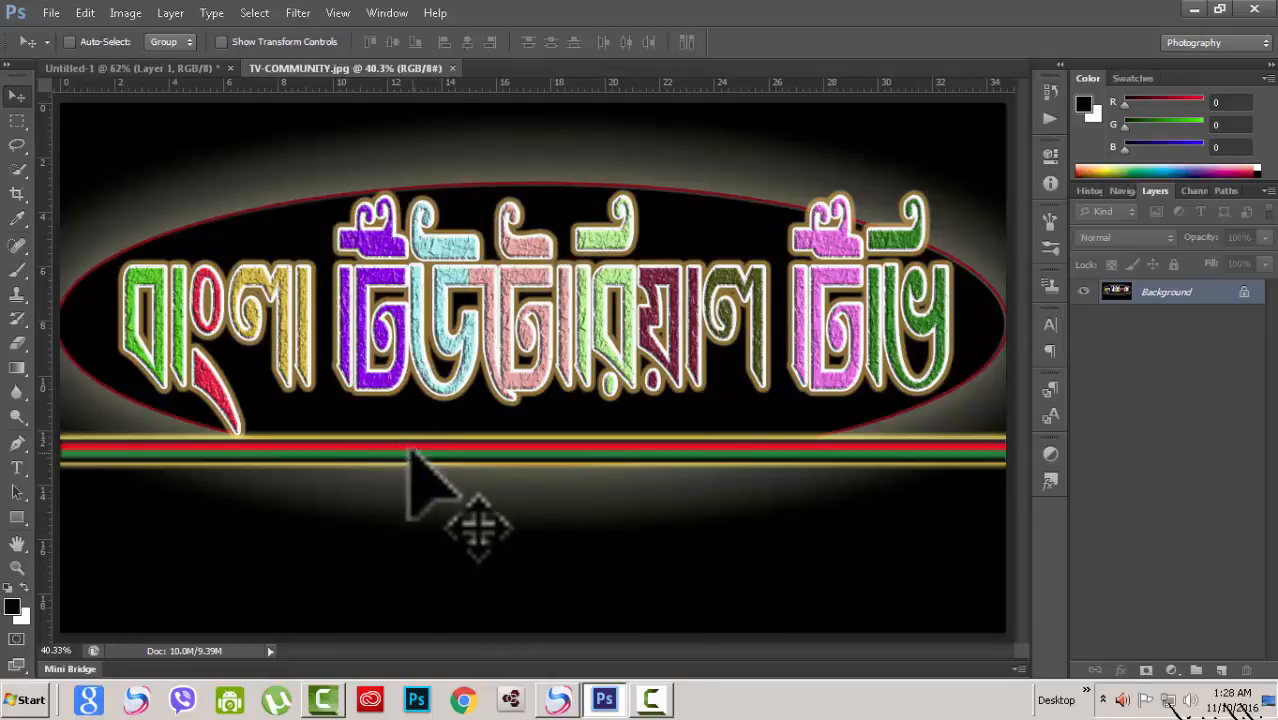
{"action": "scroll", "coordinate": [418, 472], "scroll_direction": "down", "scroll_amount": 1}
{"action": "scroll", "coordinate": [418, 472], "scroll_direction": "up", "scroll_amount": 1}
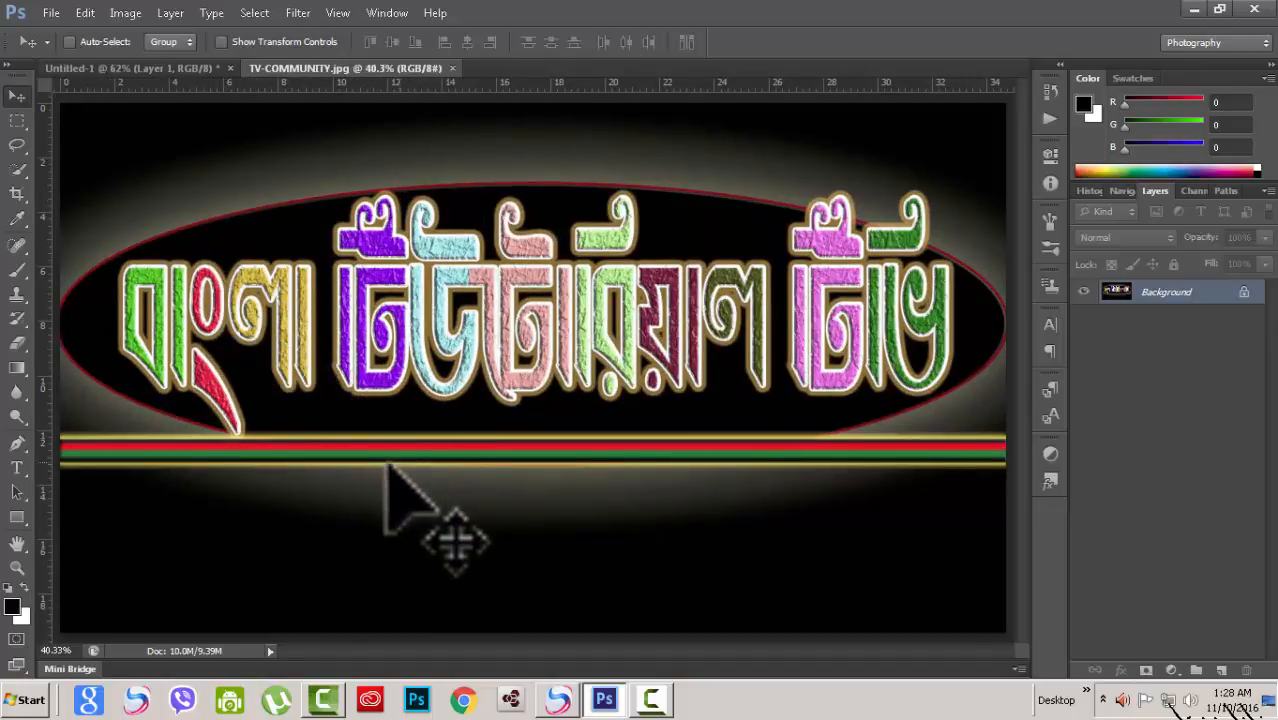
{"action": "scroll", "coordinate": [348, 450], "scroll_direction": "down", "scroll_amount": 1}
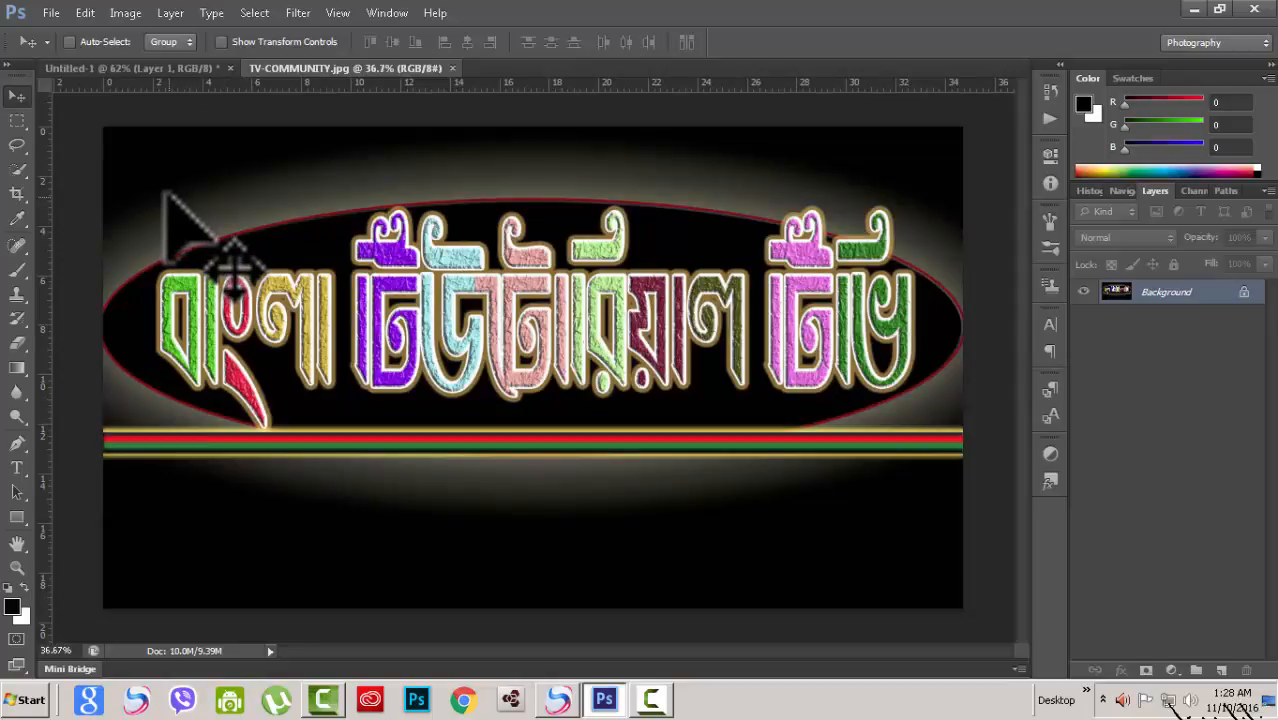
{"action": "scroll", "coordinate": [167, 195], "scroll_direction": "up", "scroll_amount": 1}
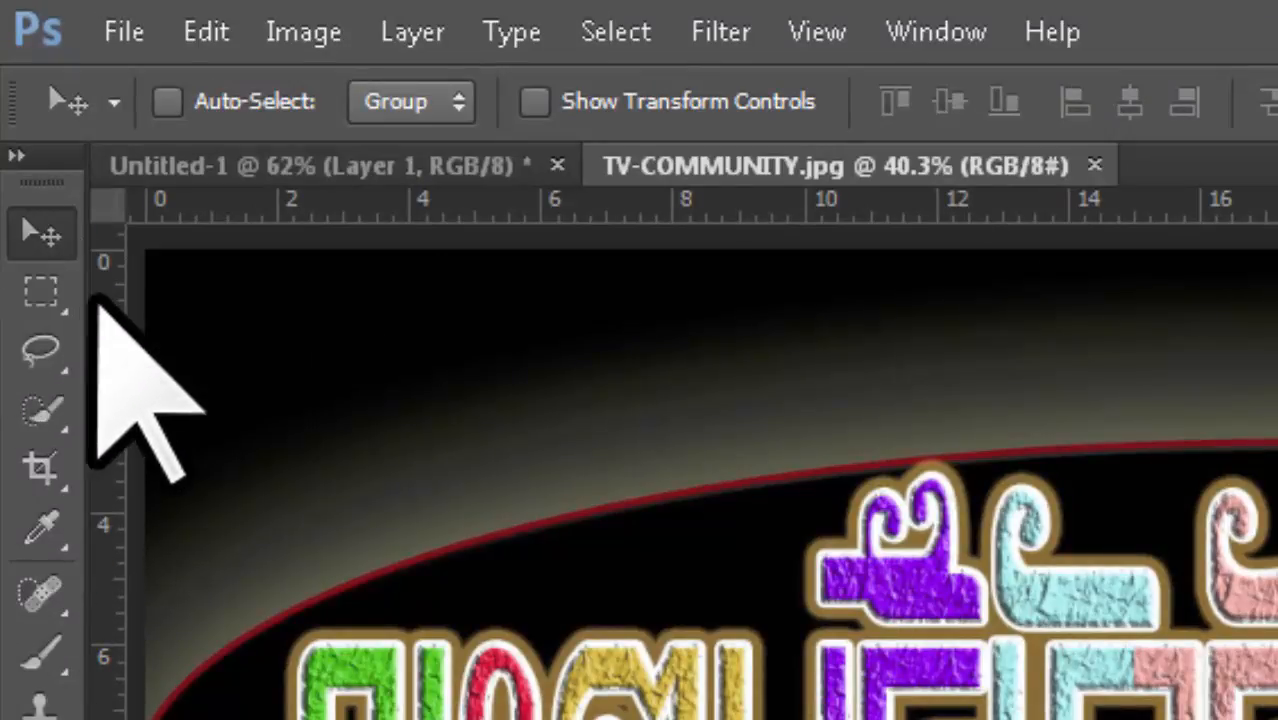
Step: Browse the marquee and lasso tool groups, ending with the Rectangular Marquee Tool active
{"action": "left_click", "coordinate": [66, 310]}
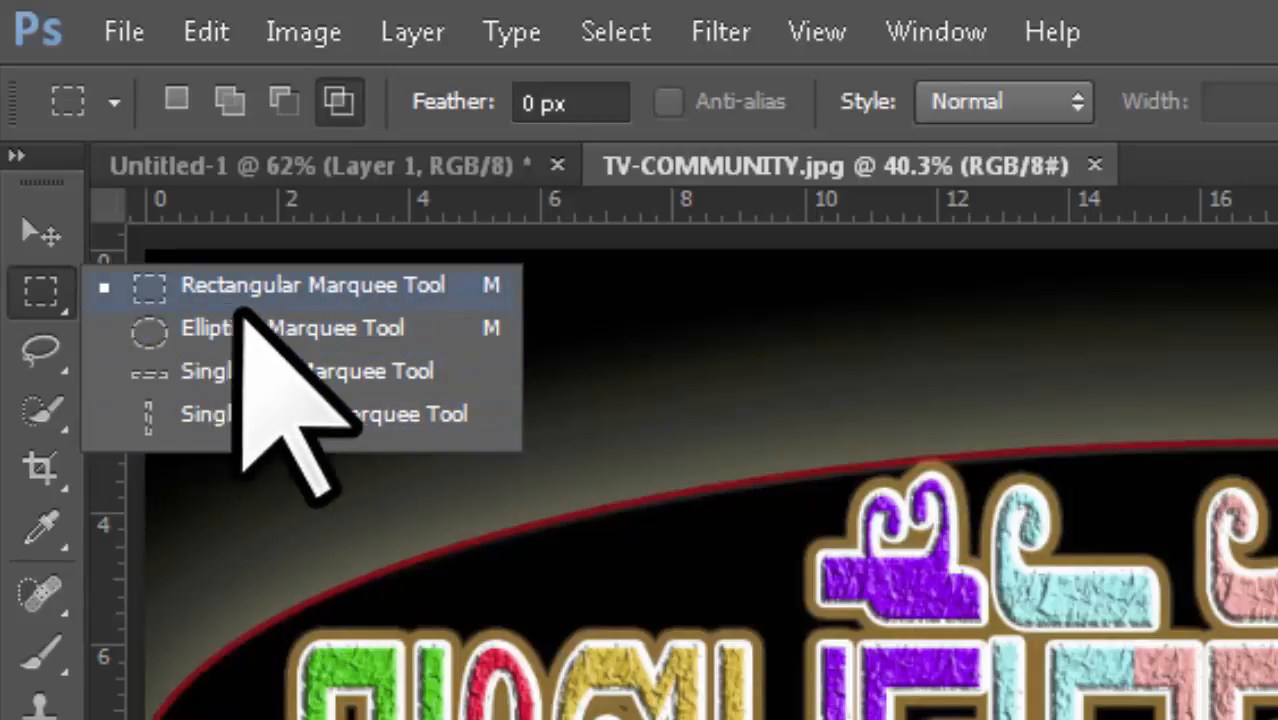
{"action": "left_click", "coordinate": [65, 305]}
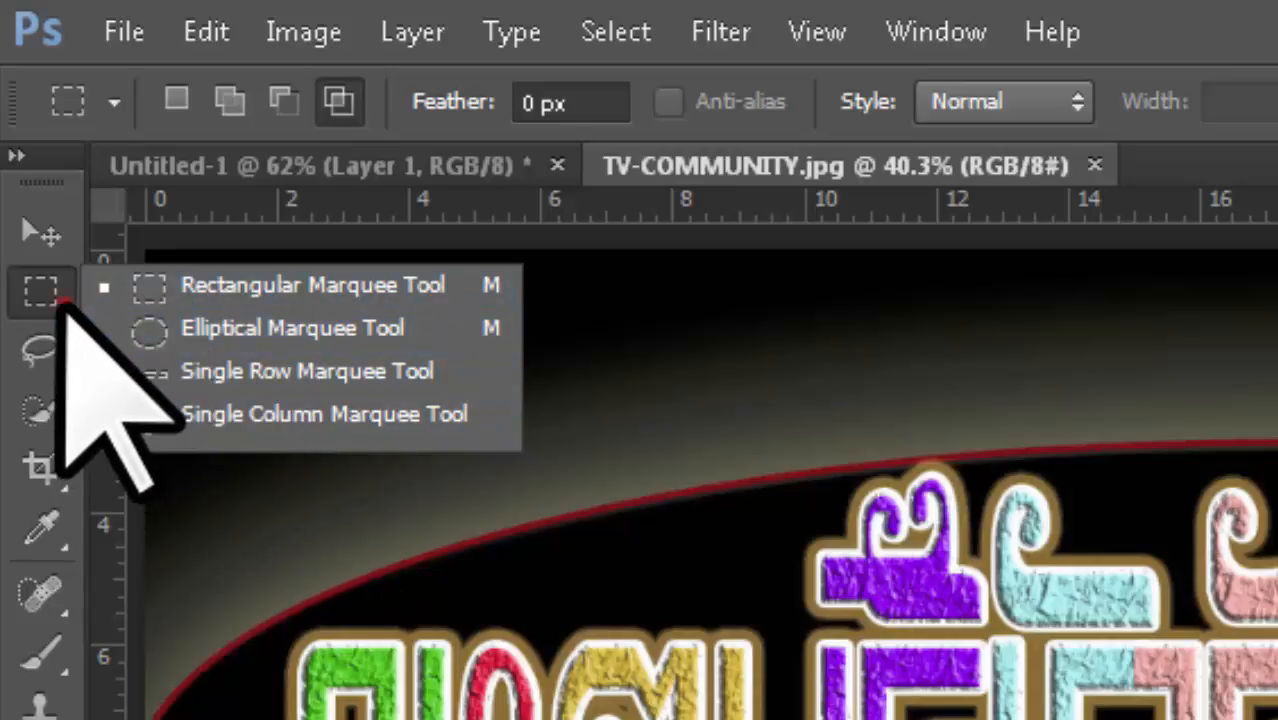
{"action": "left_click", "coordinate": [58, 364]}
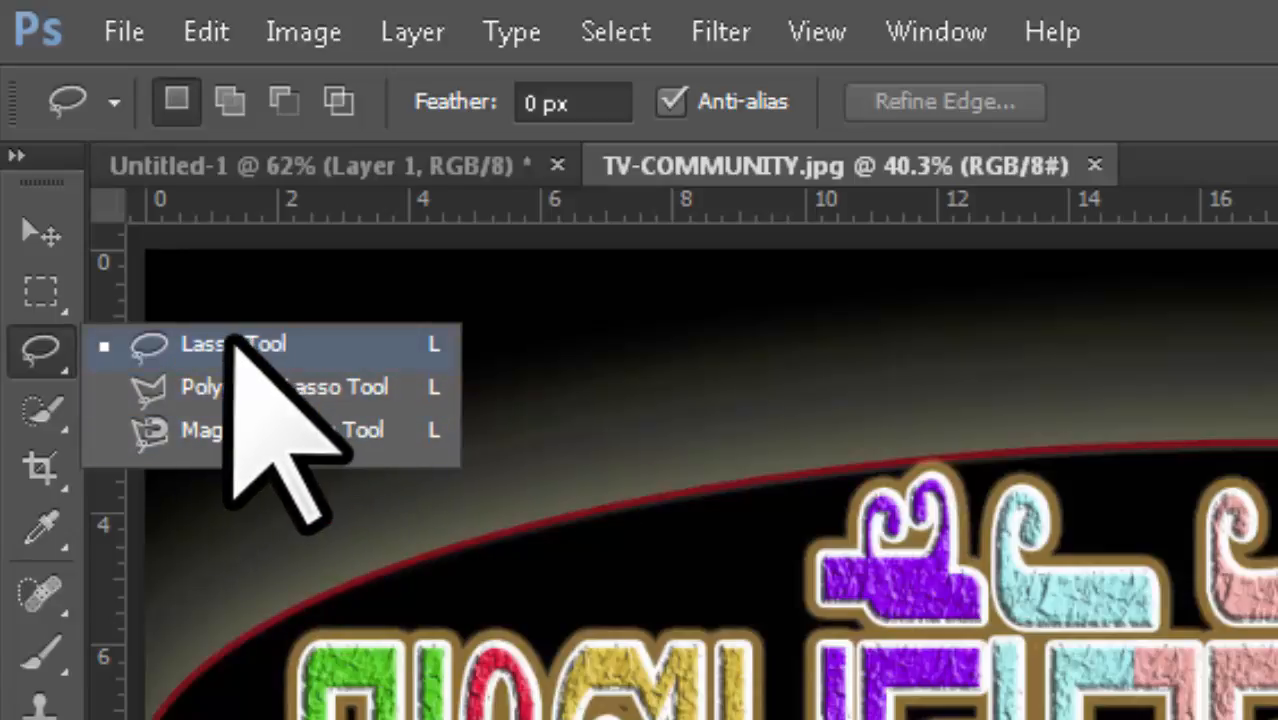
{"action": "left_click", "coordinate": [62, 362]}
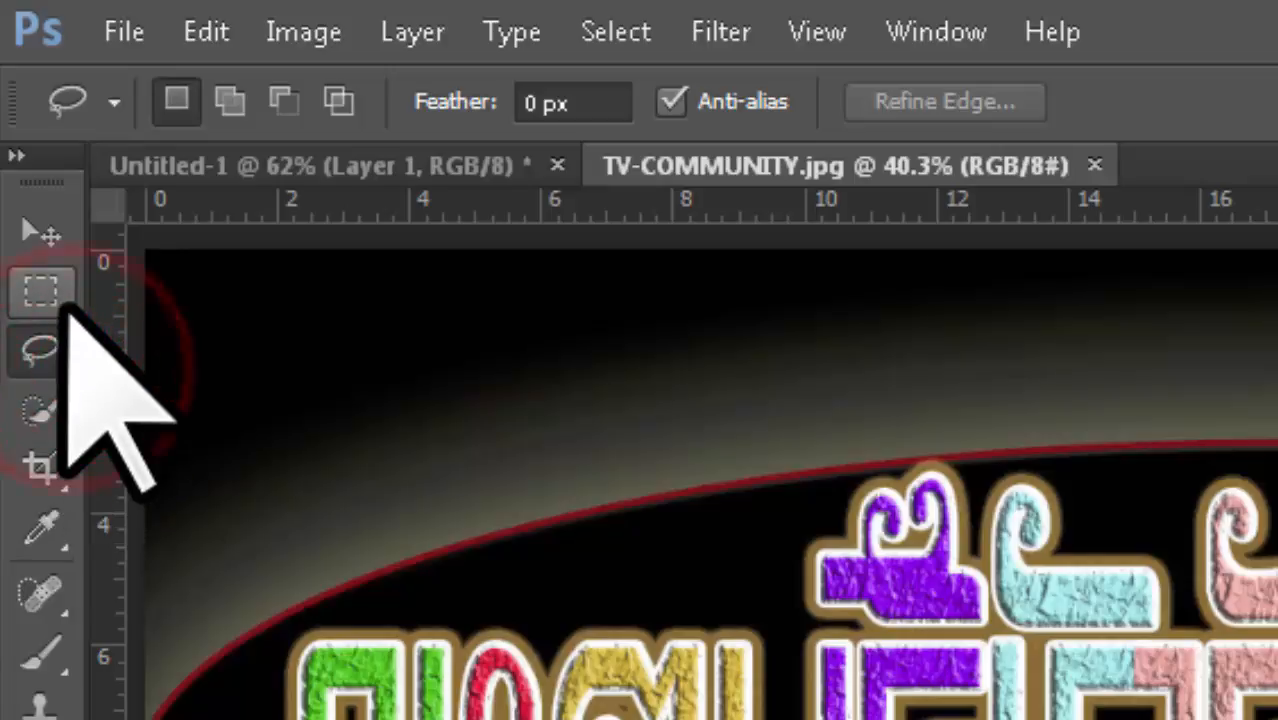
{"action": "left_click", "coordinate": [60, 295]}
{"action": "right_click", "coordinate": [66, 298]}
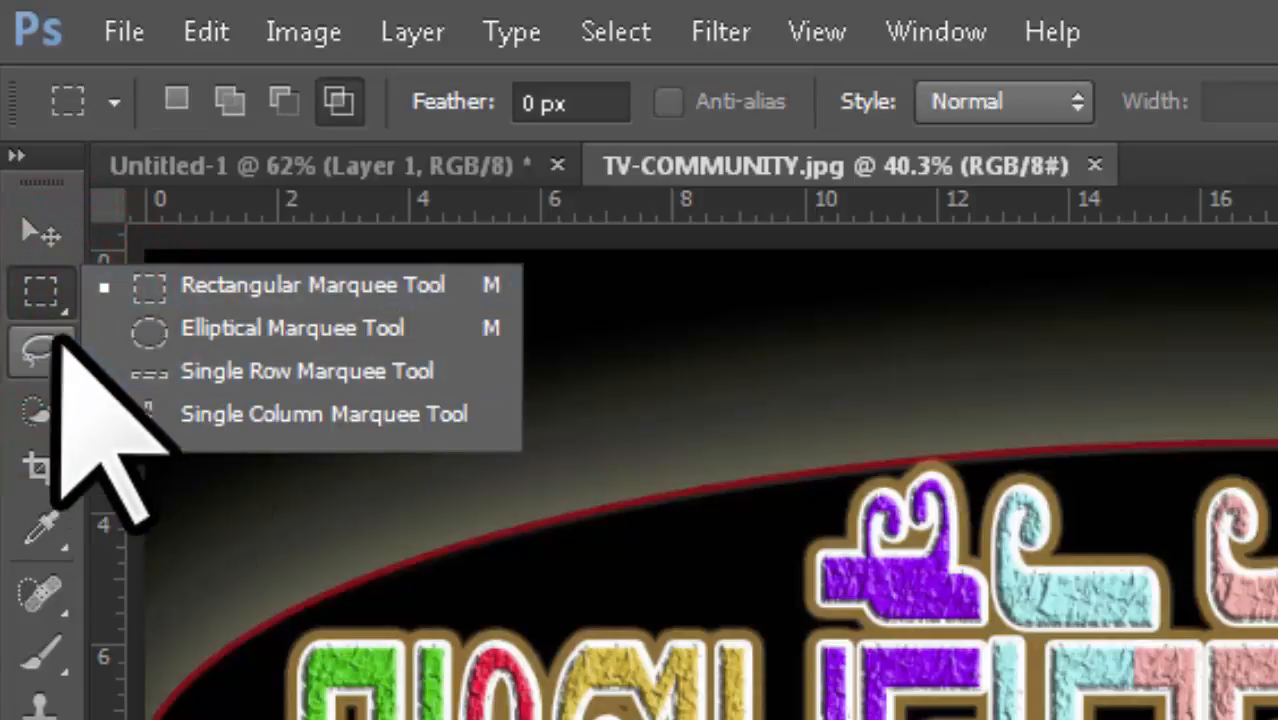
{"action": "left_click", "coordinate": [40, 292]}
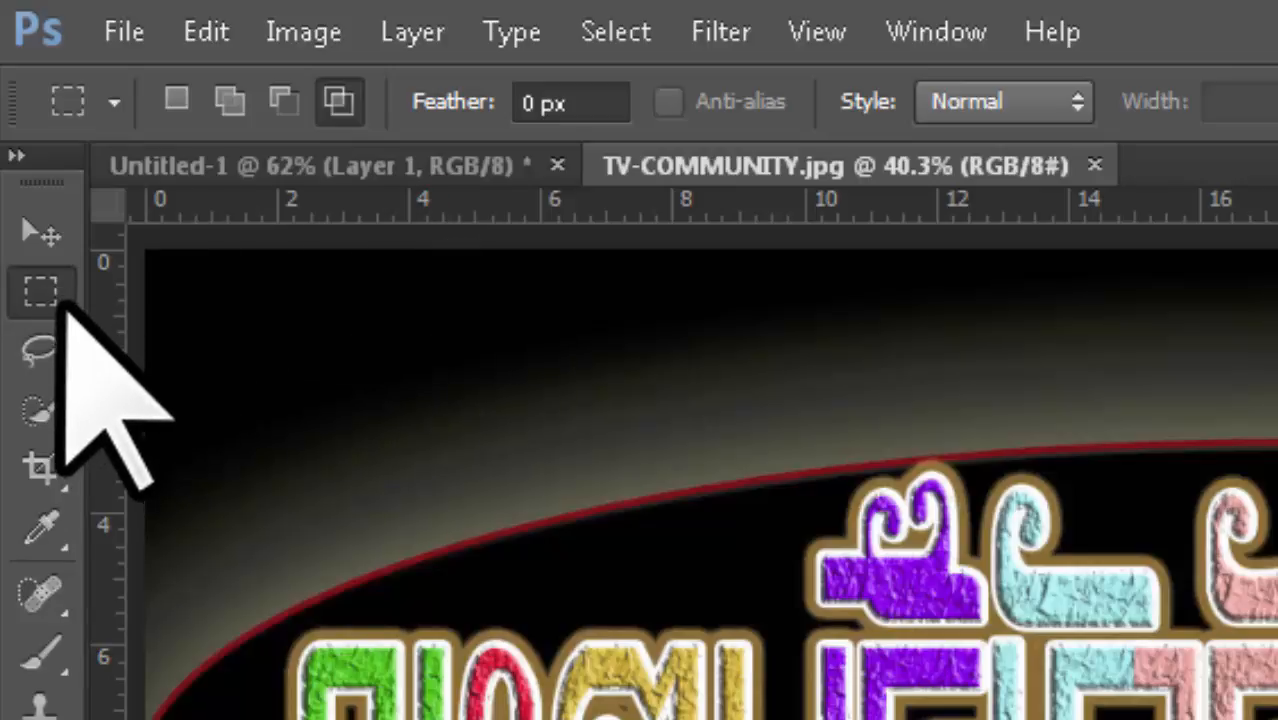
Step: Create a new document with the default settings and choose the Rectangular Marquee Tool
{"action": "left_click", "coordinate": [124, 31]}
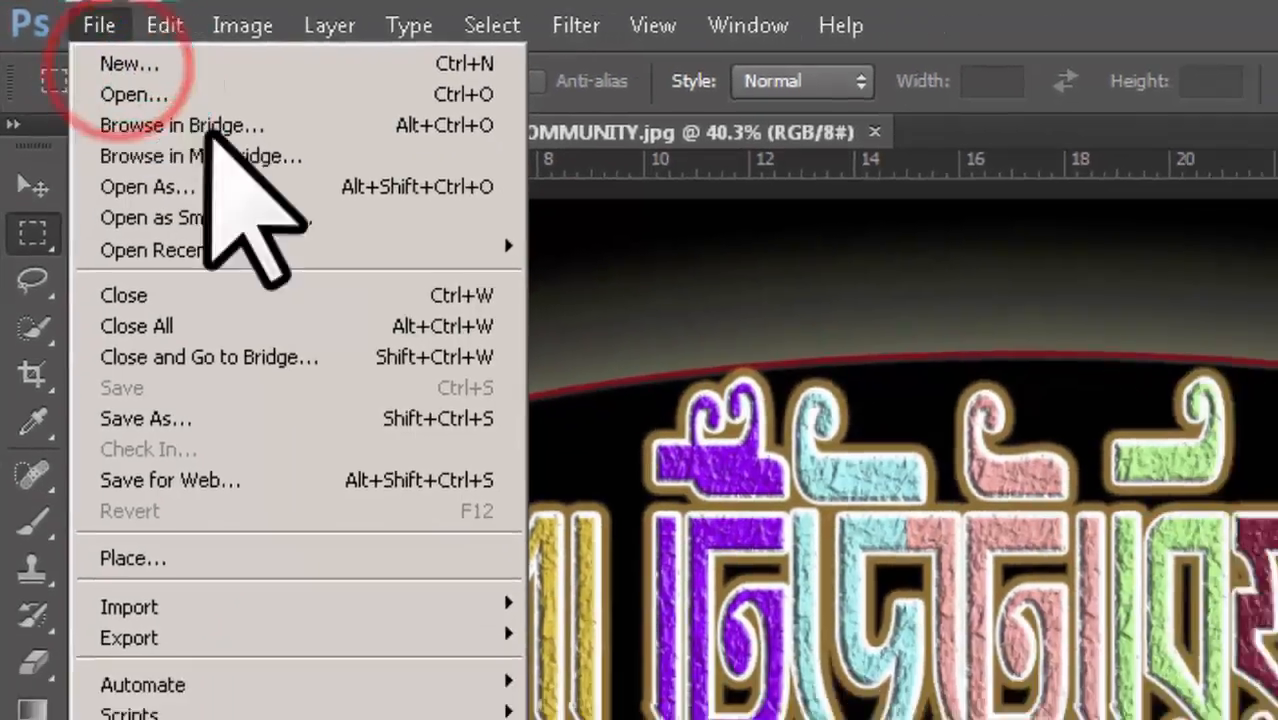
{"action": "left_click", "coordinate": [150, 79]}
{"action": "key", "text": "Return"}
{"action": "left_click", "coordinate": [25, 158]}
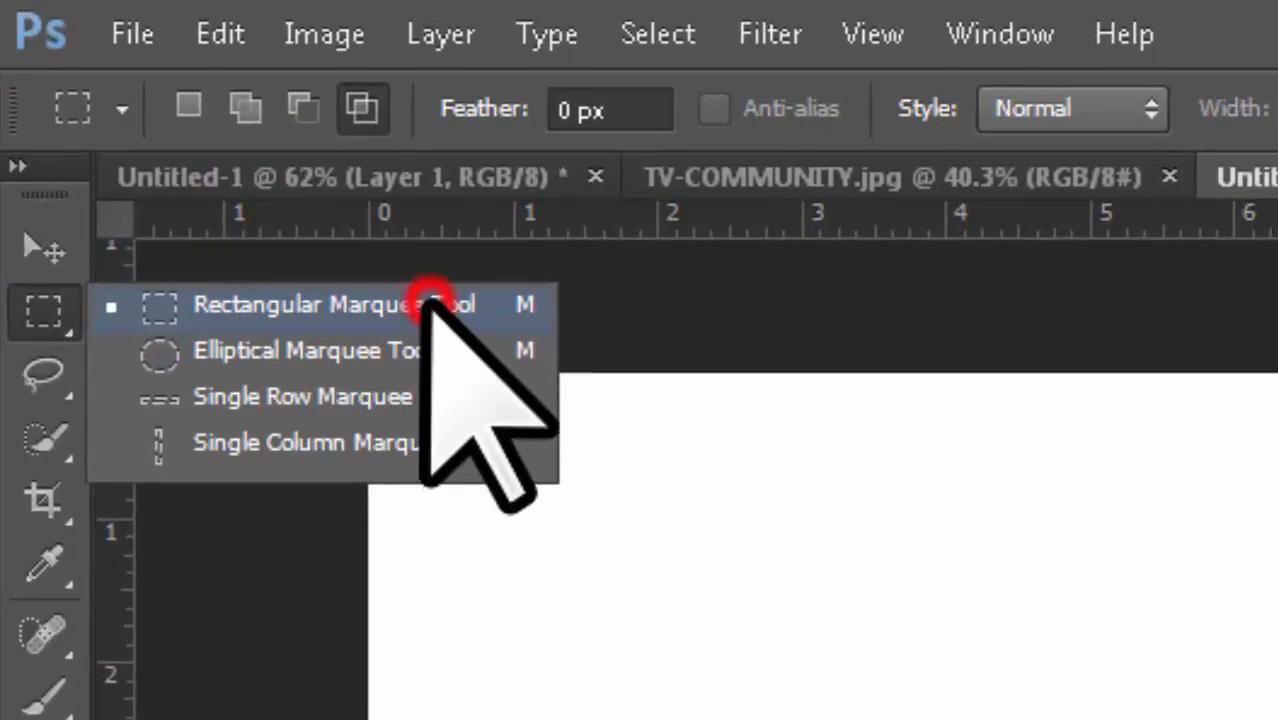
{"action": "left_click", "coordinate": [420, 300]}
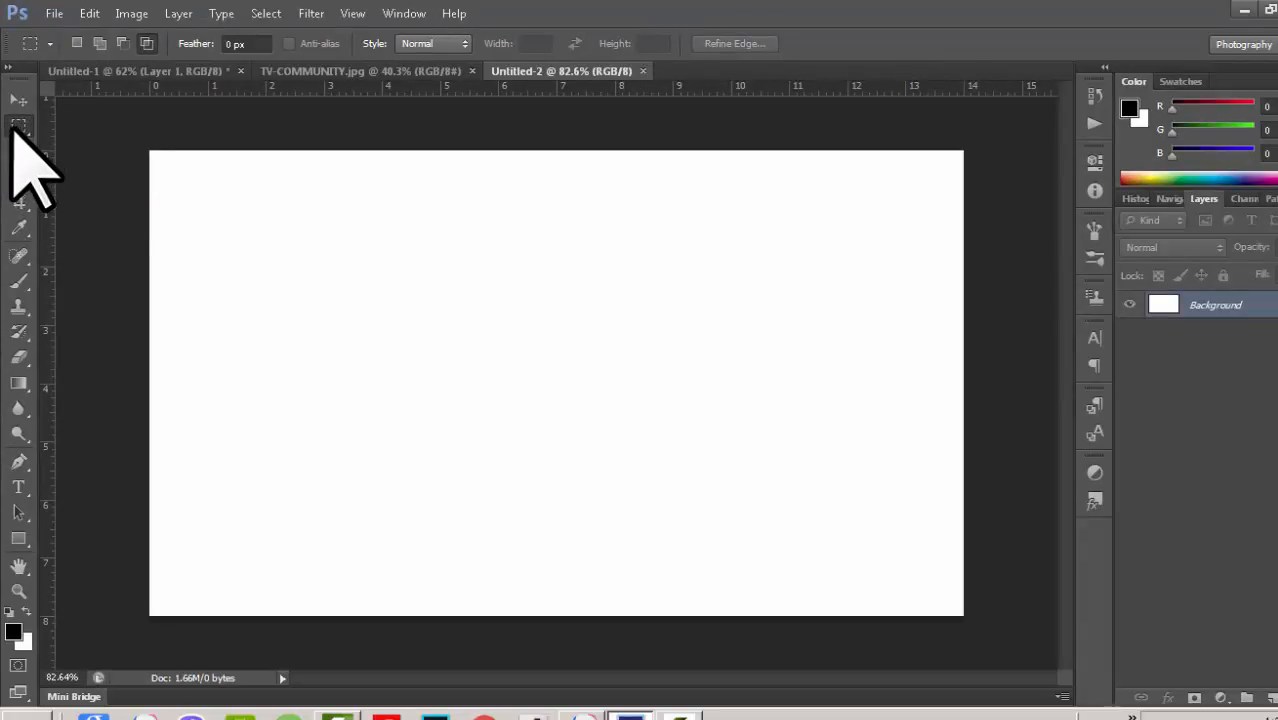
Step: Draw a rectangular selection on the blank canvas and deselect it
{"action": "left_click_drag", "start_coordinate": [366, 209], "coordinate": [763, 377]}
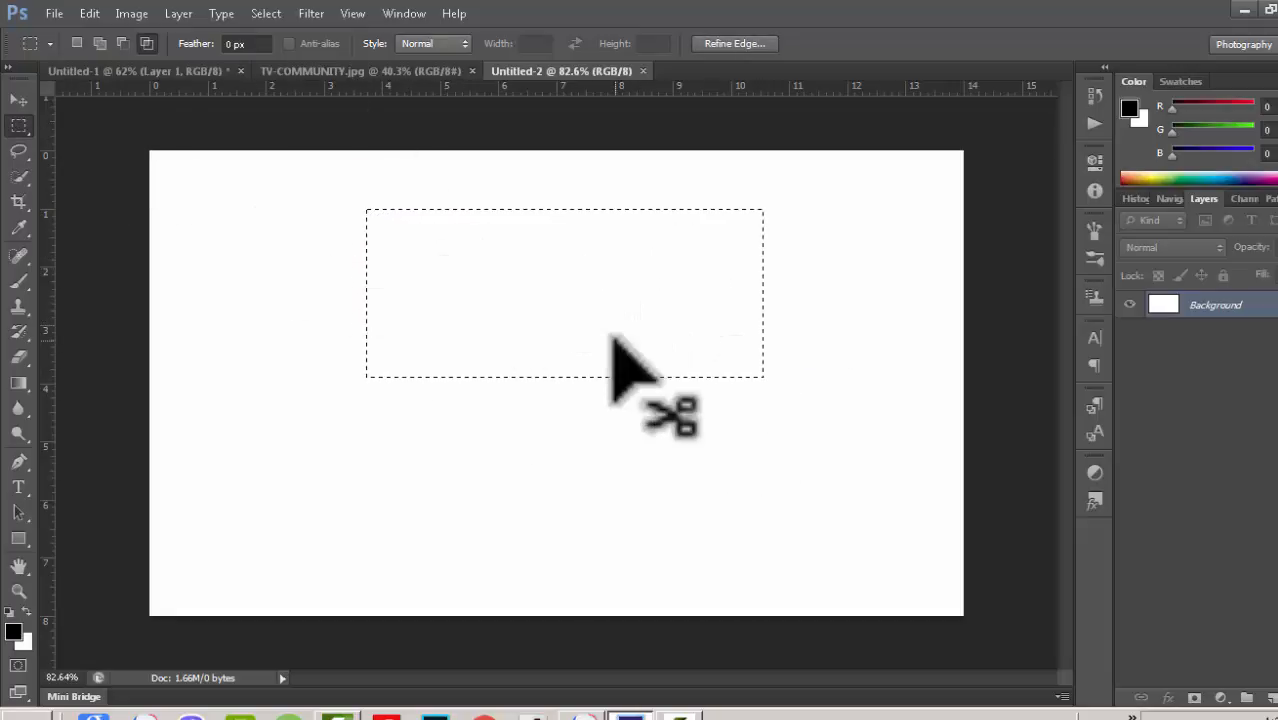
{"action": "key", "text": "ctrl+d"}
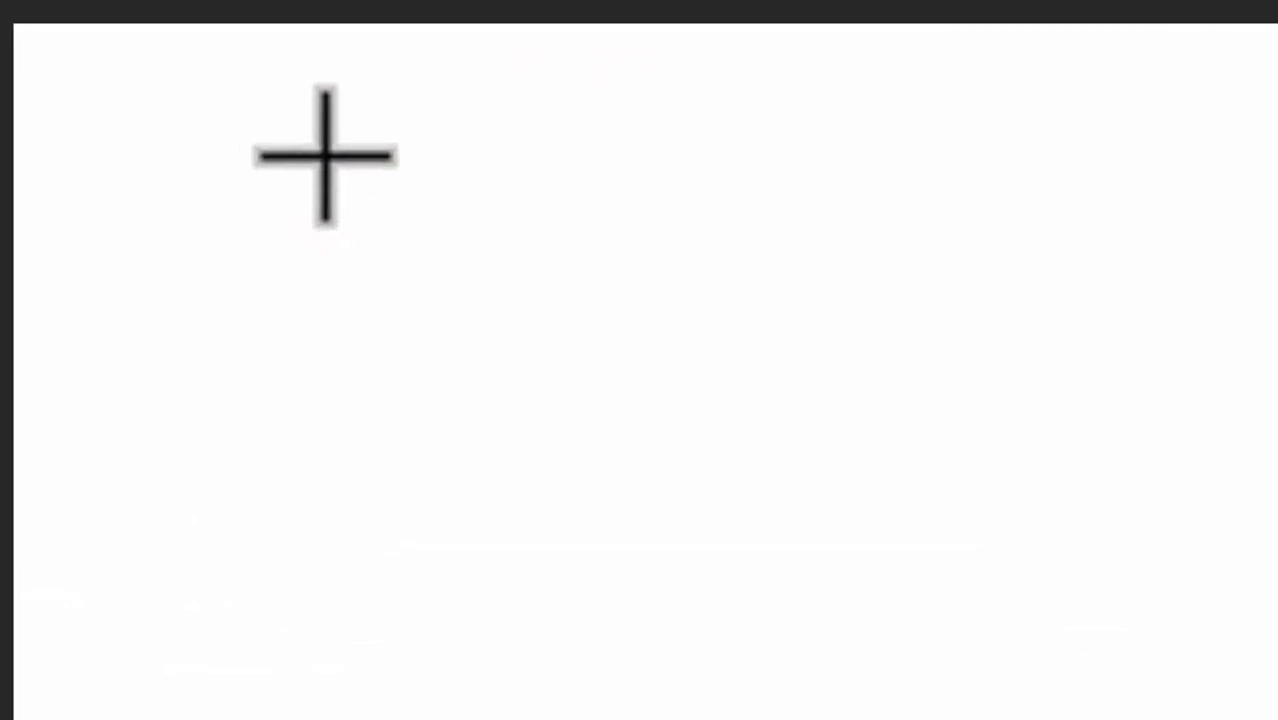
Step: Switch to the precise crosshair cursor, draw a large rectangular selection across the canvas, and deselect it
{"action": "key", "text": "Caps_Lock"}
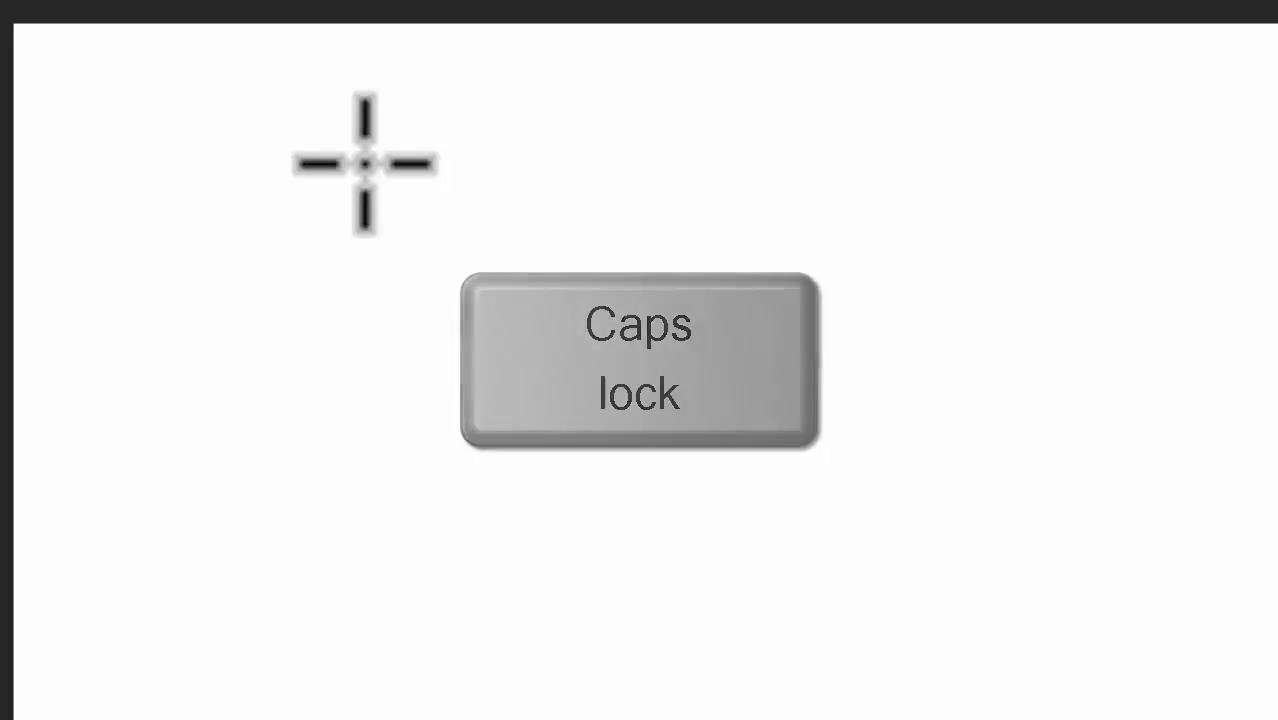
{"action": "left_click", "coordinate": [367, 168]}
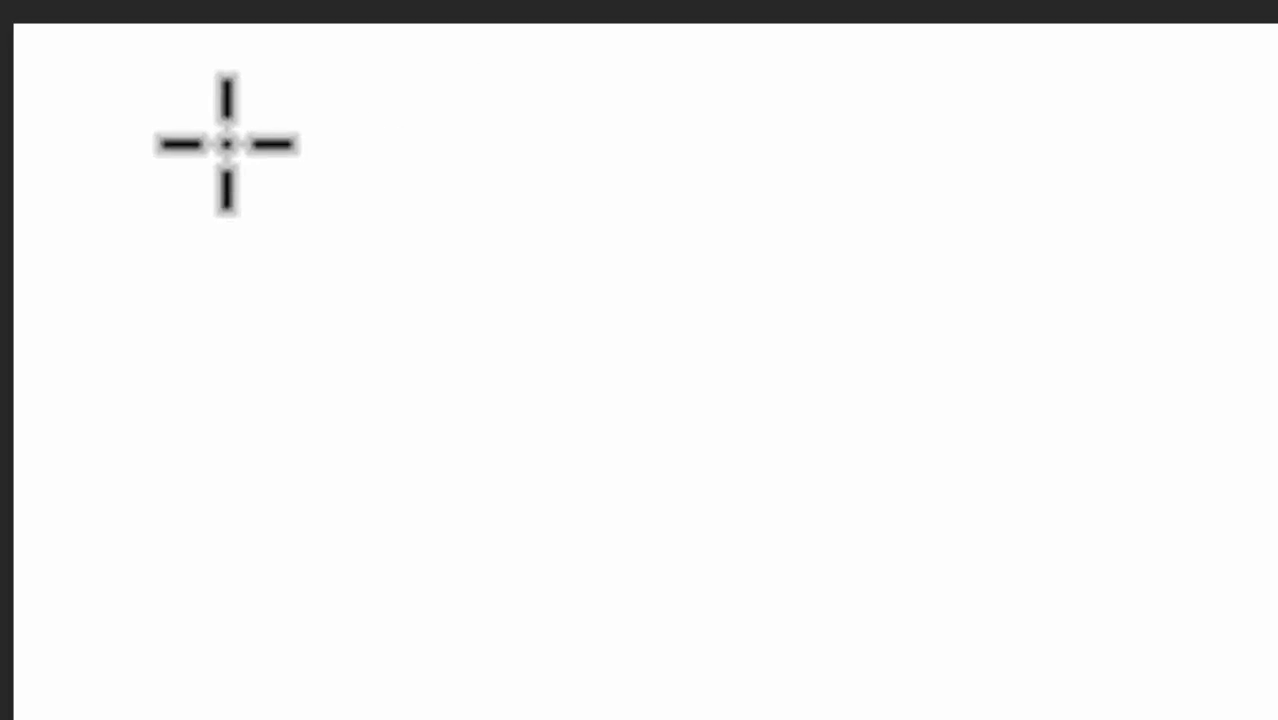
{"action": "left_click_drag", "start_coordinate": [227, 144], "coordinate": [276, 708]}
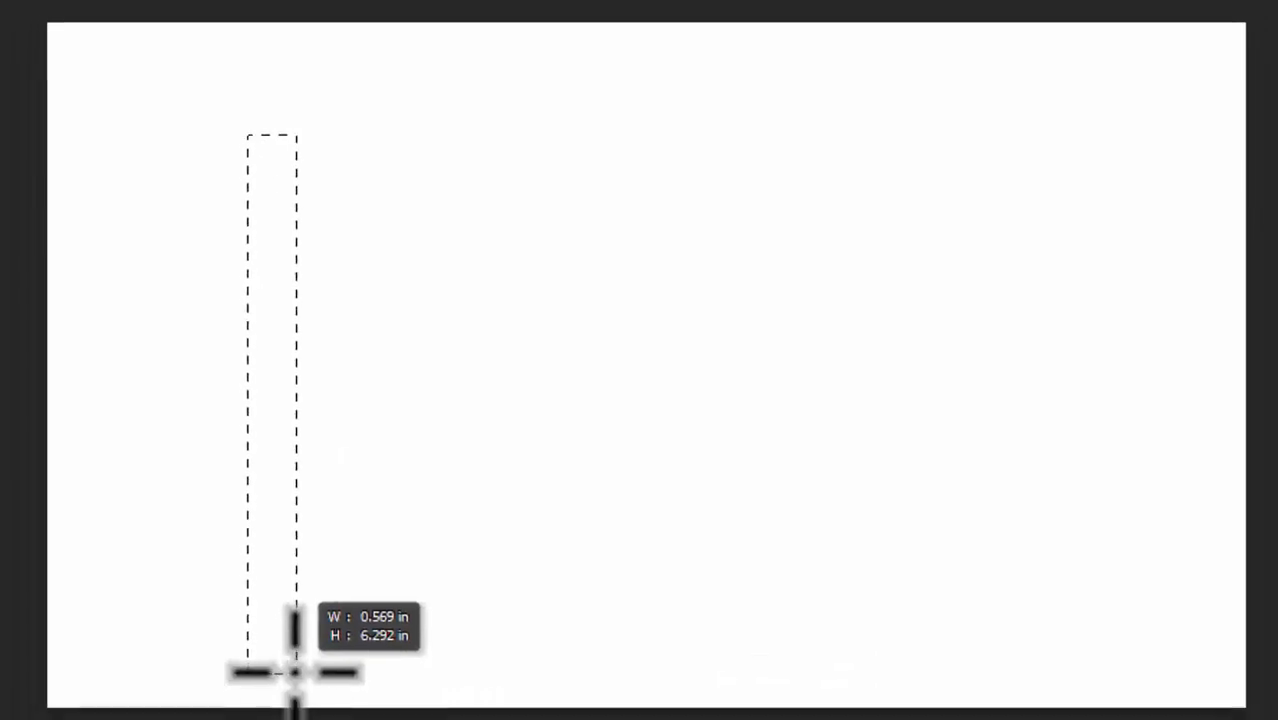
{"action": "left_click_drag", "start_coordinate": [303, 648], "coordinate": [1036, 576]}
{"action": "left_click_drag", "start_coordinate": [1052, 585], "coordinate": [1053, 586]}
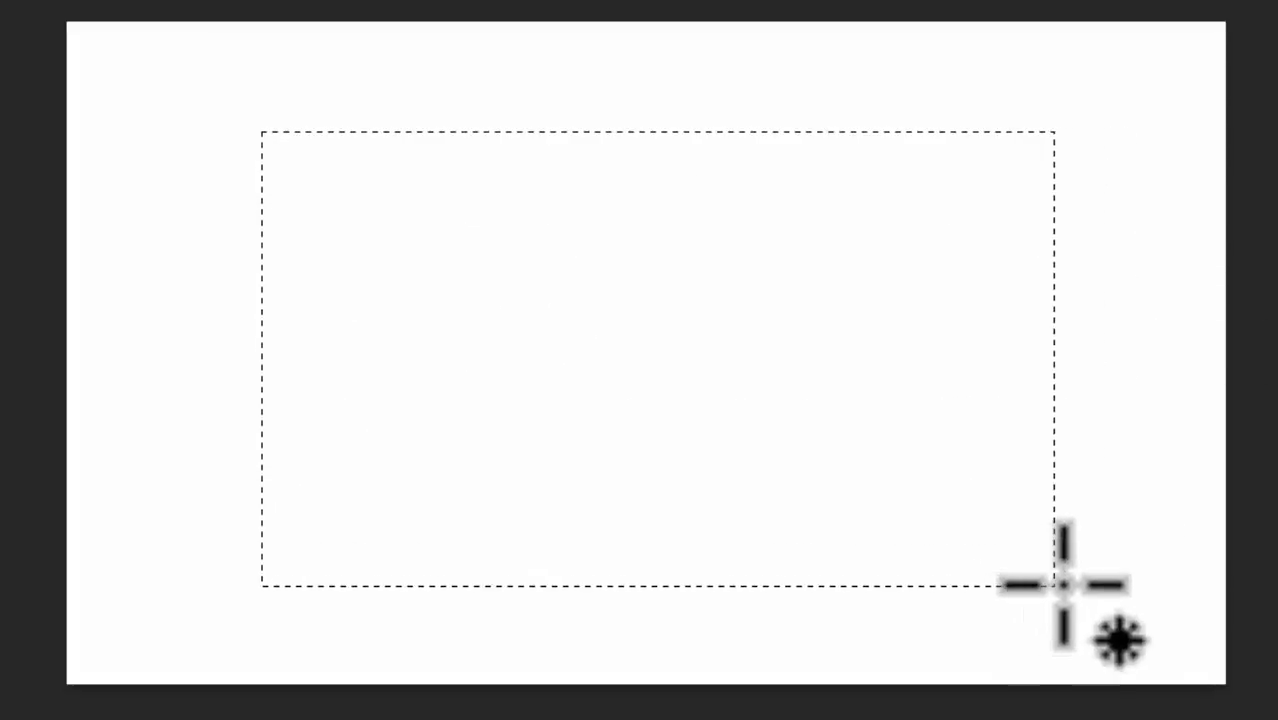
{"action": "key", "text": "ctrl+d"}
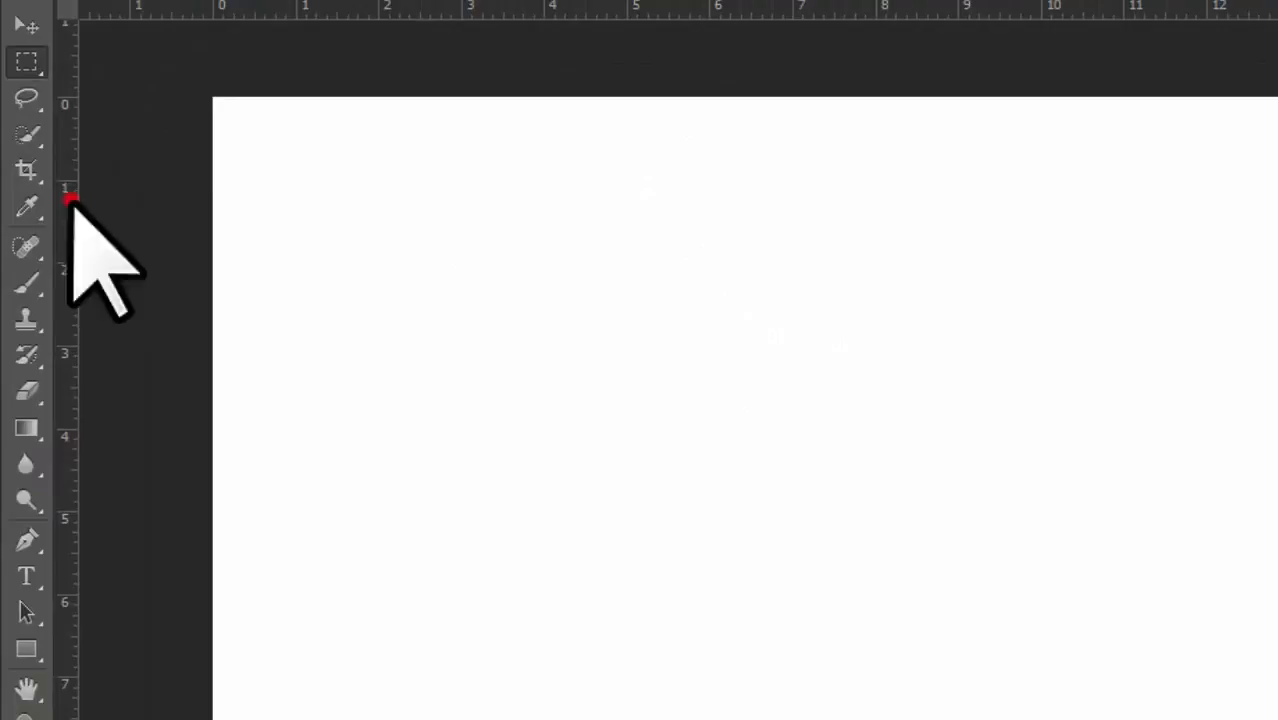
Step: Add a vertical guide at about 7 in and a horizontal guide at about 4 in, crossing mid-canvas
{"action": "left_click_drag", "start_coordinate": [70, 198], "coordinate": [803, 382]}
{"action": "left_click_drag", "start_coordinate": [688, 346], "coordinate": [688, 346]}
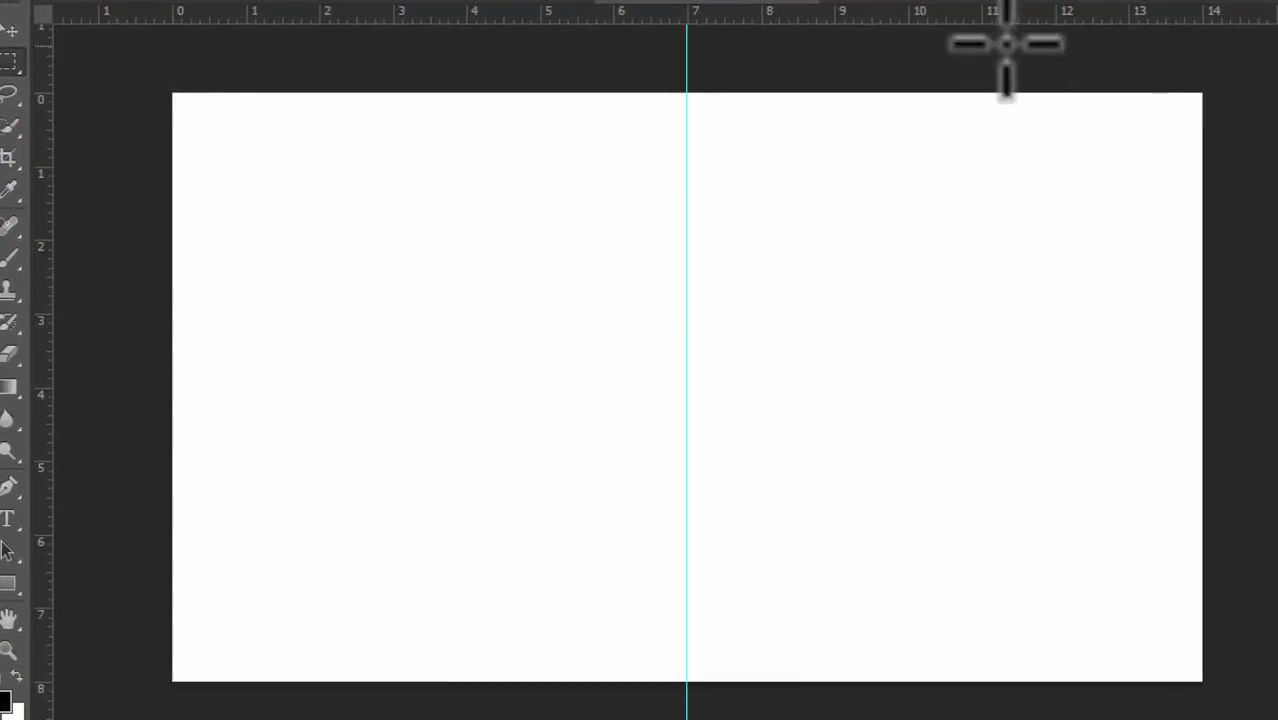
{"action": "left_click_drag", "start_coordinate": [1000, 23], "coordinate": [1012, 386]}
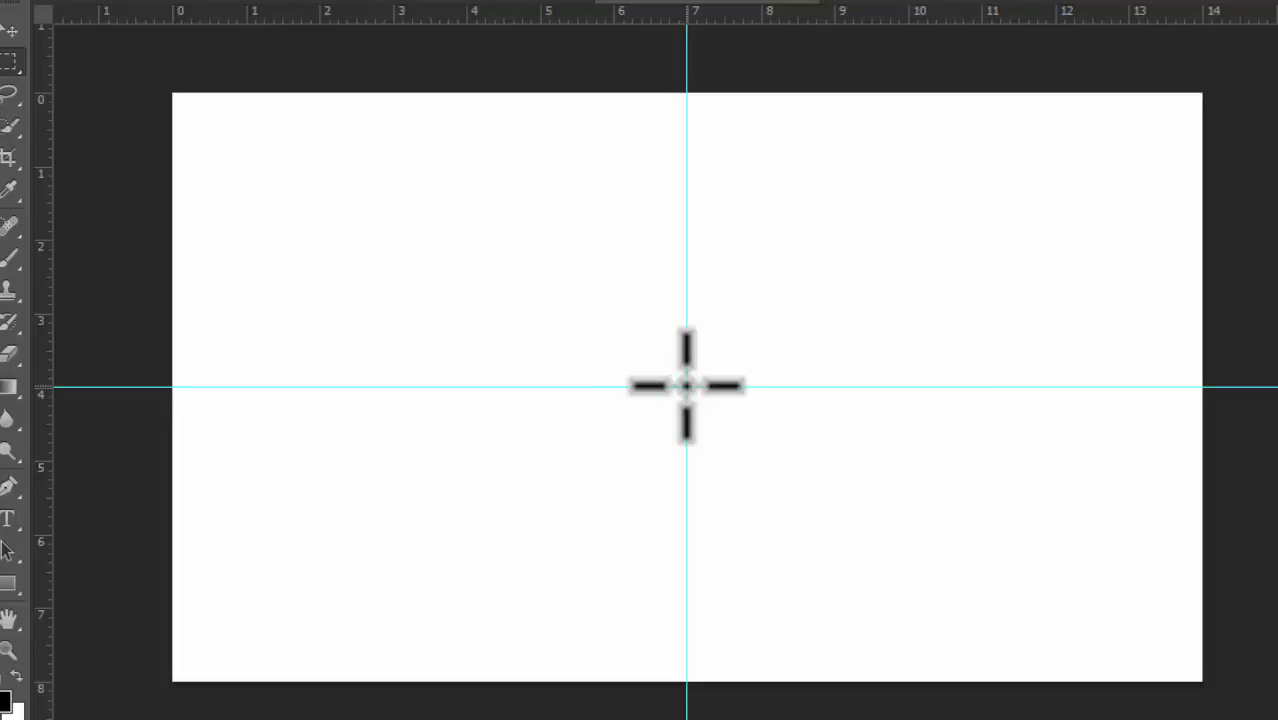
Step: Draw a selection from the guide intersection, constrain it to a square about 2.8 in wide, and deselect
{"action": "left_click_drag", "start_coordinate": [686, 386], "coordinate": [1163, 660]}
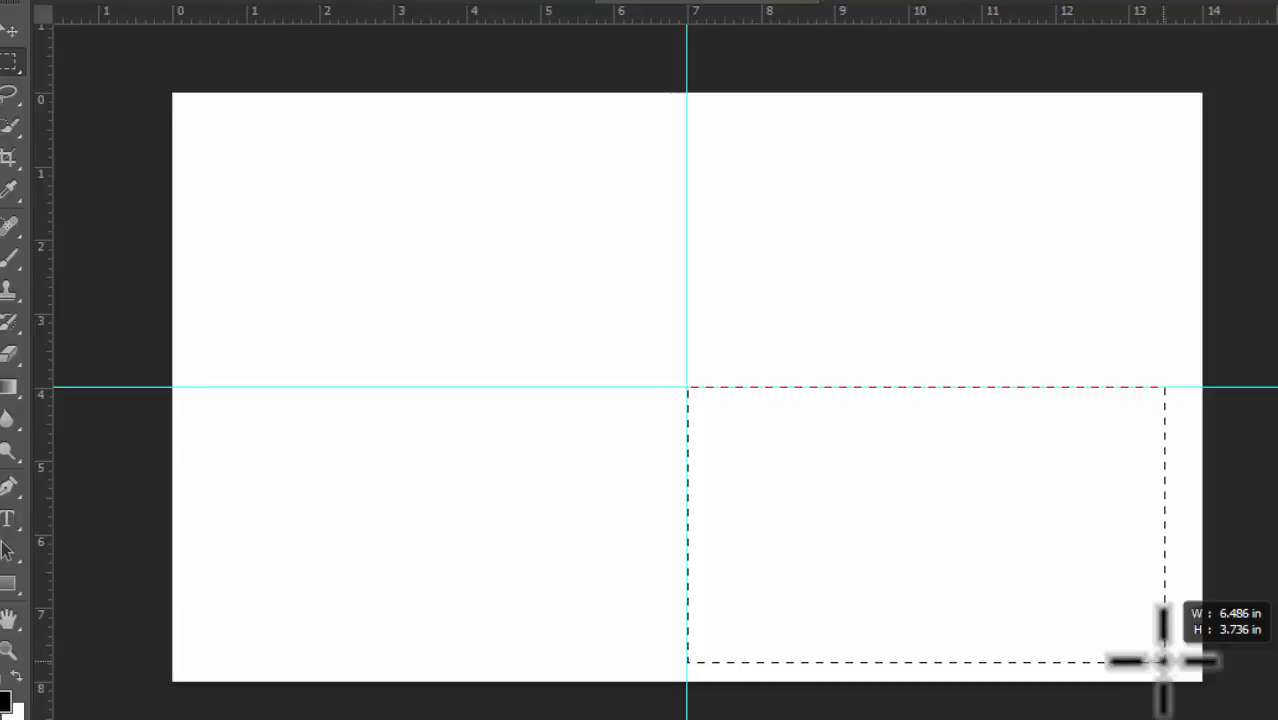
{"action": "mouse_move", "coordinate": [1163, 660]}
{"action": "left_mouse_down"}
{"action": "mouse_move", "coordinate": [1170, 676]}
{"action": "mouse_move", "coordinate": [845, 522]}
{"action": "mouse_move", "coordinate": [466, 233]}
{"action": "mouse_move", "coordinate": [260, 197]}
{"action": "mouse_move", "coordinate": [237, 134]}
{"action": "mouse_move", "coordinate": [1190, 385]}
{"action": "mouse_move", "coordinate": [1109, 133]}
{"action": "mouse_move", "coordinate": [636, 456]}
{"action": "mouse_move", "coordinate": [819, 485]}
{"action": "mouse_move", "coordinate": [873, 362]}
{"action": "mouse_move", "coordinate": [845, 320]}
{"action": "mouse_move", "coordinate": [850, 168]}
{"action": "mouse_move", "coordinate": [847, 265]}
{"action": "mouse_move", "coordinate": [802, 288]}
{"action": "mouse_move", "coordinate": [787, 271]}
{"action": "mouse_move", "coordinate": [759, 320]}
{"action": "mouse_move", "coordinate": [959, 268]}
{"action": "mouse_move", "coordinate": [1052, 160]}
{"action": "mouse_move", "coordinate": [959, 148]}
{"action": "mouse_move", "coordinate": [762, 188]}
{"action": "mouse_move", "coordinate": [763, 343]}
{"action": "mouse_move", "coordinate": [770, 320]}
{"action": "mouse_move", "coordinate": [844, 265]}
{"action": "mouse_move", "coordinate": [935, 269]}
{"action": "mouse_move", "coordinate": [936, 291]}
{"action": "mouse_move", "coordinate": [932, 236]}
{"action": "mouse_move", "coordinate": [886, 310]}
{"action": "mouse_move", "coordinate": [975, 312]}
{"action": "mouse_move", "coordinate": [990, 271]}
{"action": "mouse_move", "coordinate": [1019, 291]}
{"action": "mouse_move", "coordinate": [1034, 196]}
{"action": "mouse_move", "coordinate": [967, 220]}
{"action": "mouse_move", "coordinate": [1027, 291]}
{"action": "mouse_move", "coordinate": [950, 208]}
{"action": "mouse_move", "coordinate": [891, 209]}
{"action": "mouse_move", "coordinate": [967, 220]}
{"action": "mouse_move", "coordinate": [944, 214]}
{"action": "mouse_move", "coordinate": [864, 245]}
{"action": "mouse_move", "coordinate": [699, 377]}
{"action": "mouse_move", "coordinate": [1018, 171]}
{"action": "mouse_move", "coordinate": [1189, 119]}
{"action": "mouse_move", "coordinate": [511, 428]}
{"action": "mouse_move", "coordinate": [297, 542]}
{"action": "mouse_move", "coordinate": [294, 593]}
{"action": "mouse_move", "coordinate": [545, 207]}
{"action": "mouse_move", "coordinate": [1027, 248]}
{"action": "mouse_move", "coordinate": [1004, 183]}
{"action": "mouse_move", "coordinate": [1056, 177]}
{"action": "mouse_move", "coordinate": [1049, 221]}
{"action": "mouse_move", "coordinate": [1141, 134]}
{"action": "mouse_move", "coordinate": [713, 359]}
{"action": "mouse_move", "coordinate": [976, 191]}
{"action": "mouse_move", "coordinate": [800, 321]}
{"action": "mouse_move", "coordinate": [1075, 166]}
{"action": "mouse_move", "coordinate": [887, 286]}
{"action": "mouse_move", "coordinate": [978, 242]}
{"action": "mouse_move", "coordinate": [1107, 150]}
{"action": "mouse_move", "coordinate": [862, 302]}
{"action": "mouse_move", "coordinate": [750, 342]}
{"action": "mouse_move", "coordinate": [1127, 137]}
{"action": "mouse_move", "coordinate": [762, 334]}
{"action": "mouse_move", "coordinate": [1125, 162]}
{"action": "mouse_move", "coordinate": [787, 334]}
{"action": "mouse_move", "coordinate": [1051, 214]}
{"action": "mouse_move", "coordinate": [1084, 194]}
{"action": "mouse_move", "coordinate": [784, 338]}
{"action": "mouse_move", "coordinate": [816, 294]}
{"action": "mouse_move", "coordinate": [864, 265]}
{"action": "mouse_move", "coordinate": [1029, 210]}
{"action": "mouse_move", "coordinate": [947, 228]}
{"action": "mouse_move", "coordinate": [1058, 177]}
{"action": "mouse_move", "coordinate": [1021, 180]}
{"action": "left_mouse_up"}
{"action": "key", "text": "shift"}
{"action": "key", "text": "alt"}
{"action": "key", "text": "shift"}
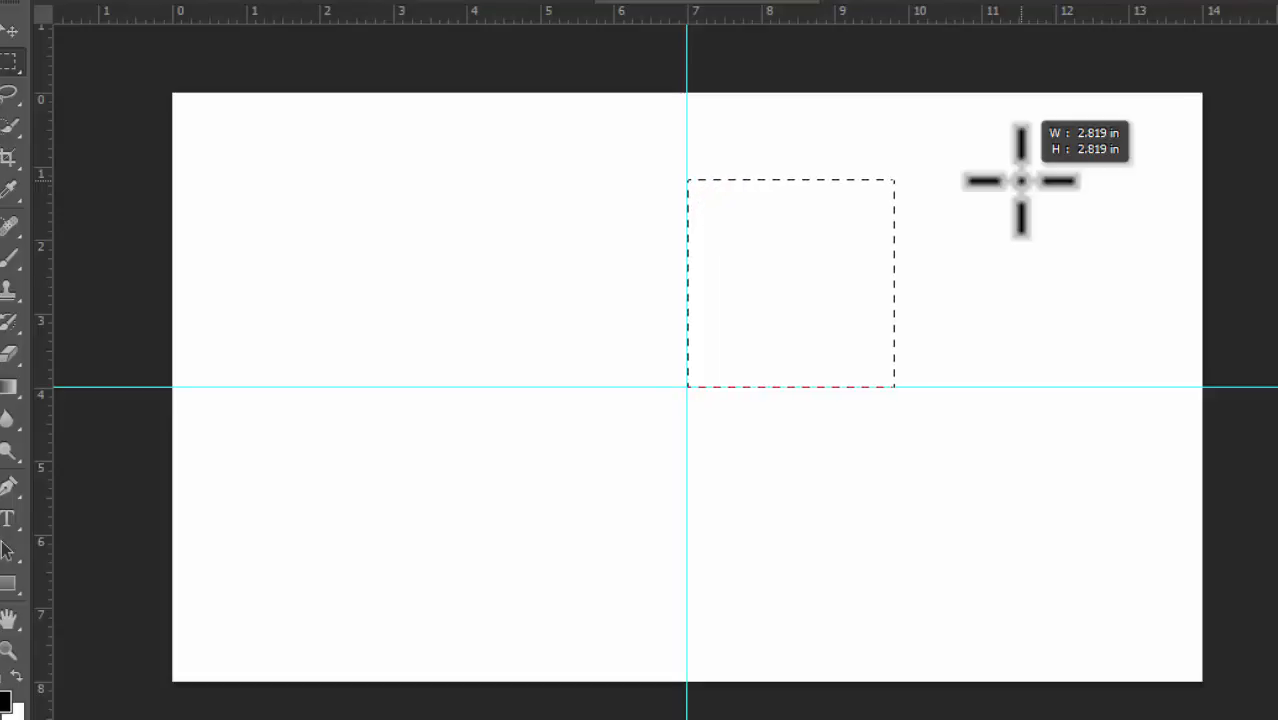
{"action": "key", "text": "shift"}
{"action": "mouse_move", "coordinate": [1020, 180]}
{"action": "left_mouse_down"}
{"action": "mouse_move", "coordinate": [1004, 188]}
{"action": "mouse_move", "coordinate": [964, 294]}
{"action": "mouse_move", "coordinate": [1021, 171]}
{"action": "mouse_move", "coordinate": [1035, 235]}
{"action": "mouse_move", "coordinate": [1042, 151]}
{"action": "mouse_move", "coordinate": [1004, 251]}
{"action": "mouse_move", "coordinate": [1011, 157]}
{"action": "left_mouse_up"}
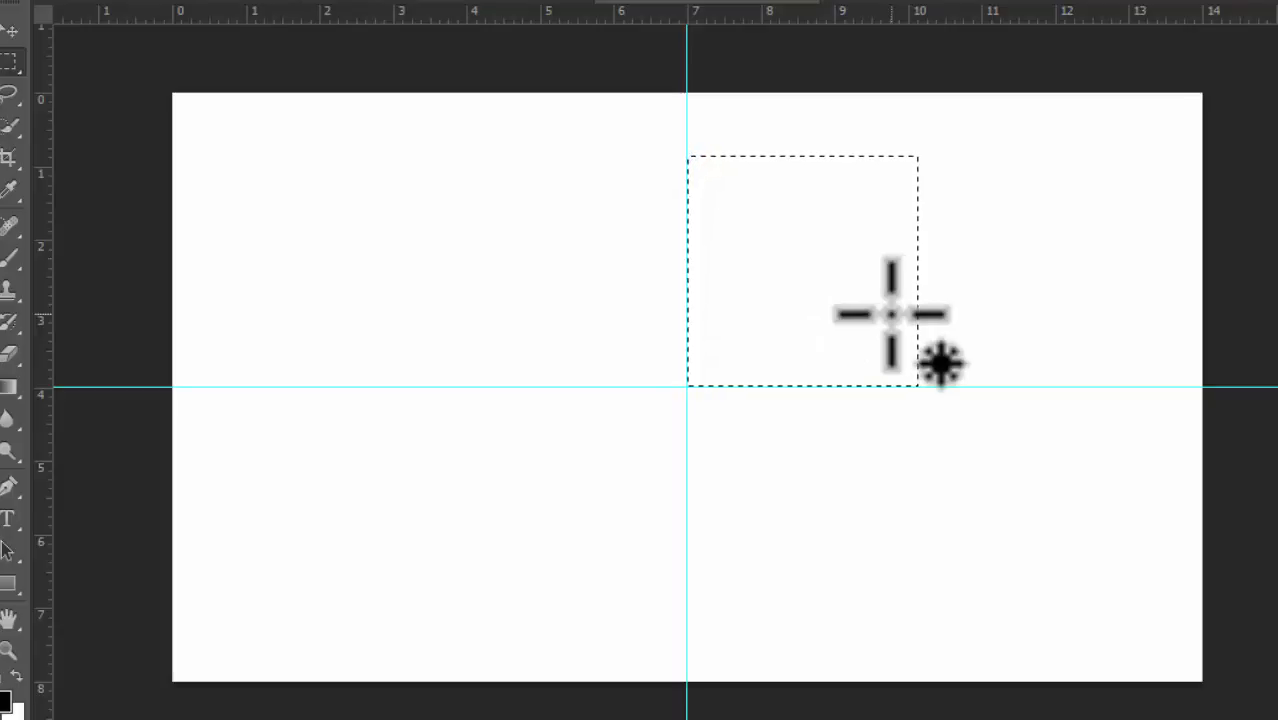
{"action": "key", "text": "ctrl+d"}
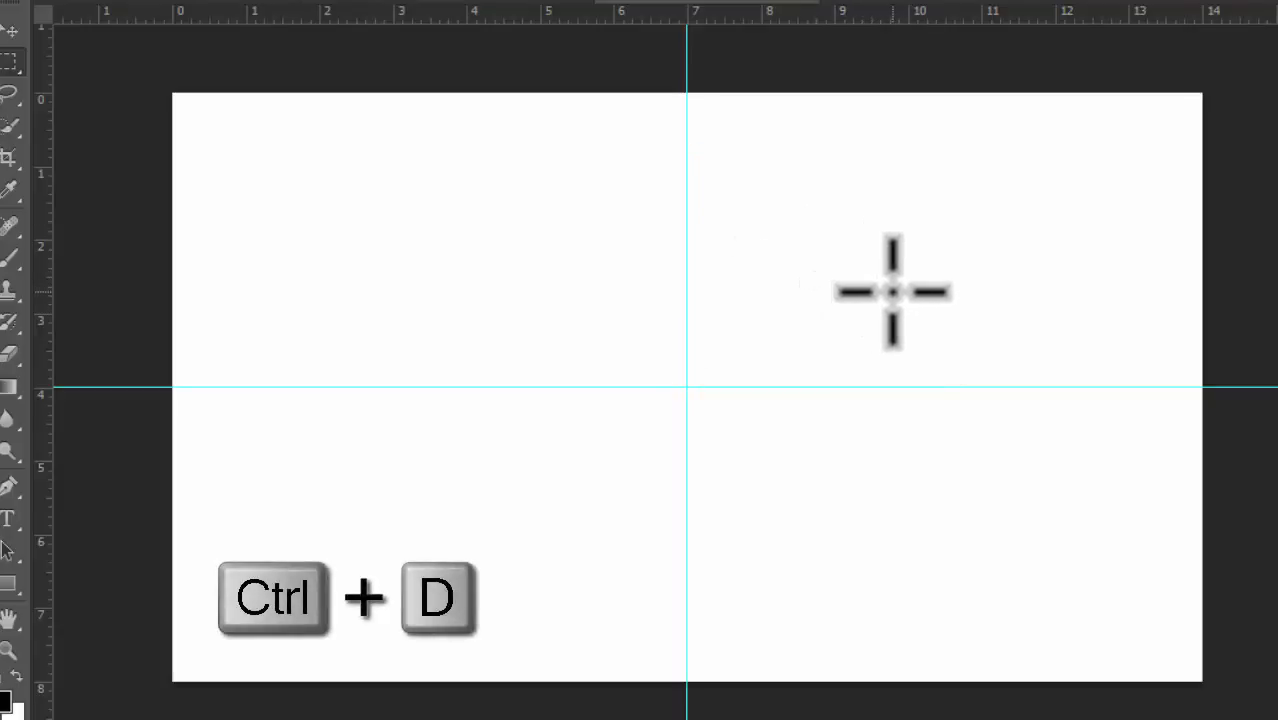
Step: Practise drawing three more rectangular selections, deselecting each one
{"action": "left_click_drag", "start_coordinate": [527, 222], "coordinate": [891, 457]}
{"action": "key", "text": "ctrl+d"}
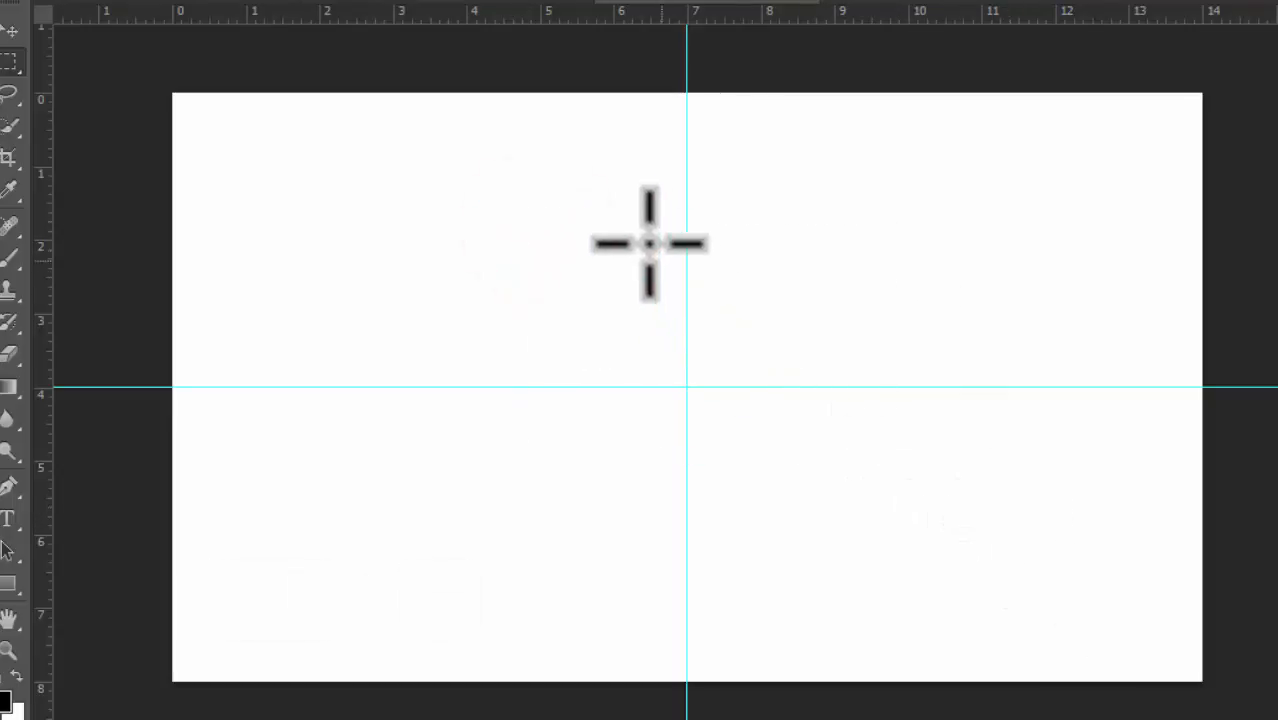
{"action": "left_click_drag", "start_coordinate": [611, 206], "coordinate": [968, 517]}
{"action": "key", "text": "ctrl+d"}
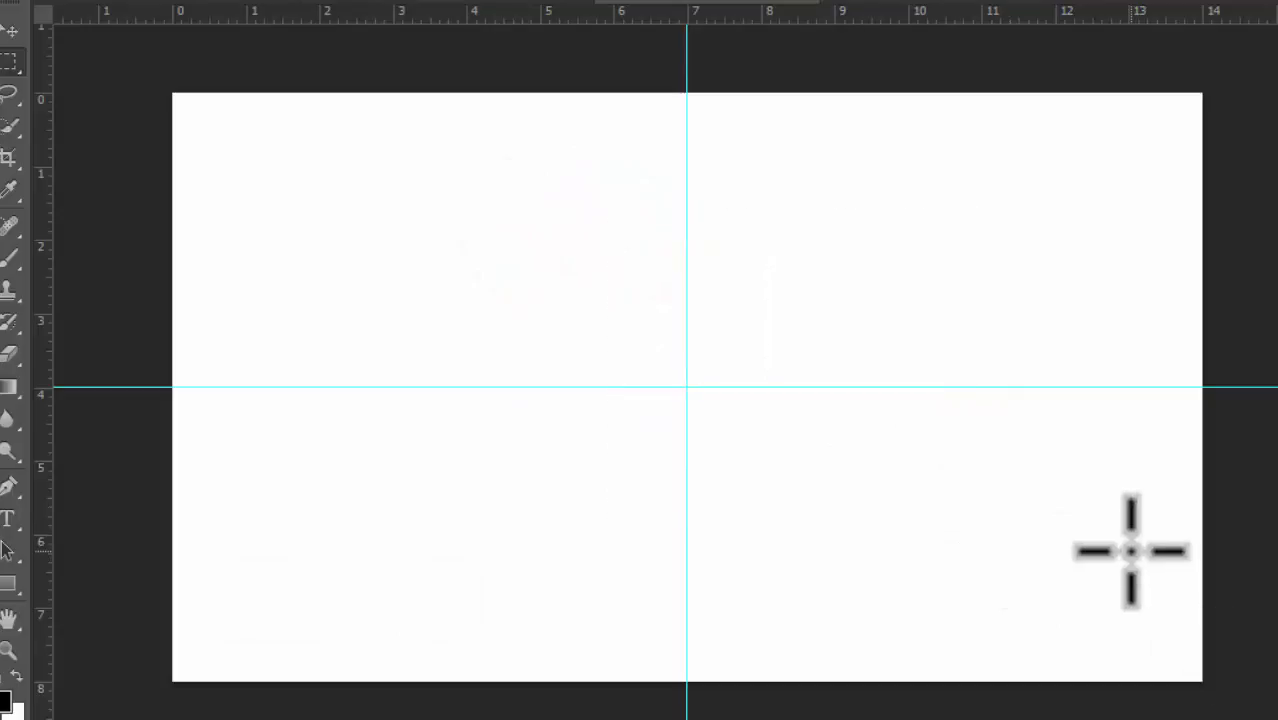
{"action": "left_click_drag", "start_coordinate": [481, 193], "coordinate": [973, 559]}
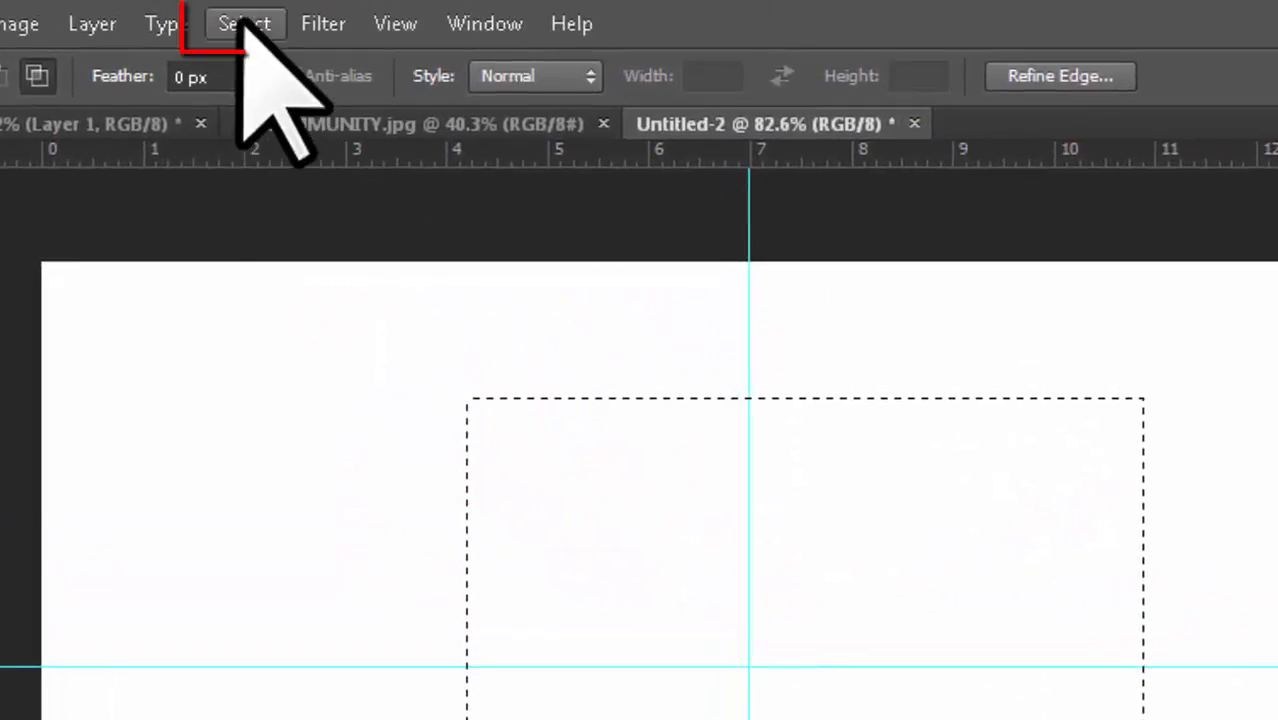
{"action": "left_click", "coordinate": [244, 23]}
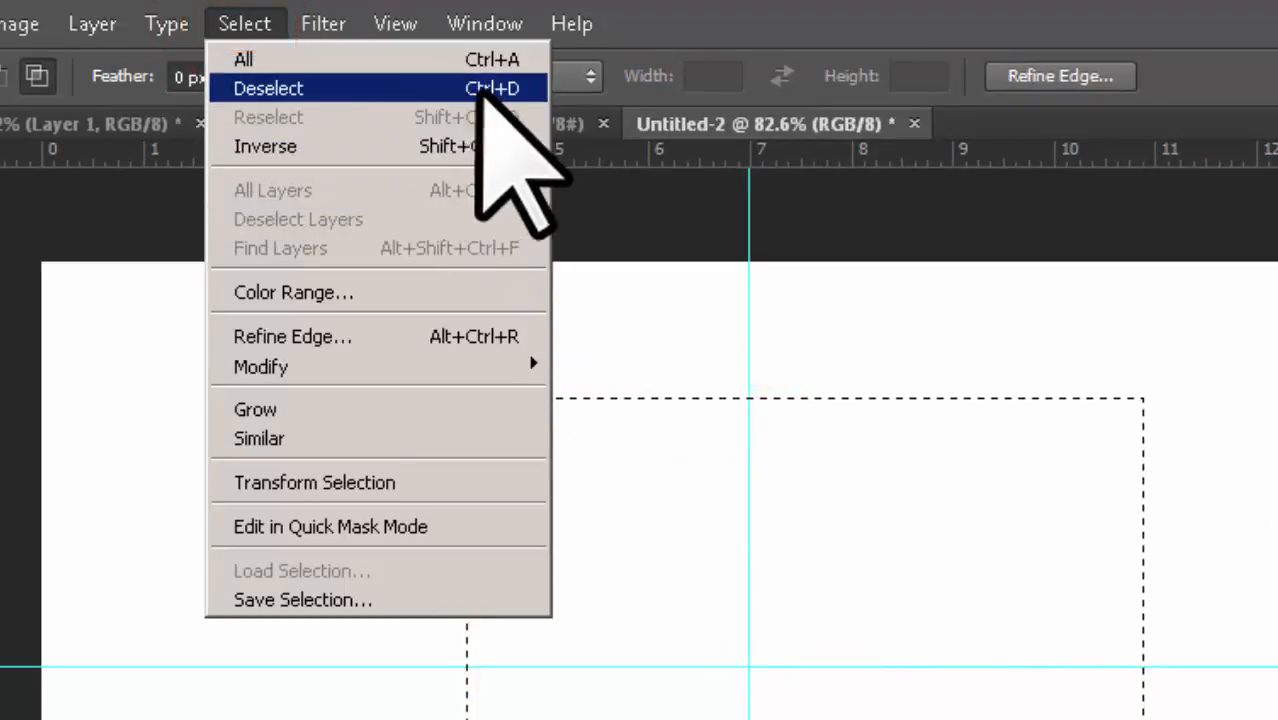
{"action": "left_click", "coordinate": [284, 88]}
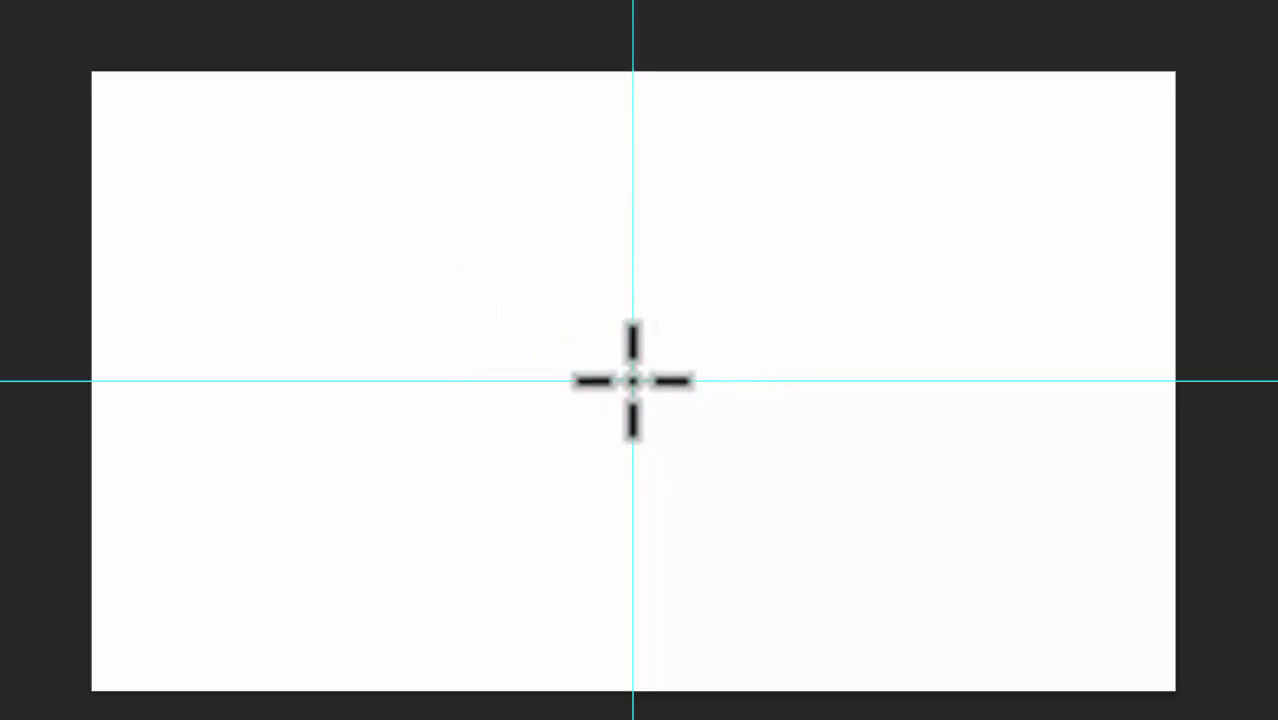
Step: Draw a square selection about 4.5 in wide centred on the guide intersection, reposition it while drawing, and deselect it
{"action": "left_click_drag", "start_coordinate": [659, 412], "coordinate": [777, 519]}
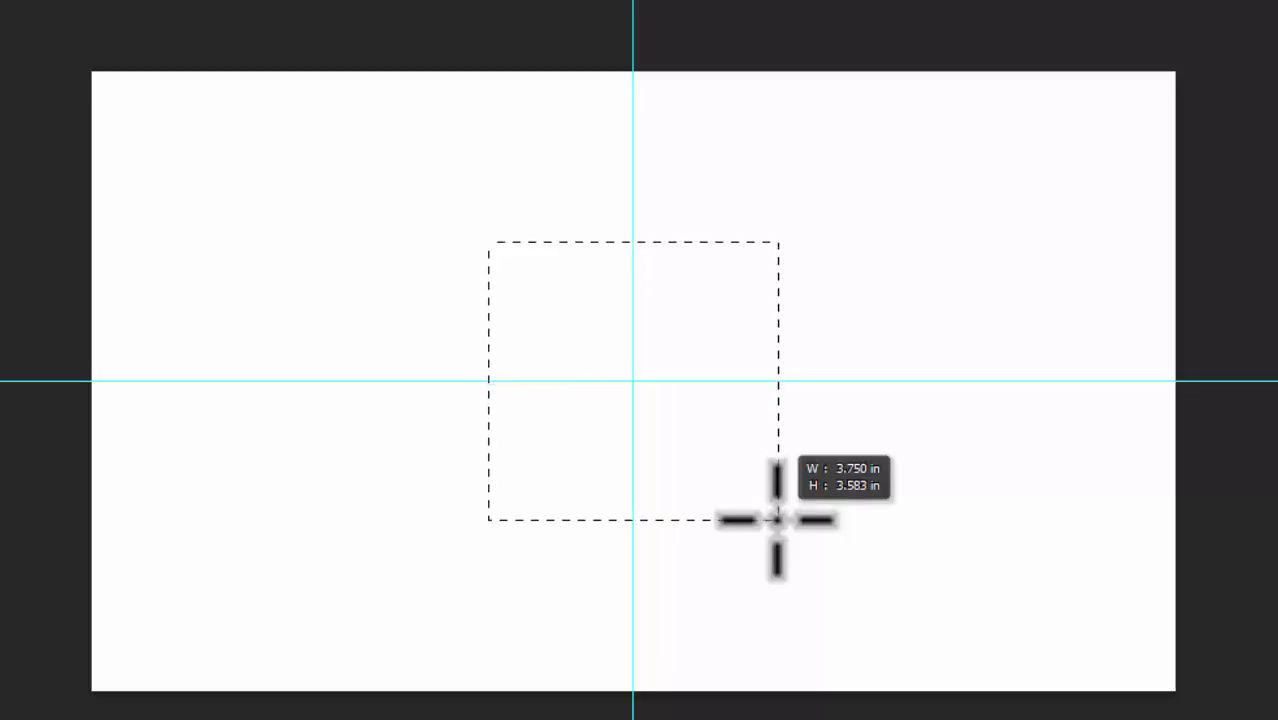
{"action": "left_click_drag", "start_coordinate": [796, 538], "coordinate": [820, 549]}
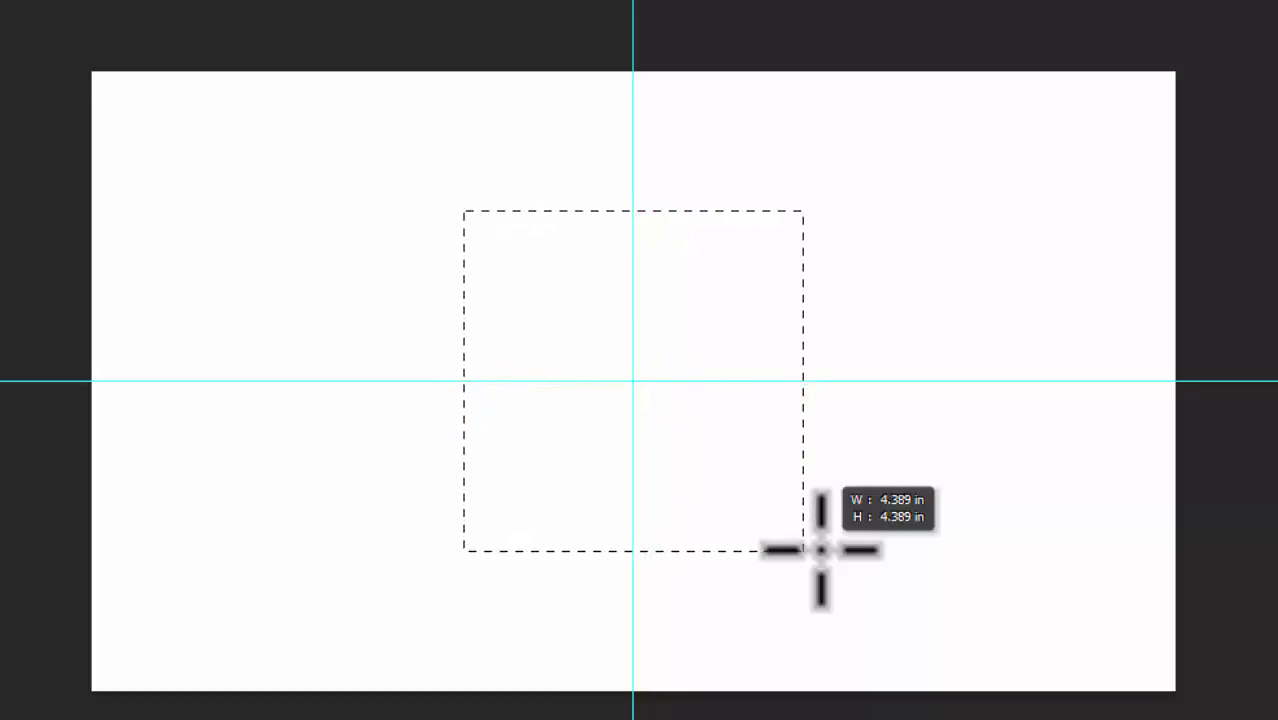
{"action": "key", "text": "alt+shift"}
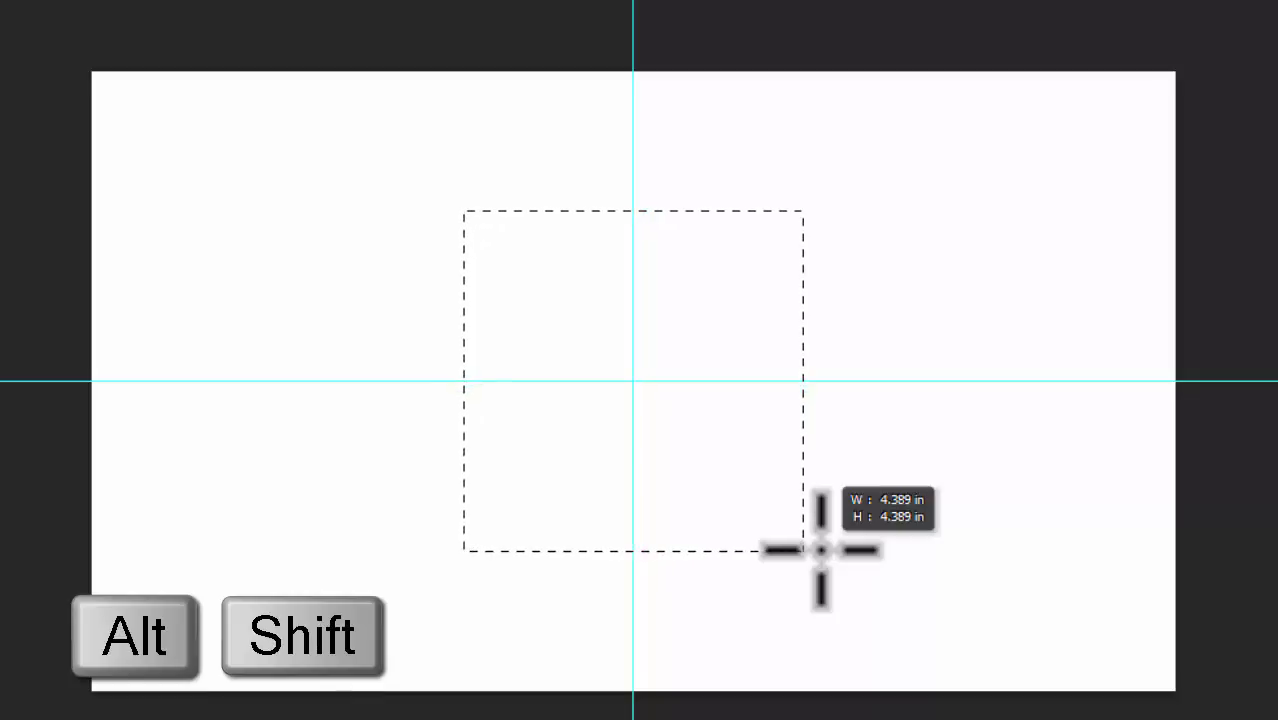
{"action": "left_click_drag", "start_coordinate": [822, 550], "coordinate": [826, 555]}
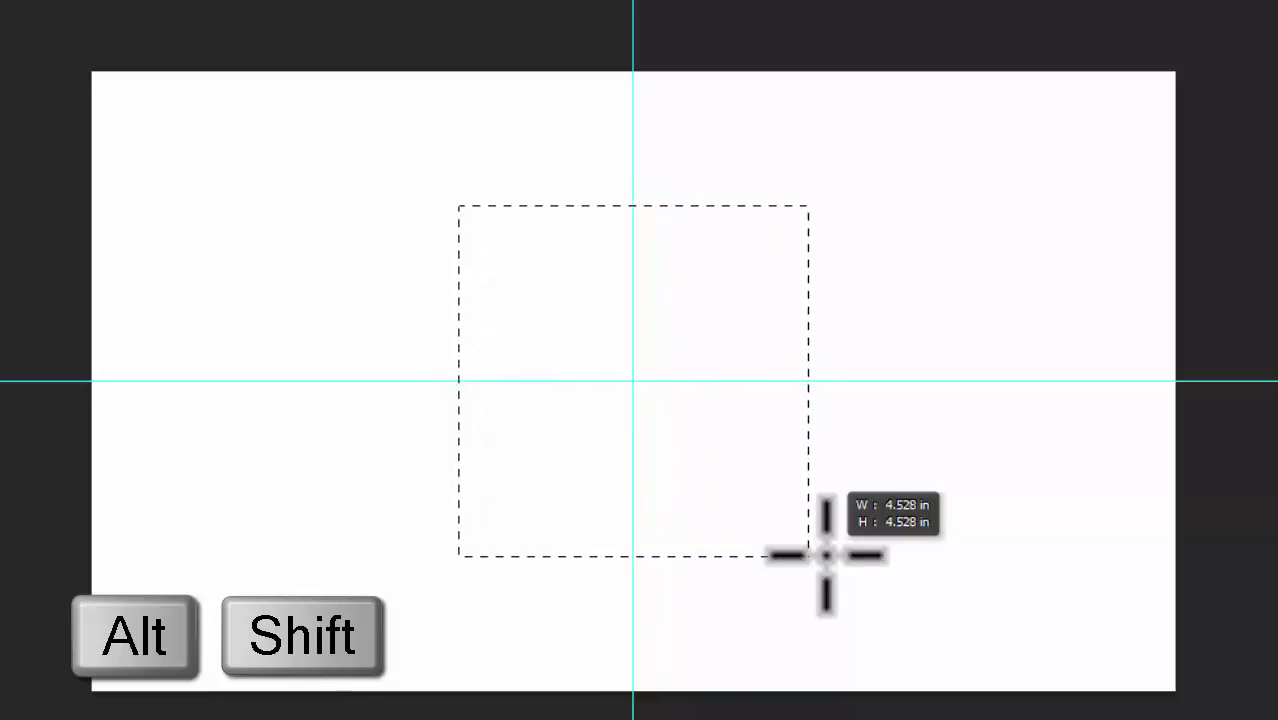
{"action": "key", "text": "space"}
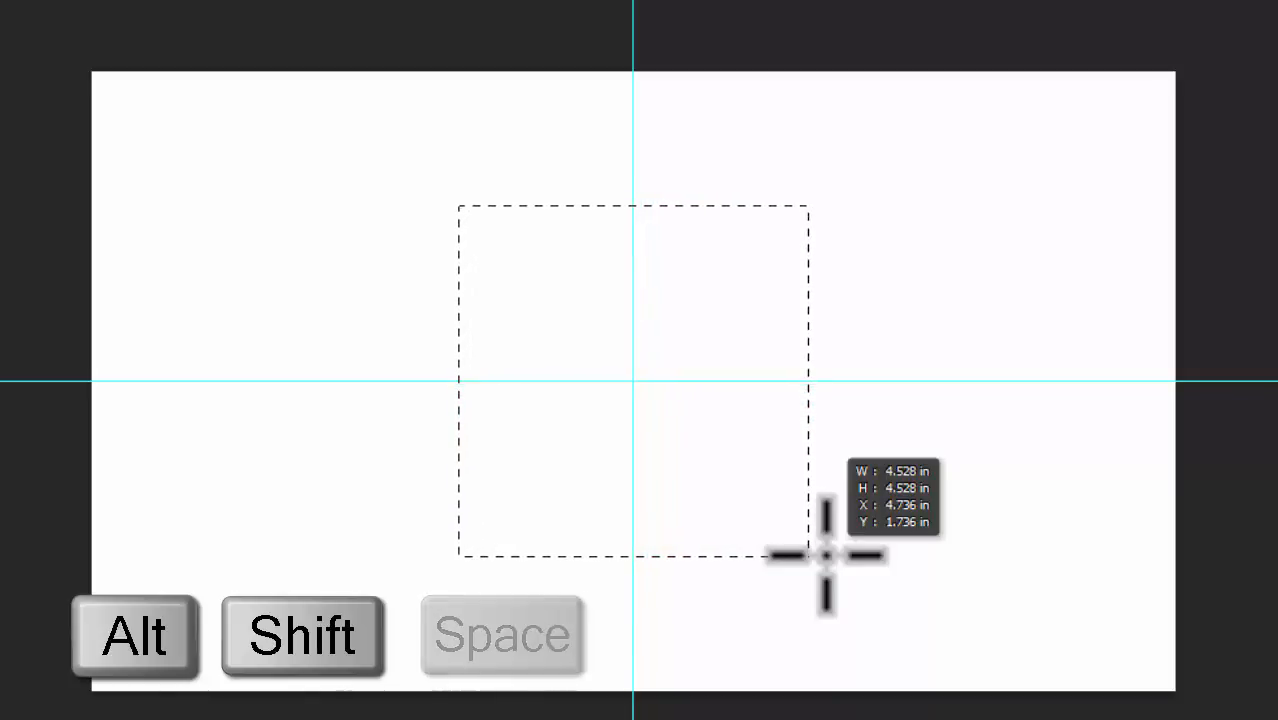
{"action": "left_click_drag", "start_coordinate": [825, 555], "coordinate": [600, 430]}
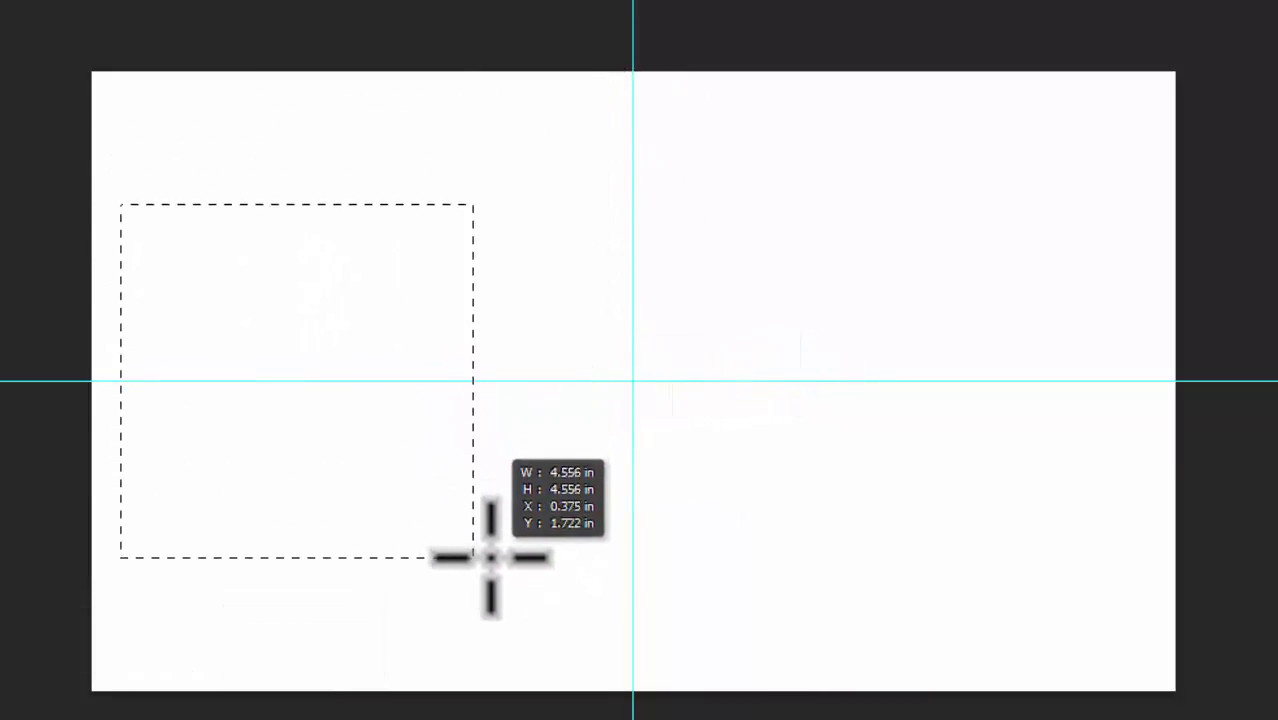
{"action": "left_click_drag", "start_coordinate": [490, 557], "coordinate": [800, 551]}
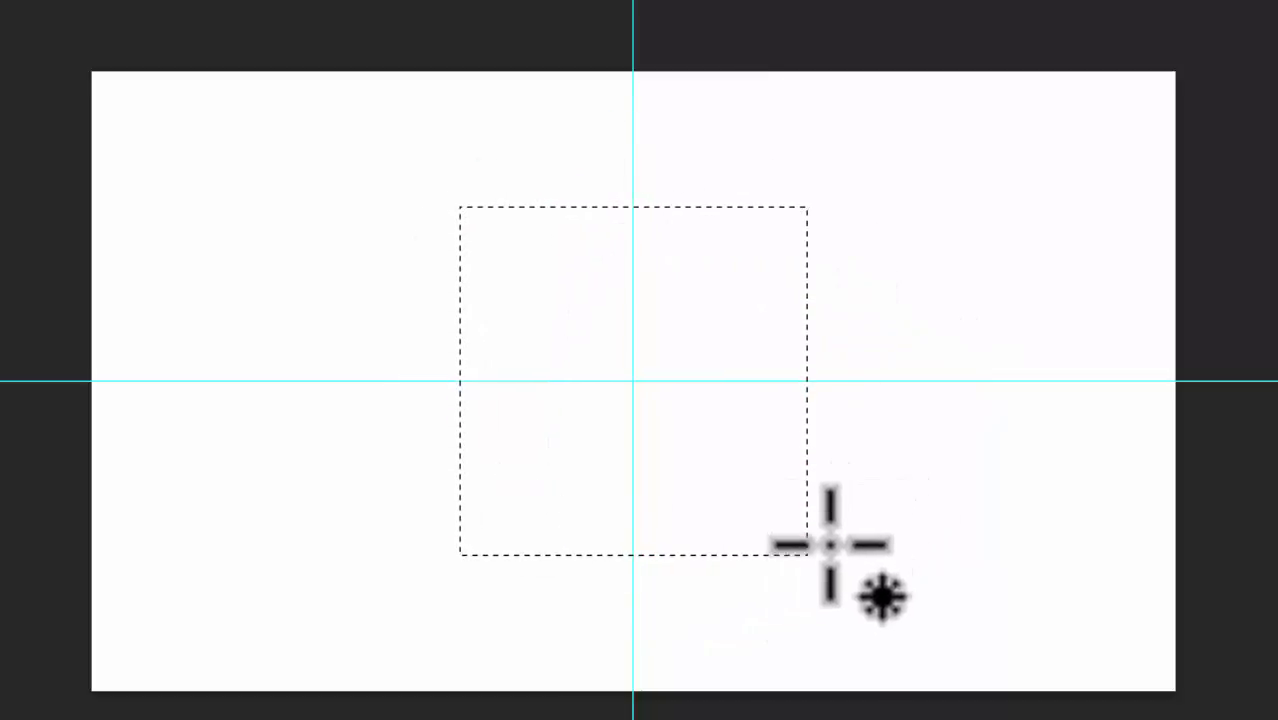
{"action": "key", "text": "space"}
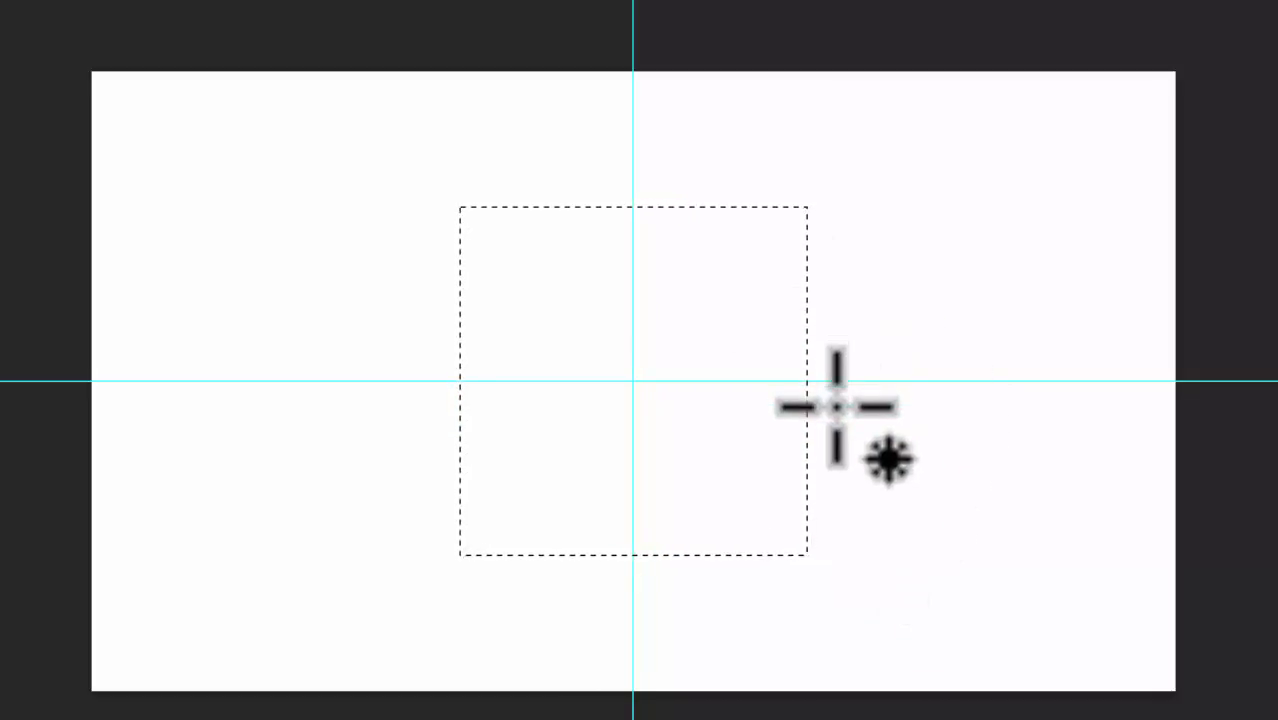
{"action": "key", "text": "space"}
{"action": "left_click", "coordinate": [641, 376]}
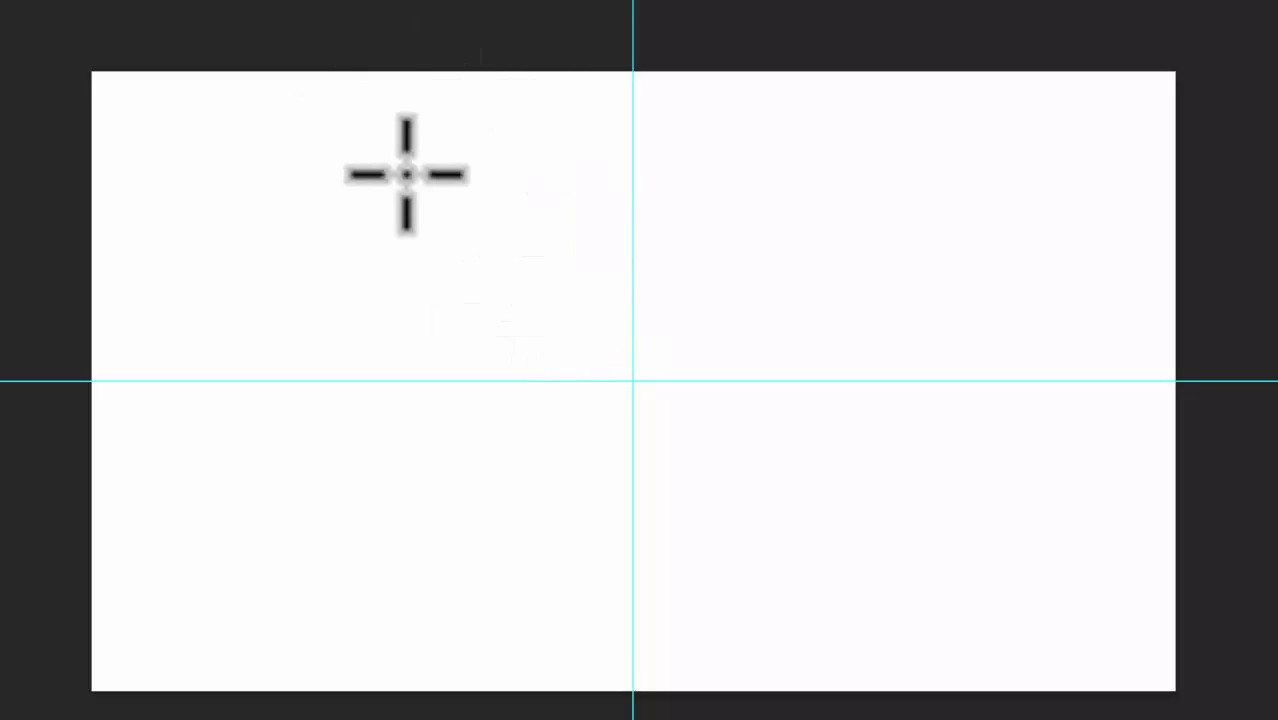
Step: Draw and deselect further selections, including one from the guide intersection and one constrained to a square
{"action": "left_click_drag", "start_coordinate": [416, 157], "coordinate": [827, 491]}
{"action": "left_click", "coordinate": [570, 291]}
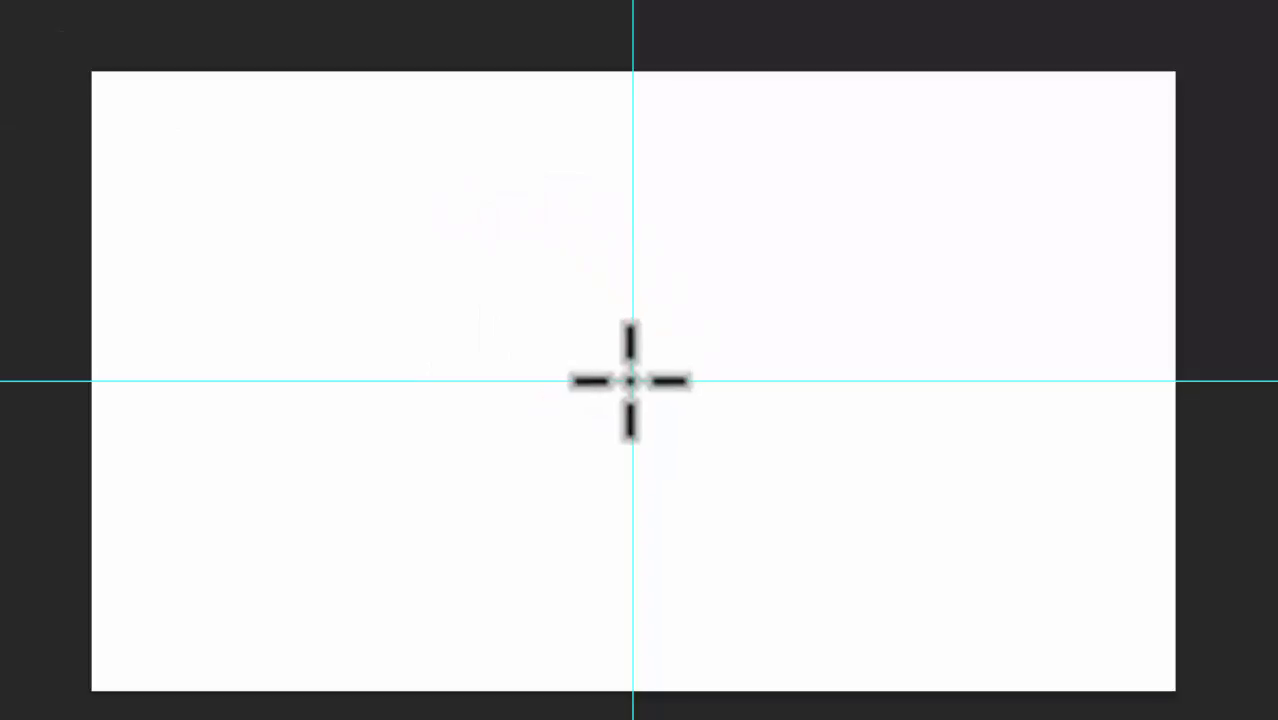
{"action": "left_click_drag", "start_coordinate": [631, 381], "coordinate": [872, 561]}
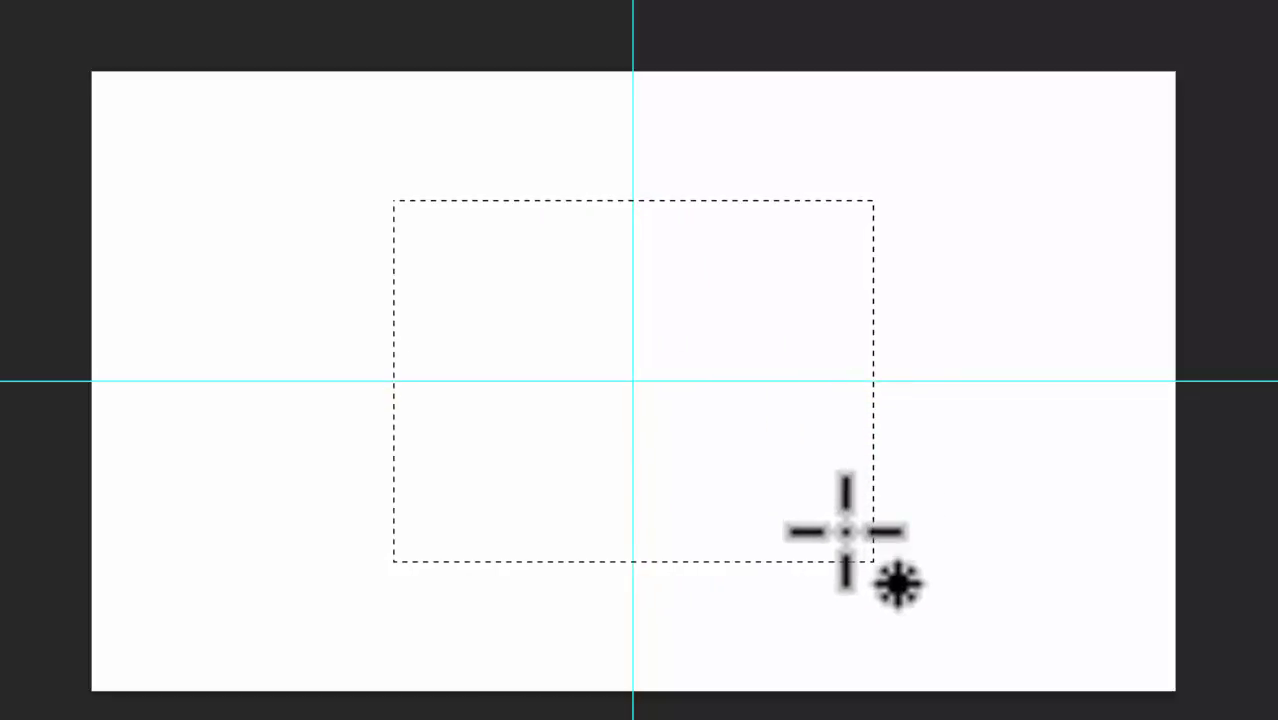
{"action": "left_click", "coordinate": [714, 388]}
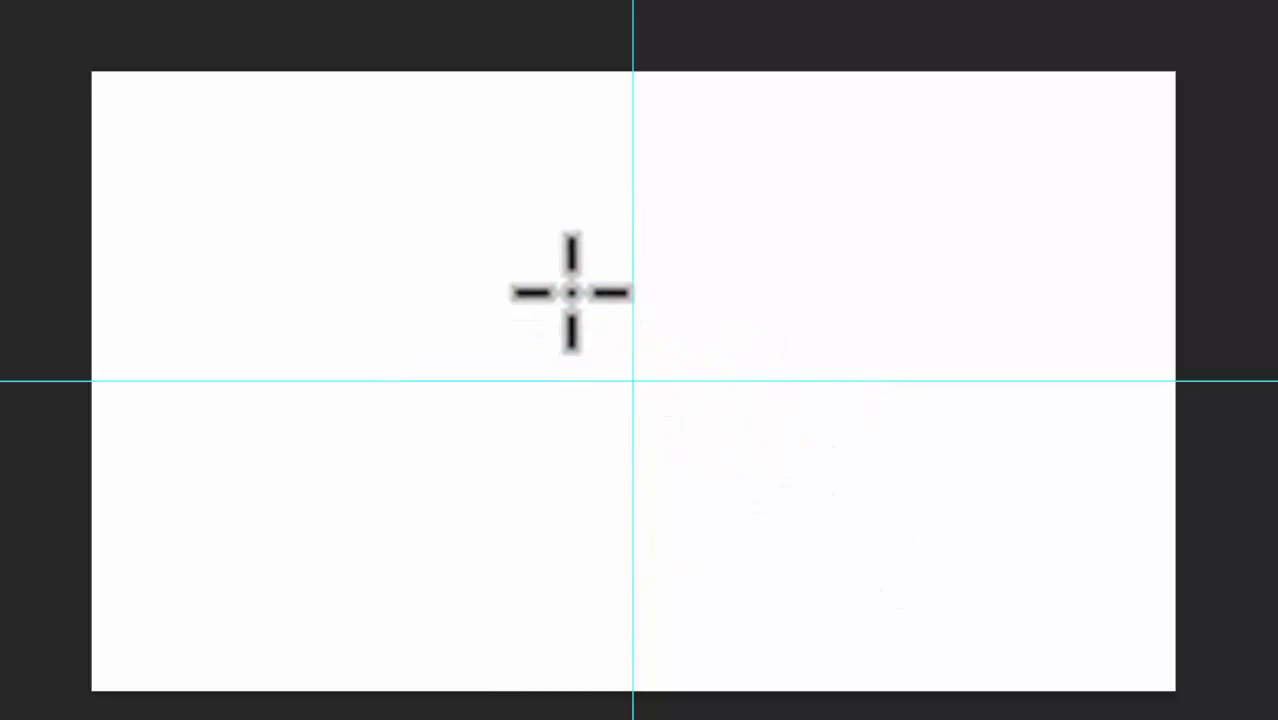
{"action": "left_click_drag", "start_coordinate": [305, 158], "coordinate": [650, 356]}
{"action": "key", "text": "shift"}
{"action": "left_click", "coordinate": [650, 356]}
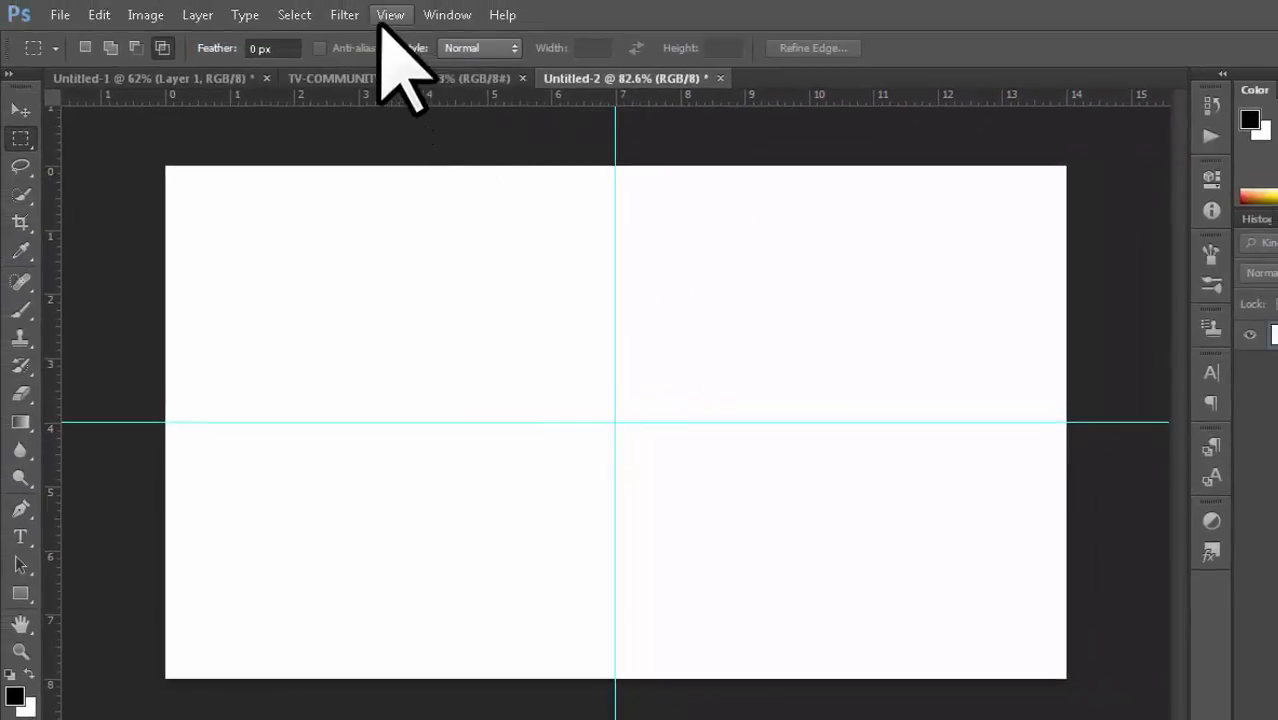
Step: Turn Extras off to hide the guides, then turn Extras back on
{"action": "left_click", "coordinate": [388, 16]}
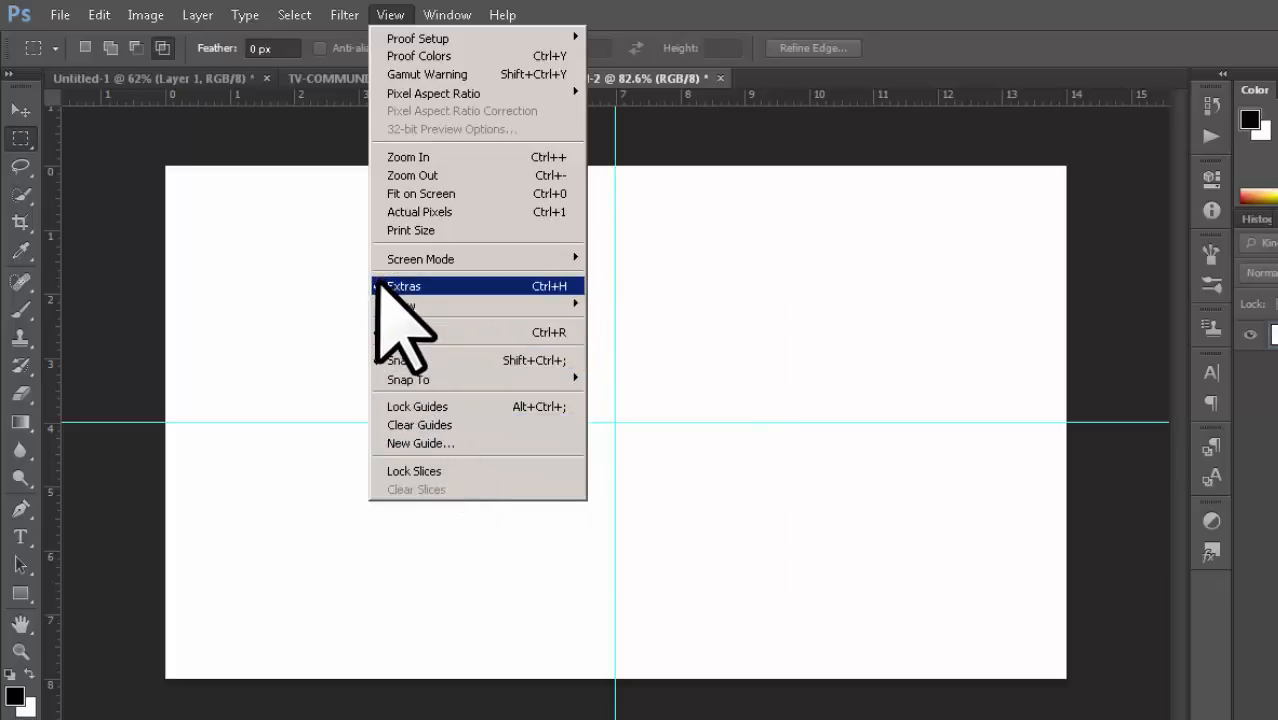
{"action": "left_click", "coordinate": [380, 286]}
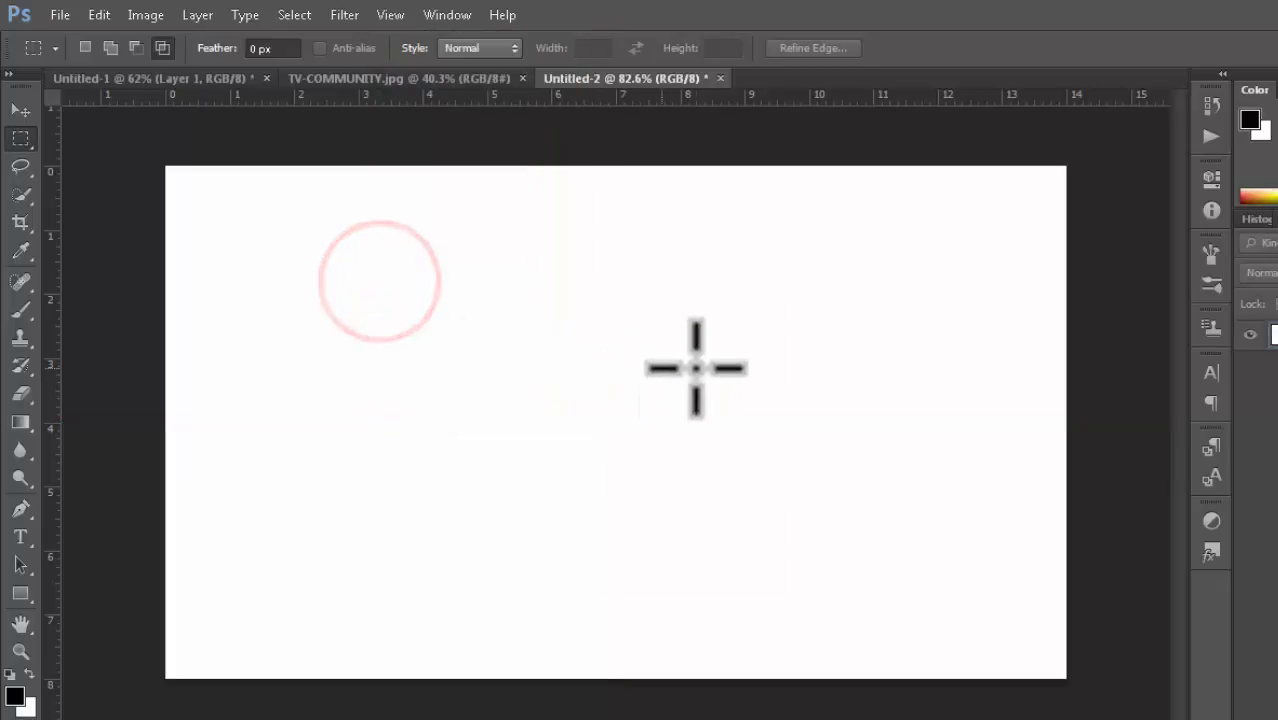
{"action": "left_click", "coordinate": [392, 15]}
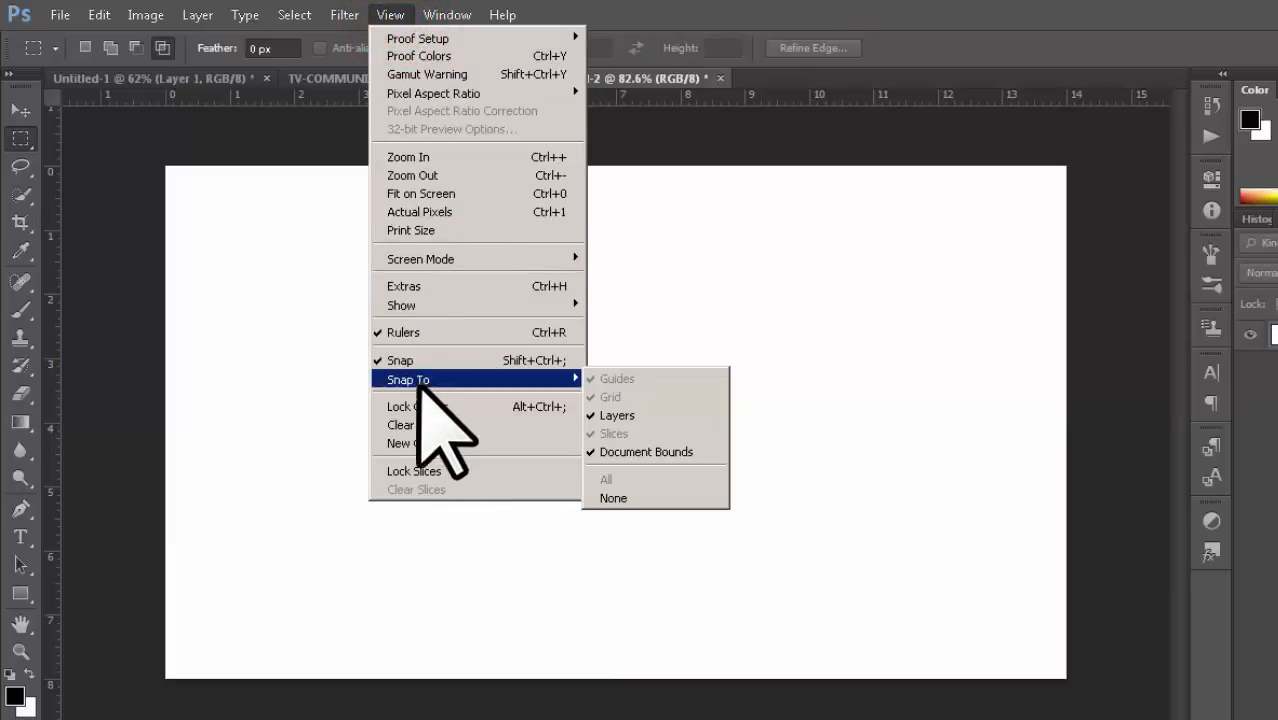
{"action": "left_click", "coordinate": [397, 286]}
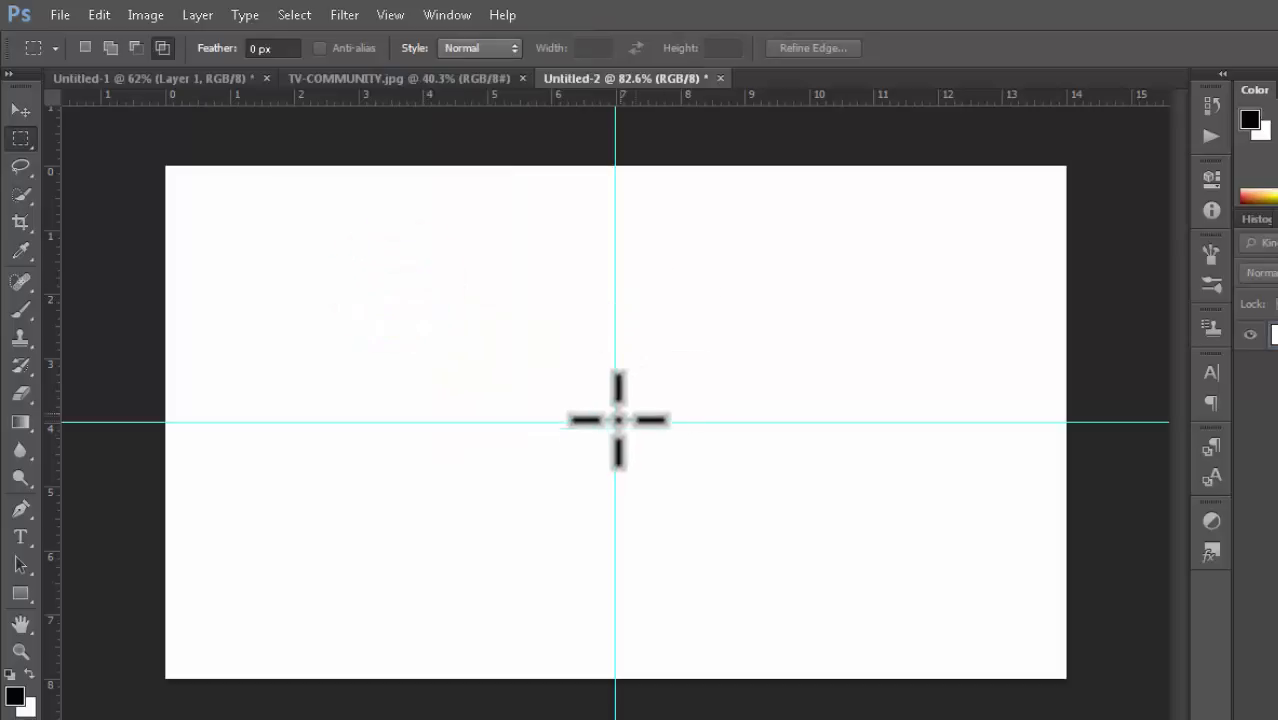
Step: Clear all guides from the document
{"action": "left_click", "coordinate": [392, 15]}
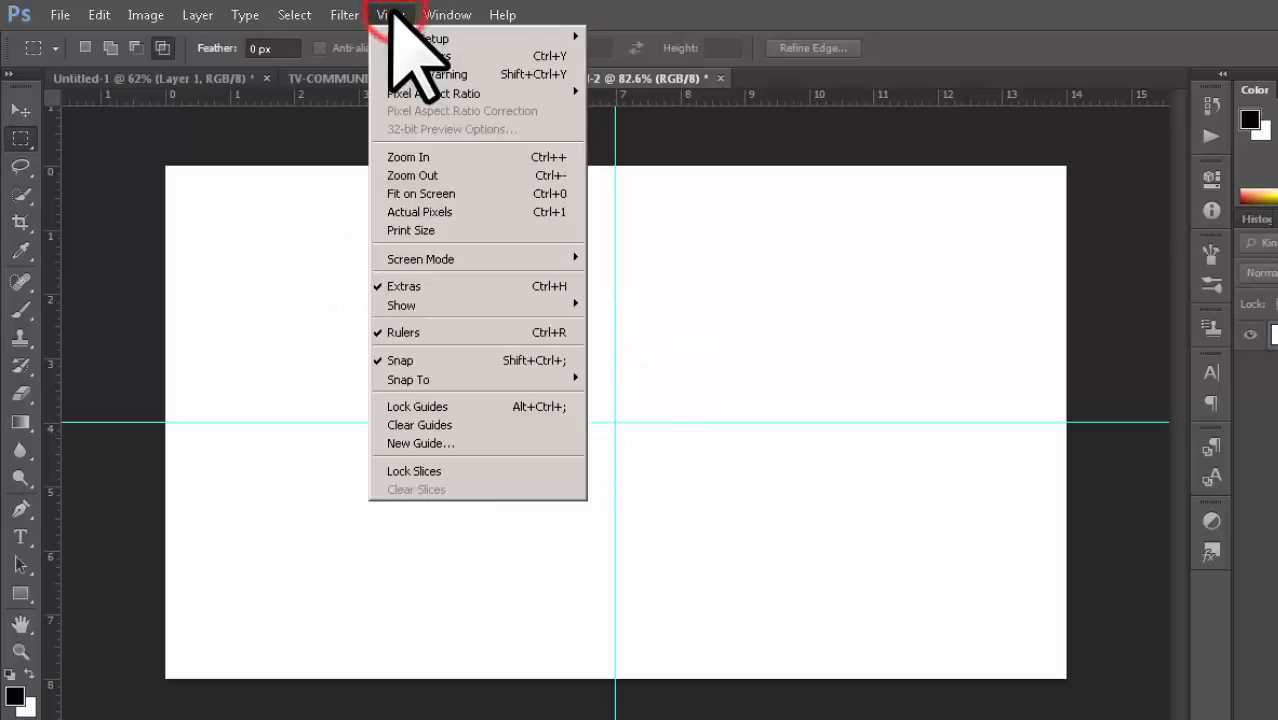
{"action": "left_click", "coordinate": [428, 426]}
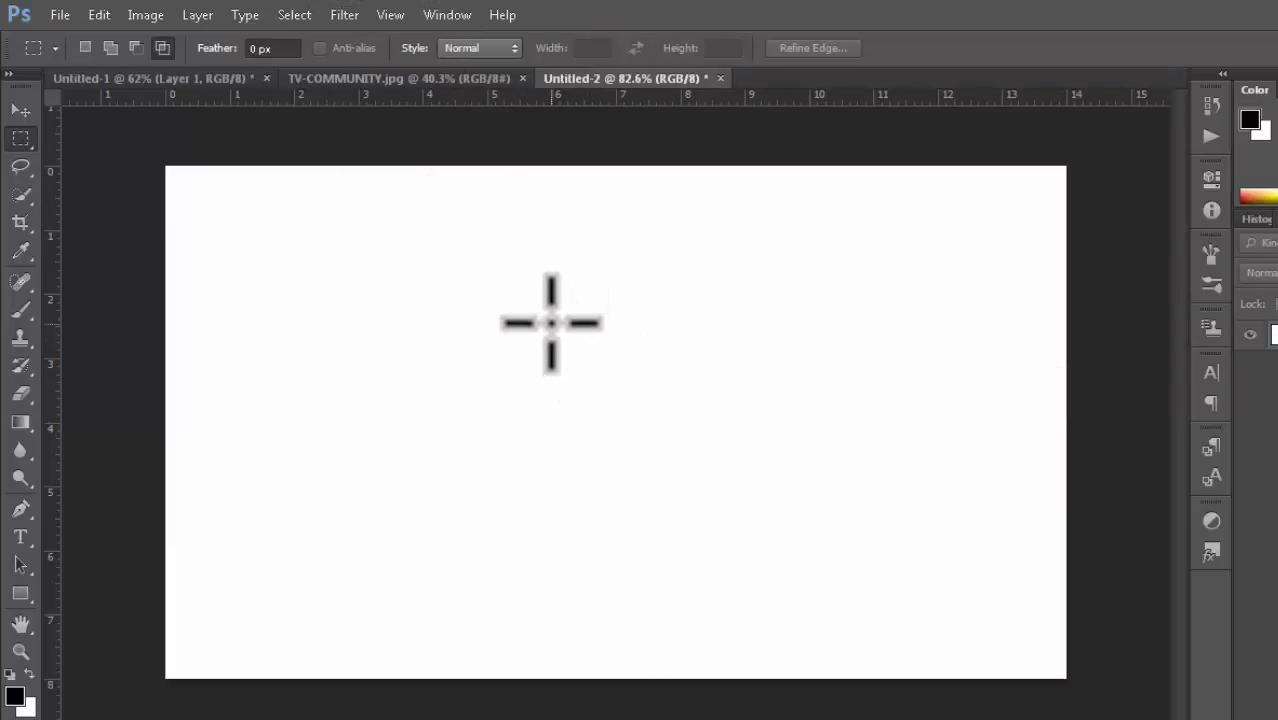
Step: Draw a large rectangular selection in the lower right, then add a narrow tall rectangle about 0.4 by 2 in above its top edge
{"action": "left_click_drag", "start_coordinate": [559, 316], "coordinate": [1020, 606]}
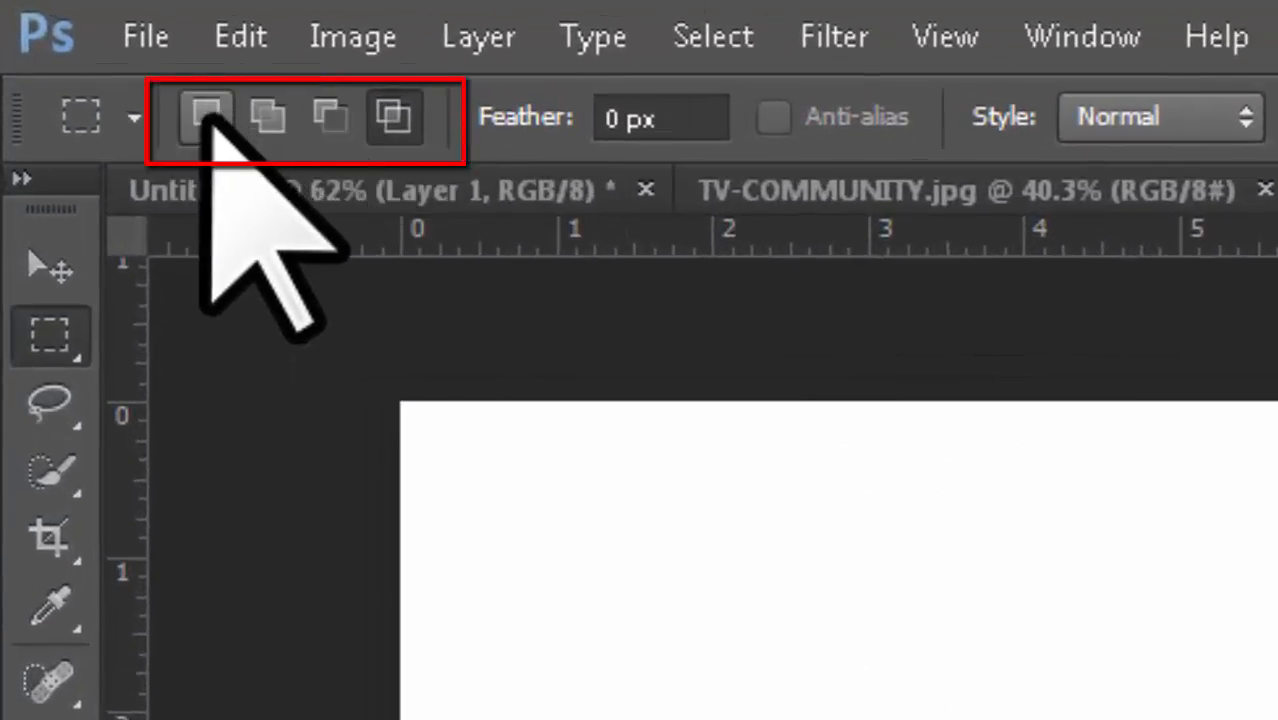
{"action": "left_click", "coordinate": [208, 116]}
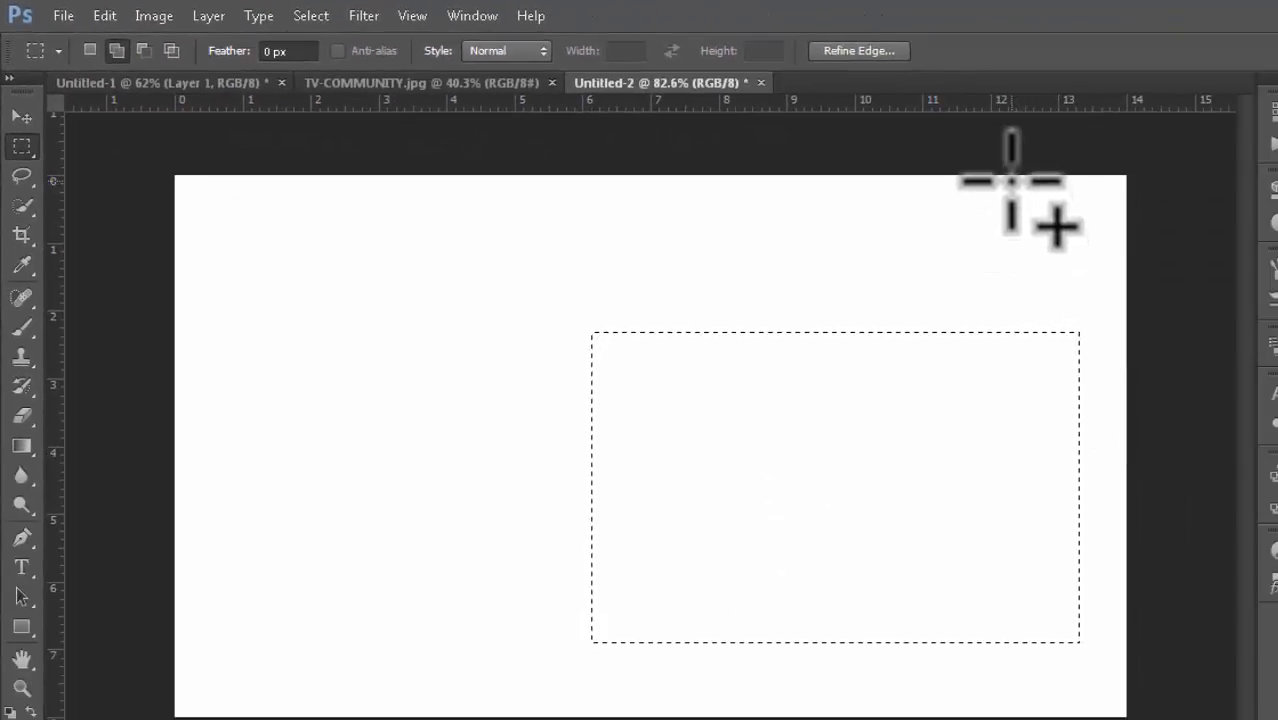
{"action": "left_click_drag", "start_coordinate": [1010, 180], "coordinate": [1039, 314]}
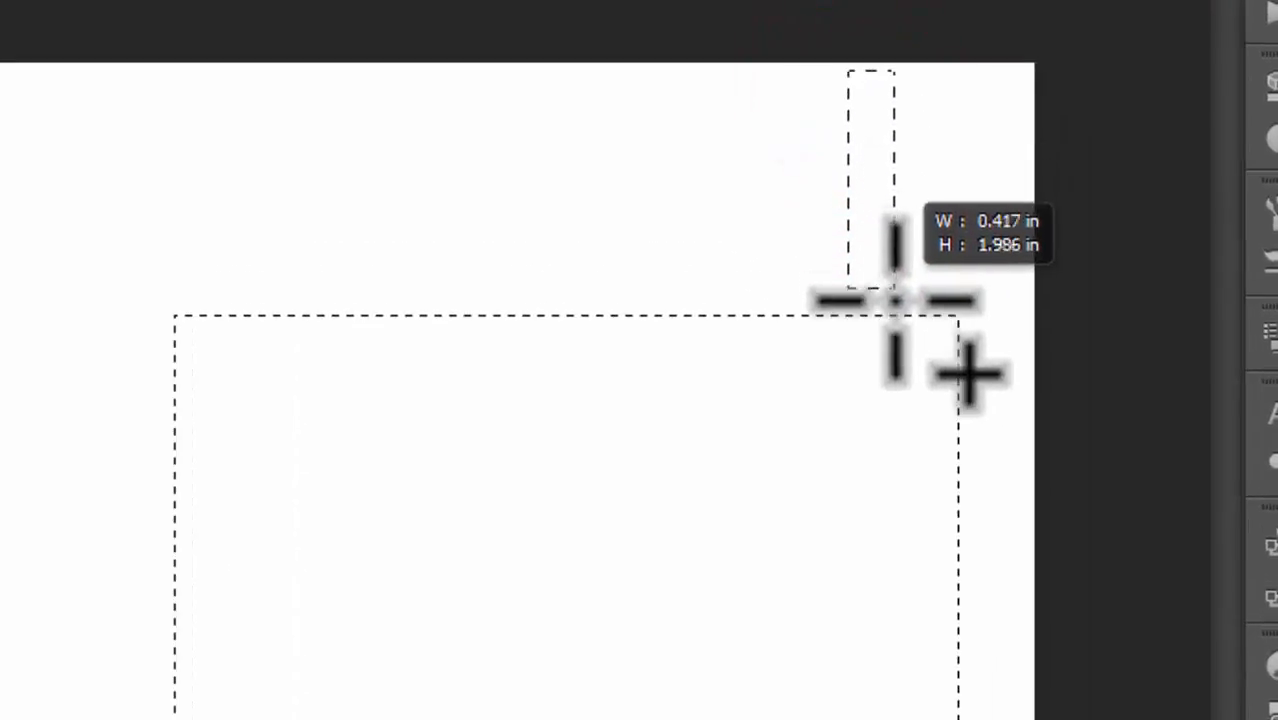
{"action": "left_click_drag", "start_coordinate": [895, 298], "coordinate": [910, 432]}
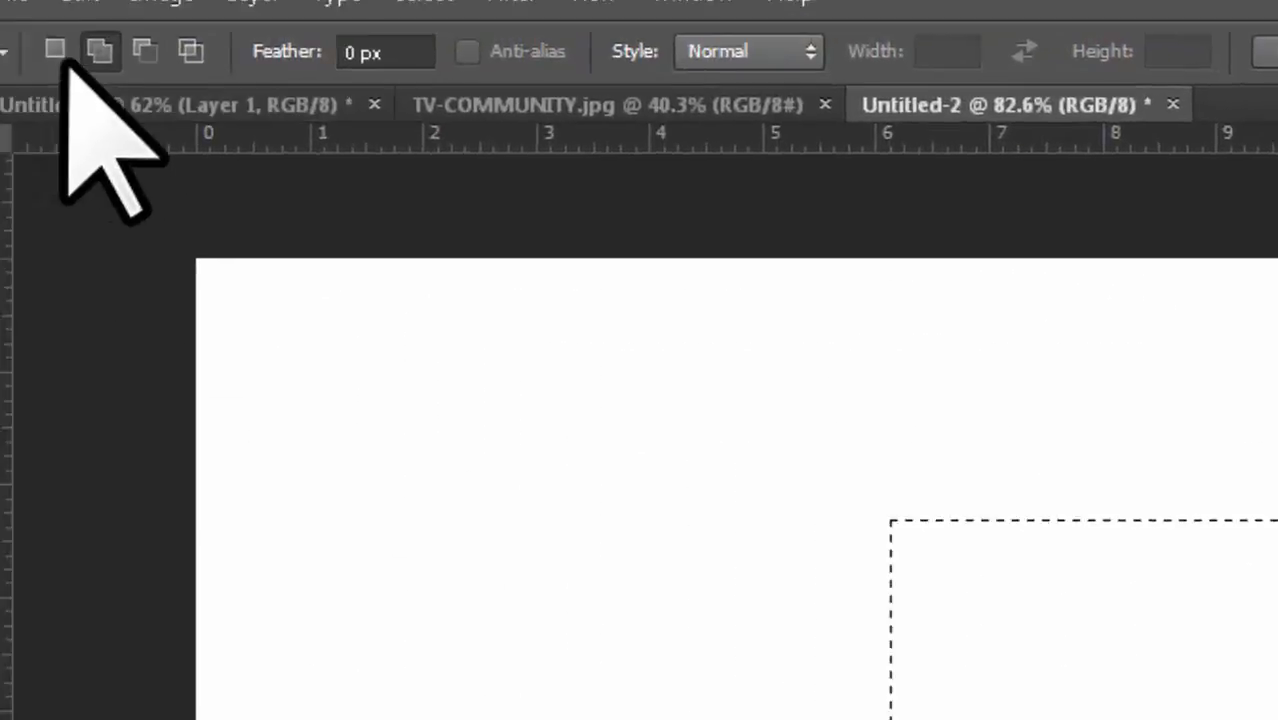
Step: Keep the Add to selection mode and add two more rectangular areas to the existing selection
{"action": "left_click", "coordinate": [55, 50]}
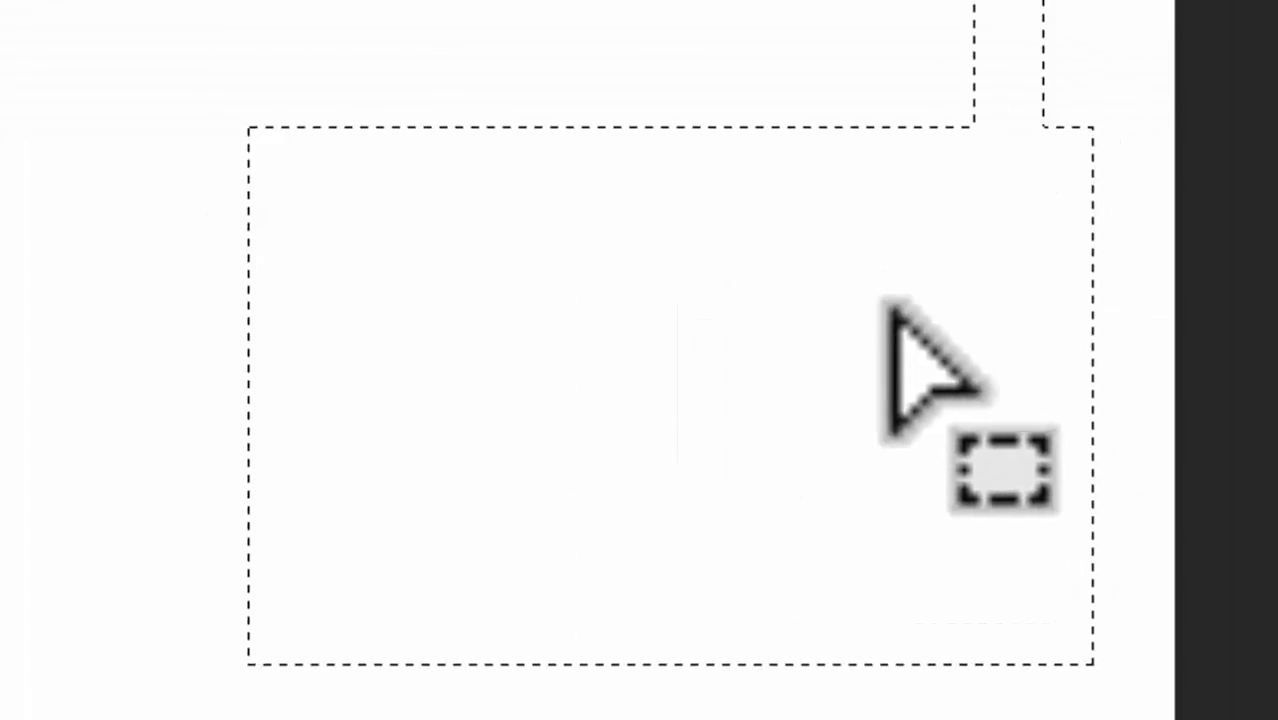
{"action": "left_click", "coordinate": [197, 46]}
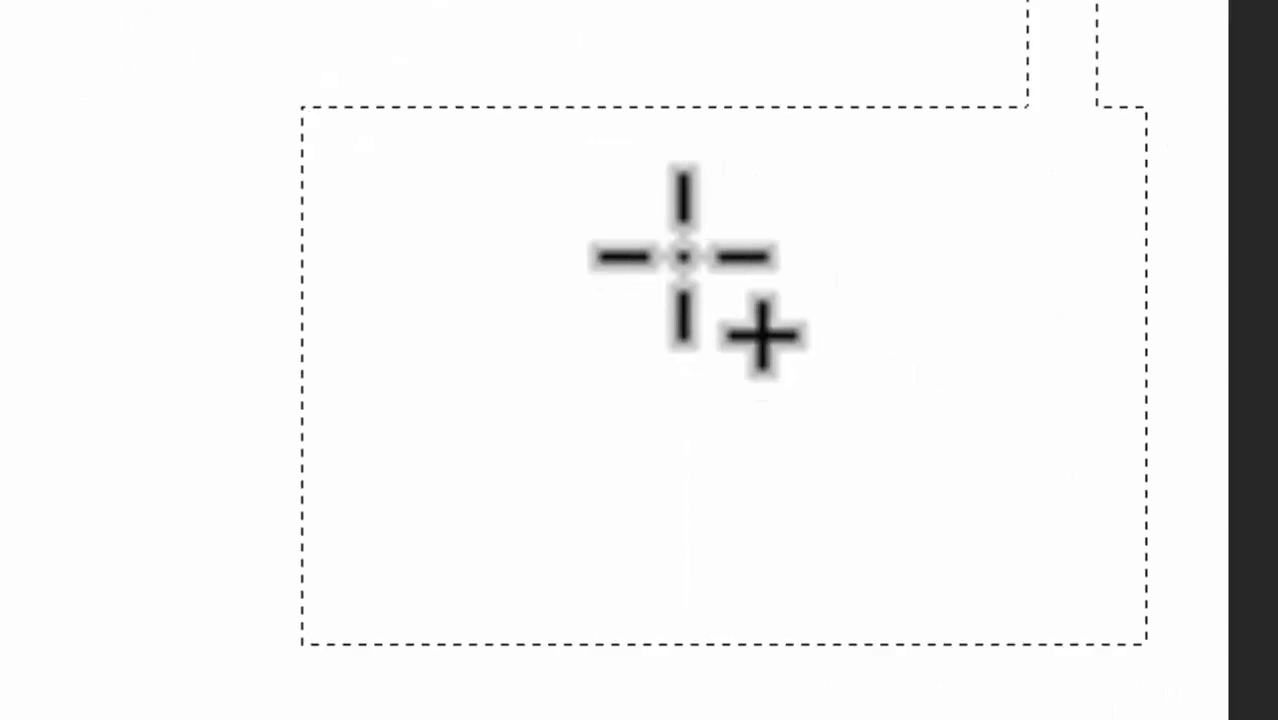
{"action": "left_click_drag", "start_coordinate": [681, 255], "coordinate": [1104, 534]}
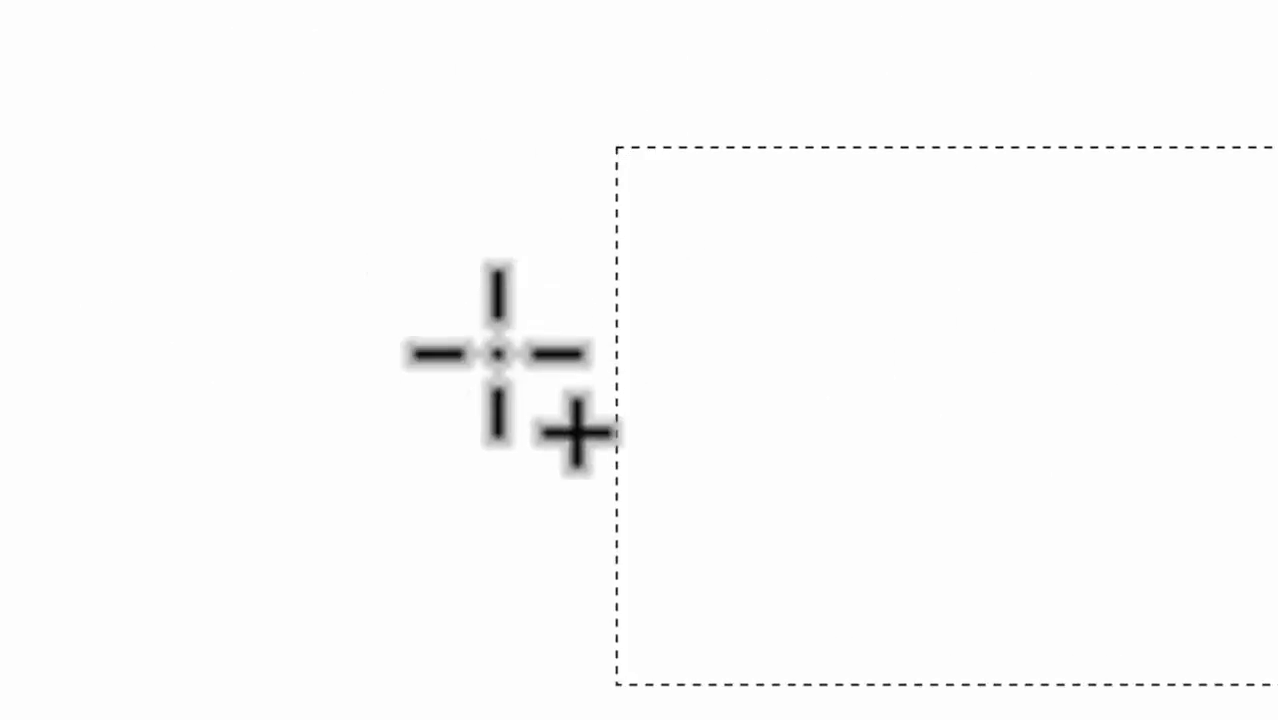
{"action": "mouse_move", "coordinate": [422, 228]}
{"action": "left_mouse_down"}
{"action": "mouse_move", "coordinate": [633, 405]}
{"action": "mouse_move", "coordinate": [655, 535]}
{"action": "mouse_move", "coordinate": [645, 408]}
{"action": "left_mouse_up"}
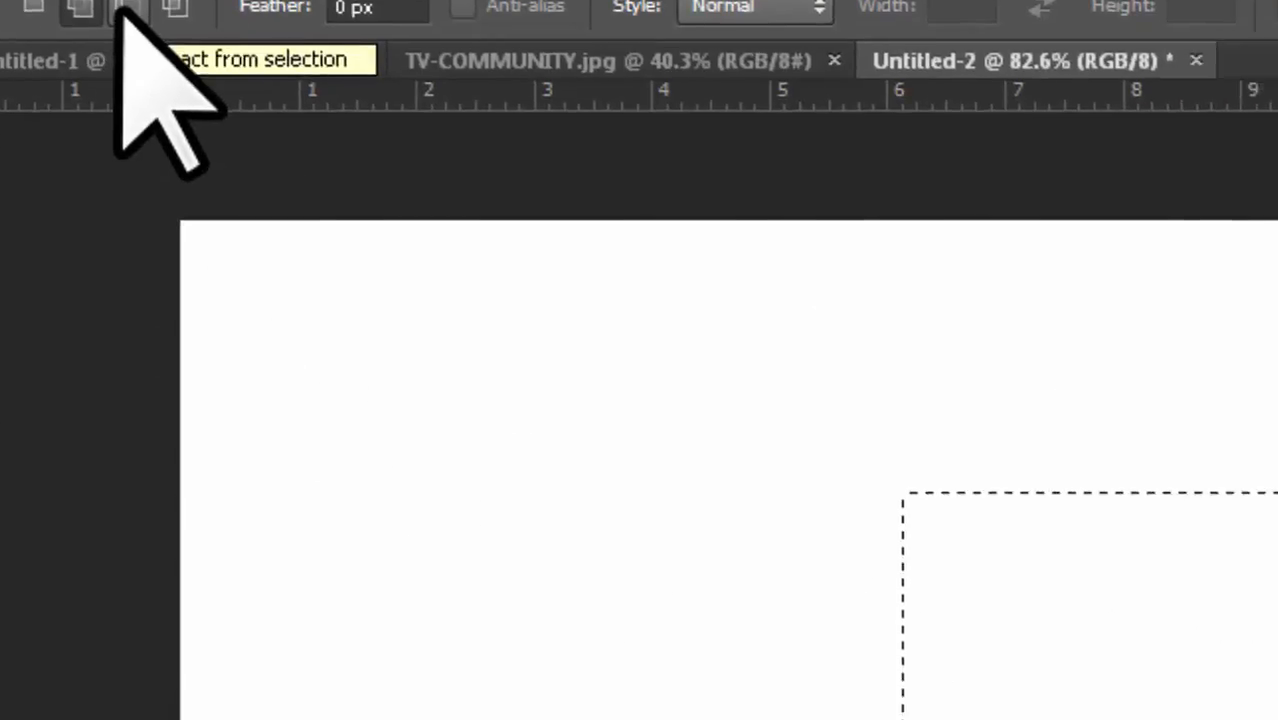
Step: Switch to Subtract from selection mode and cut a rectangular area out of the selection
{"action": "left_click", "coordinate": [219, 67]}
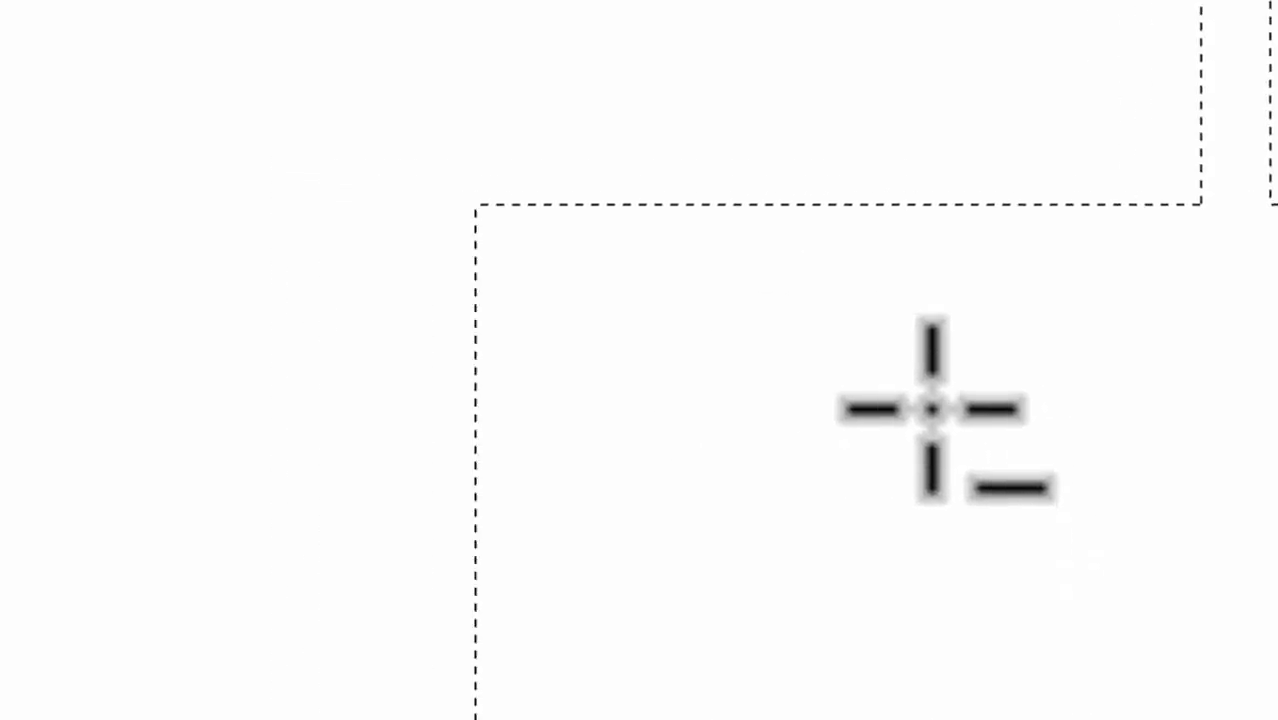
{"action": "left_click_drag", "start_coordinate": [68, 163], "coordinate": [385, 395]}
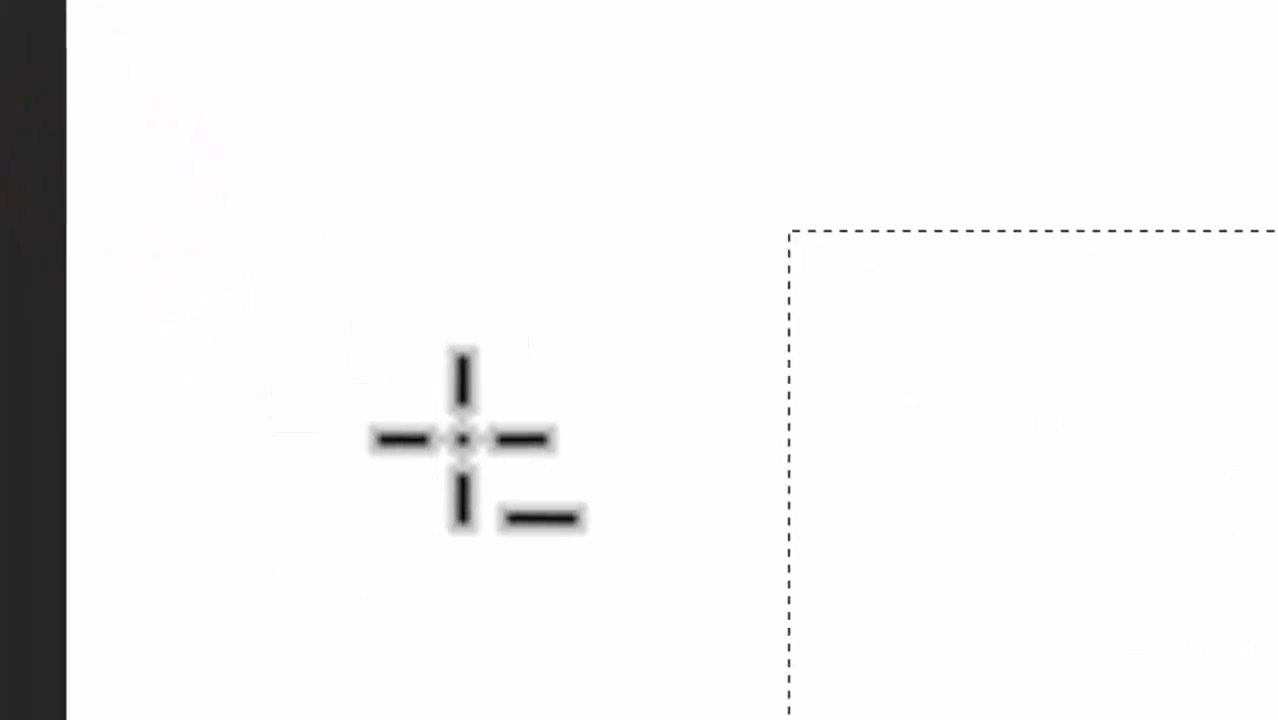
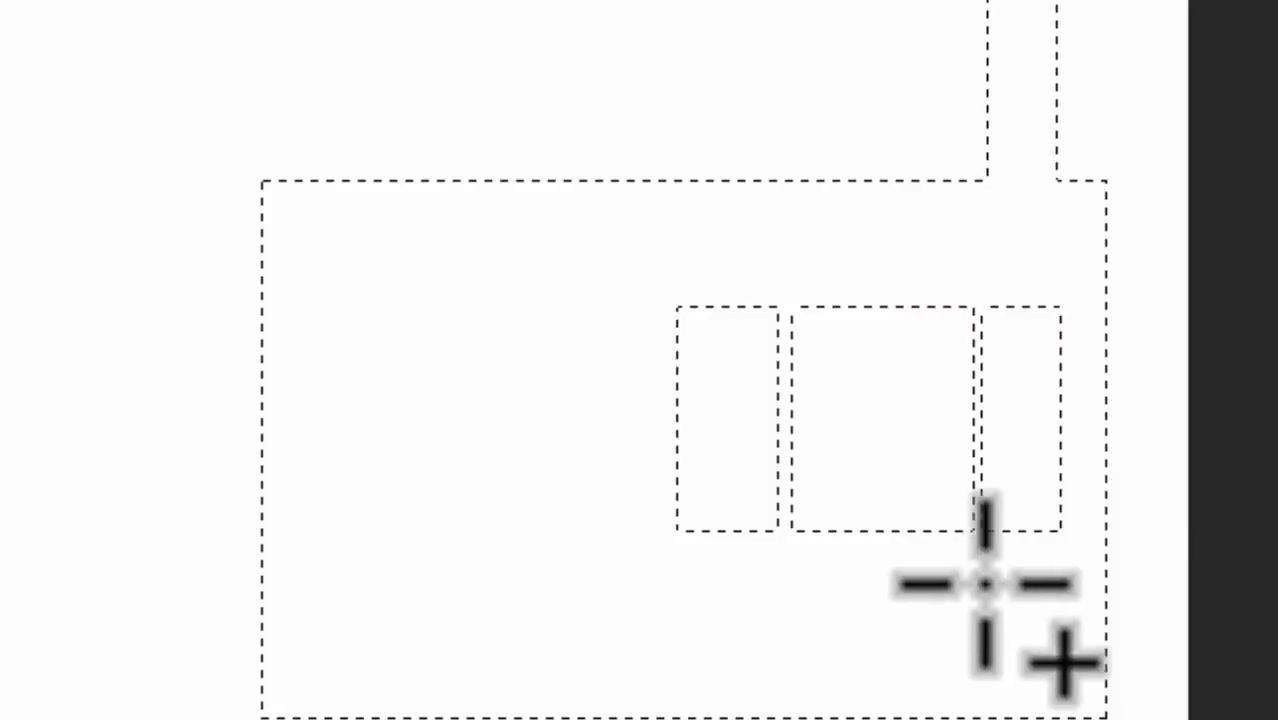
Step: Subtract a narrow vertical strip from the middle window area to split it into two panes
{"action": "left_click_drag", "start_coordinate": [870, 259], "coordinate": [888, 556]}
{"action": "key", "text": "space"}
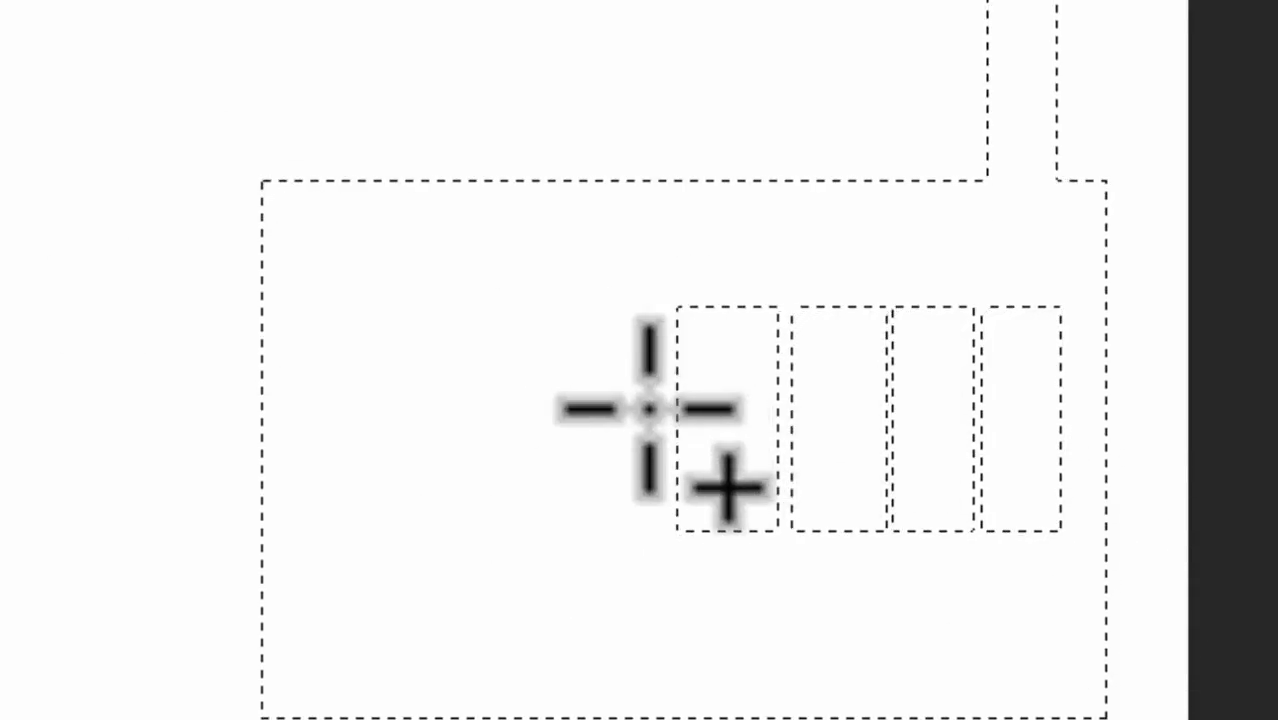
Step: Subtract a horizontal strip about 3.9 in long and 0.1 in high across all the window panes, splitting them into two rows
{"action": "left_click_drag", "start_coordinate": [633, 400], "coordinate": [1064, 257]}
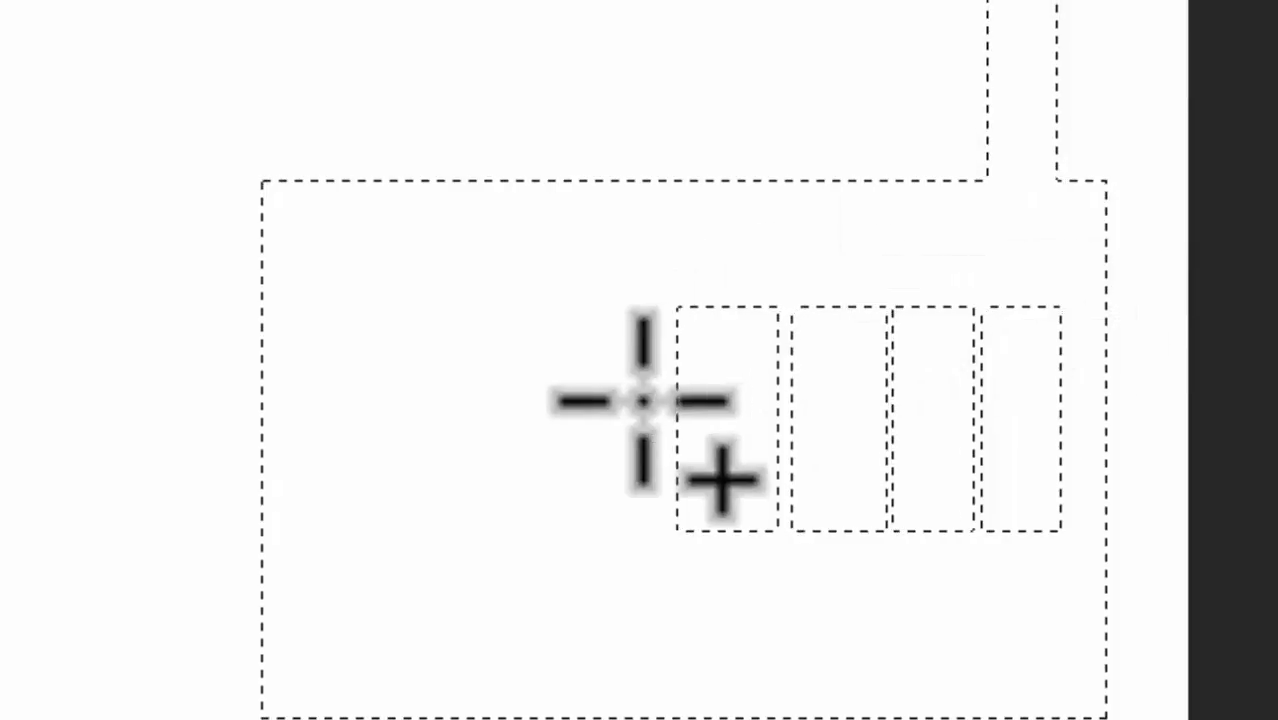
{"action": "left_click_drag", "start_coordinate": [634, 398], "coordinate": [1080, 419]}
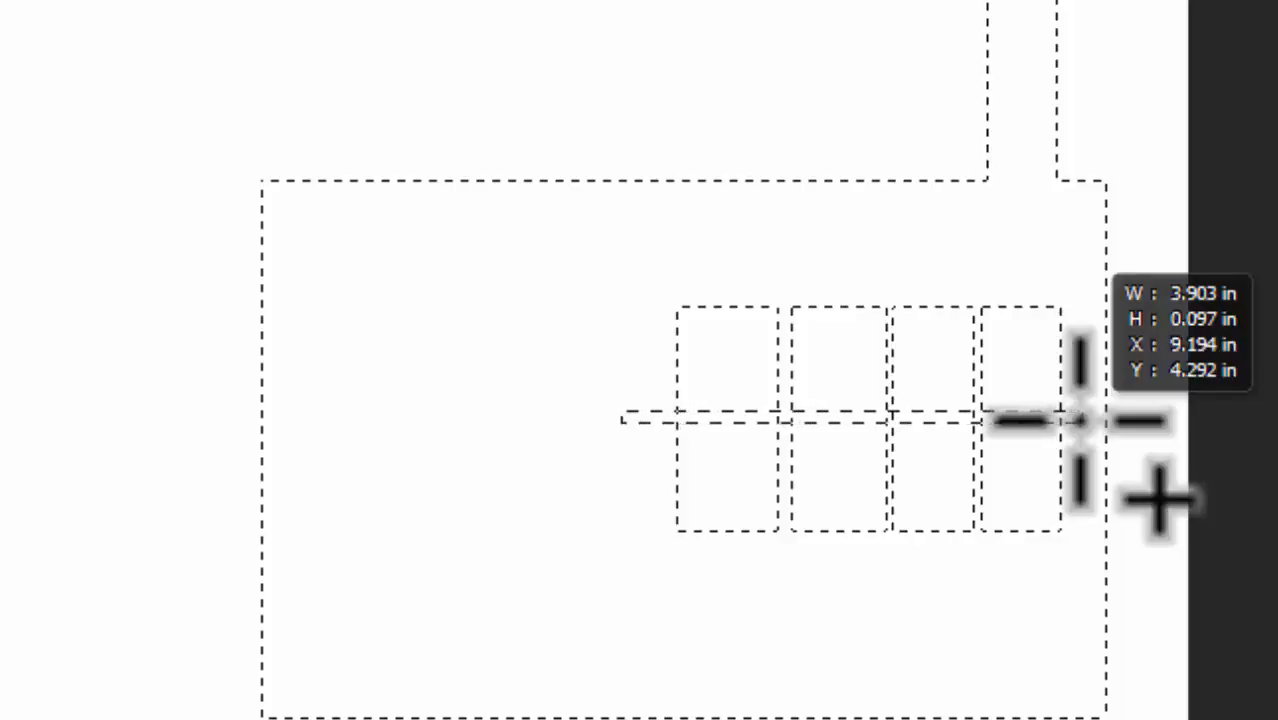
{"action": "mouse_move", "coordinate": [1080, 419]}
{"action": "left_mouse_down"}
{"action": "mouse_move", "coordinate": [1080, 396]}
{"action": "mouse_move", "coordinate": [1078, 447]}
{"action": "mouse_move", "coordinate": [1082, 380]}
{"action": "mouse_move", "coordinate": [1097, 378]}
{"action": "mouse_move", "coordinate": [1091, 431]}
{"action": "mouse_move", "coordinate": [1080, 420]}
{"action": "left_mouse_up"}
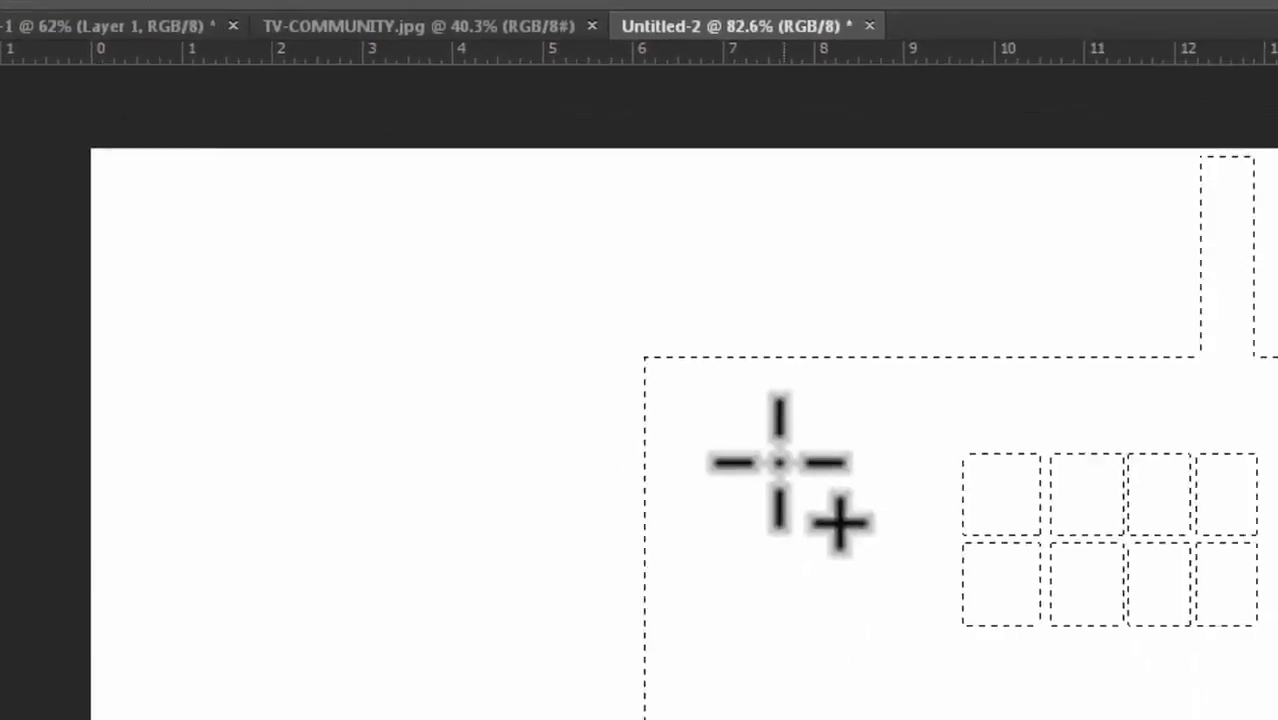
Step: With Subtract from selection mode, cut a tall door-shaped rectangle out of the building's lower left reaching its bottom edge
{"action": "left_click_drag", "start_coordinate": [545, 328], "coordinate": [688, 592]}
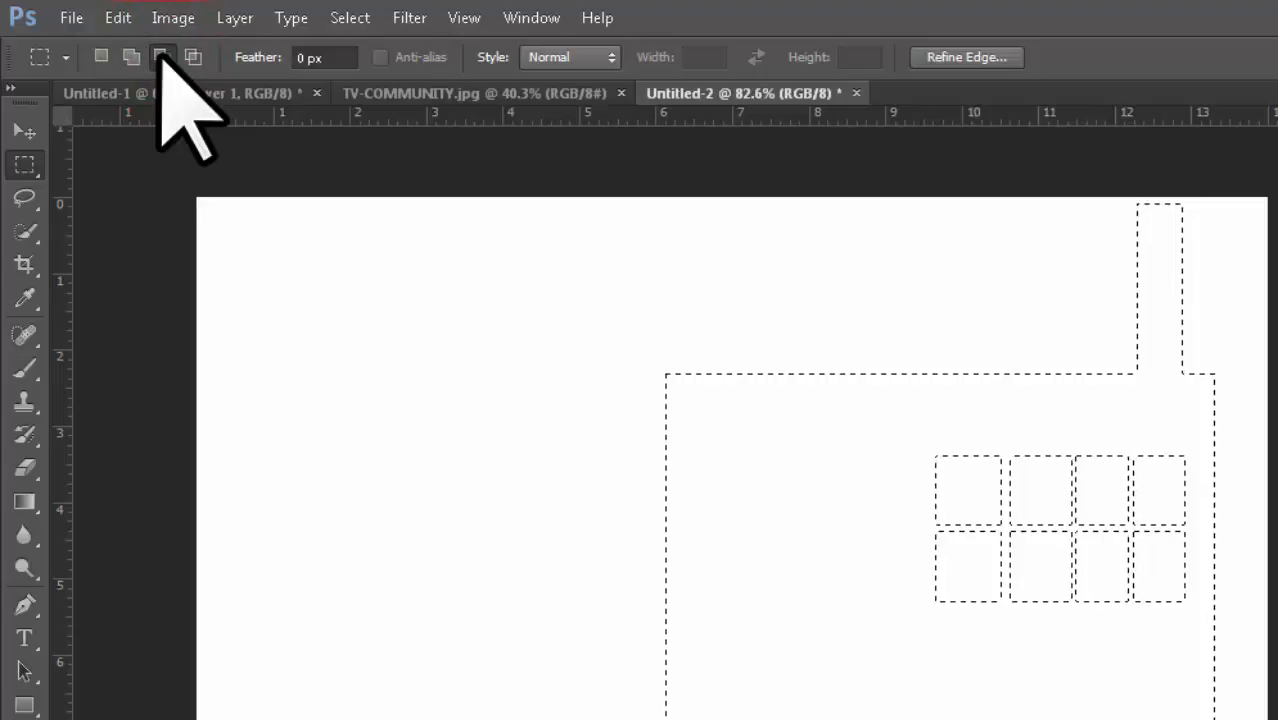
{"action": "left_click", "coordinate": [161, 56]}
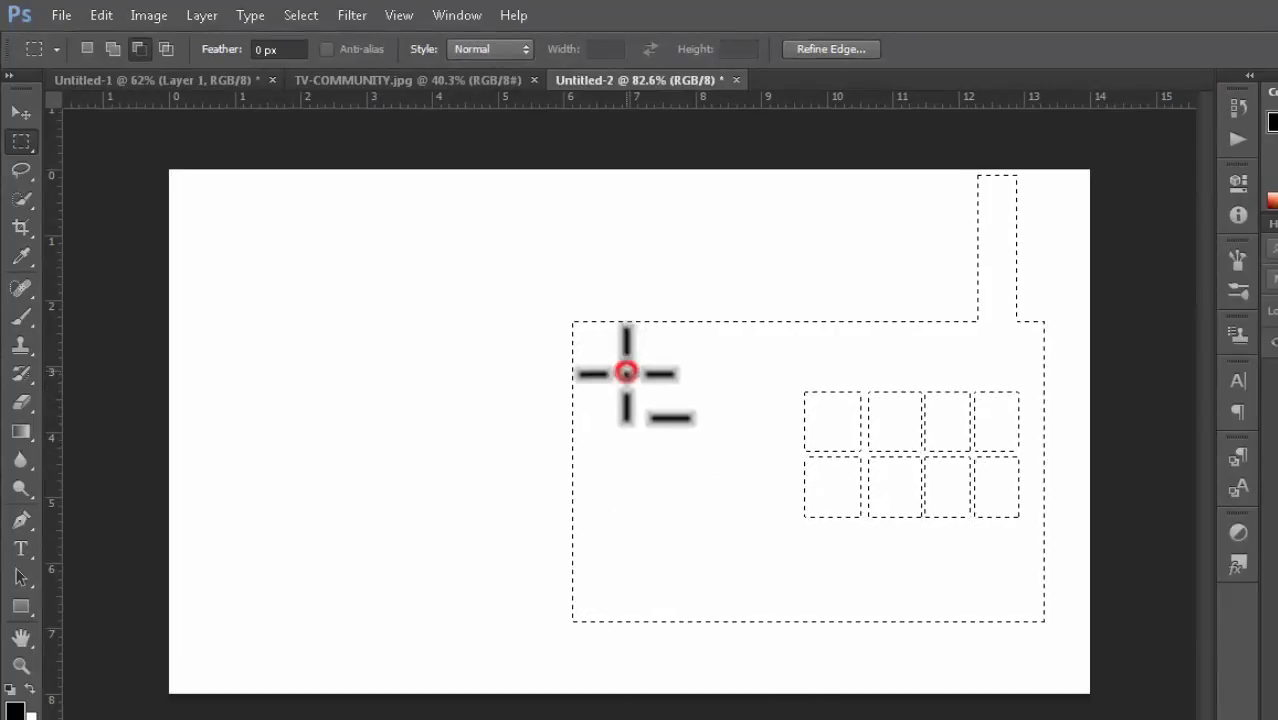
{"action": "left_click_drag", "start_coordinate": [627, 371], "coordinate": [763, 603]}
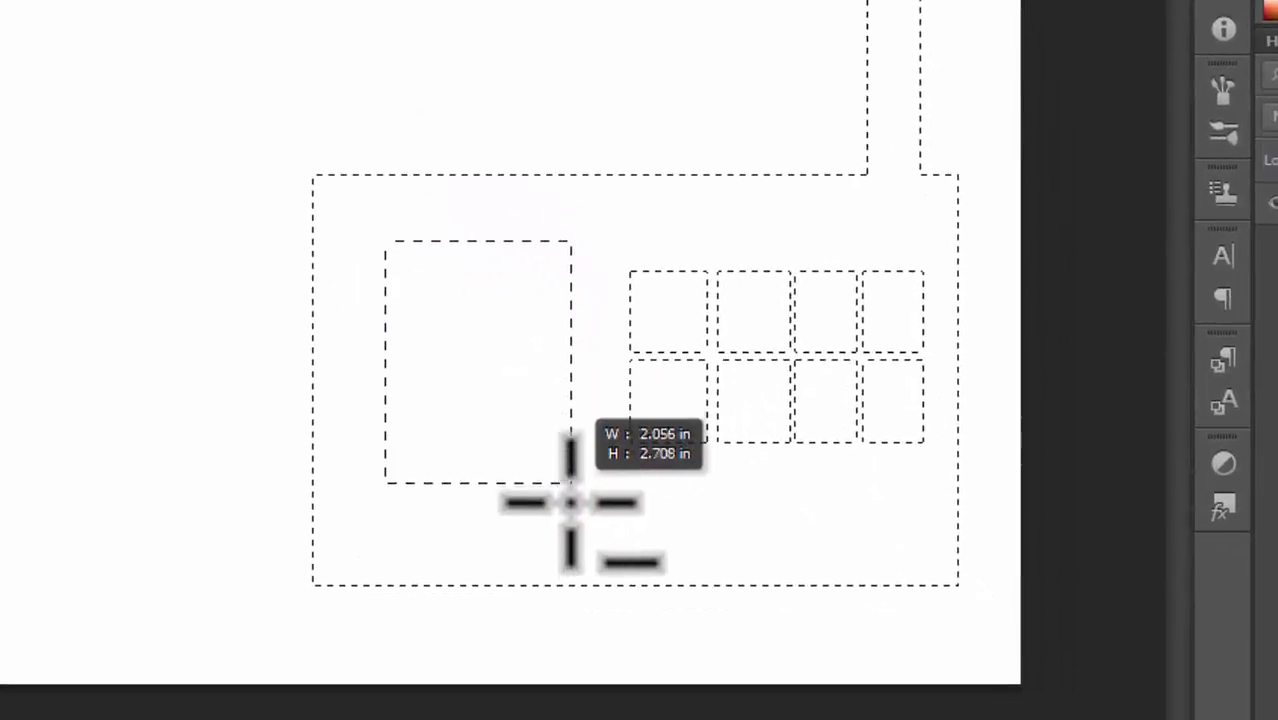
{"action": "left_click_drag", "start_coordinate": [573, 560], "coordinate": [580, 621]}
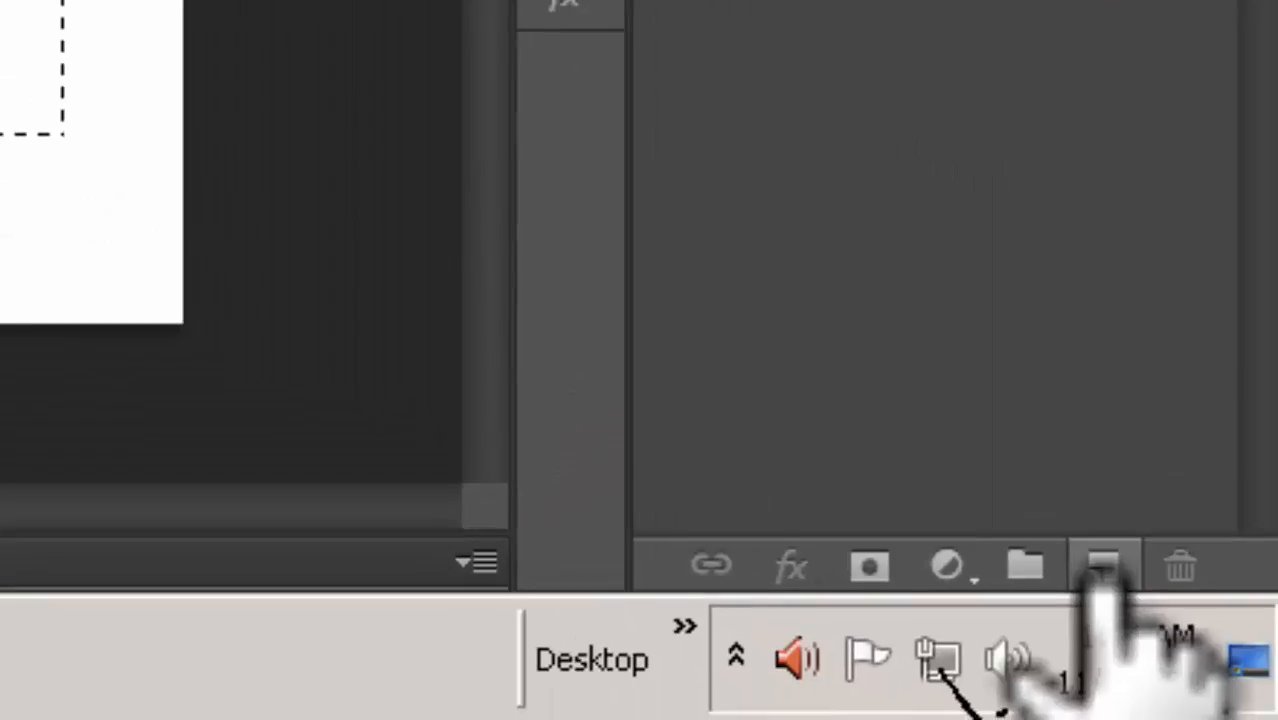
Step: Add a new layer and set the foreground colour to olive 675f07
{"action": "left_click", "coordinate": [1103, 569]}
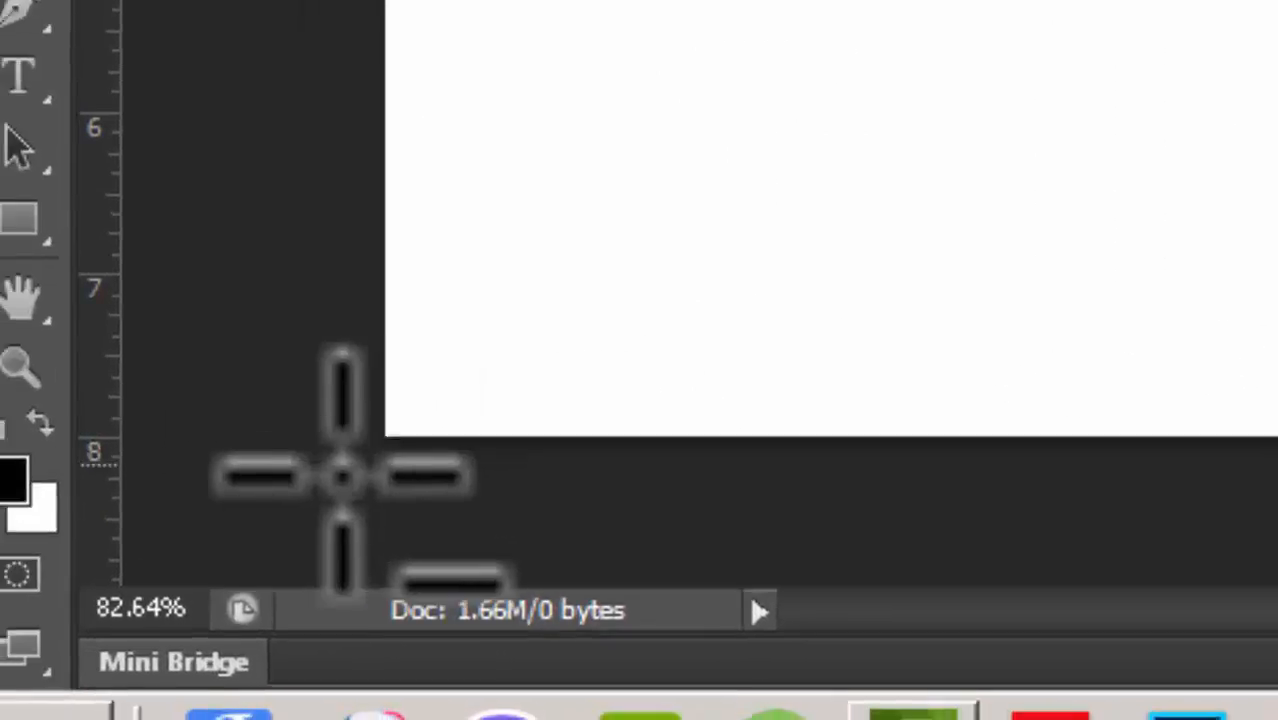
{"action": "left_click", "coordinate": [34, 459]}
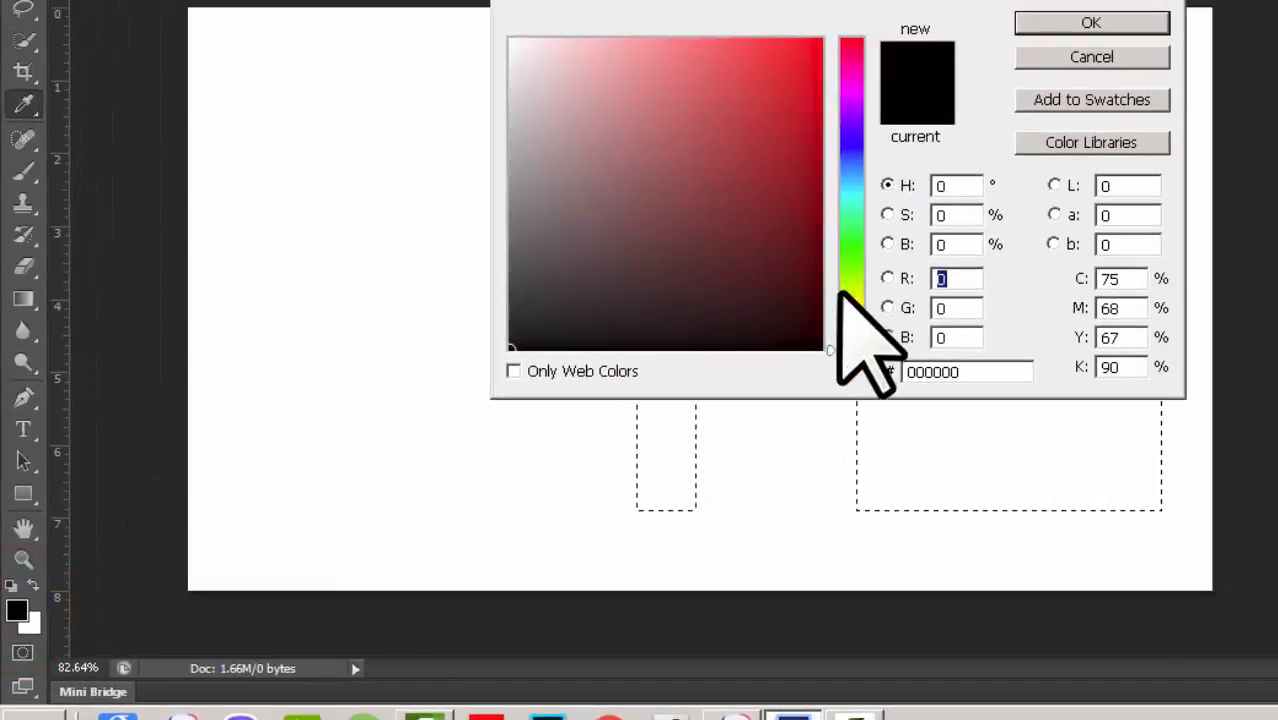
{"action": "left_click", "coordinate": [846, 310]}
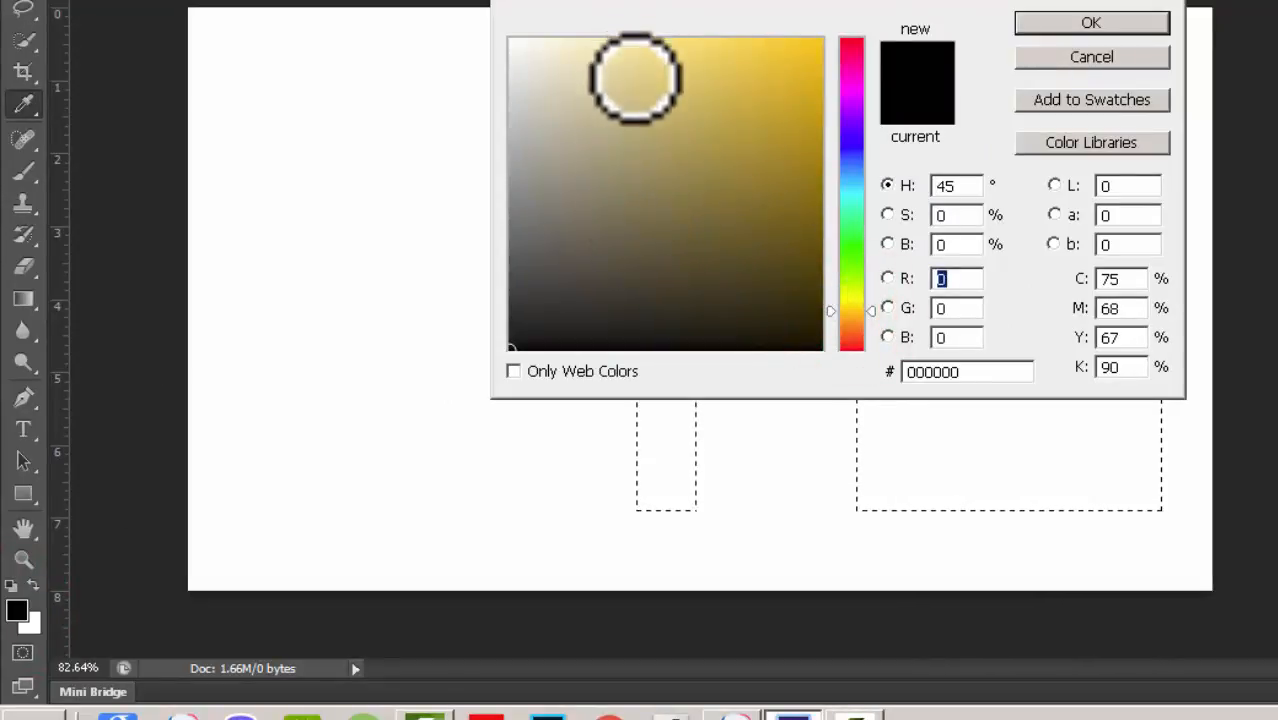
{"action": "mouse_move", "coordinate": [864, 310]}
{"action": "left_mouse_down"}
{"action": "mouse_move", "coordinate": [864, 225]}
{"action": "mouse_move", "coordinate": [864, 290]}
{"action": "left_mouse_up"}
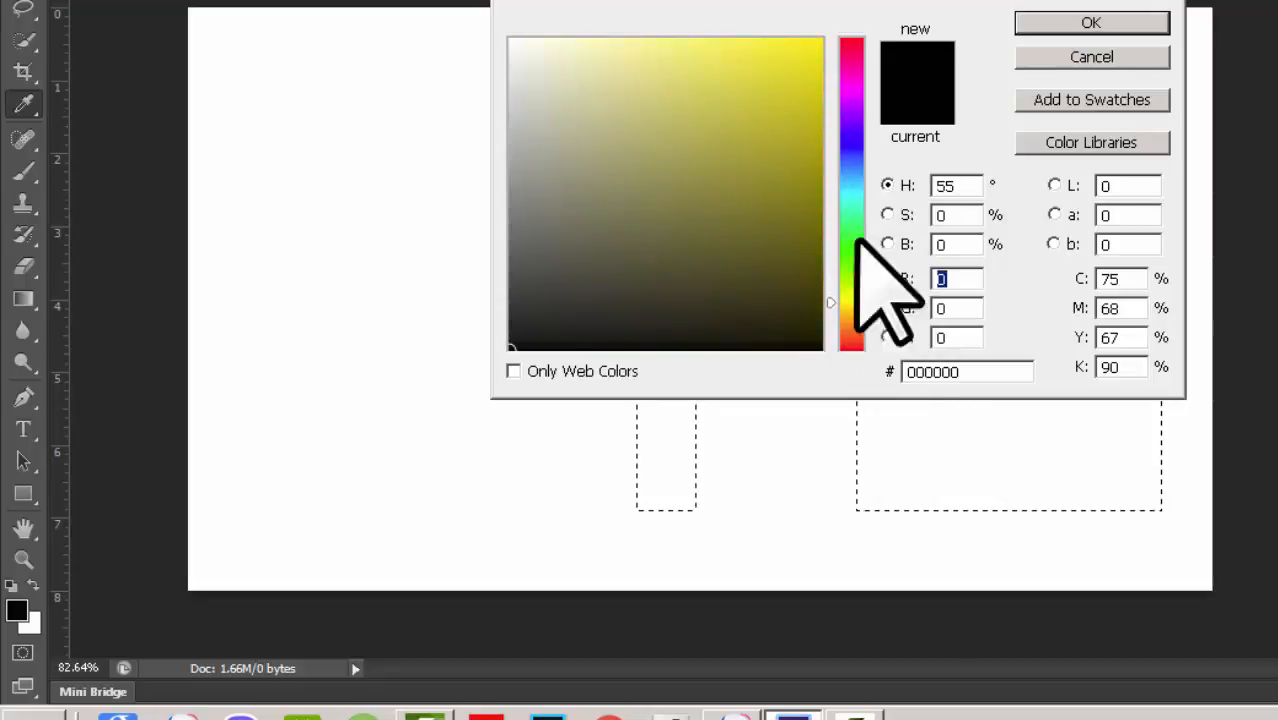
{"action": "left_click", "coordinate": [801, 224]}
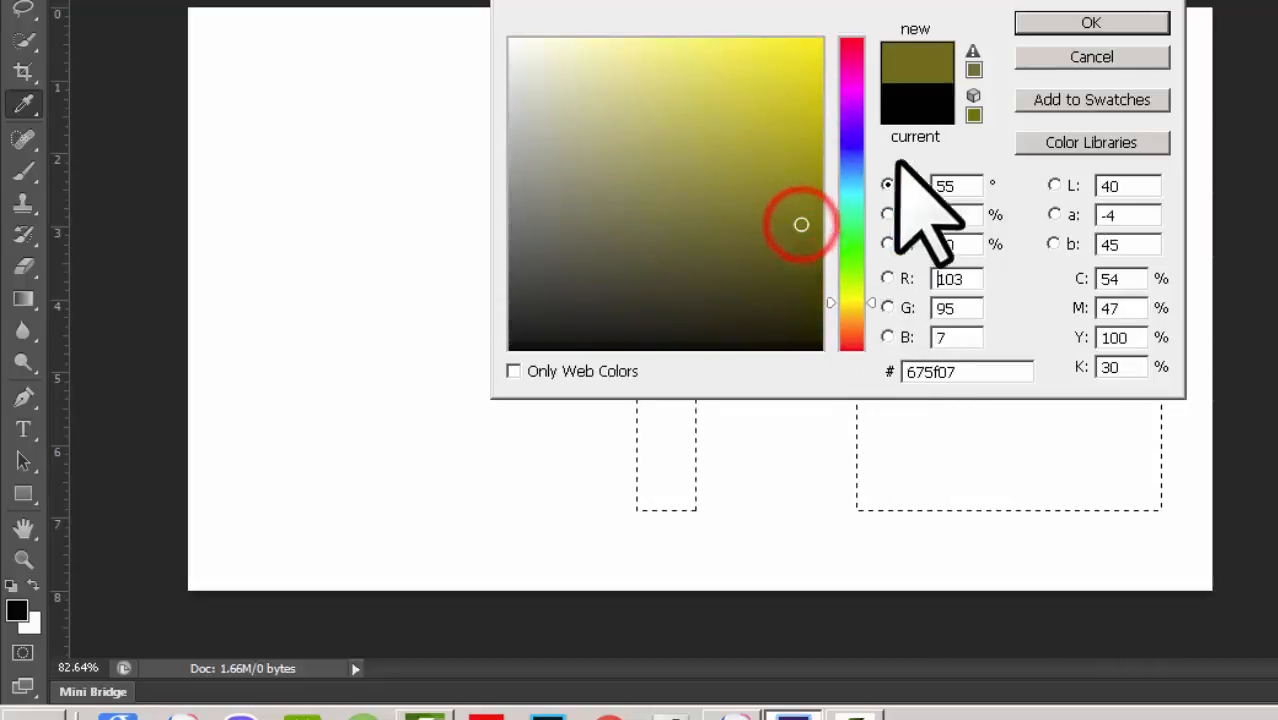
{"action": "left_click", "coordinate": [1035, 26]}
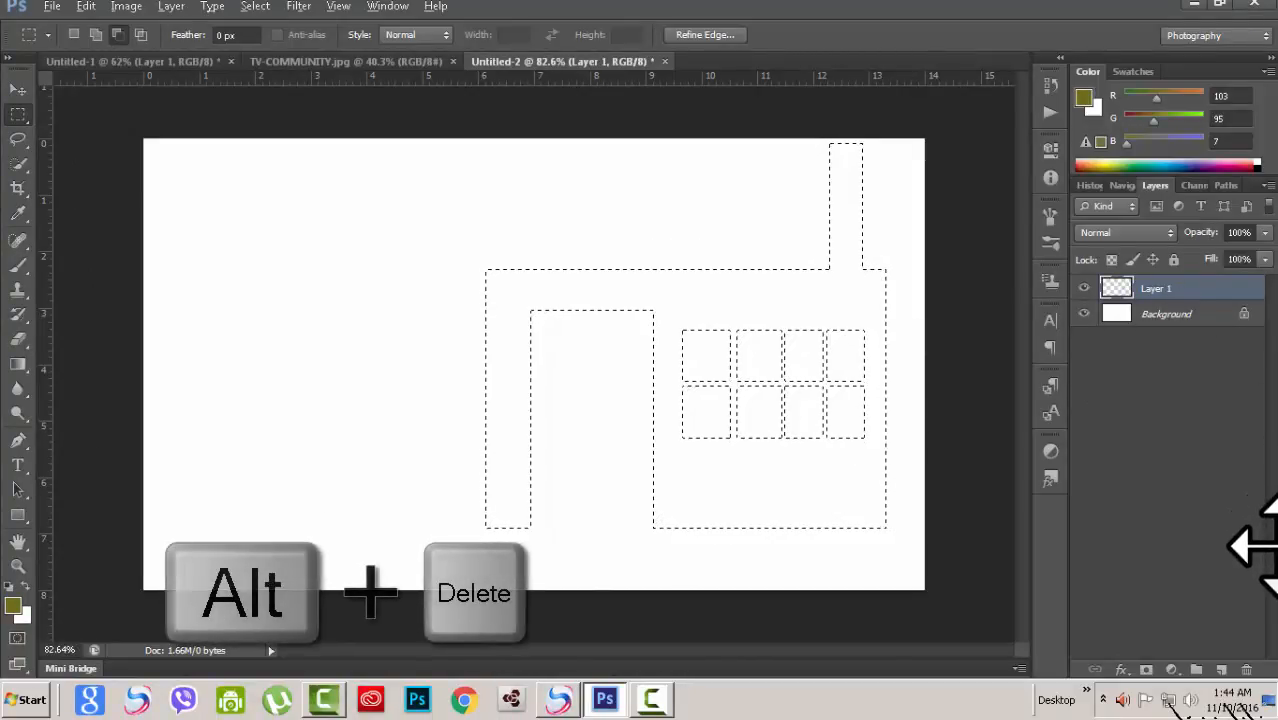
Step: Fill the selection with the foreground colour and undo the fill
{"action": "key", "text": "alt+Delete"}
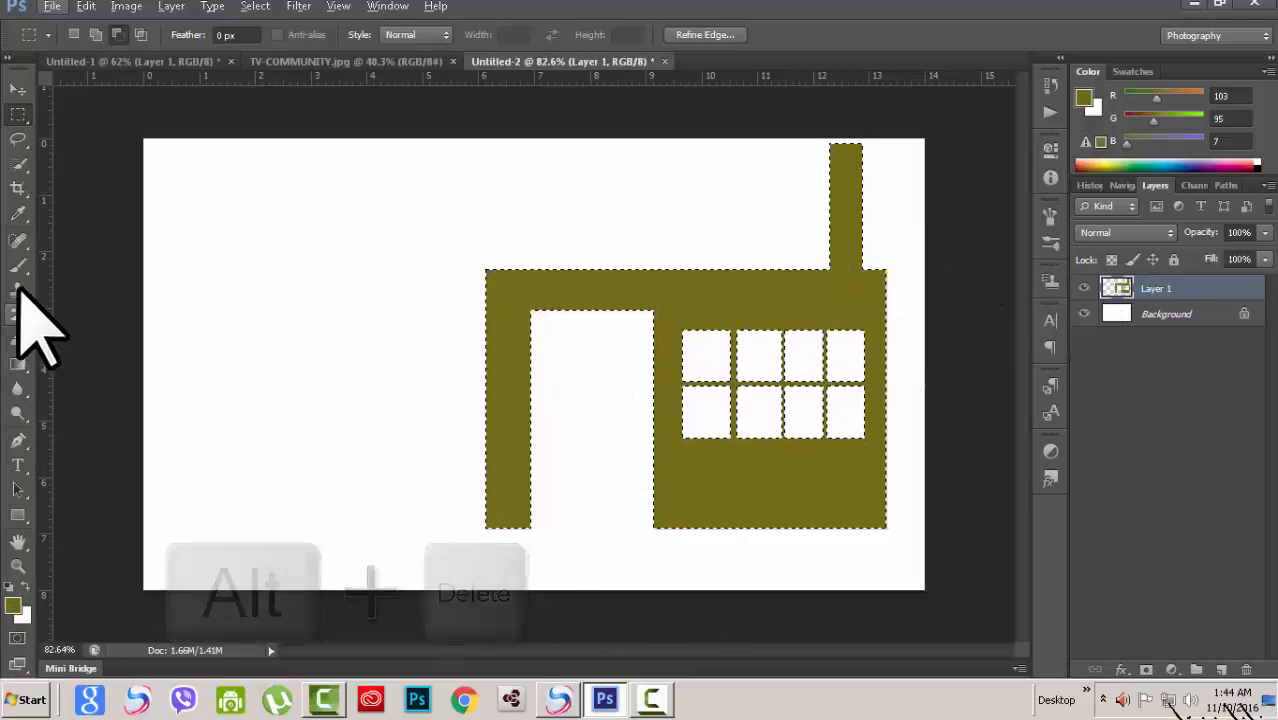
{"action": "key", "text": "ctrl+z"}
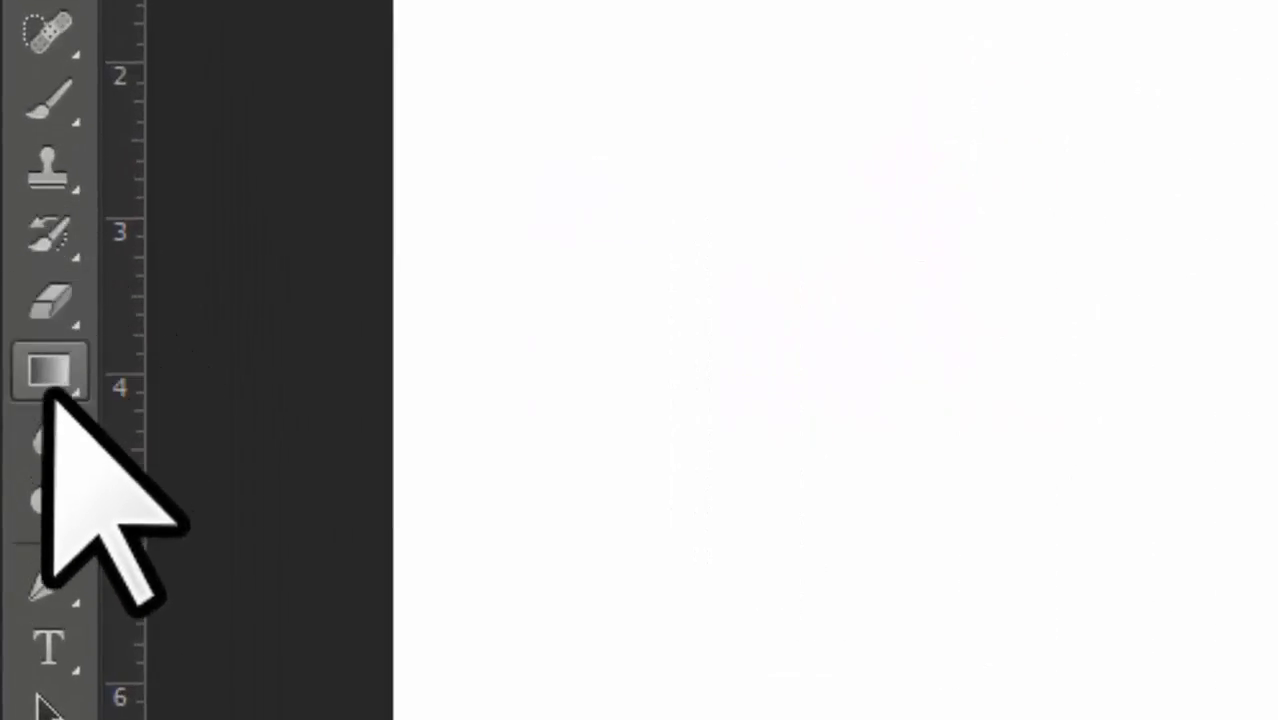
Step: Fill the selection using the Paint Bucket tool and undo the fill
{"action": "left_click", "coordinate": [52, 382]}
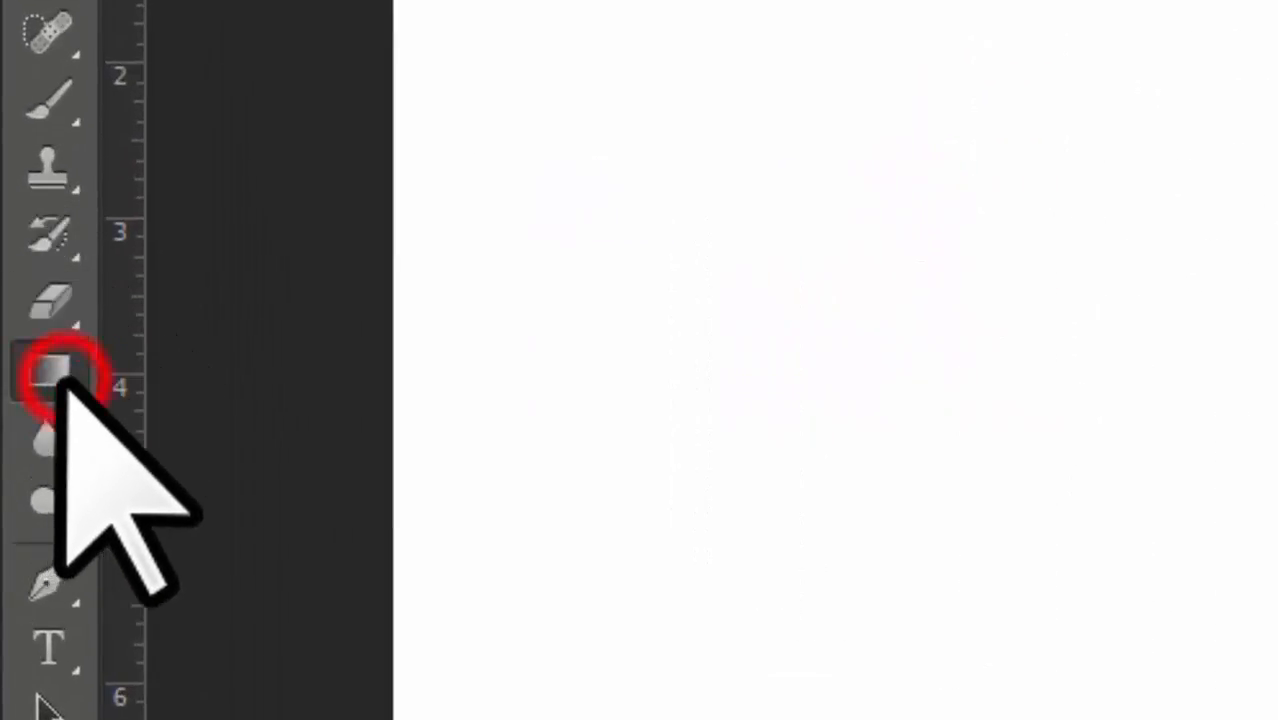
{"action": "left_click", "coordinate": [248, 412]}
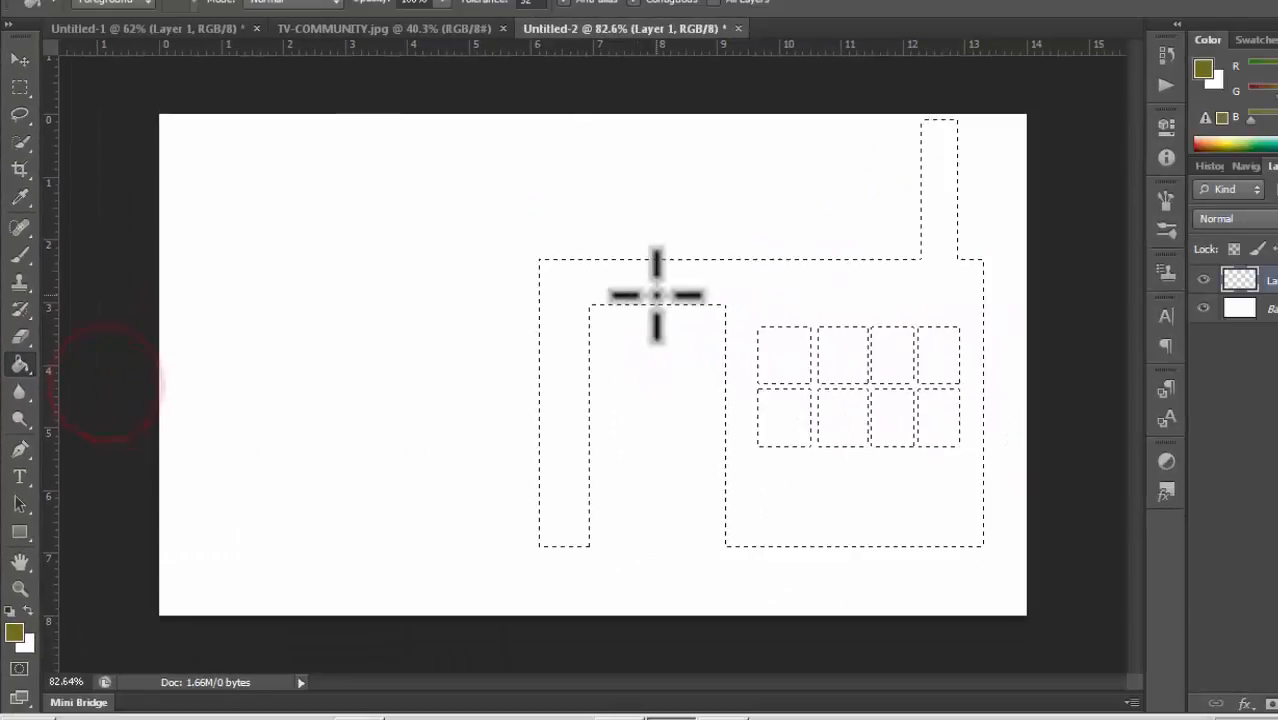
{"action": "left_click", "coordinate": [759, 280]}
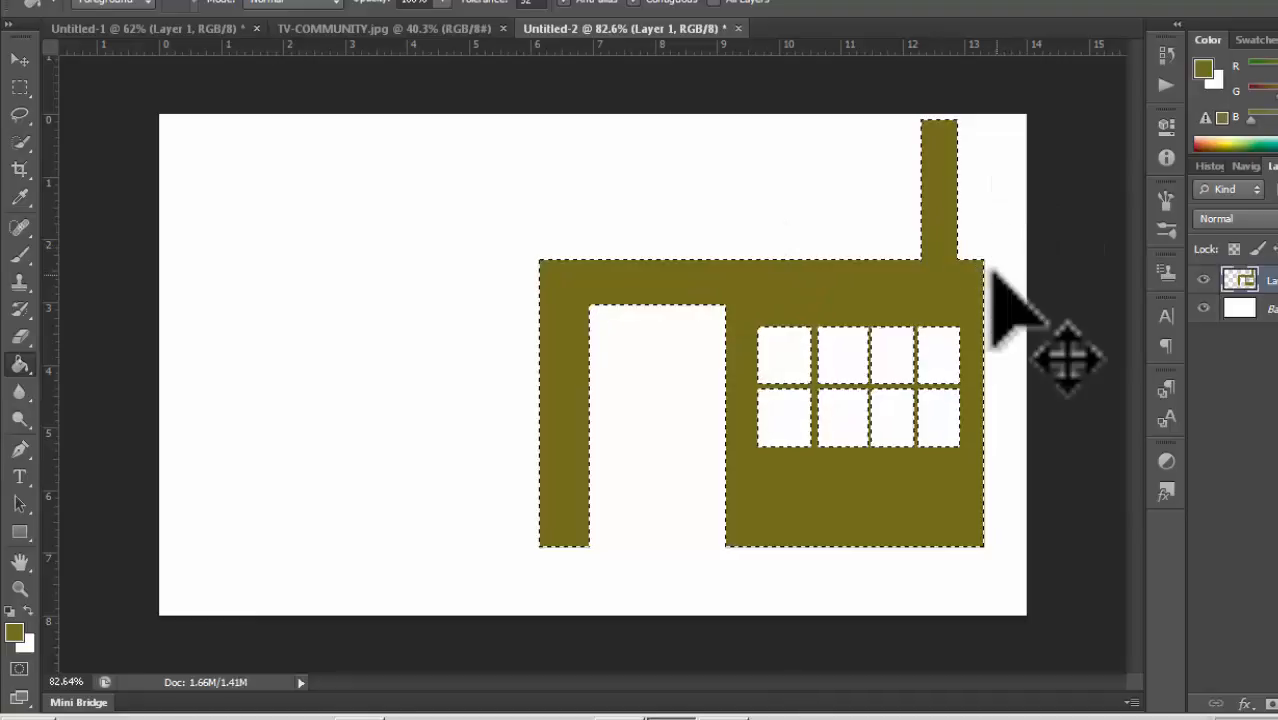
{"action": "key", "text": "ctrl+z"}
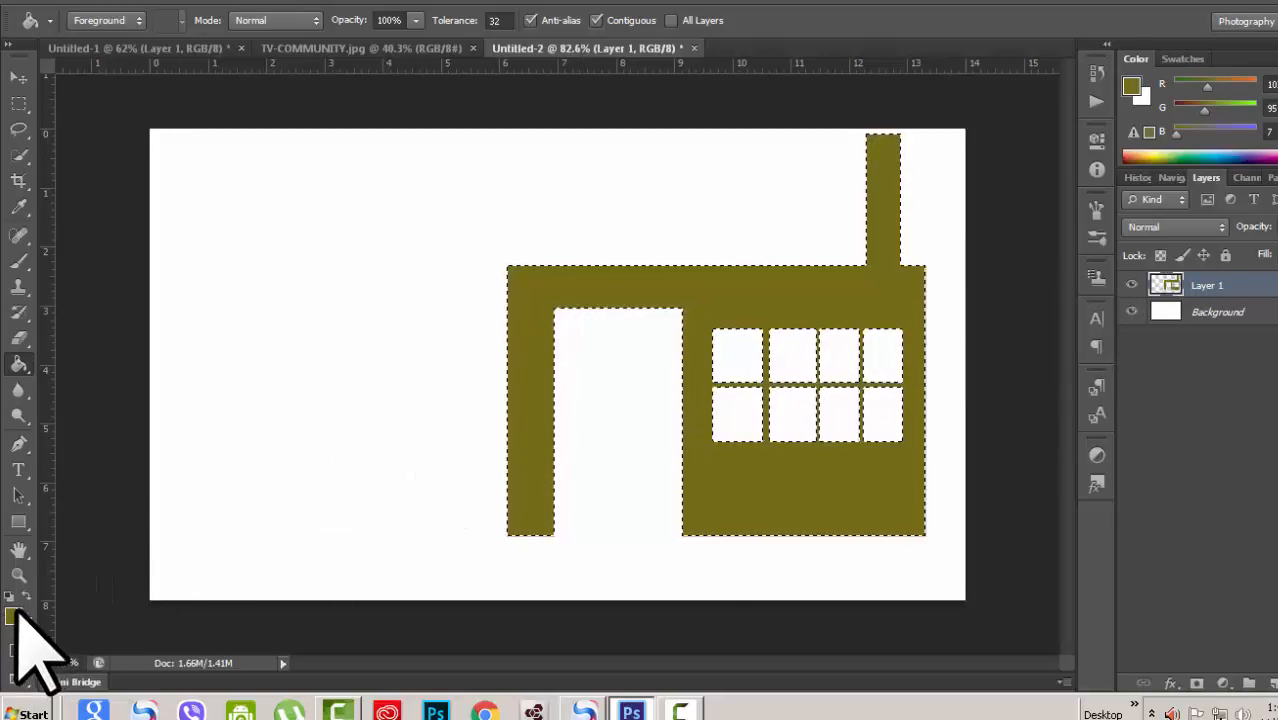
Step: Swap the colours and fill the selection with the olive background colour
{"action": "key", "text": "z"}
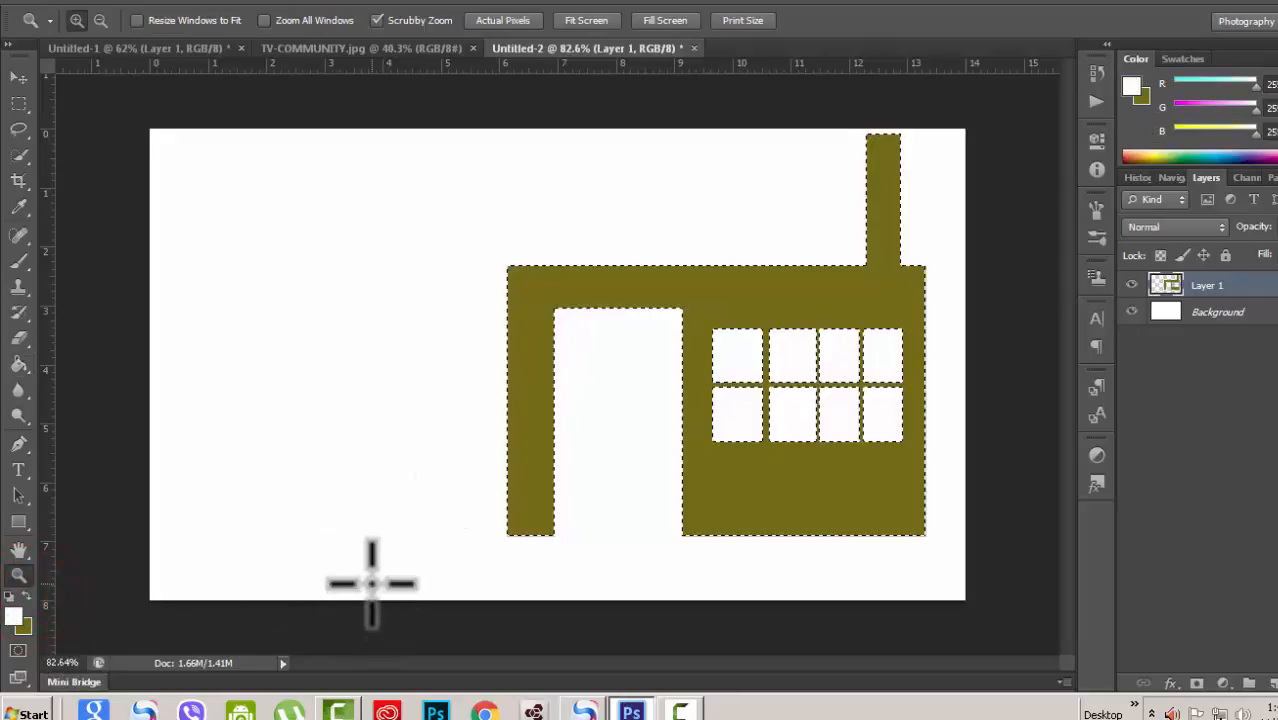
{"action": "key", "text": "ctrl+z"}
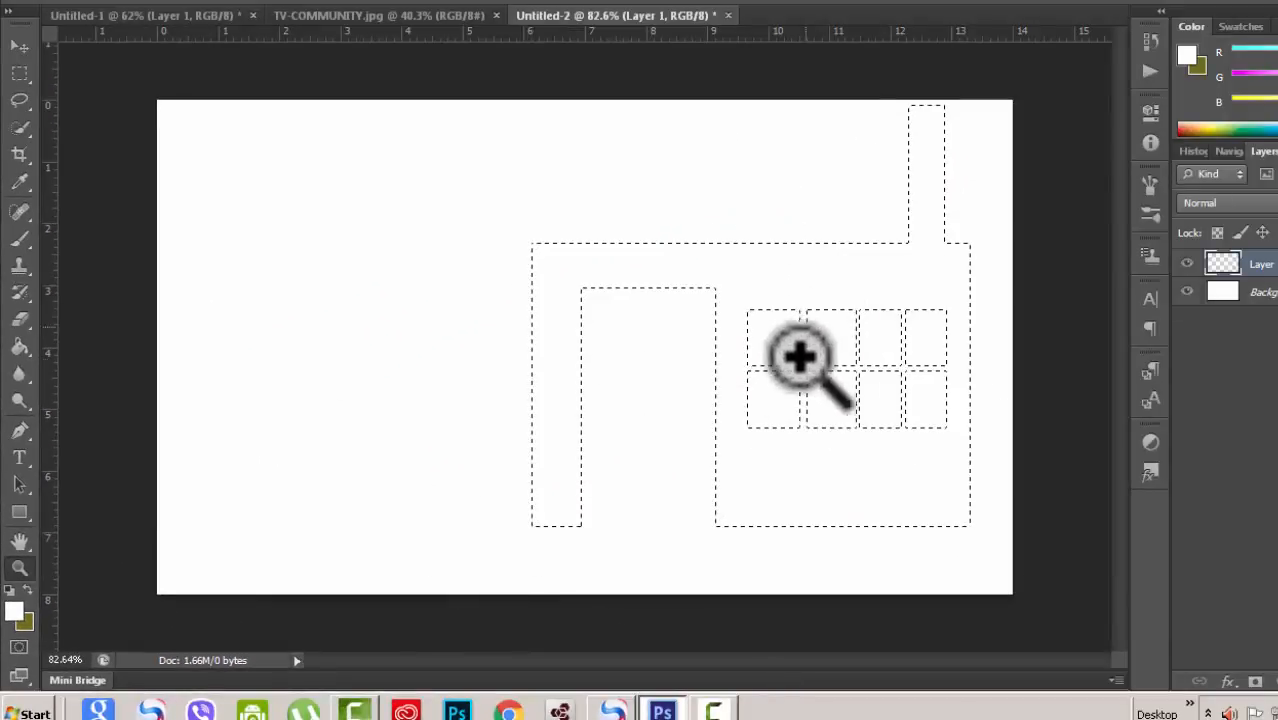
{"action": "key", "text": "ctrl+Delete"}
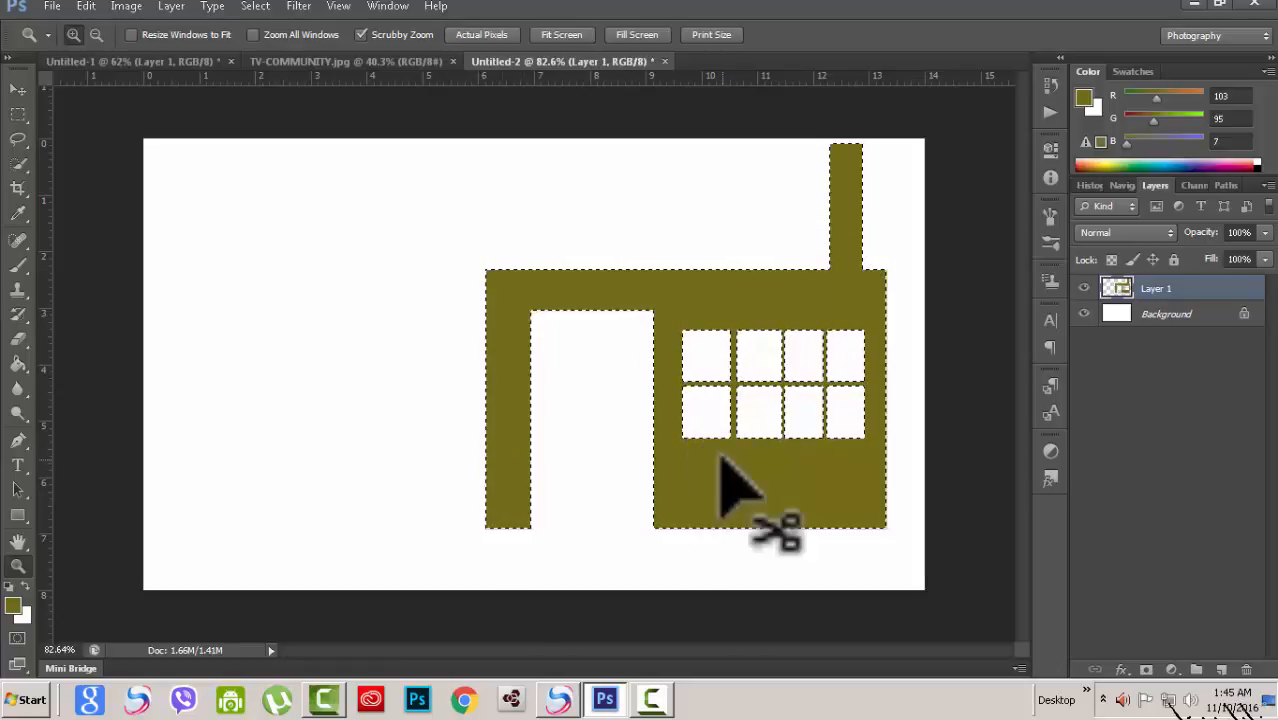
Step: Deselect and switch to the Elliptical Marquee Tool
{"action": "key", "text": "ctrl+d"}
{"action": "key", "text": "m"}
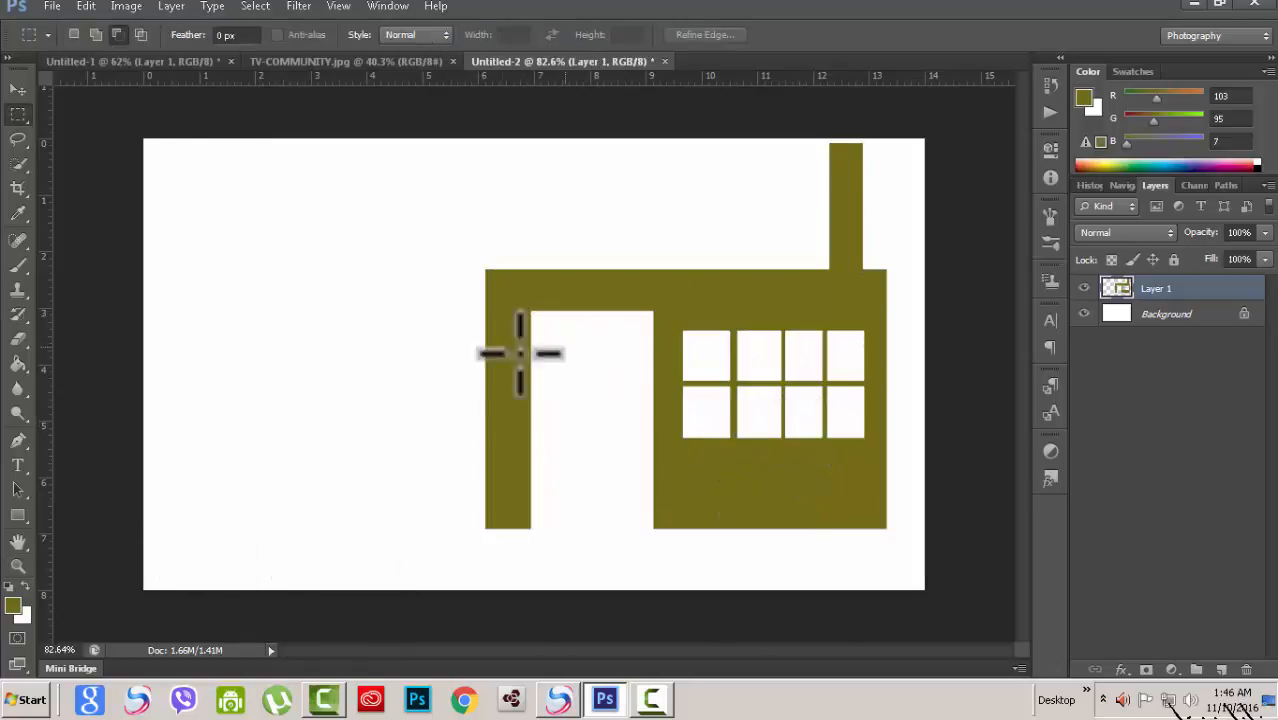
{"action": "left_click", "coordinate": [20, 115]}
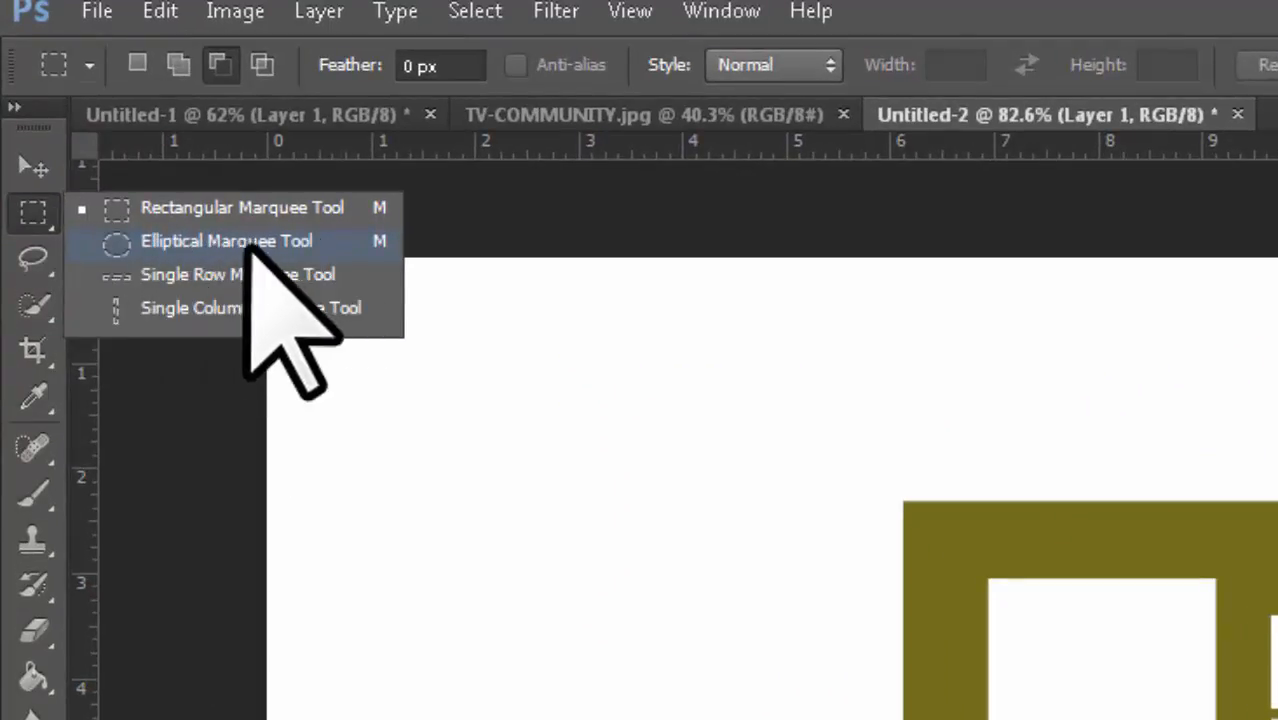
{"action": "left_click", "coordinate": [203, 240]}
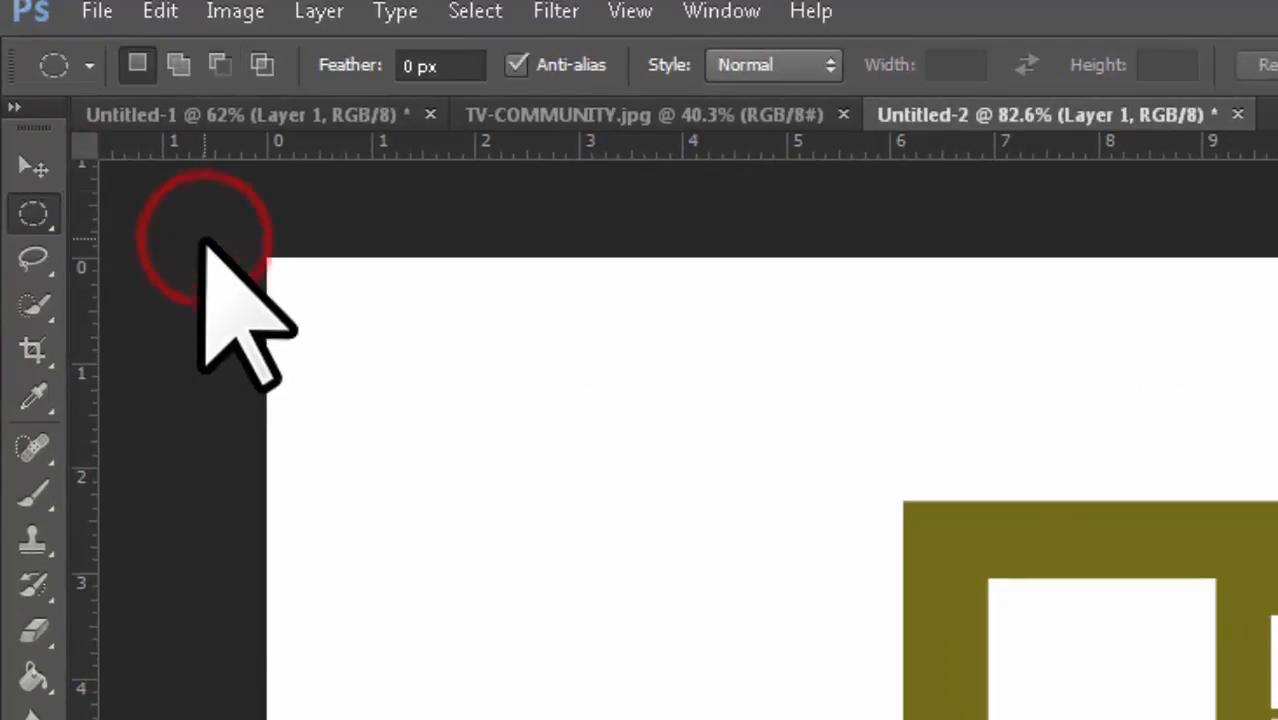
{"action": "right_click", "coordinate": [45, 216]}
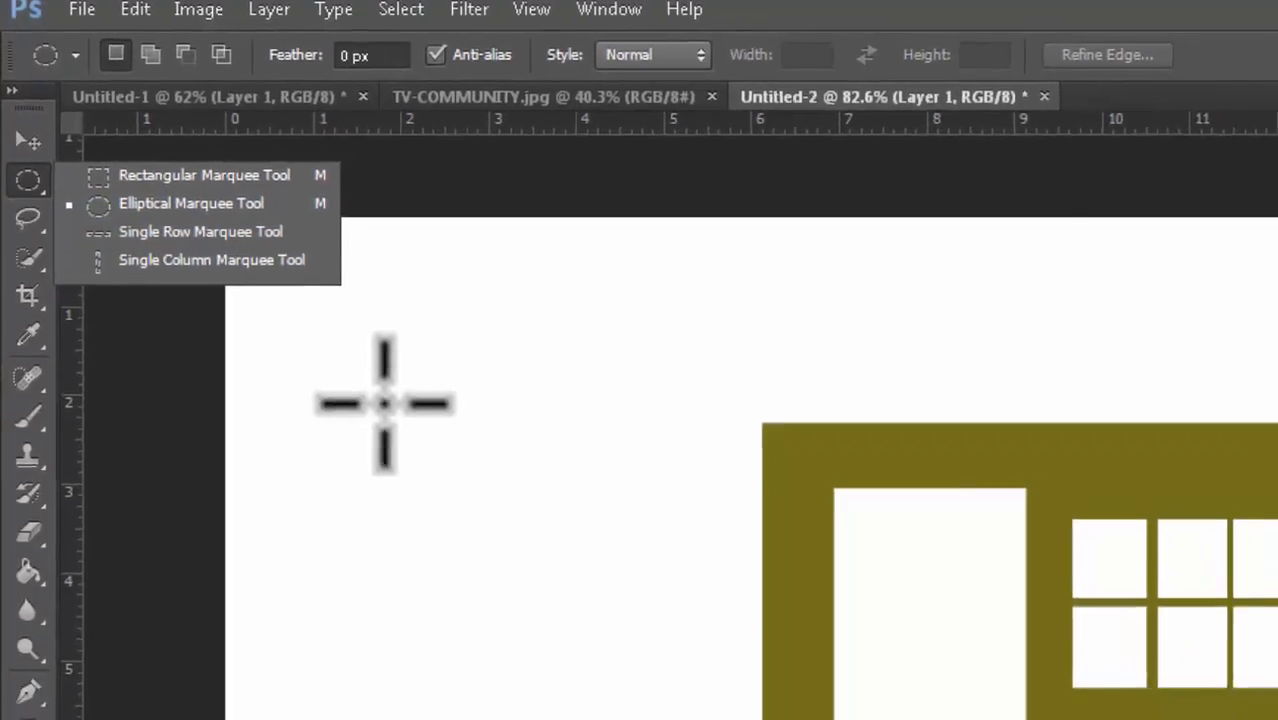
Step: Draw a thin tall ellipse and then a circular selection left of the building, then deselect
{"action": "left_click_drag", "start_coordinate": [385, 403], "coordinate": [547, 659]}
{"action": "left_click_drag", "start_coordinate": [503, 606], "coordinate": [477, 719]}
{"action": "left_click_drag", "start_coordinate": [410, 686], "coordinate": [302, 660]}
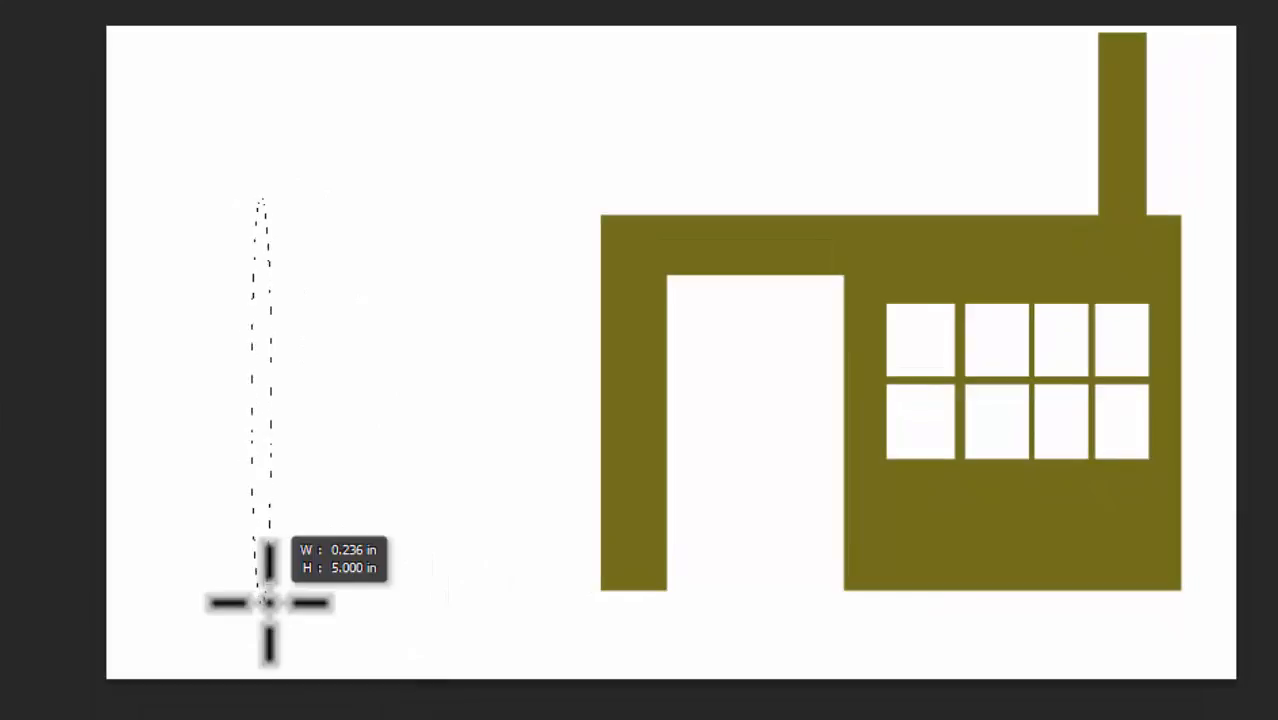
{"action": "left_click_drag", "start_coordinate": [268, 602], "coordinate": [580, 443]}
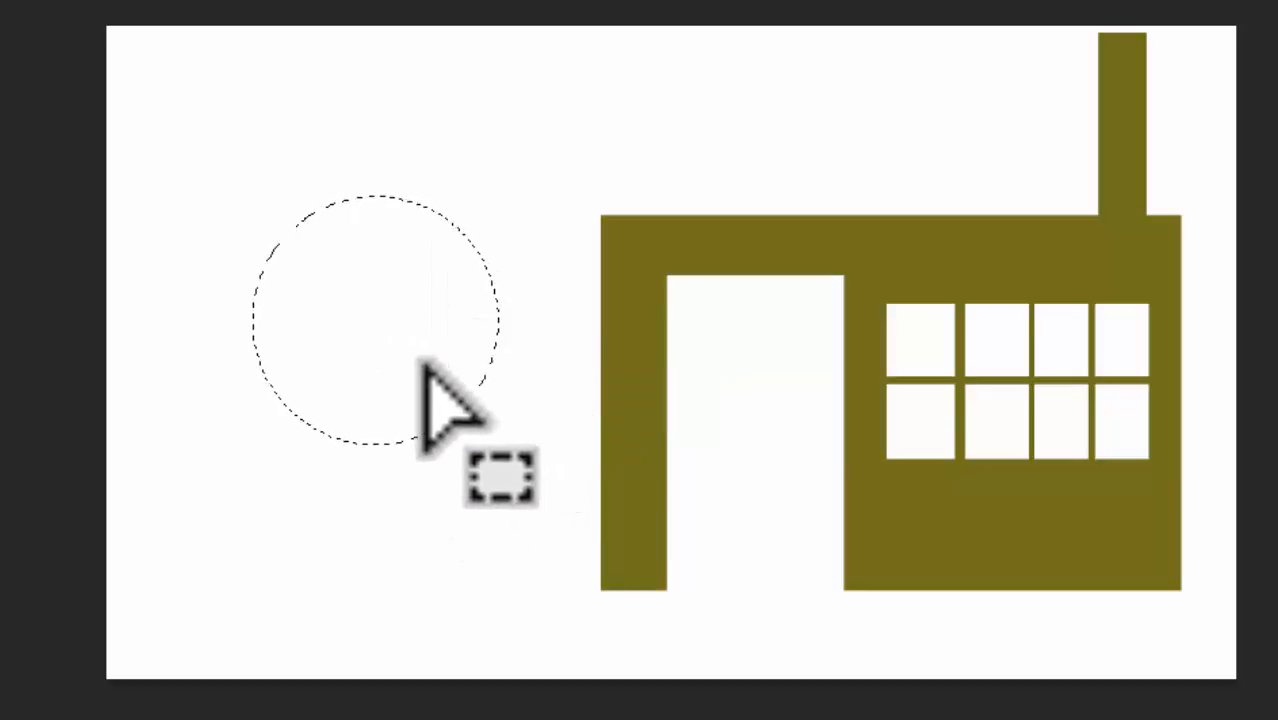
{"action": "key", "text": "ctrl+d"}
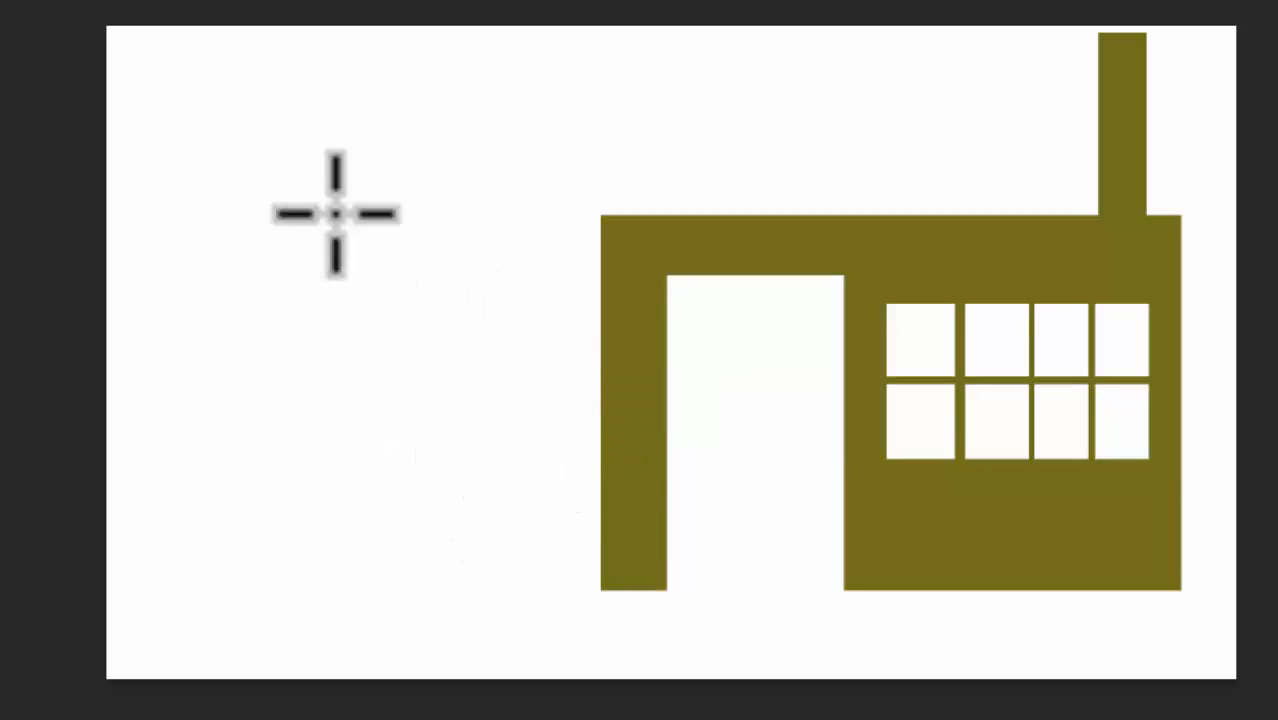
Step: Drag out a horizontal guide along the building's top edge and a vertical guide left of the building
{"action": "left_click_drag", "start_coordinate": [386, 2], "coordinate": [385, 216]}
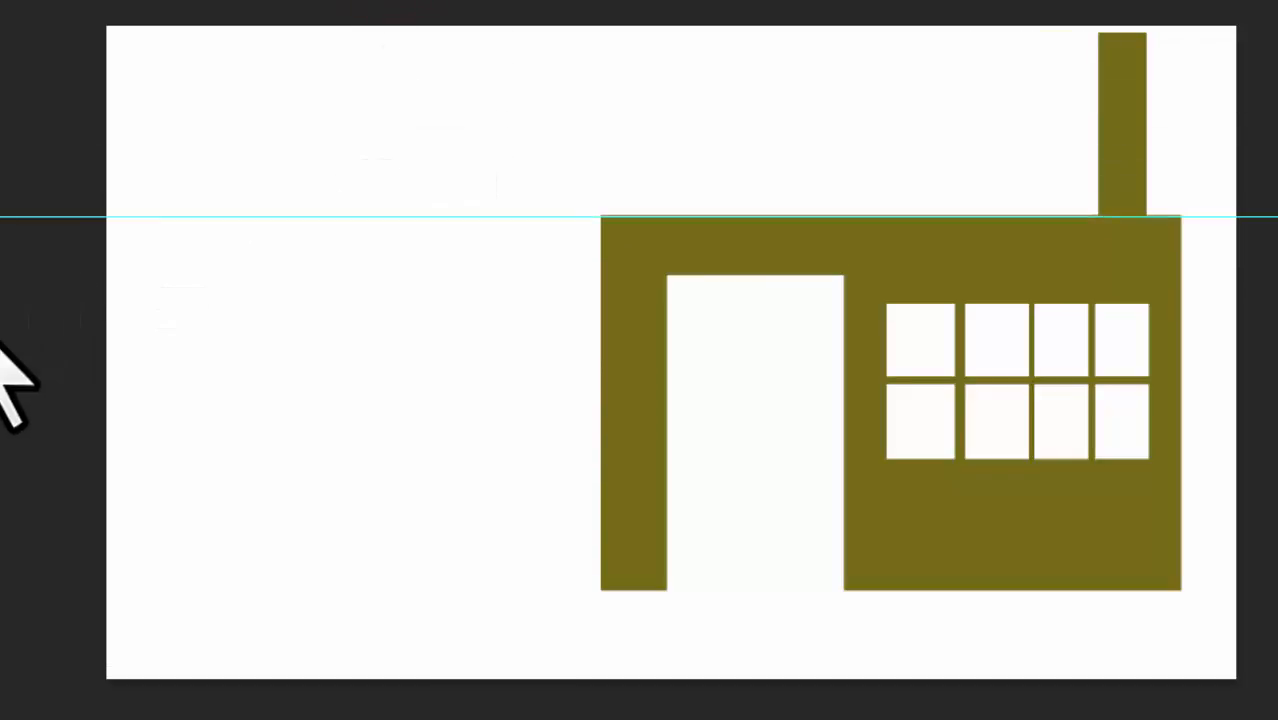
{"action": "left_click_drag", "start_coordinate": [9, 385], "coordinate": [326, 300]}
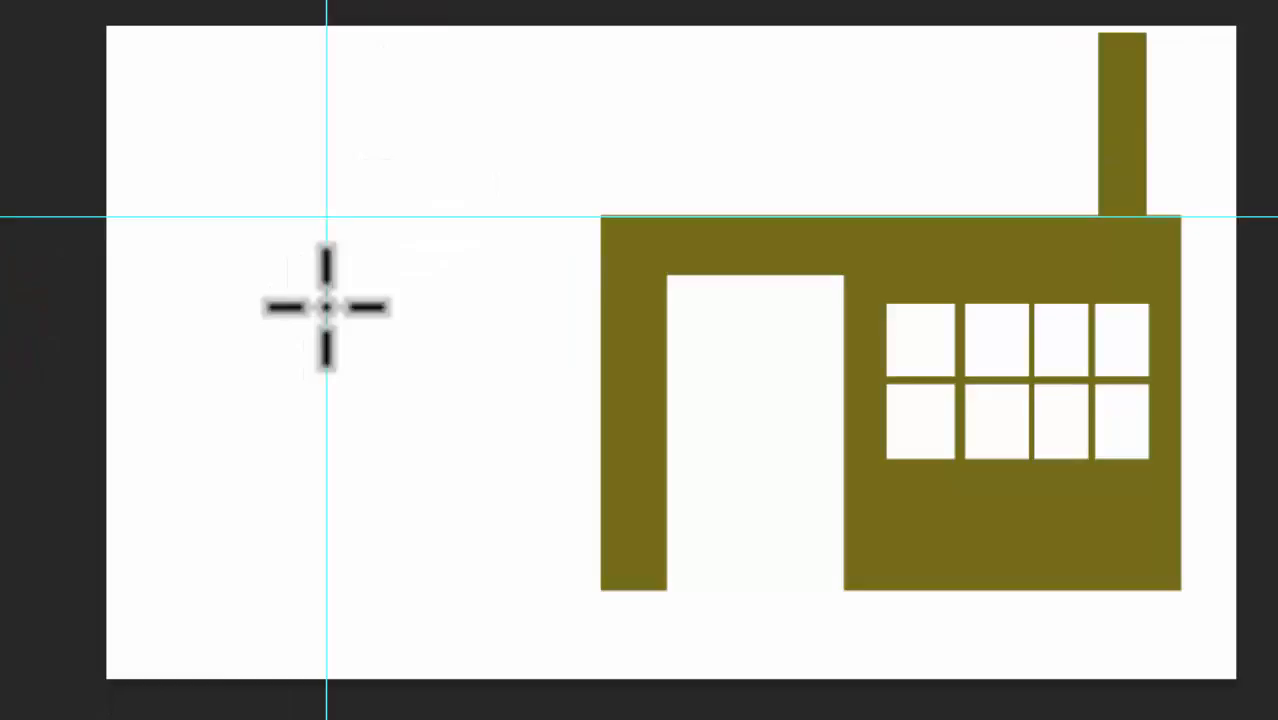
Step: Draw a circle centred on the guides' intersection, then deselect it
{"action": "left_click_drag", "start_coordinate": [362, 262], "coordinate": [391, 297]}
{"action": "left_click", "coordinate": [330, 217]}
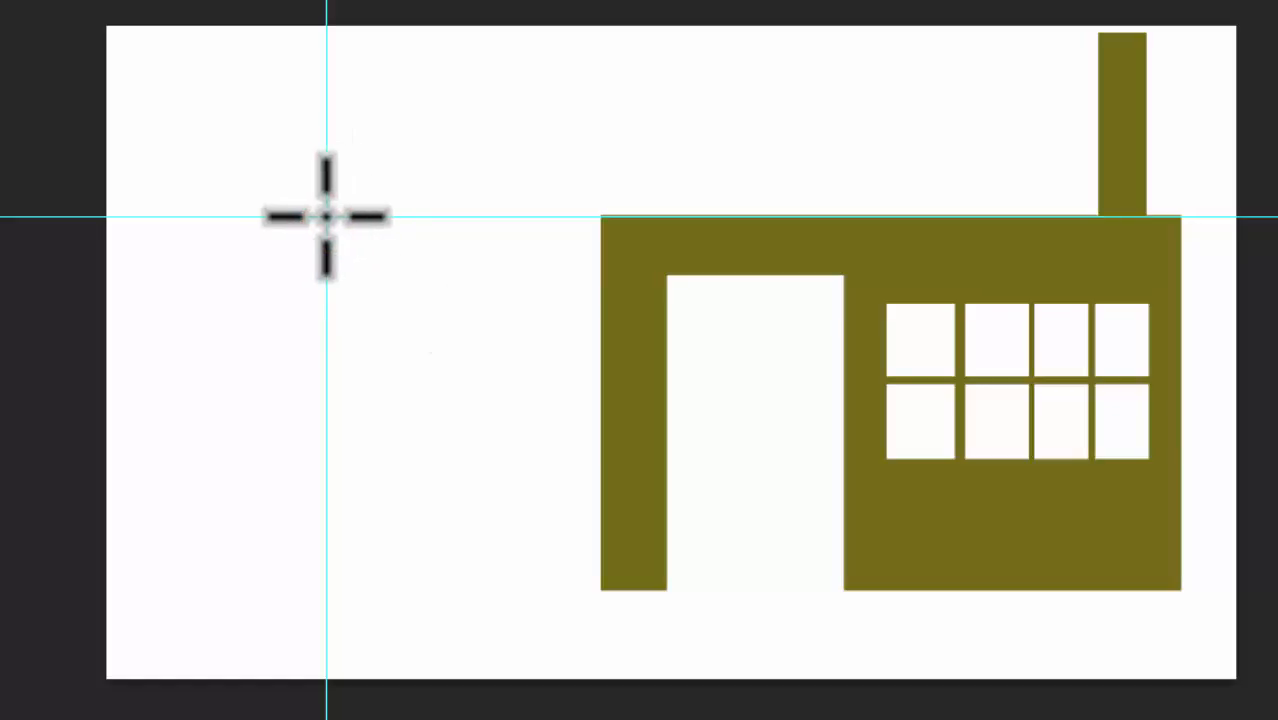
{"action": "mouse_move", "coordinate": [325, 215]}
{"action": "left_mouse_down"}
{"action": "mouse_move", "coordinate": [362, 263]}
{"action": "mouse_move", "coordinate": [437, 306]}
{"action": "mouse_move", "coordinate": [516, 389]}
{"action": "mouse_move", "coordinate": [180, 94]}
{"action": "mouse_move", "coordinate": [314, 222]}
{"action": "mouse_move", "coordinate": [448, 314]}
{"action": "mouse_move", "coordinate": [488, 320]}
{"action": "mouse_move", "coordinate": [522, 294]}
{"action": "mouse_move", "coordinate": [533, 303]}
{"action": "mouse_move", "coordinate": [540, 286]}
{"action": "mouse_move", "coordinate": [574, 331]}
{"action": "mouse_move", "coordinate": [658, 363]}
{"action": "left_mouse_up"}
{"action": "key", "text": "alt"}
{"action": "key", "text": "shift"}
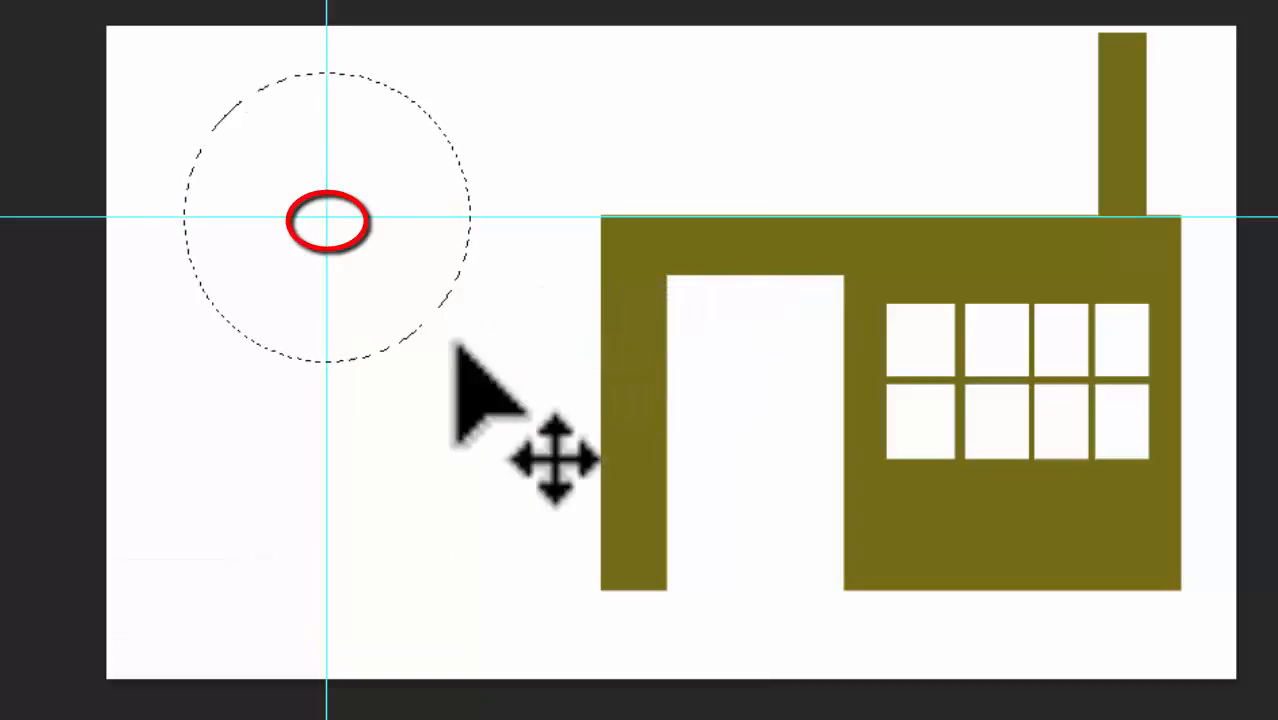
{"action": "key", "text": "ctrl+d"}
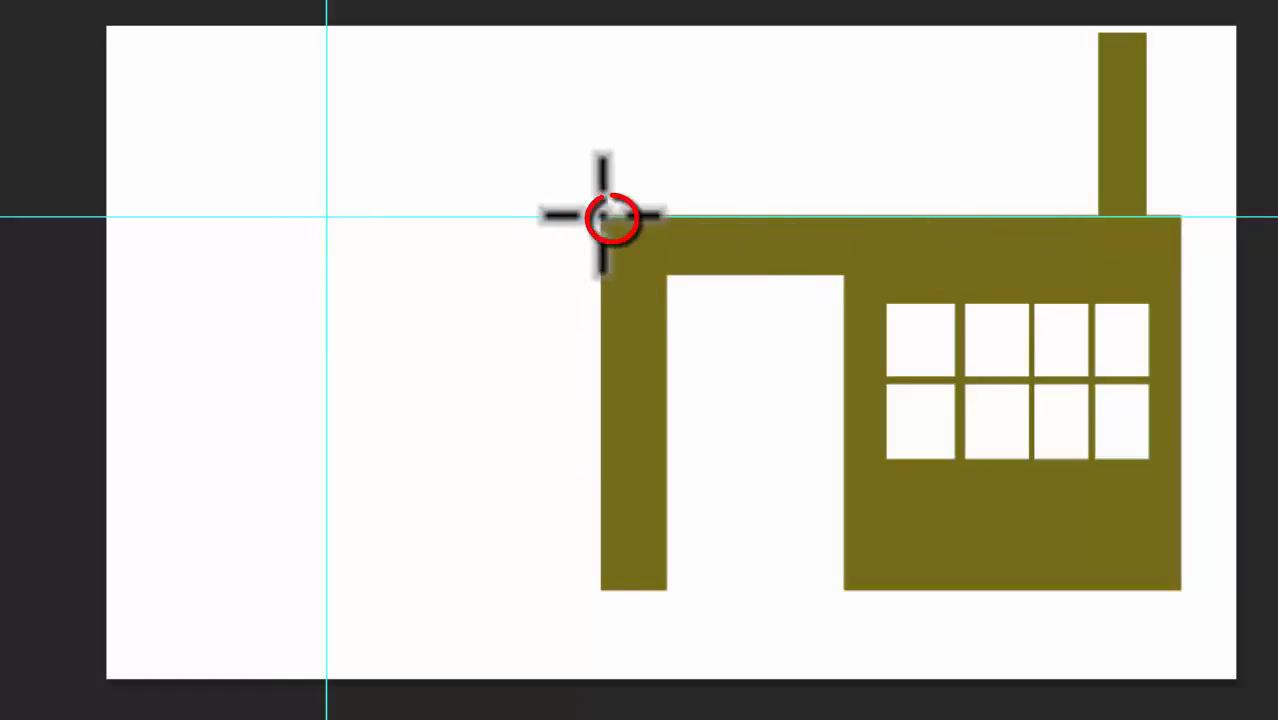
Step: Draw a circular selection centred on the building's top-left corner, then deselect it
{"action": "left_click_drag", "start_coordinate": [600, 217], "coordinate": [654, 260]}
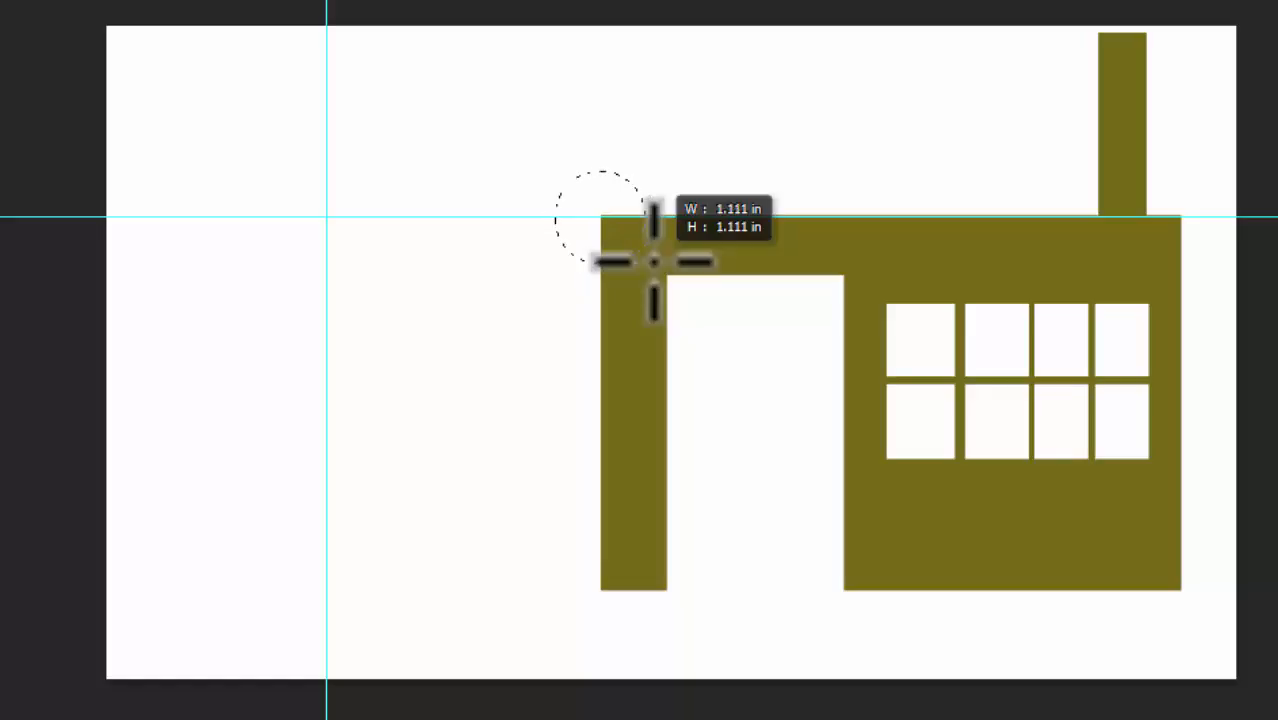
{"action": "left_click_drag", "start_coordinate": [654, 260], "coordinate": [761, 356]}
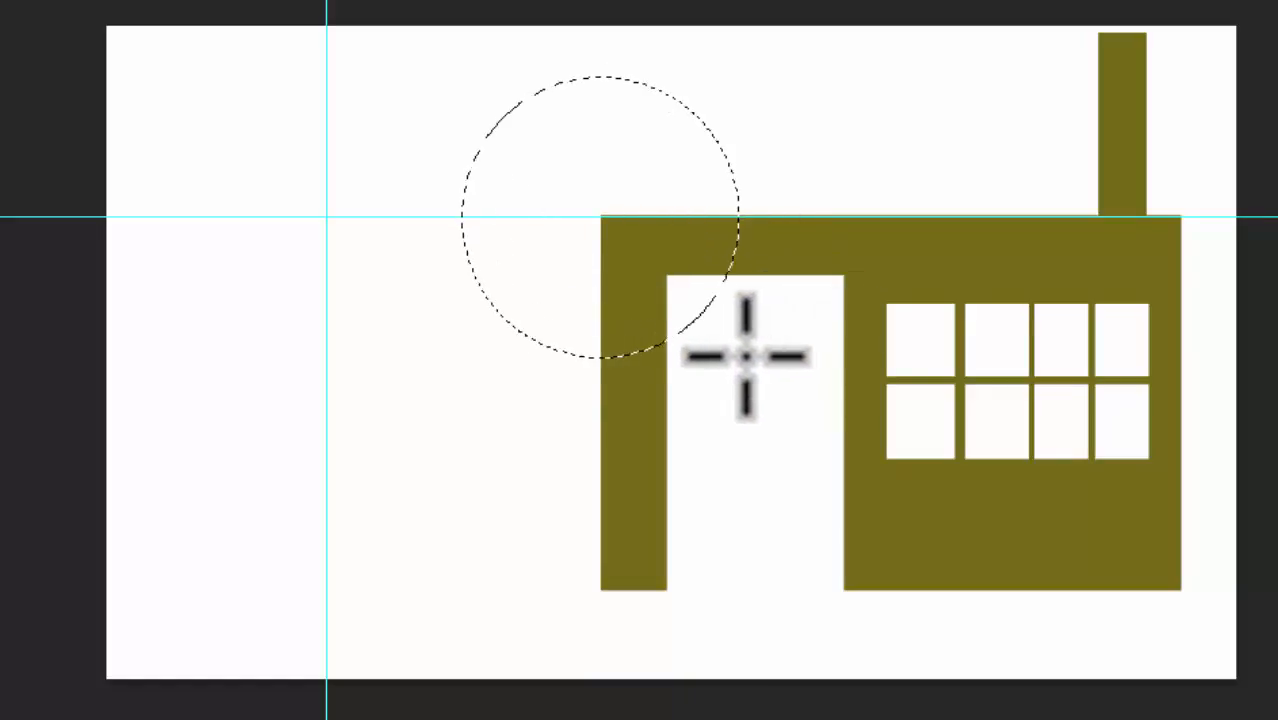
{"action": "key", "text": "ctrl+d"}
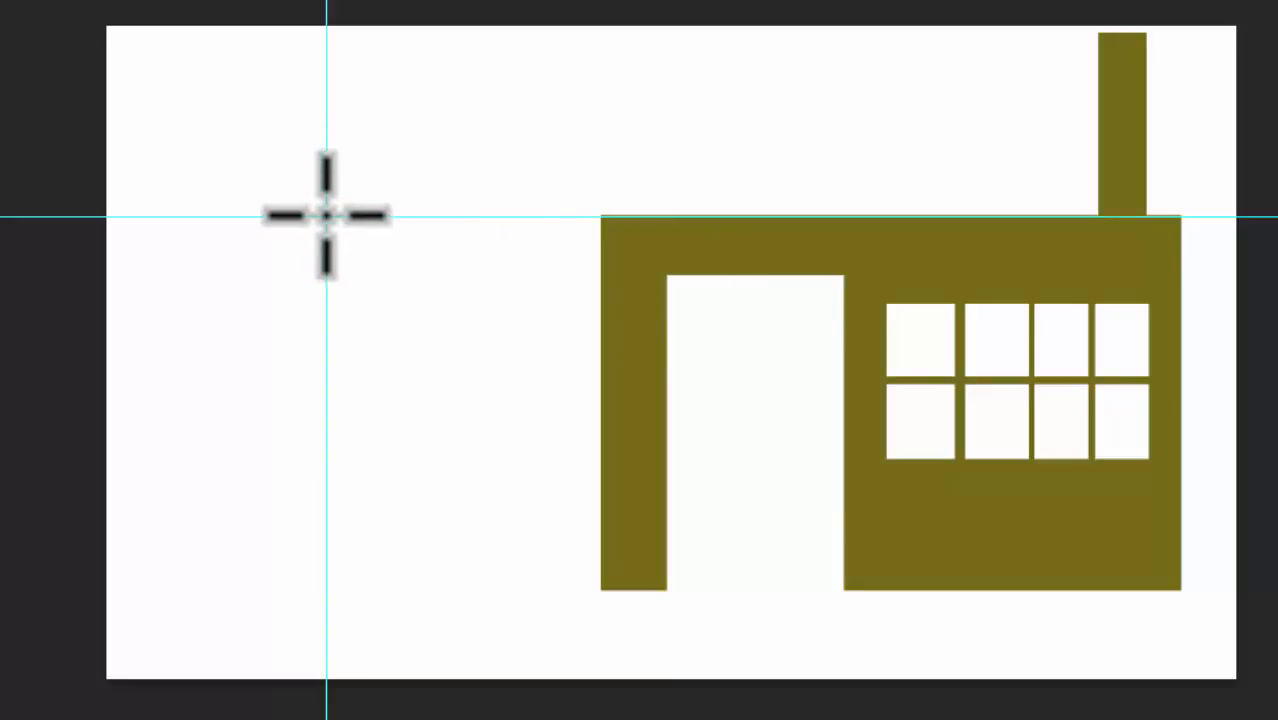
Step: Draw a circle about 1.8 in wide centred on the guides' intersection, then deselect it
{"action": "left_click_drag", "start_coordinate": [326, 214], "coordinate": [532, 290]}
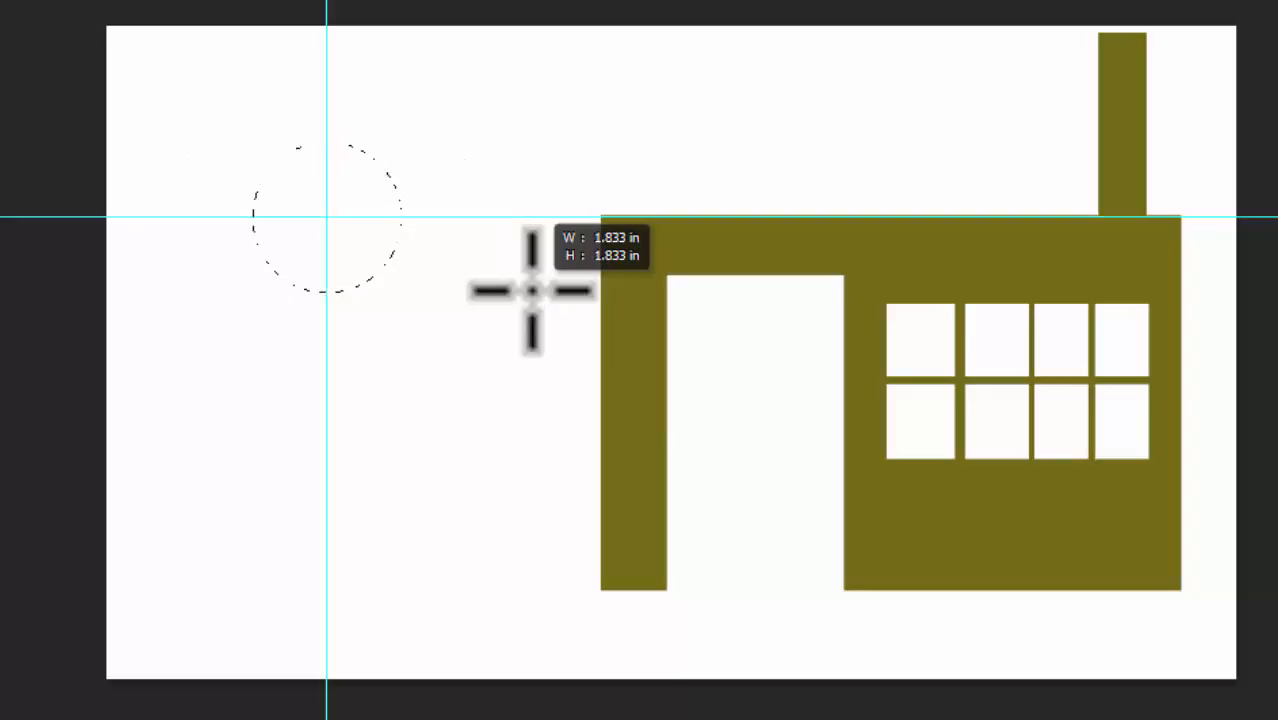
{"action": "left_click_drag", "start_coordinate": [532, 290], "coordinate": [591, 355]}
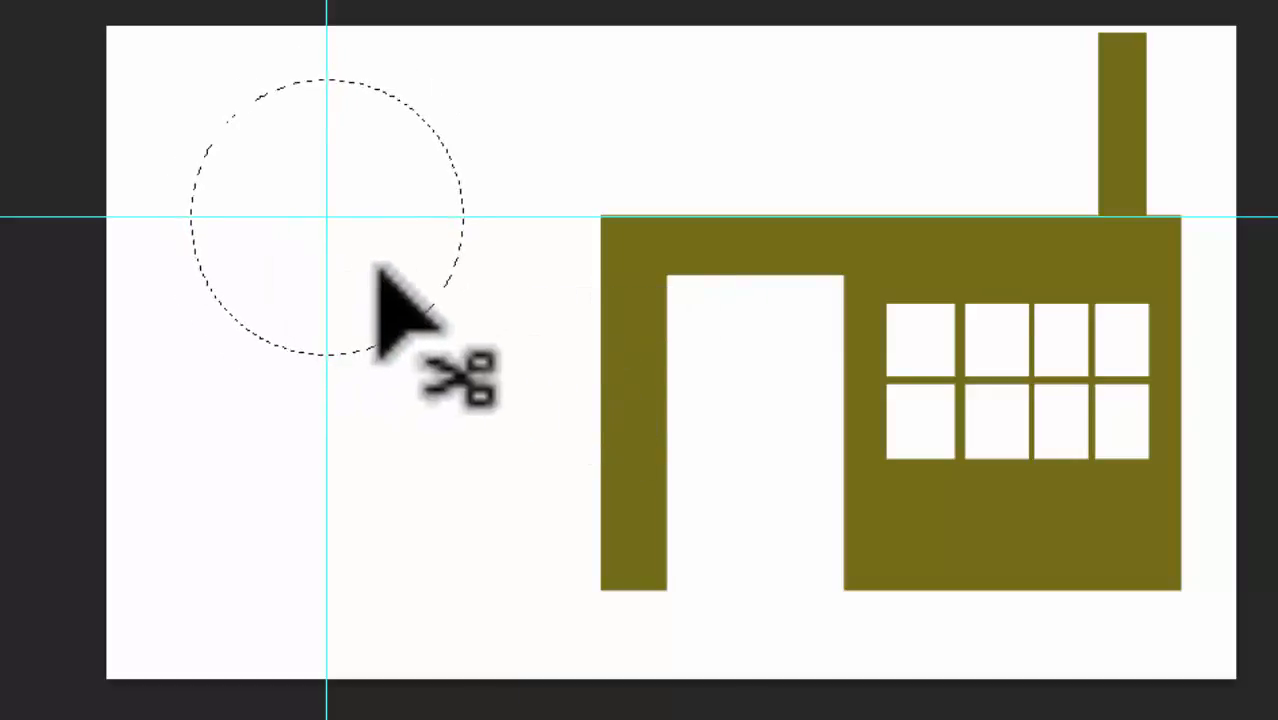
{"action": "key", "text": "ctrl+d"}
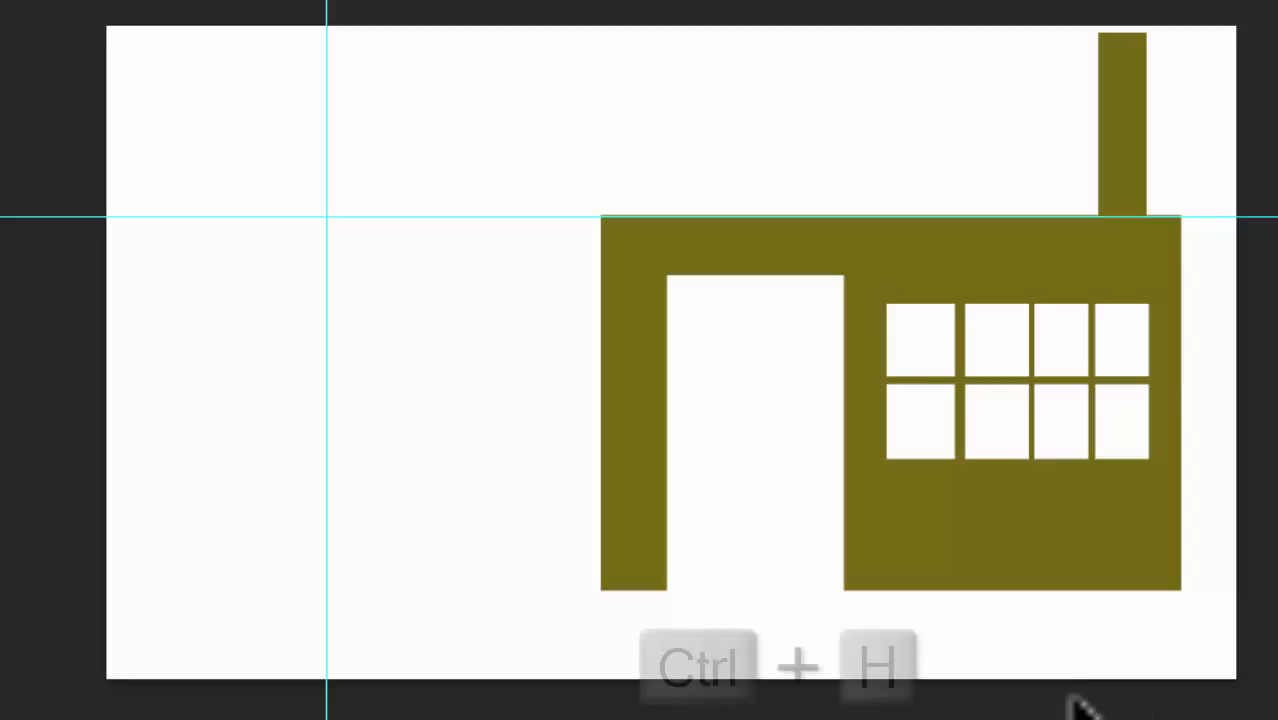
Step: Hide the guides and draw a small circular selection near the canvas's top-left corner
{"action": "key", "text": "ctrl+h"}
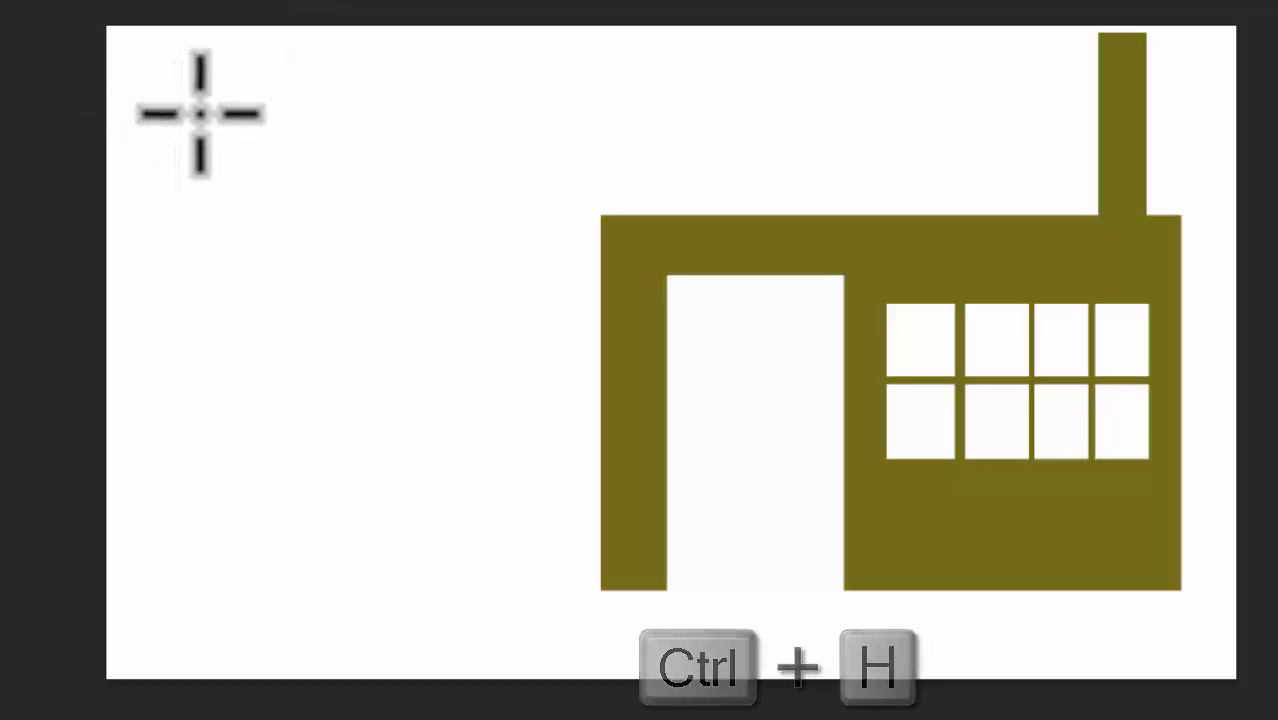
{"action": "left_click_drag", "start_coordinate": [200, 112], "coordinate": [259, 185]}
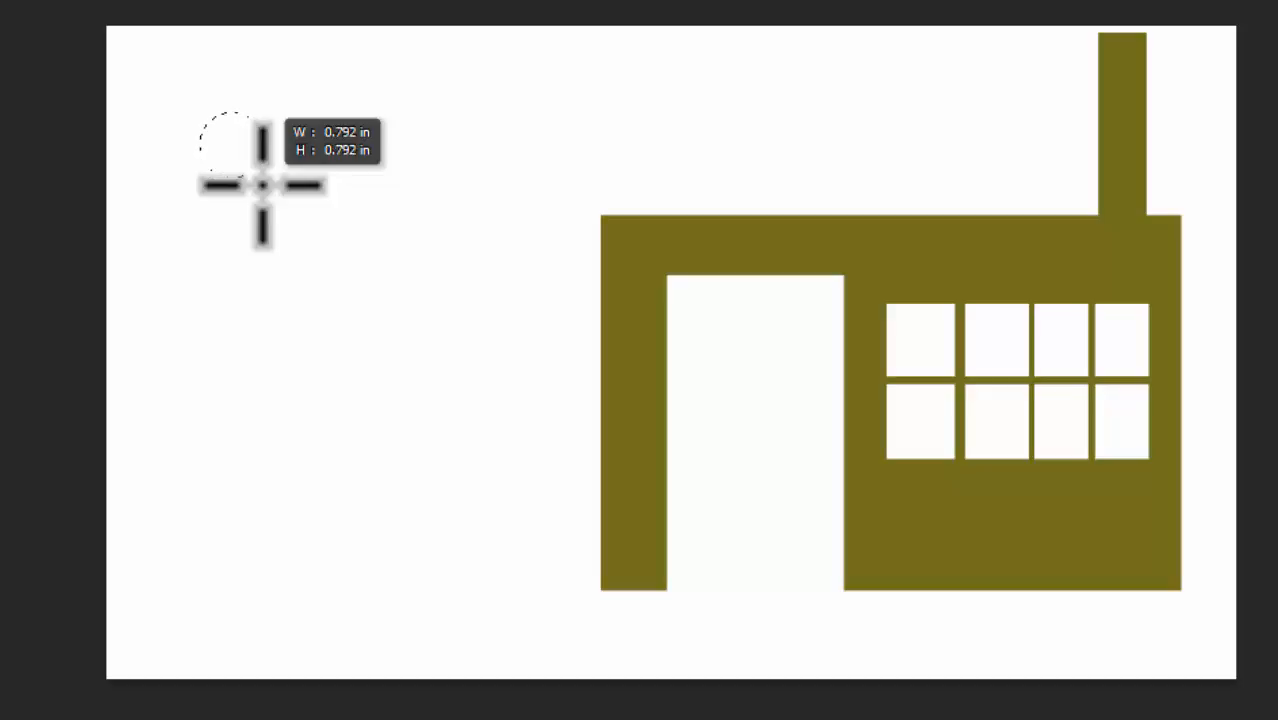
{"action": "left_click_drag", "start_coordinate": [262, 185], "coordinate": [361, 207]}
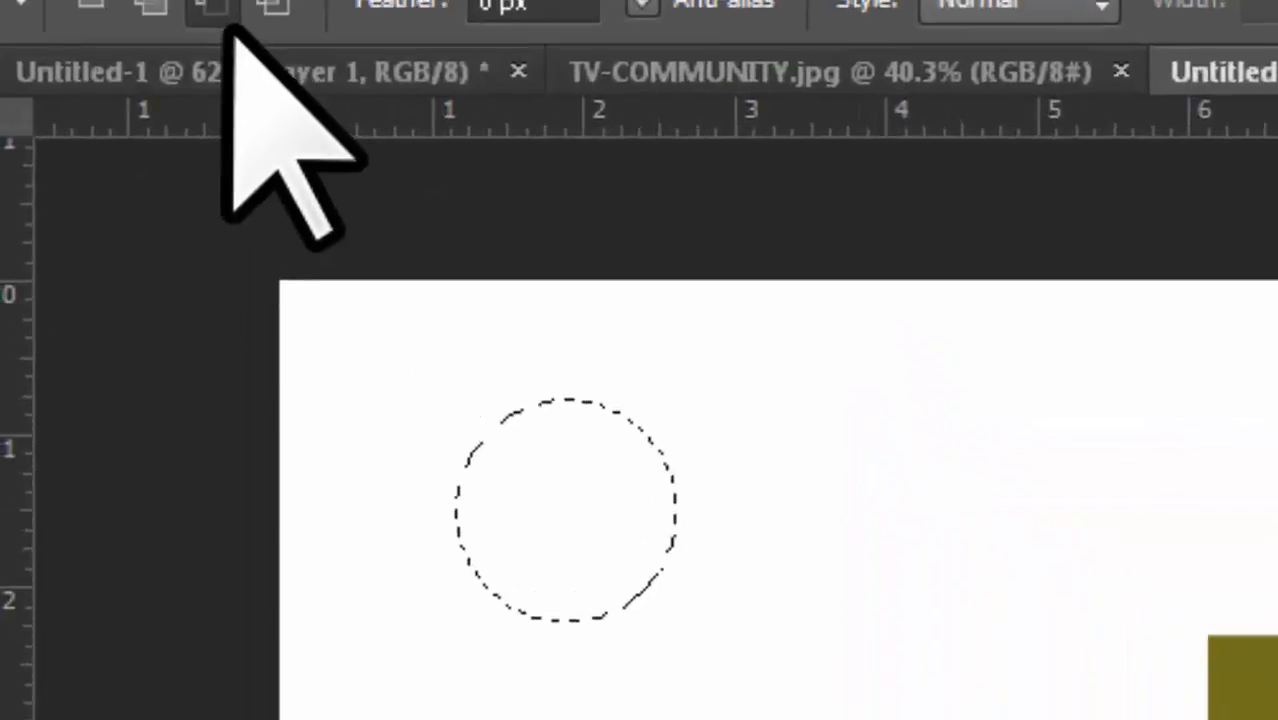
Step: Switch to subtract mode and subtract an overlapping circle to carve the selection into a crescent moon
{"action": "left_click", "coordinate": [283, 63]}
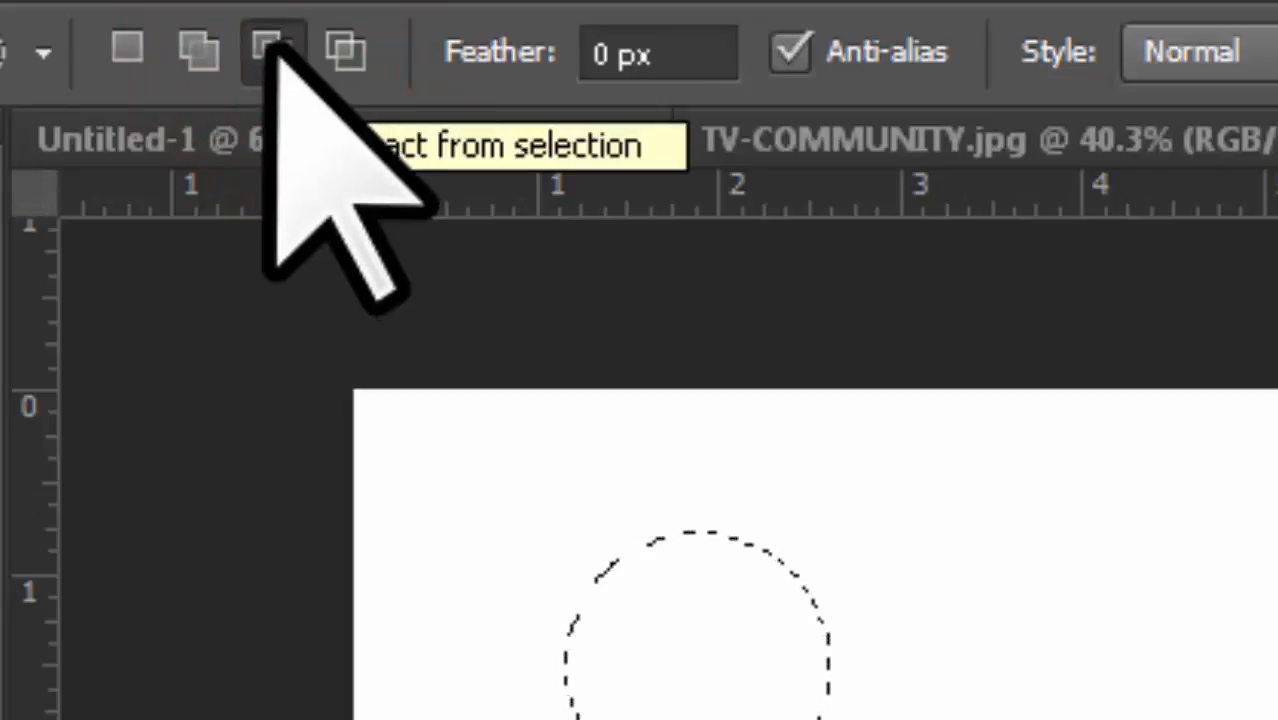
{"action": "left_click", "coordinate": [268, 44]}
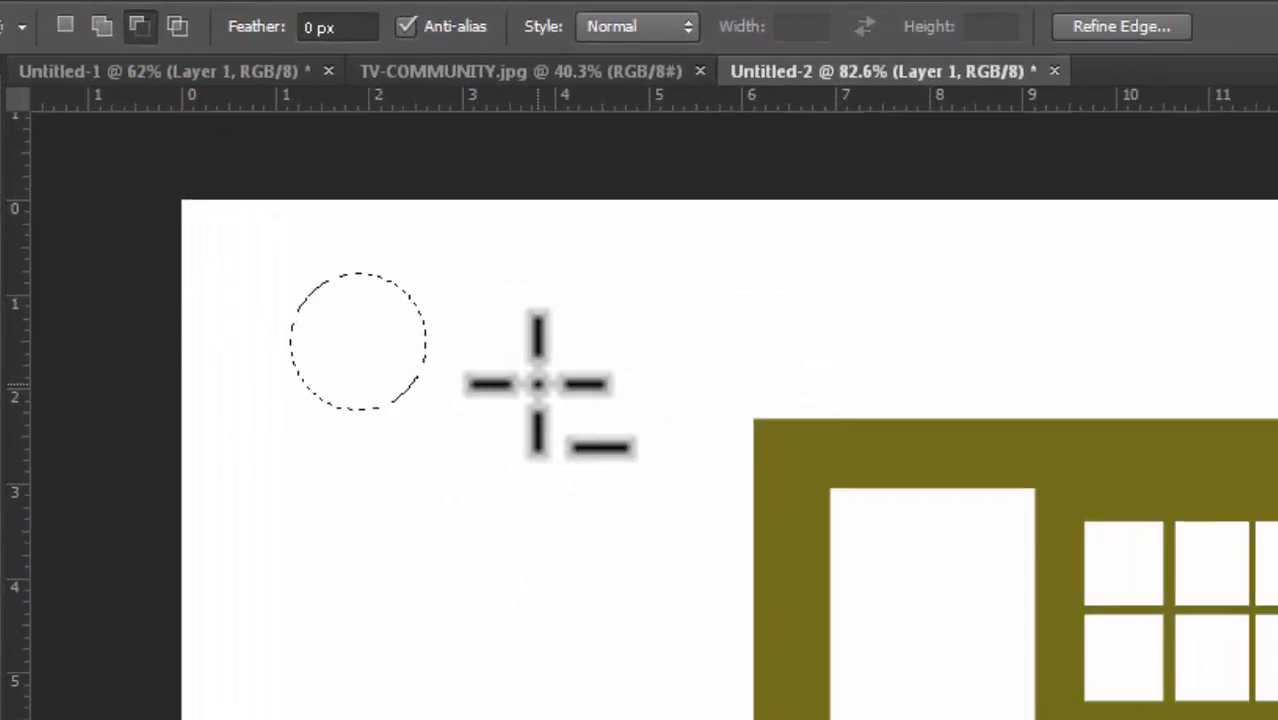
{"action": "key", "text": "alt"}
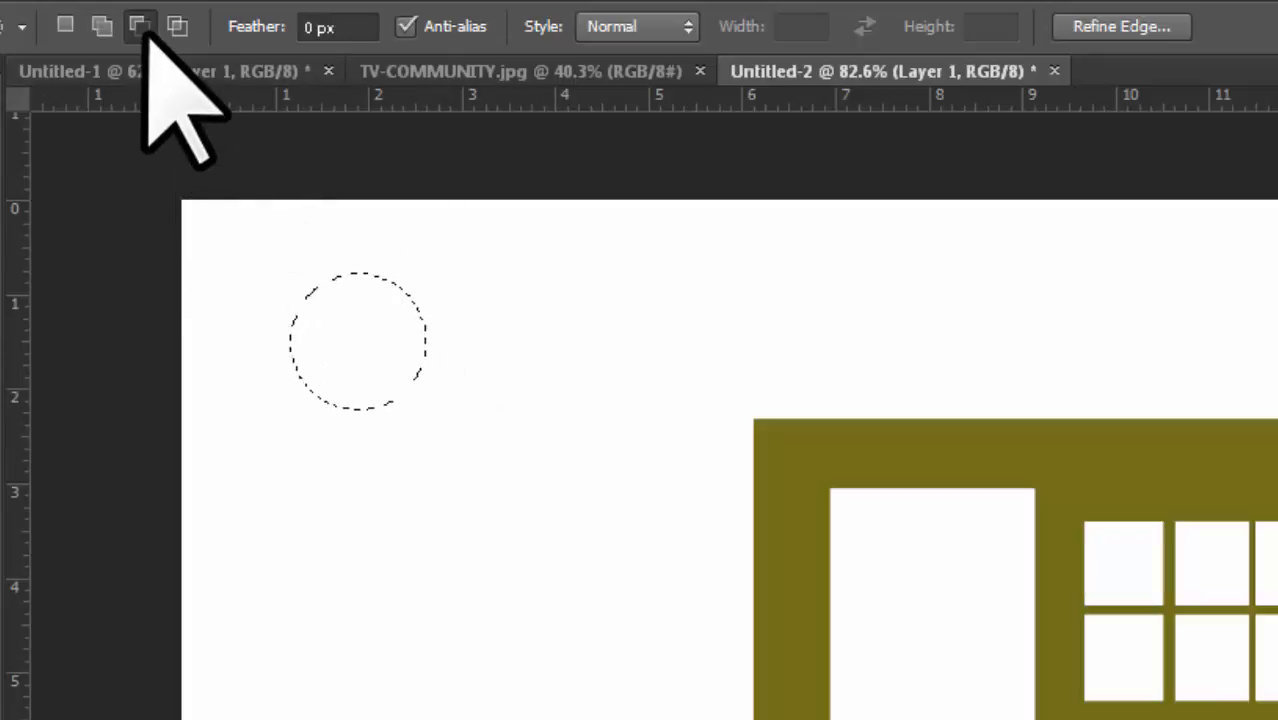
{"action": "key", "text": "shift"}
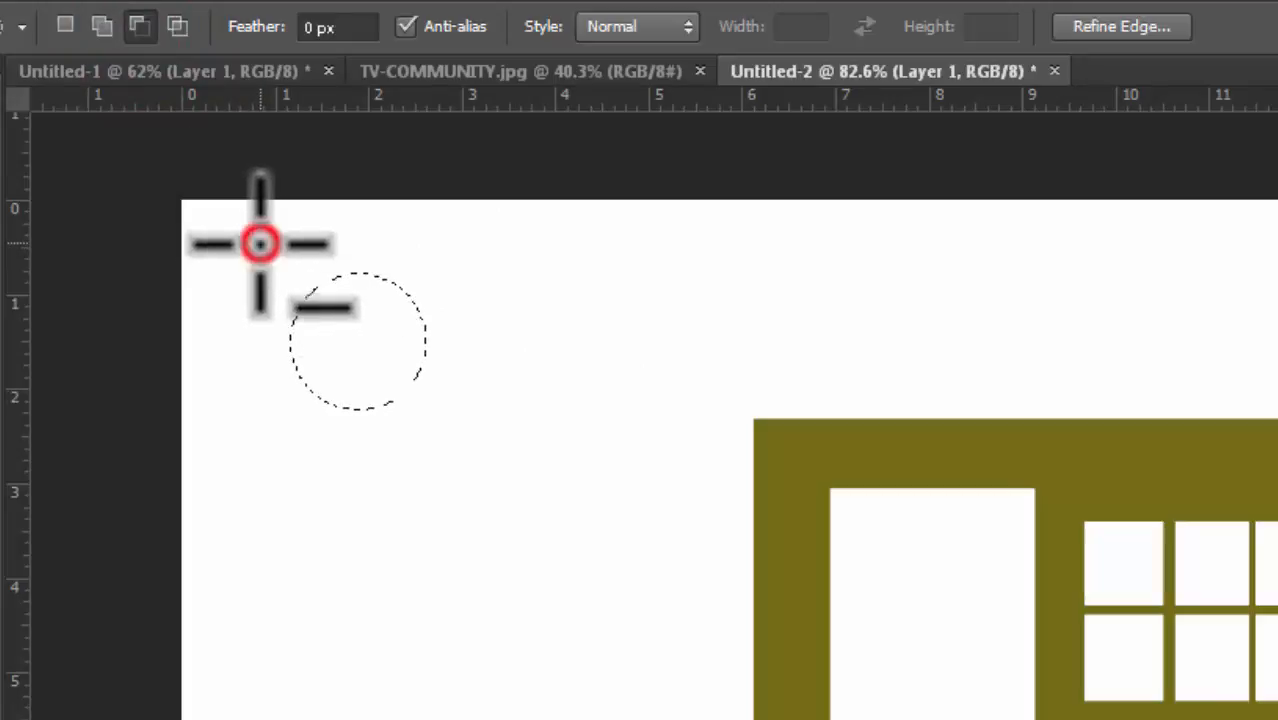
{"action": "left_click_drag", "start_coordinate": [260, 243], "coordinate": [302, 298]}
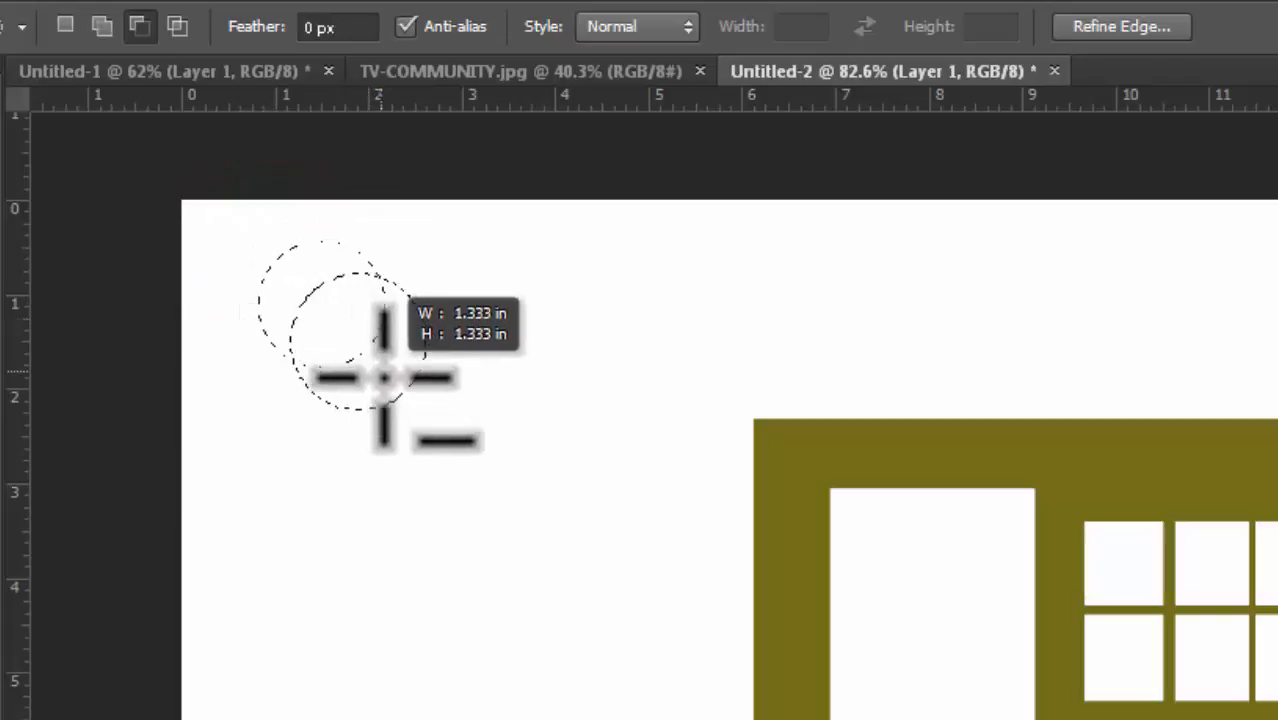
{"action": "left_click_drag", "start_coordinate": [384, 377], "coordinate": [402, 401]}
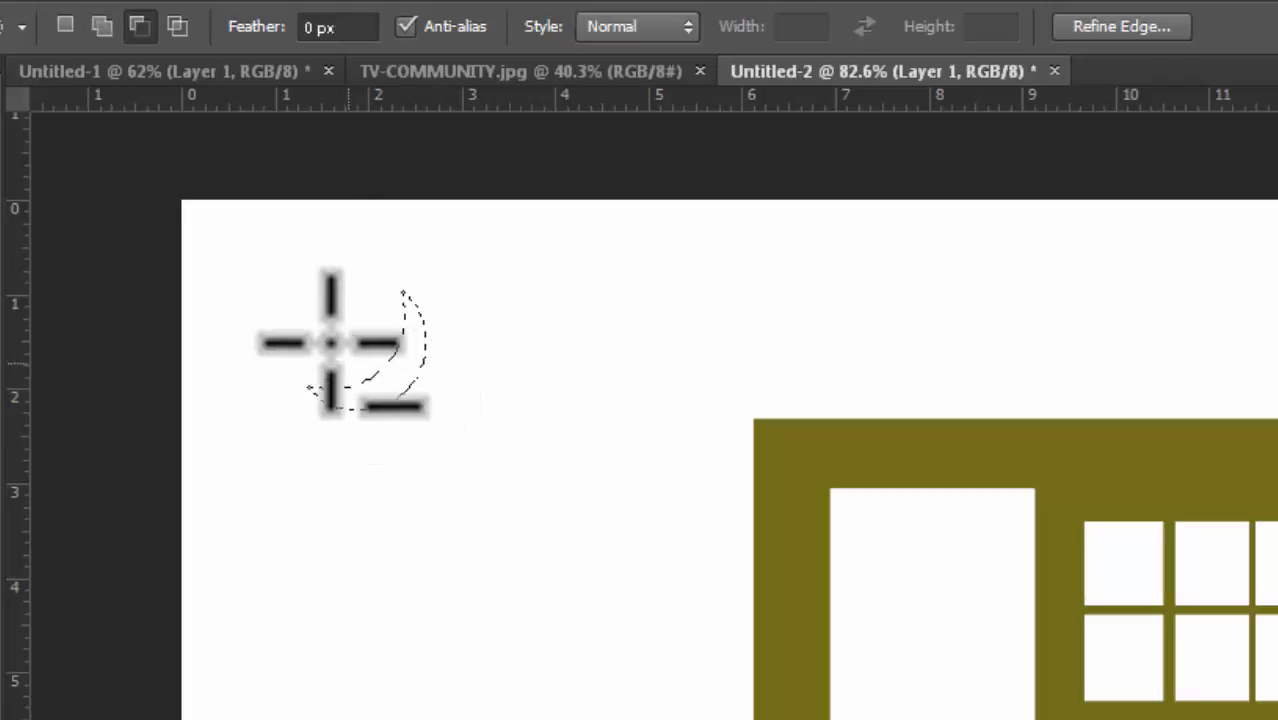
{"action": "mouse_move", "coordinate": [401, 337]}
{"action": "left_mouse_down"}
{"action": "mouse_move", "coordinate": [359, 386]}
{"action": "mouse_move", "coordinate": [408, 350]}
{"action": "mouse_move", "coordinate": [408, 324]}
{"action": "mouse_move", "coordinate": [394, 398]}
{"action": "mouse_move", "coordinate": [438, 327]}
{"action": "mouse_move", "coordinate": [419, 362]}
{"action": "left_mouse_up"}
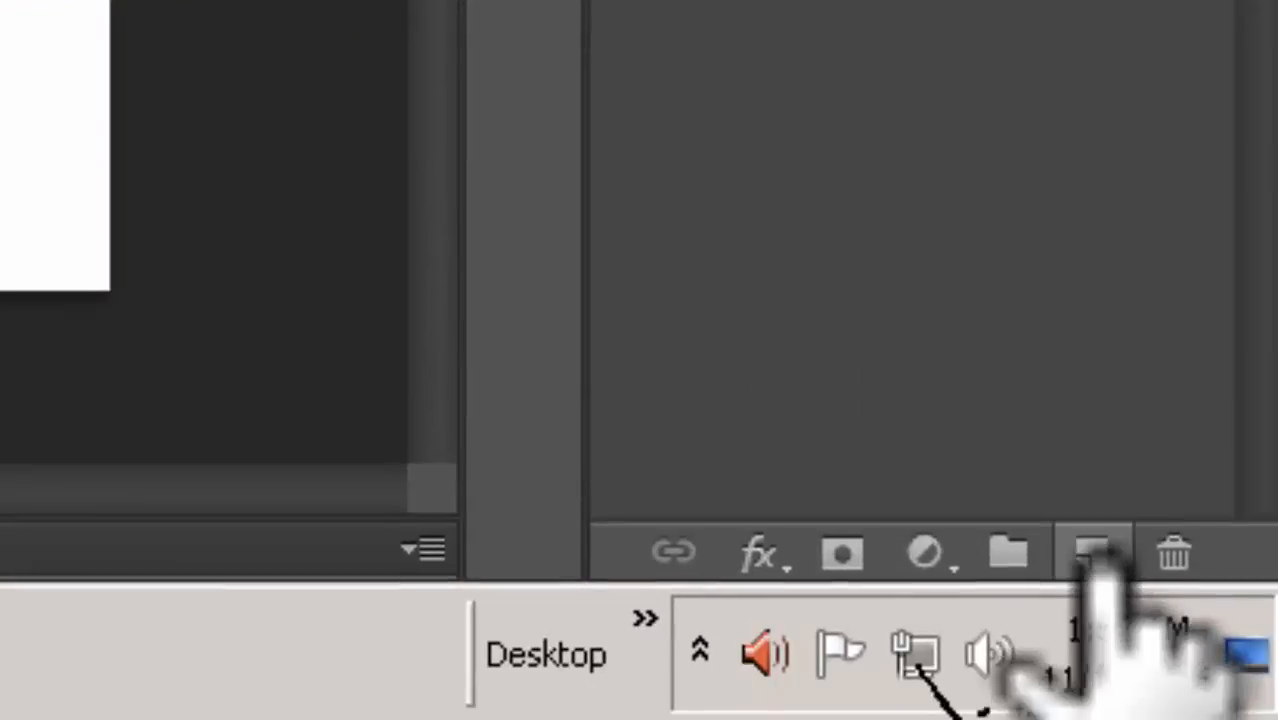
Step: Fill the crescent selection with a grey-blue foreground colour (R 118, G 120, B 137), then deselect
{"action": "left_click", "coordinate": [1093, 555]}
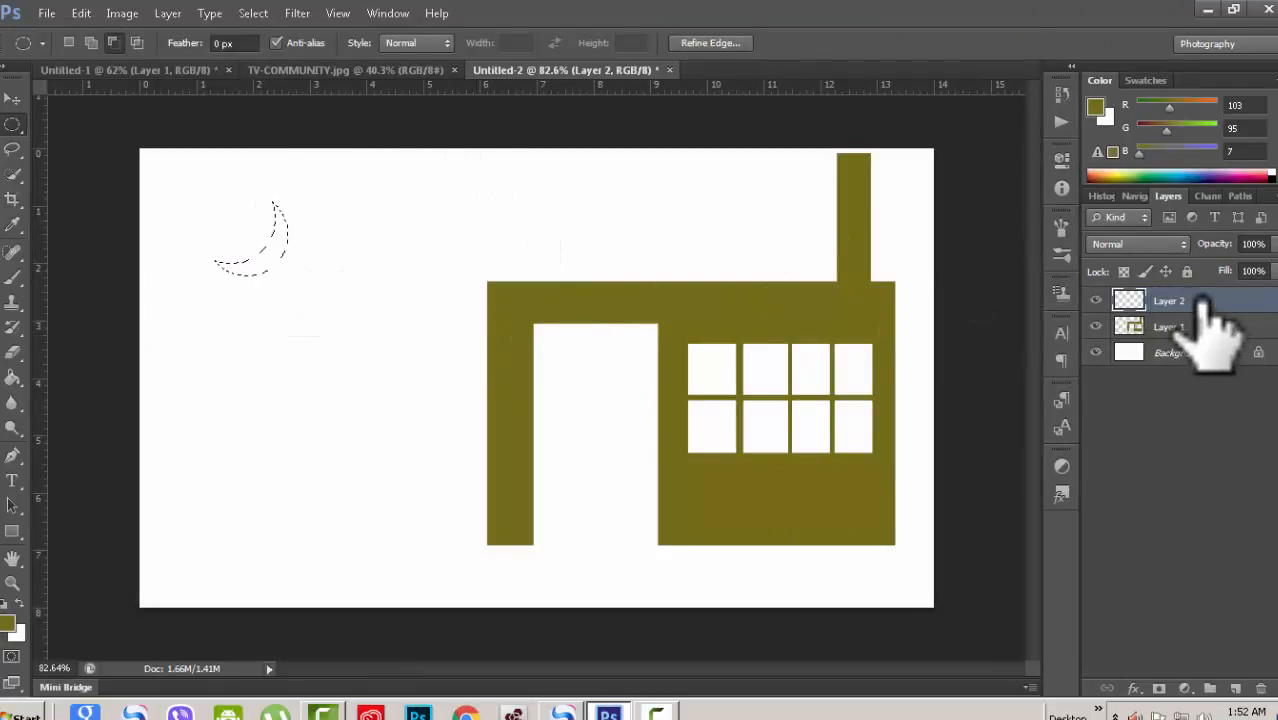
{"action": "left_click", "coordinate": [8, 625]}
{"action": "left_click", "coordinate": [653, 258]}
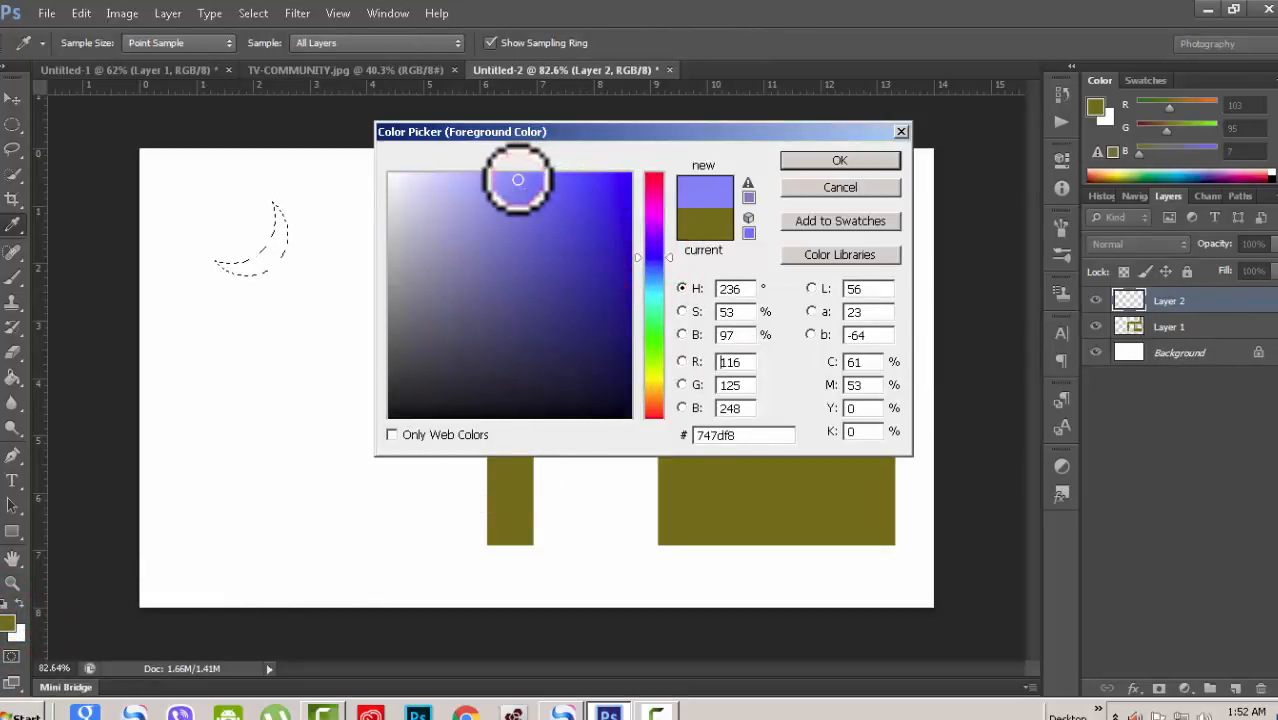
{"action": "left_click", "coordinate": [460, 317]}
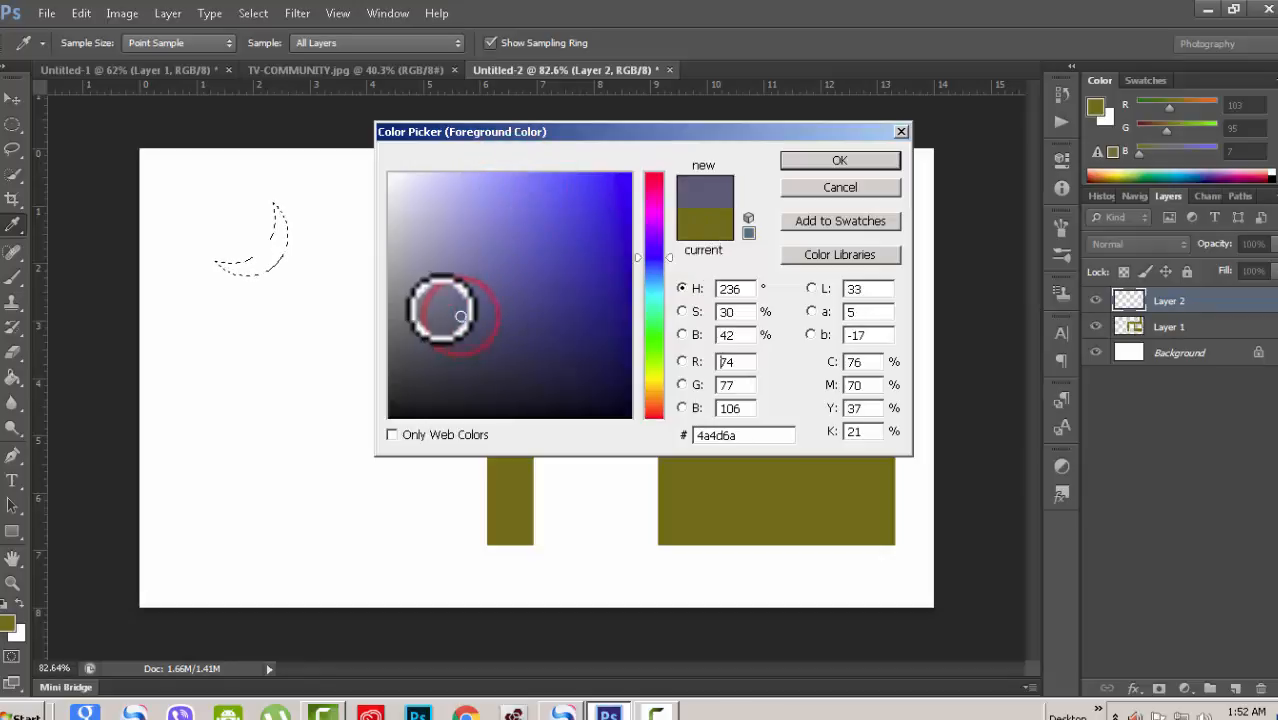
{"action": "left_click", "coordinate": [422, 285]}
{"action": "left_click", "coordinate": [832, 158]}
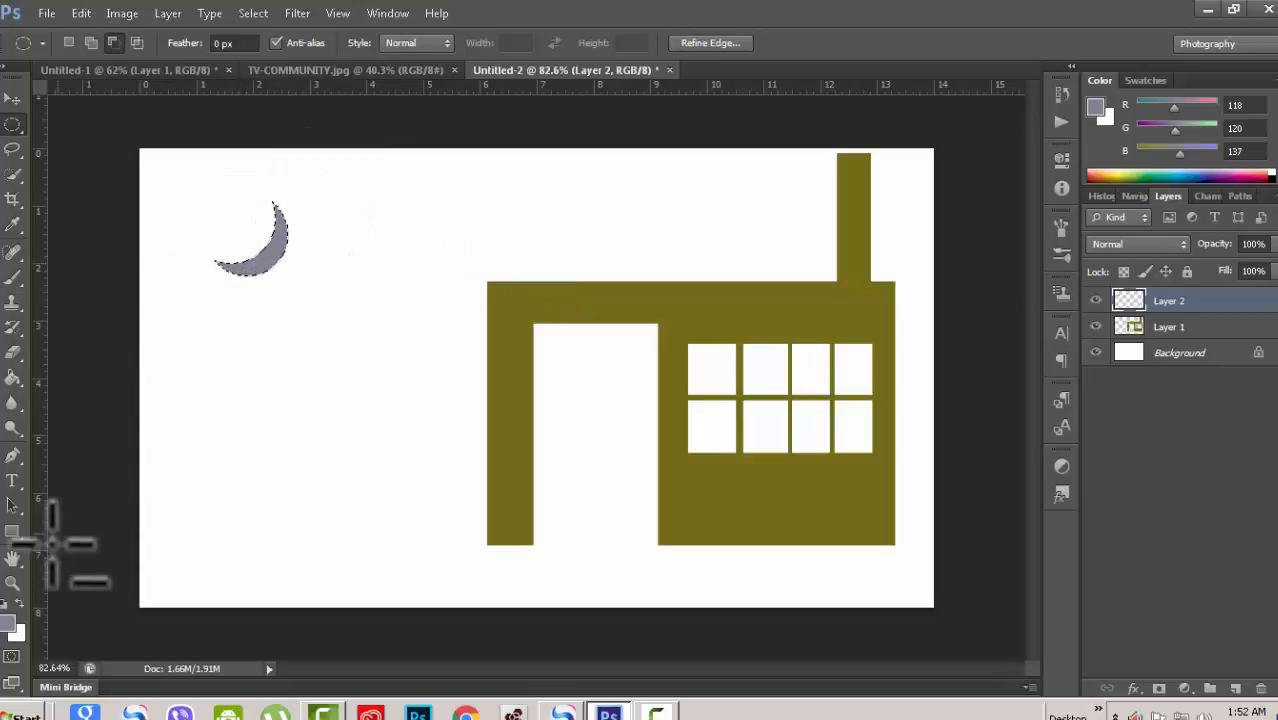
{"action": "left_click", "coordinate": [546, 438]}
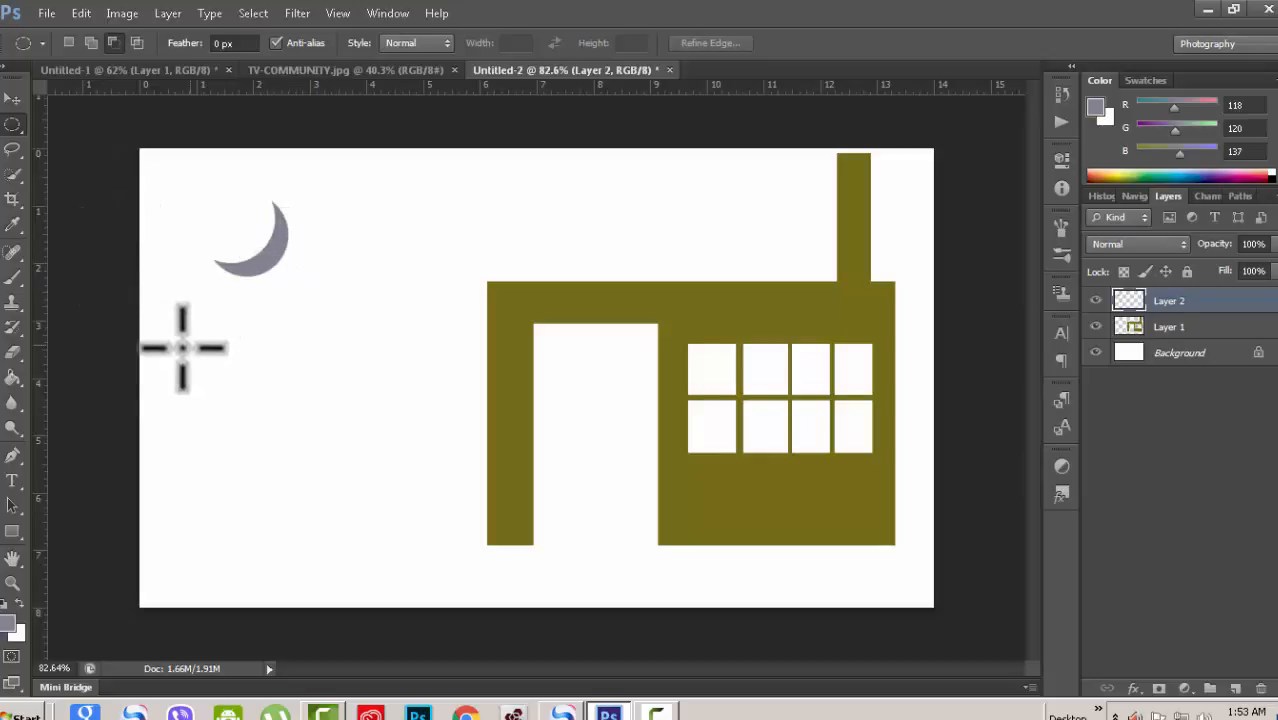
Step: Switch from the marquee tools to the Lasso Tool
{"action": "right_click", "coordinate": [12, 122]}
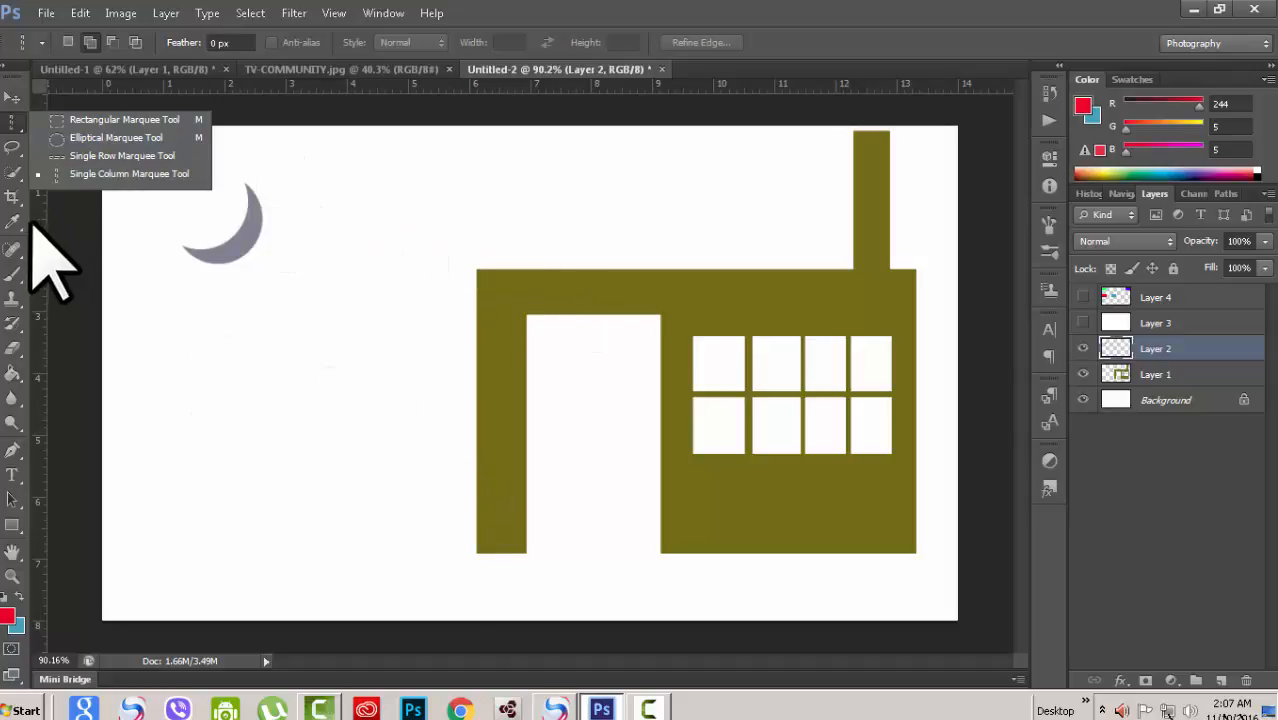
{"action": "left_click", "coordinate": [18, 123]}
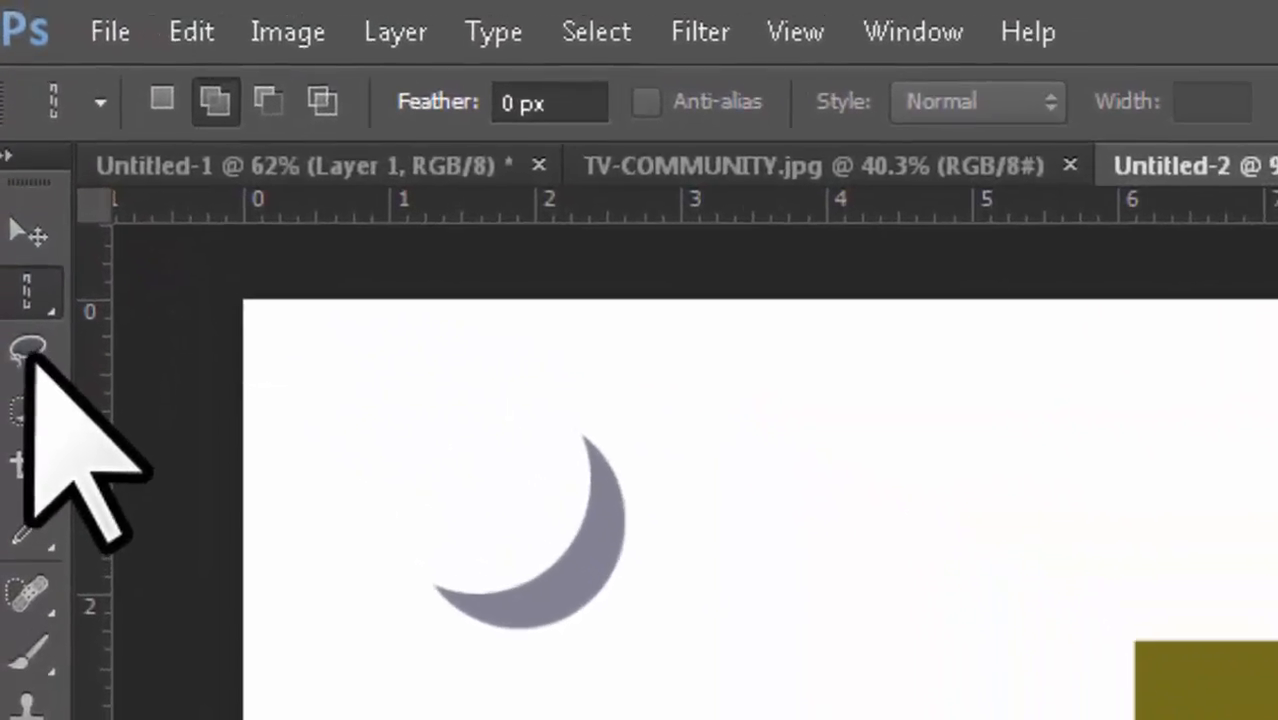
{"action": "left_click", "coordinate": [13, 147]}
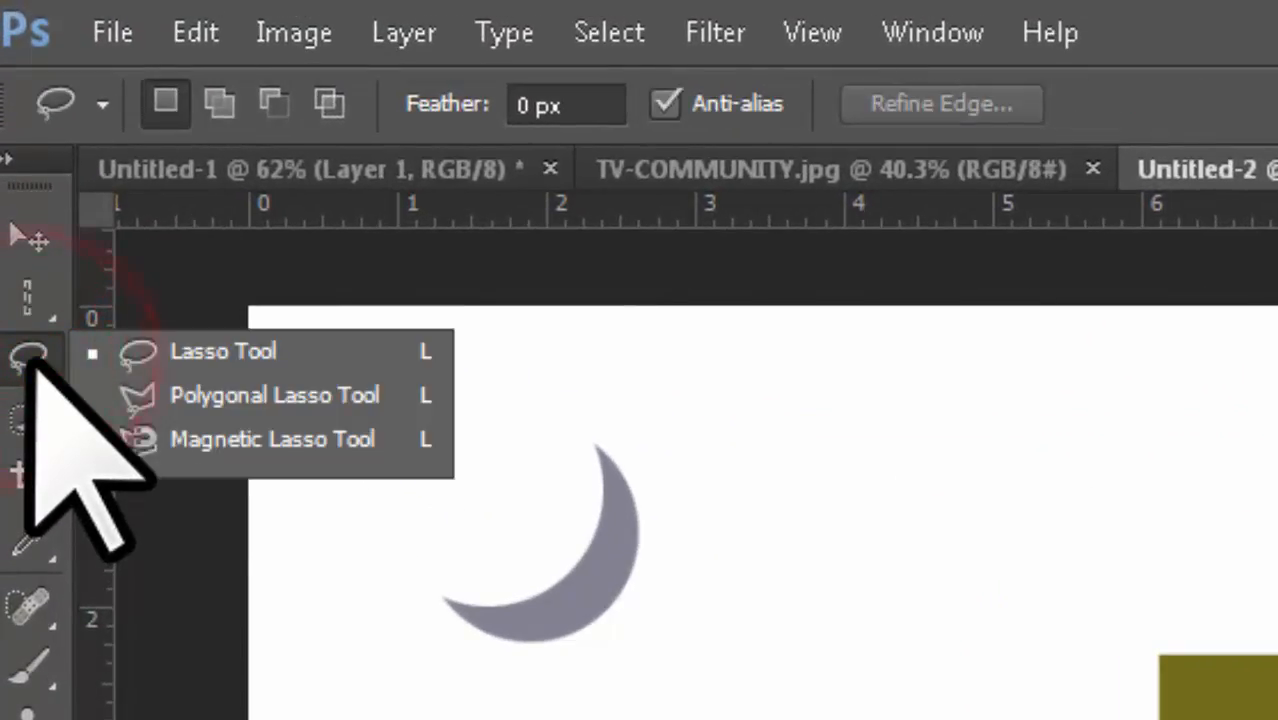
{"action": "left_click", "coordinate": [230, 349]}
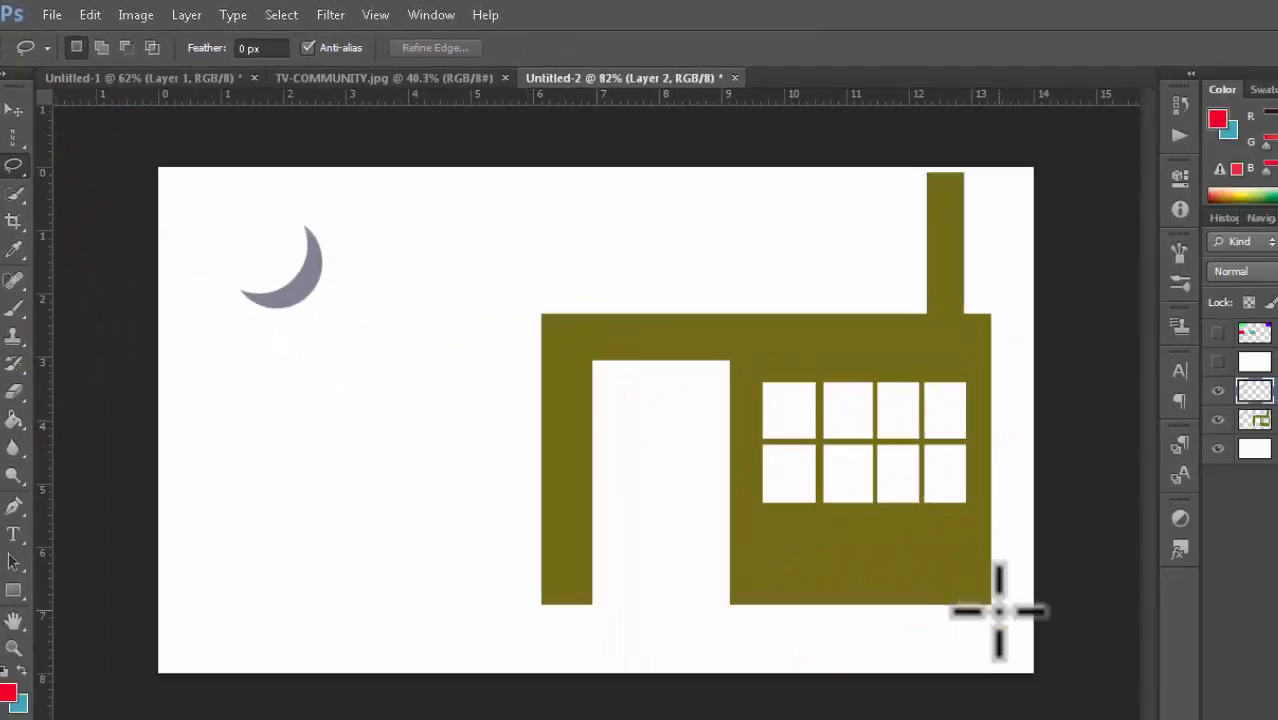
Step: Trace a freehand lasso selection of uneven ground across the bottom of the canvas, then deselect it
{"action": "scroll", "coordinate": [998, 610], "scroll_direction": "up", "scroll_amount": 1}
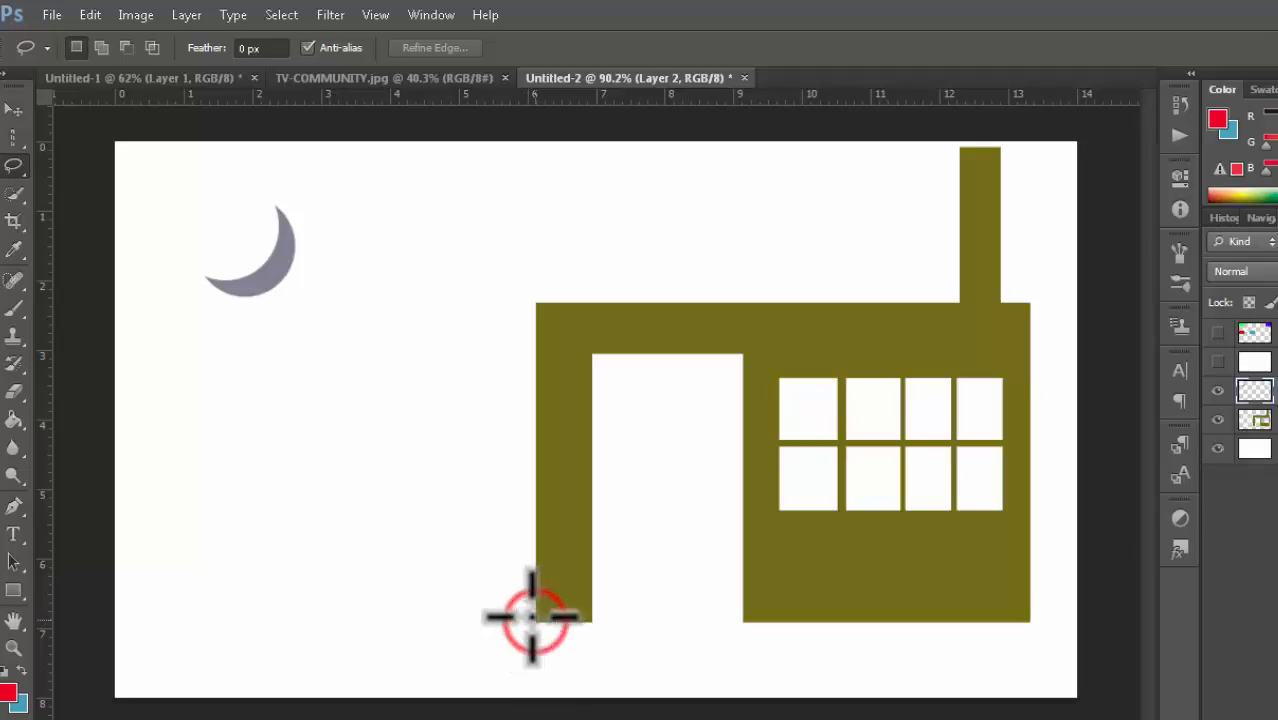
{"action": "mouse_move", "coordinate": [533, 615]}
{"action": "left_mouse_down"}
{"action": "mouse_move", "coordinate": [488, 547]}
{"action": "mouse_move", "coordinate": [475, 608]}
{"action": "mouse_move", "coordinate": [444, 624]}
{"action": "mouse_move", "coordinate": [322, 635]}
{"action": "mouse_move", "coordinate": [294, 549]}
{"action": "mouse_move", "coordinate": [281, 624]}
{"action": "mouse_move", "coordinate": [219, 622]}
{"action": "mouse_move", "coordinate": [212, 634]}
{"action": "mouse_move", "coordinate": [168, 619]}
{"action": "mouse_move", "coordinate": [104, 634]}
{"action": "mouse_move", "coordinate": [88, 688]}
{"action": "left_mouse_up"}
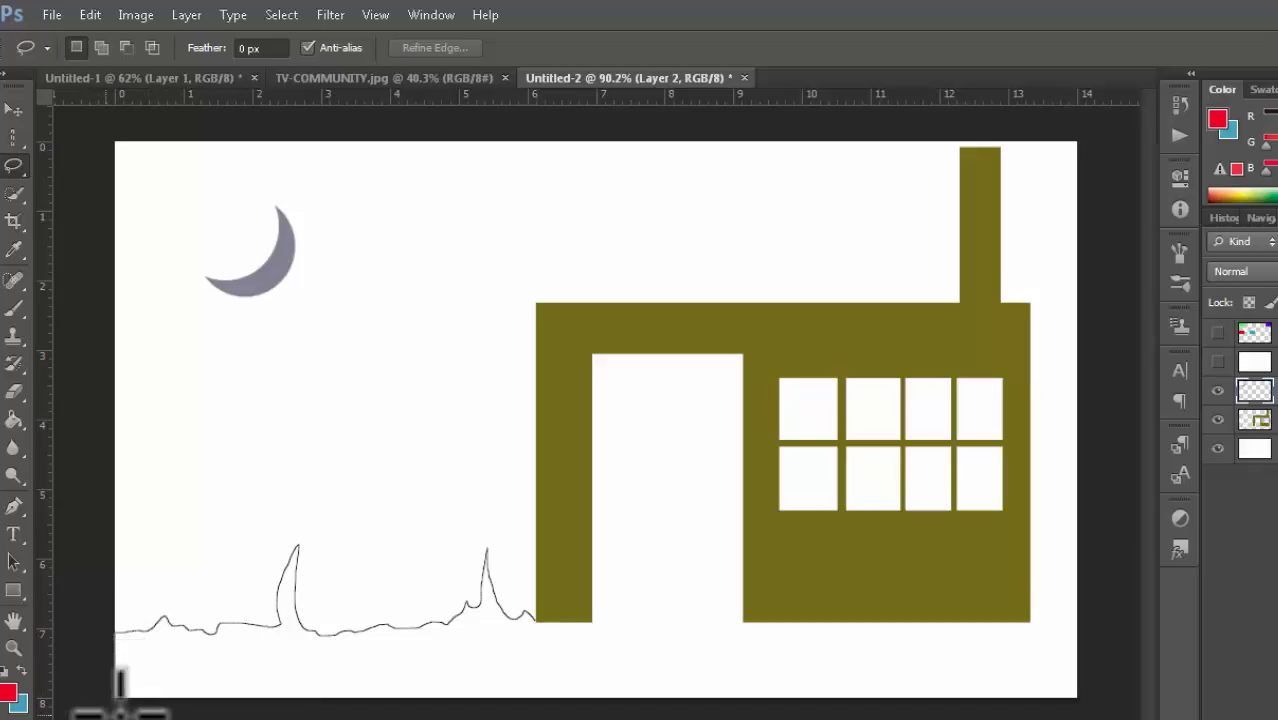
{"action": "mouse_move", "coordinate": [292, 690]}
{"action": "left_mouse_down"}
{"action": "mouse_move", "coordinate": [597, 674]}
{"action": "mouse_move", "coordinate": [771, 684]}
{"action": "left_mouse_up"}
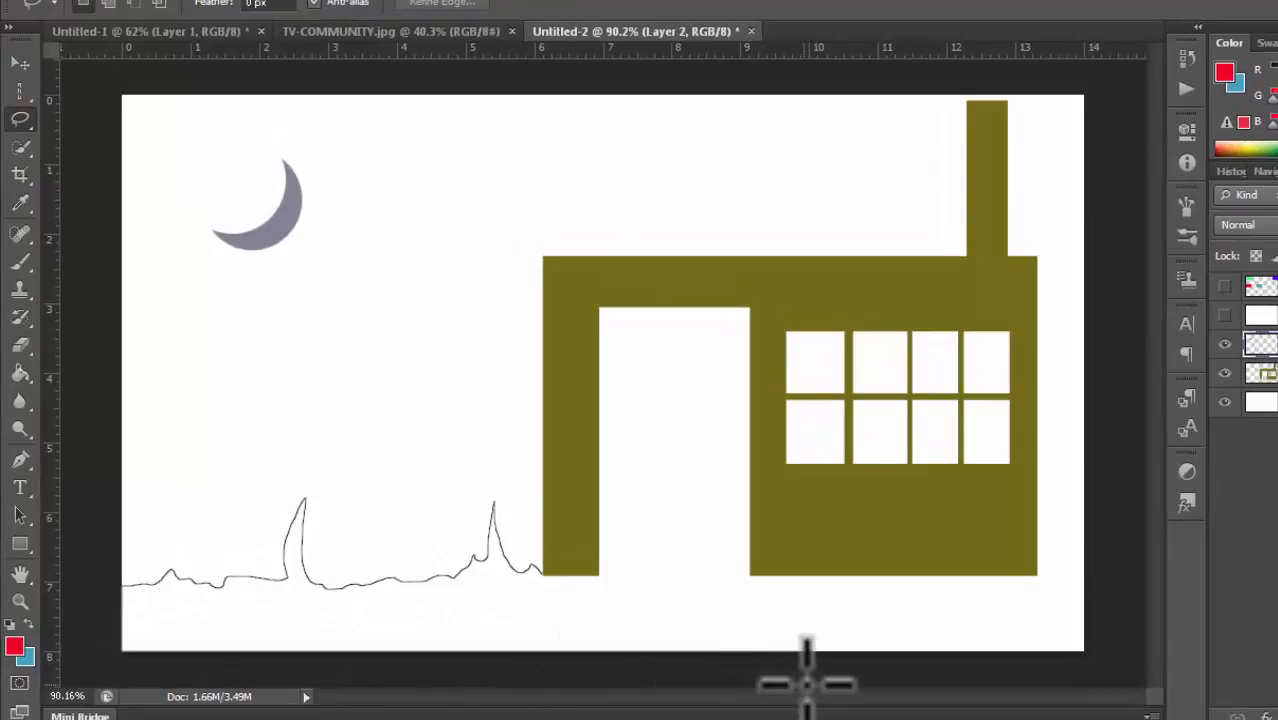
{"action": "left_click_drag", "start_coordinate": [925, 681], "coordinate": [1008, 678]}
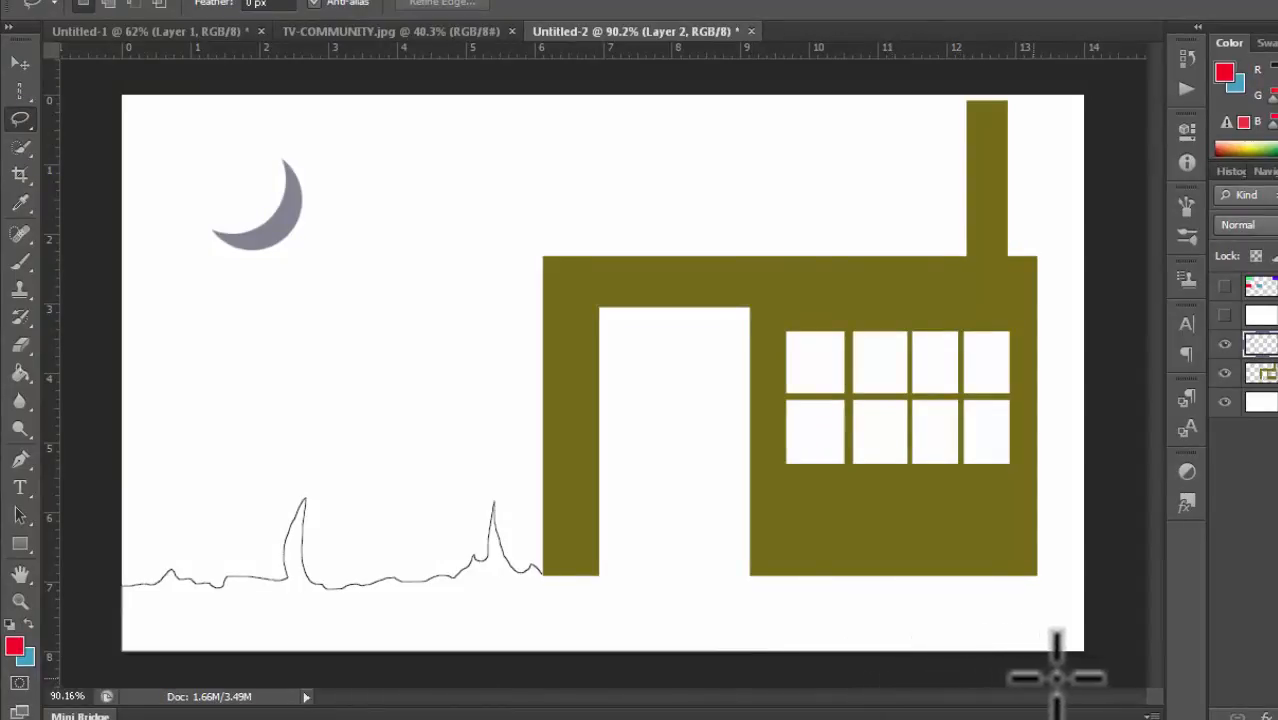
{"action": "left_click_drag", "start_coordinate": [1122, 670], "coordinate": [1132, 652]}
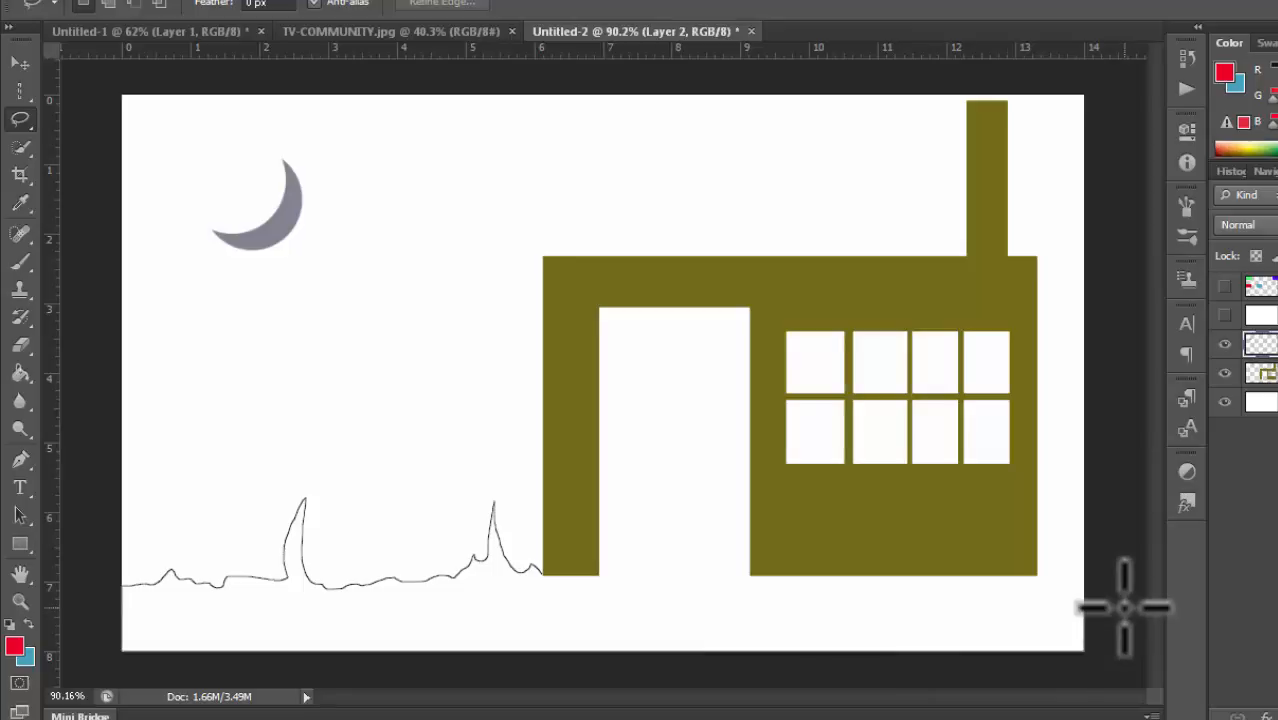
{"action": "left_click_drag", "start_coordinate": [1124, 607], "coordinate": [1126, 598]}
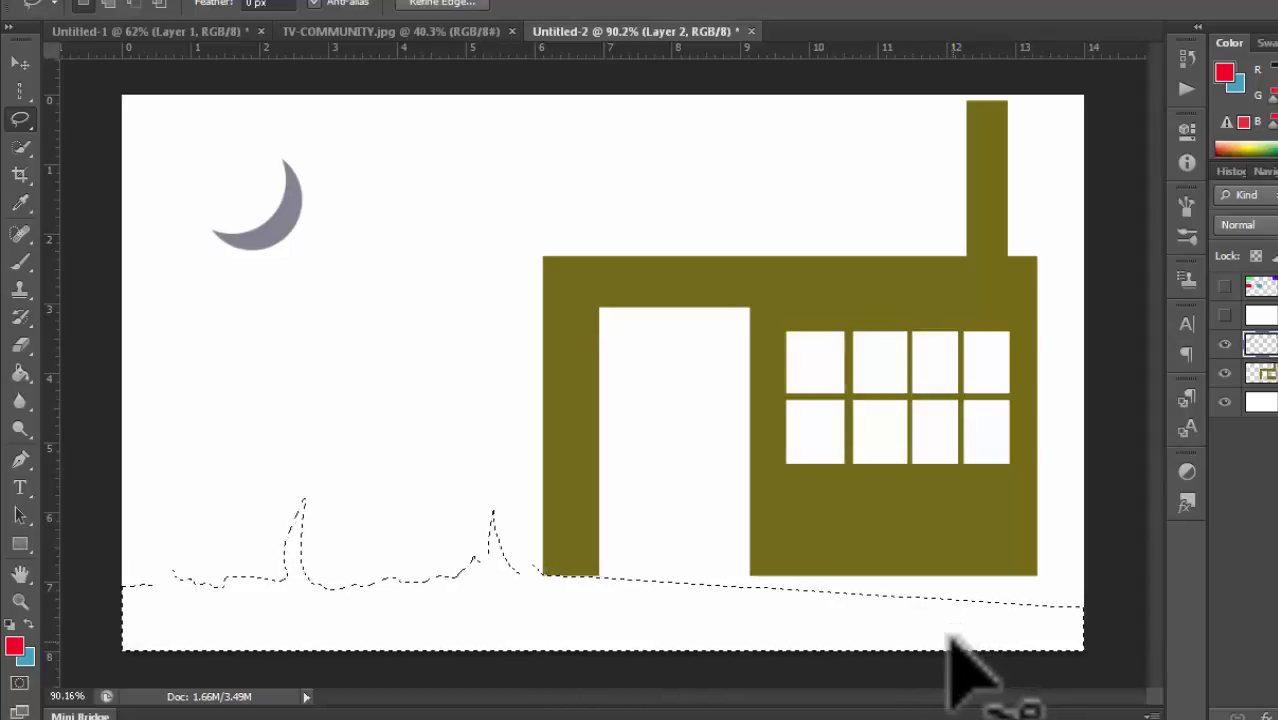
{"action": "key", "text": "ctrl+d"}
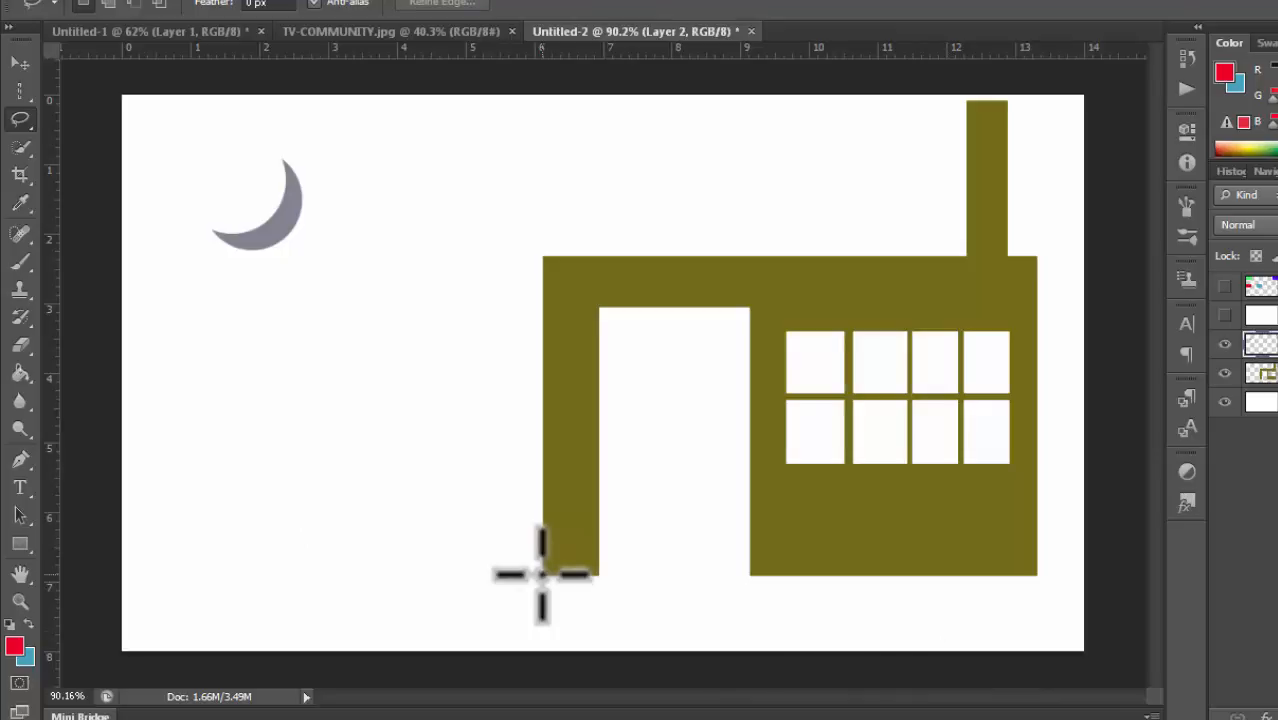
Step: Lasso a ground selection along the canvas bottom with a straight edge along the building's base
{"action": "mouse_move", "coordinate": [541, 574]}
{"action": "left_mouse_down"}
{"action": "mouse_move", "coordinate": [522, 571]}
{"action": "mouse_move", "coordinate": [508, 499]}
{"action": "mouse_move", "coordinate": [505, 571]}
{"action": "mouse_move", "coordinate": [474, 559]}
{"action": "mouse_move", "coordinate": [97, 613]}
{"action": "mouse_move", "coordinate": [141, 658]}
{"action": "mouse_move", "coordinate": [228, 673]}
{"action": "mouse_move", "coordinate": [1106, 665]}
{"action": "mouse_move", "coordinate": [1127, 605]}
{"action": "mouse_move", "coordinate": [1107, 568]}
{"action": "mouse_move", "coordinate": [1037, 575]}
{"action": "left_mouse_up"}
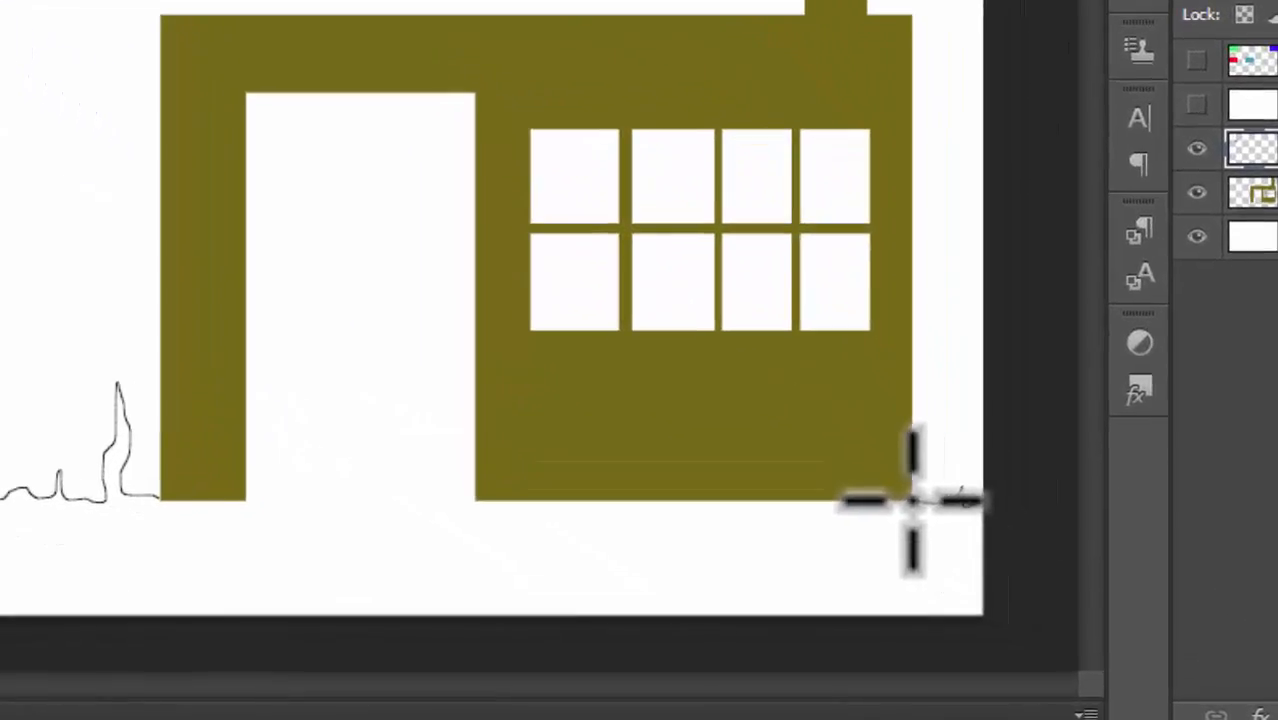
{"action": "left_click_drag", "start_coordinate": [912, 500], "coordinate": [909, 497]}
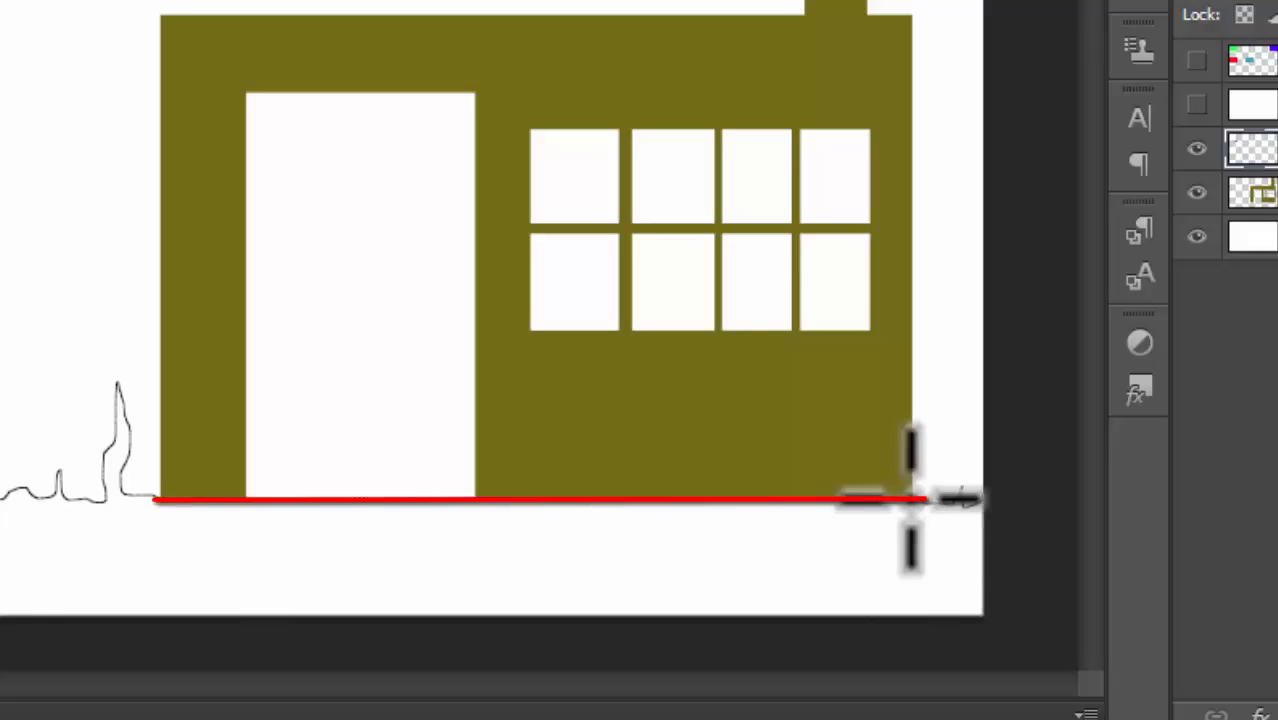
{"action": "left_click", "coordinate": [910, 498]}
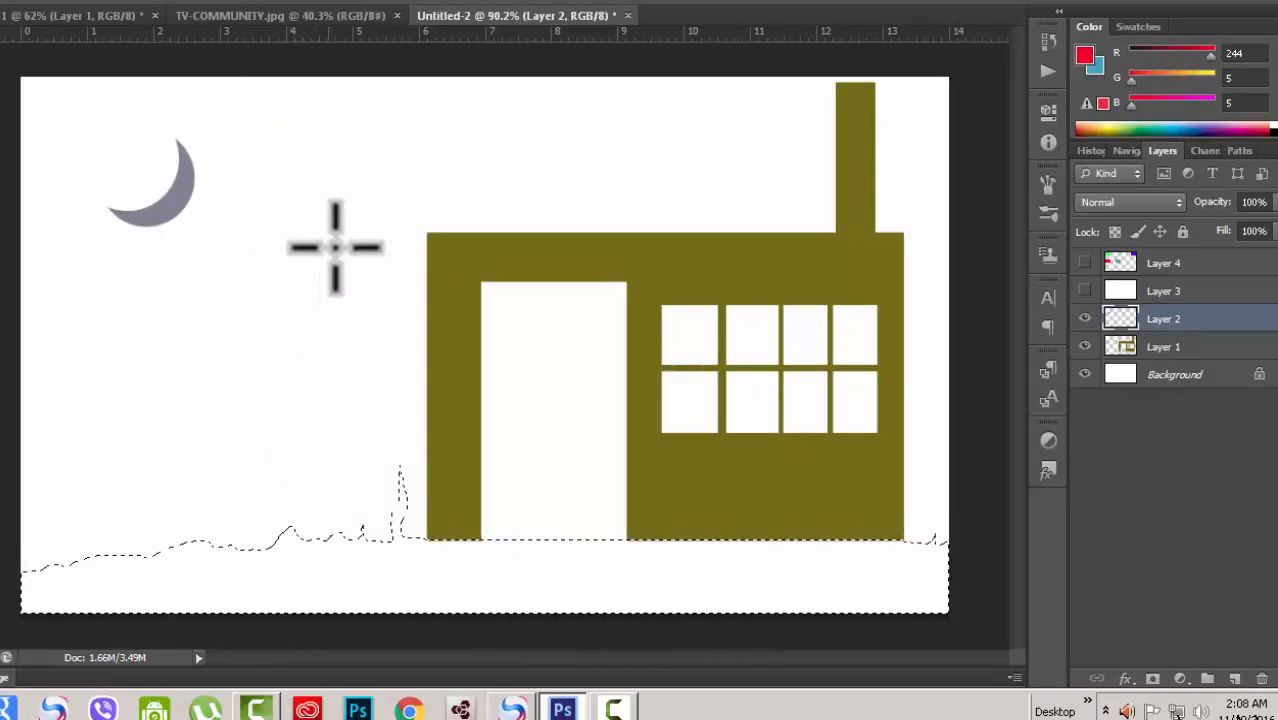
{"action": "mouse_move", "coordinate": [320, 130]}
{"action": "left_mouse_down"}
{"action": "mouse_move", "coordinate": [294, 188]}
{"action": "mouse_move", "coordinate": [275, 380]}
{"action": "left_mouse_up"}
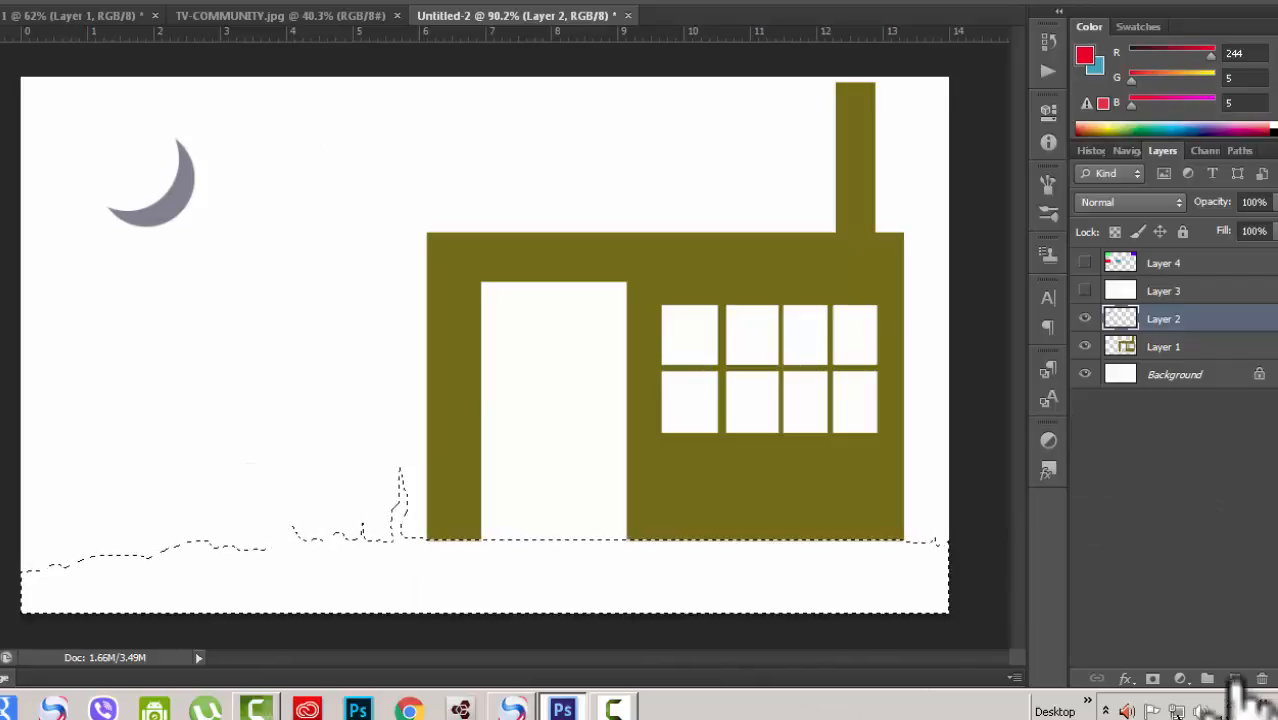
Step: Add a new layer and fill the ground selection with a dark green foreground colour (R 19, G 110, B 4)
{"action": "left_click", "coordinate": [1235, 679]}
{"action": "left_click", "coordinate": [2, 525]}
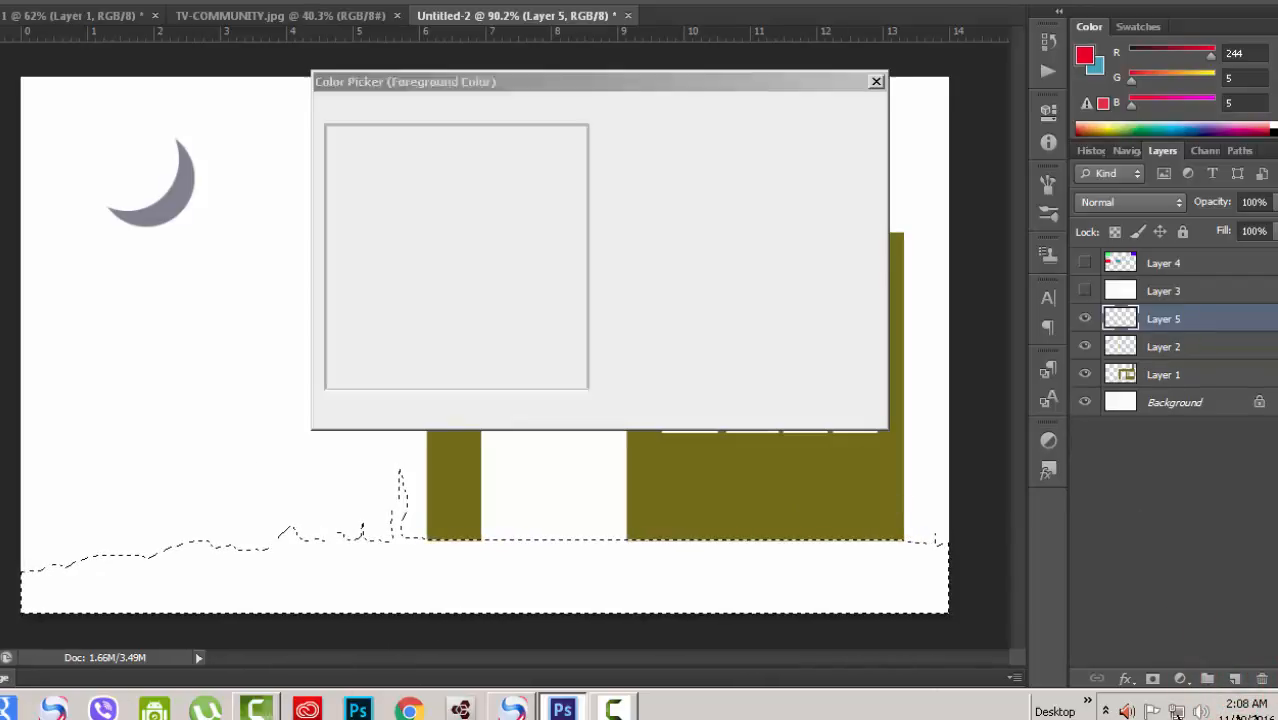
{"action": "left_click", "coordinate": [611, 307]}
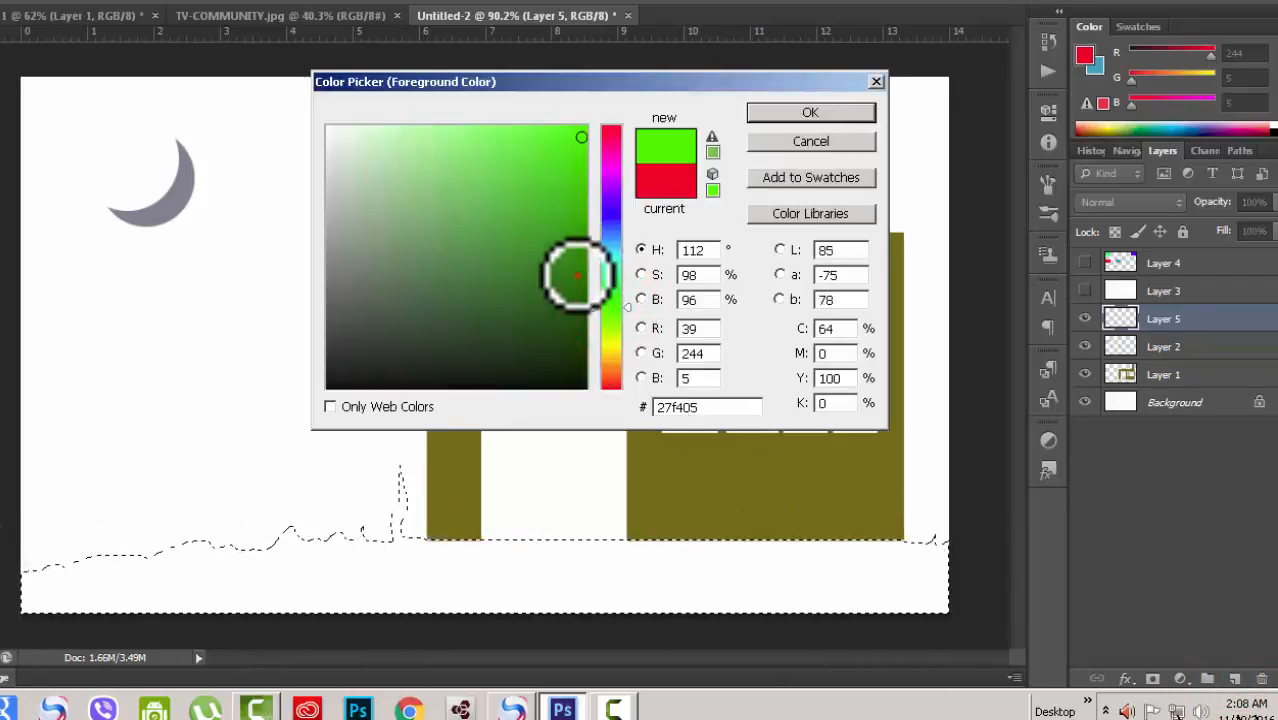
{"action": "left_click", "coordinate": [577, 275]}
{"action": "left_click", "coordinate": [792, 113]}
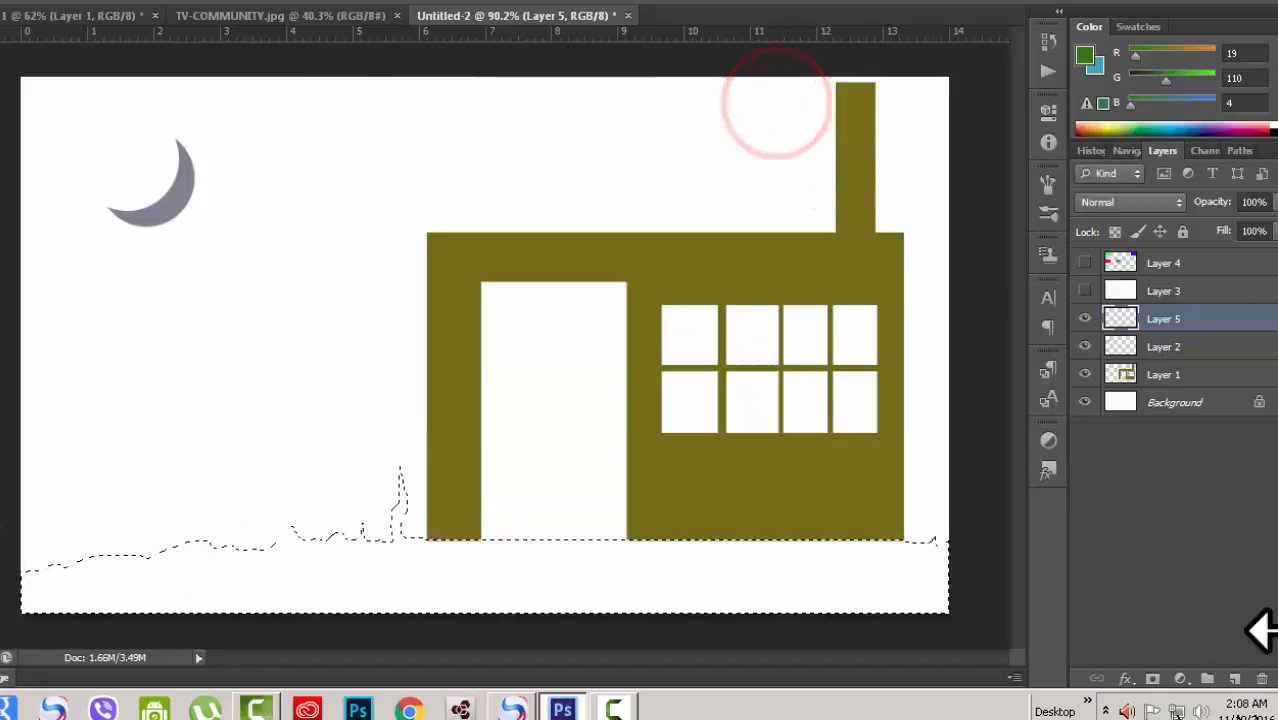
{"action": "key", "text": "alt+BackSpace"}
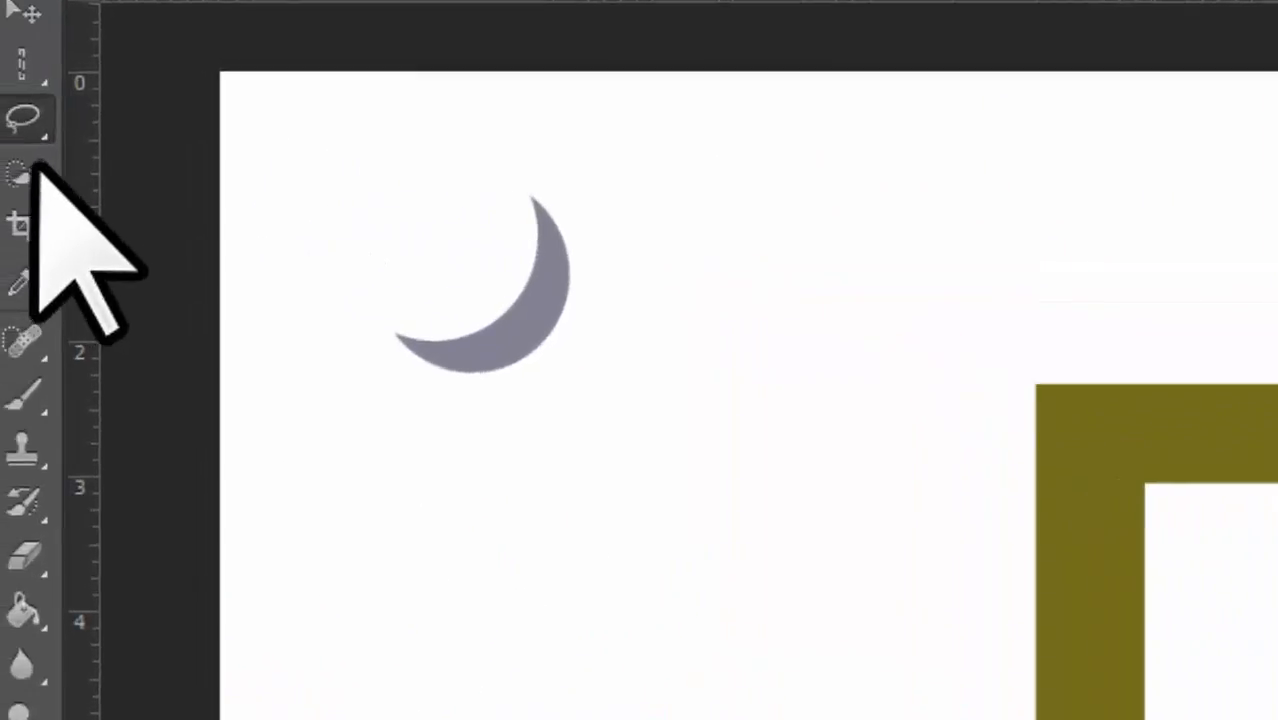
Step: Switch to the Polygonal Lasso Tool and click out a self-crossing polygon outline in the sky, then abandon it
{"action": "left_click", "coordinate": [60, 128]}
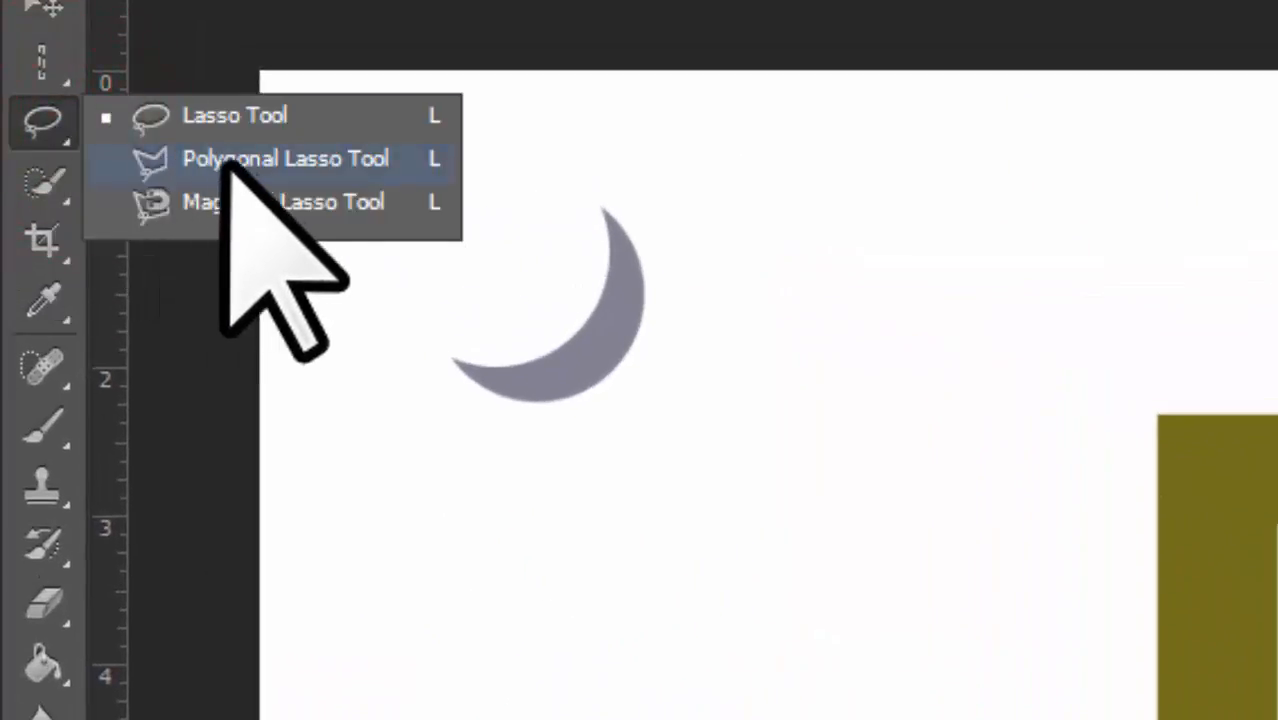
{"action": "left_click", "coordinate": [230, 158]}
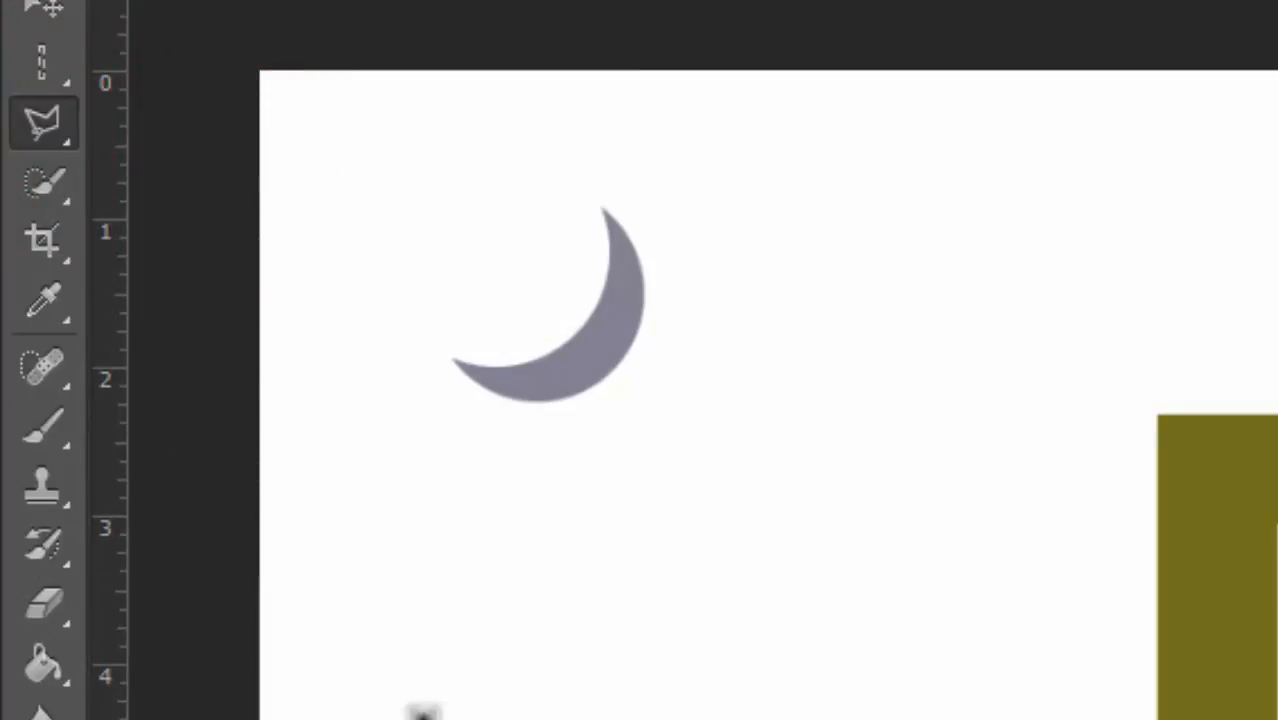
{"action": "left_click", "coordinate": [463, 655]}
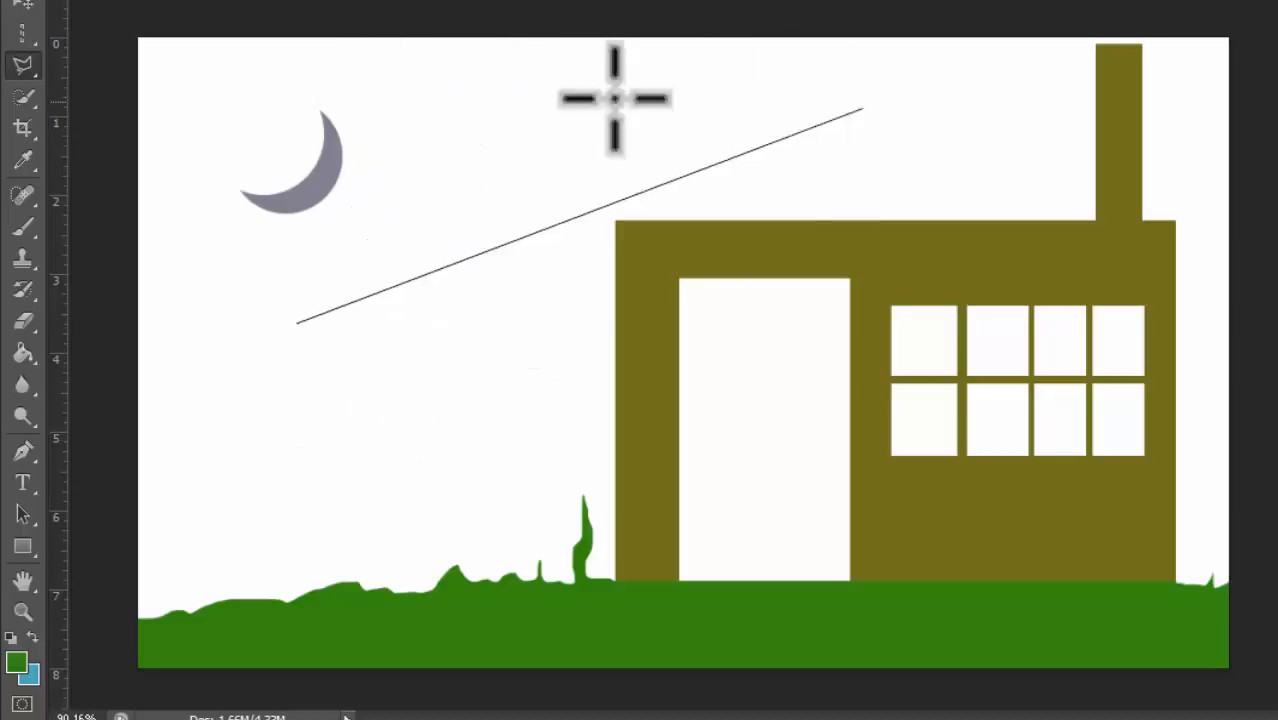
{"action": "left_click", "coordinate": [228, 488]}
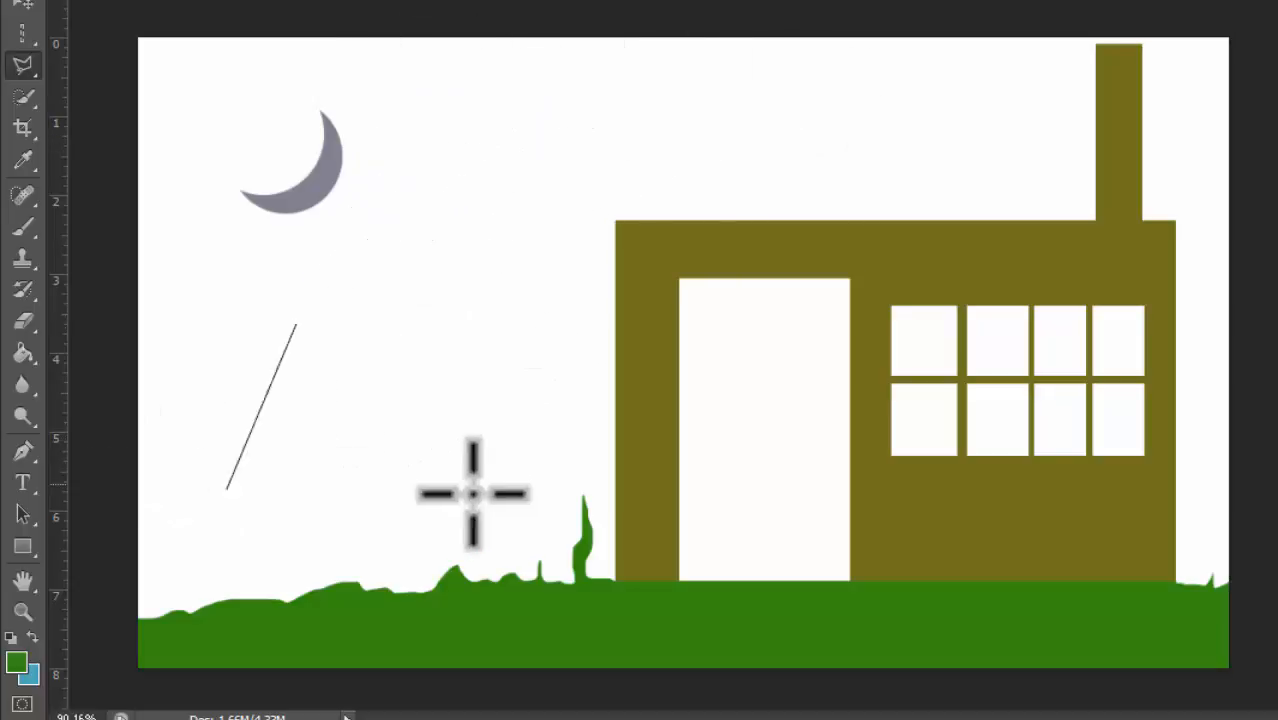
{"action": "left_click", "coordinate": [375, 304]}
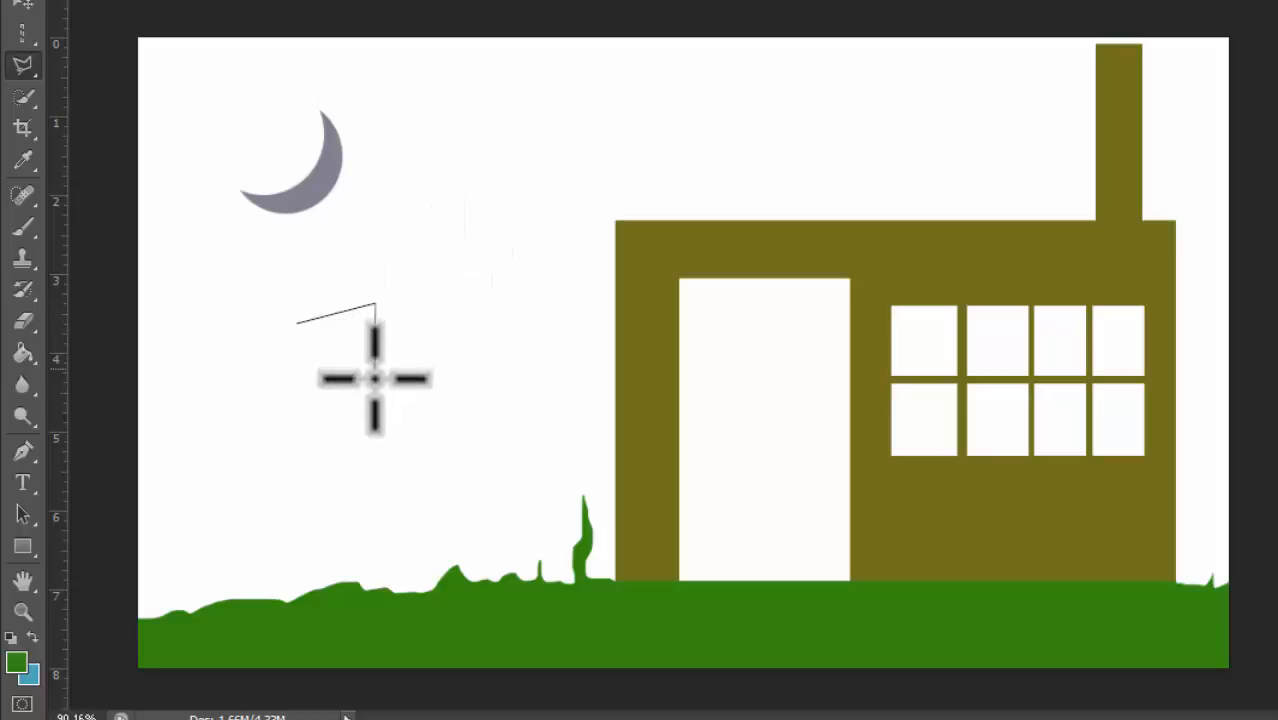
{"action": "left_click", "coordinate": [430, 385]}
{"action": "left_click", "coordinate": [282, 484]}
{"action": "left_click", "coordinate": [268, 393]}
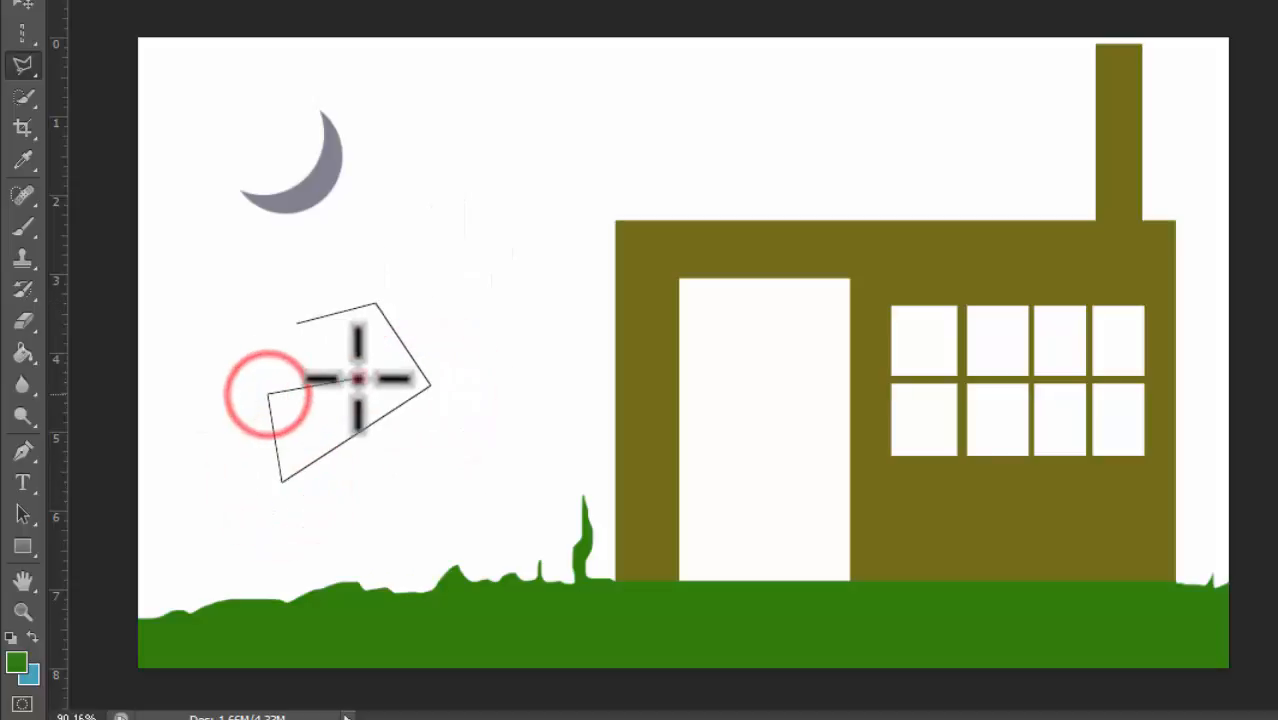
{"action": "left_click", "coordinate": [358, 378]}
{"action": "left_click", "coordinate": [288, 318]}
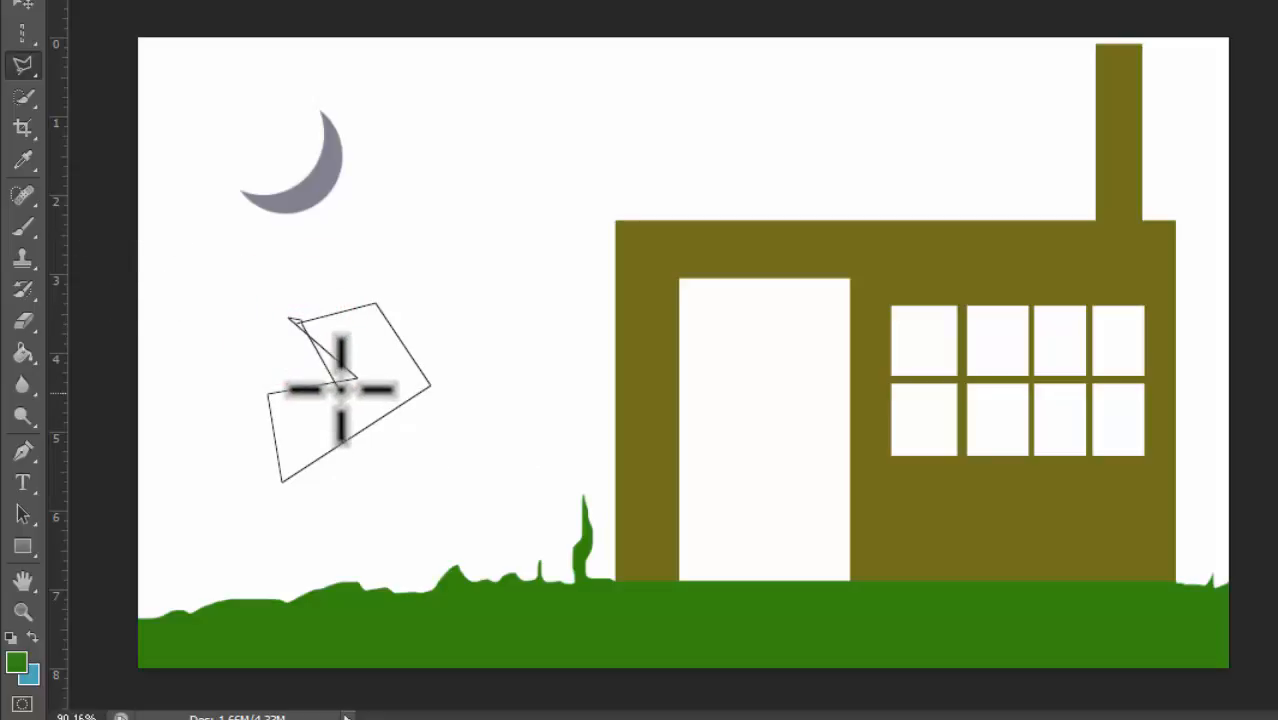
{"action": "left_click", "coordinate": [288, 318]}
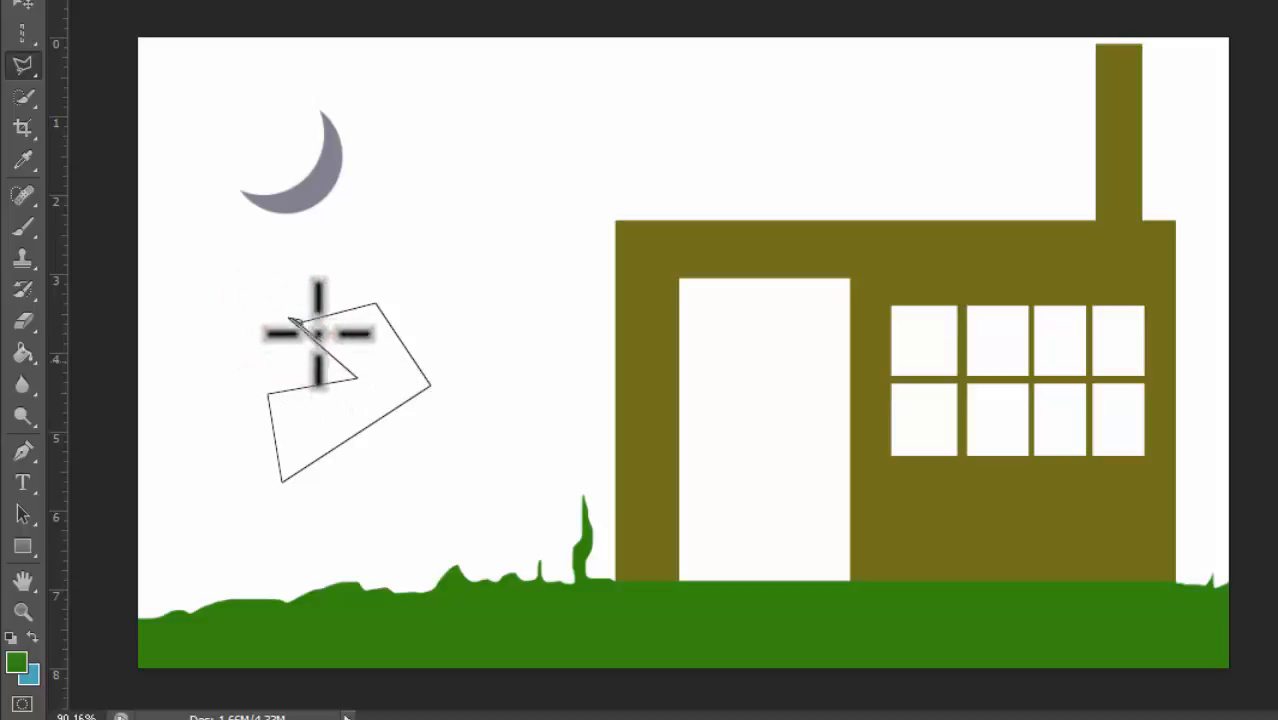
{"action": "left_click", "coordinate": [288, 318]}
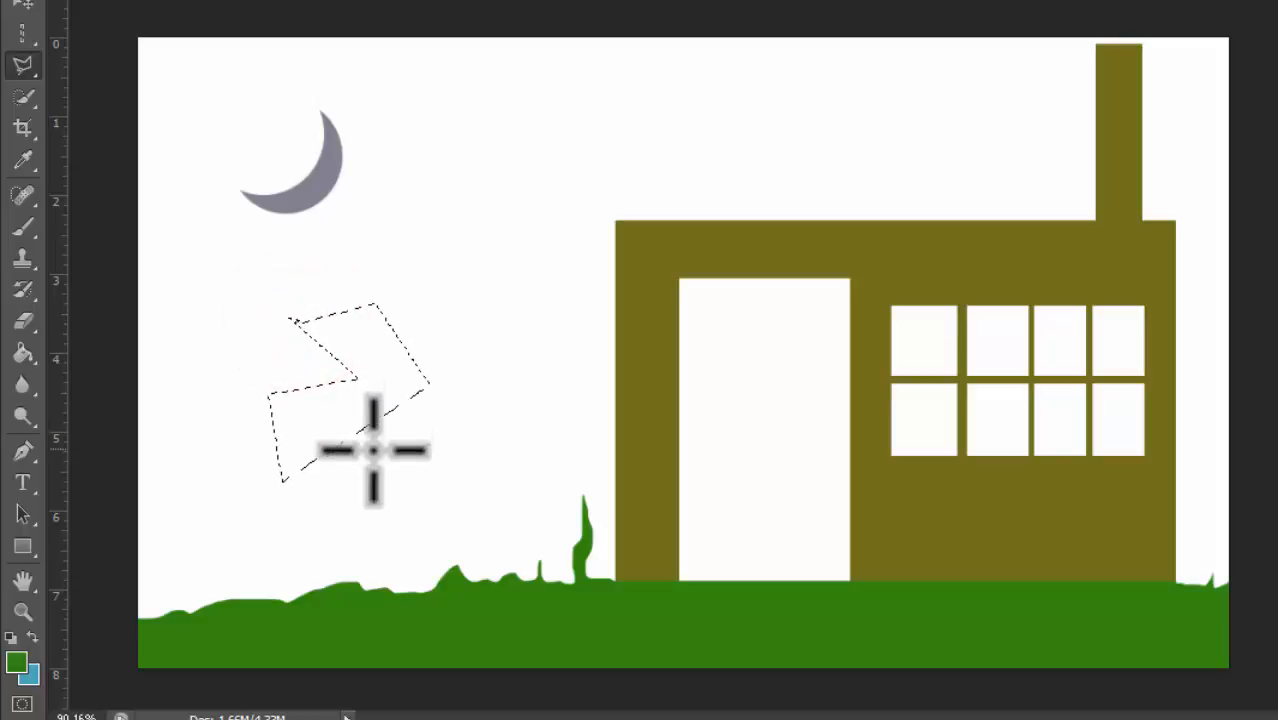
Step: Click out a four-corner polygonal selection in the sky, close it, then deselect it
{"action": "left_click", "coordinate": [298, 357]}
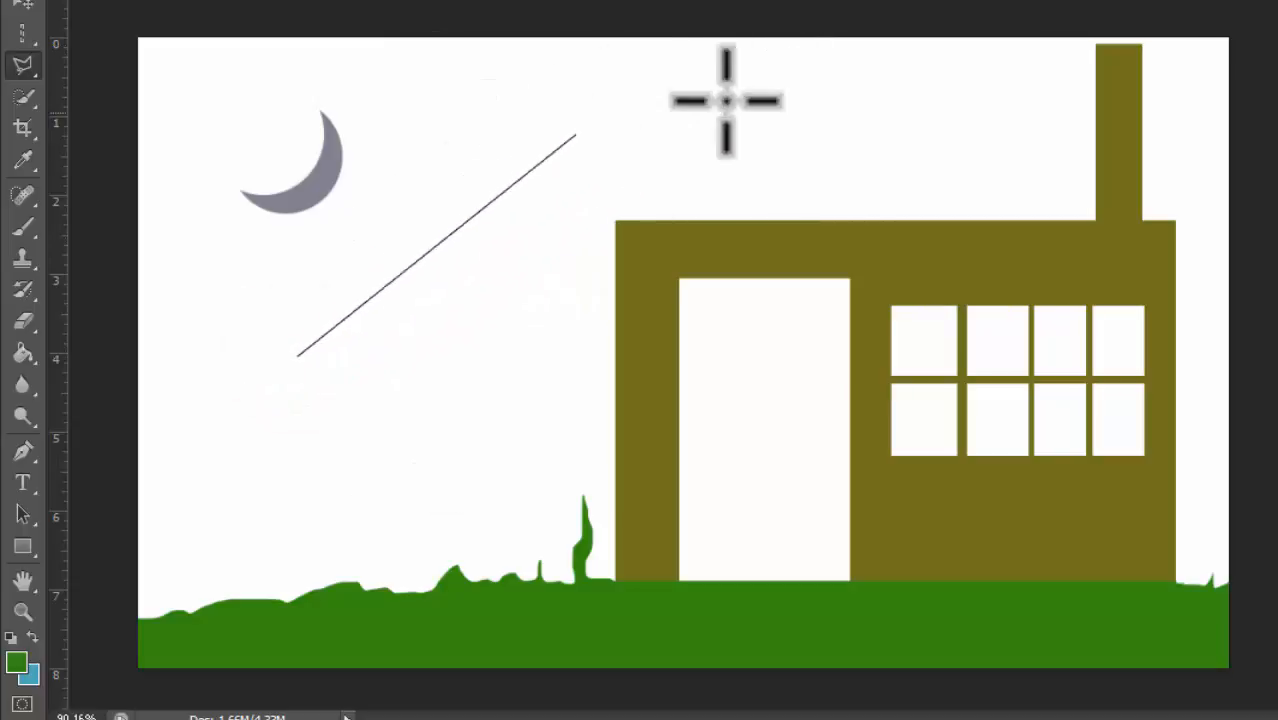
{"action": "left_click", "coordinate": [433, 104]}
{"action": "left_click", "coordinate": [832, 117]}
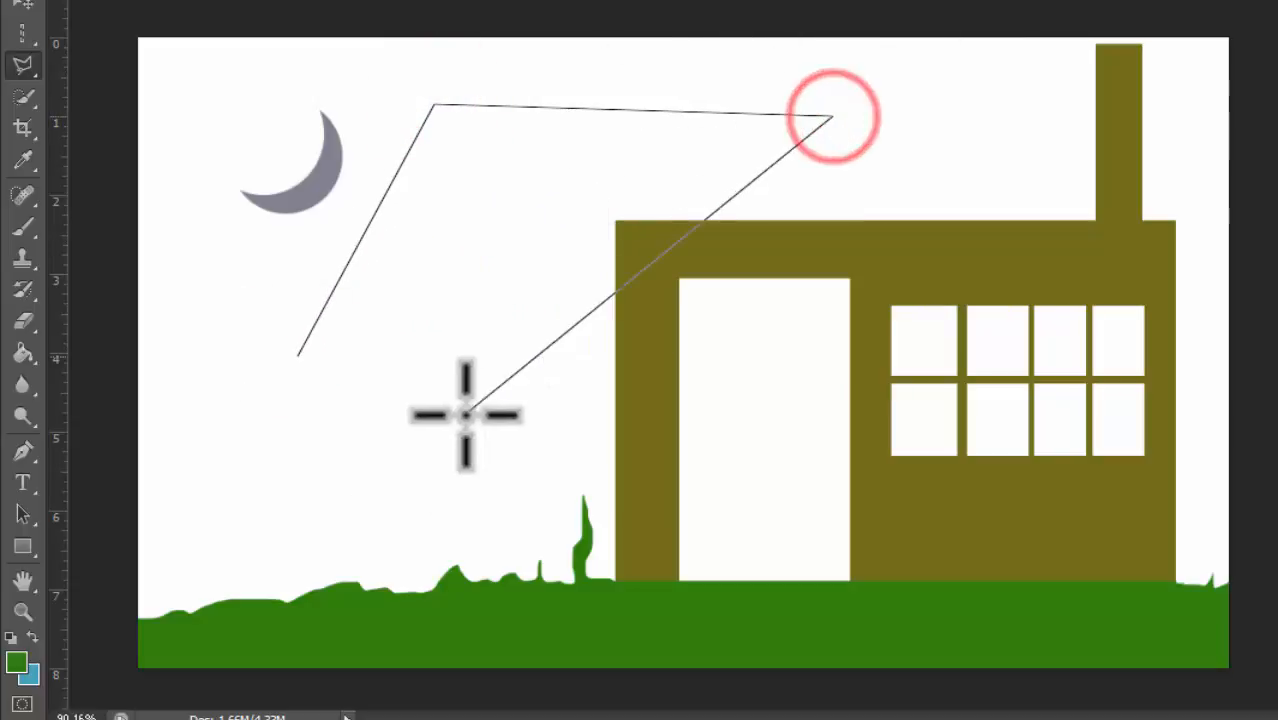
{"action": "left_click", "coordinate": [462, 412]}
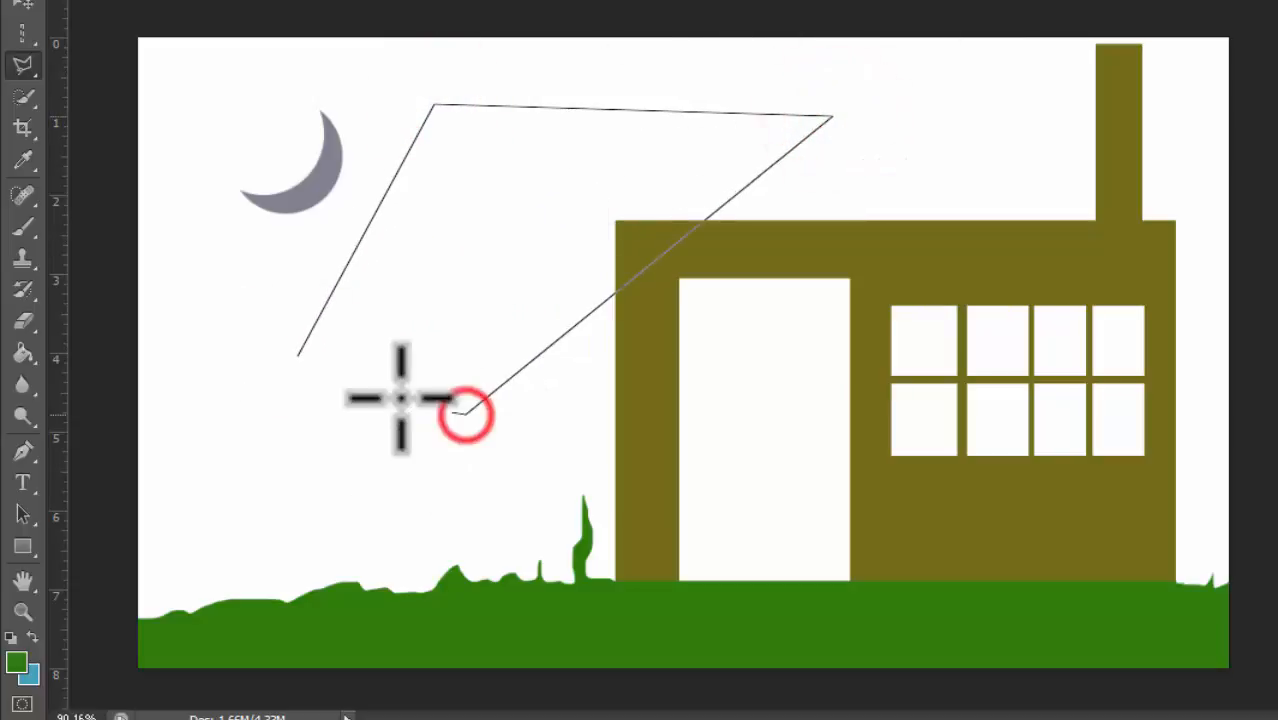
{"action": "left_click", "coordinate": [298, 355]}
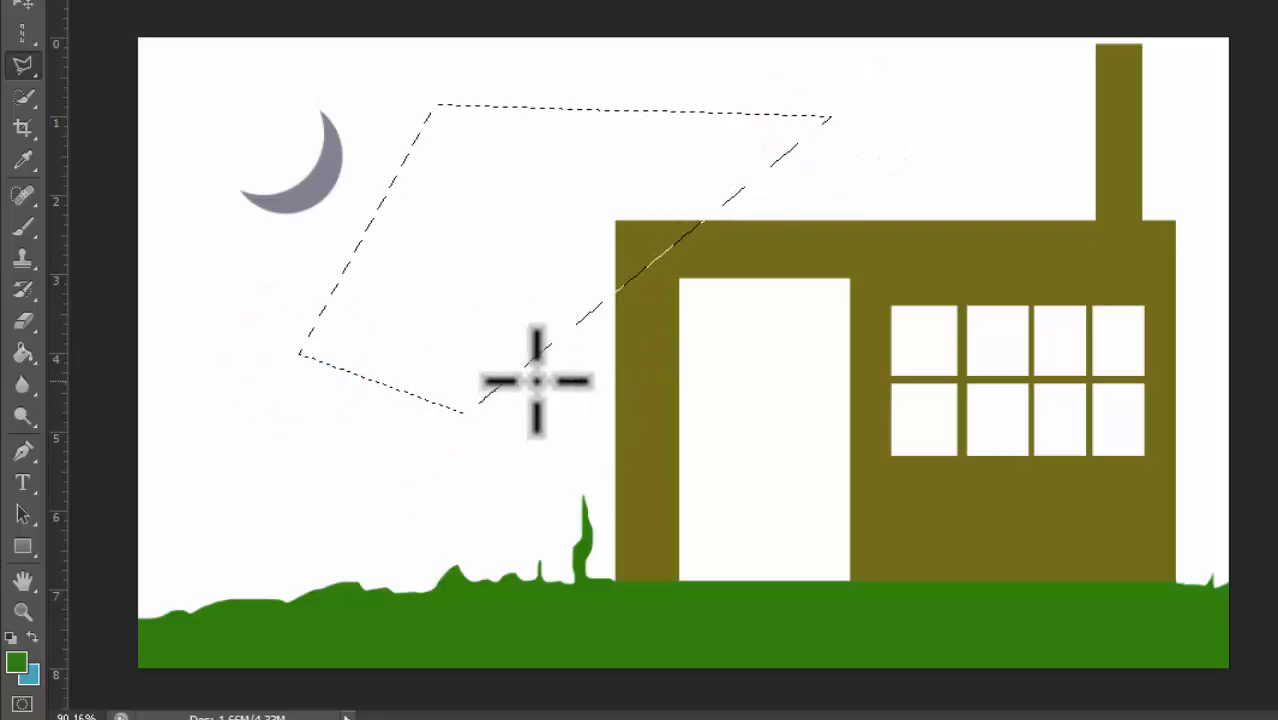
{"action": "key", "text": "ctrl+d"}
Step: With the Polygonal Lasso Tool, select a triangular roof shape sitting on top of the building's upper edge
{"action": "left_click", "coordinate": [26, 66]}
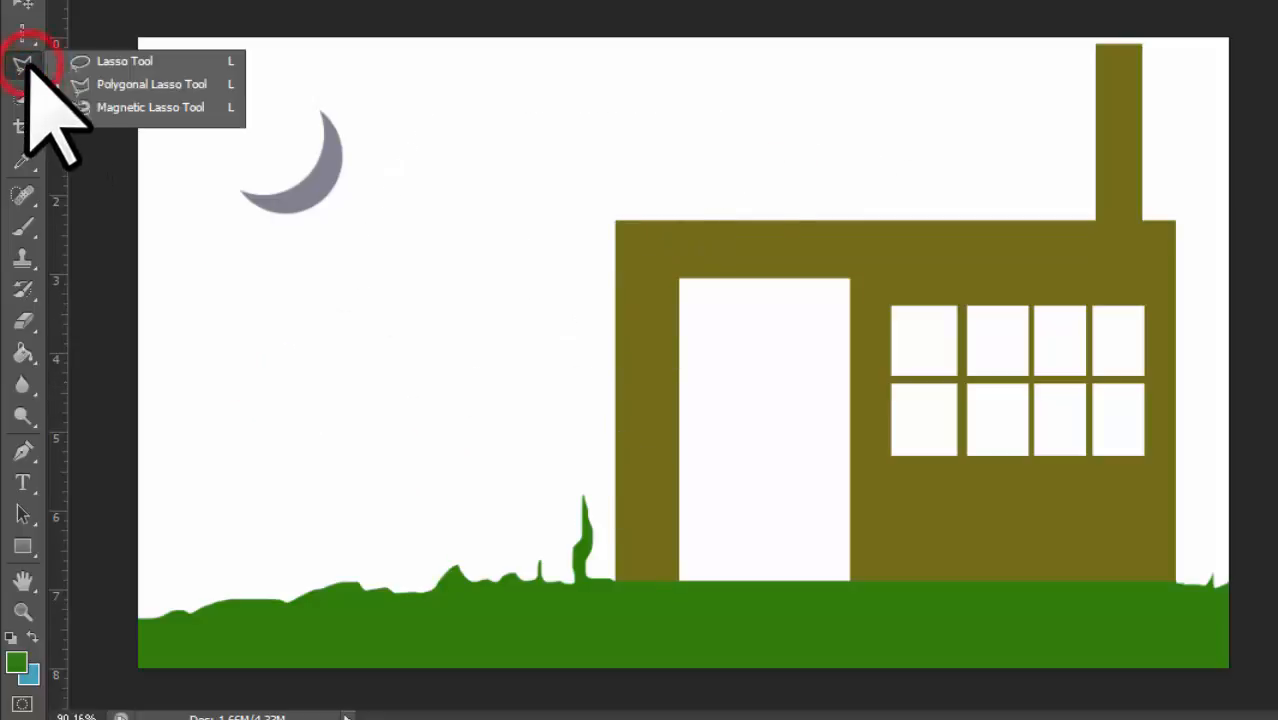
{"action": "left_click", "coordinate": [137, 84]}
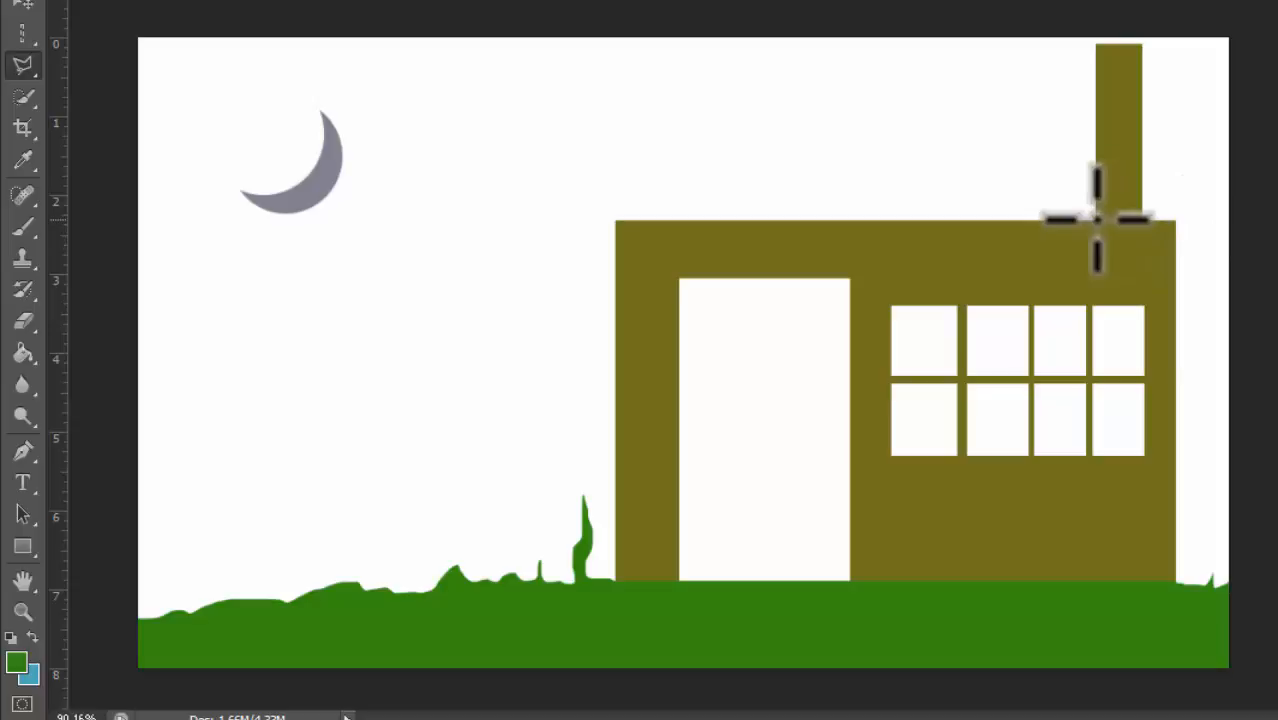
{"action": "scroll", "coordinate": [1124, 312], "scroll_direction": "up", "scroll_amount": 2}
{"action": "scroll", "coordinate": [1268, 368], "scroll_direction": "up", "scroll_amount": 2}
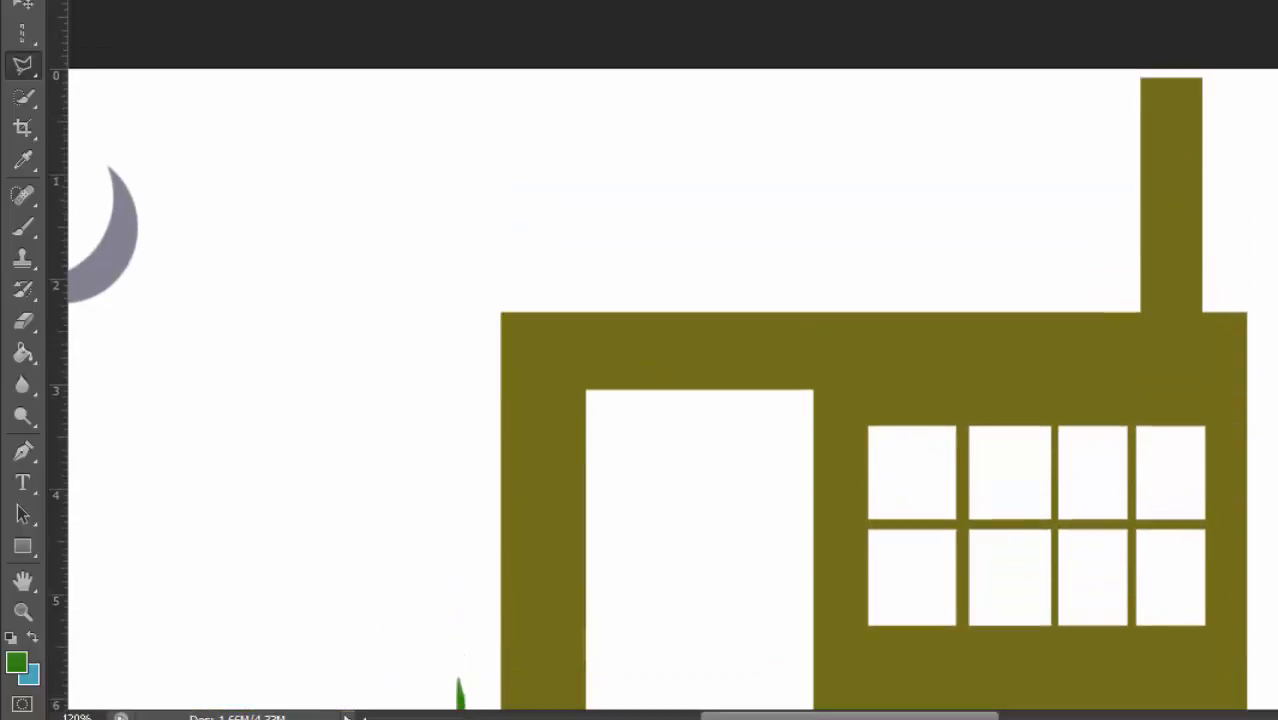
{"action": "scroll", "coordinate": [1150, 338], "scroll_direction": "up", "scroll_amount": 1}
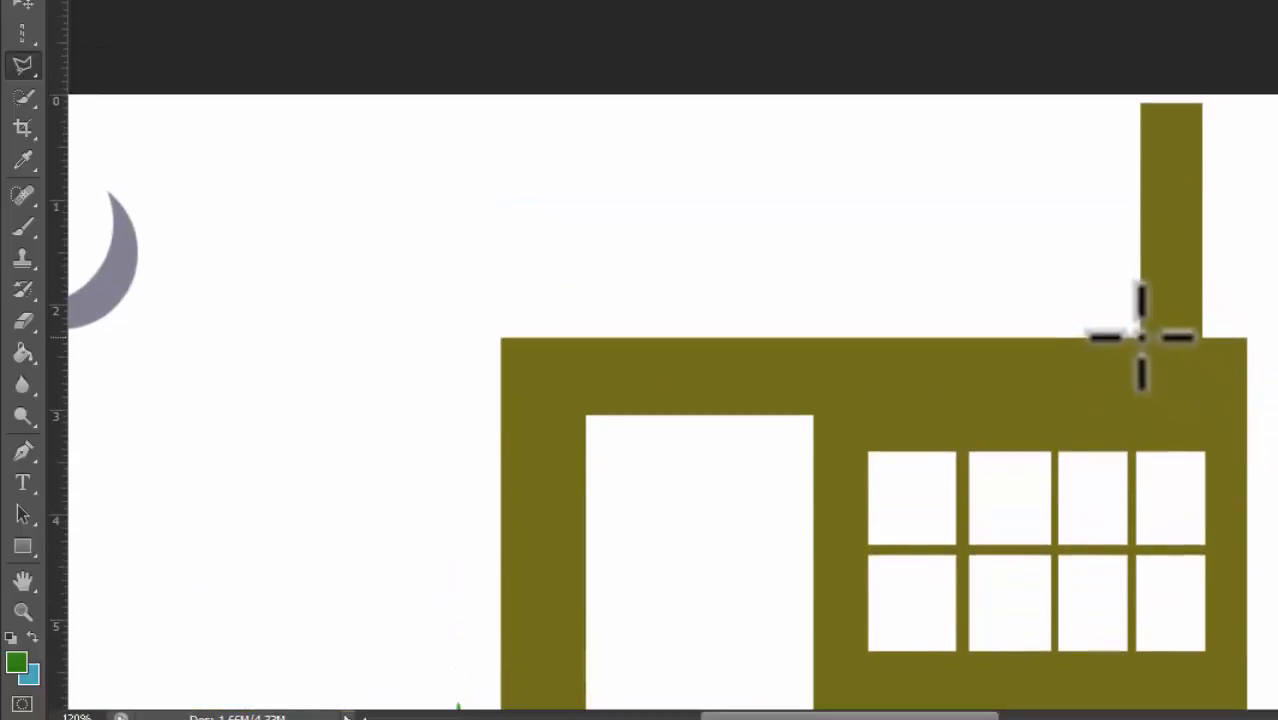
{"action": "left_click", "coordinate": [1138, 337]}
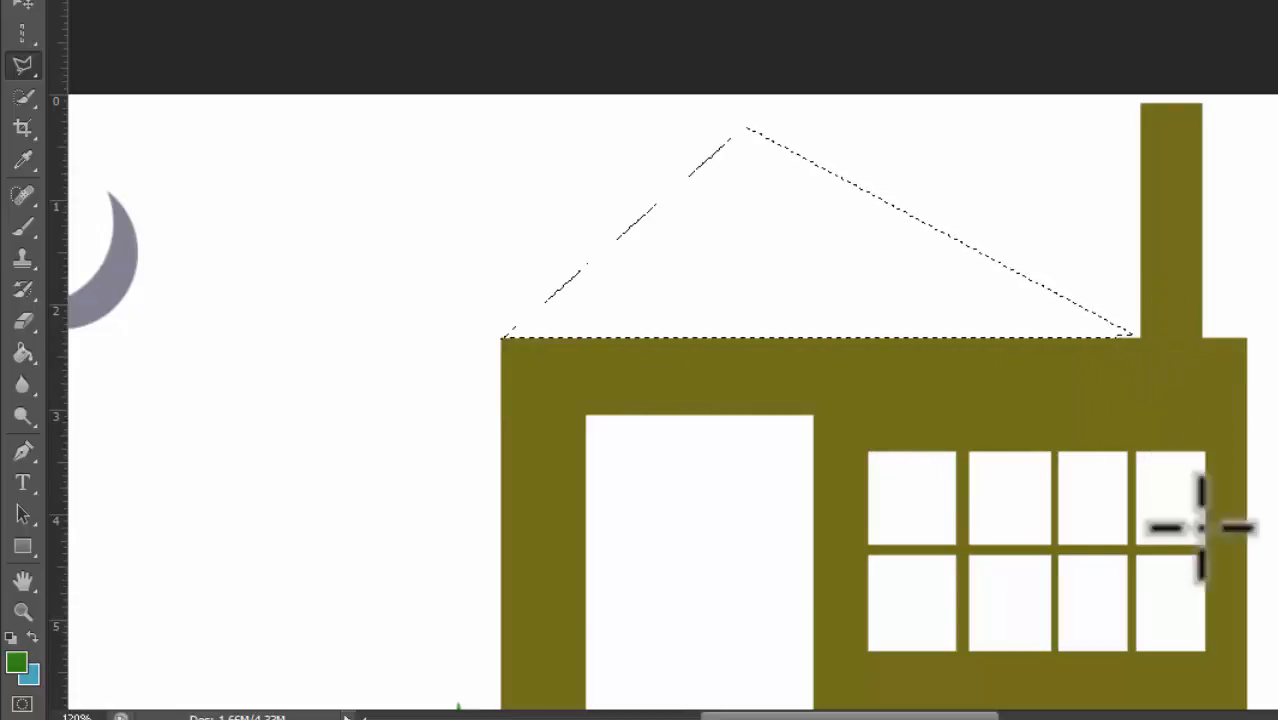
Step: Fill the roof selection with a brown foreground colour (R 110, G 34, B 4), then deselect
{"action": "left_click", "coordinate": [17, 662]}
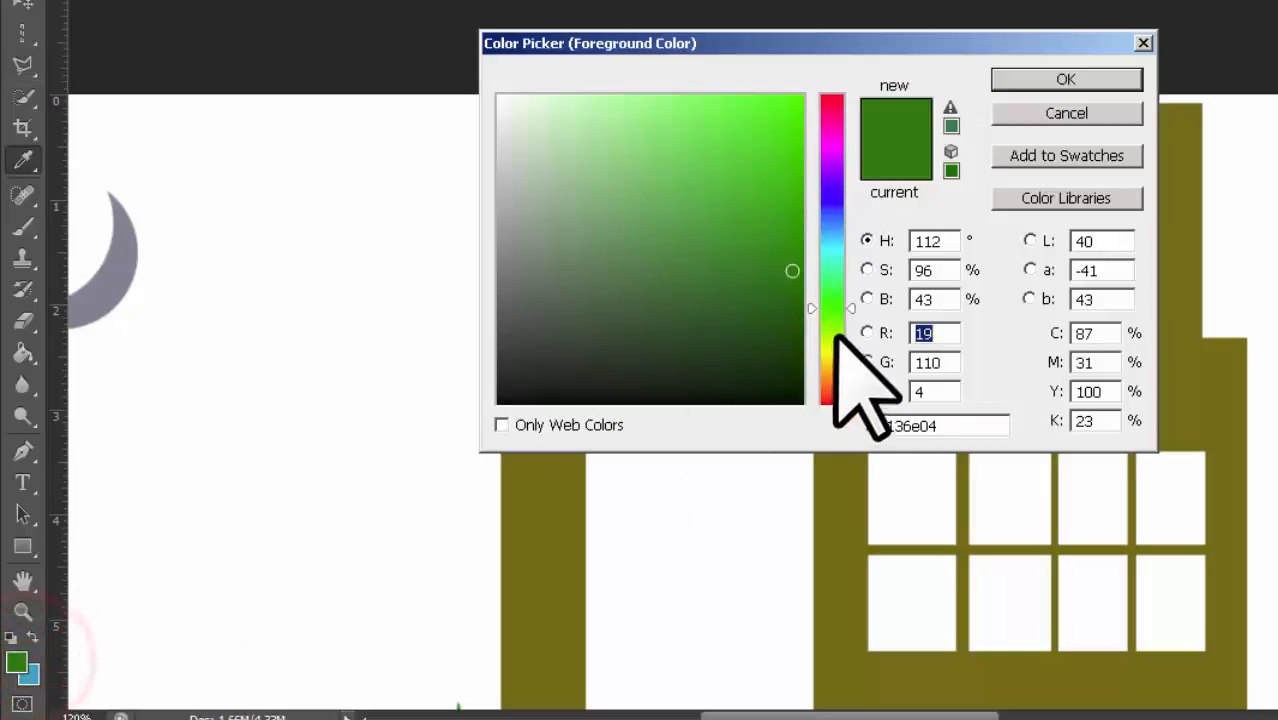
{"action": "left_click", "coordinate": [830, 390]}
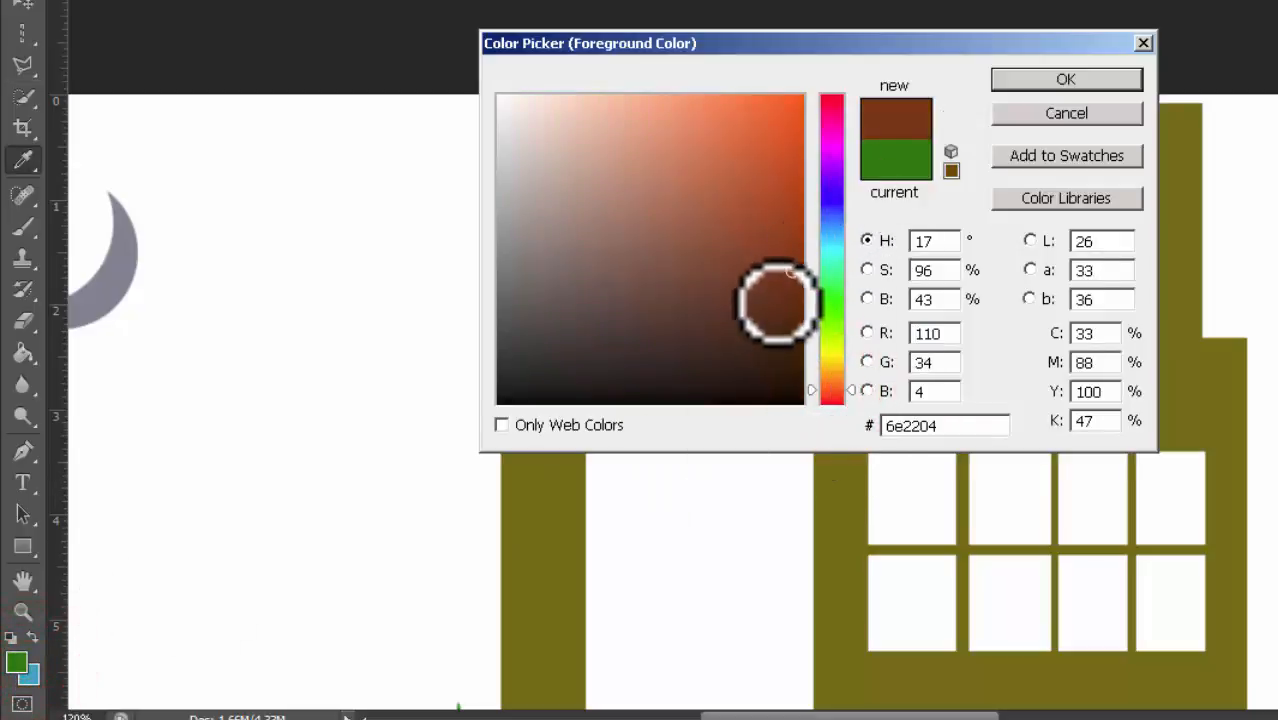
{"action": "left_click", "coordinate": [1038, 80]}
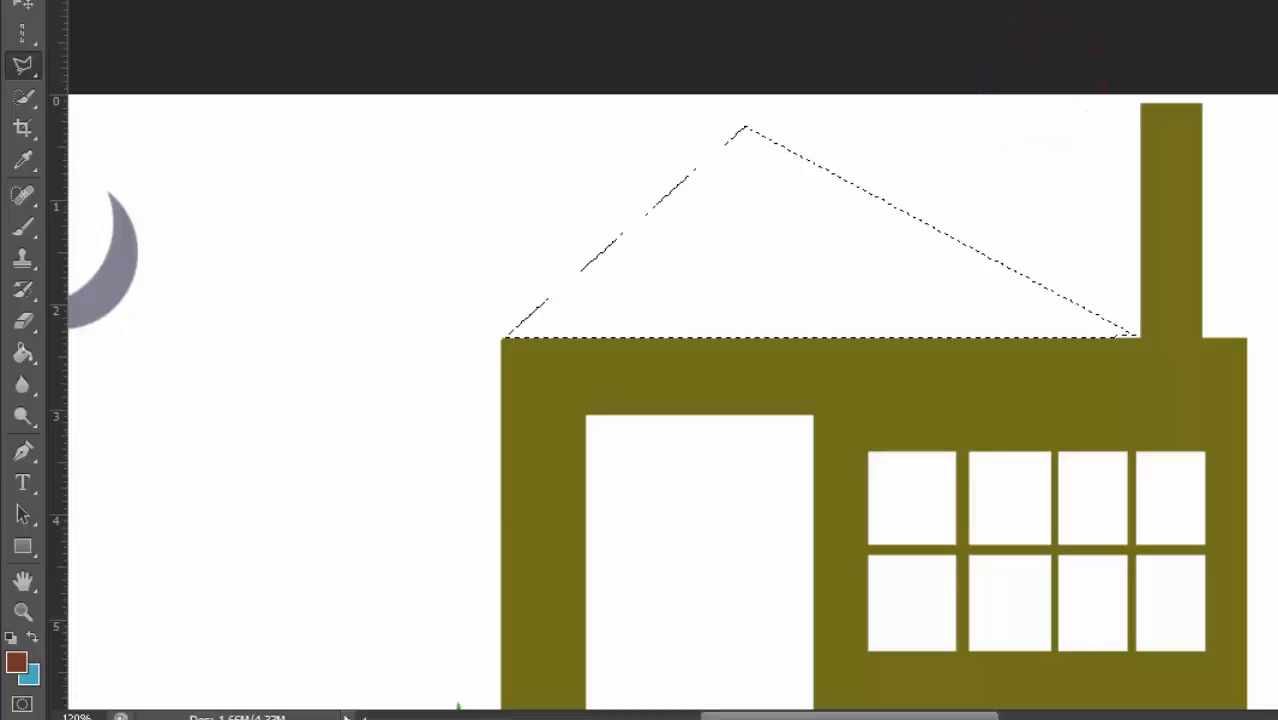
{"action": "key", "text": "alt+BackSpace"}
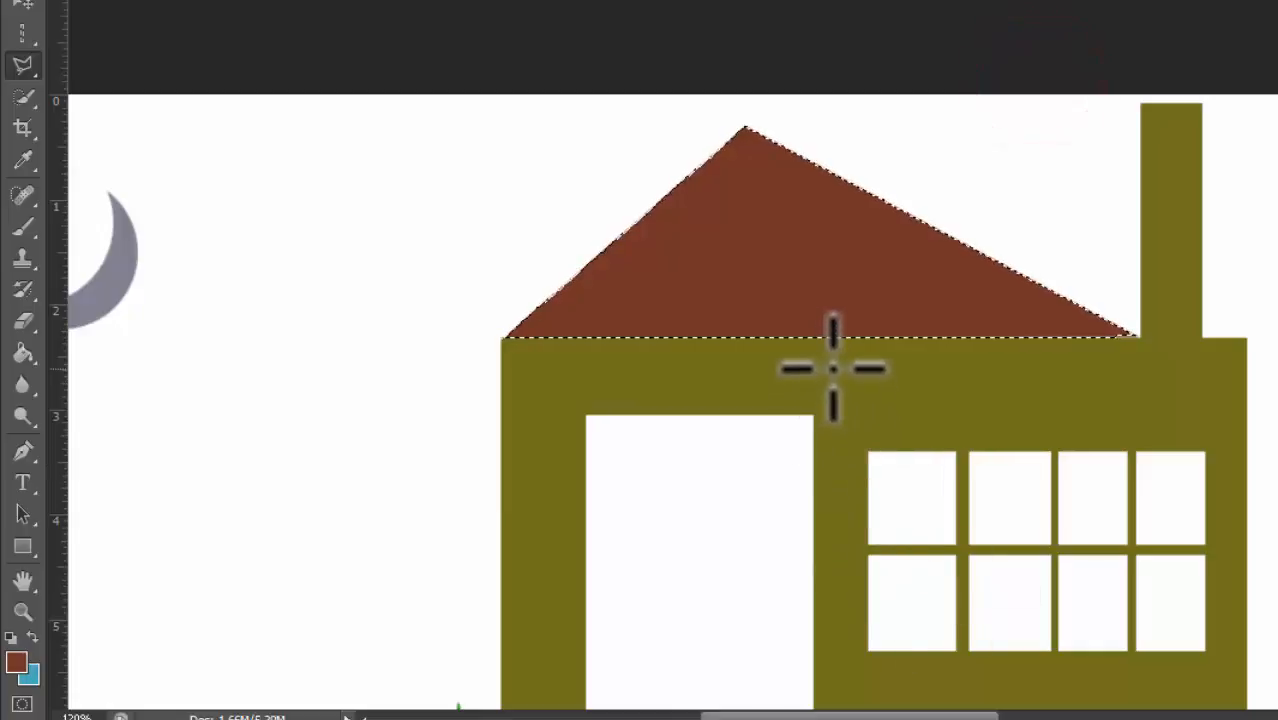
{"action": "key", "text": "ctrl+d"}
Step: Click out a notched five-sided polygonal selection in the sky, close it, then deselect it
{"action": "scroll", "coordinate": [736, 422], "scroll_direction": "down", "scroll_amount": 3}
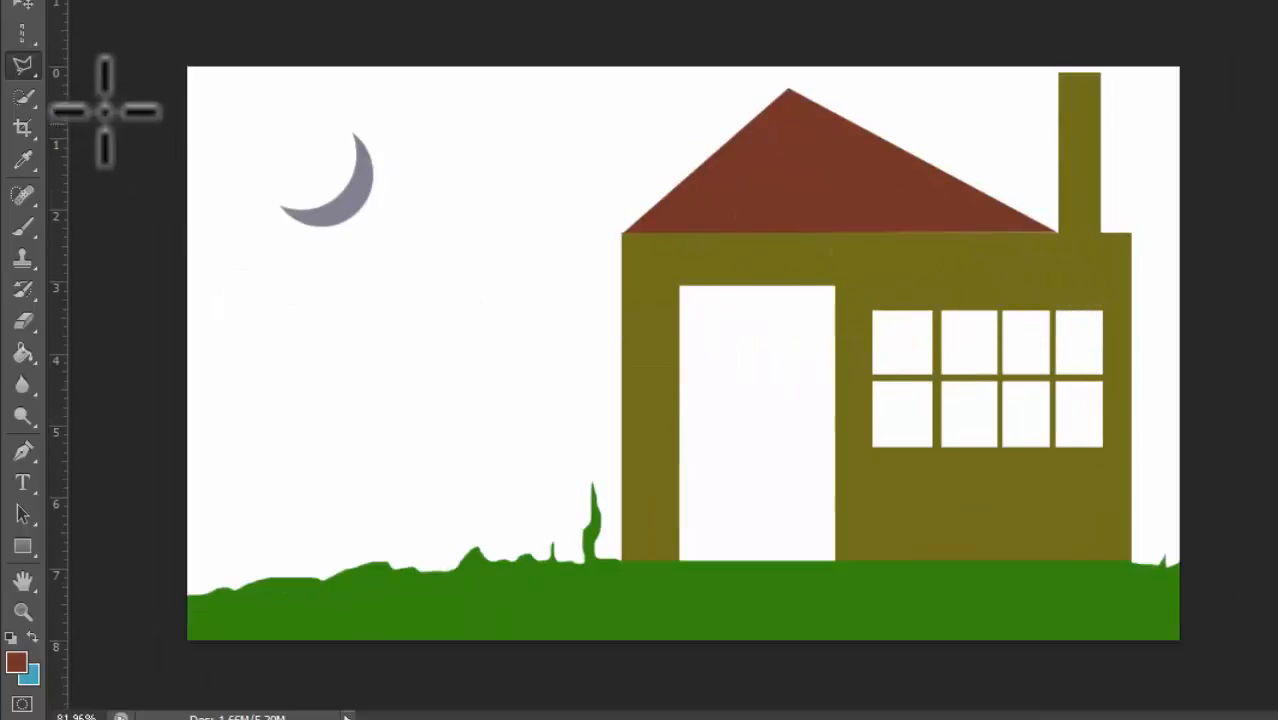
{"action": "left_click", "coordinate": [22, 66]}
{"action": "left_click", "coordinate": [114, 85]}
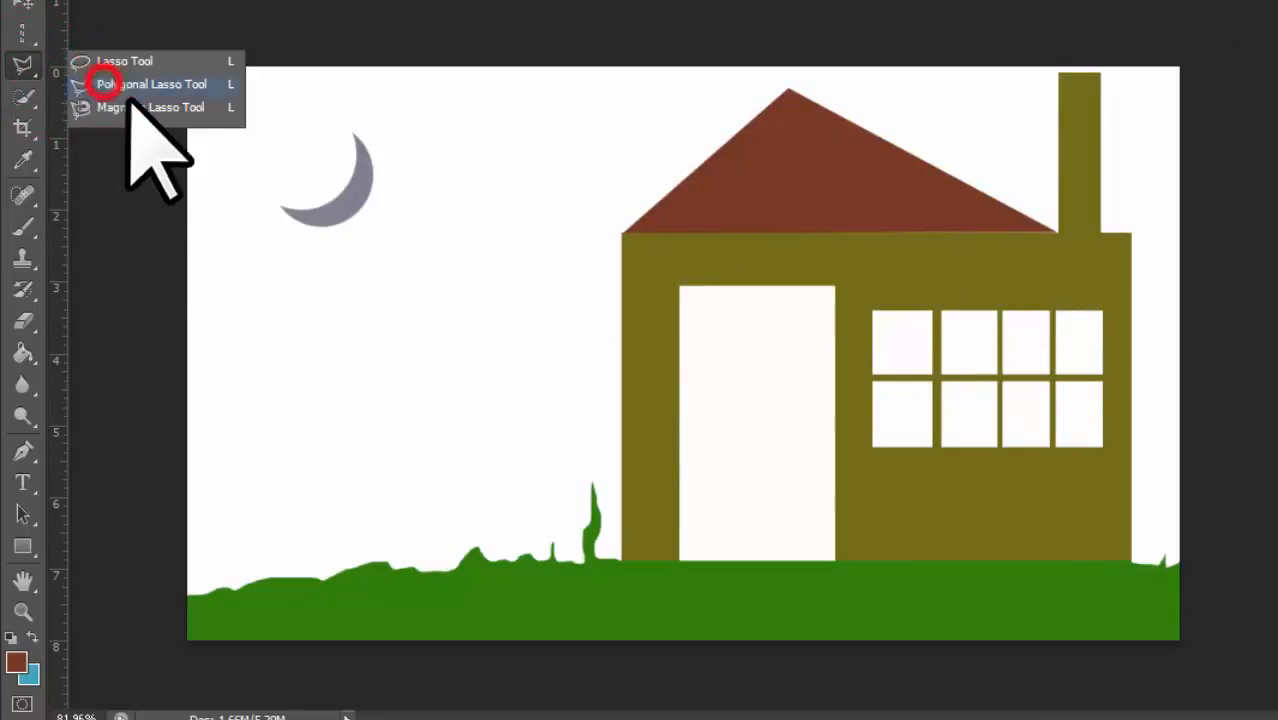
{"action": "left_click", "coordinate": [209, 369]}
{"action": "left_click", "coordinate": [340, 296]}
{"action": "left_click", "coordinate": [463, 368]}
{"action": "left_click", "coordinate": [400, 493]}
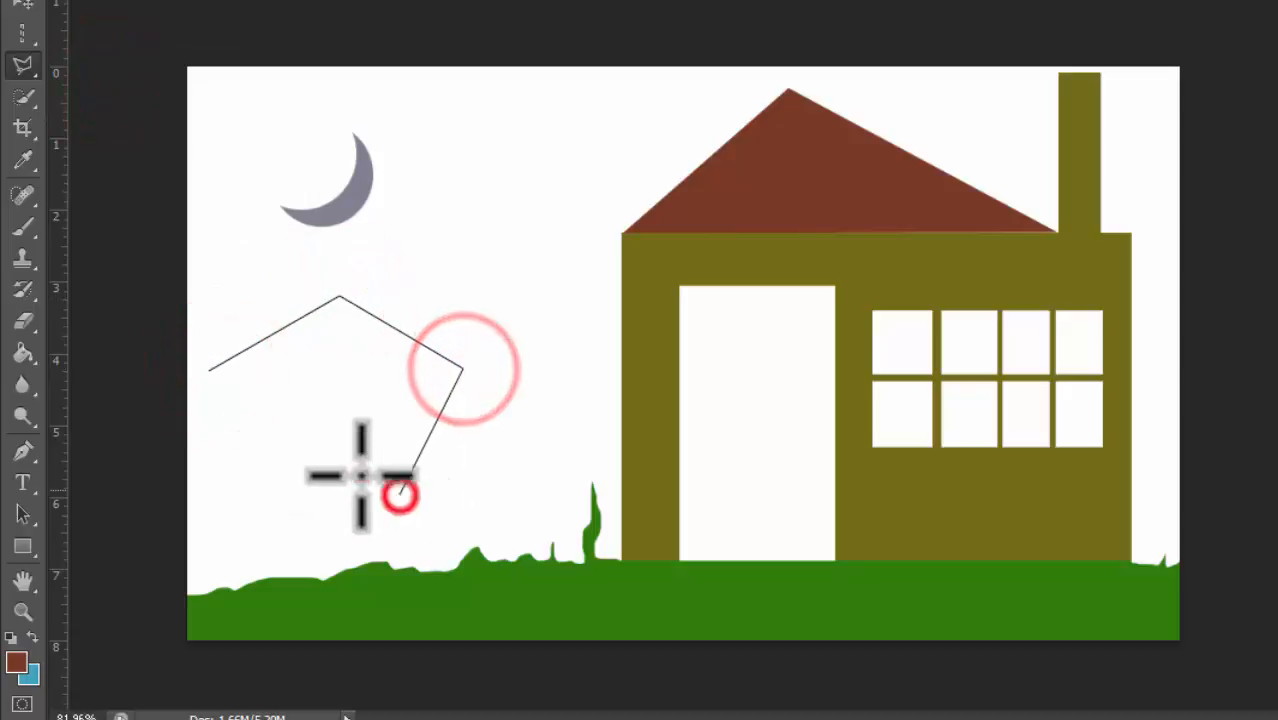
{"action": "left_click", "coordinate": [287, 454]}
{"action": "left_click", "coordinate": [300, 365]}
{"action": "left_click", "coordinate": [214, 366]}
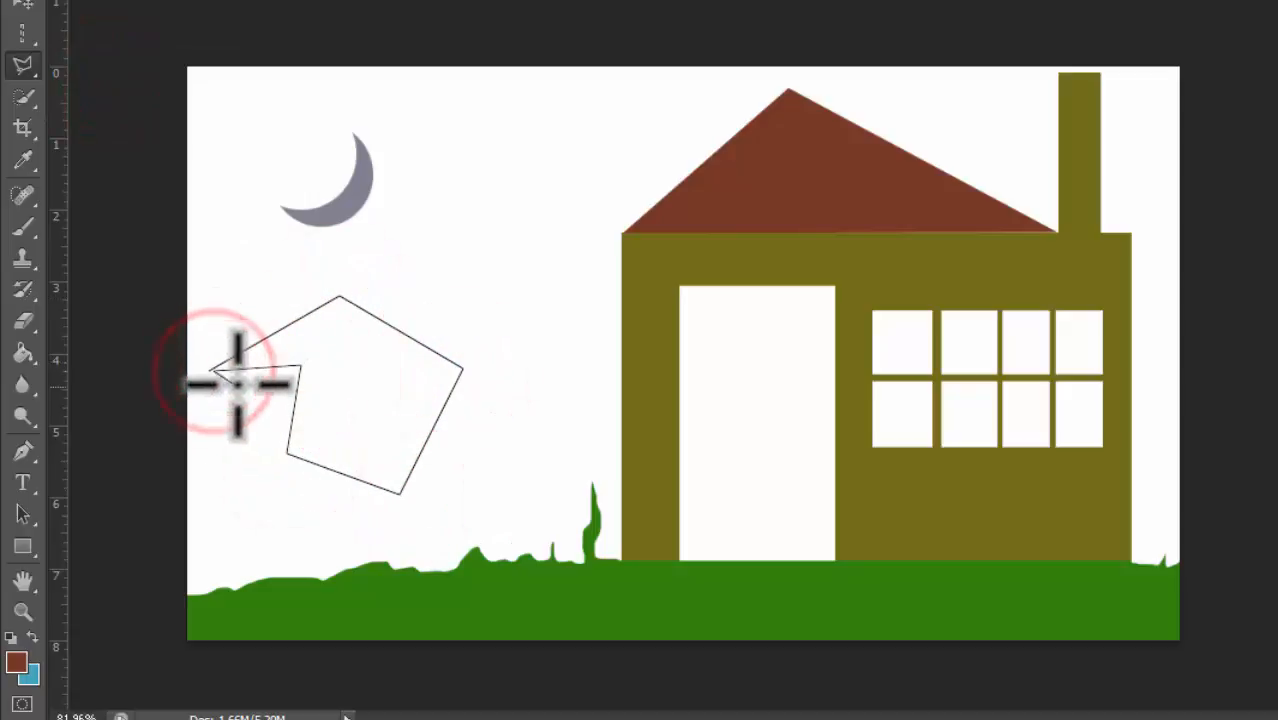
{"action": "left_click", "coordinate": [205, 369]}
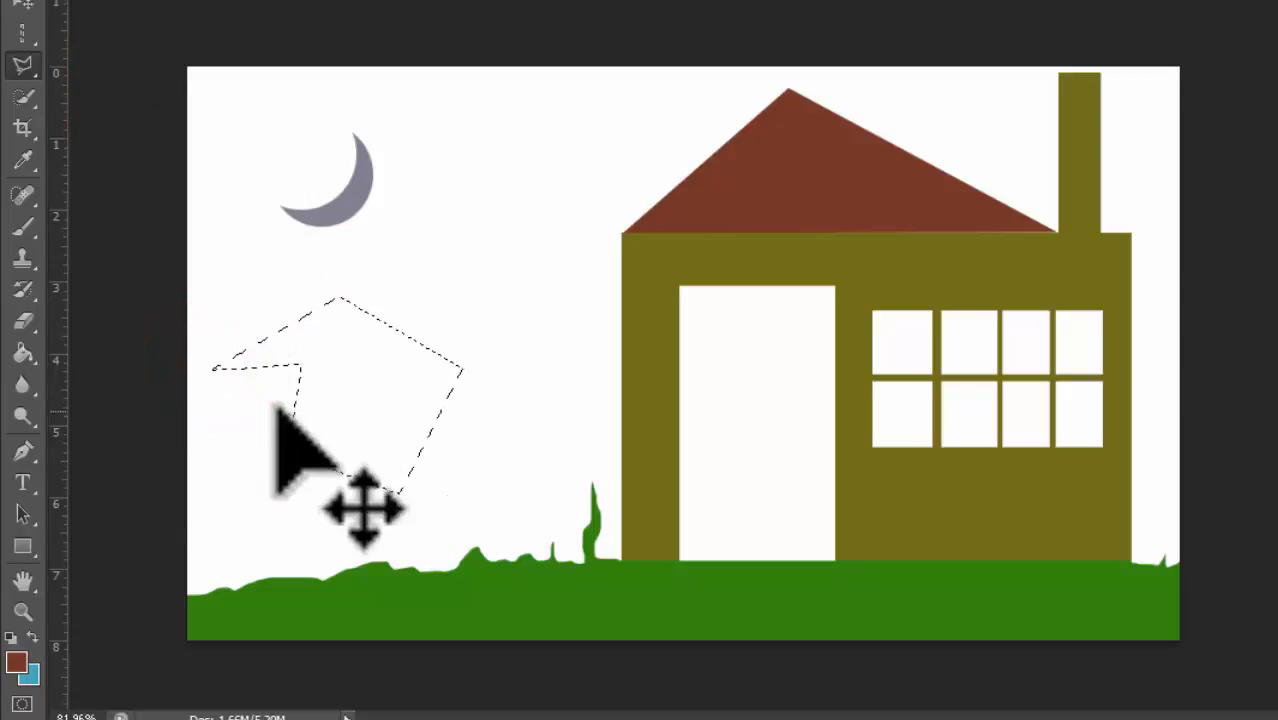
{"action": "key", "text": "ctrl+d"}
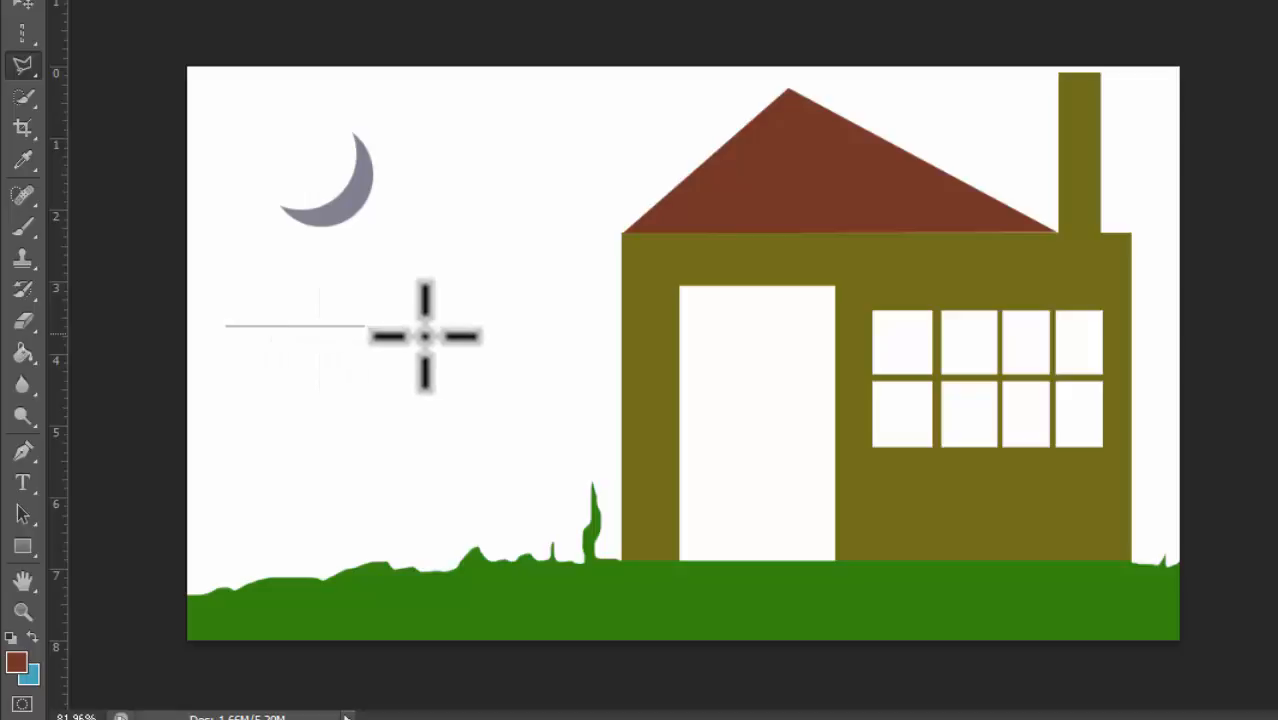
Step: Constrain a polygonal lasso outline to straight horizontal and vertical edges, forming a rectangle in the sky, then deselect it
{"action": "key", "text": "shift"}
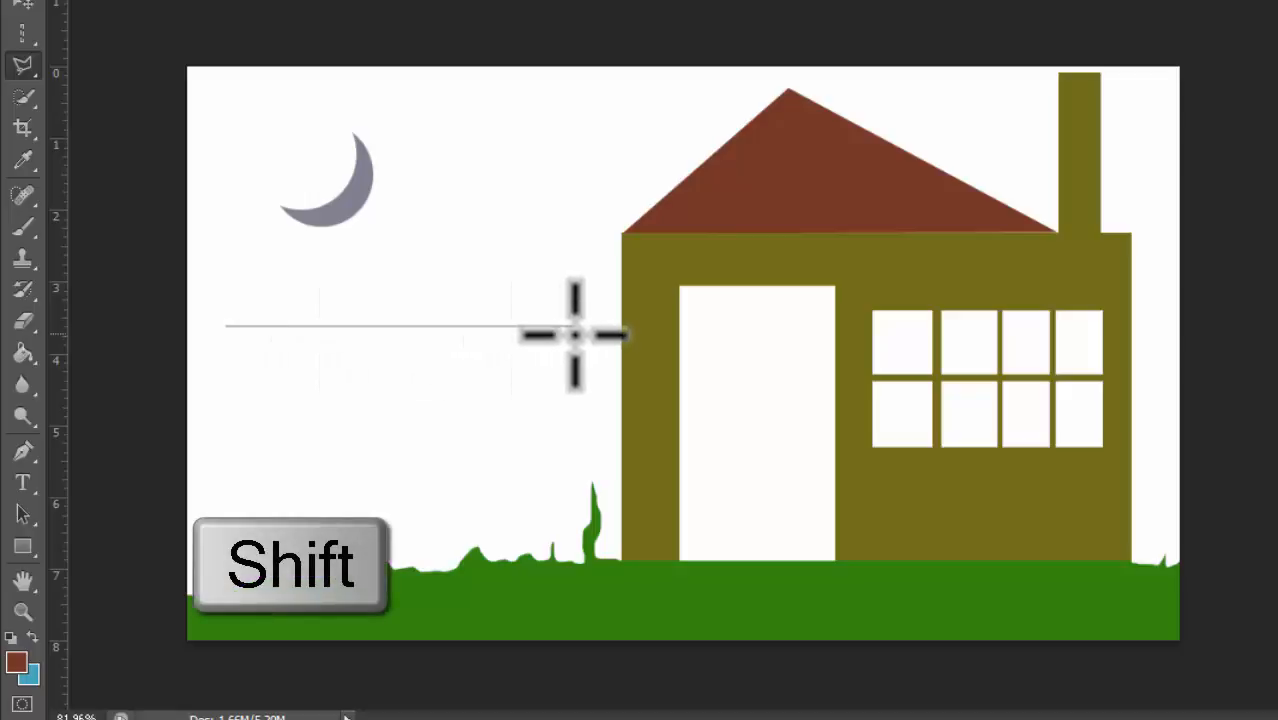
{"action": "left_click", "coordinate": [580, 332]}
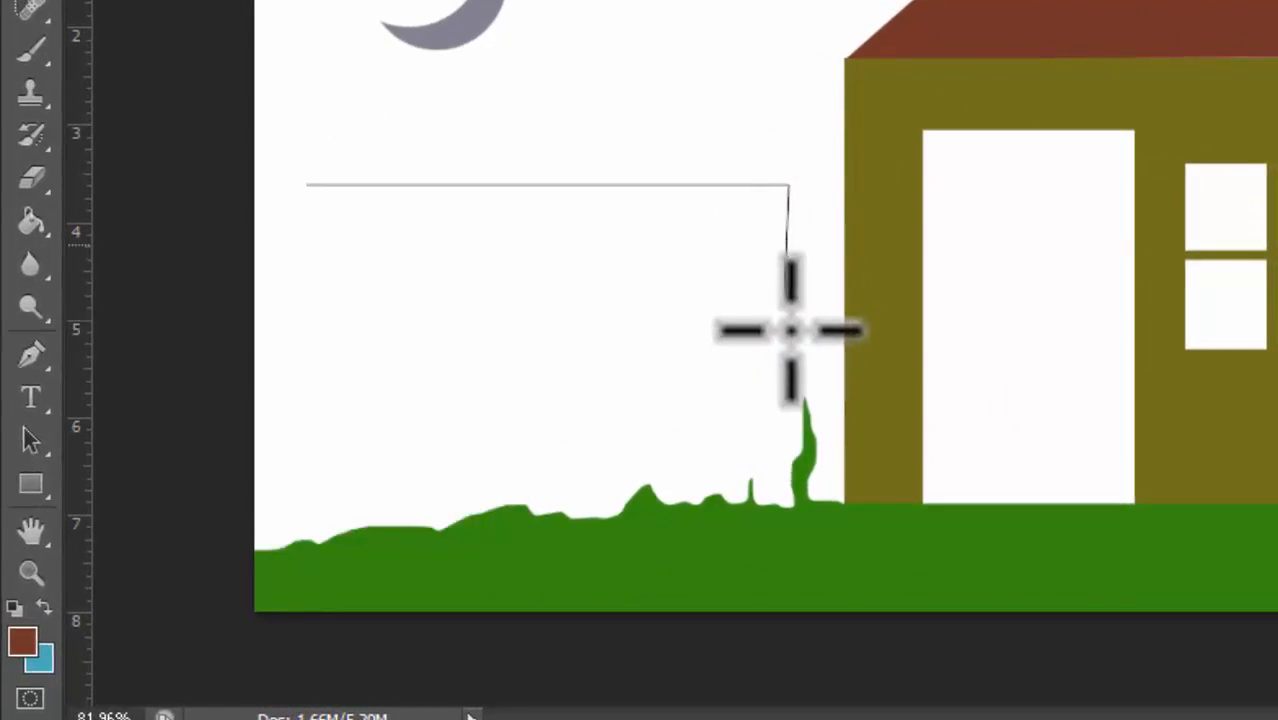
{"action": "left_click", "coordinate": [788, 388]}
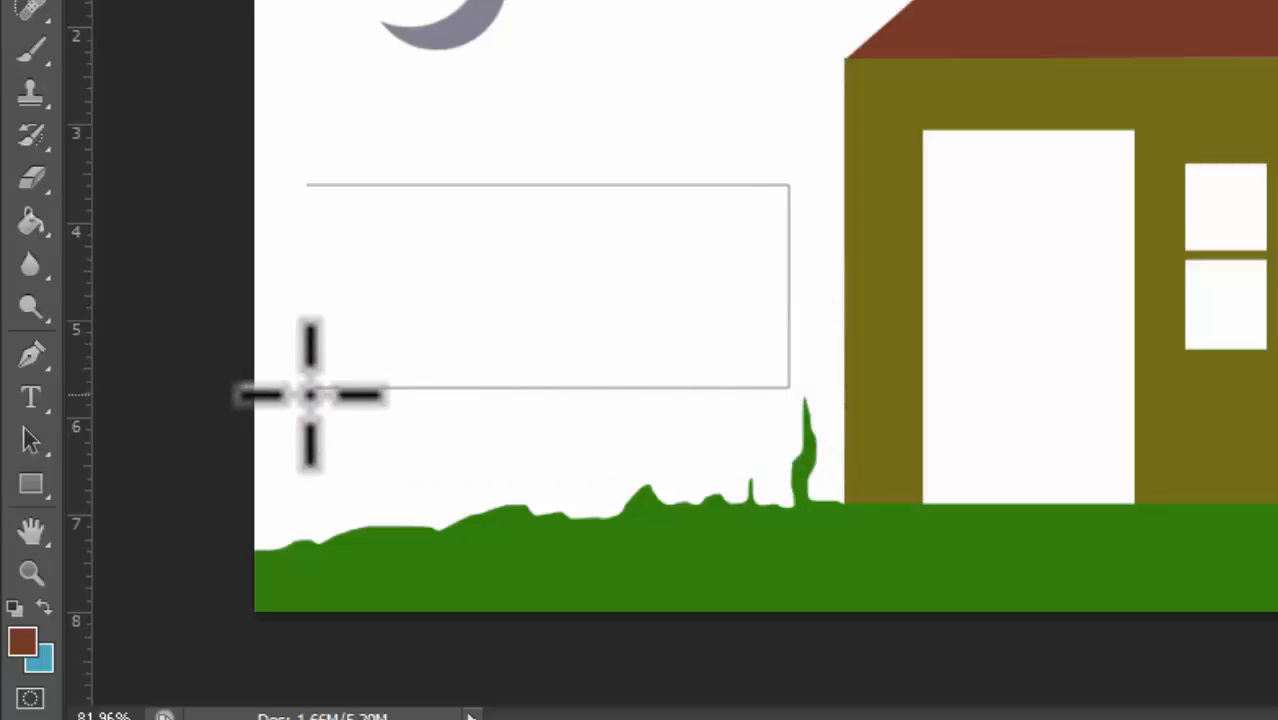
{"action": "left_click", "coordinate": [309, 388]}
{"action": "left_click", "coordinate": [320, 185]}
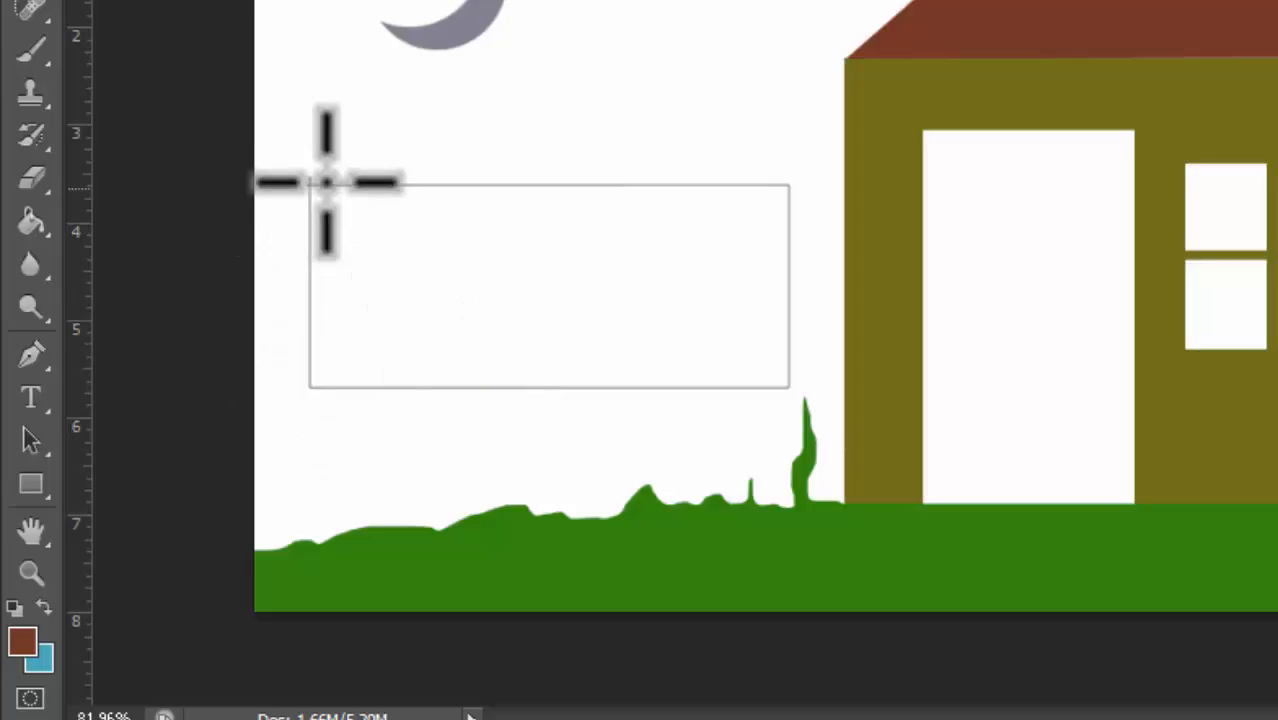
{"action": "left_click", "coordinate": [326, 185]}
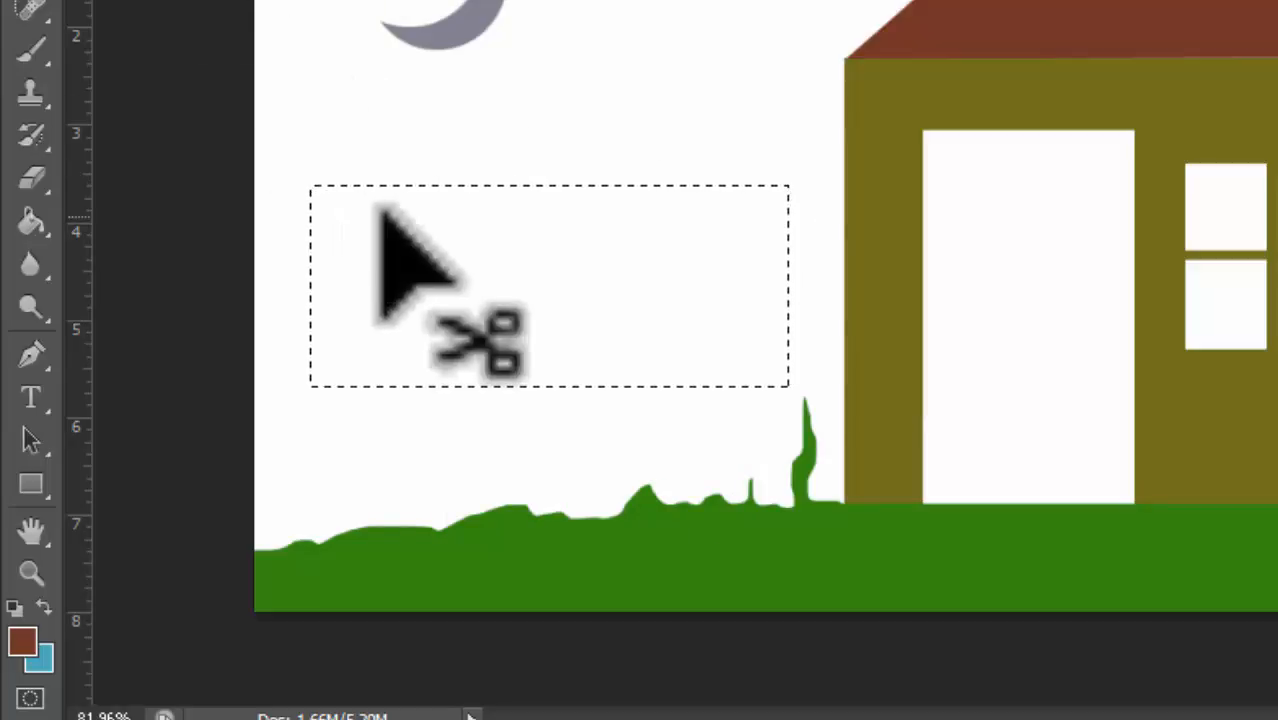
{"action": "key", "text": "ctrl+d"}
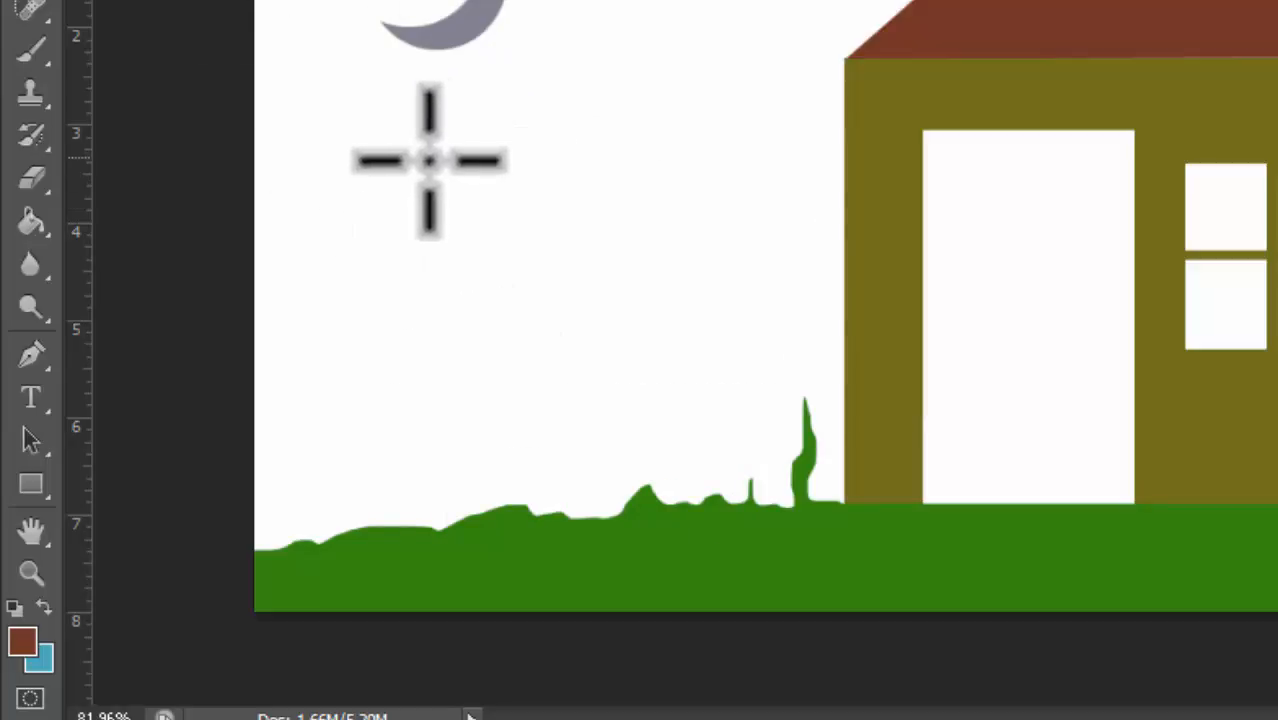
Step: Outline another straight-edged rectangular polygonal selection in the sky below the moon, close it, then deselect it
{"action": "left_click", "coordinate": [308, 114]}
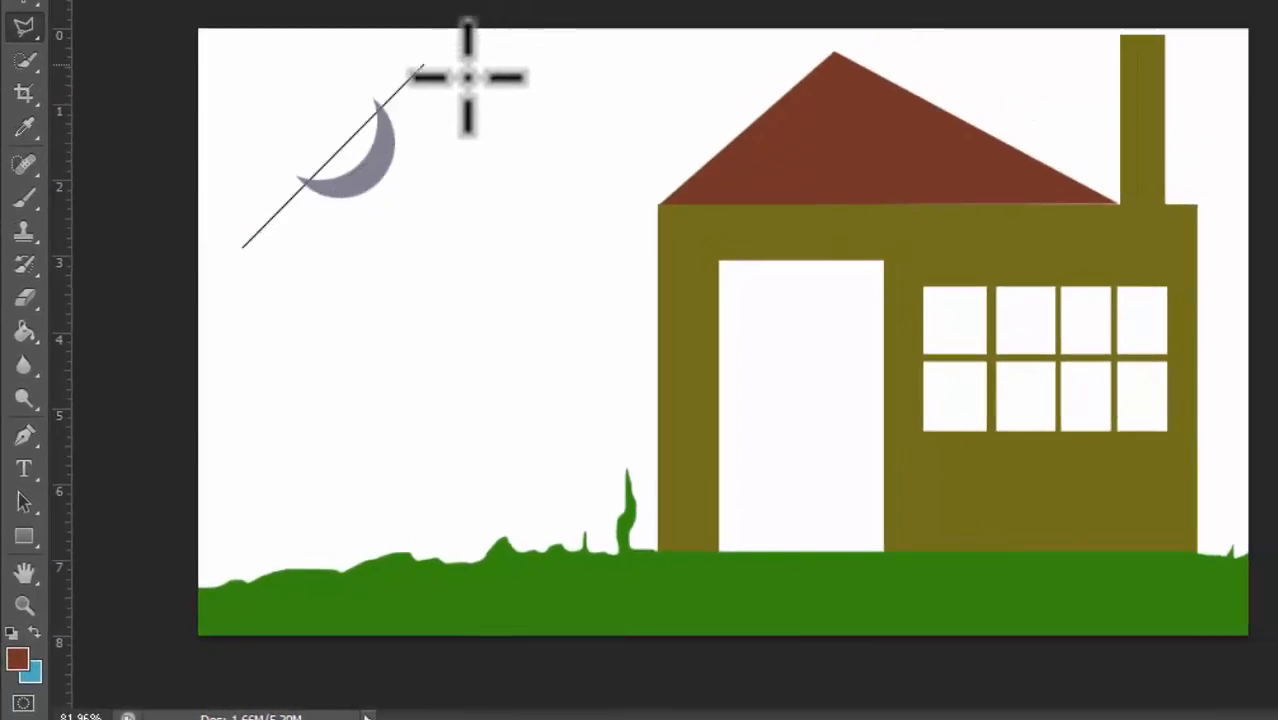
{"action": "left_click", "coordinate": [587, 248]}
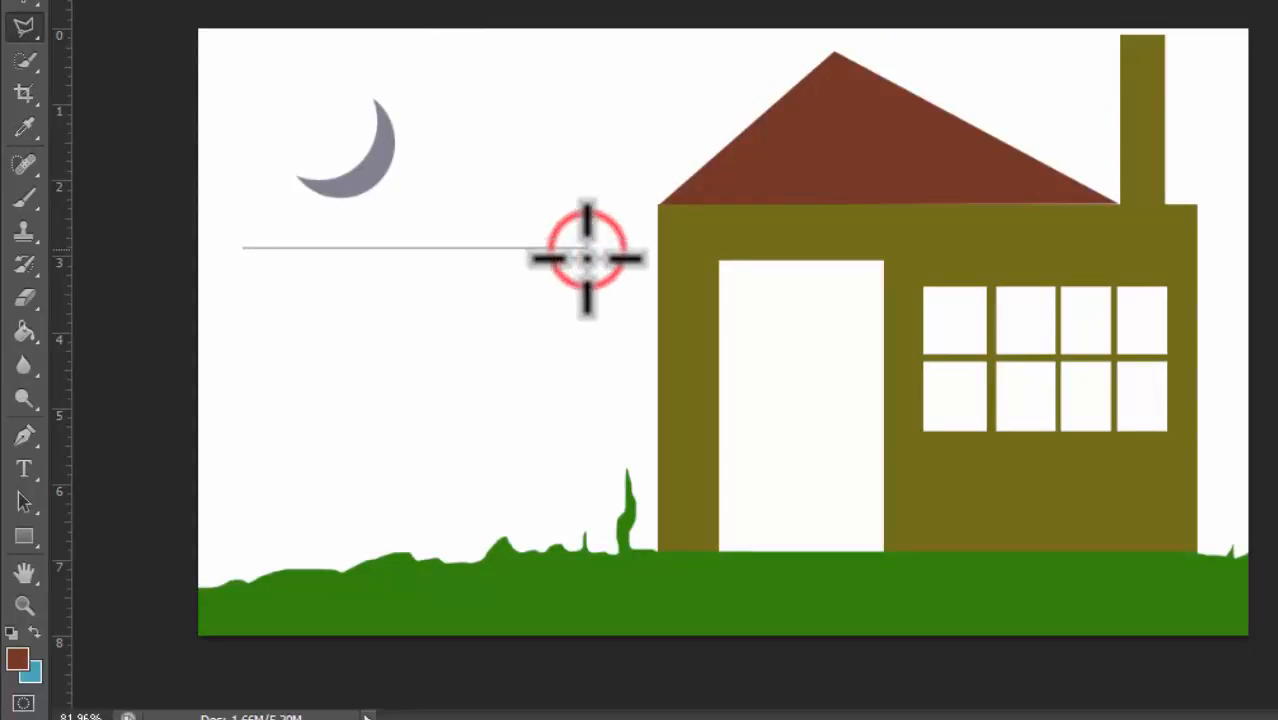
{"action": "left_click", "coordinate": [587, 395]}
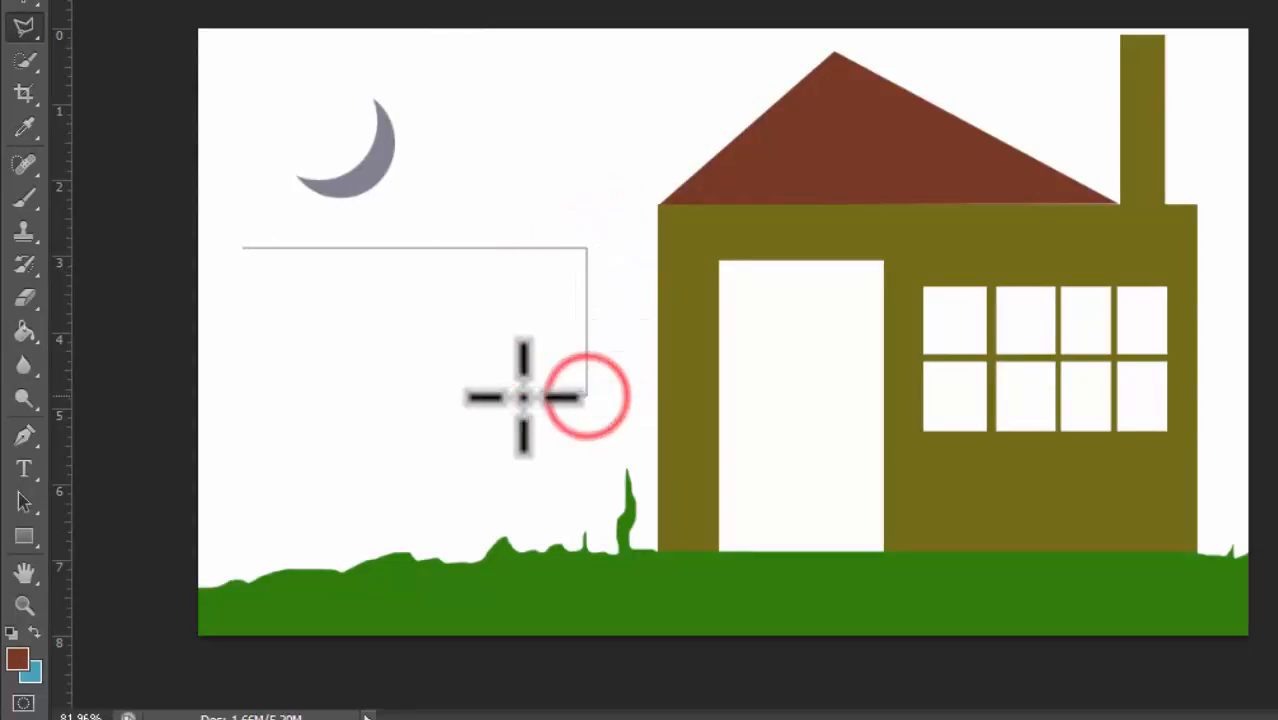
{"action": "left_click", "coordinate": [254, 400]}
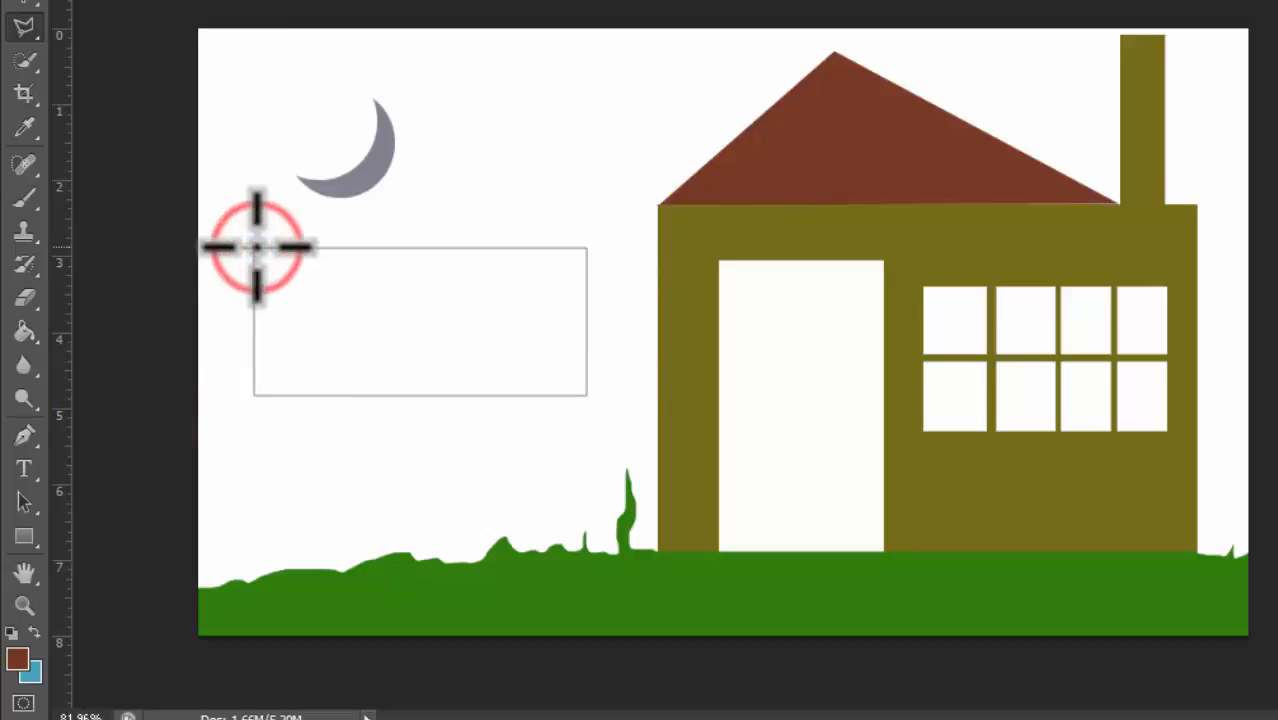
{"action": "left_click", "coordinate": [256, 247]}
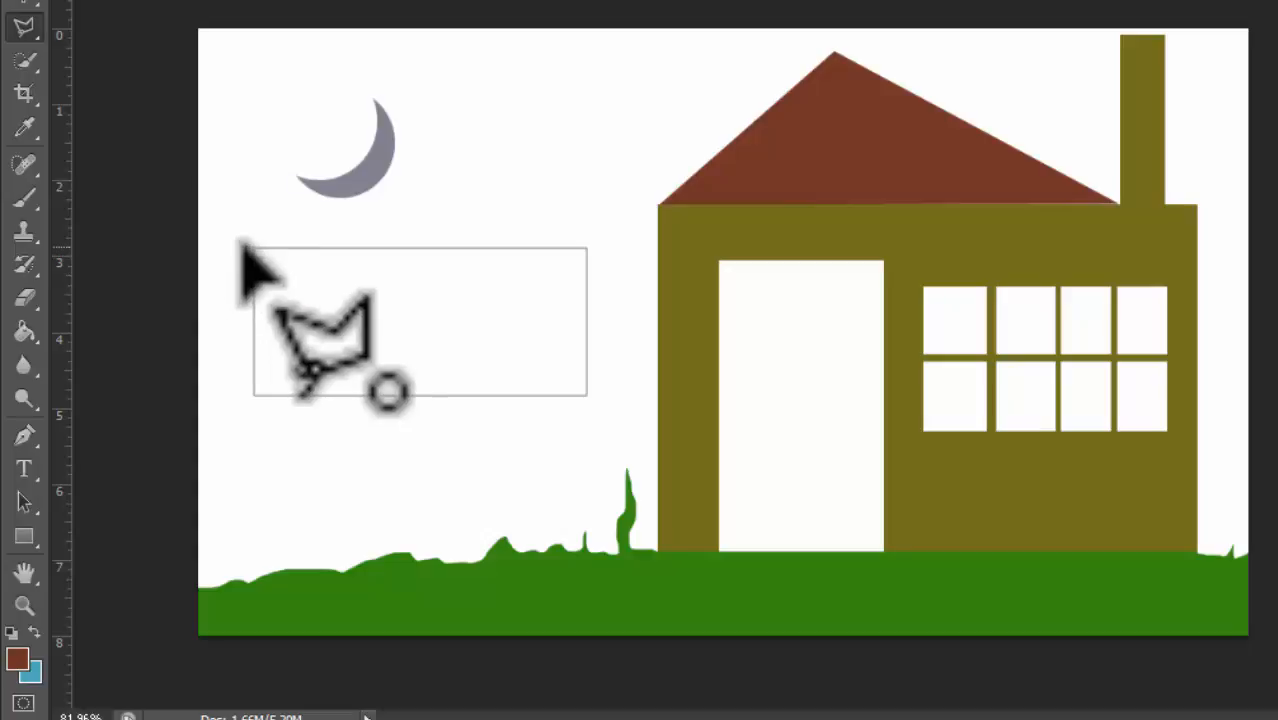
{"action": "left_click", "coordinate": [245, 246]}
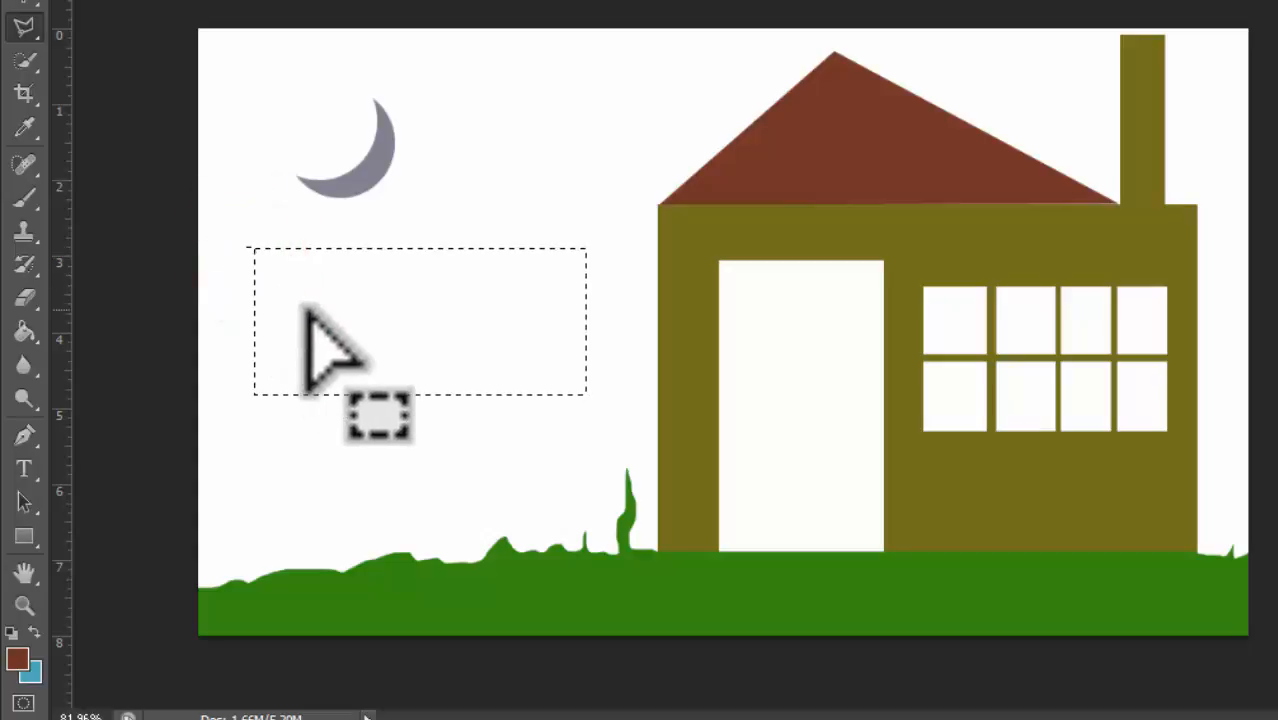
{"action": "key", "text": "ctrl+d"}
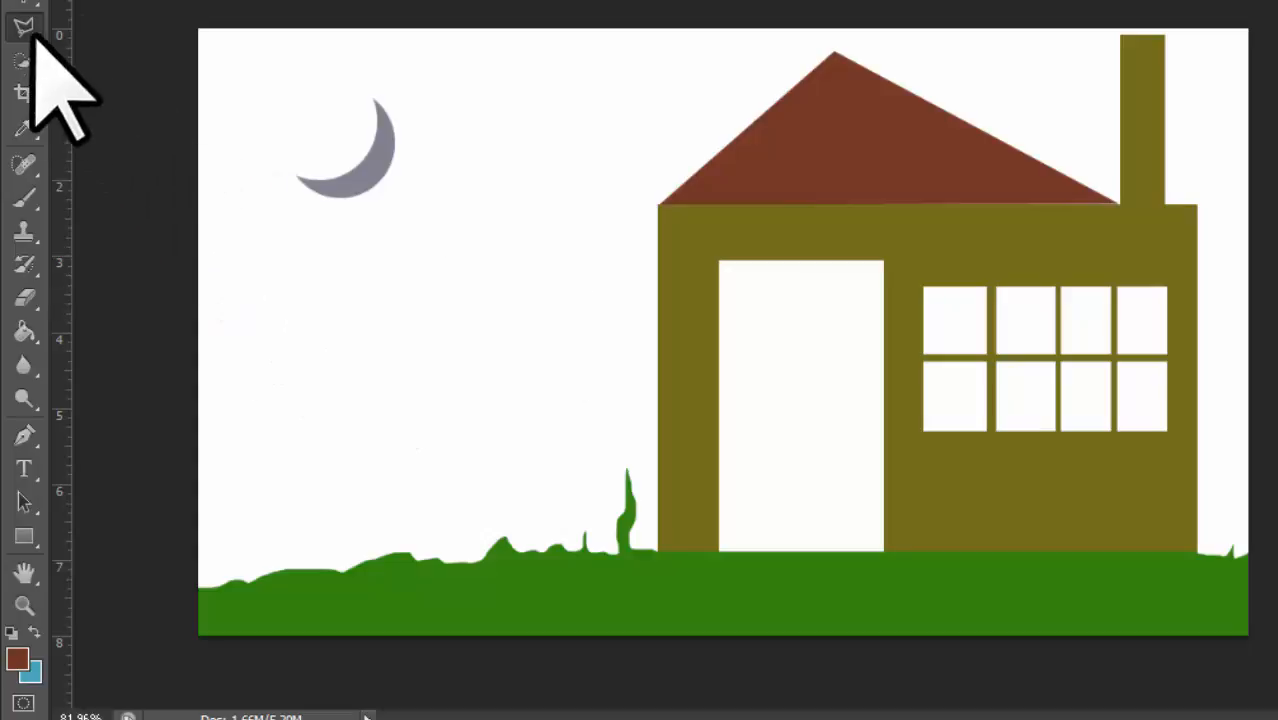
Step: Start a polygonal lasso outline beside the moon and remove its placed points one by one to abandon it
{"action": "left_click", "coordinate": [260, 328]}
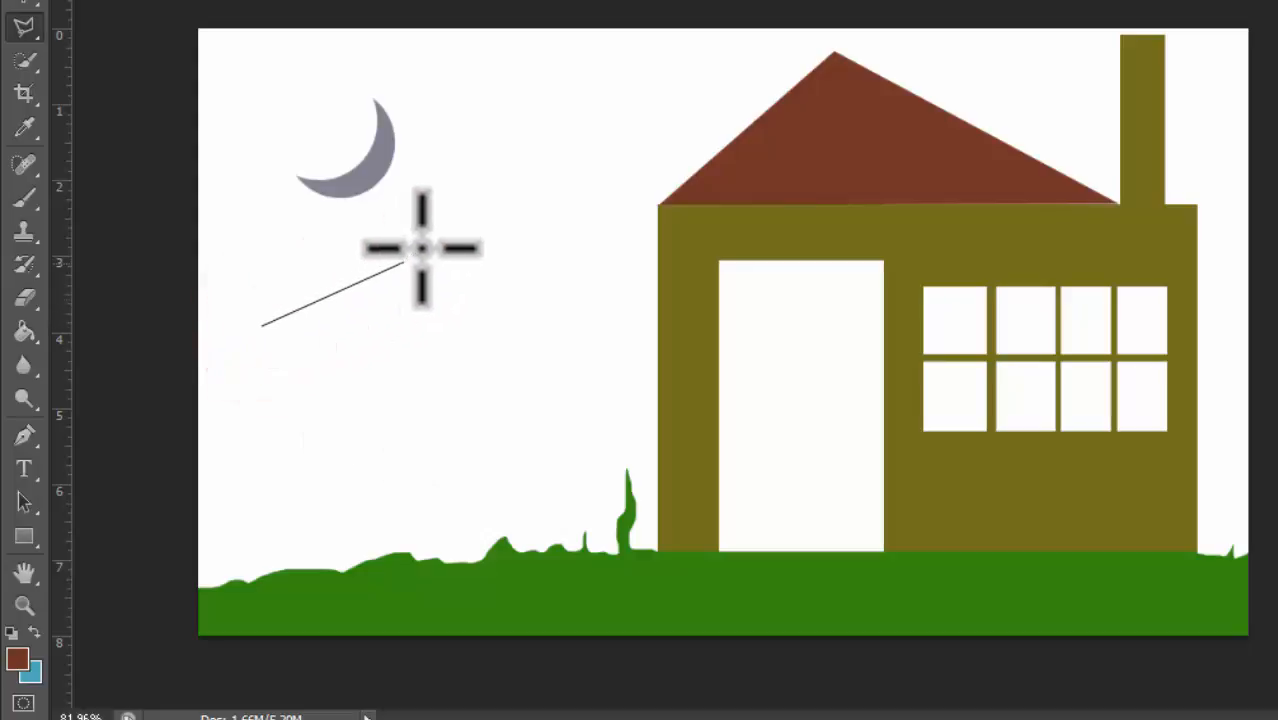
{"action": "left_click", "coordinate": [478, 162]}
{"action": "left_click", "coordinate": [516, 255]}
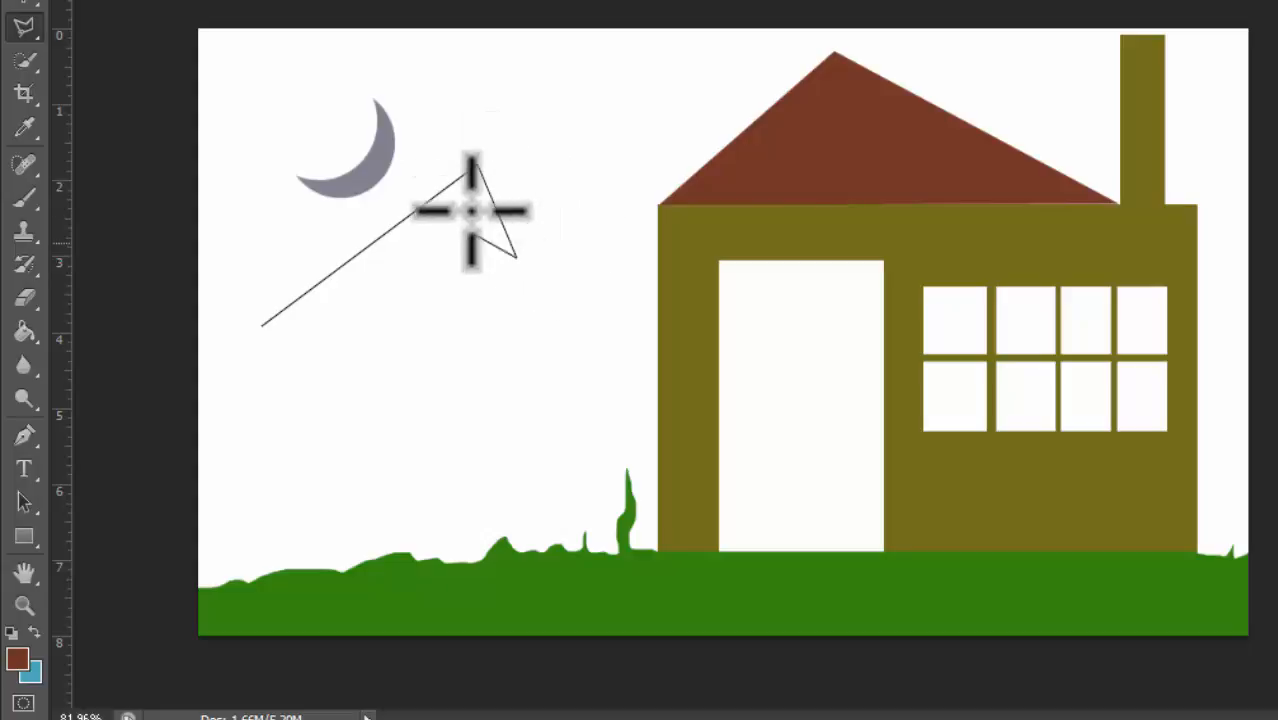
{"action": "key", "text": "BackSpace"}
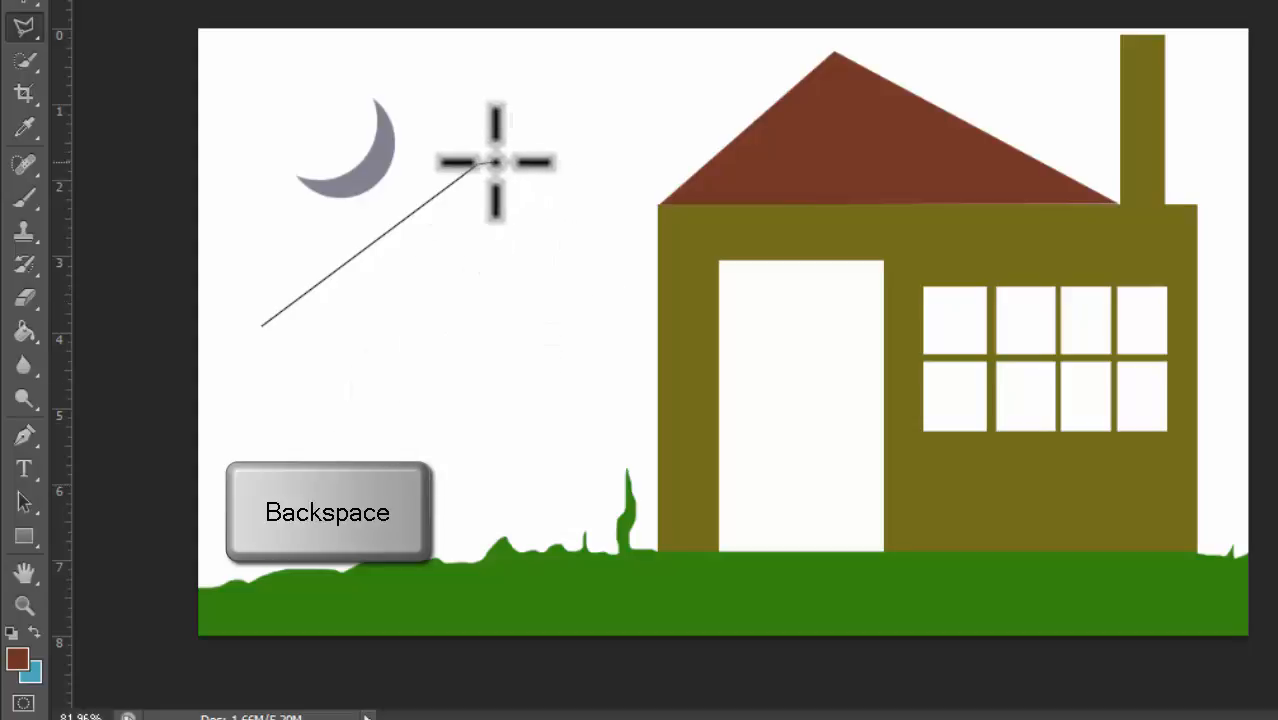
{"action": "key", "text": "BackSpace"}
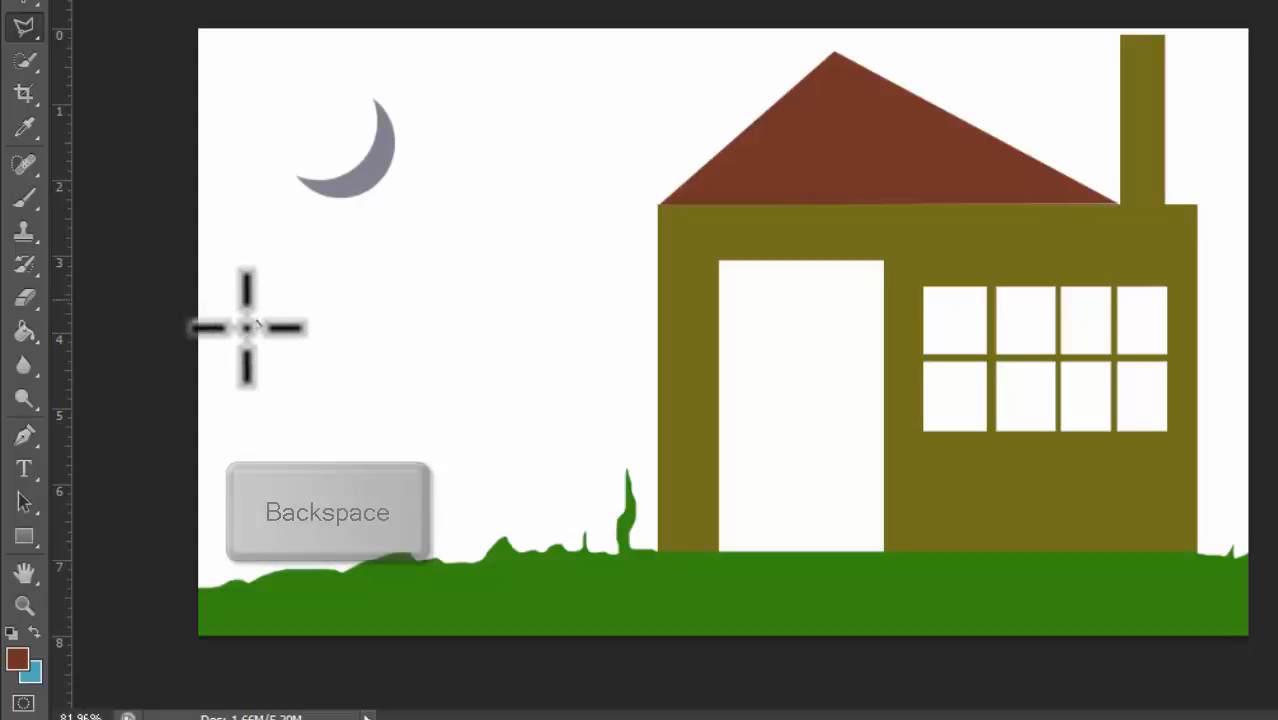
Step: Place several polygonal lasso points in the sky, stepping back the last points and re-placing them, then remove the outline
{"action": "left_click", "coordinate": [258, 324]}
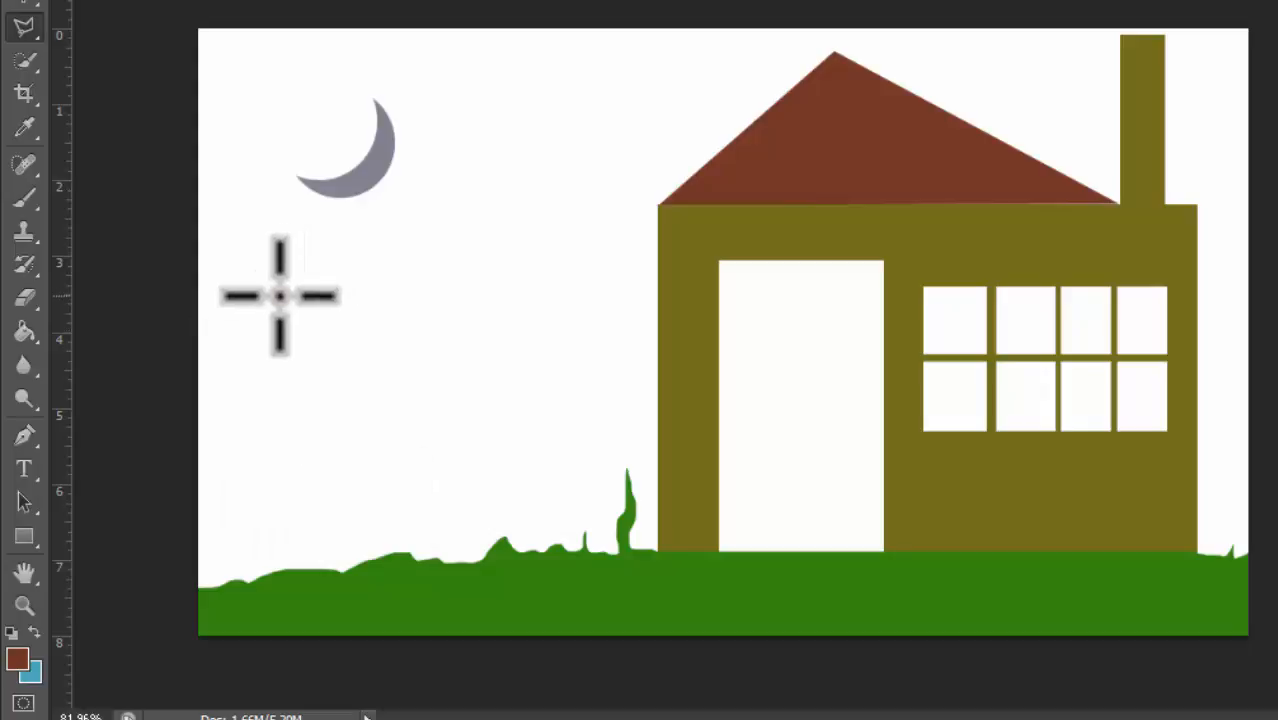
{"action": "left_click", "coordinate": [280, 294]}
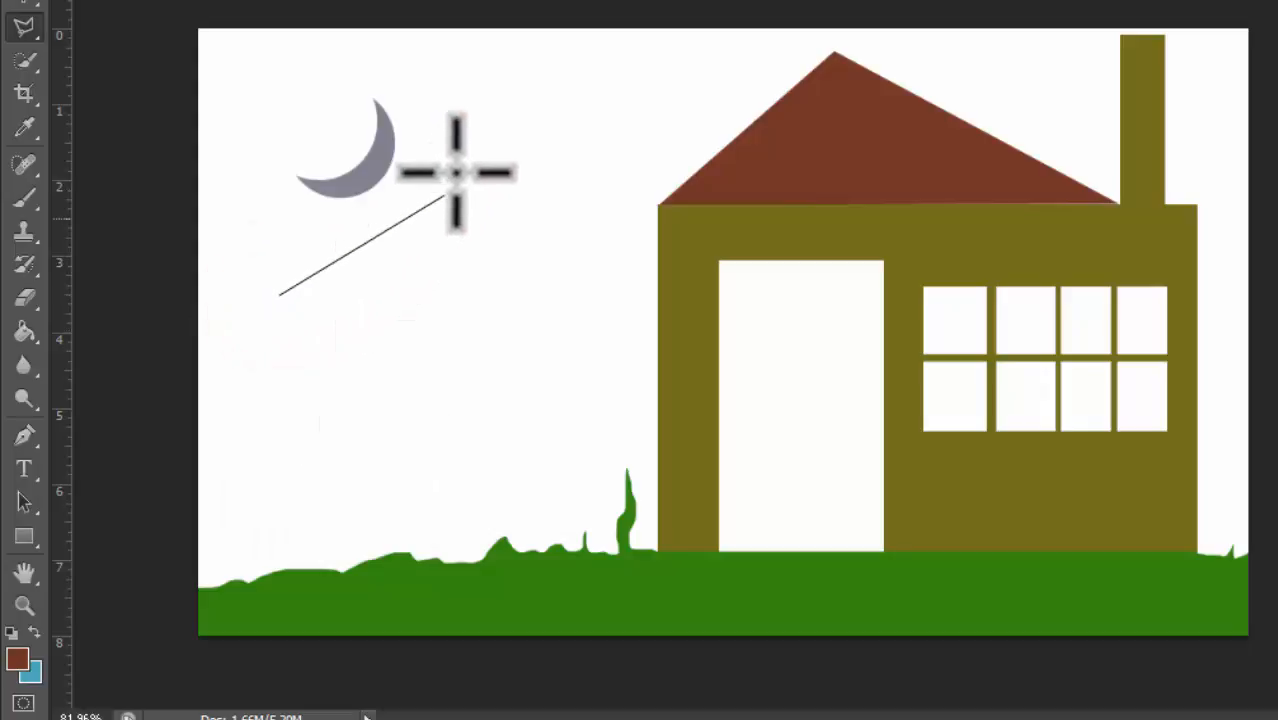
{"action": "left_click", "coordinate": [469, 131]}
{"action": "left_click", "coordinate": [541, 234]}
{"action": "left_click", "coordinate": [468, 452]}
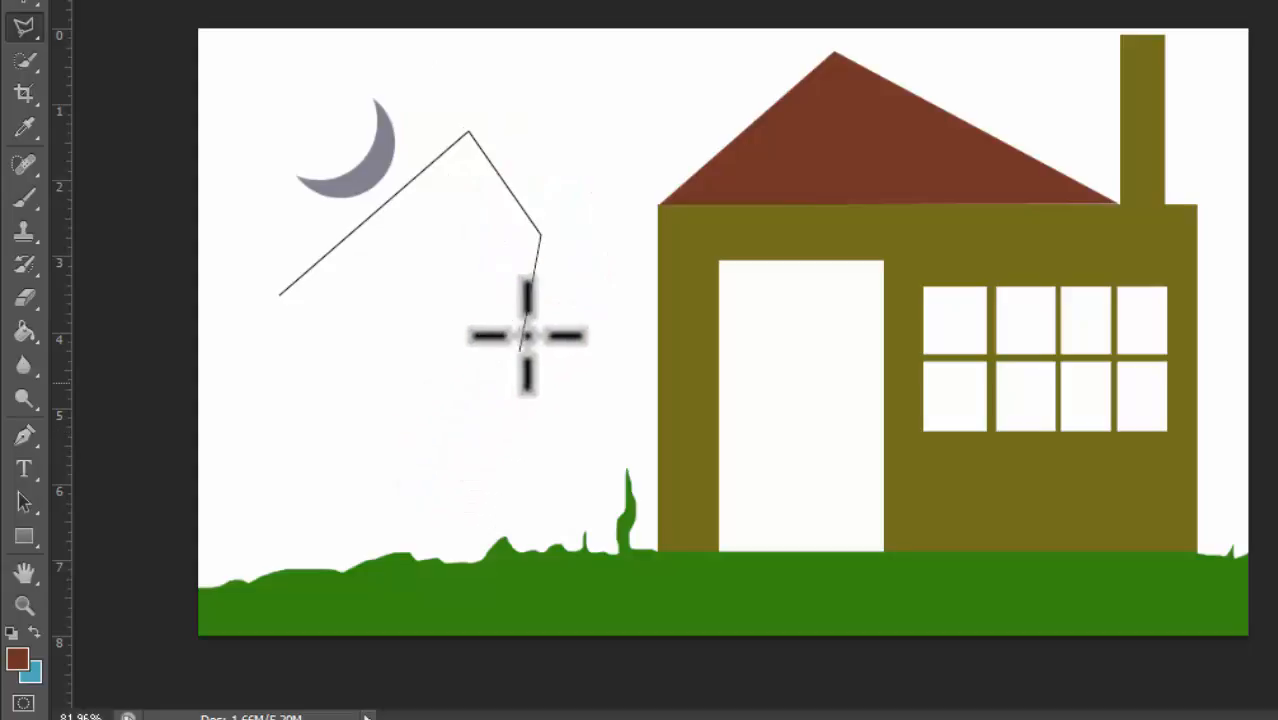
{"action": "key", "text": "BackSpace"}
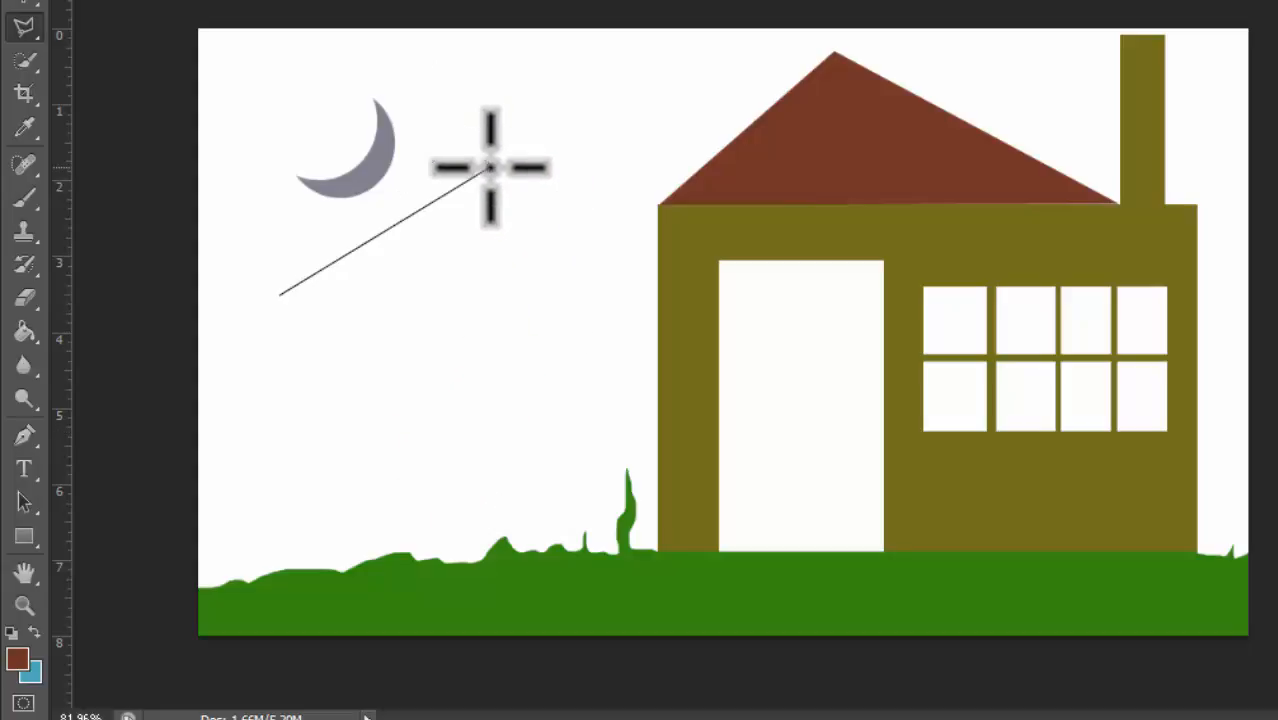
{"action": "left_click", "coordinate": [280, 294]}
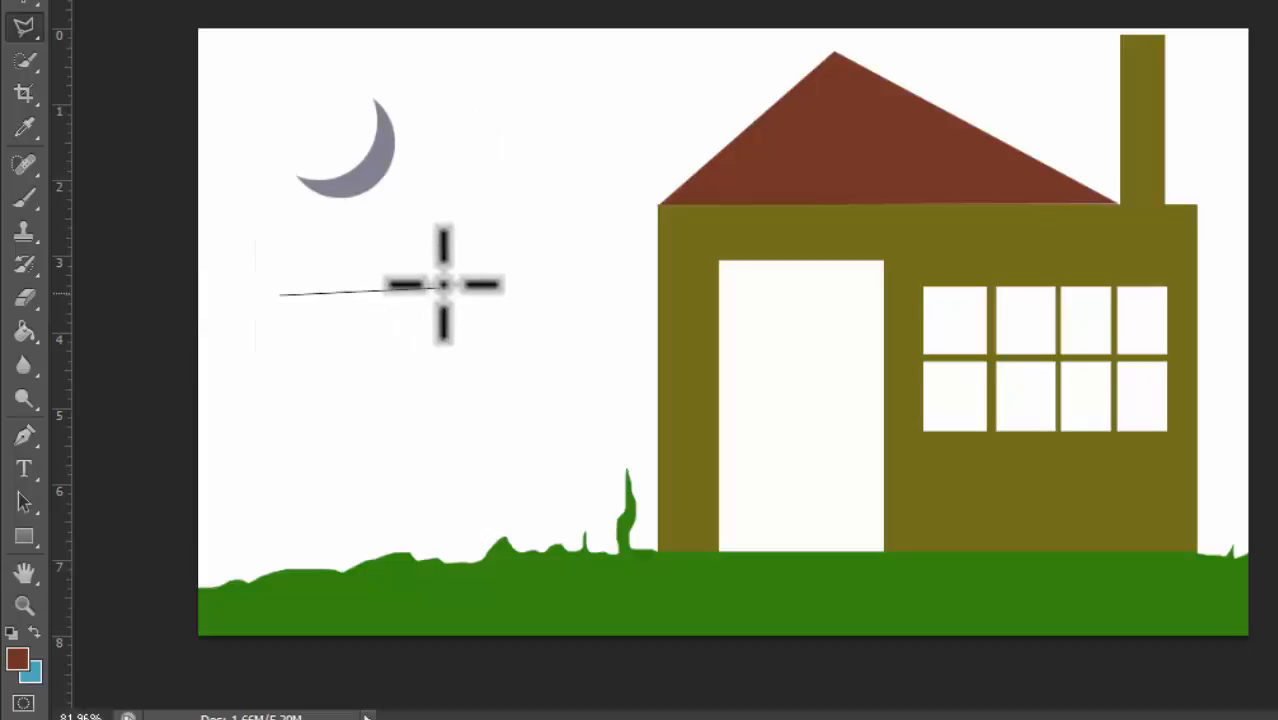
{"action": "left_click", "coordinate": [445, 285]}
{"action": "left_click", "coordinate": [545, 372]}
{"action": "left_click", "coordinate": [435, 470]}
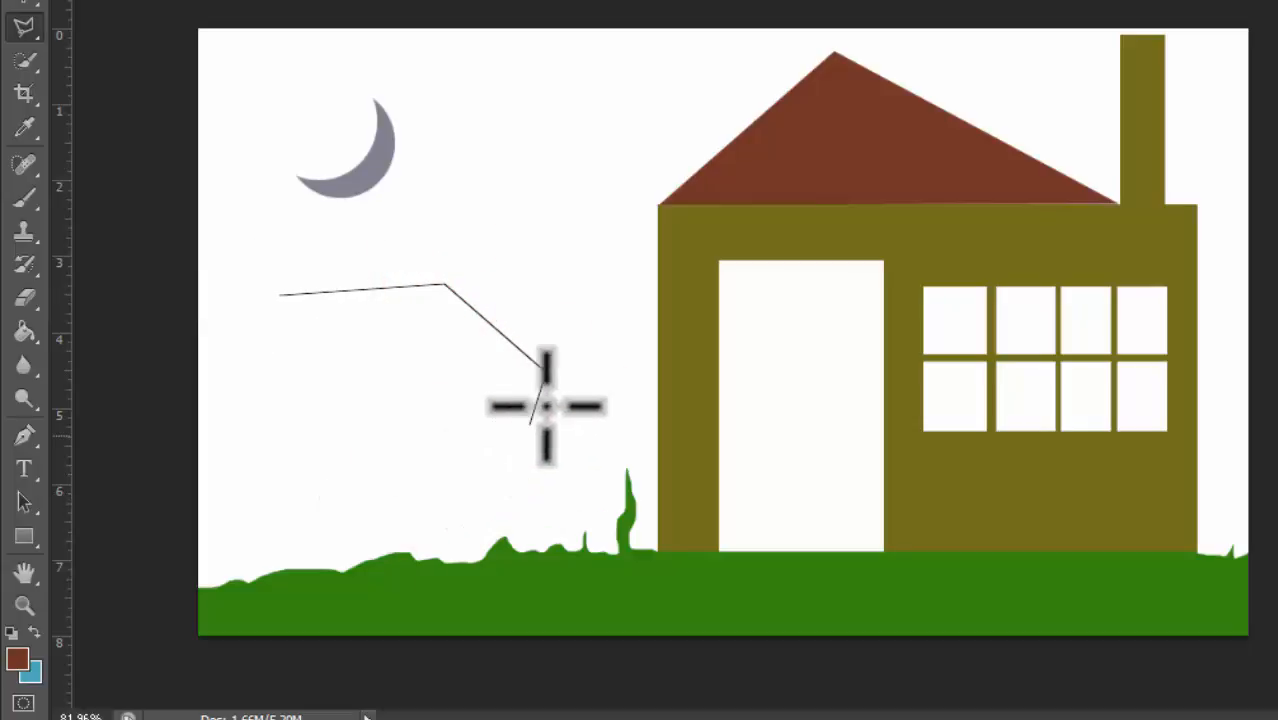
{"action": "key", "text": "BackSpace"}
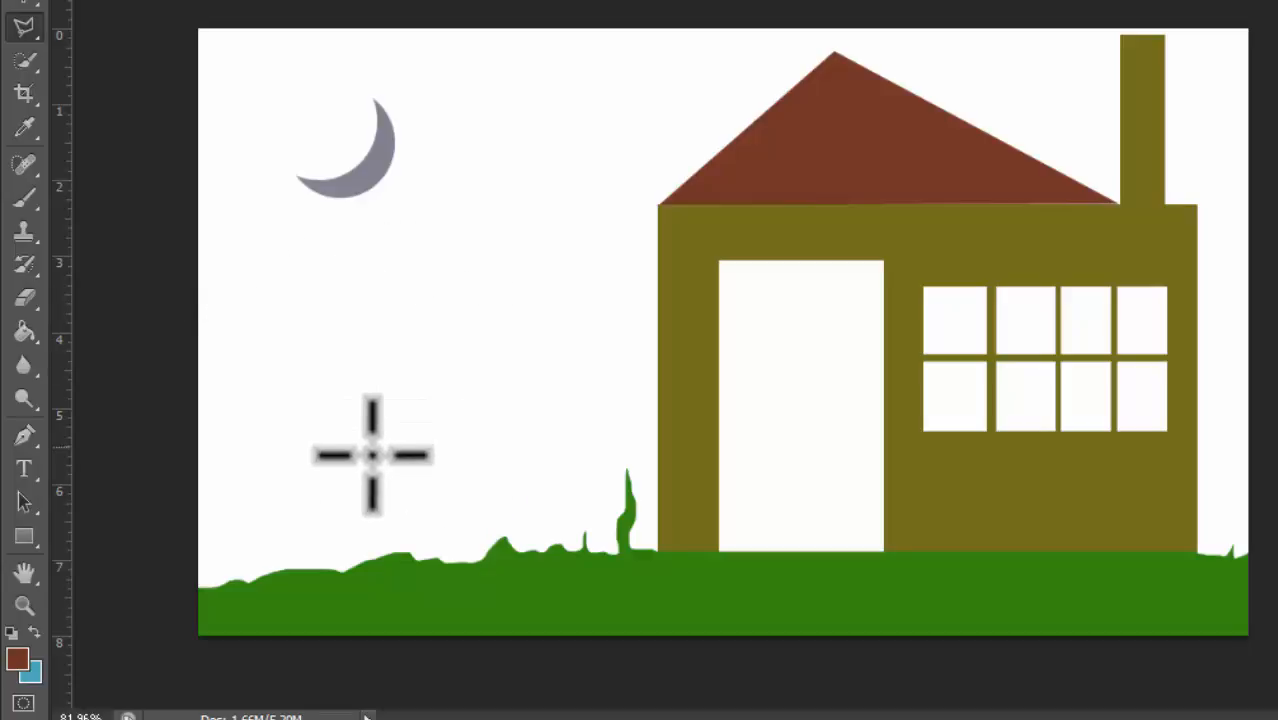
Step: Begin a polygonal outline from the sky's top-left corner around the moon and remove its last three points
{"action": "left_click", "coordinate": [28, 26]}
{"action": "left_click", "coordinate": [140, 47]}
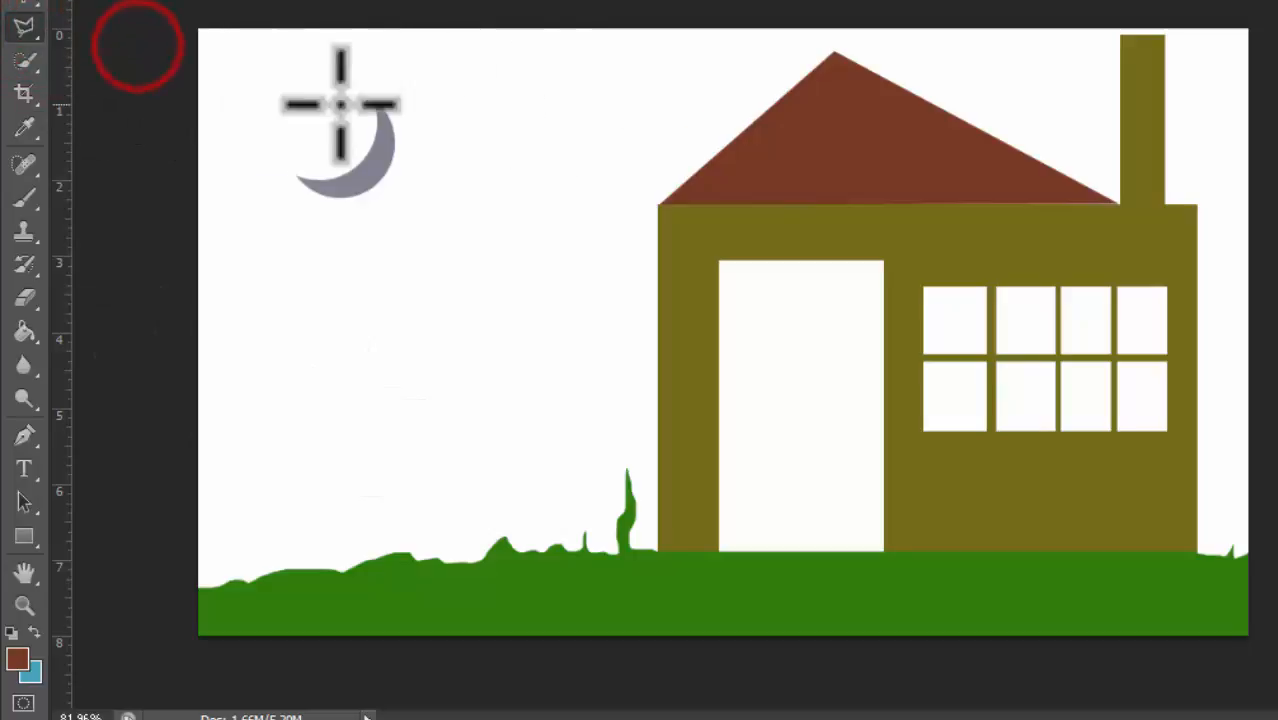
{"action": "left_click", "coordinate": [287, 59]}
{"action": "left_click", "coordinate": [554, 321]}
{"action": "left_click", "coordinate": [346, 467]}
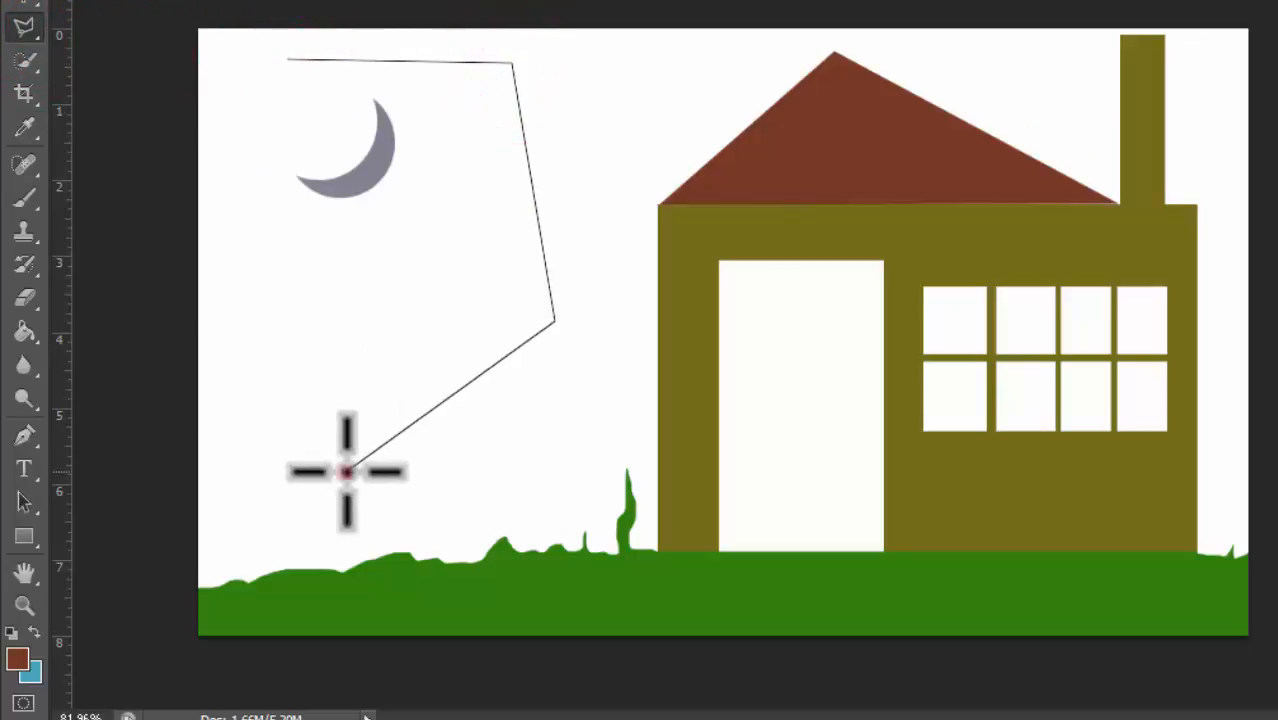
{"action": "left_click", "coordinate": [421, 316]}
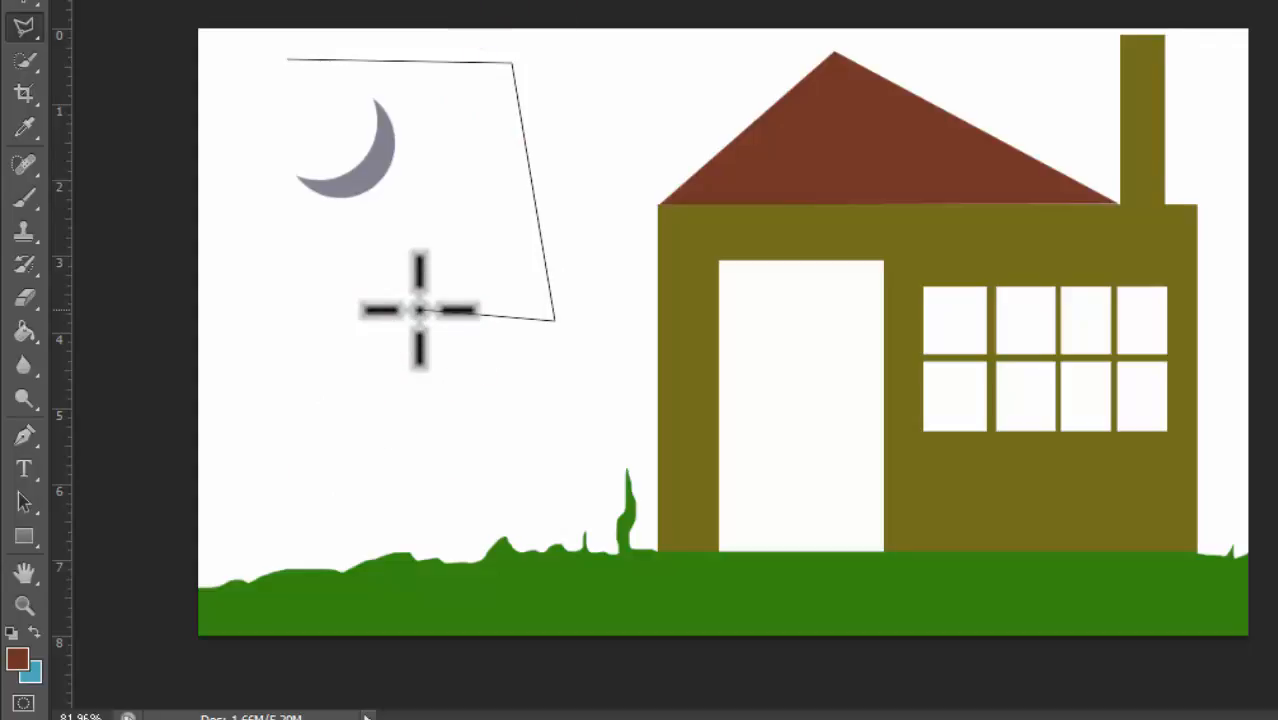
{"action": "key", "text": "BackSpace"}
{"action": "key", "text": "BackSpace"}
{"action": "key", "text": "BackSpace"}
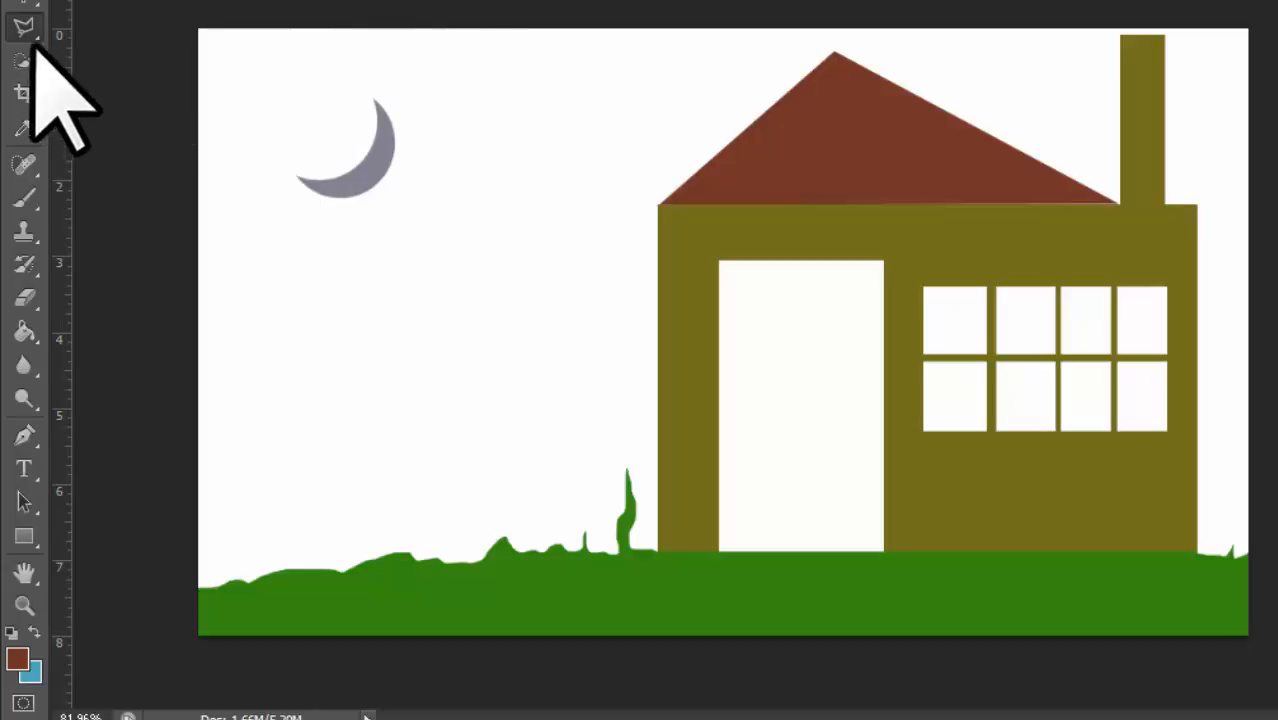
Step: Select the Magnetic Lasso Tool and zoom in on the clock image
{"action": "left_click", "coordinate": [26, 30]}
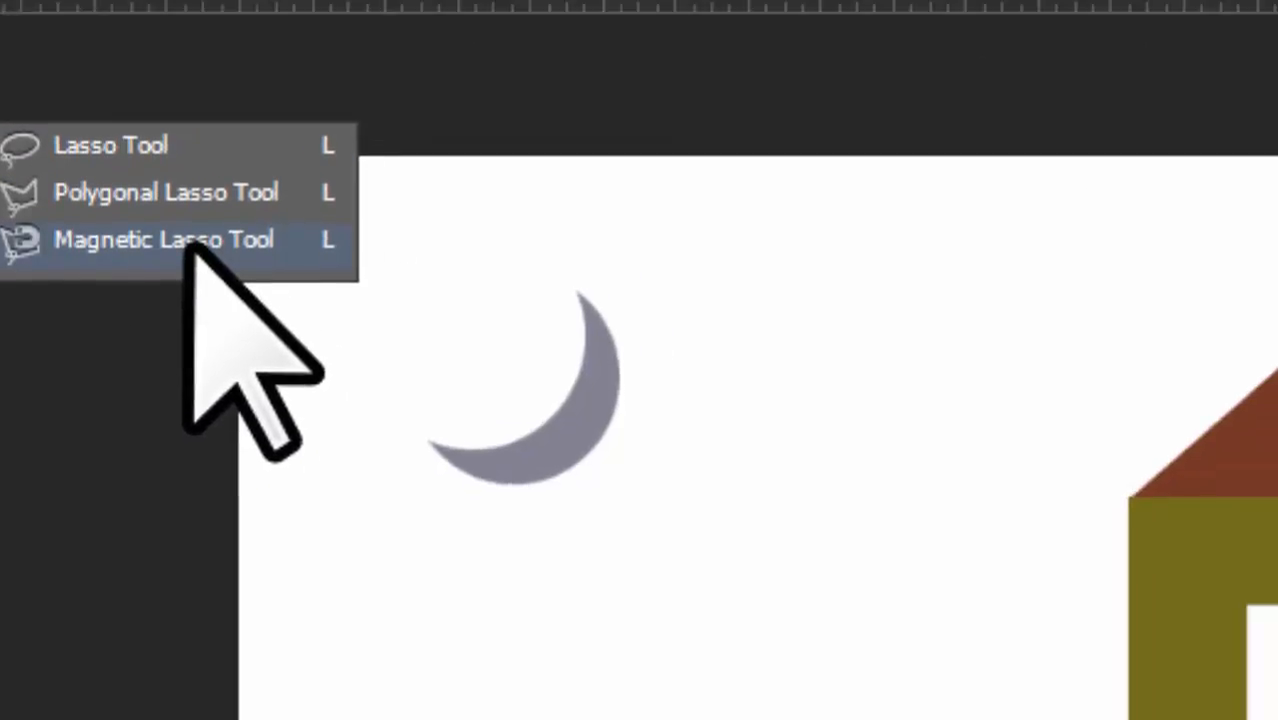
{"action": "left_click", "coordinate": [335, 140]}
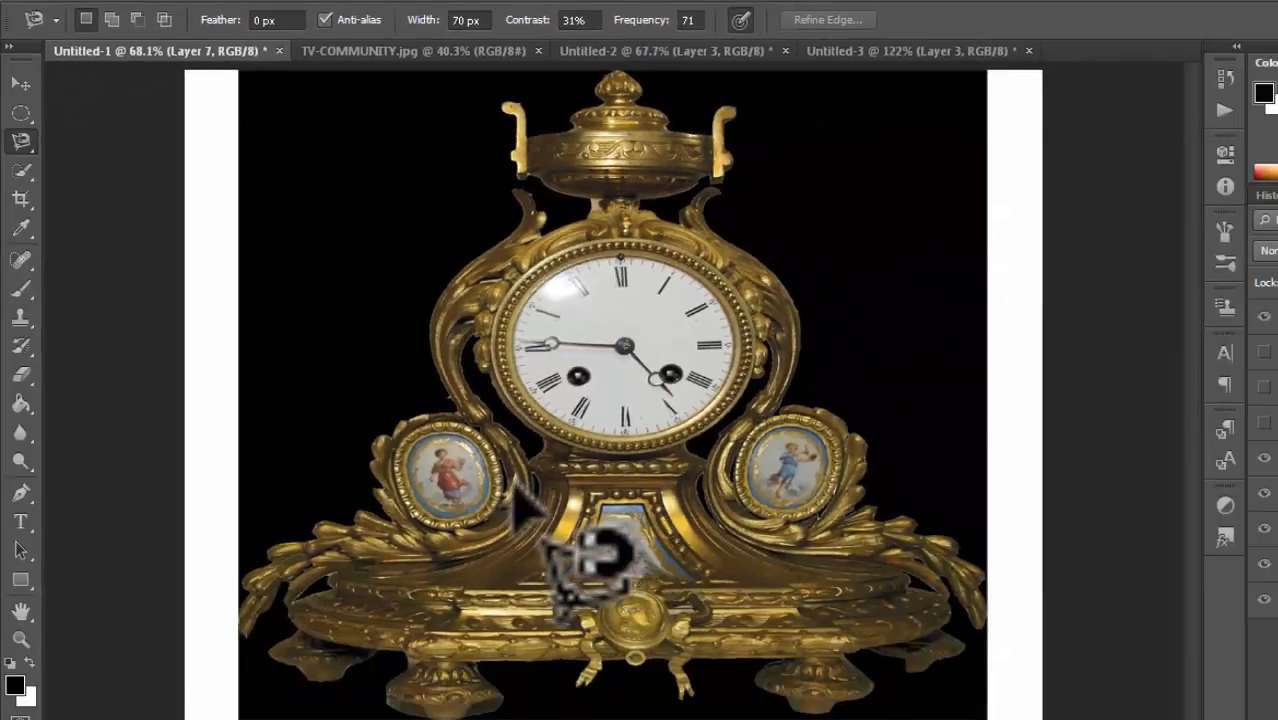
{"action": "scroll", "coordinate": [560, 620], "scroll_direction": "up", "scroll_amount": 1}
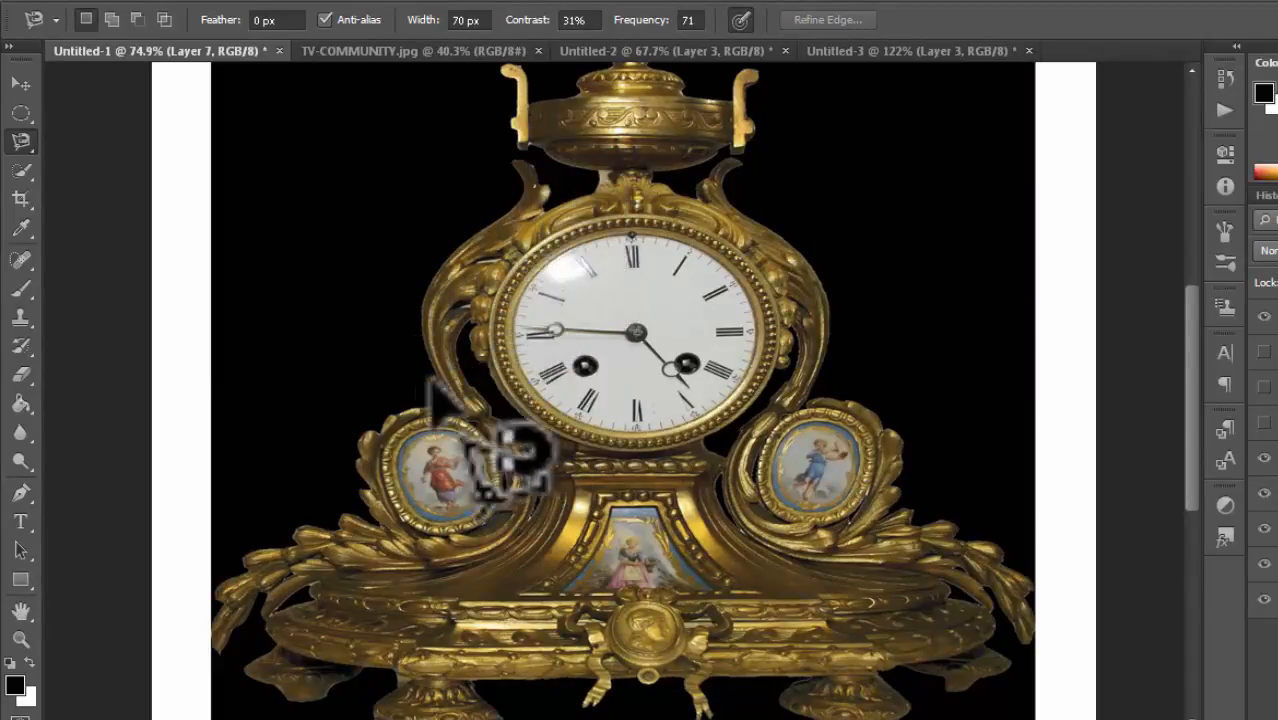
{"action": "scroll", "coordinate": [740, 605], "scroll_direction": "down", "scroll_amount": 1}
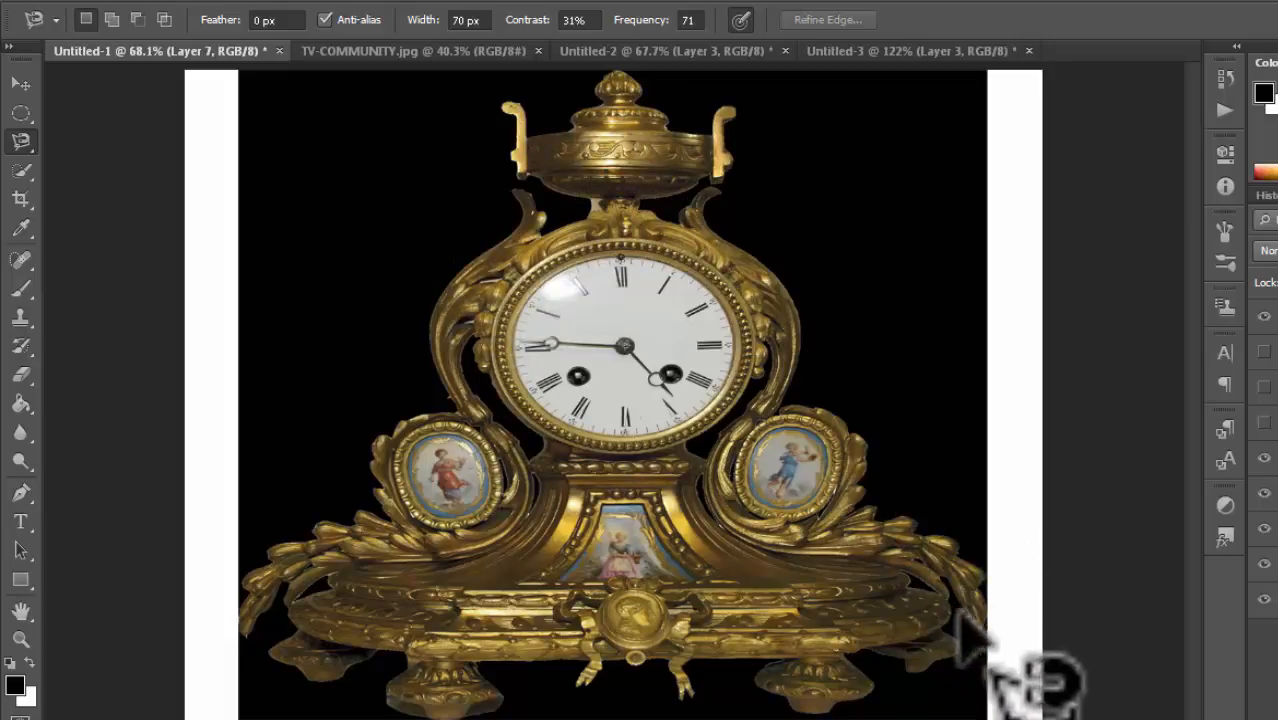
{"action": "scroll", "coordinate": [625, 505], "scroll_direction": "up", "scroll_amount": 2}
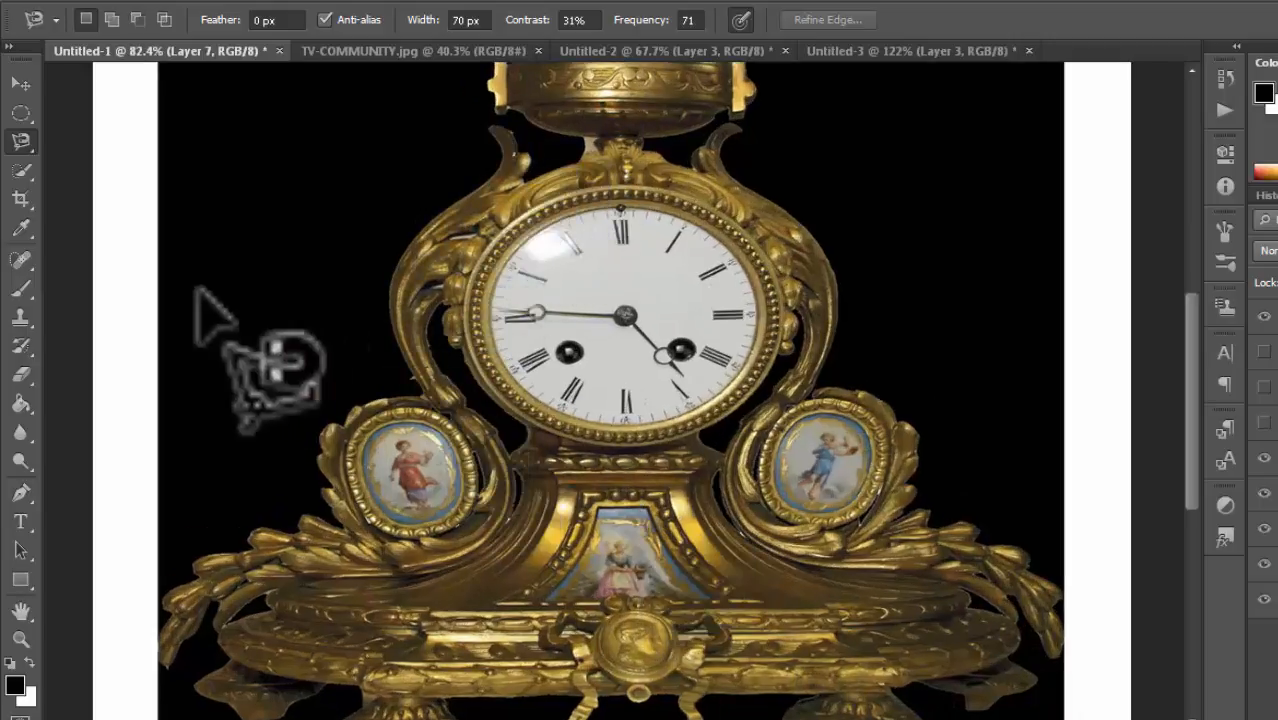
Step: Select the Polygonal Lasso Tool, trace a polygonal selection up the clock's left scroll, then deselect it
{"action": "left_click", "coordinate": [22, 141]}
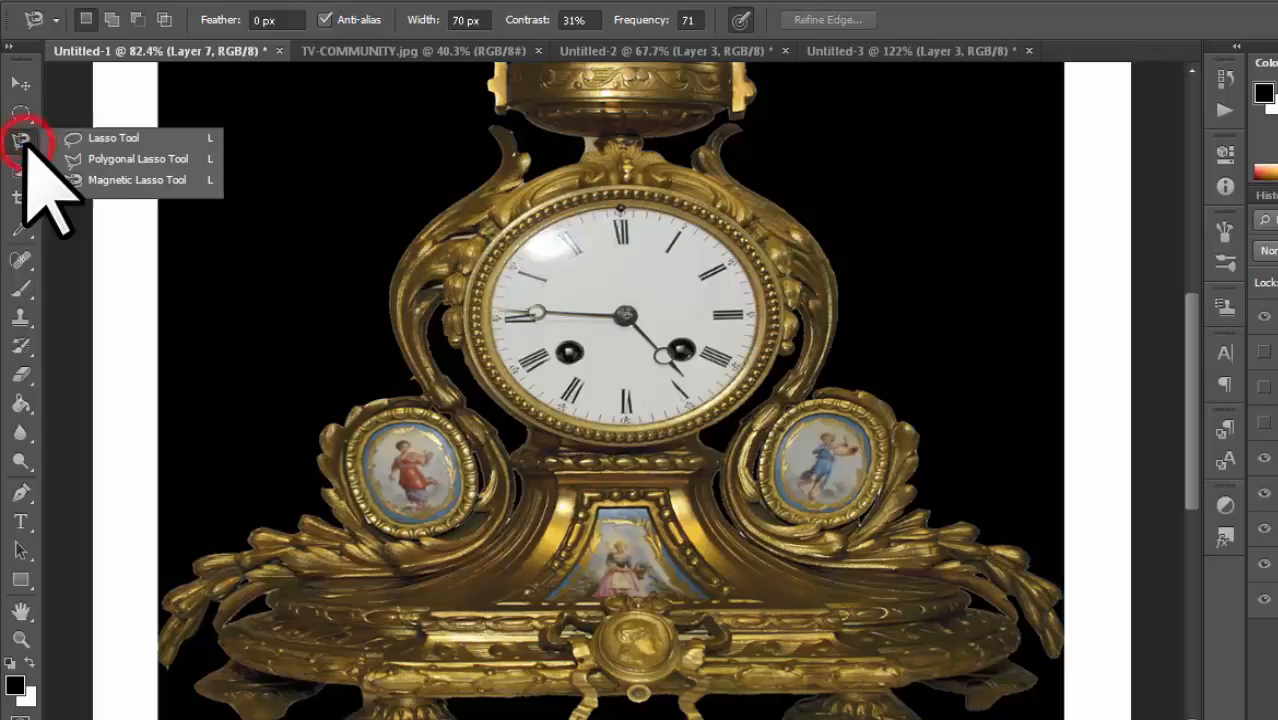
{"action": "left_click", "coordinate": [104, 160]}
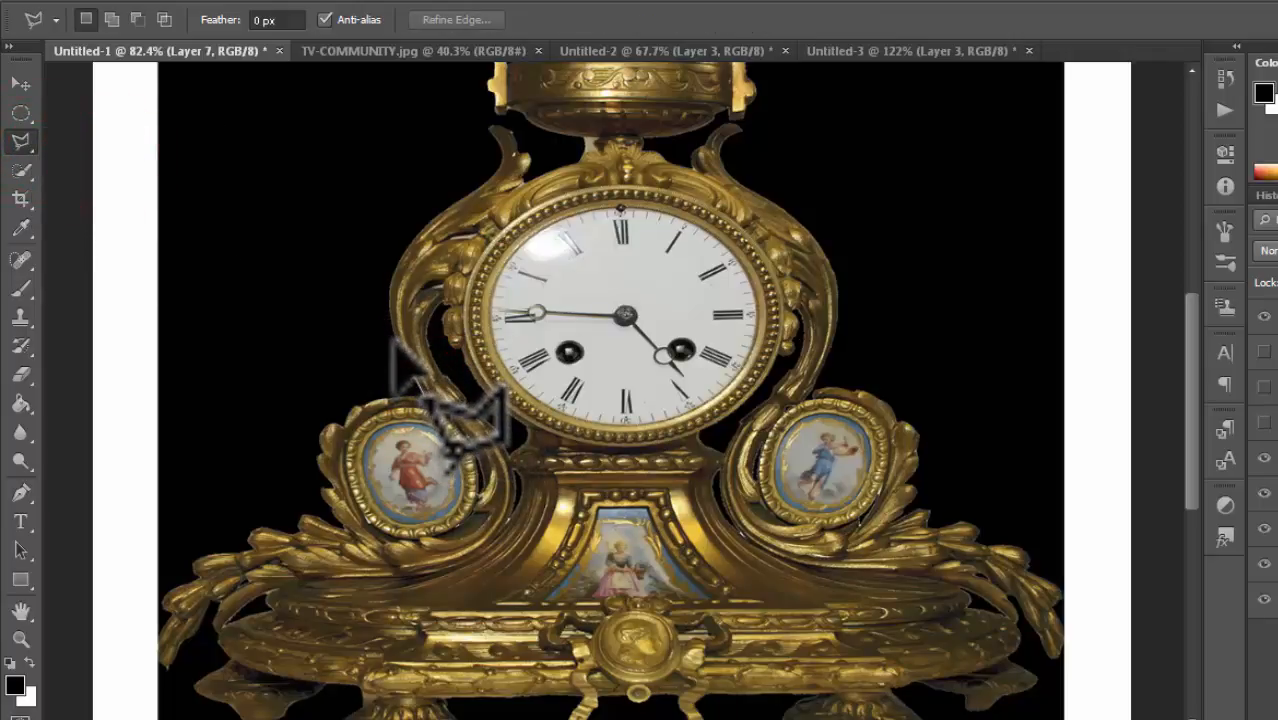
{"action": "left_click", "coordinate": [398, 343]}
{"action": "left_click", "coordinate": [388, 307]}
{"action": "left_click", "coordinate": [388, 285]}
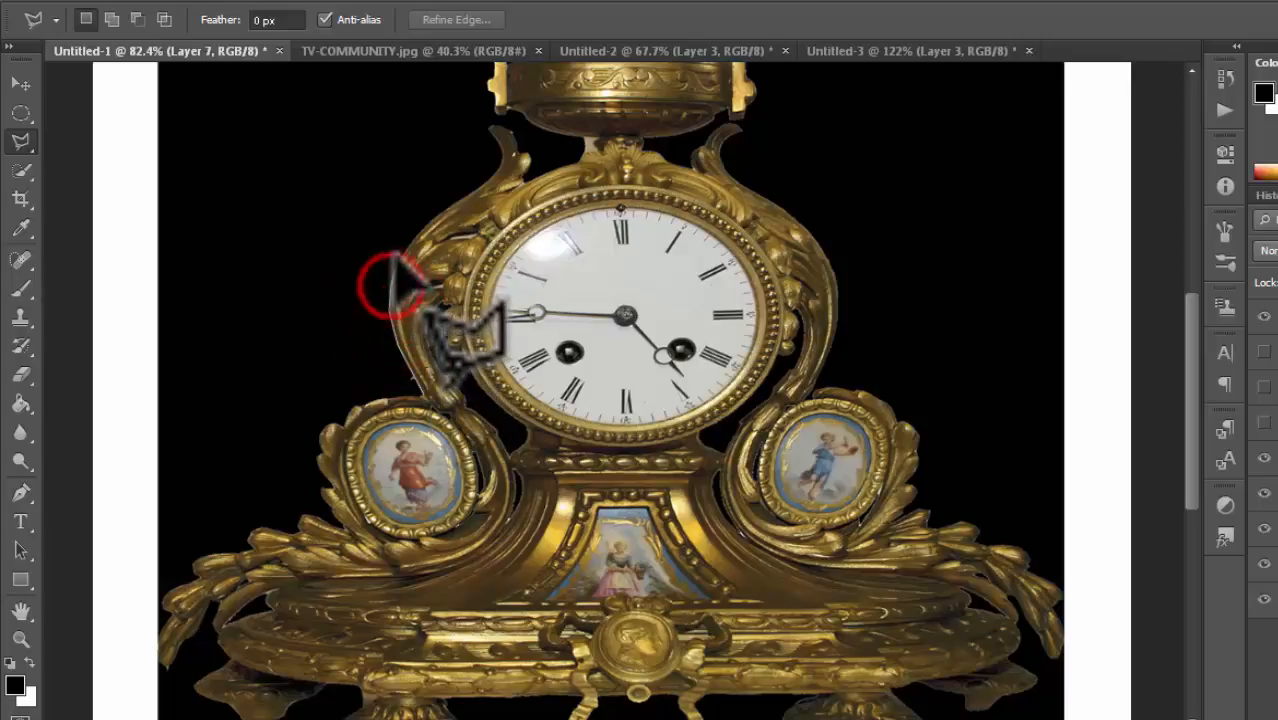
{"action": "left_click", "coordinate": [397, 261]}
{"action": "left_click", "coordinate": [412, 242]}
{"action": "left_click", "coordinate": [422, 222]}
{"action": "left_click", "coordinate": [437, 205]}
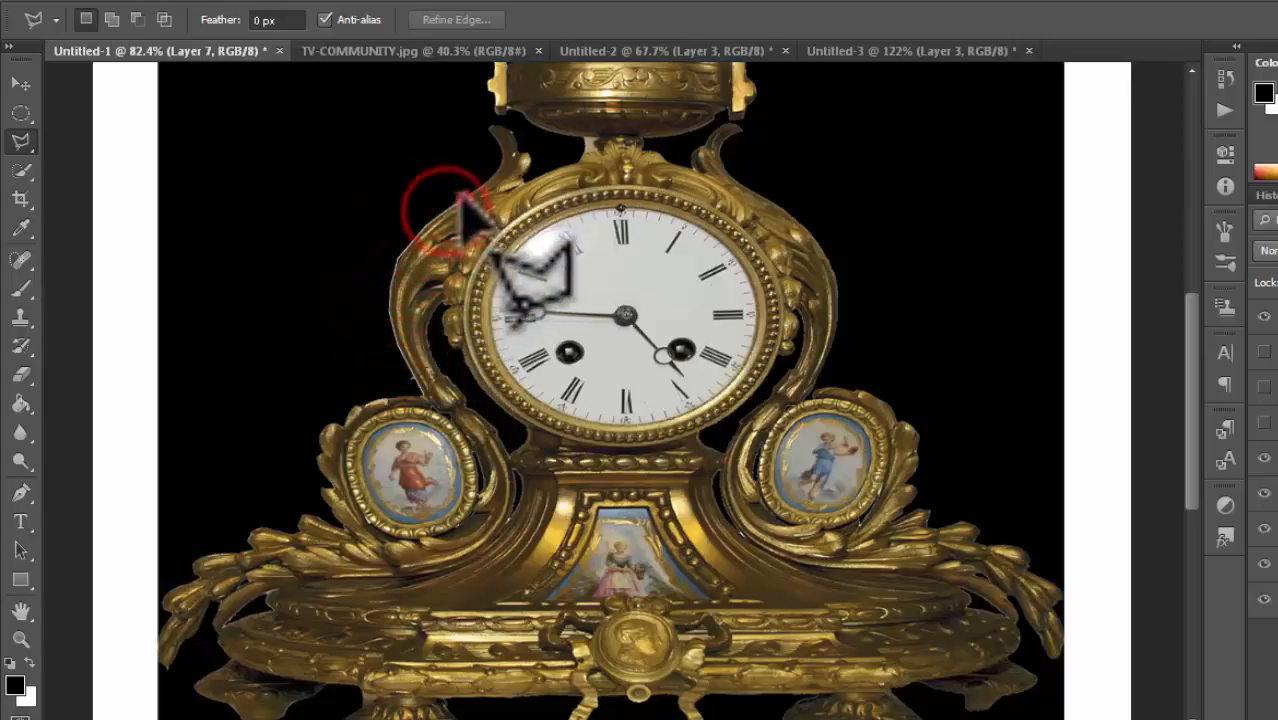
{"action": "left_click", "coordinate": [456, 193]}
{"action": "left_click", "coordinate": [488, 178]}
{"action": "left_click", "coordinate": [498, 132]}
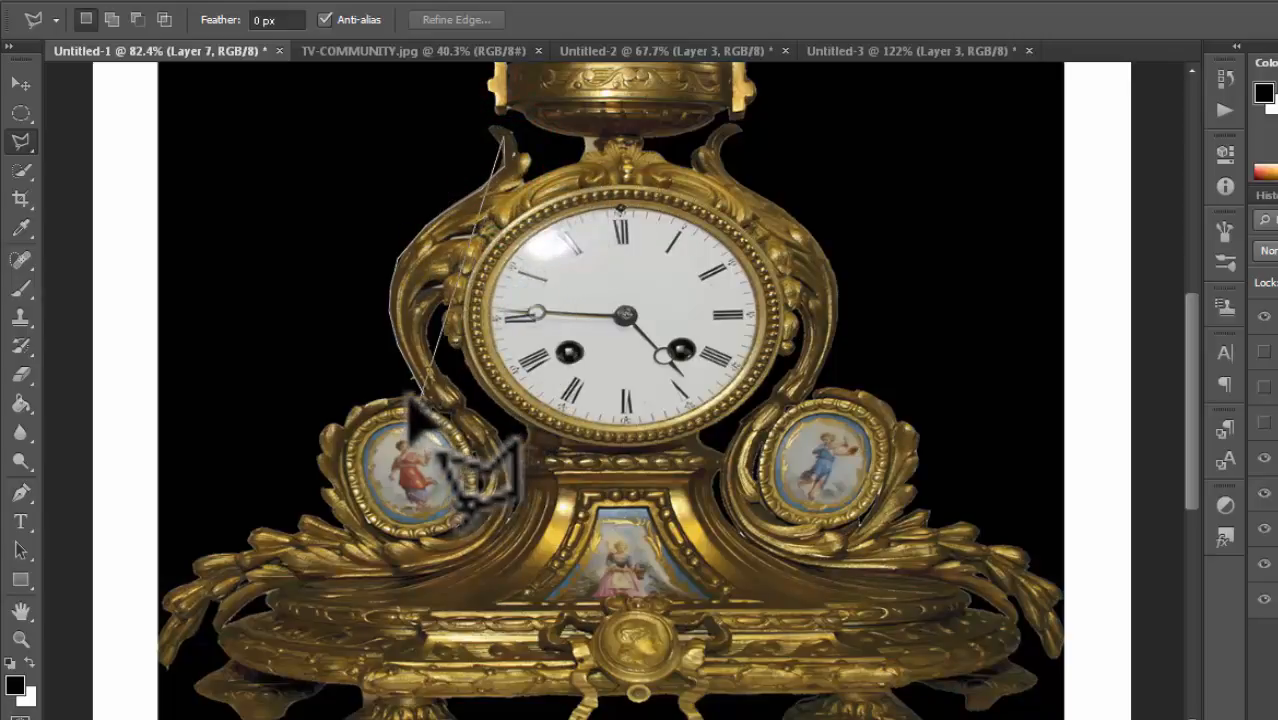
{"action": "scroll", "coordinate": [422, 396], "scroll_direction": "up", "scroll_amount": 3}
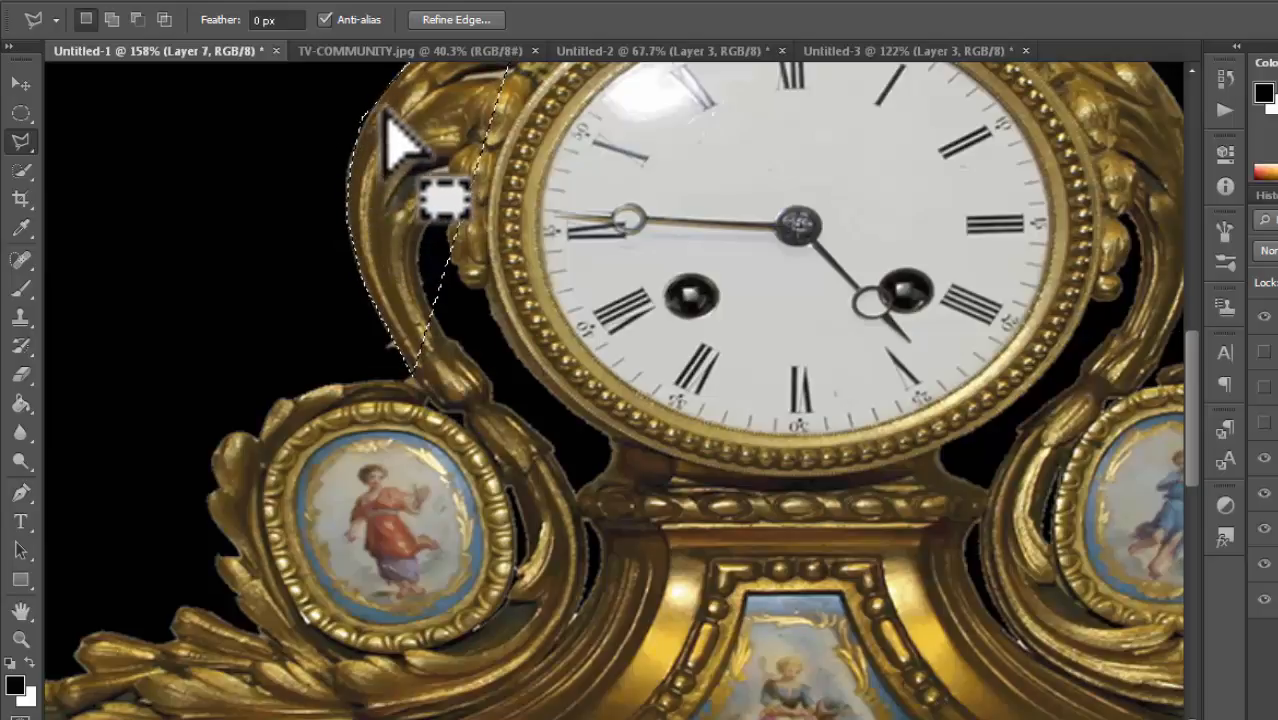
{"action": "key", "text": "ctrl+d"}
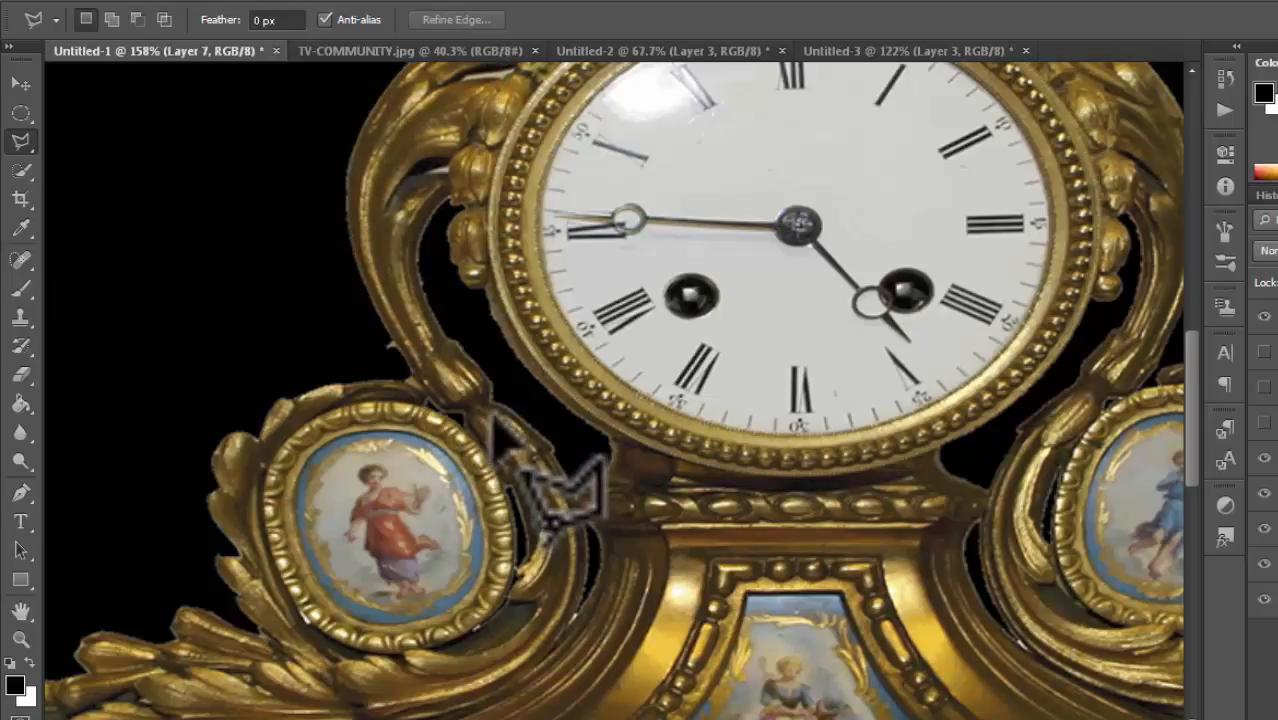
Step: Select the Magnetic Lasso Tool and trace a magnetic outline up the clock's left scroll edge
{"action": "scroll", "coordinate": [491, 414], "scroll_direction": "up", "scroll_amount": 1}
{"action": "scroll", "coordinate": [492, 415], "scroll_direction": "down", "scroll_amount": 3}
{"action": "scroll", "coordinate": [494, 419], "scroll_direction": "down", "scroll_amount": 2}
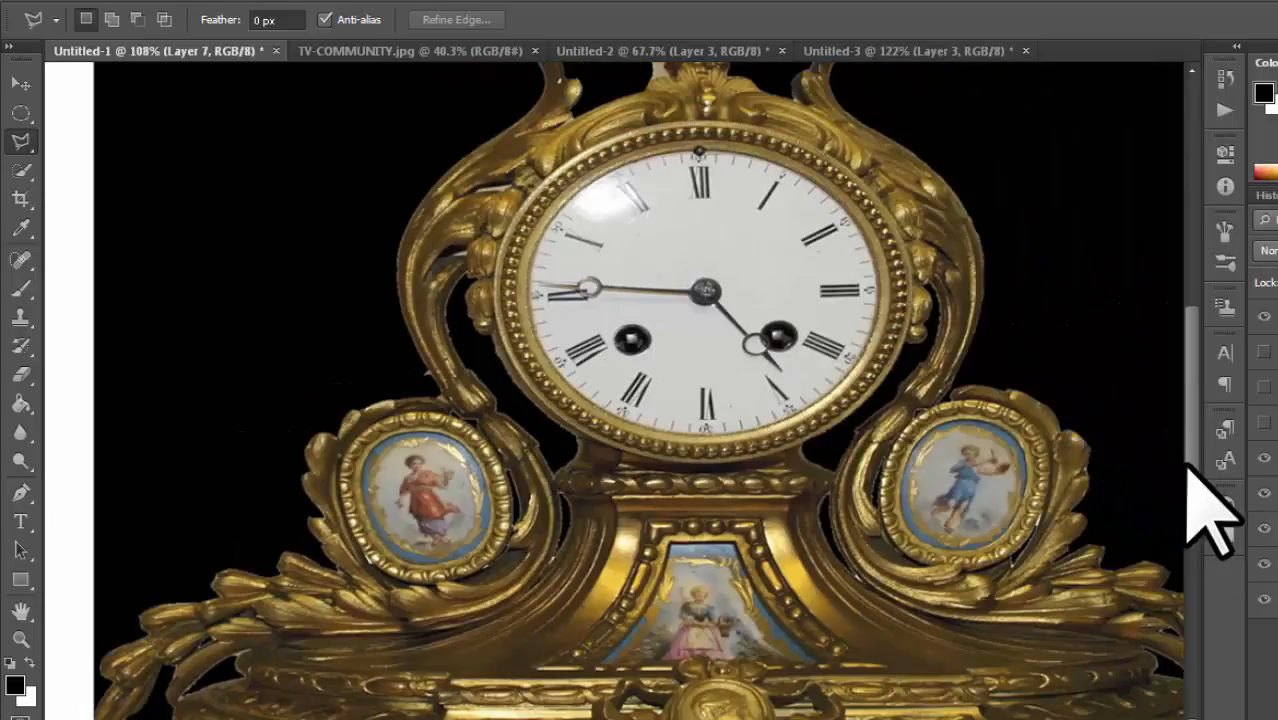
{"action": "left_click_drag", "start_coordinate": [1190, 462], "coordinate": [1188, 426]}
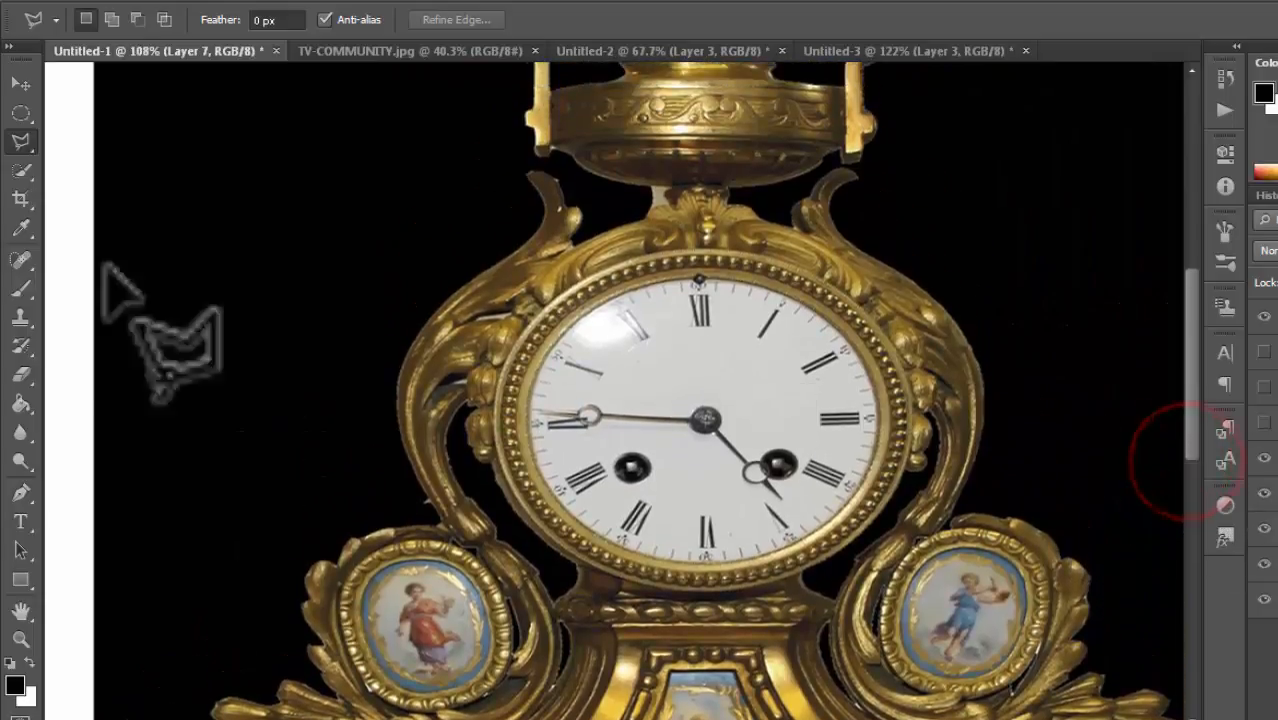
{"action": "left_click", "coordinate": [25, 147]}
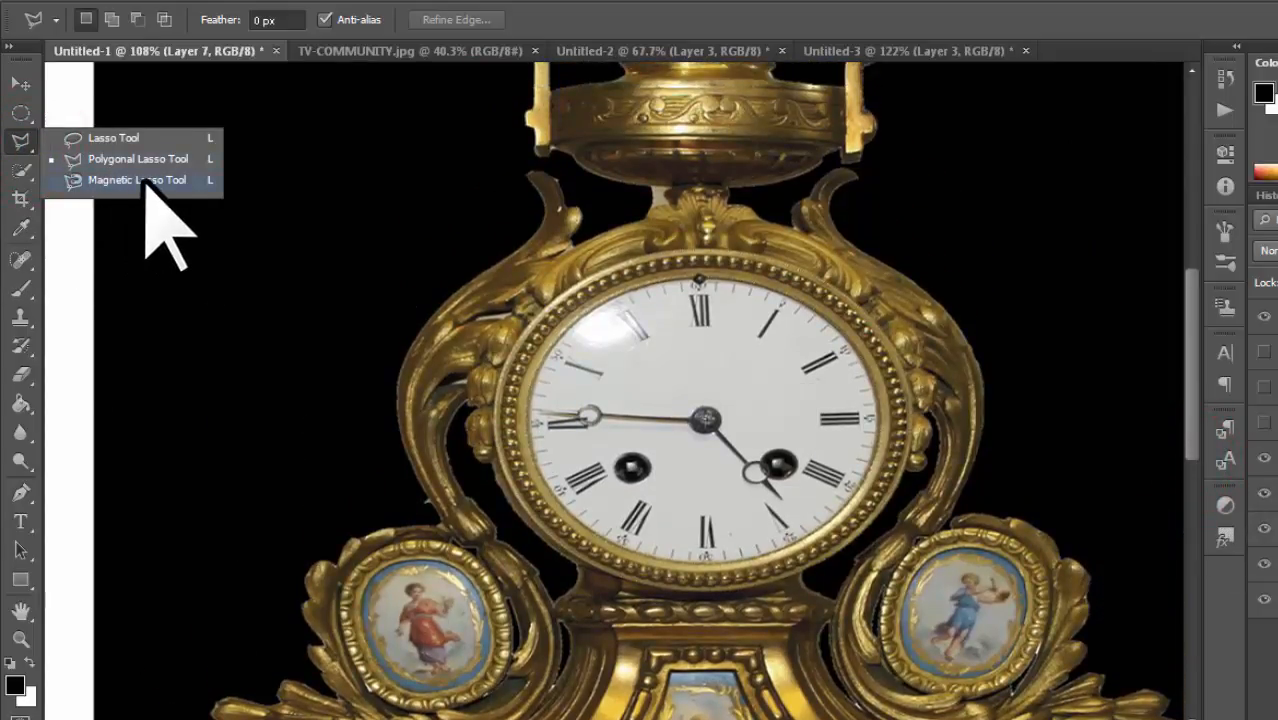
{"action": "left_click", "coordinate": [135, 180]}
{"action": "scroll", "coordinate": [399, 471], "scroll_direction": "up", "scroll_amount": 5}
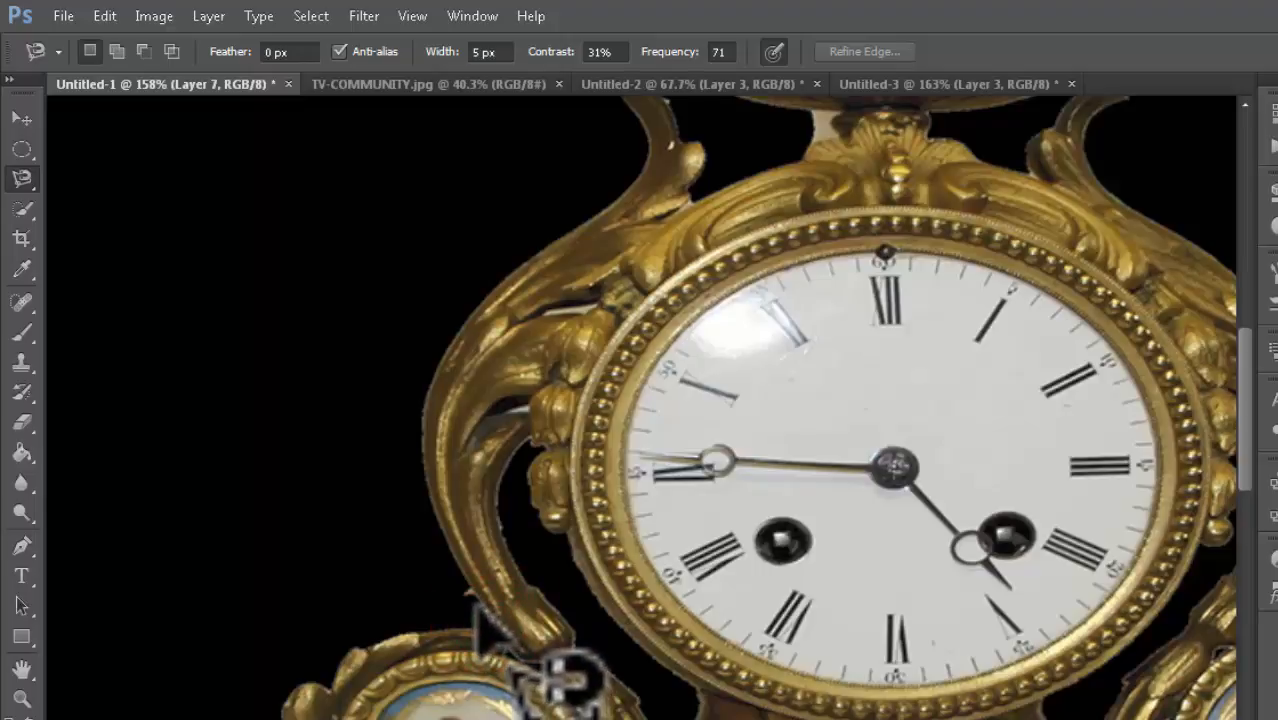
{"action": "left_click", "coordinate": [466, 592]}
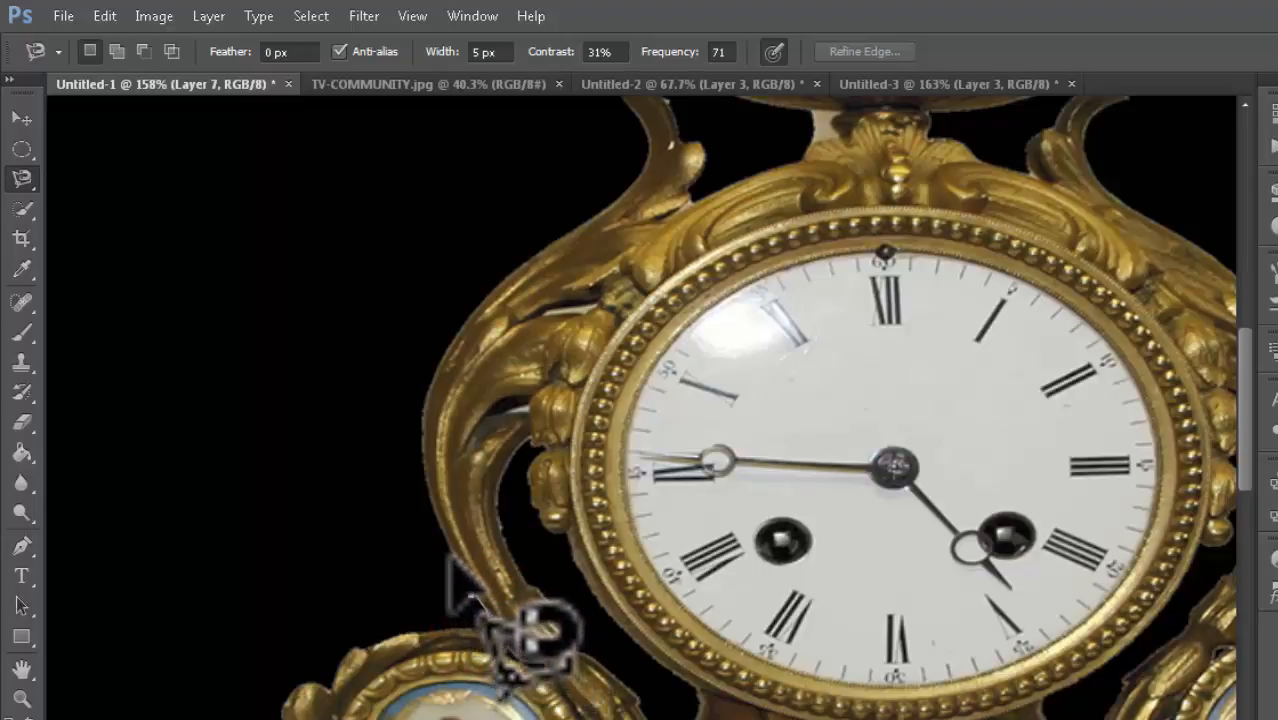
{"action": "mouse_move", "coordinate": [434, 498]}
{"action": "left_mouse_down"}
{"action": "mouse_move", "coordinate": [420, 384]}
{"action": "mouse_move", "coordinate": [434, 348]}
{"action": "mouse_move", "coordinate": [514, 246]}
{"action": "mouse_move", "coordinate": [588, 220]}
{"action": "mouse_move", "coordinate": [634, 172]}
{"action": "mouse_move", "coordinate": [648, 138]}
{"action": "mouse_move", "coordinate": [634, 100]}
{"action": "mouse_move", "coordinate": [614, 98]}
{"action": "left_mouse_up"}
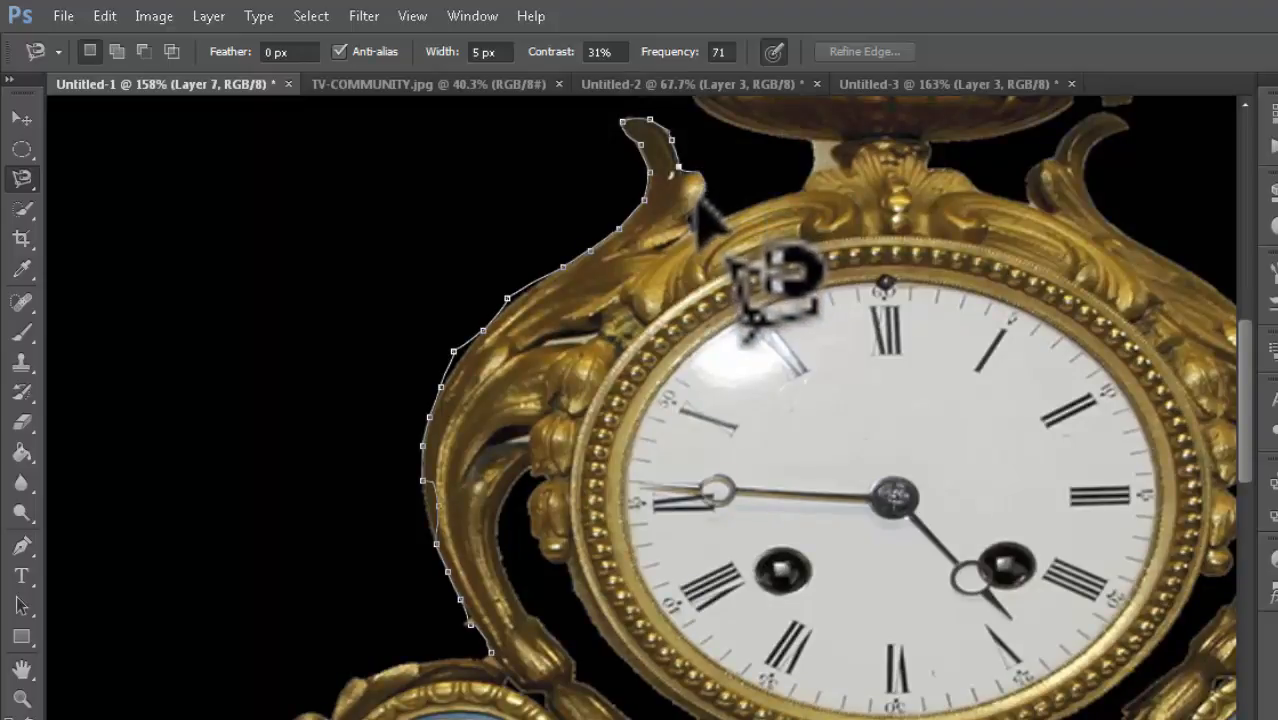
Step: Extend the magnetic outline along the top ornament, remove its last point, and cancel the outline
{"action": "mouse_move", "coordinate": [688, 228]}
{"action": "left_mouse_down"}
{"action": "mouse_move", "coordinate": [728, 228]}
{"action": "mouse_move", "coordinate": [788, 200]}
{"action": "mouse_move", "coordinate": [806, 168]}
{"action": "mouse_move", "coordinate": [791, 150]}
{"action": "left_mouse_up"}
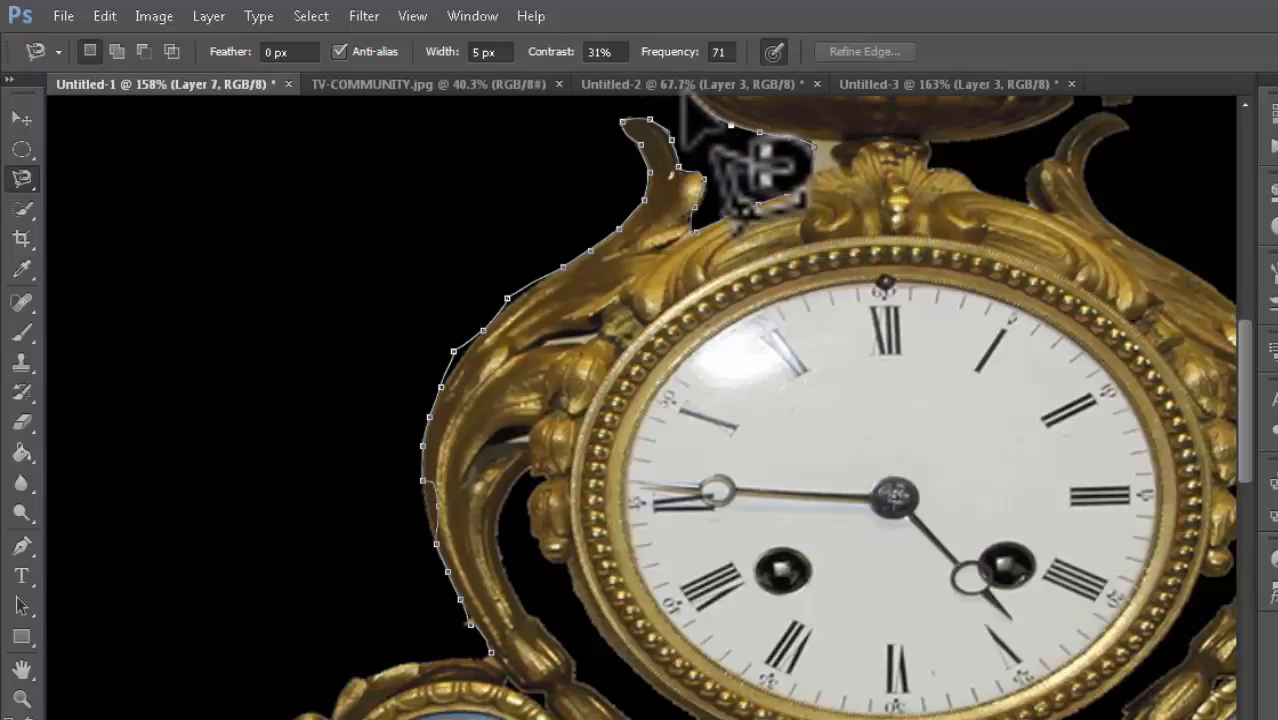
{"action": "scroll", "coordinate": [683, 97], "scroll_direction": "up", "scroll_amount": 3}
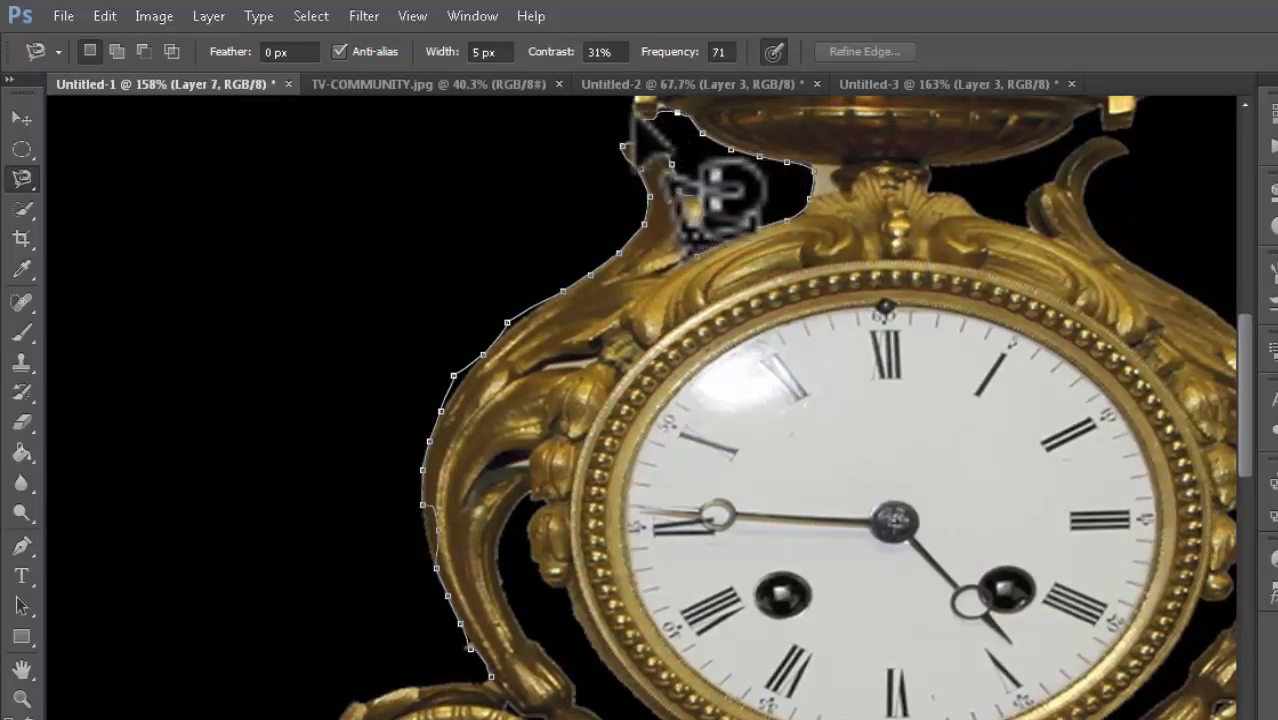
{"action": "scroll", "coordinate": [702, 175], "scroll_direction": "up", "scroll_amount": 3}
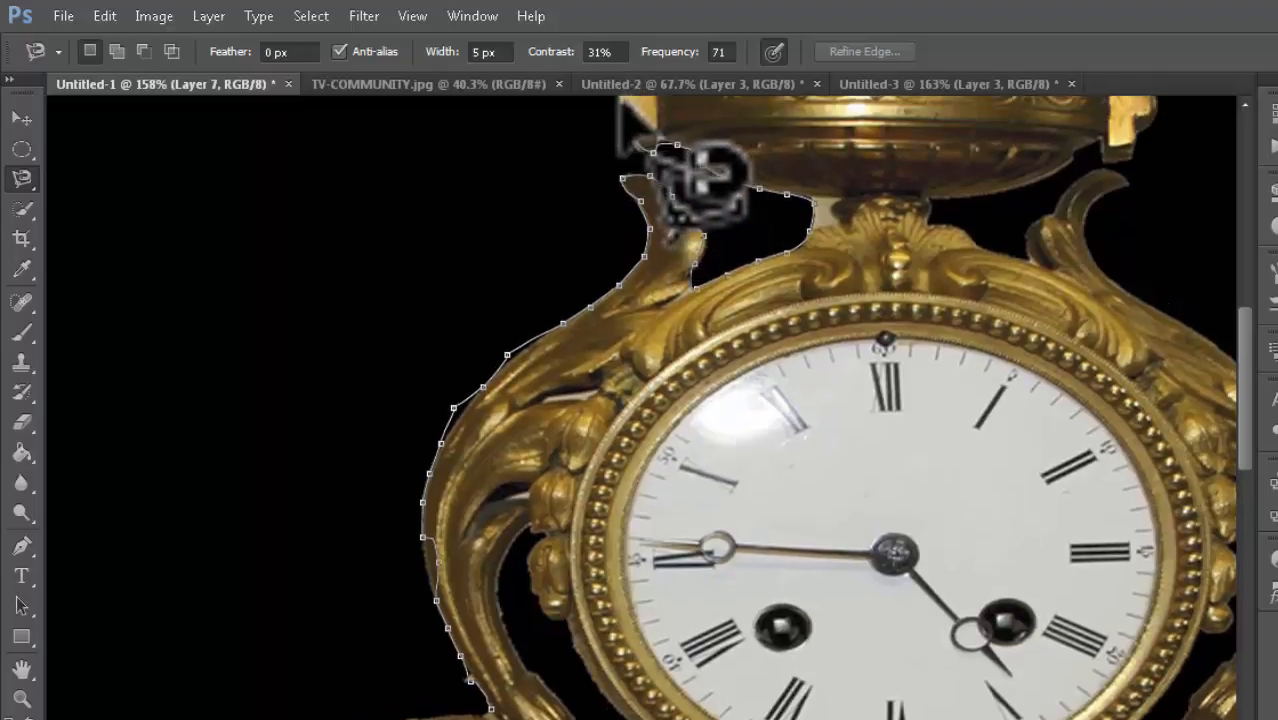
{"action": "scroll", "coordinate": [700, 165], "scroll_direction": "up", "scroll_amount": 5}
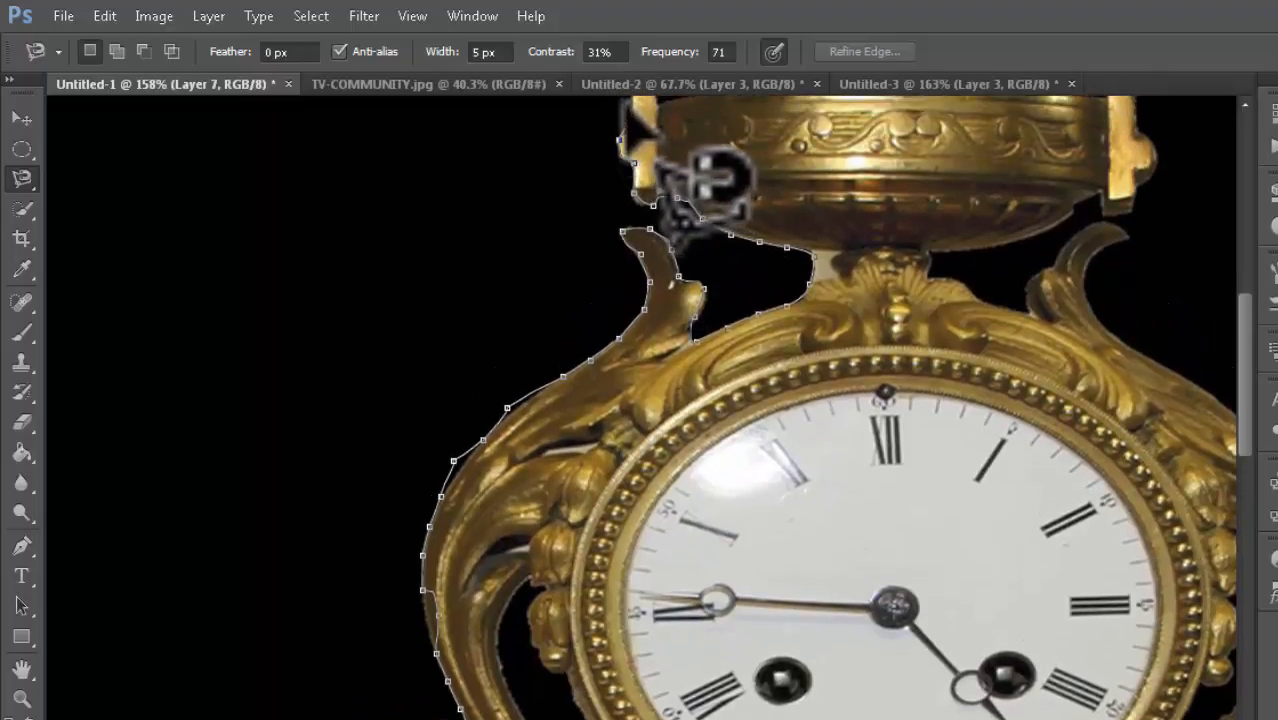
{"action": "scroll", "coordinate": [705, 175], "scroll_direction": "up", "scroll_amount": 2}
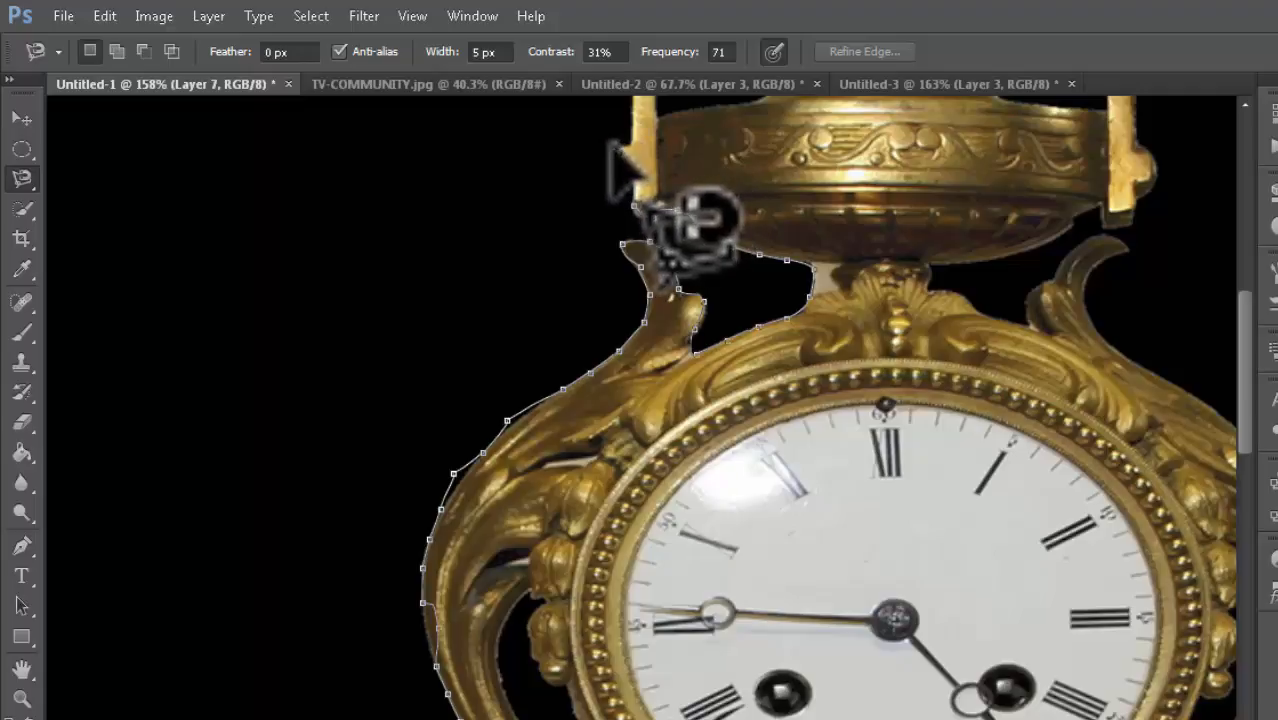
{"action": "key", "text": "BackSpace"}
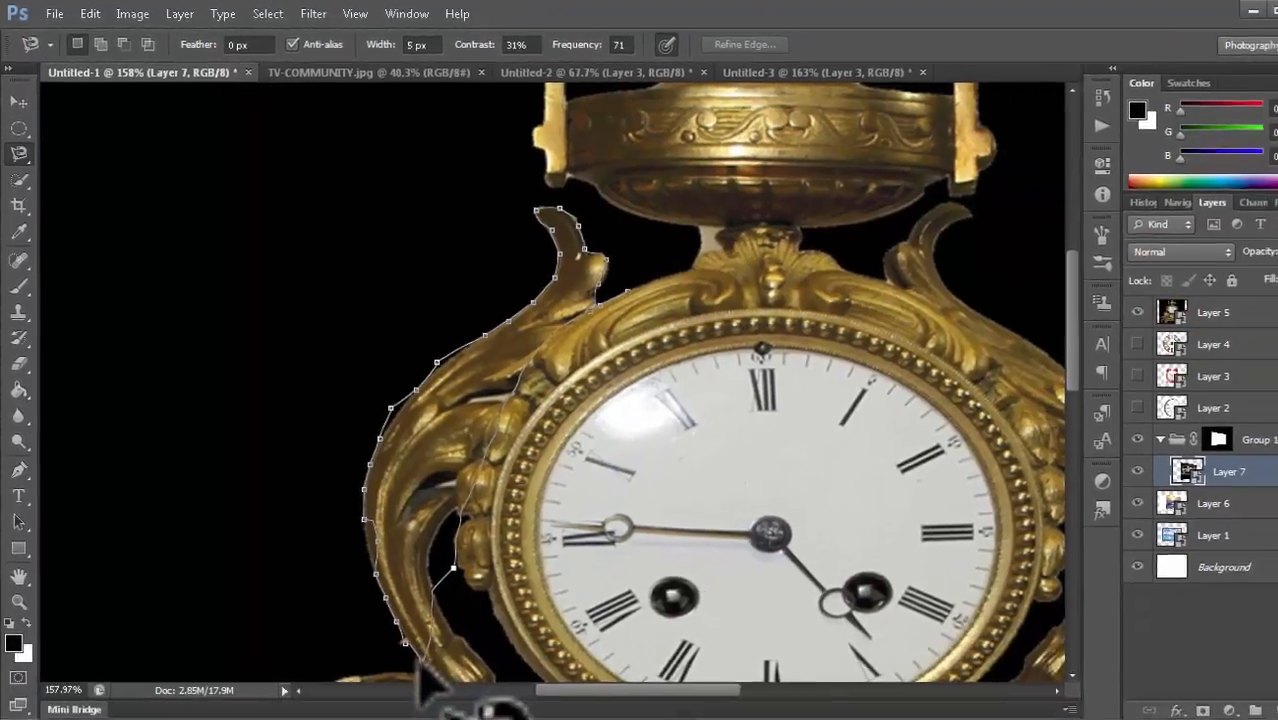
{"action": "left_click", "coordinate": [418, 647]}
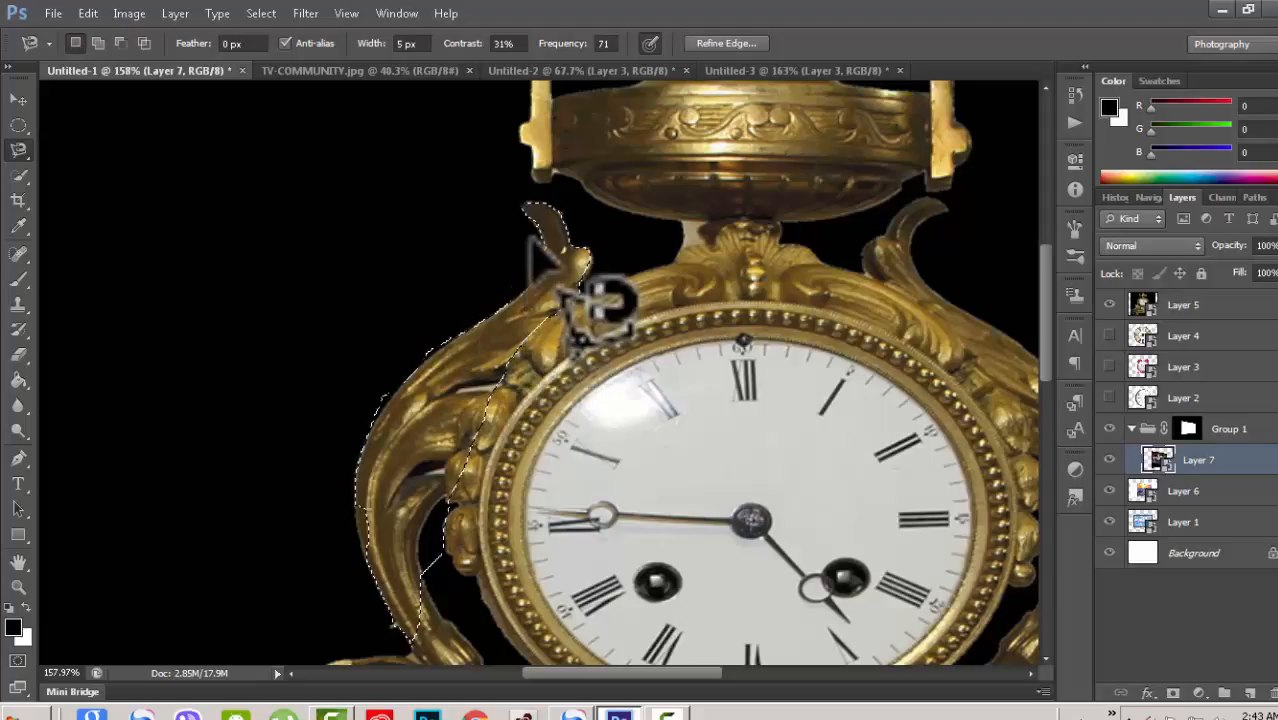
{"action": "key", "text": "Escape"}
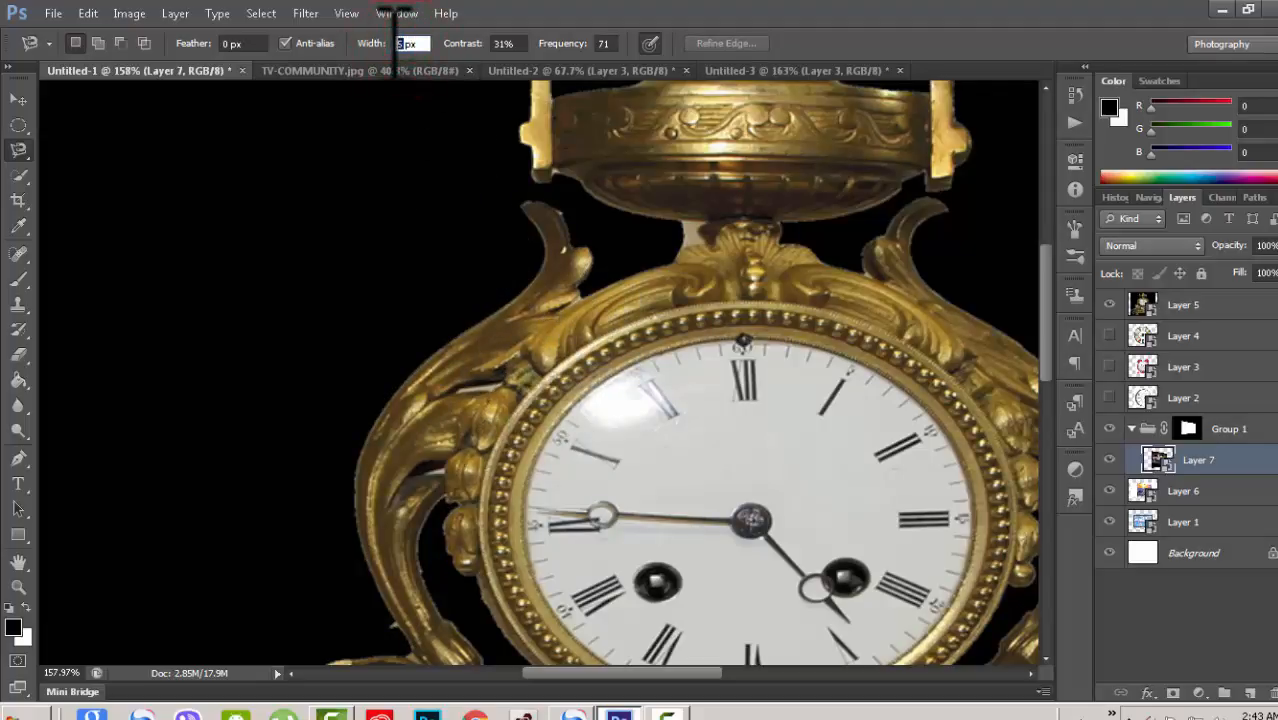
Step: Set the Magnetic Lasso width to 69 px, close an outline along the left scroll, and deselect it
{"action": "key", "text": "Down"}
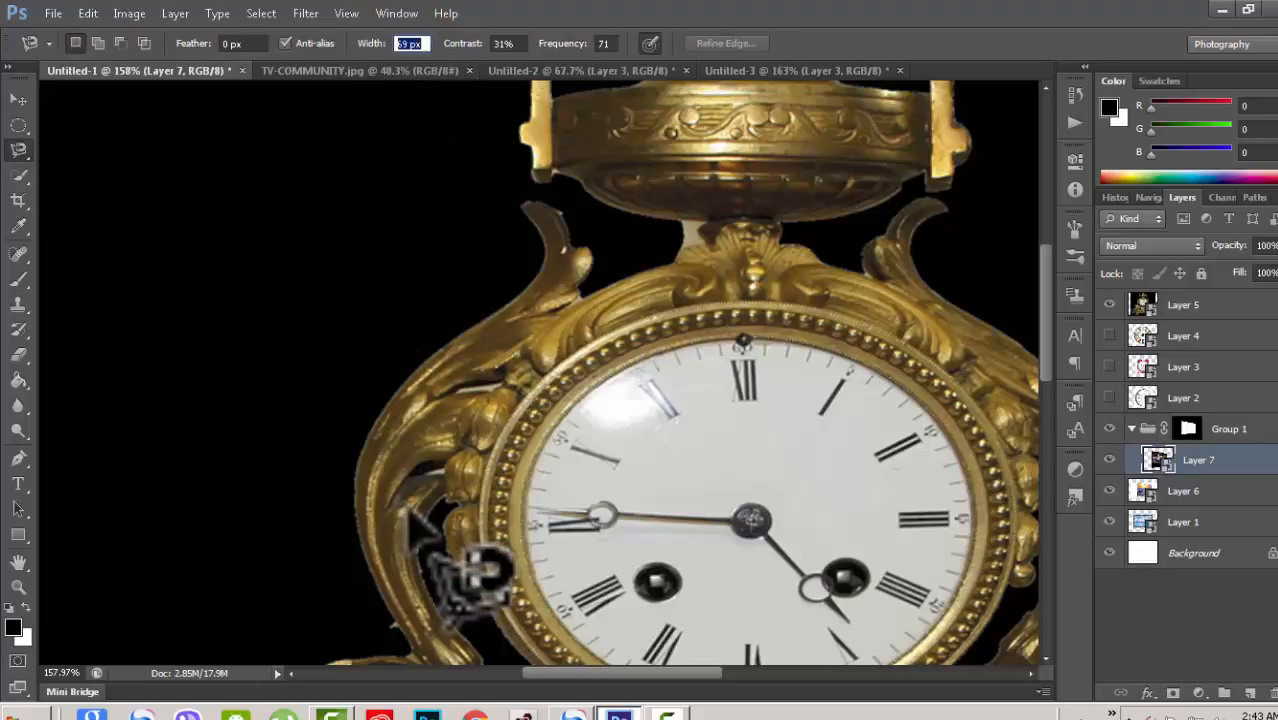
{"action": "left_click_drag", "start_coordinate": [1045, 330], "coordinate": [1044, 365]}
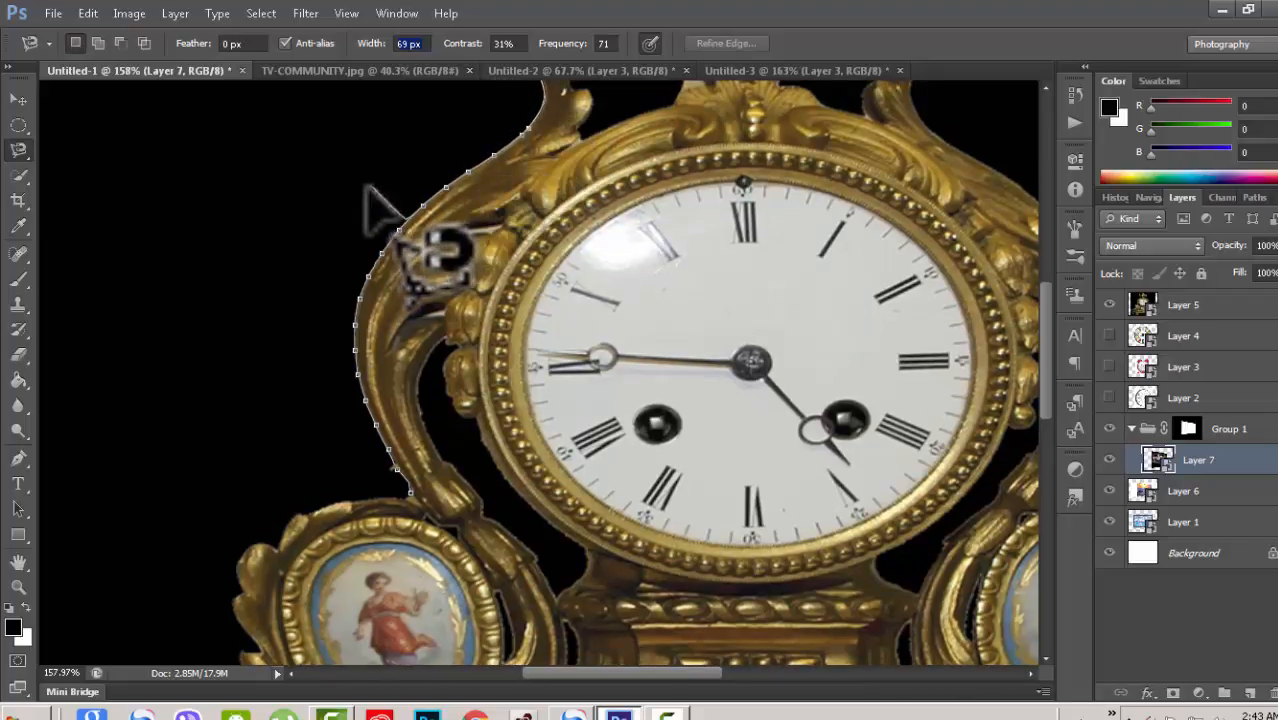
{"action": "double_click", "coordinate": [411, 485]}
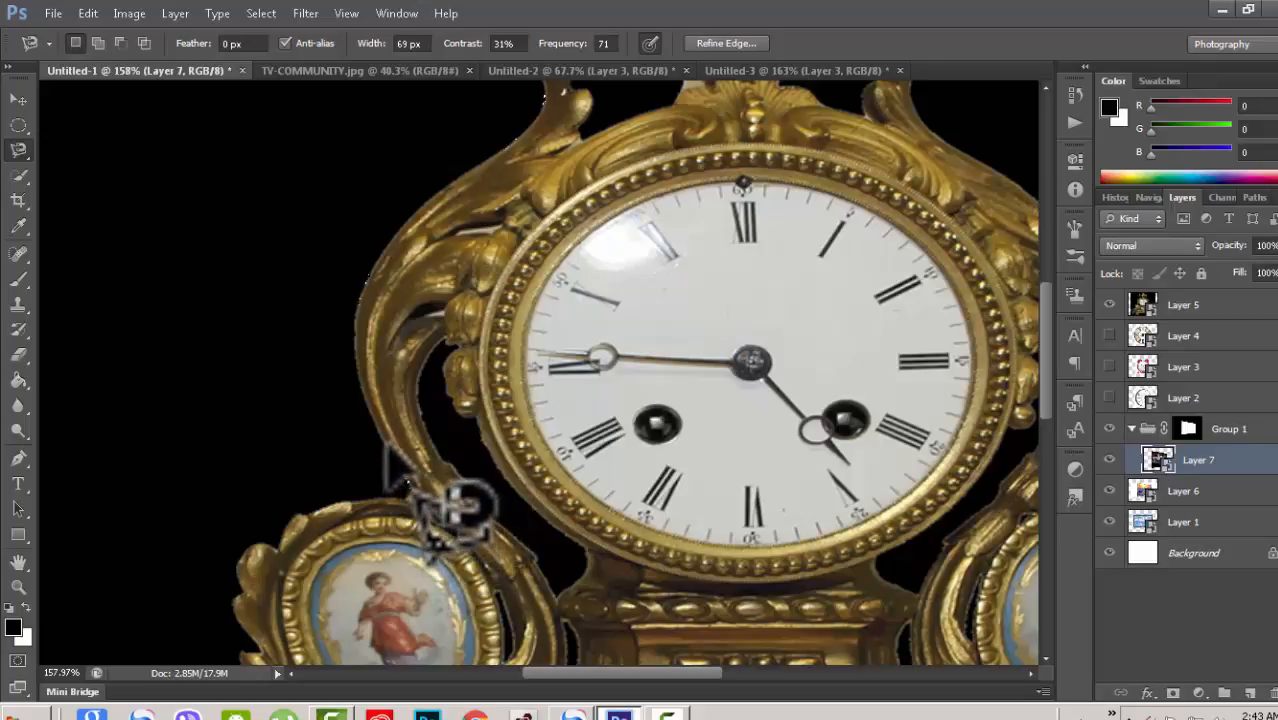
{"action": "key", "text": "ctrl+d"}
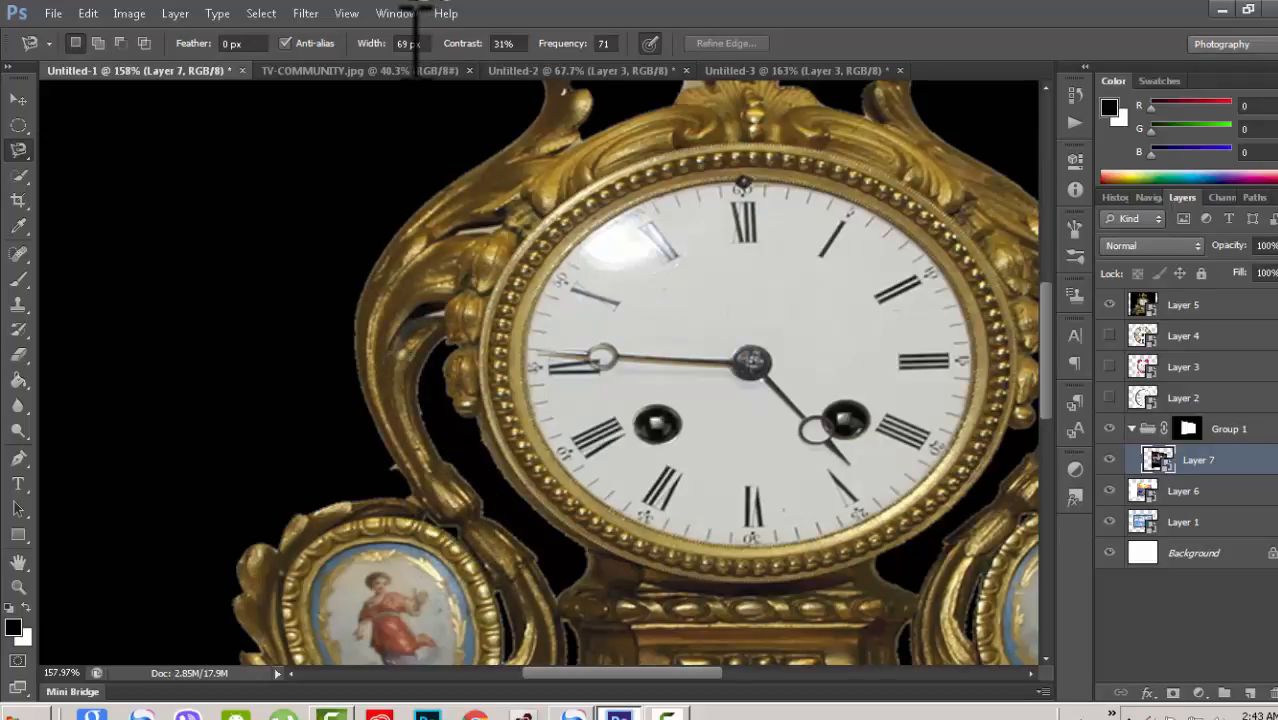
Step: Set the Magnetic Lasso width to 80 px and try a magnetic outline along the clock's left scroll
{"action": "type", "text": "2"}
{"action": "left_click", "coordinate": [393, 466]}
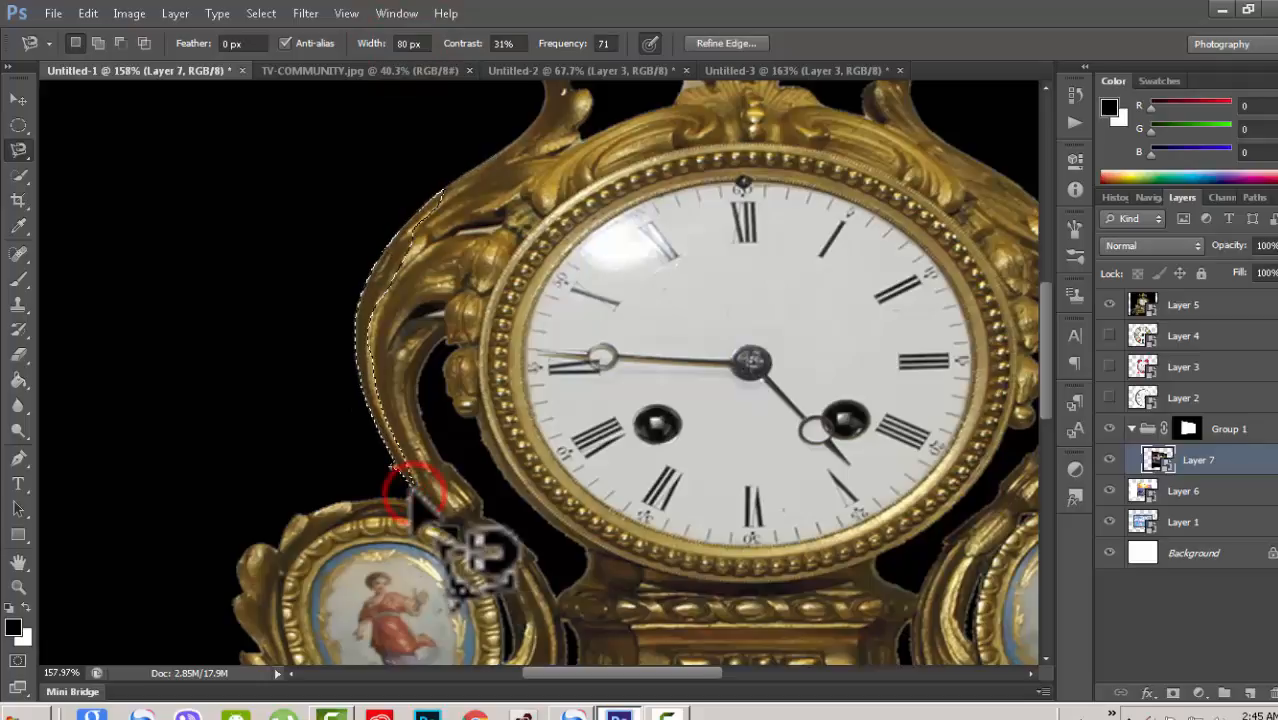
{"action": "left_click", "coordinate": [455, 180]}
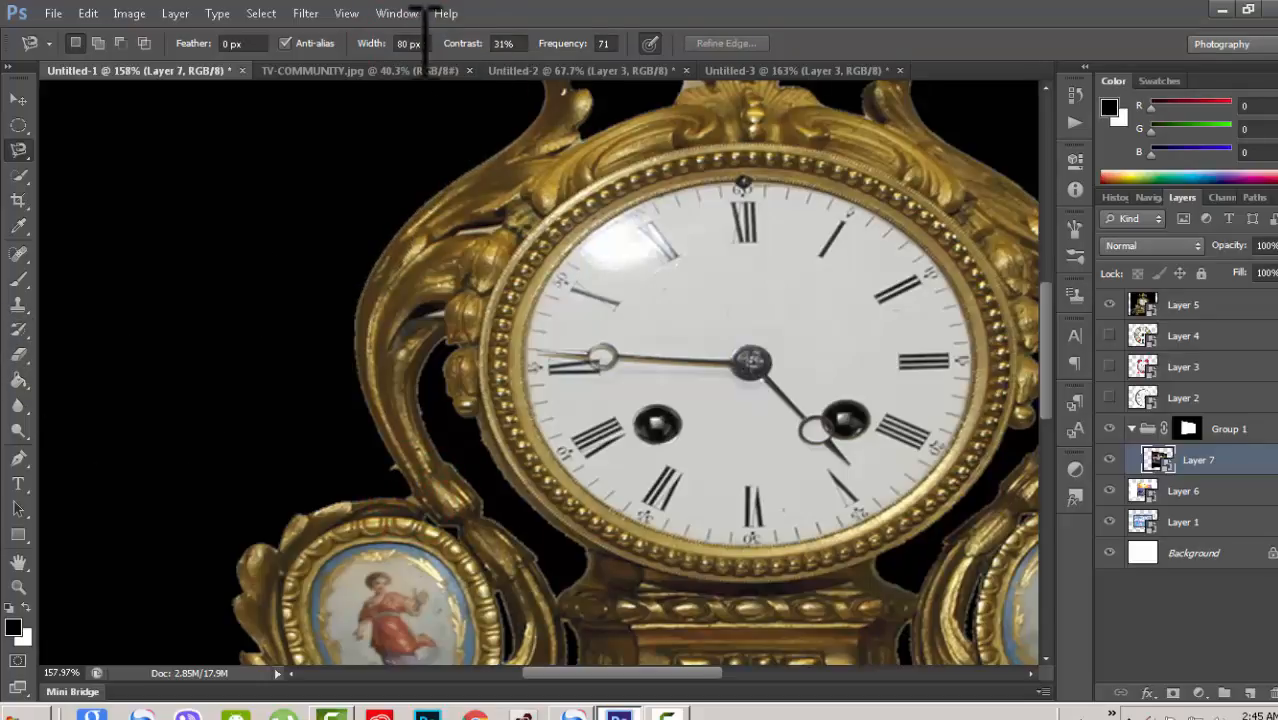
{"action": "scroll", "coordinate": [515, 155], "scroll_direction": "down", "scroll_amount": 3}
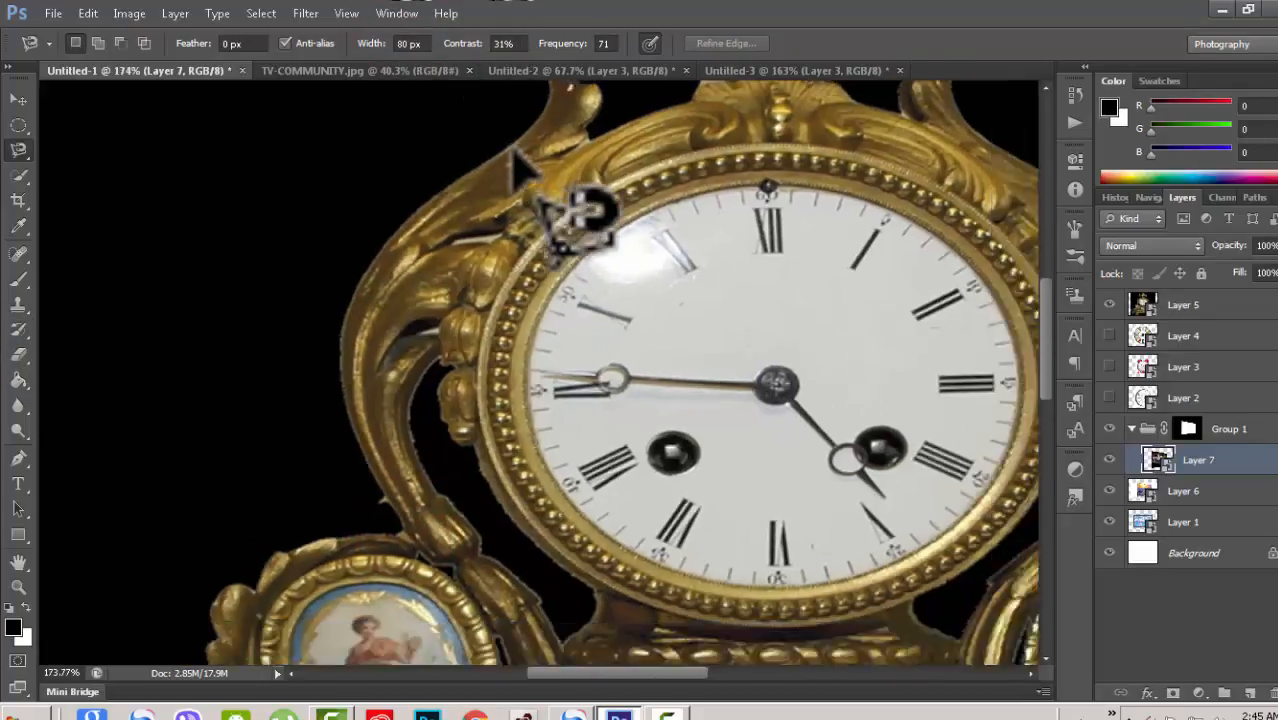
{"action": "scroll", "coordinate": [513, 150], "scroll_direction": "down", "scroll_amount": 3}
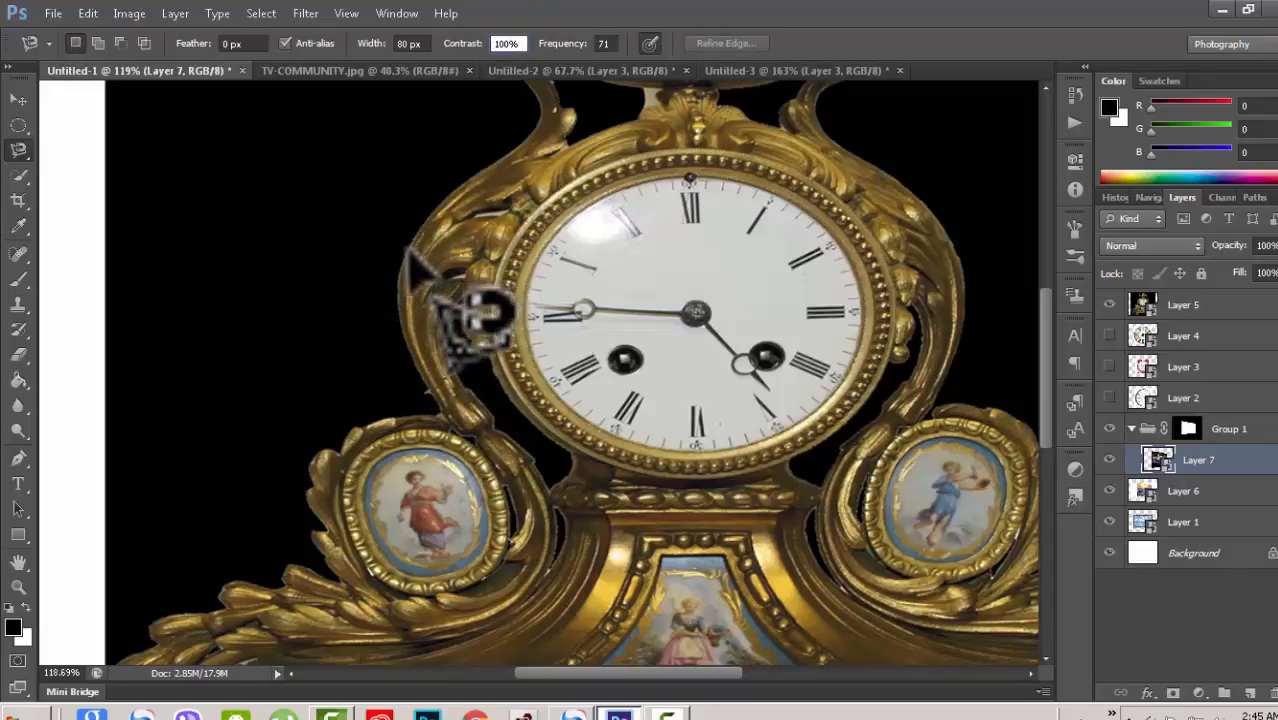
Step: Start another magnetic outline, cancel it, and set the Magnetic Lasso contrast to 50%
{"action": "left_click", "coordinate": [436, 405]}
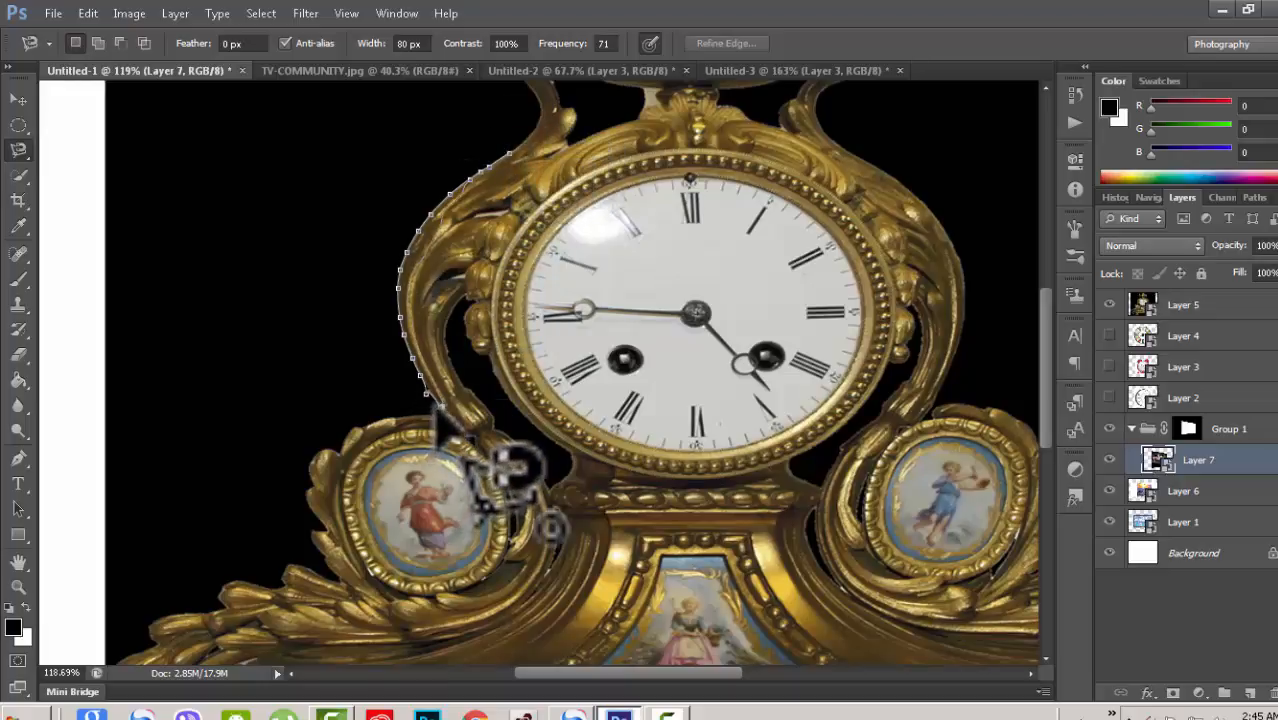
{"action": "key", "text": "Escape"}
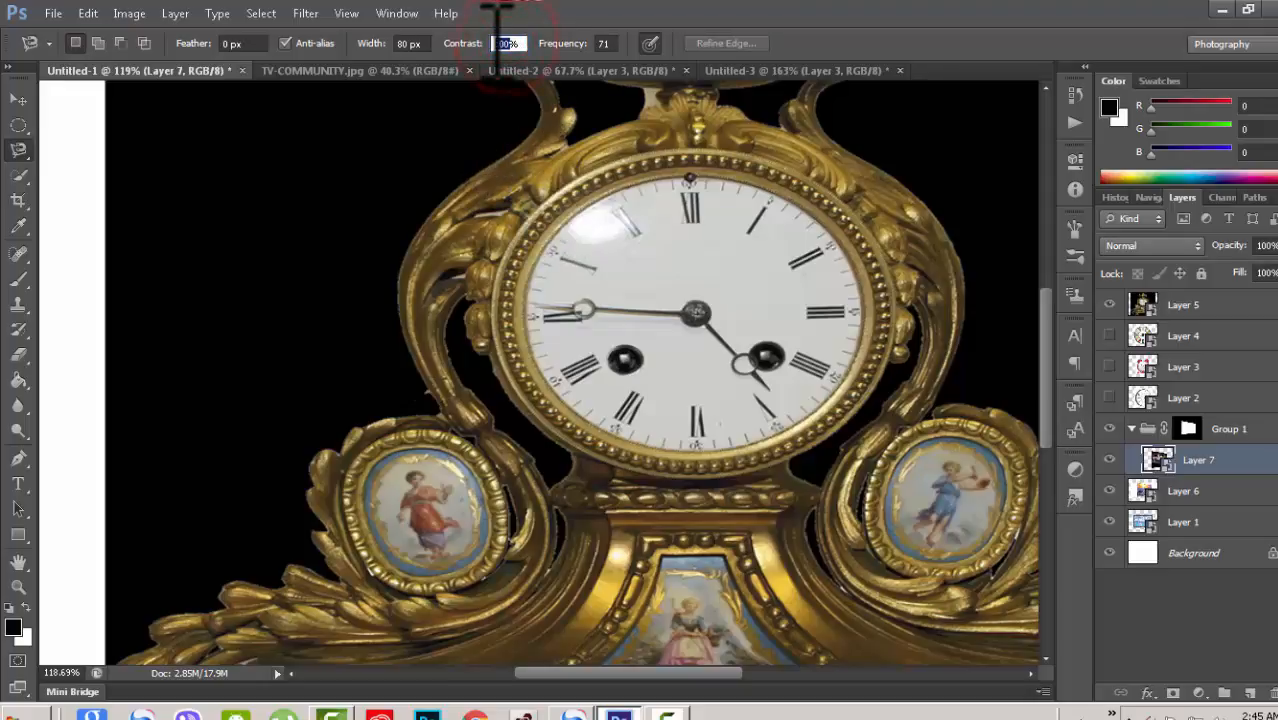
{"action": "type", "text": "120"}
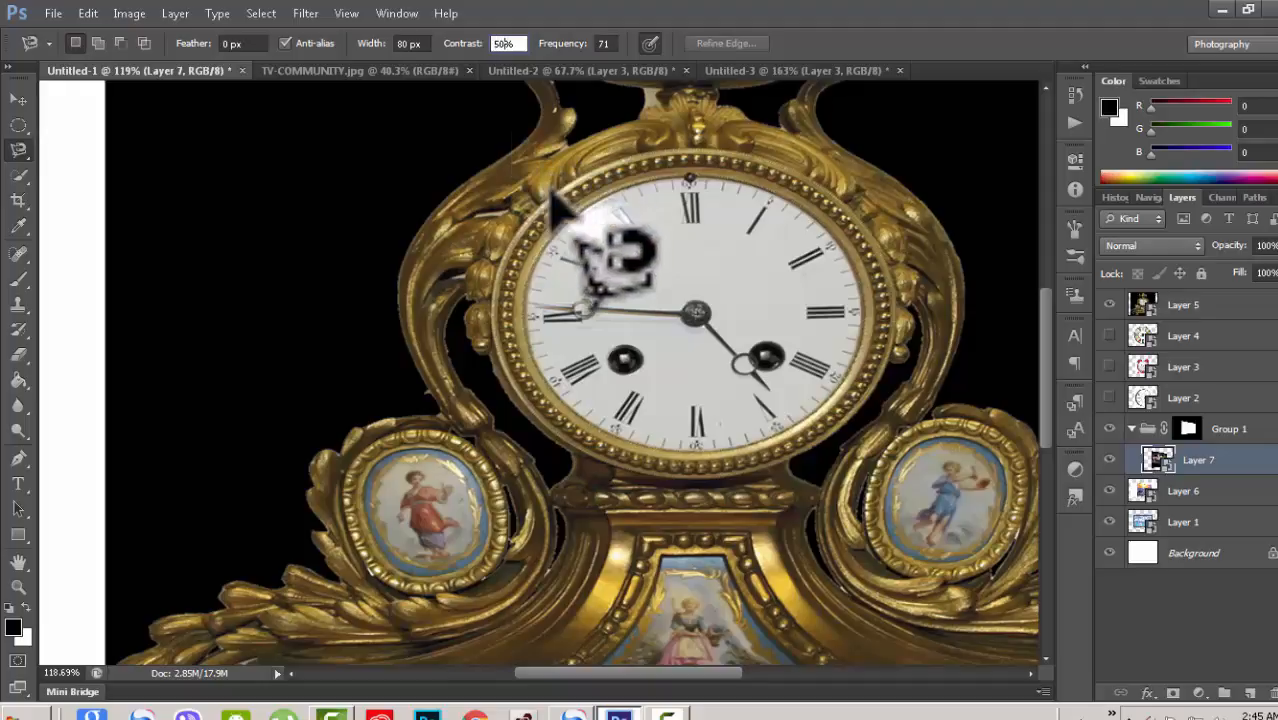
{"action": "type", "text": "50"}
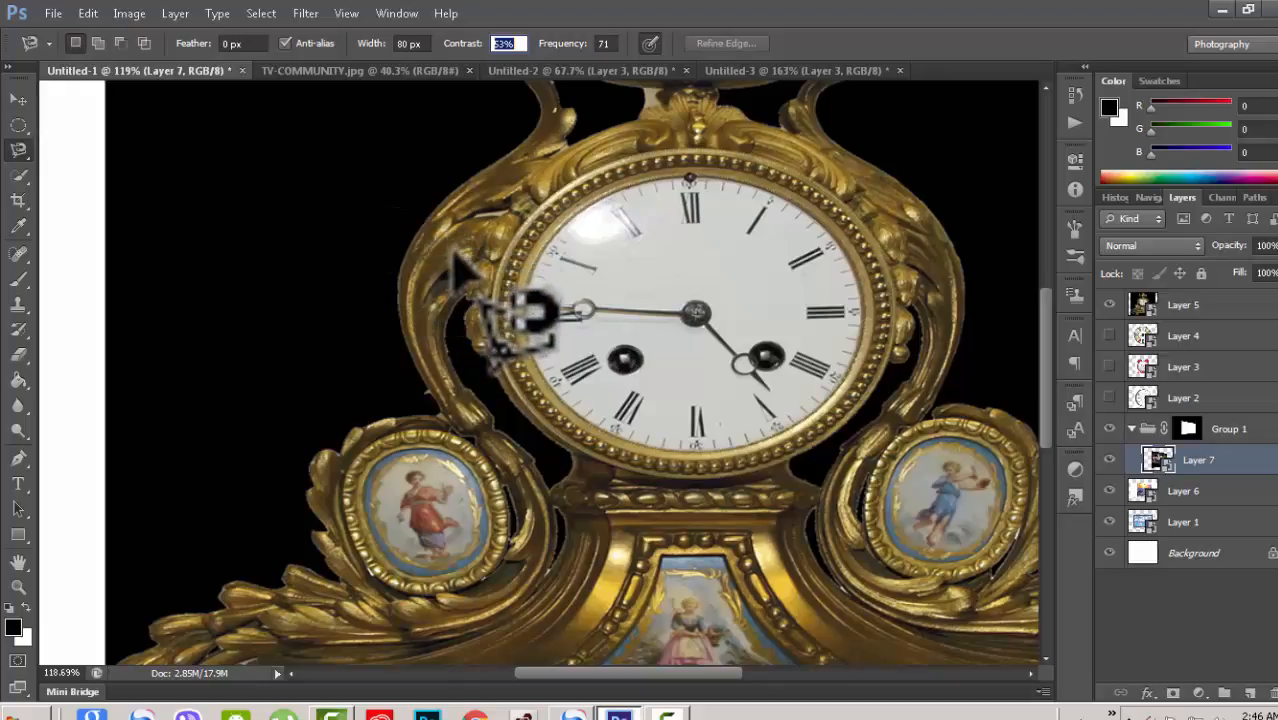
Step: Close a magnetic outline from the clock's left scroll up to the top ornament, then deselect it
{"action": "left_click_drag", "start_coordinate": [1045, 399], "coordinate": [1032, 363]}
{"action": "left_click", "coordinate": [18, 99]}
{"action": "left_click", "coordinate": [18, 149]}
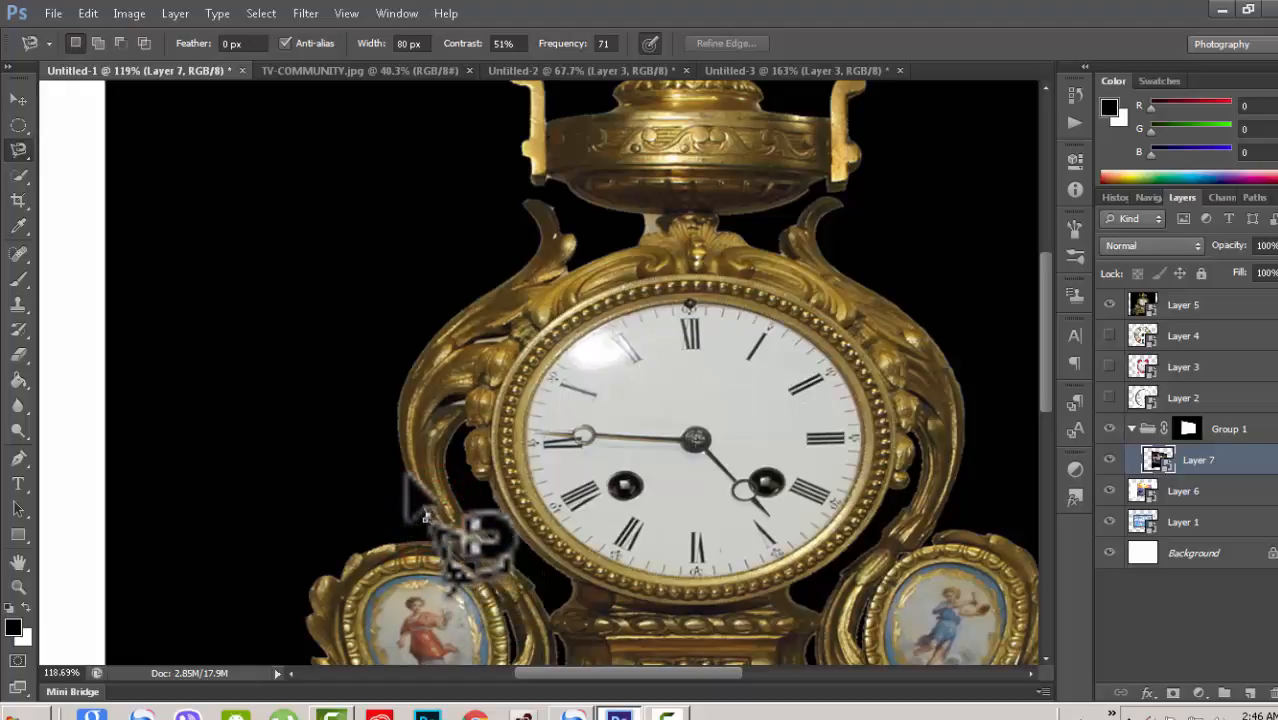
{"action": "left_click", "coordinate": [440, 537]}
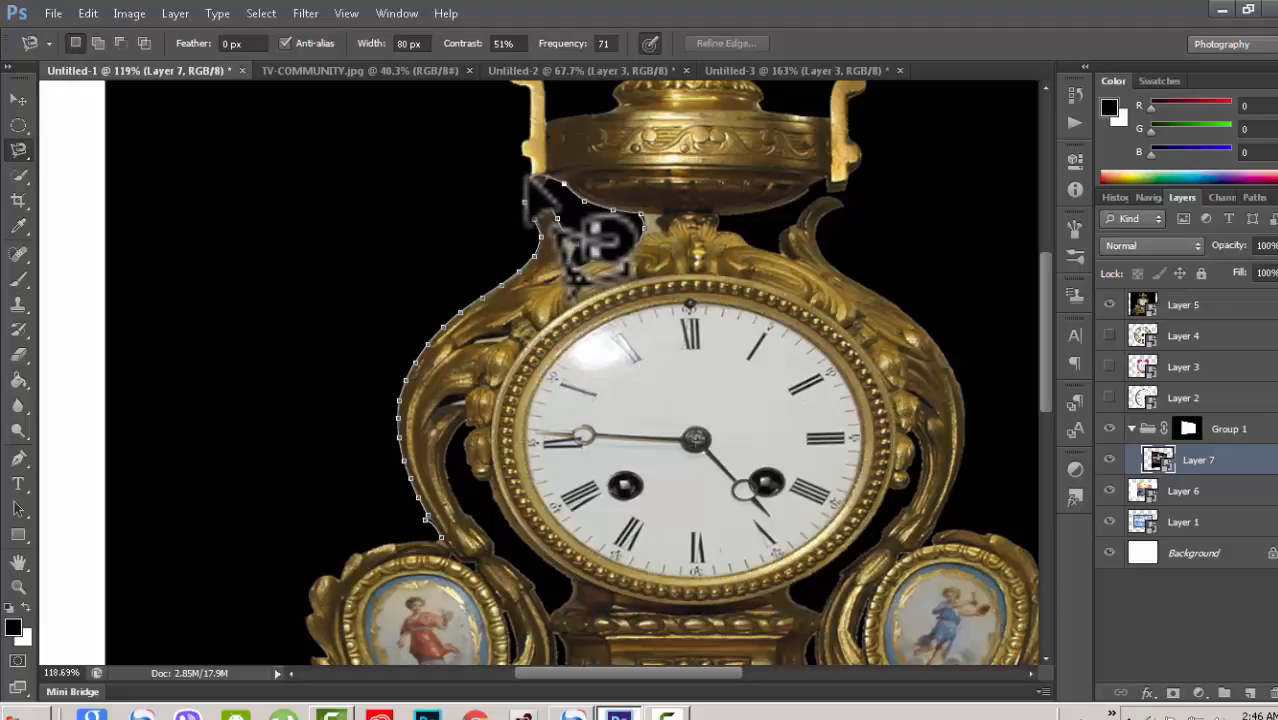
{"action": "left_click", "coordinate": [440, 537]}
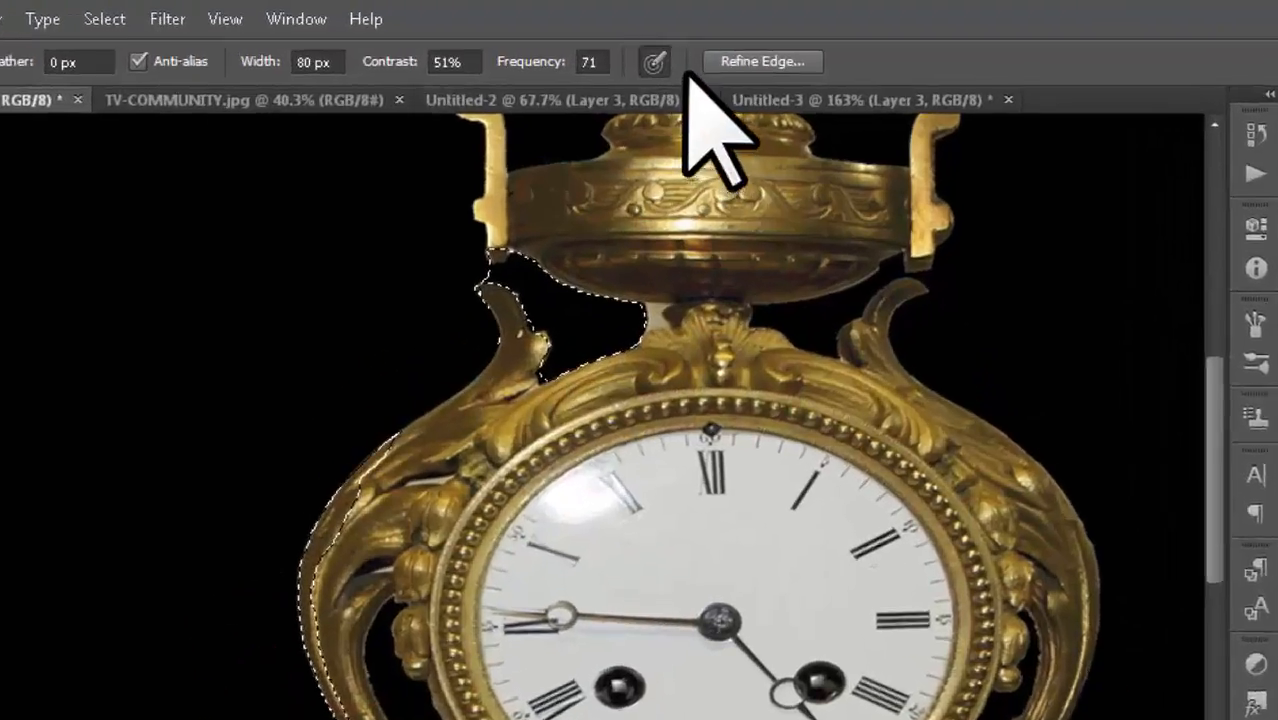
{"action": "key", "text": "ctrl+d"}
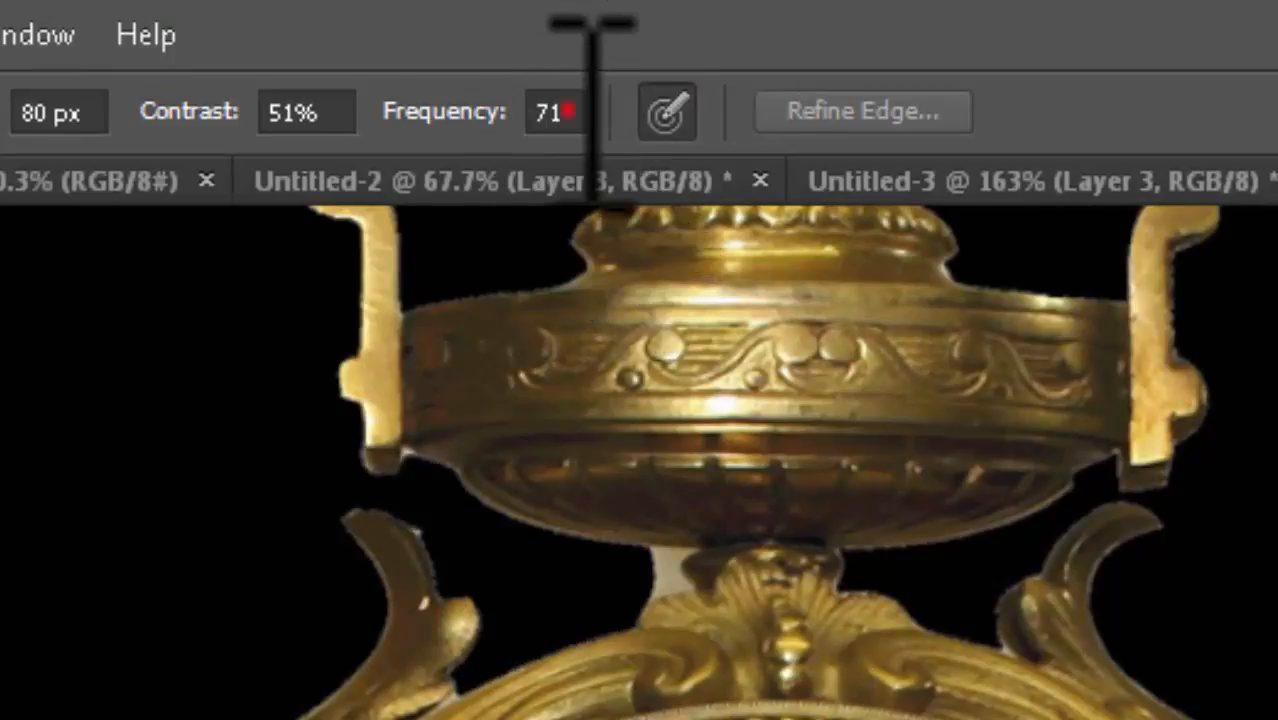
Step: Set the Magnetic Lasso frequency to 11
{"action": "left_click", "coordinate": [543, 112]}
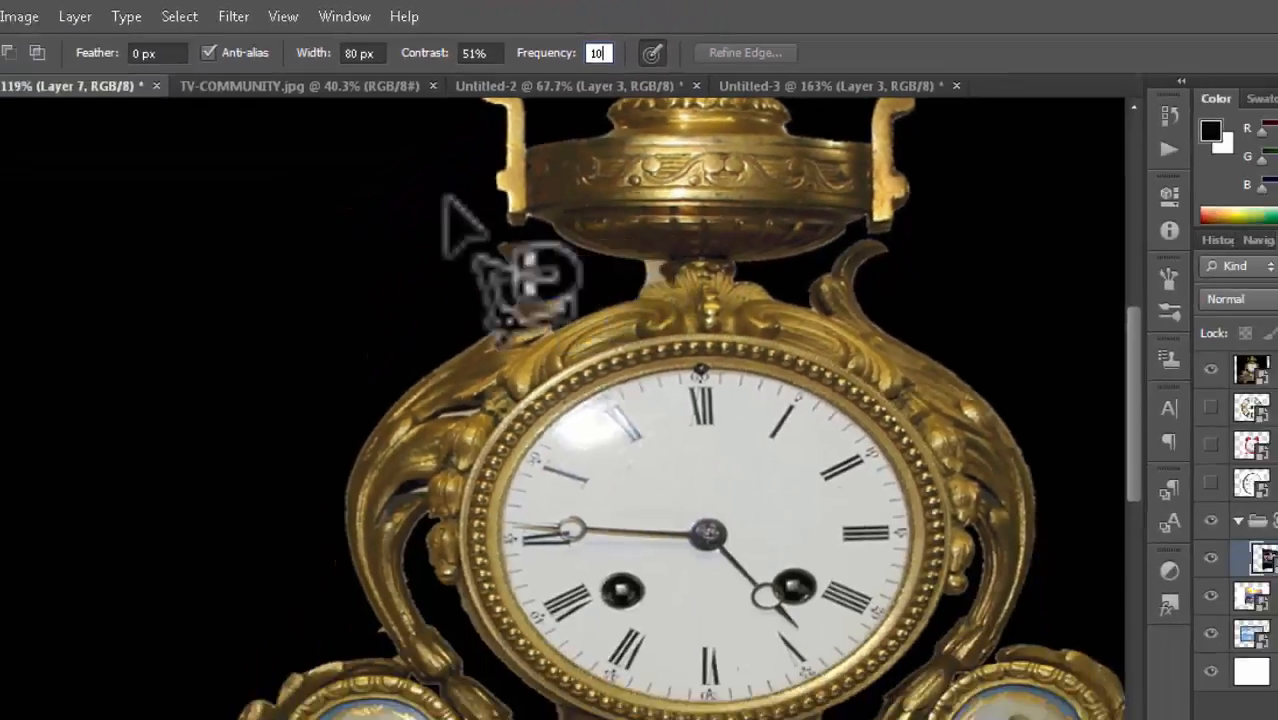
{"action": "key", "text": "v"}
{"action": "key", "text": "l"}
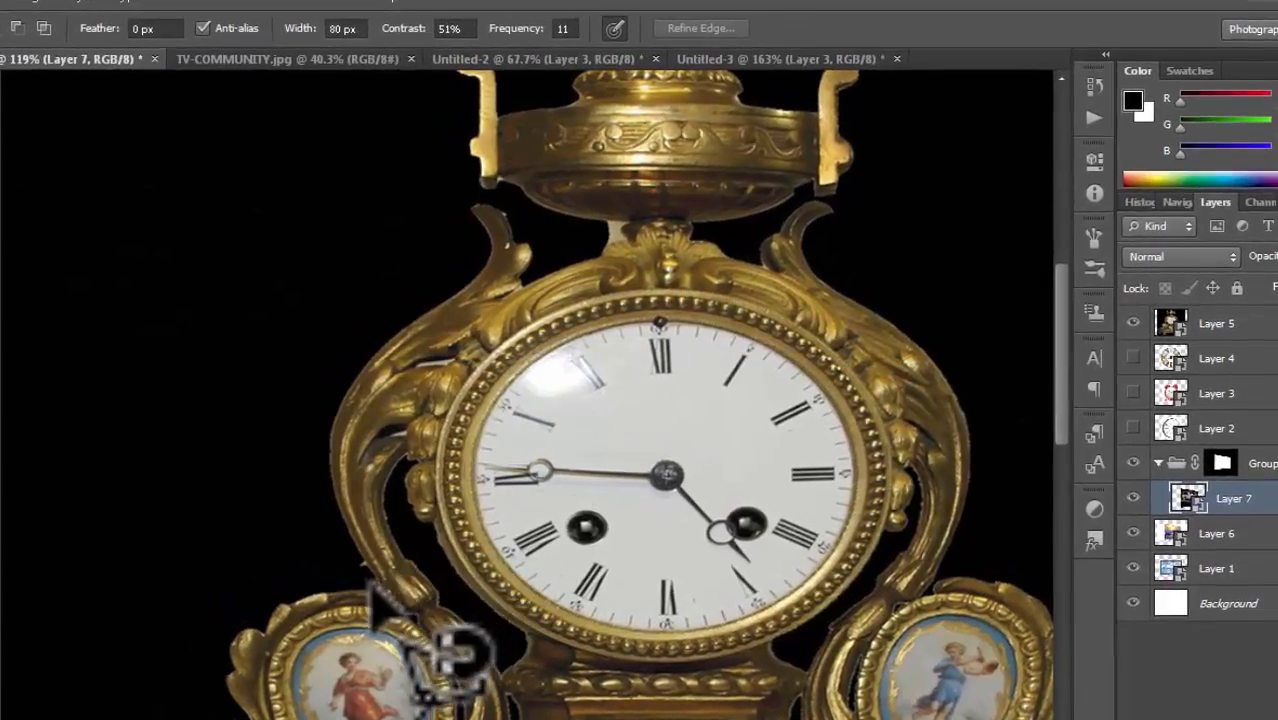
Step: Trace a magnetic outline from the left scroll up around the top urn and close it, then deselect
{"action": "left_click", "coordinate": [379, 586]}
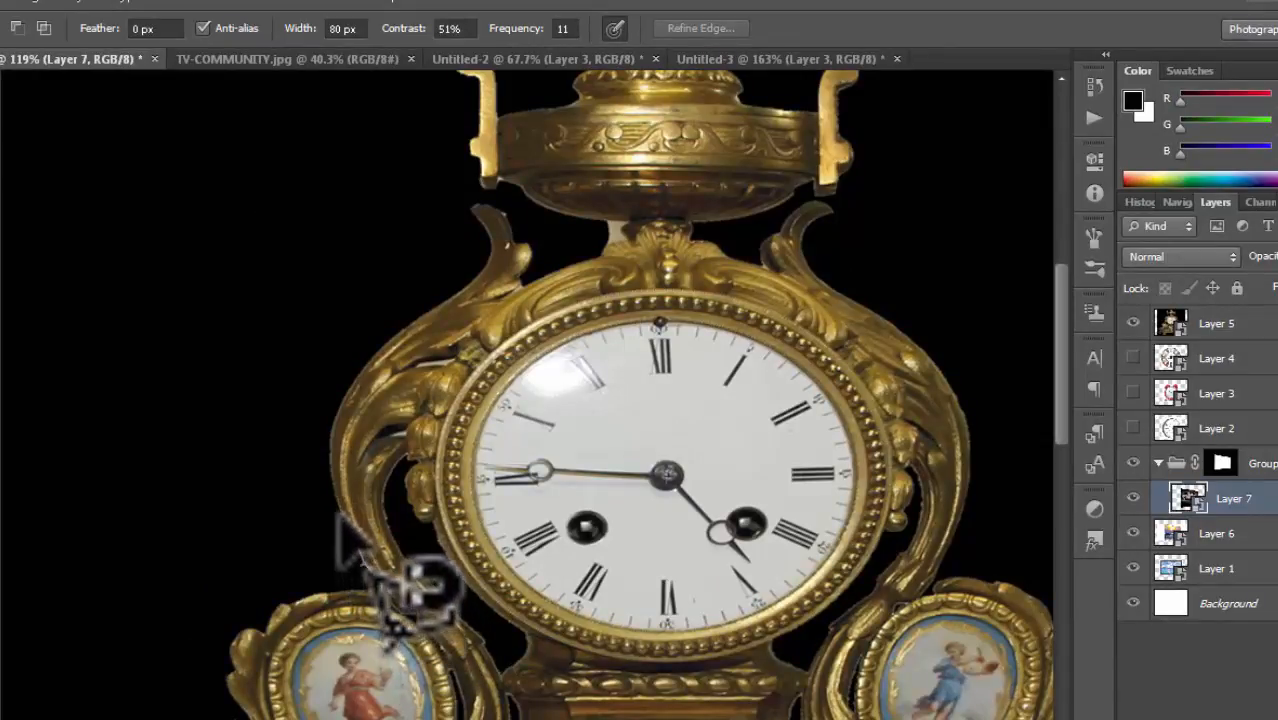
{"action": "left_click", "coordinate": [380, 588]}
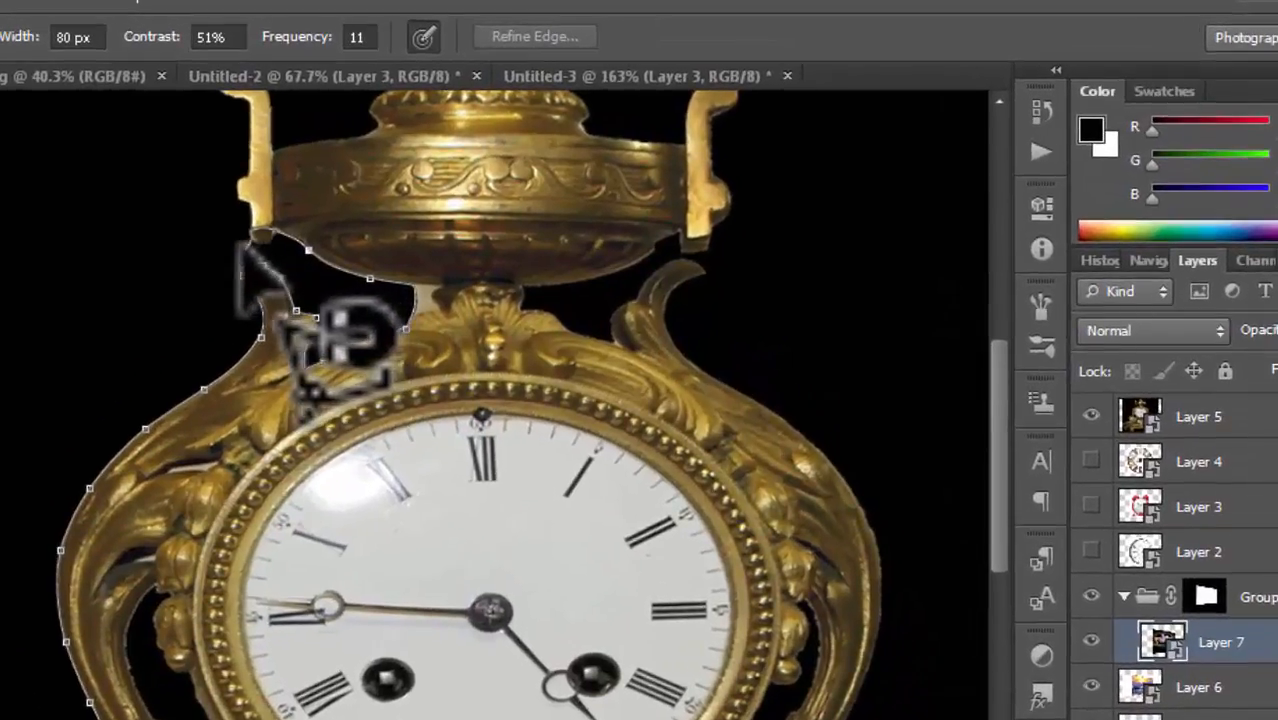
{"action": "left_click", "coordinate": [268, 245]}
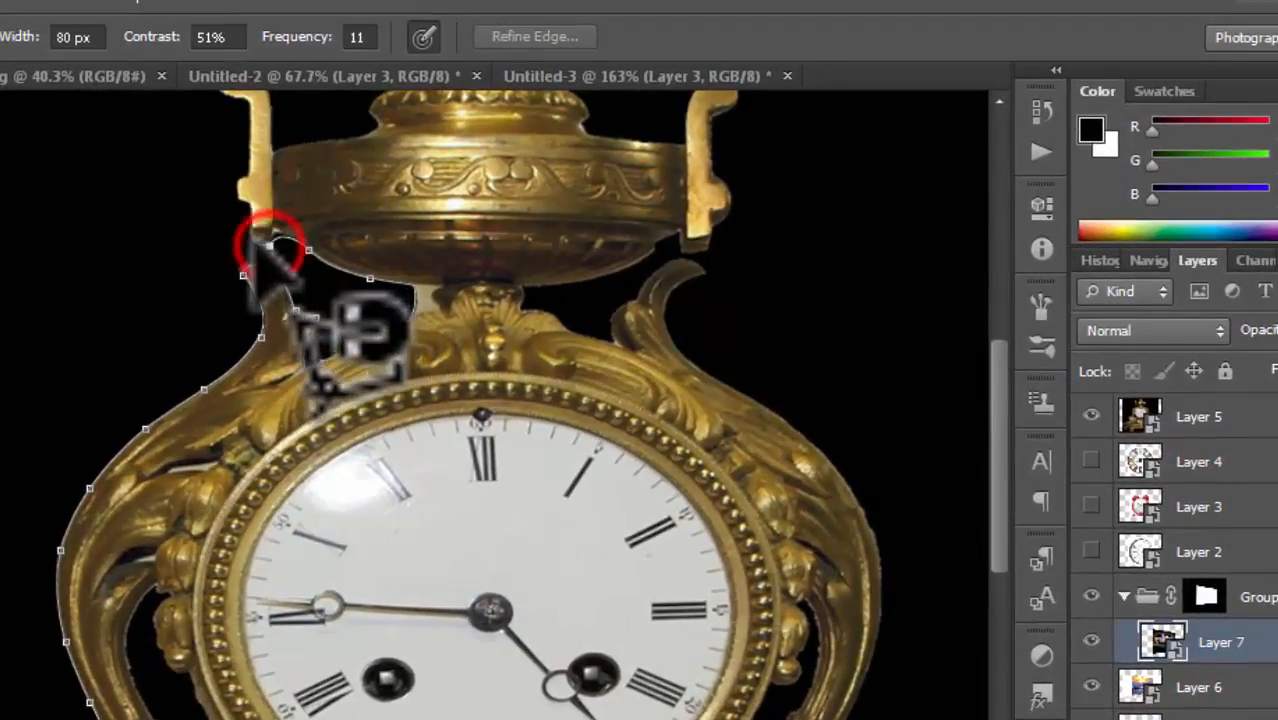
{"action": "left_click", "coordinate": [250, 215]}
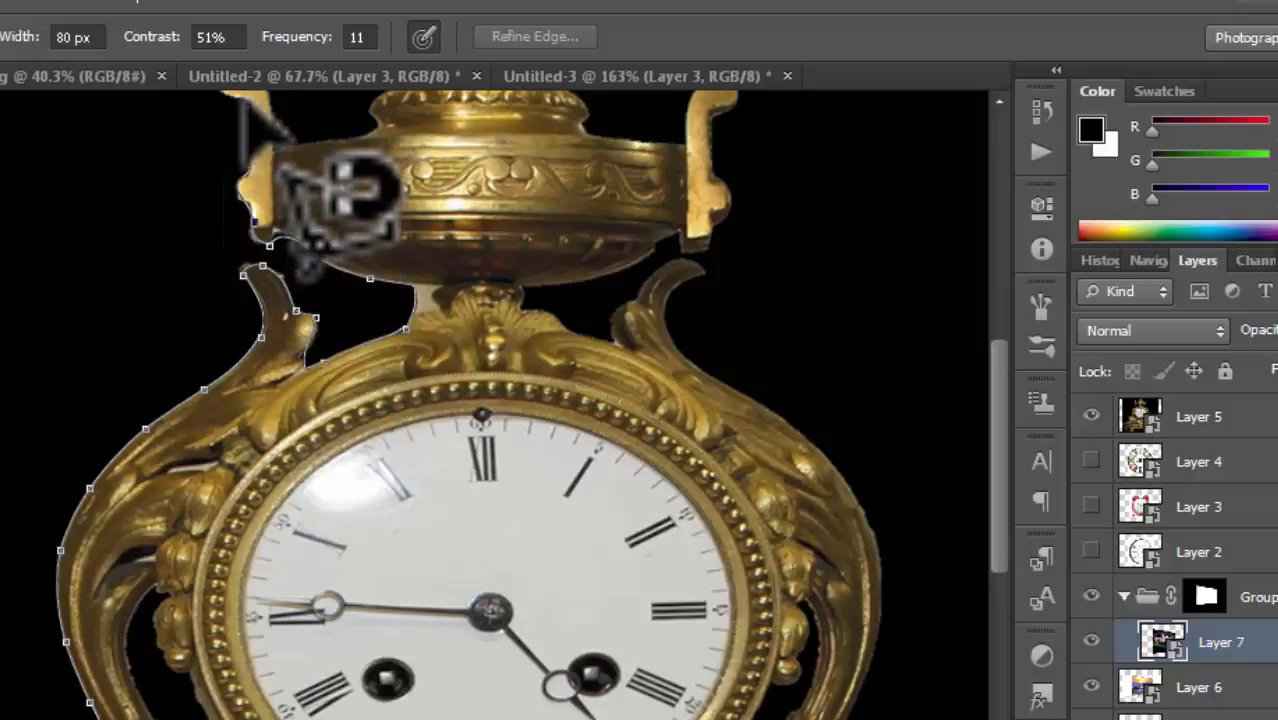
{"action": "left_click", "coordinate": [214, 100]}
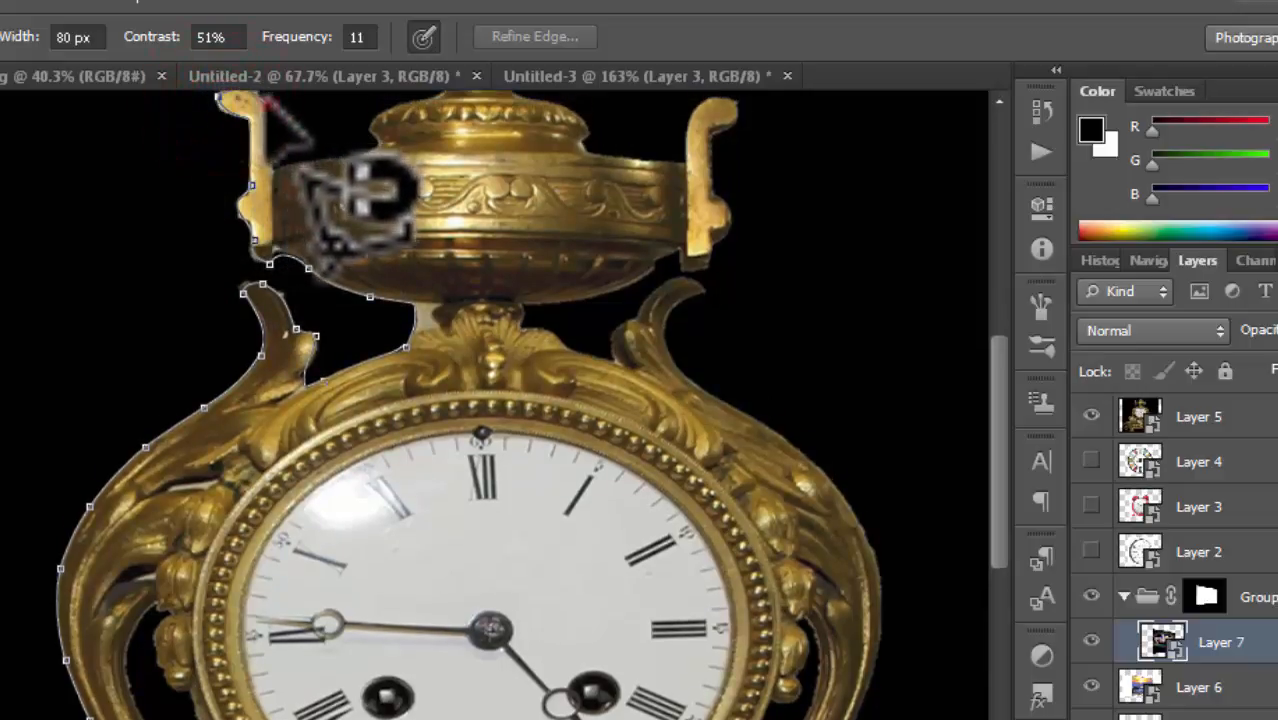
{"action": "left_click", "coordinate": [267, 101]}
{"action": "left_click", "coordinate": [270, 203]}
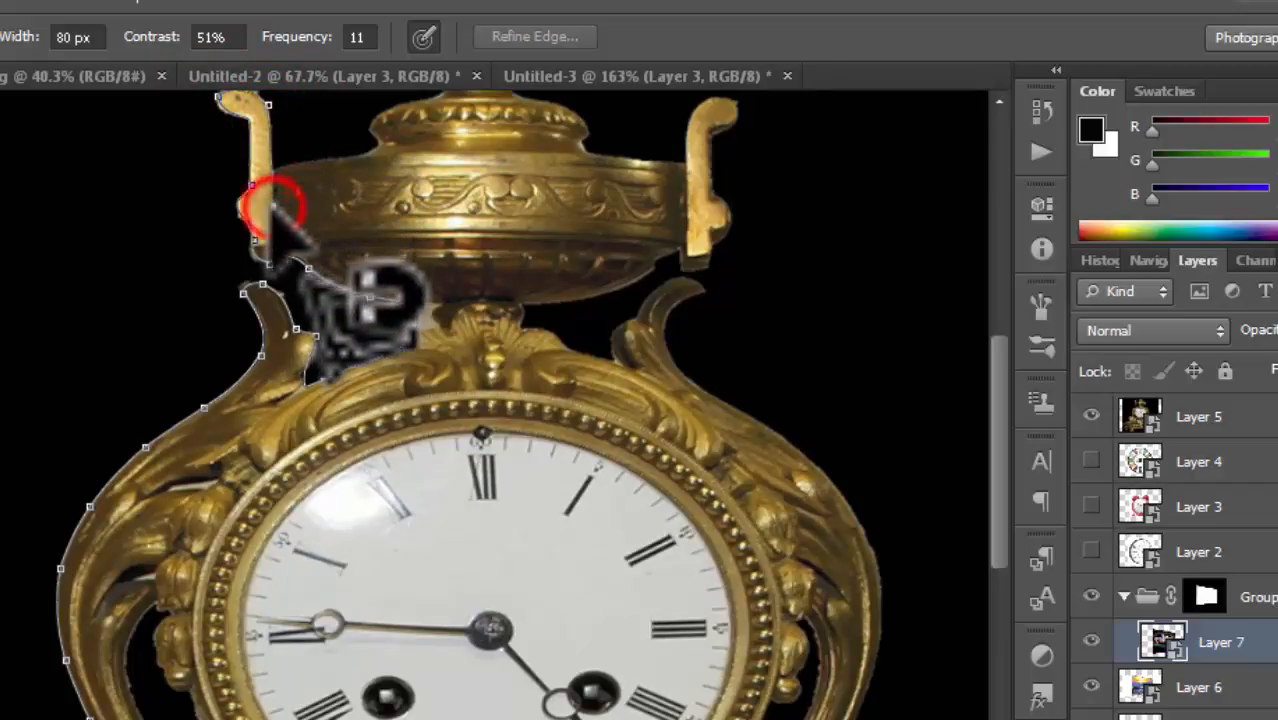
{"action": "left_click", "coordinate": [278, 165]}
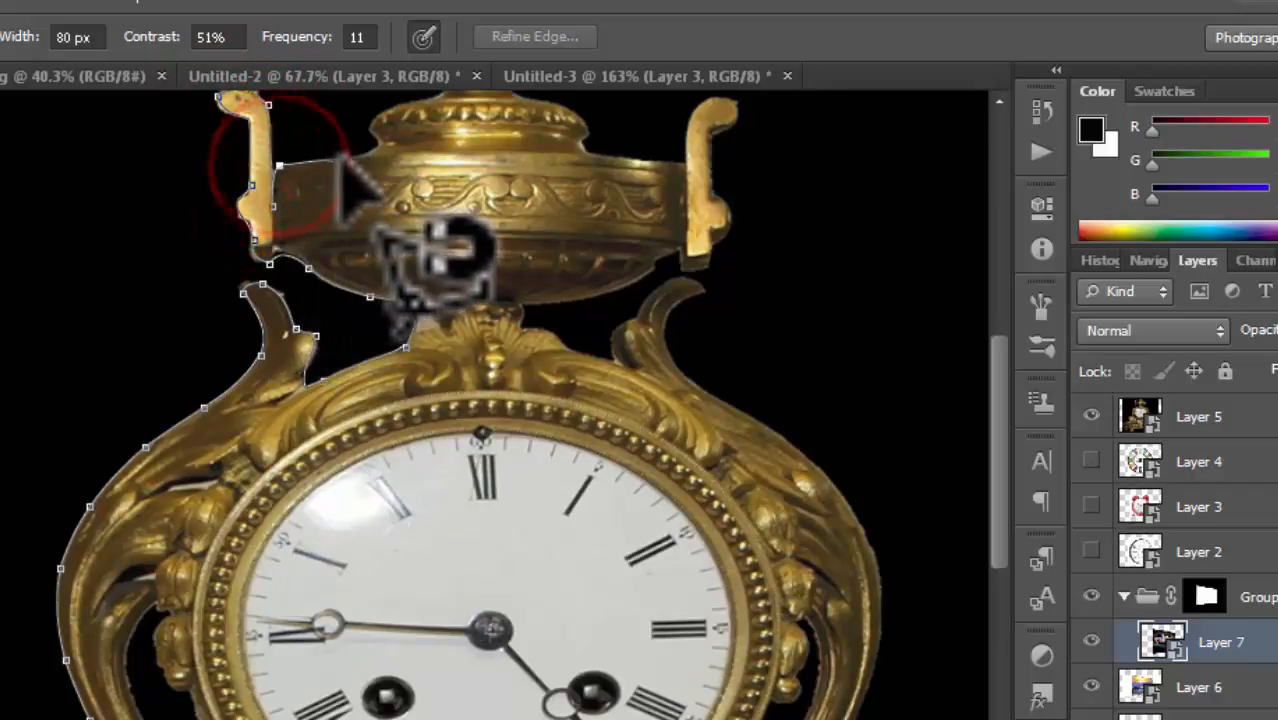
{"action": "left_click", "coordinate": [360, 153]}
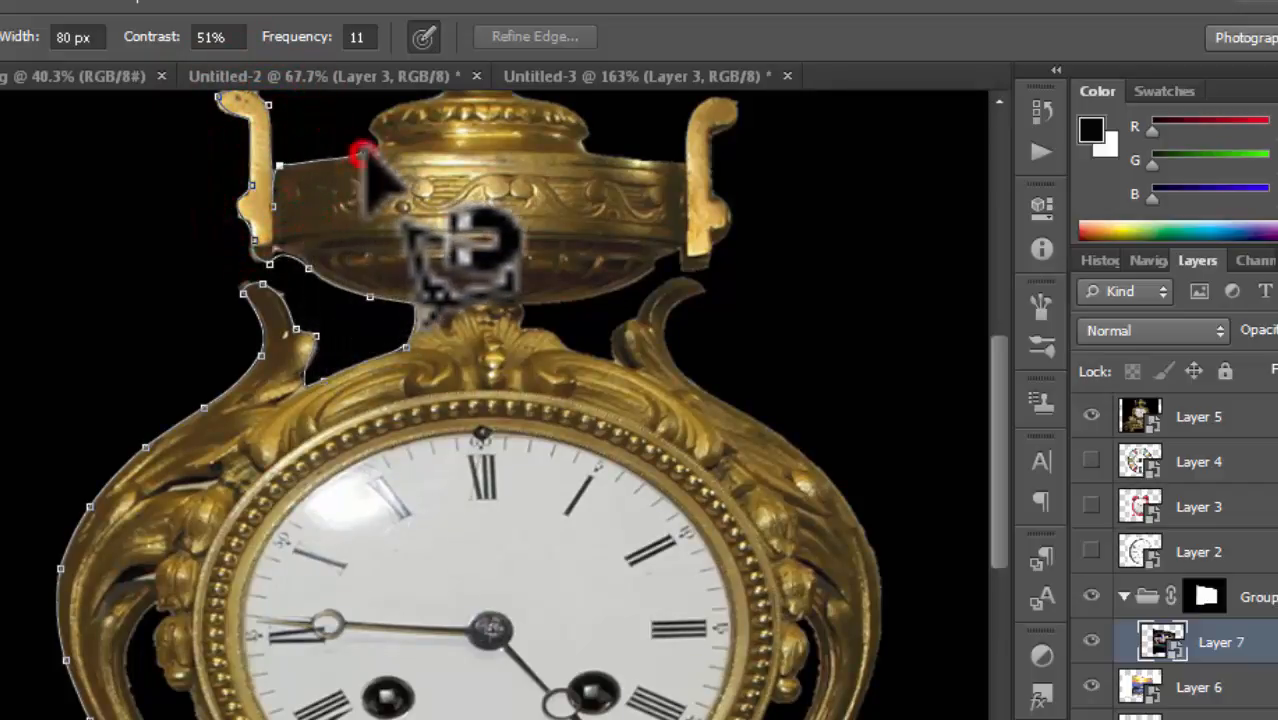
{"action": "left_click", "coordinate": [434, 246]}
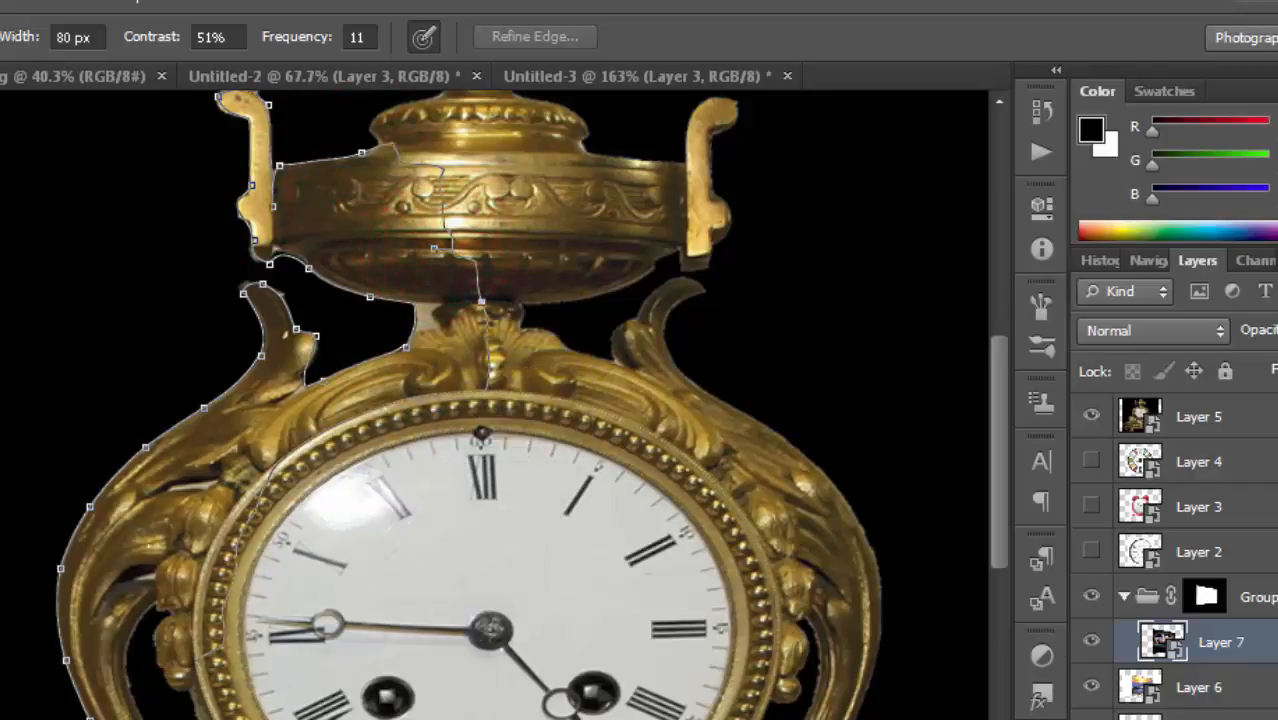
{"action": "key", "text": "Return"}
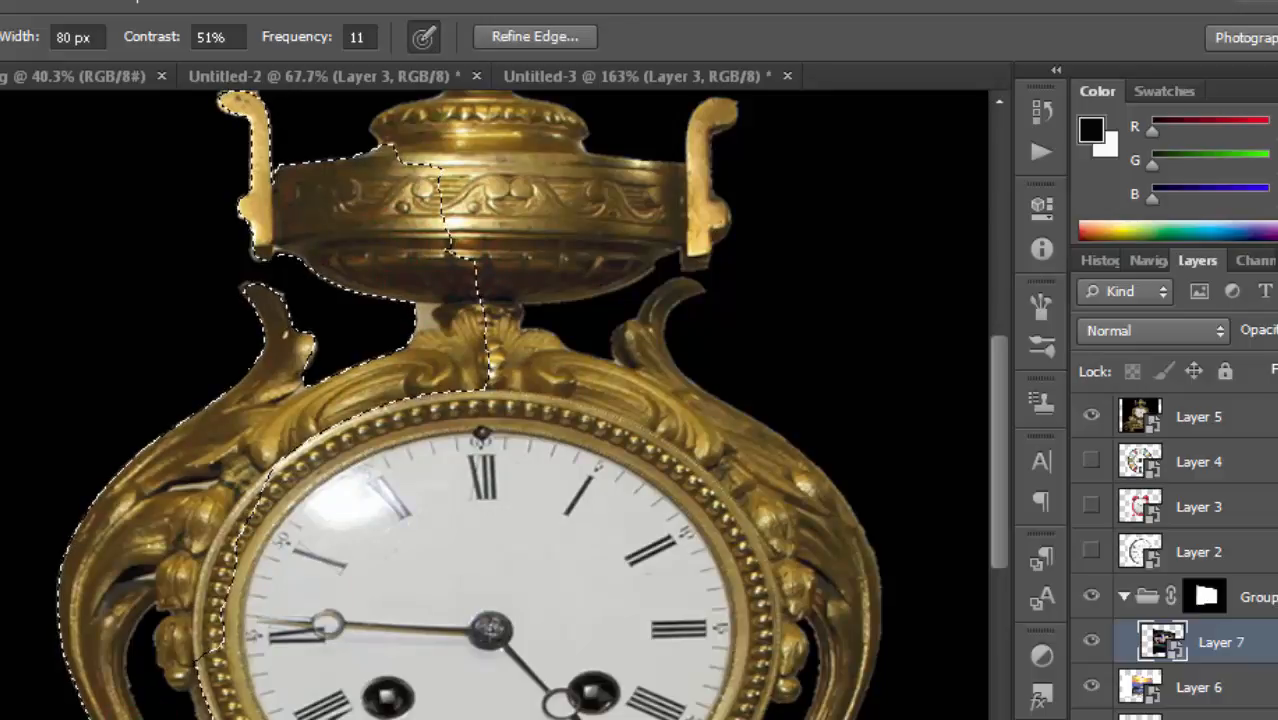
{"action": "key", "text": "ctrl+d"}
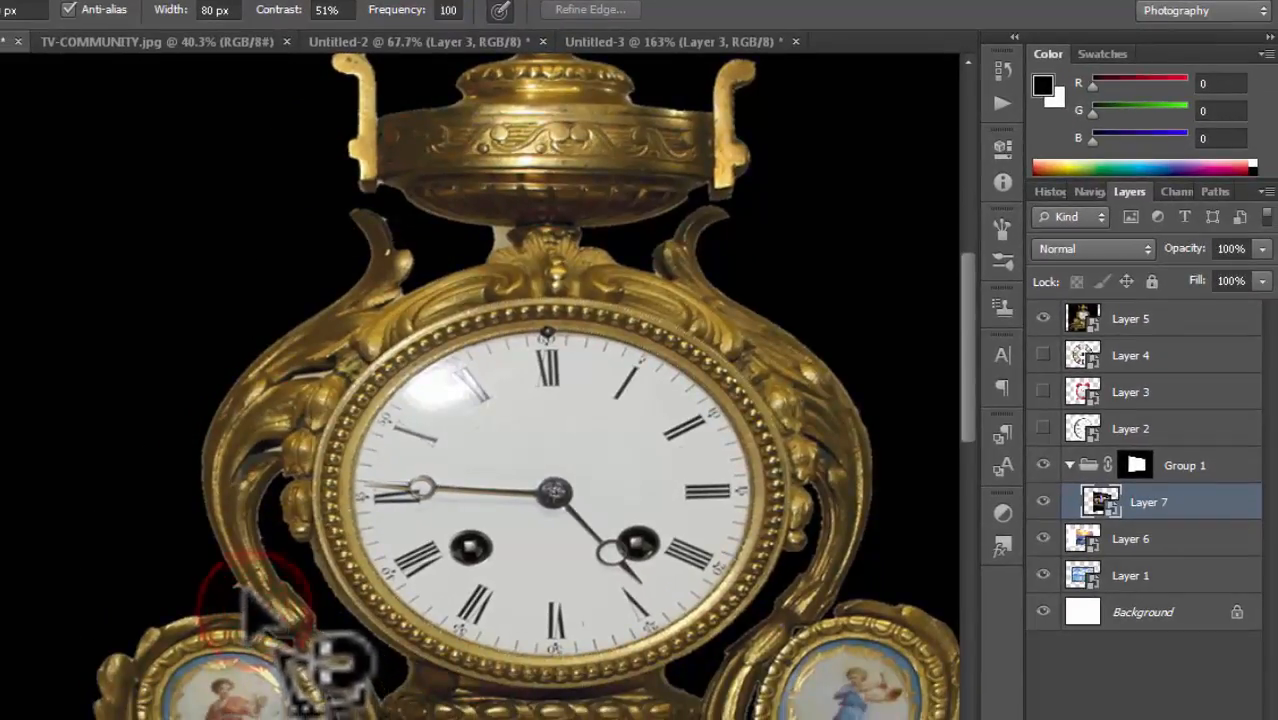
Step: Draw another magnetic outline along the clock's left side and urn, then deselect it
{"action": "mouse_move", "coordinate": [207, 500]}
{"action": "left_mouse_down"}
{"action": "mouse_move", "coordinate": [203, 421]}
{"action": "mouse_move", "coordinate": [223, 381]}
{"action": "mouse_move", "coordinate": [348, 290]}
{"action": "mouse_move", "coordinate": [362, 258]}
{"action": "mouse_move", "coordinate": [405, 320]}
{"action": "mouse_move", "coordinate": [395, 255]}
{"action": "mouse_move", "coordinate": [442, 300]}
{"action": "mouse_move", "coordinate": [428, 345]}
{"action": "mouse_move", "coordinate": [400, 287]}
{"action": "mouse_move", "coordinate": [443, 280]}
{"action": "mouse_move", "coordinate": [492, 237]}
{"action": "mouse_move", "coordinate": [384, 184]}
{"action": "mouse_move", "coordinate": [352, 186]}
{"action": "mouse_move", "coordinate": [357, 200]}
{"action": "mouse_move", "coordinate": [355, 82]}
{"action": "mouse_move", "coordinate": [336, 62]}
{"action": "mouse_move", "coordinate": [362, 80]}
{"action": "mouse_move", "coordinate": [374, 120]}
{"action": "mouse_move", "coordinate": [402, 126]}
{"action": "mouse_move", "coordinate": [455, 118]}
{"action": "mouse_move", "coordinate": [464, 74]}
{"action": "mouse_move", "coordinate": [512, 68]}
{"action": "mouse_move", "coordinate": [486, 46]}
{"action": "mouse_move", "coordinate": [487, 57]}
{"action": "mouse_move", "coordinate": [513, 48]}
{"action": "mouse_move", "coordinate": [492, 82]}
{"action": "mouse_move", "coordinate": [585, 90]}
{"action": "mouse_move", "coordinate": [581, 135]}
{"action": "mouse_move", "coordinate": [615, 150]}
{"action": "mouse_move", "coordinate": [627, 180]}
{"action": "mouse_move", "coordinate": [405, 599]}
{"action": "mouse_move", "coordinate": [322, 636]}
{"action": "left_mouse_up"}
{"action": "left_click", "coordinate": [255, 685]}
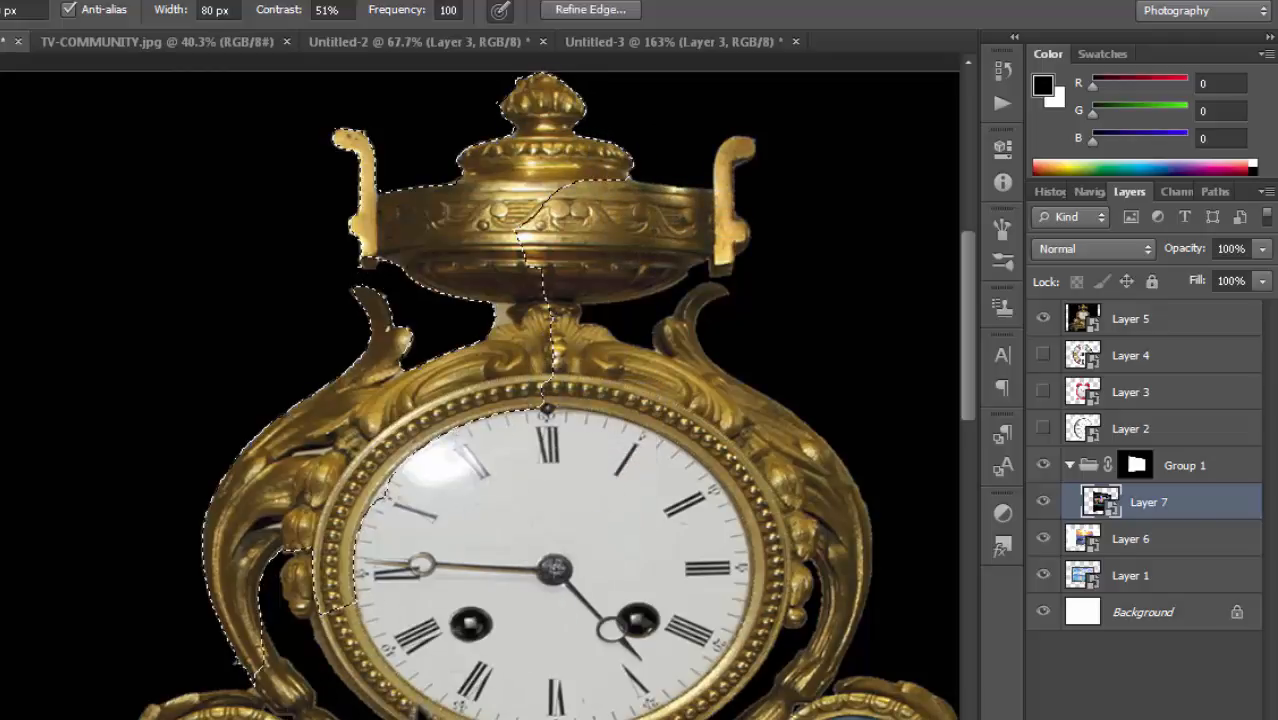
{"action": "key", "text": "ctrl+d"}
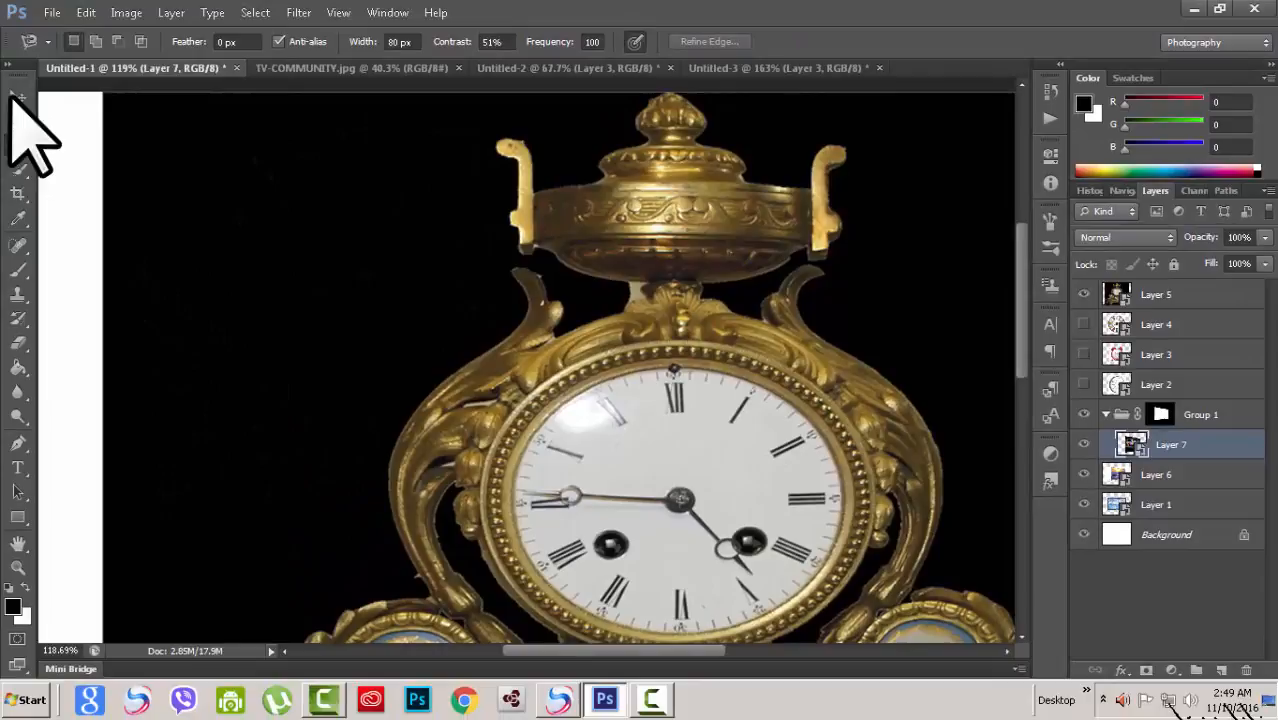
Step: Select Layer 4 and make it visible, and hide Layer 5
{"action": "left_click", "coordinate": [17, 97]}
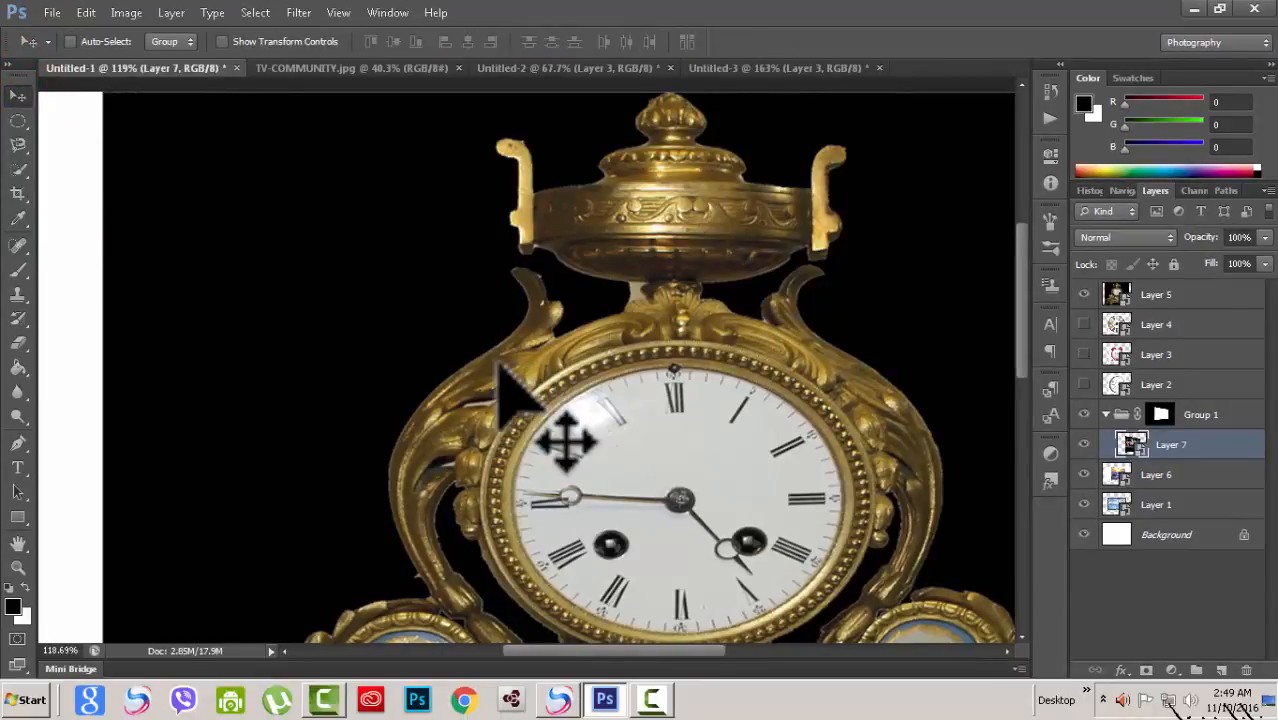
{"action": "scroll", "coordinate": [498, 366], "scroll_direction": "down", "scroll_amount": 4}
{"action": "scroll", "coordinate": [520, 396], "scroll_direction": "up", "scroll_amount": 1}
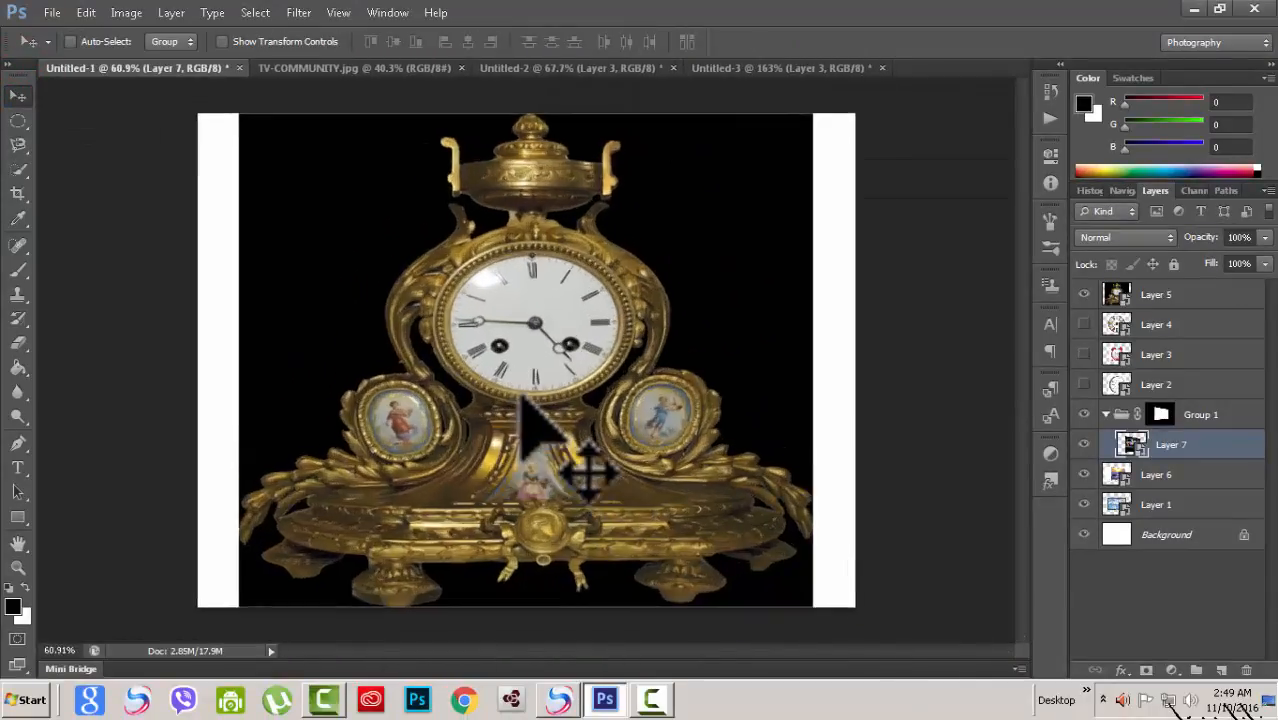
{"action": "scroll", "coordinate": [520, 396], "scroll_direction": "up", "scroll_amount": 1}
{"action": "scroll", "coordinate": [520, 400], "scroll_direction": "down", "scroll_amount": 1}
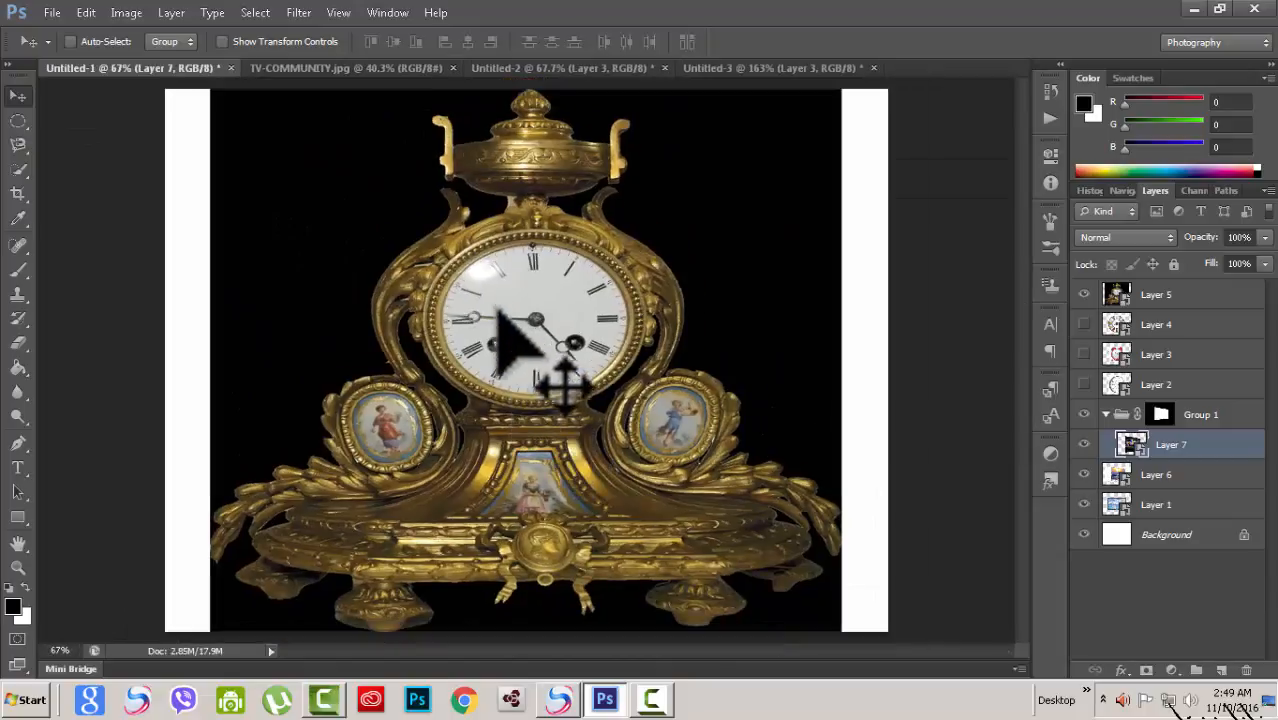
{"action": "scroll", "coordinate": [499, 342], "scroll_direction": "up", "scroll_amount": 1}
{"action": "left_click", "coordinate": [1125, 324]}
{"action": "left_click", "coordinate": [1084, 324]}
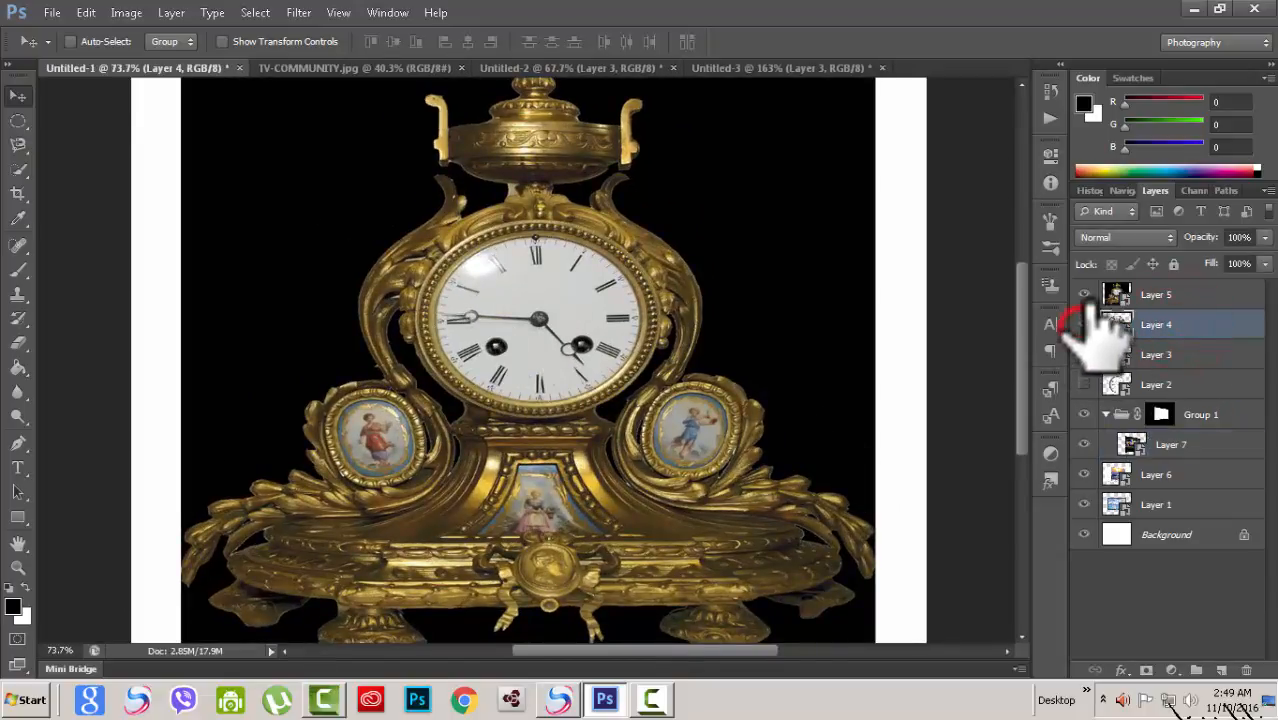
{"action": "left_click", "coordinate": [1084, 294]}
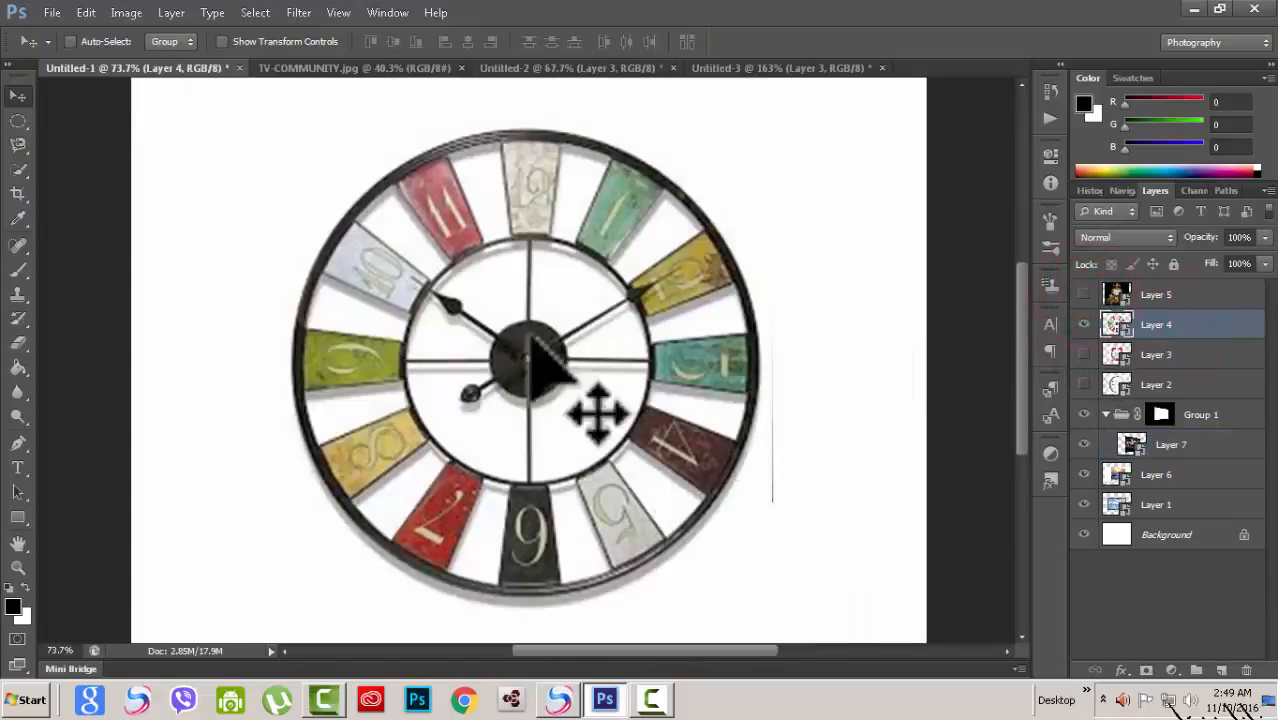
Step: Draw an elliptical marquee selection around the colourful wheel clock, then deselect it
{"action": "left_click", "coordinate": [18, 120]}
{"action": "left_click", "coordinate": [113, 136]}
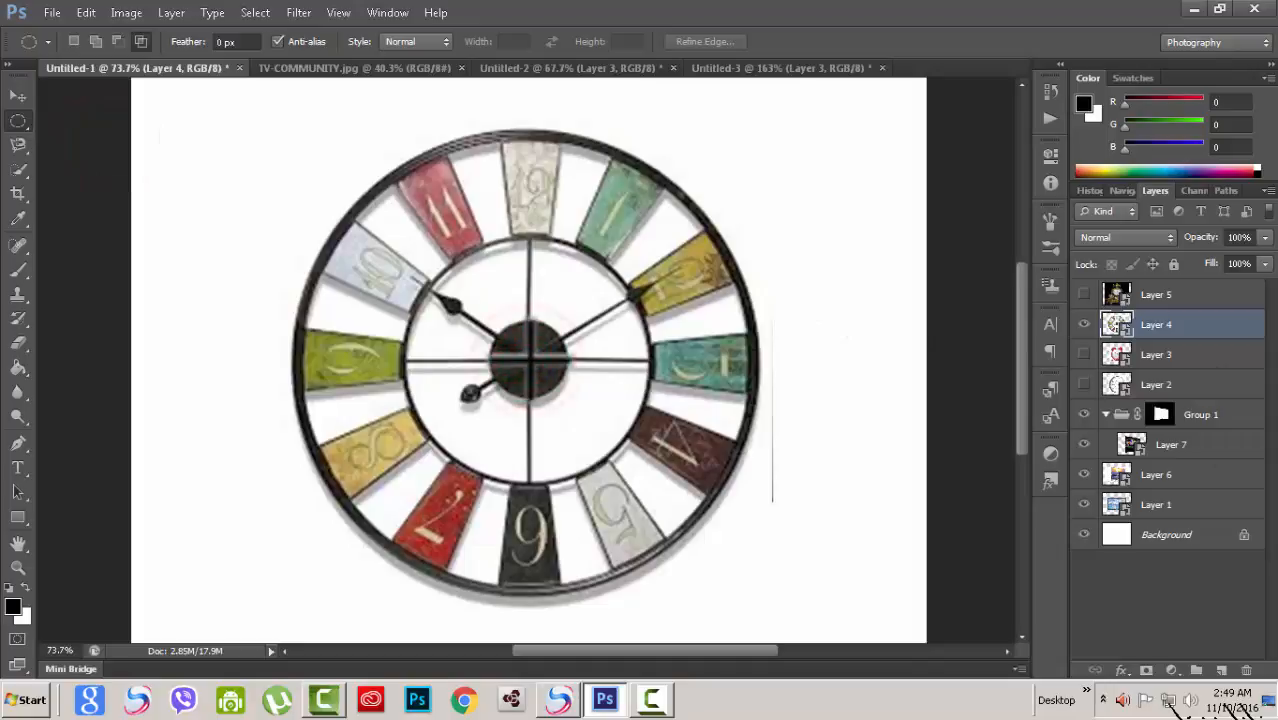
{"action": "left_click_drag", "start_coordinate": [528, 358], "coordinate": [735, 605]}
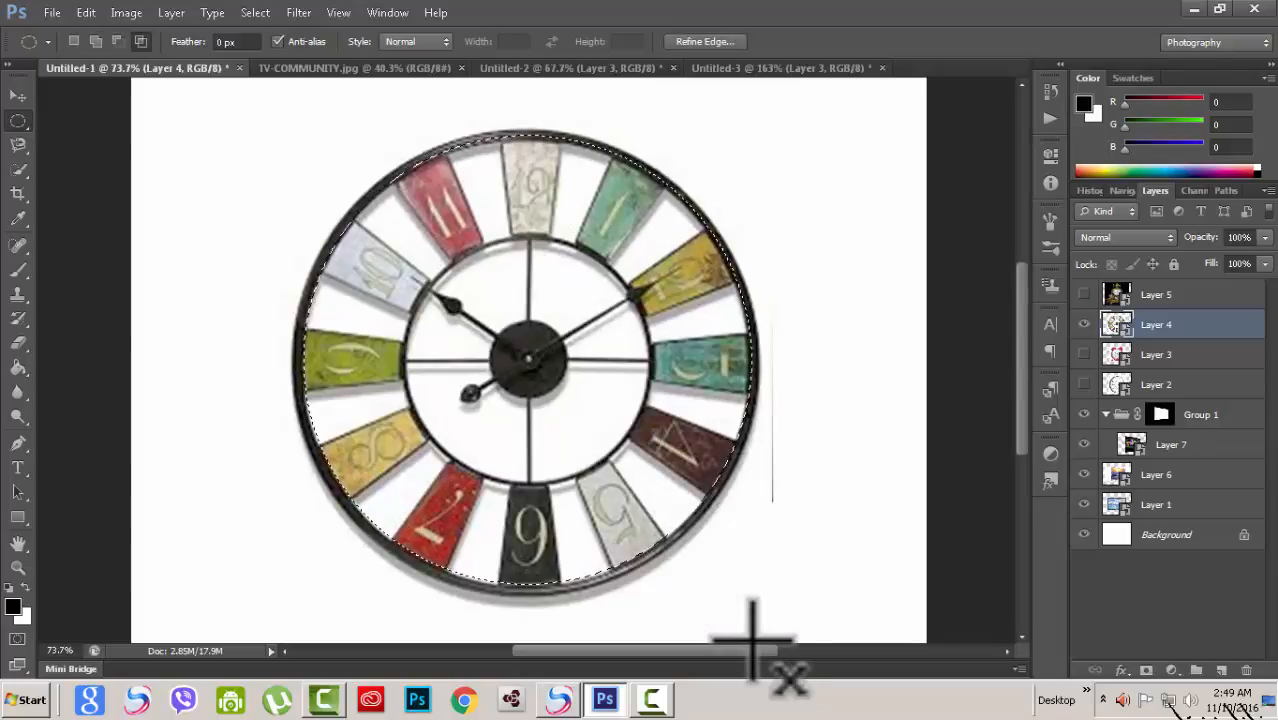
{"action": "key", "text": "ctrl+d"}
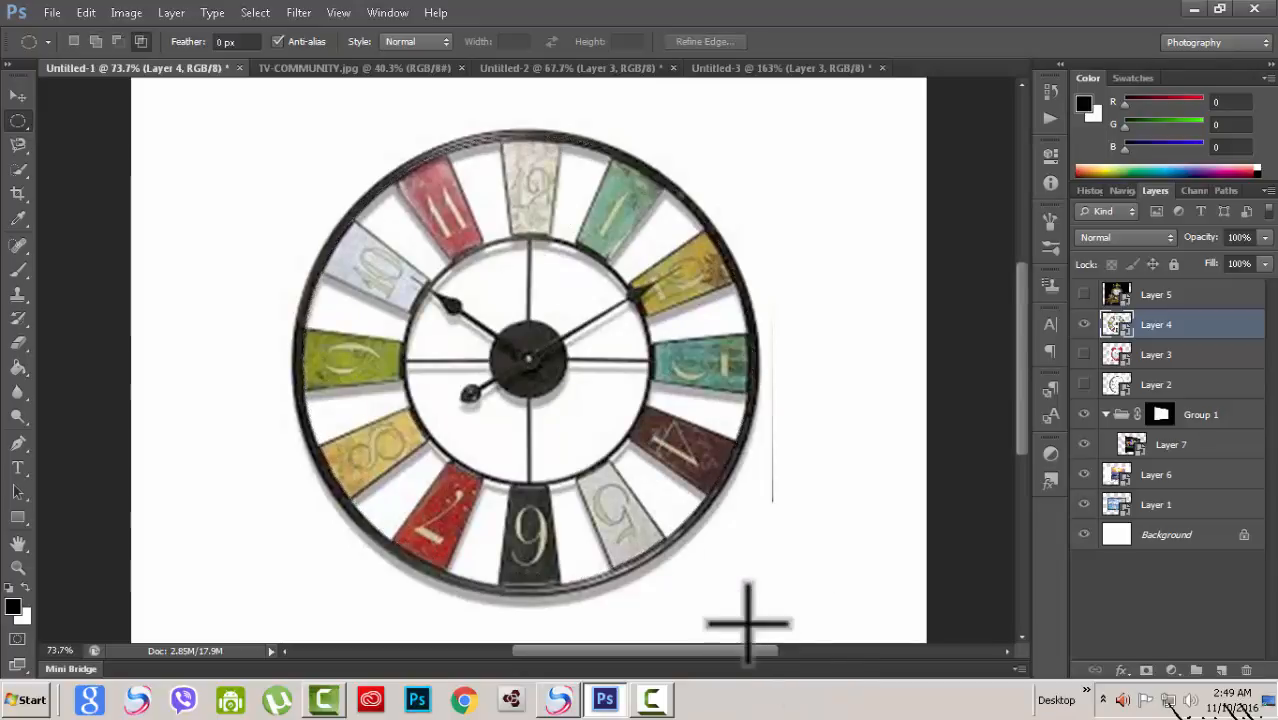
Step: Select Layer 2 and make it visible, and hide Layer 4
{"action": "left_click", "coordinate": [1212, 354]}
{"action": "left_click", "coordinate": [1218, 385]}
{"action": "left_click", "coordinate": [1084, 325]}
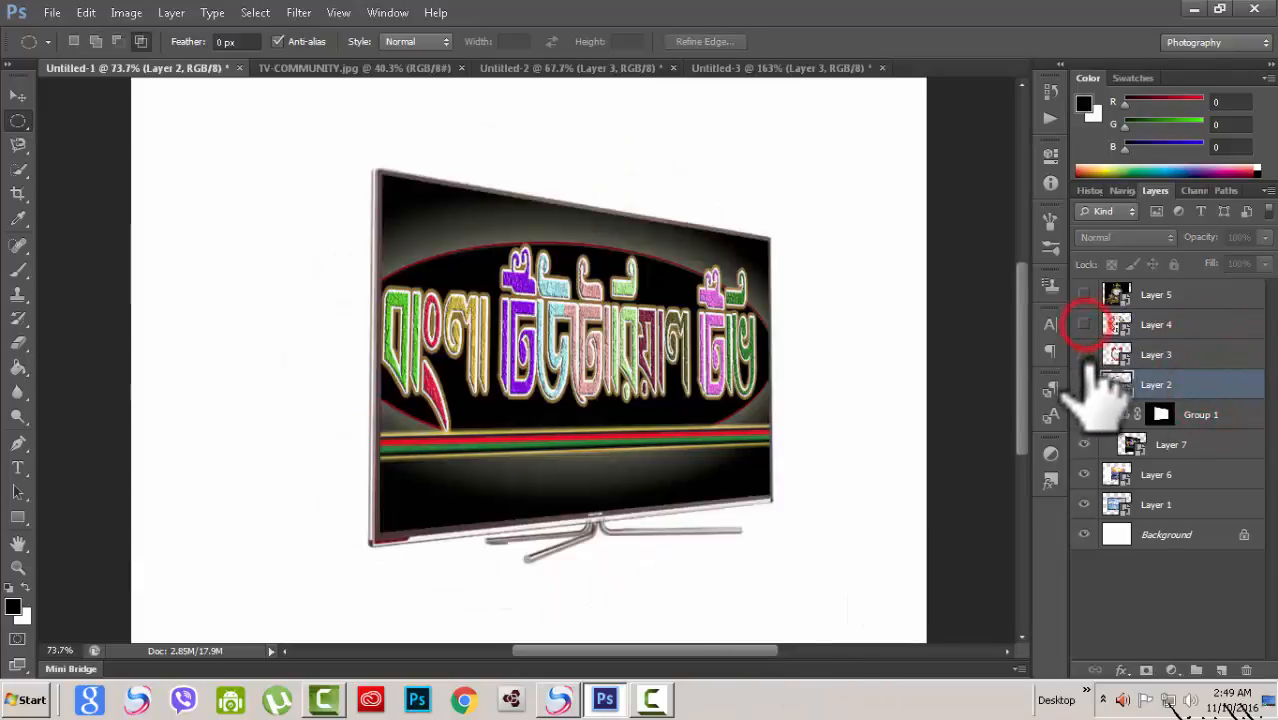
{"action": "left_click", "coordinate": [1084, 384]}
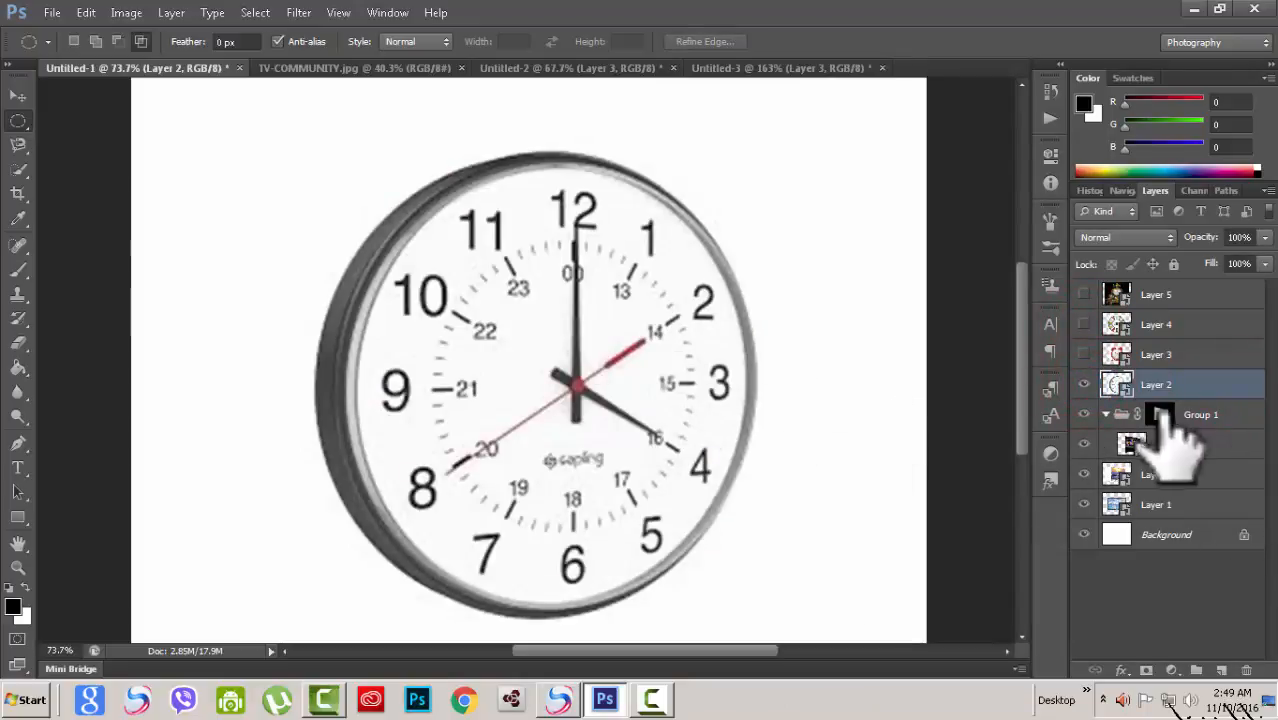
Step: Draw an elliptical marquee selection over the round wall clock, then deselect it
{"action": "scroll", "coordinate": [822, 460], "scroll_direction": "up", "scroll_amount": 2}
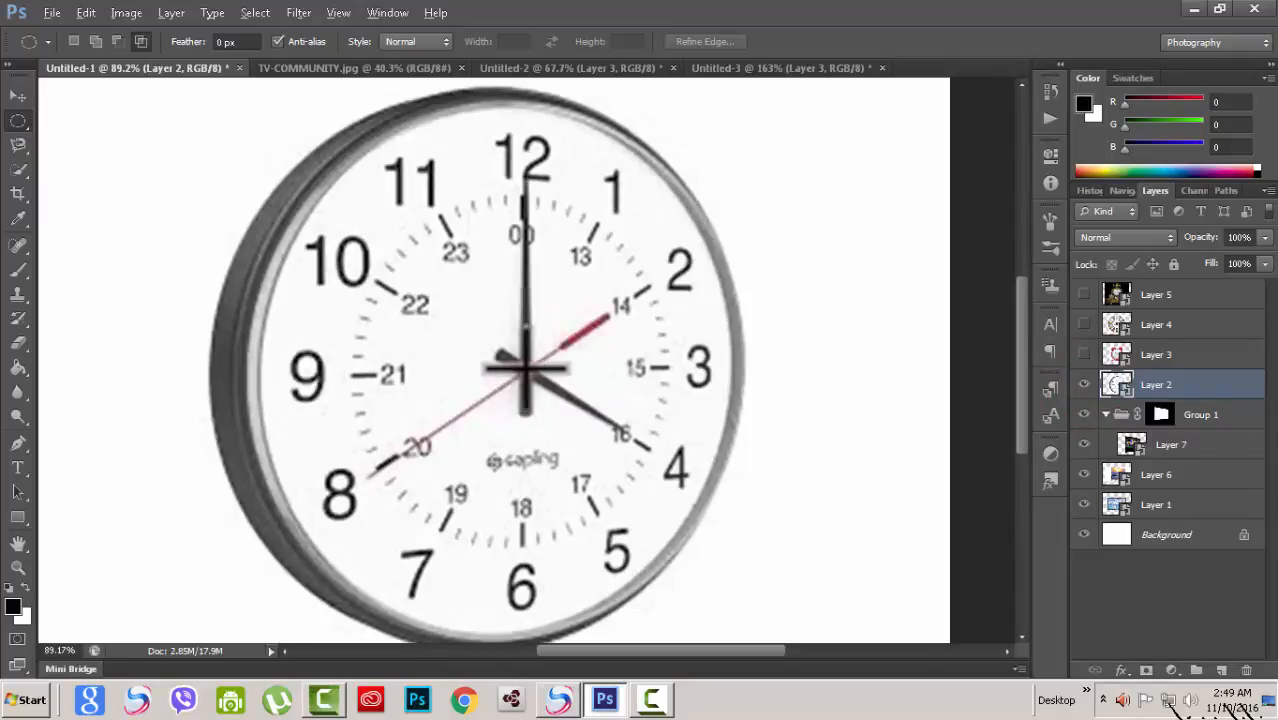
{"action": "left_click_drag", "start_coordinate": [525, 368], "coordinate": [851, 622]}
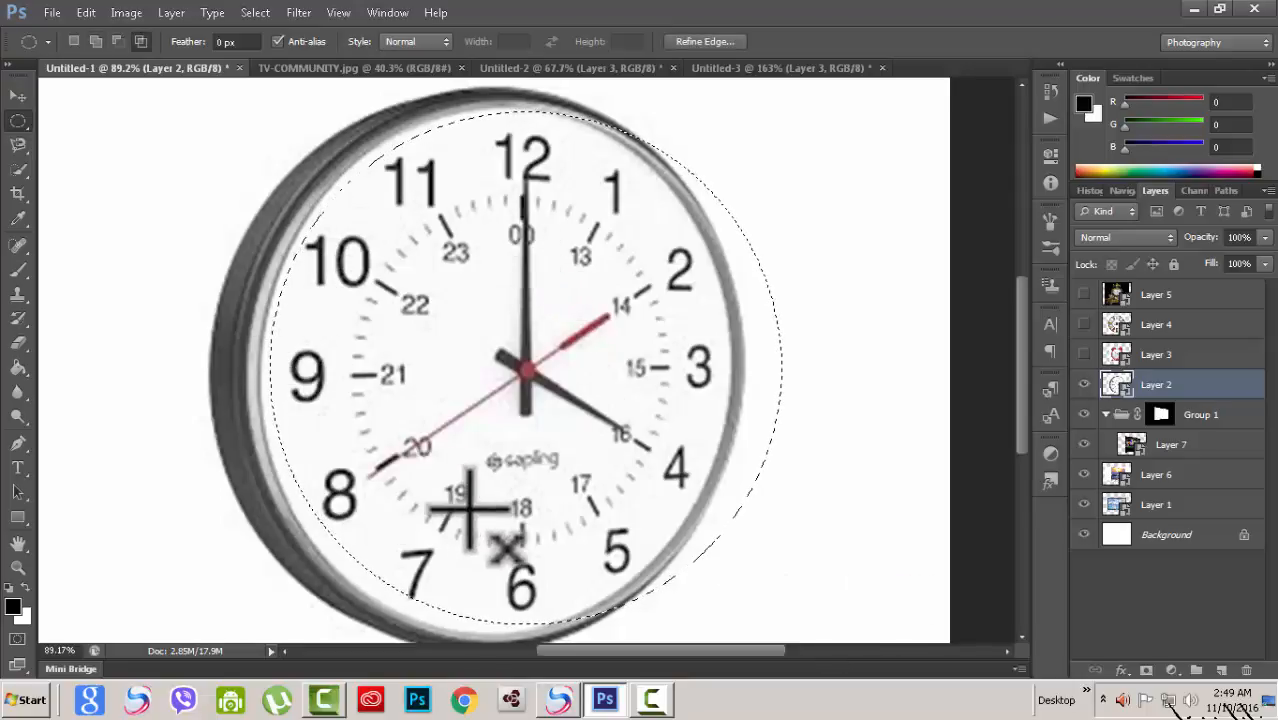
{"action": "left_click", "coordinate": [335, 188]}
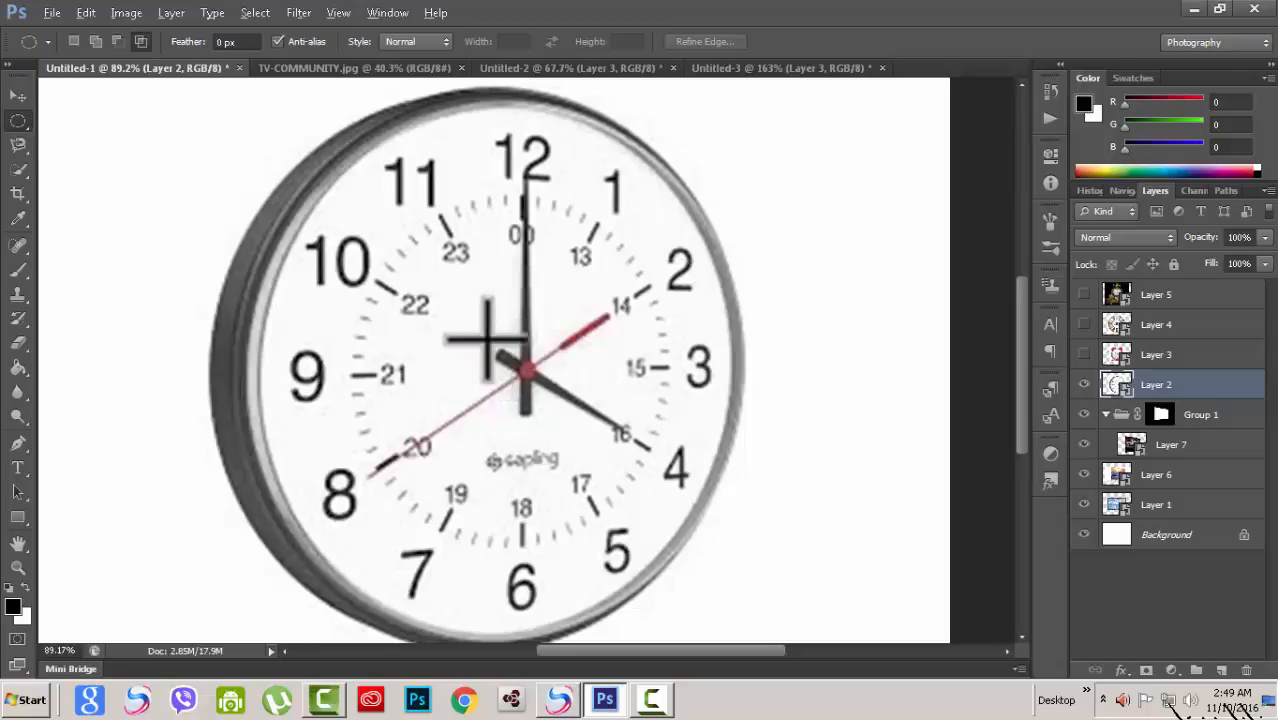
{"action": "left_click", "coordinate": [17, 147]}
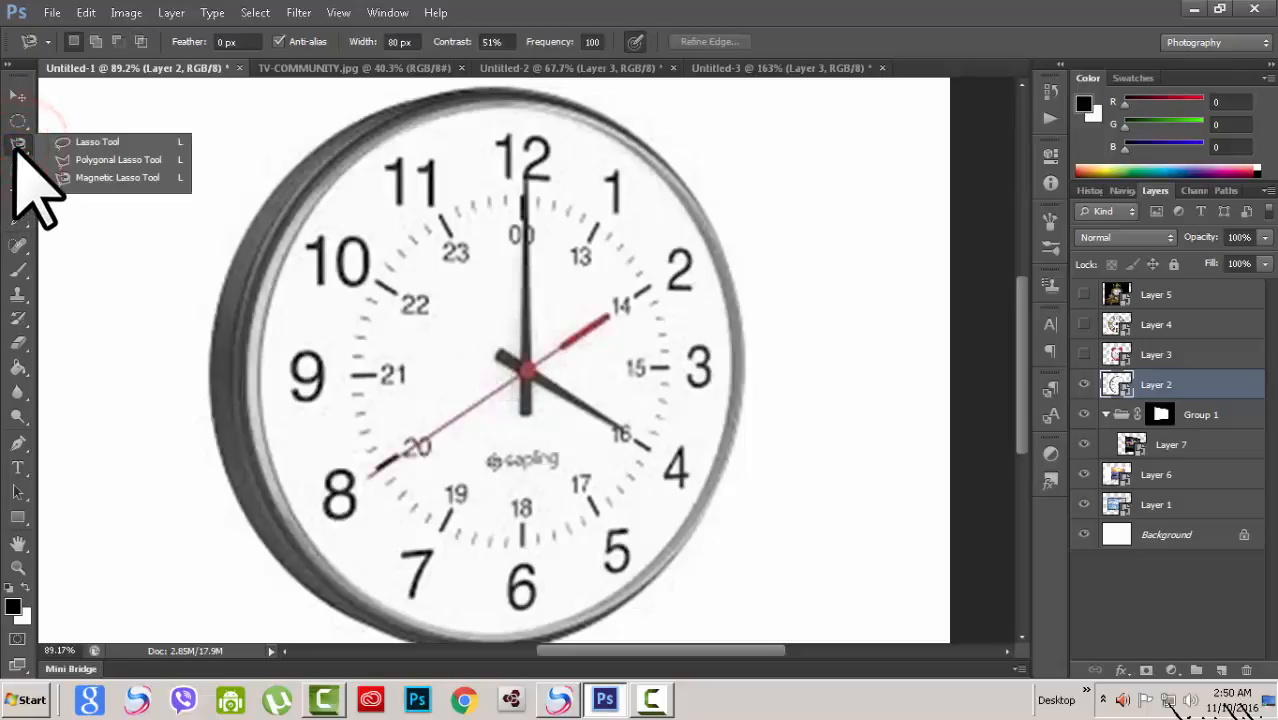
{"action": "left_click", "coordinate": [17, 147]}
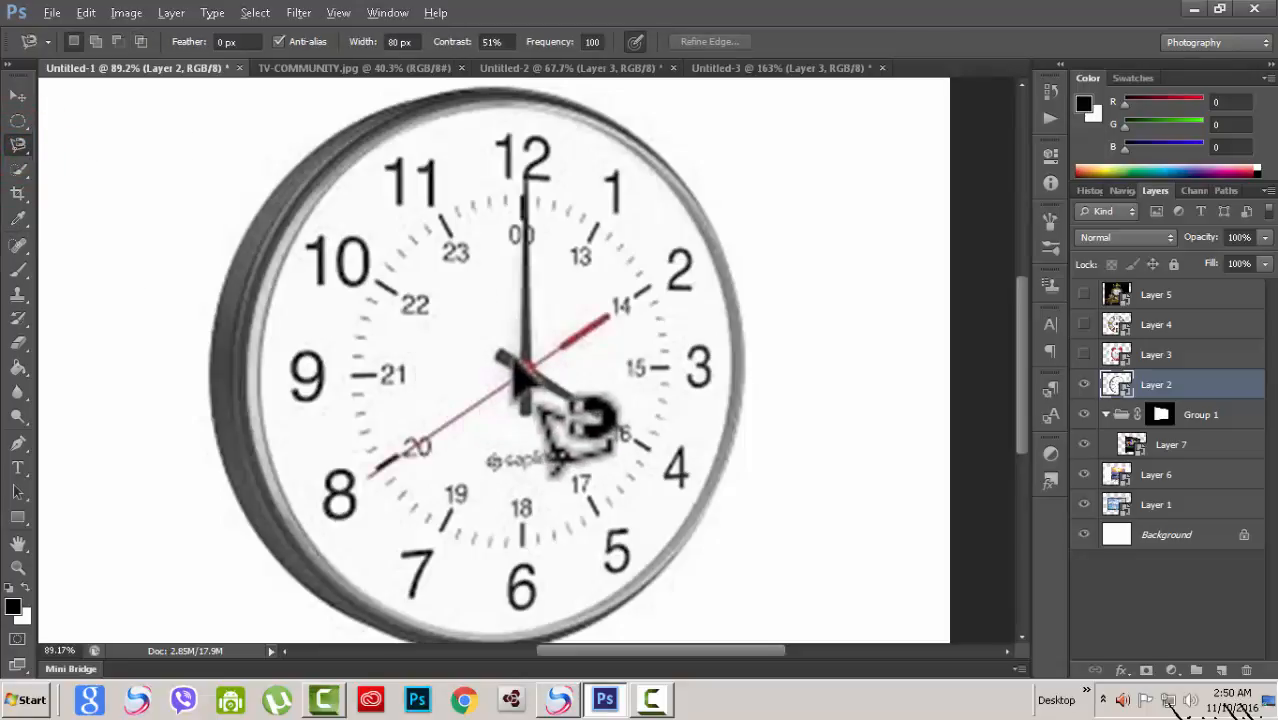
{"action": "left_click", "coordinate": [18, 121]}
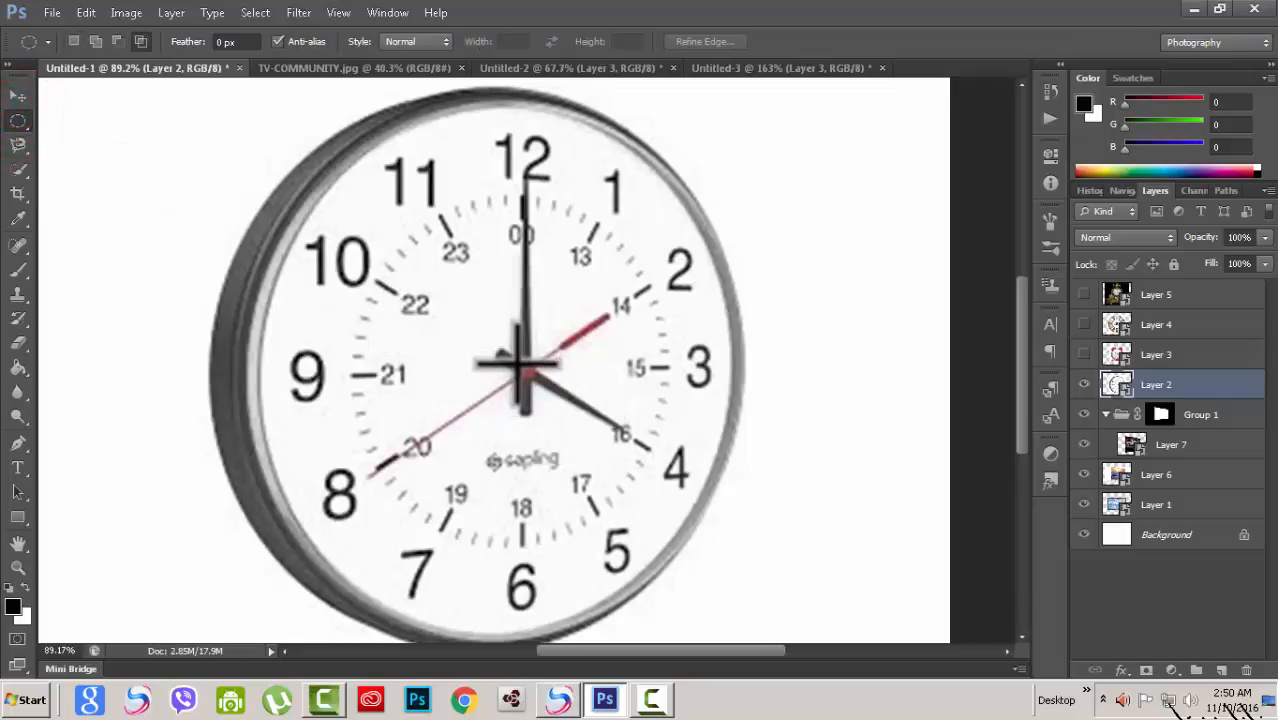
Step: Draw an elliptical marquee selection over the round wall clock, repositioning it while drawing
{"action": "left_click_drag", "start_coordinate": [518, 366], "coordinate": [735, 622]}
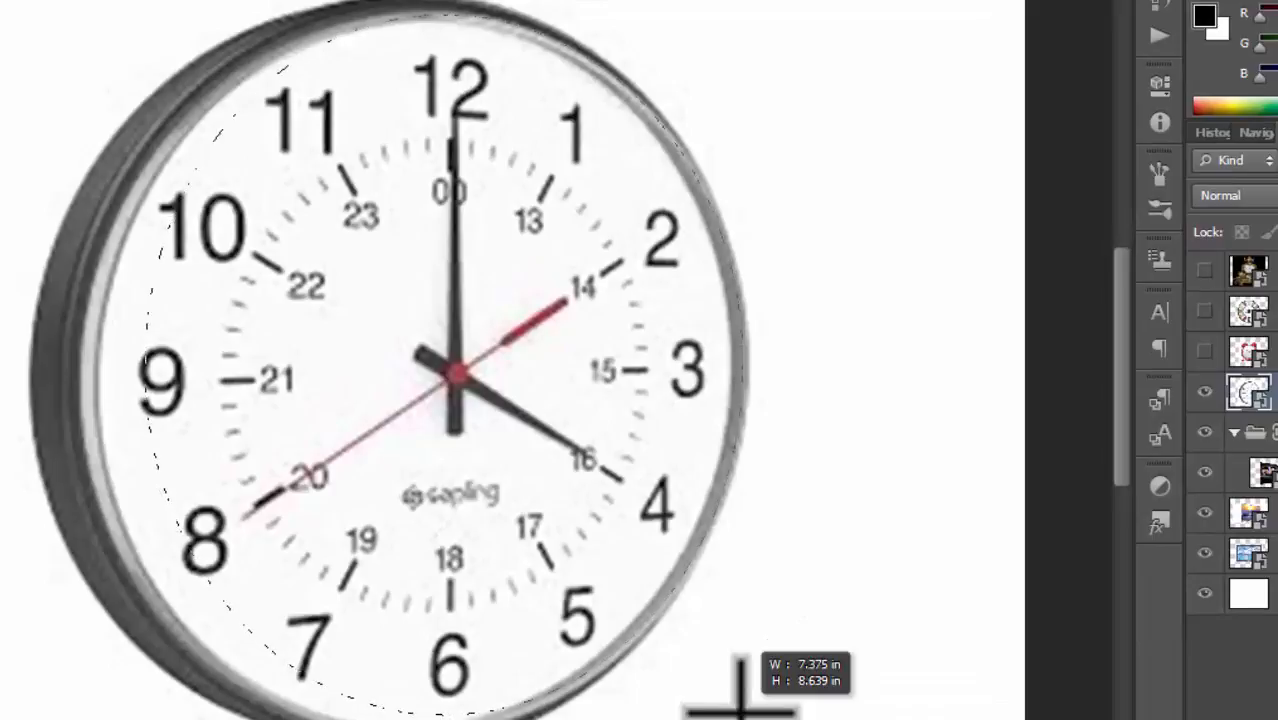
{"action": "key", "text": "space"}
{"action": "left_click_drag", "start_coordinate": [740, 710], "coordinate": [720, 697]}
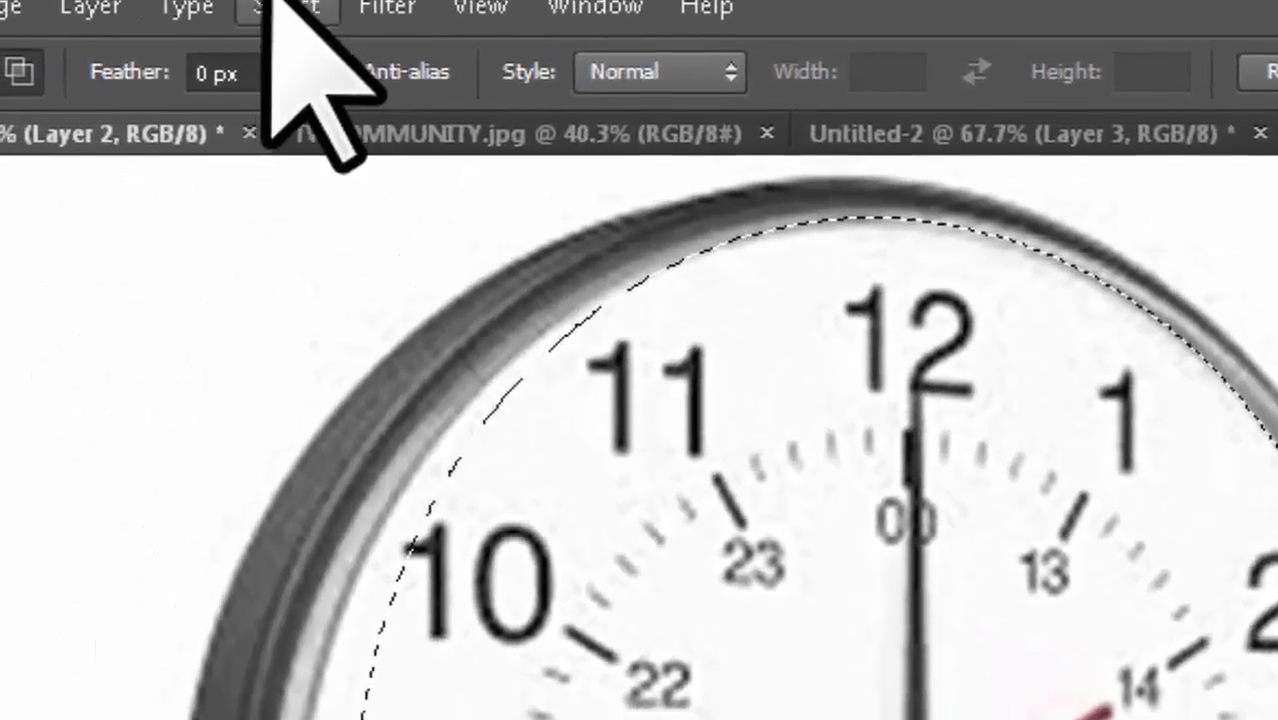
Step: Transform the elliptical selection, adjusting its side, corner and top handles to fit the clock's face
{"action": "left_click", "coordinate": [285, 6]}
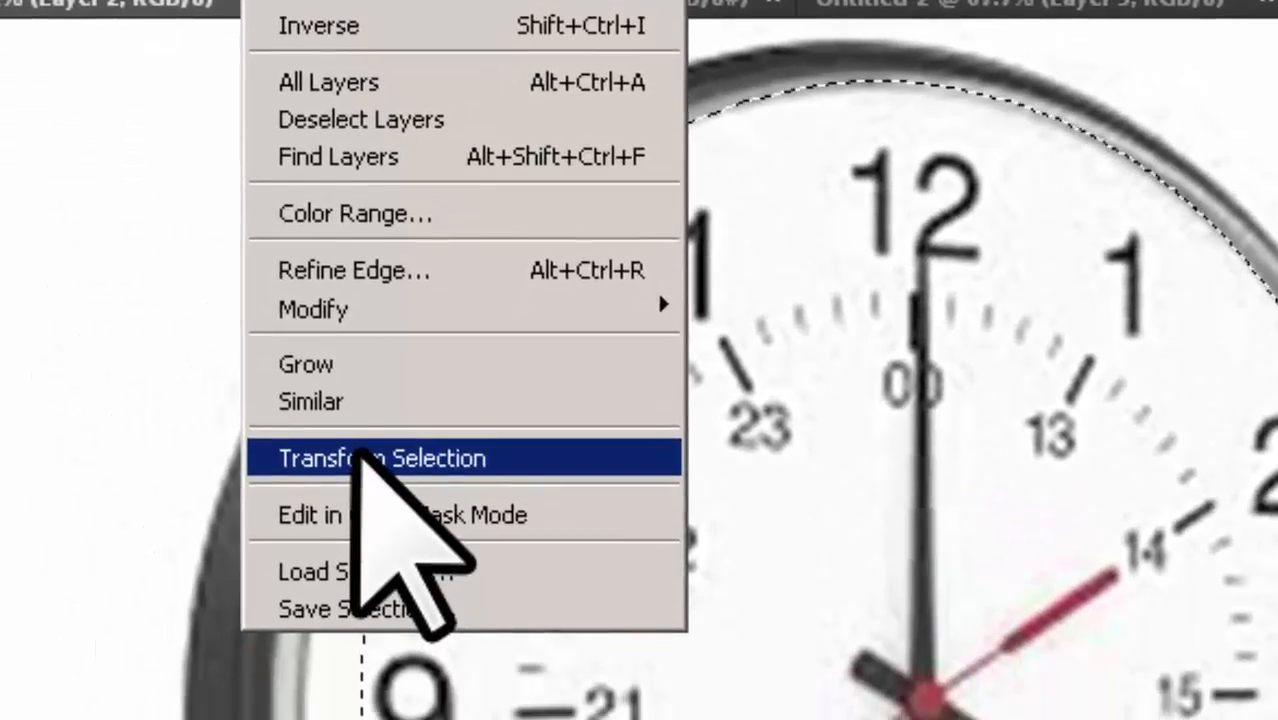
{"action": "left_click", "coordinate": [385, 457]}
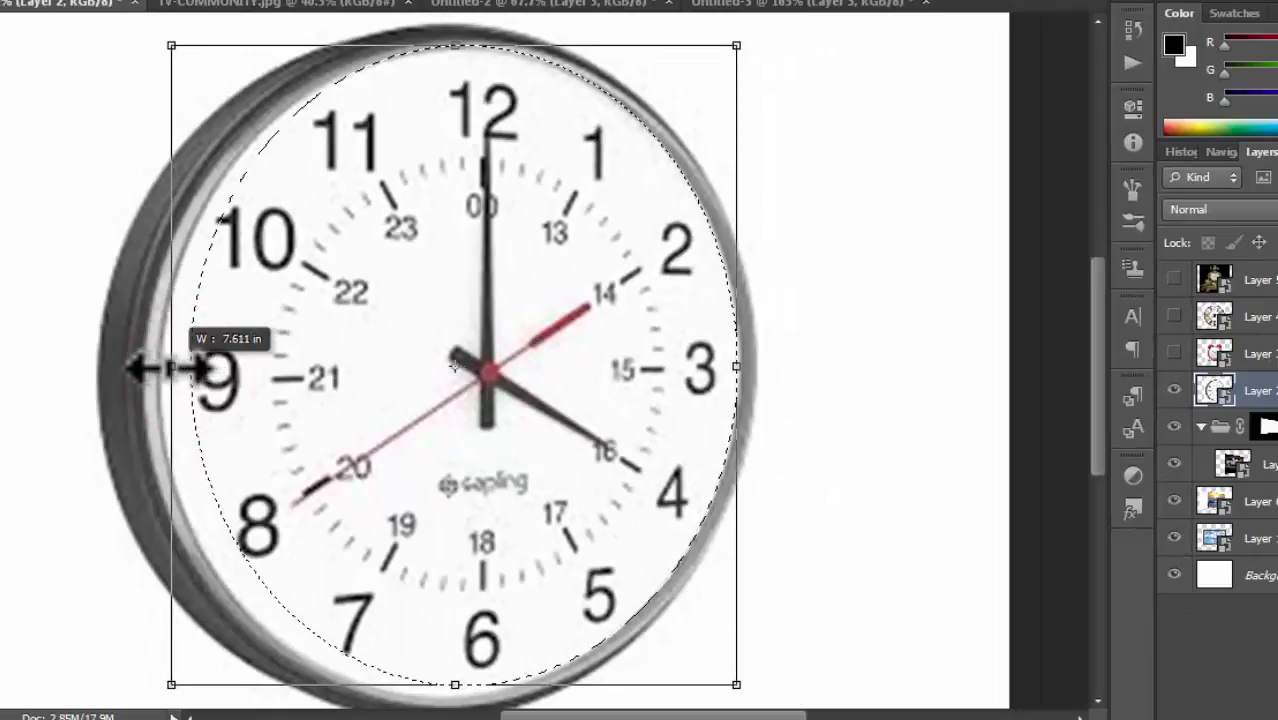
{"action": "left_click_drag", "start_coordinate": [163, 368], "coordinate": [163, 368]}
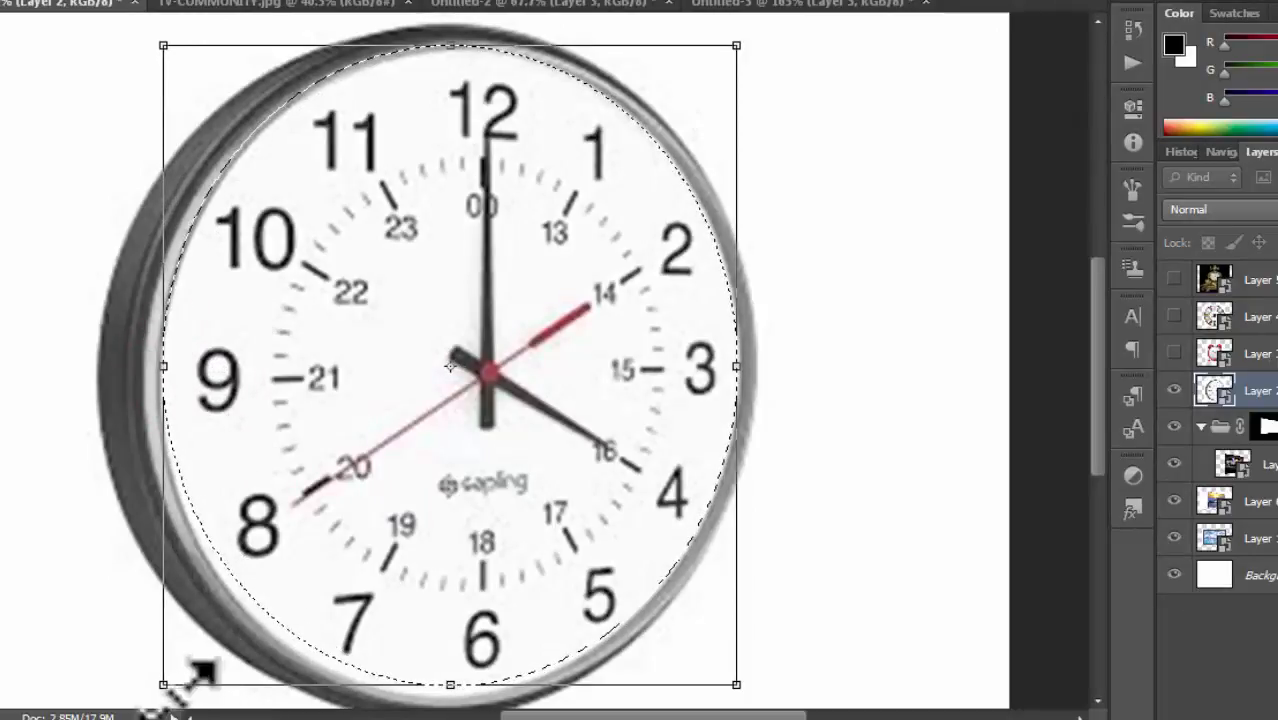
{"action": "left_click_drag", "start_coordinate": [163, 685], "coordinate": [158, 694]}
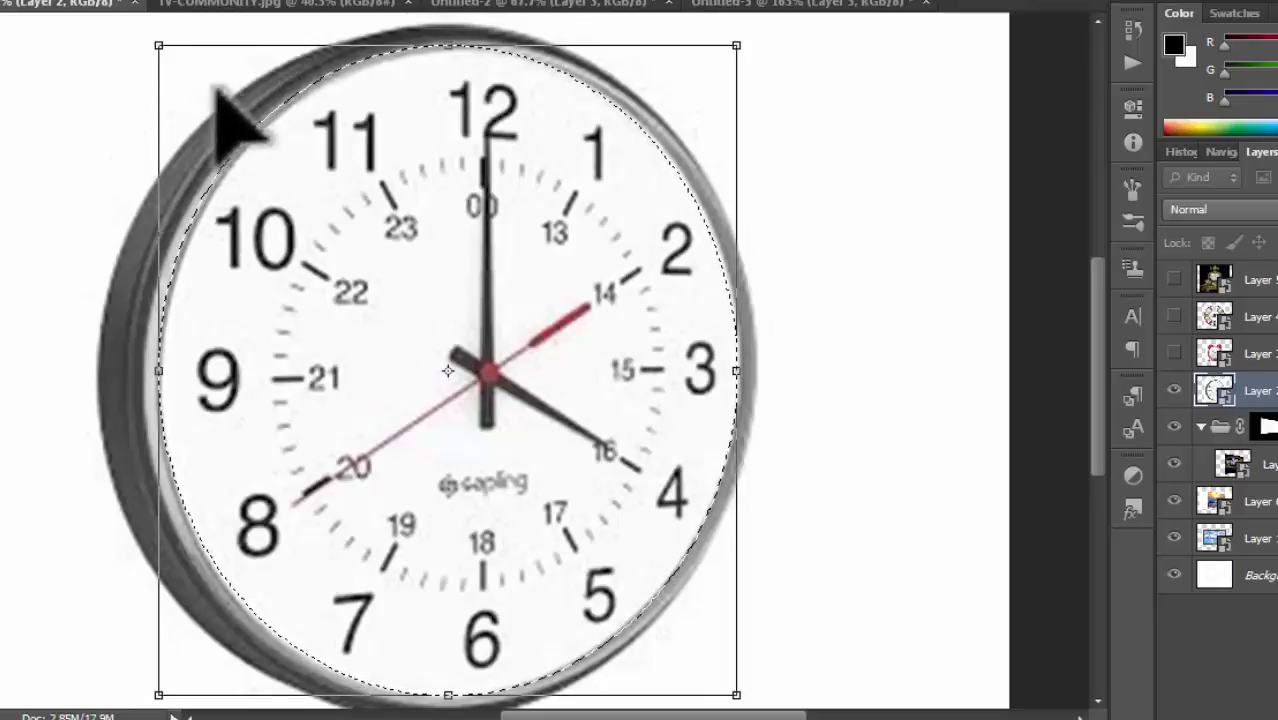
{"action": "left_click_drag", "start_coordinate": [160, 45], "coordinate": [161, 45]}
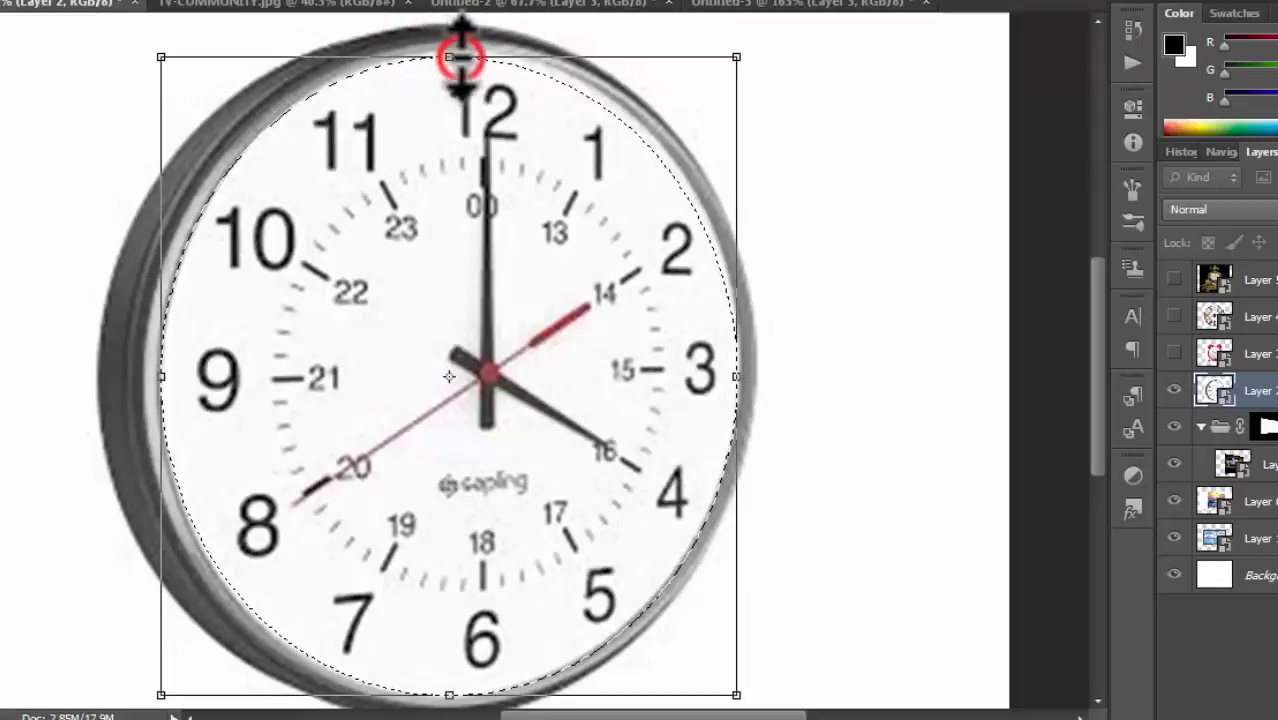
{"action": "left_click_drag", "start_coordinate": [464, 57], "coordinate": [463, 45]}
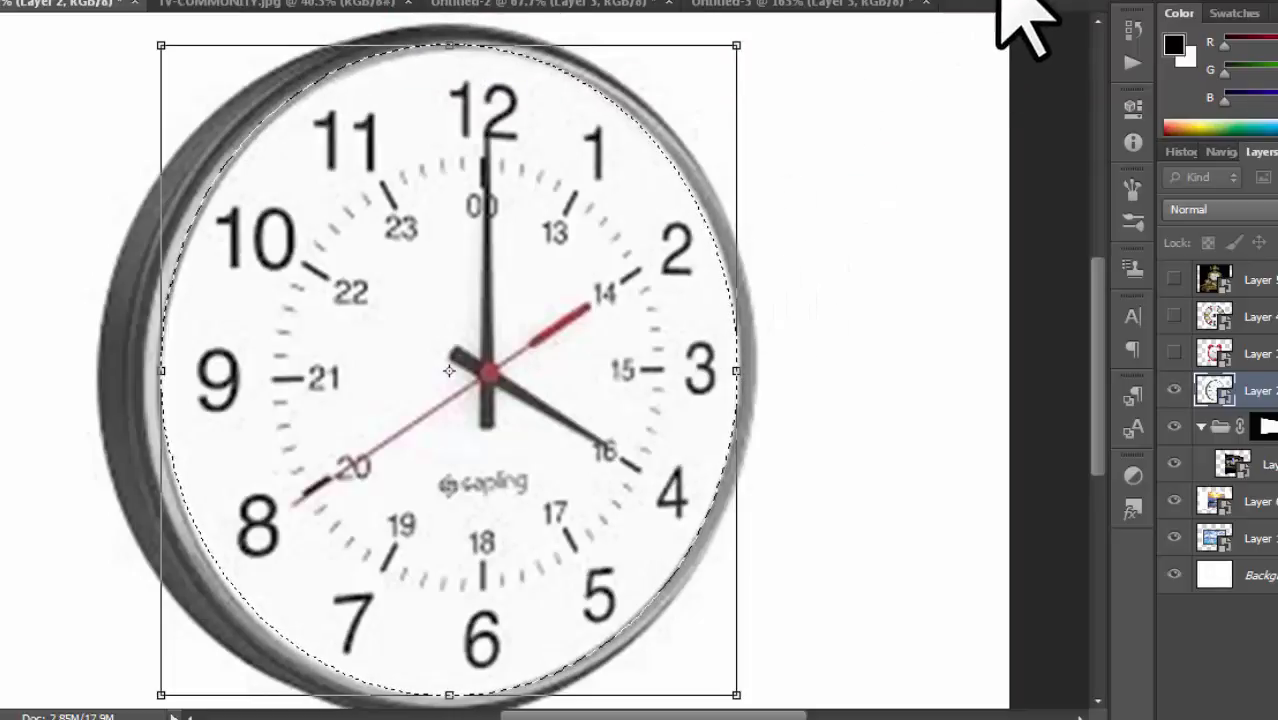
{"action": "key", "text": "ctrl+minus"}
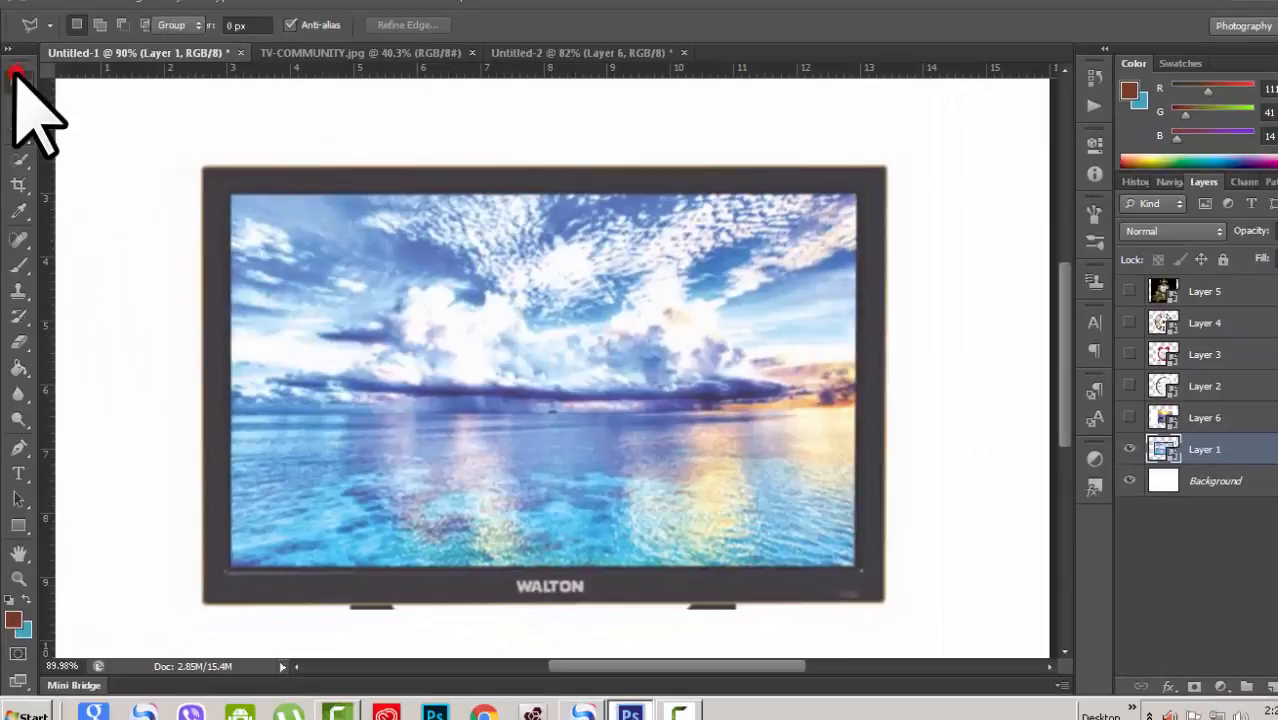
Step: Draw a rectangular marquee selection over the TV screen with the Rectangular Marquee tool, then deselect it
{"action": "left_click", "coordinate": [17, 79]}
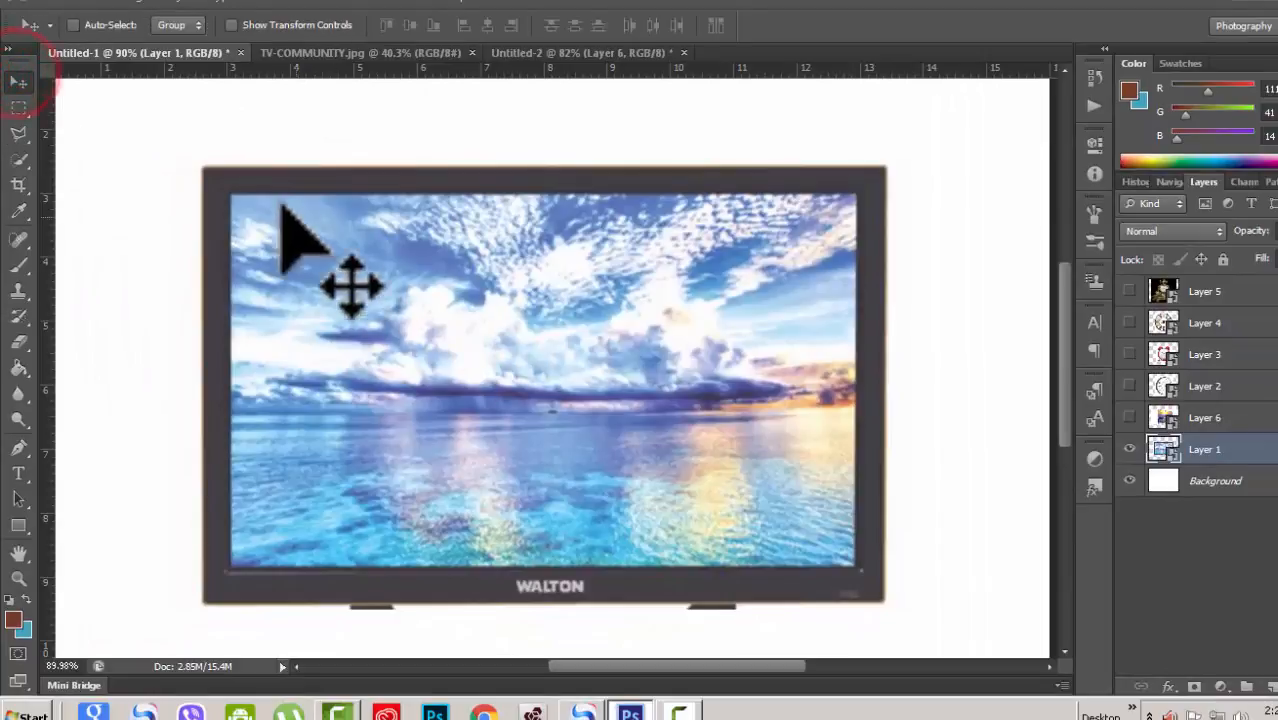
{"action": "left_click", "coordinate": [17, 105]}
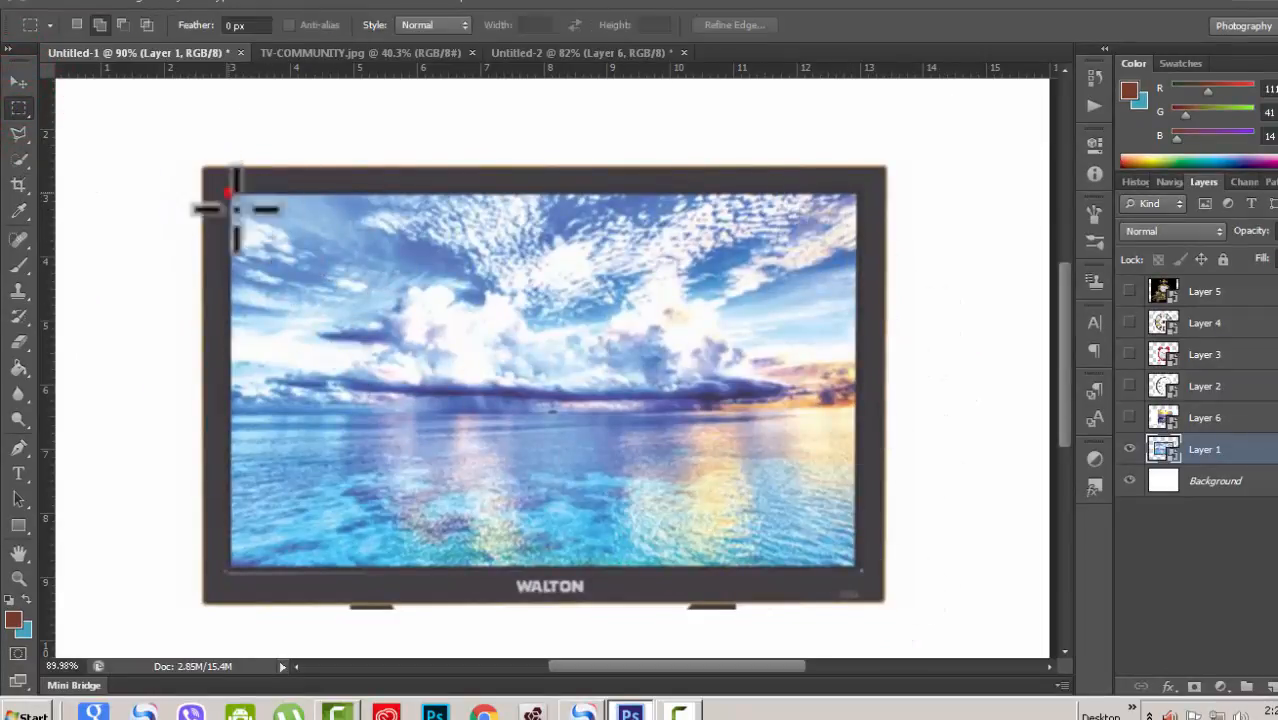
{"action": "left_click_drag", "start_coordinate": [229, 193], "coordinate": [859, 569]}
{"action": "key", "text": "ctrl+d"}
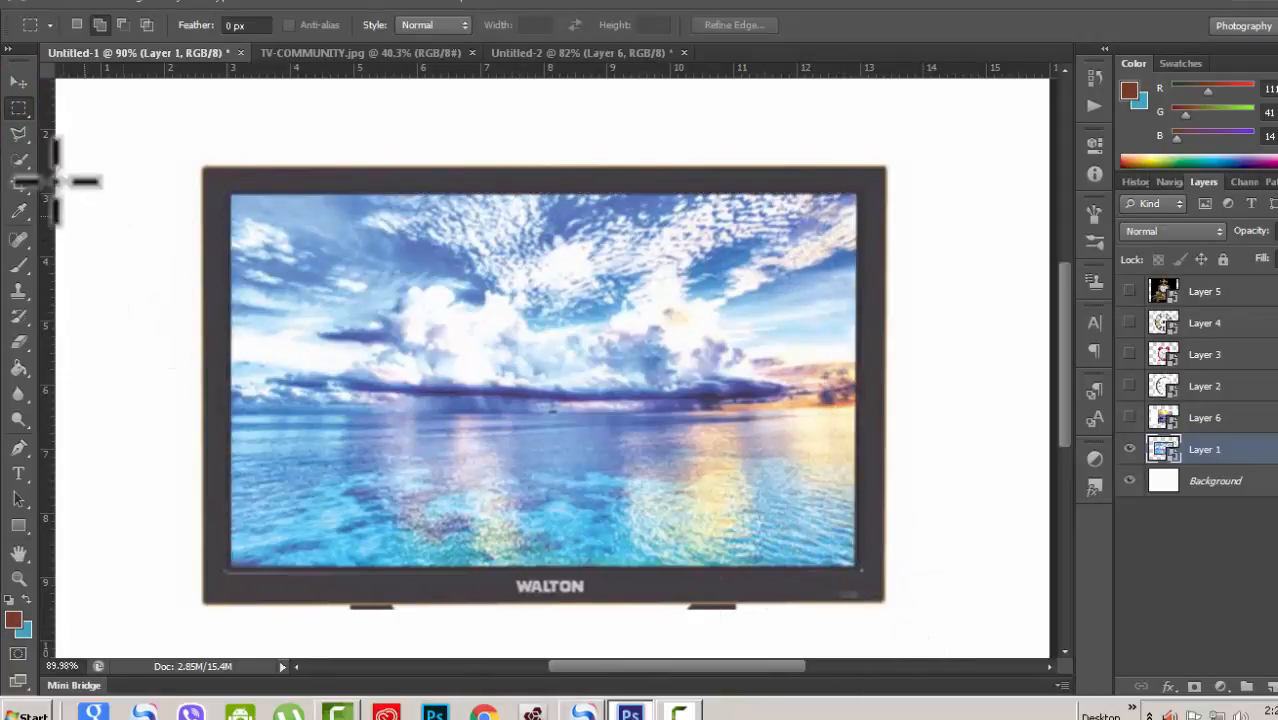
Step: Switch to the Polygonal Lasso tool and click points along the TV screen's corners to trace a selection
{"action": "left_click", "coordinate": [20, 134]}
{"action": "right_click", "coordinate": [17, 136]}
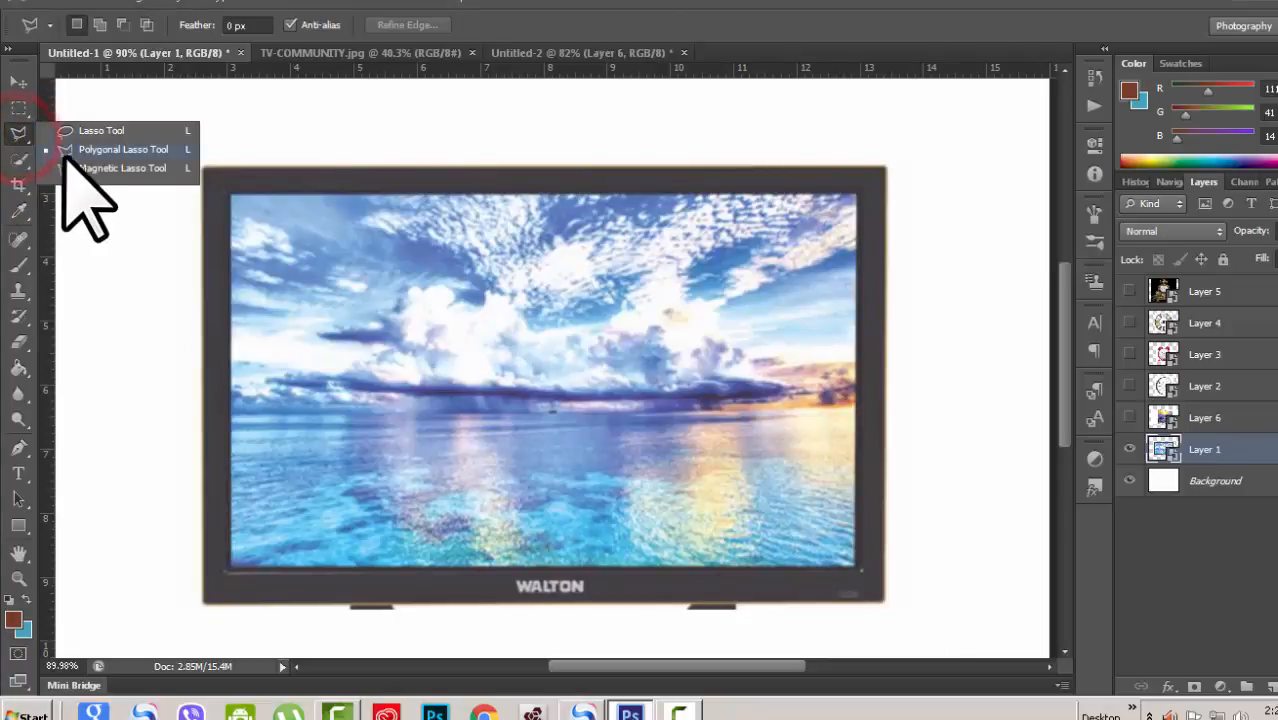
{"action": "left_click", "coordinate": [86, 149]}
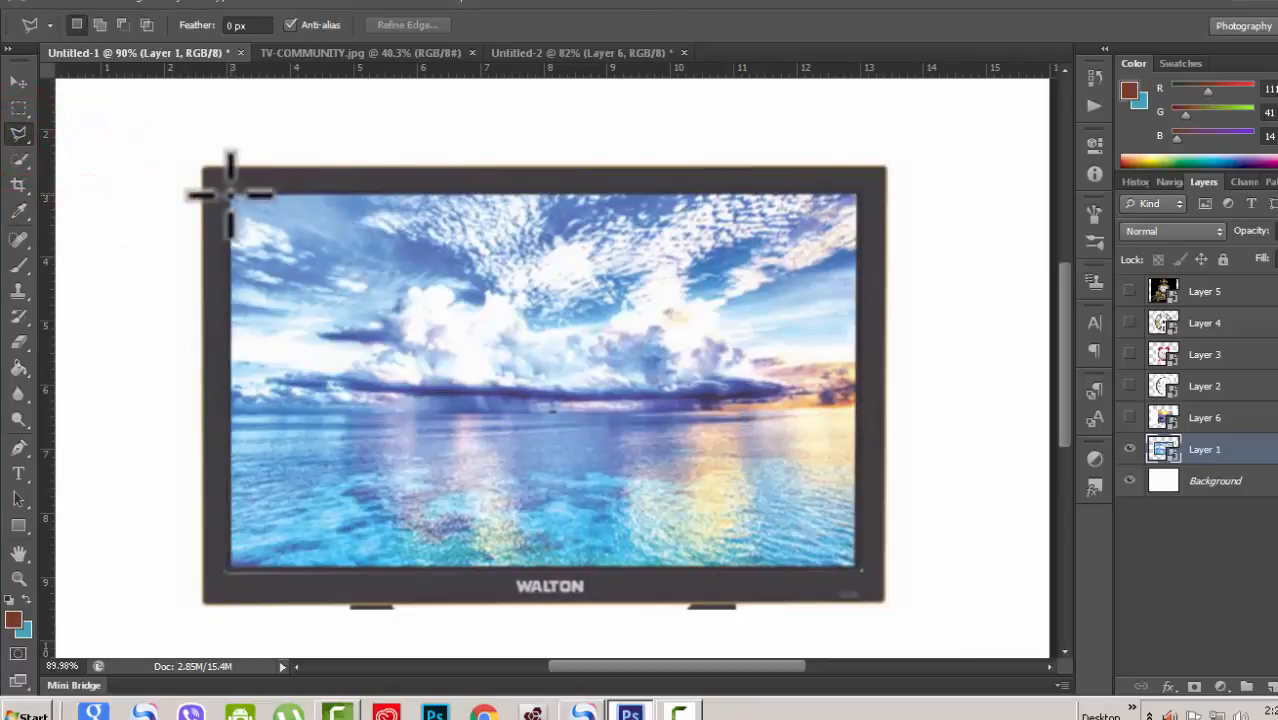
{"action": "left_click", "coordinate": [230, 195]}
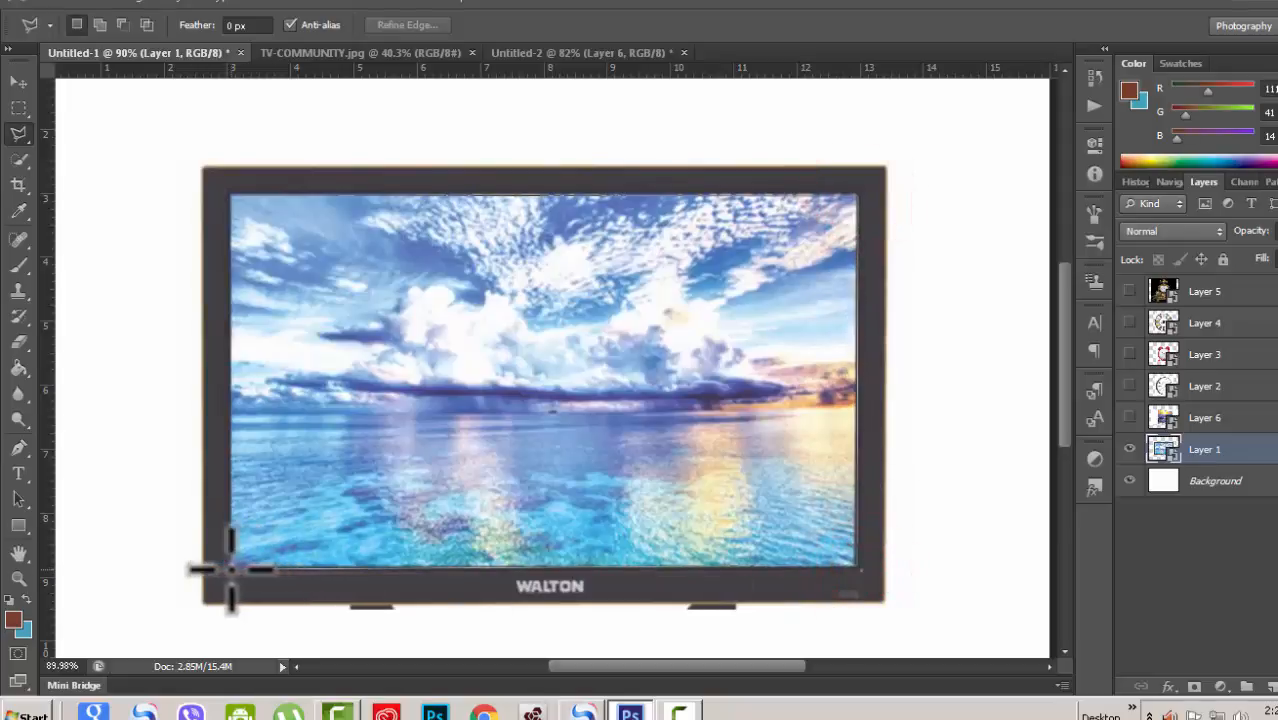
{"action": "left_click", "coordinate": [230, 568]}
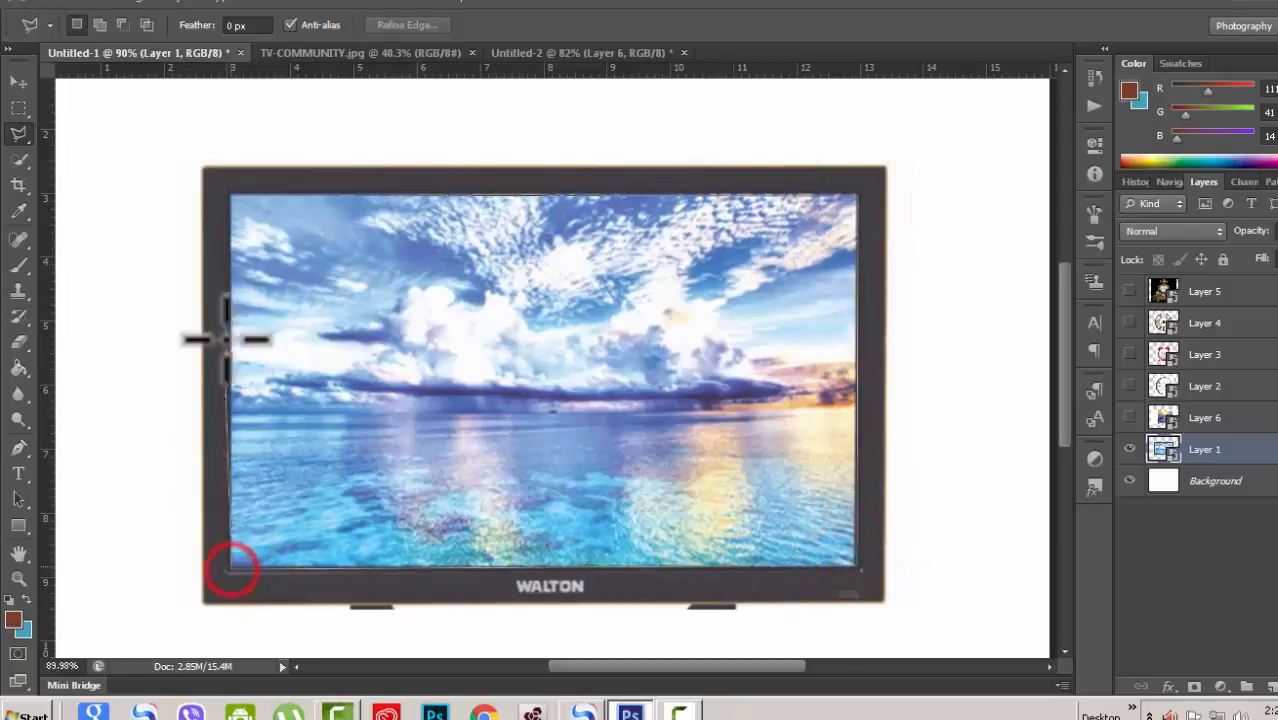
{"action": "left_click", "coordinate": [229, 197]}
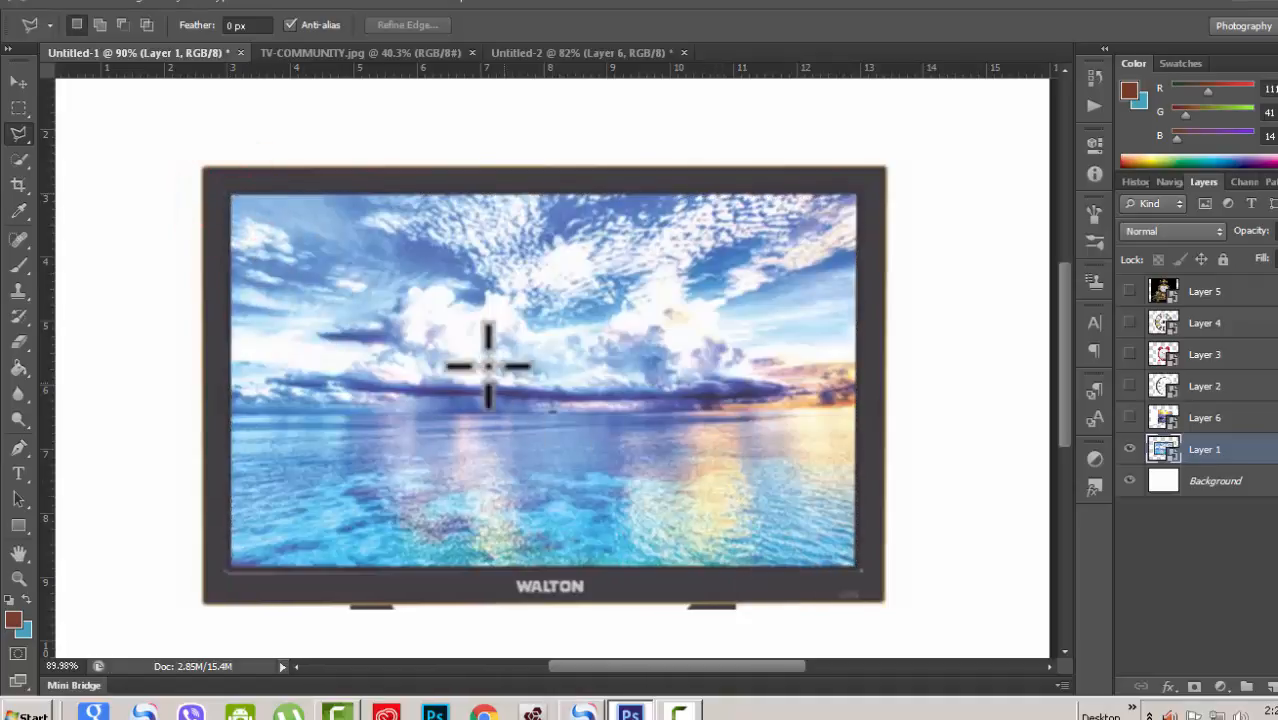
Step: Show Layer 6 and draw a rectangular marquee around the angled TV, then deselect it
{"action": "left_click", "coordinate": [1130, 418]}
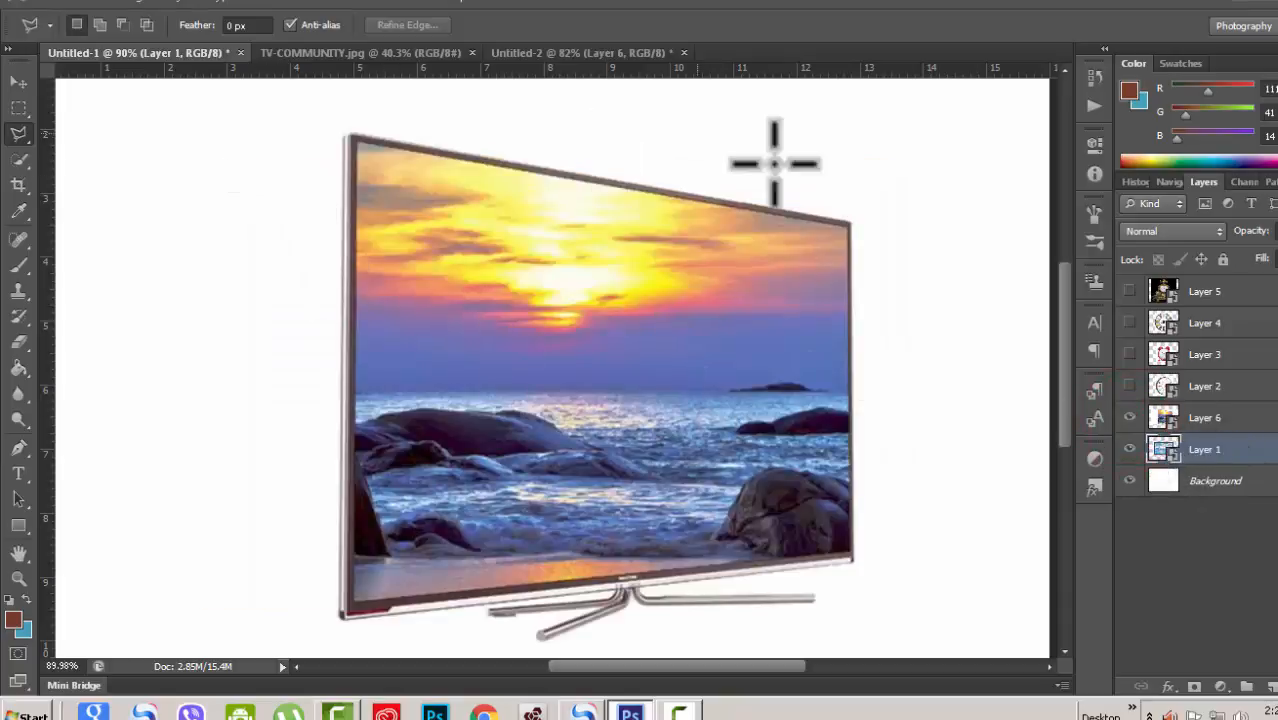
{"action": "left_click", "coordinate": [18, 107]}
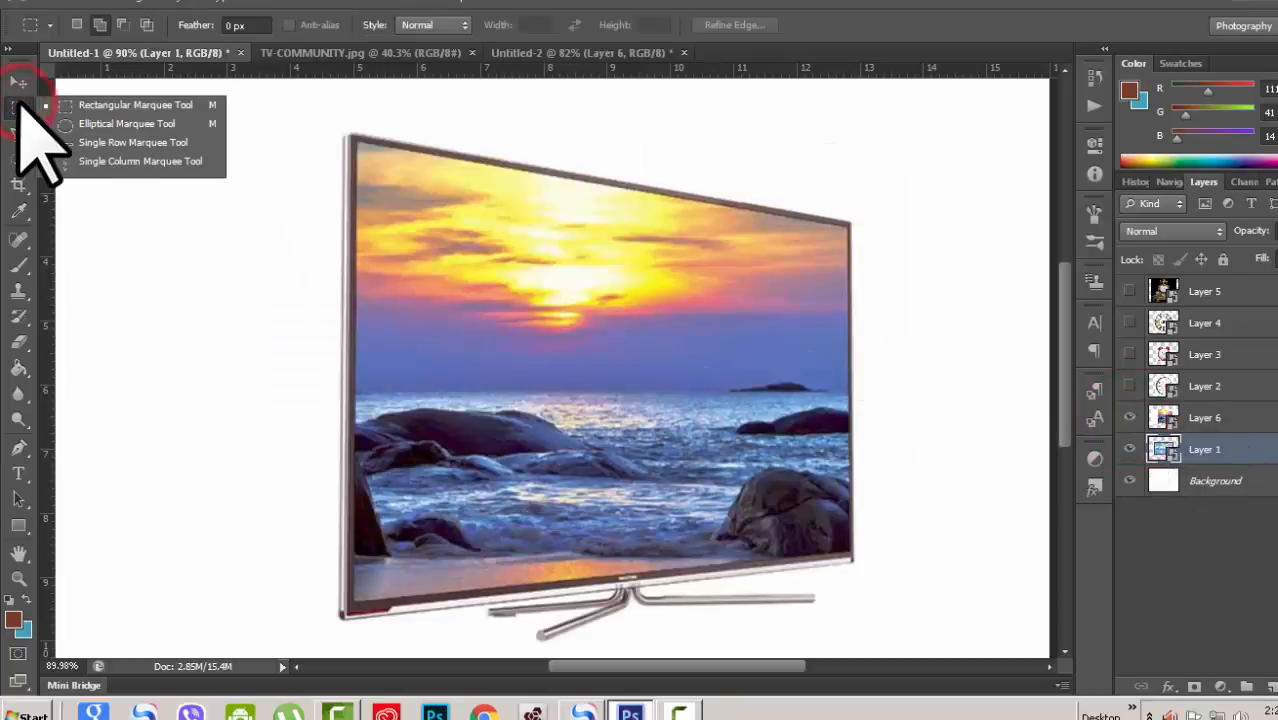
{"action": "left_click", "coordinate": [100, 104]}
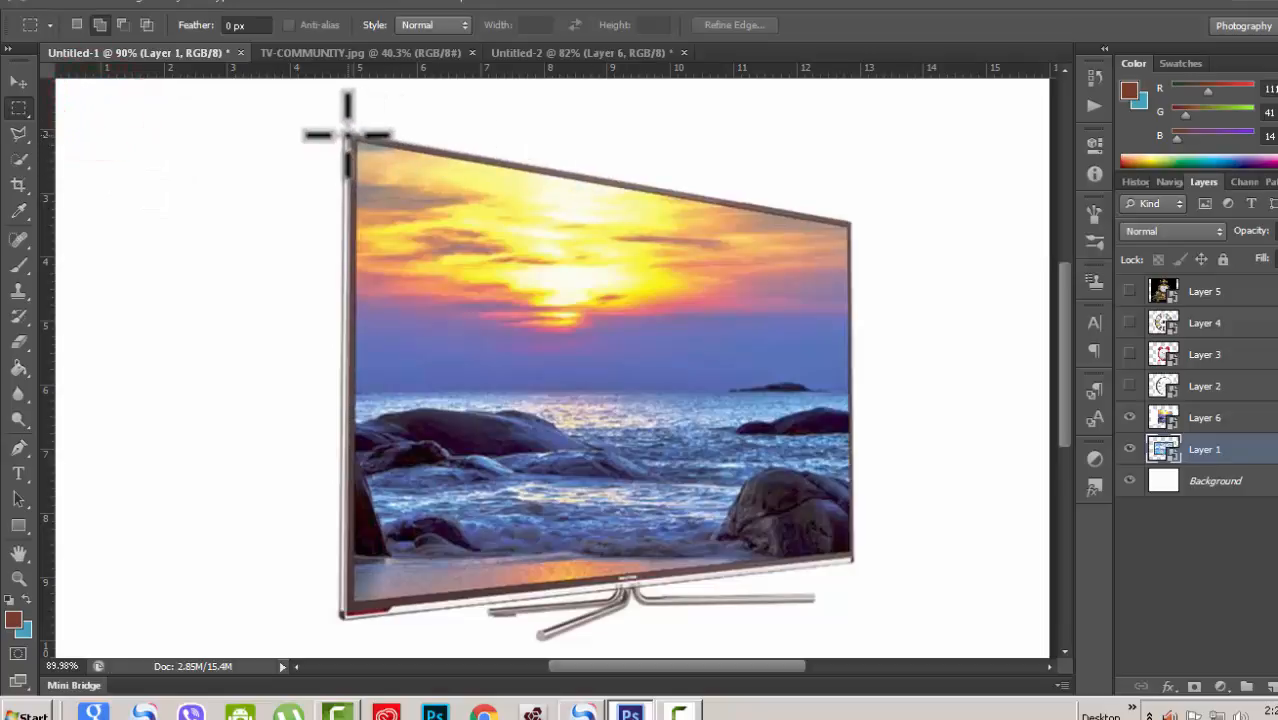
{"action": "left_click_drag", "start_coordinate": [355, 140], "coordinate": [887, 598]}
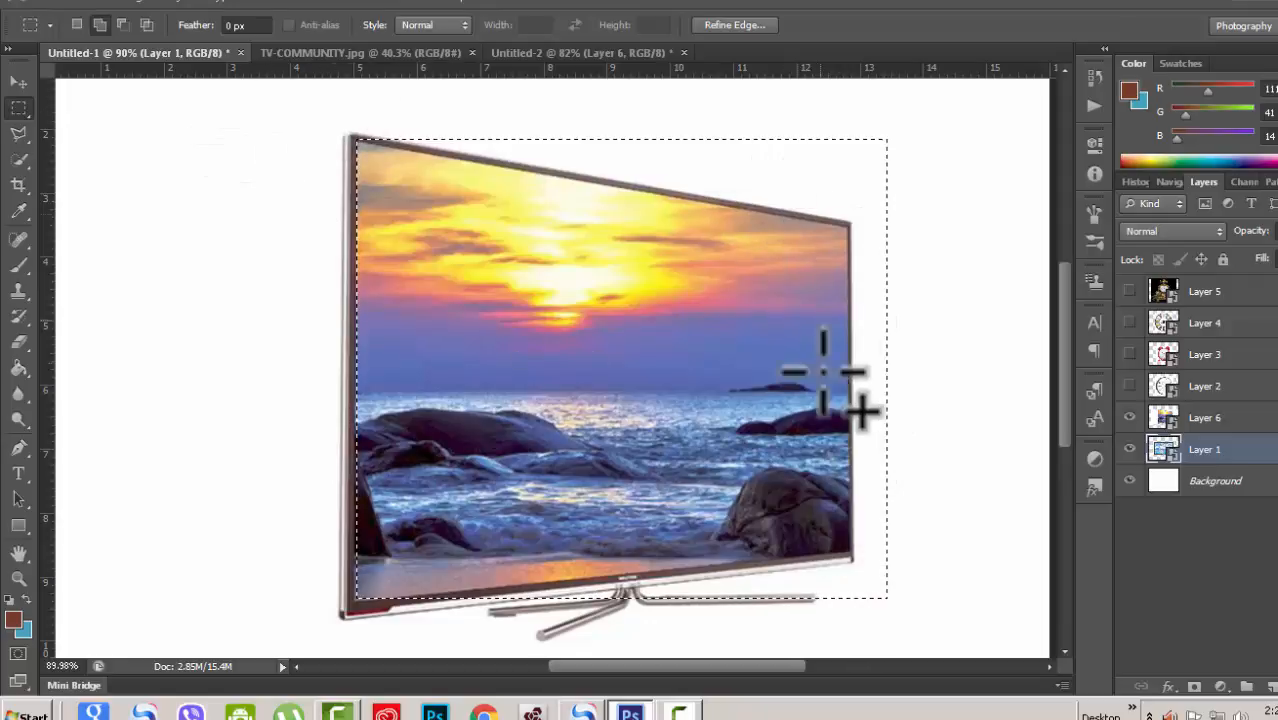
{"action": "left_click", "coordinate": [745, 420]}
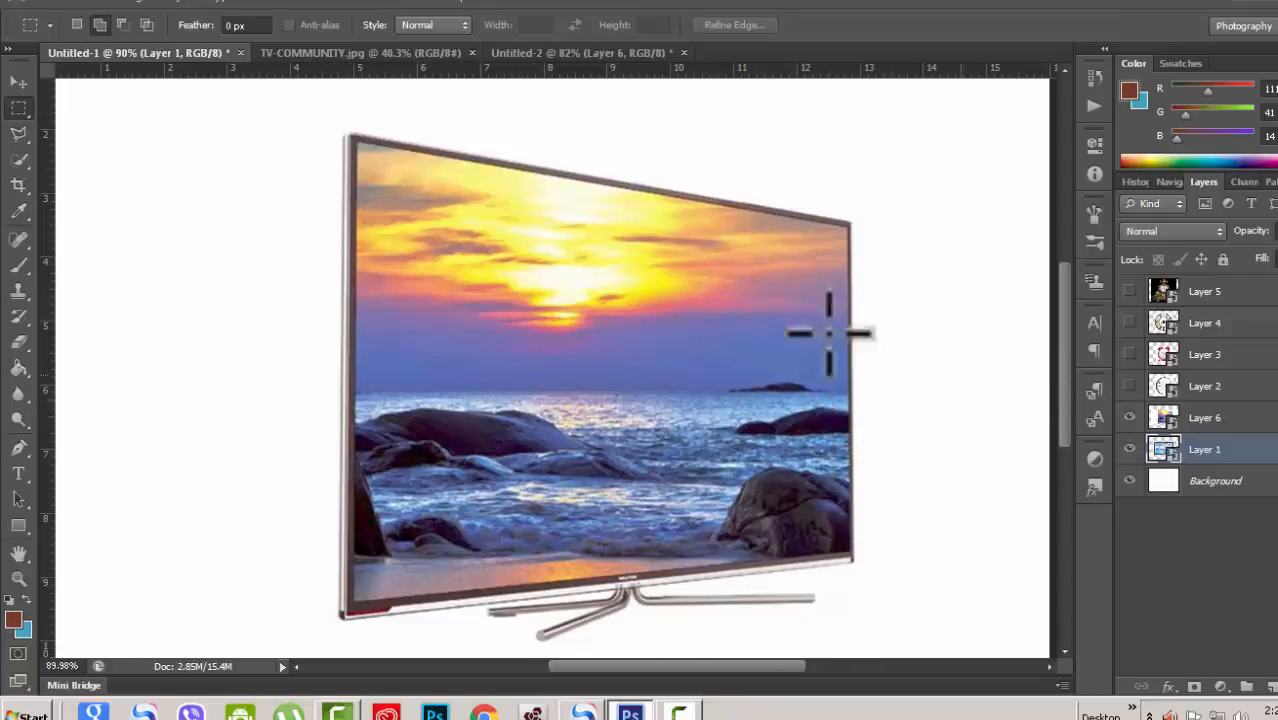
Step: Select the angled TV's screen with the Polygonal Lasso tool by clicking its four corners
{"action": "left_click", "coordinate": [21, 134]}
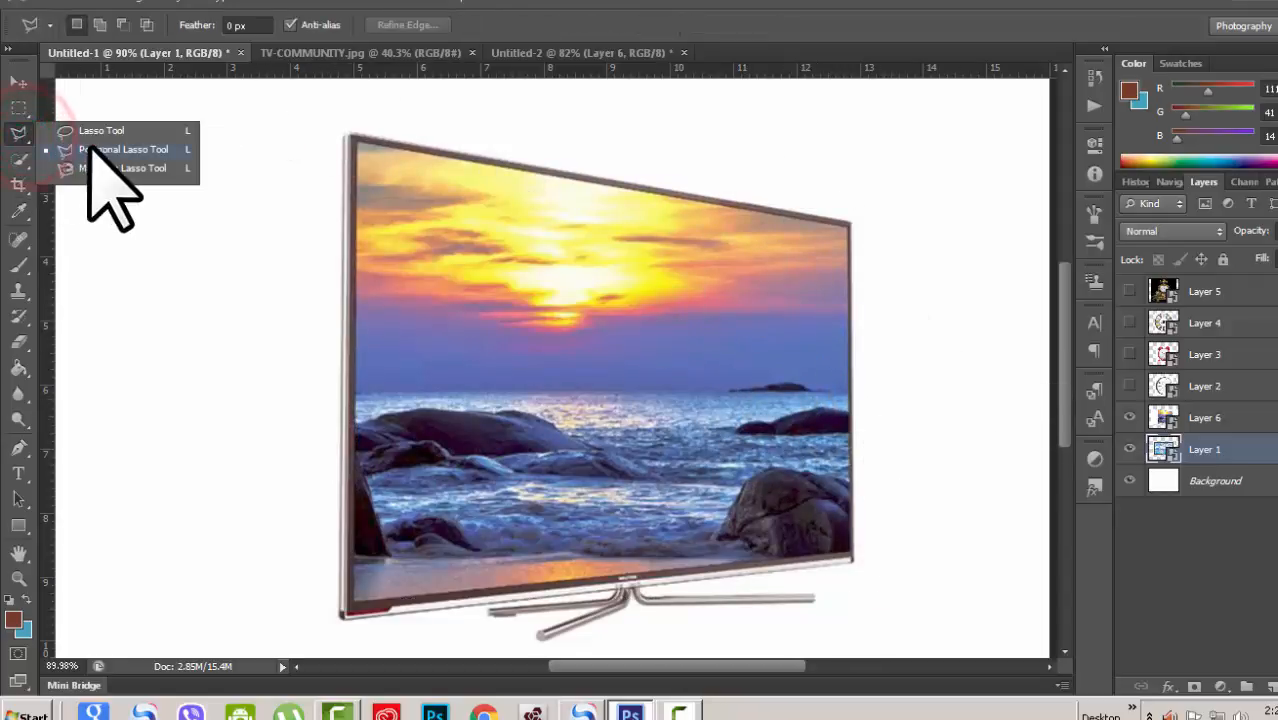
{"action": "left_click", "coordinate": [90, 148]}
{"action": "scroll", "coordinate": [605, 316], "scroll_direction": "up", "scroll_amount": 1}
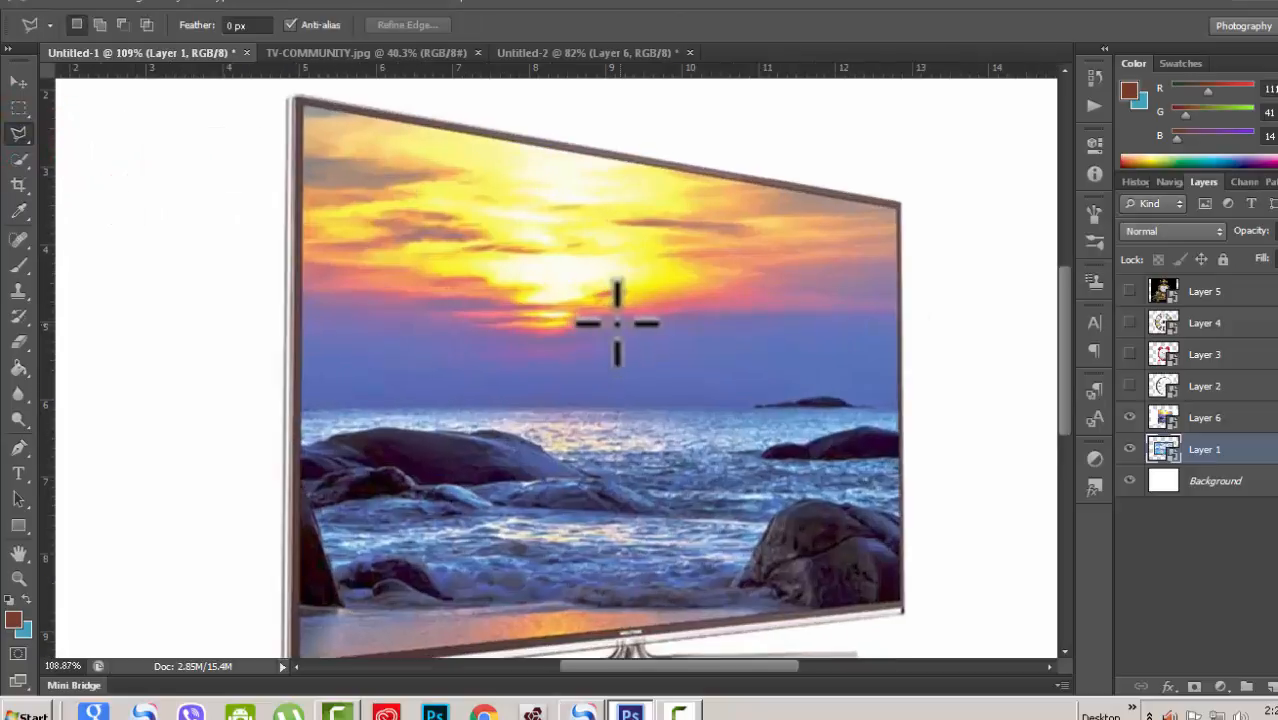
{"action": "left_click", "coordinate": [327, 122]}
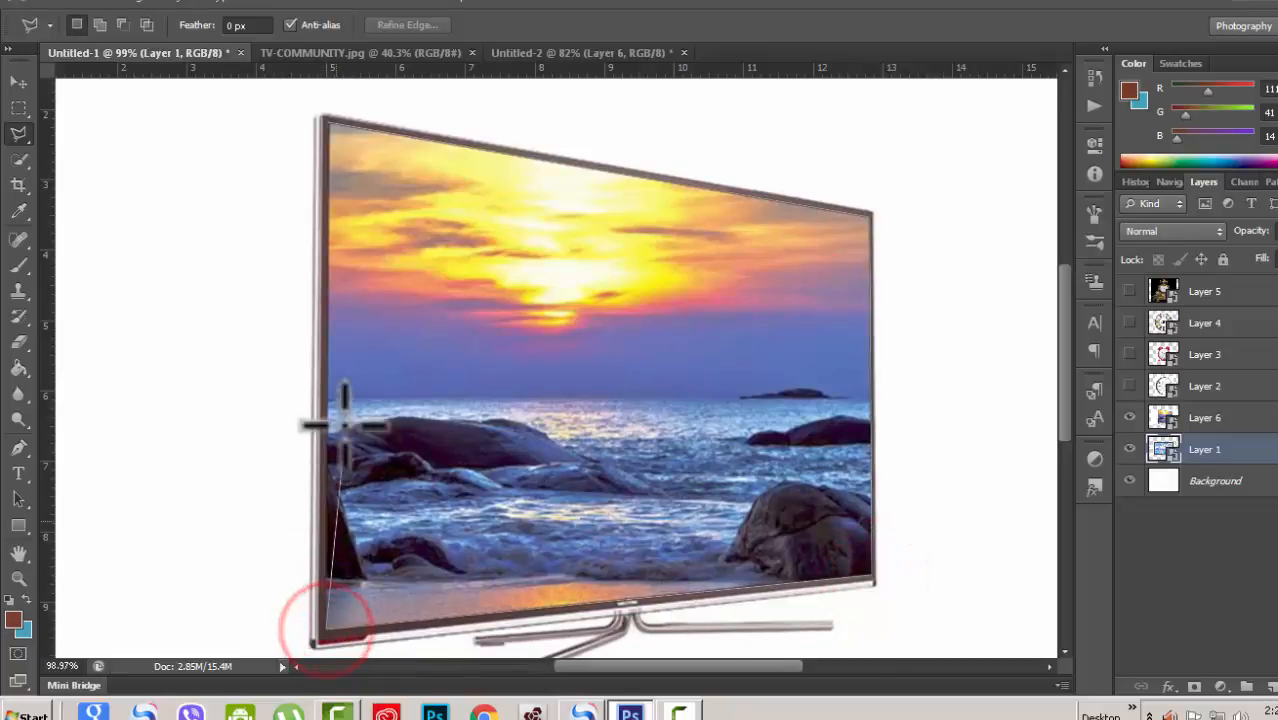
{"action": "left_click", "coordinate": [329, 127]}
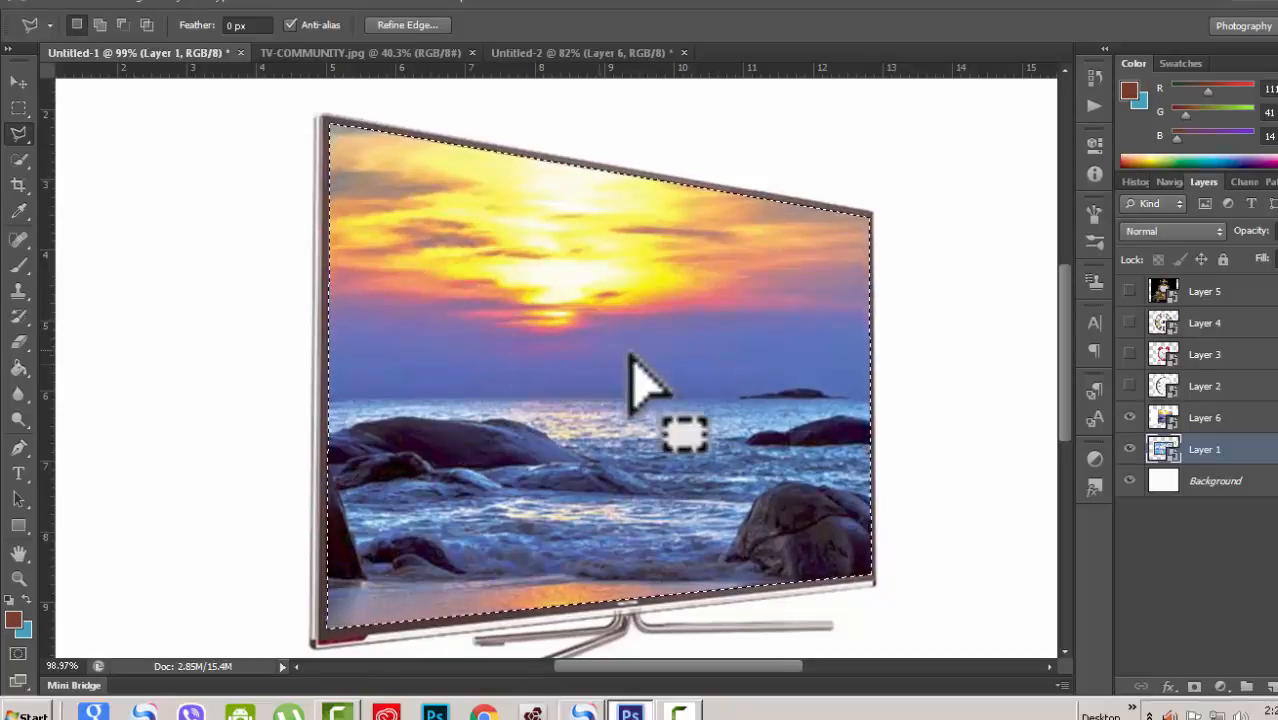
Step: Add a new empty layer above Layer 6 and put it into a group
{"action": "left_click", "coordinate": [1245, 417]}
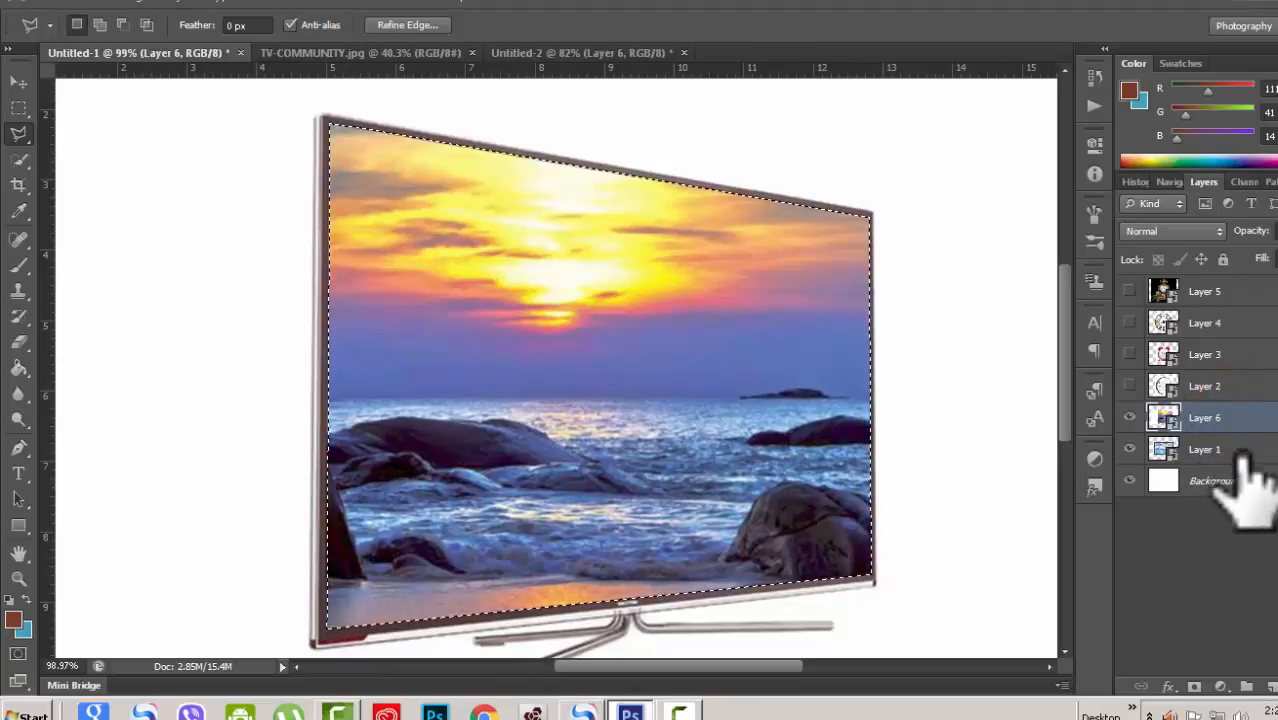
{"action": "left_click", "coordinate": [1268, 688]}
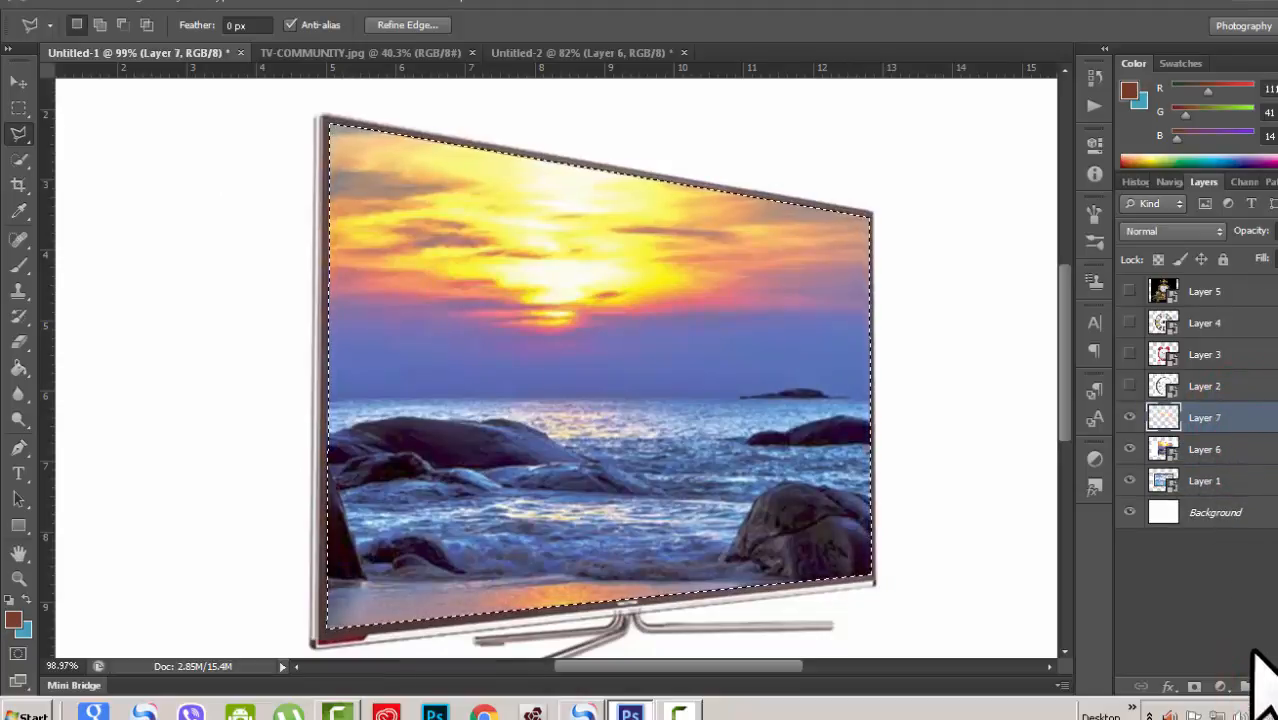
{"action": "key", "text": "ctrl+g"}
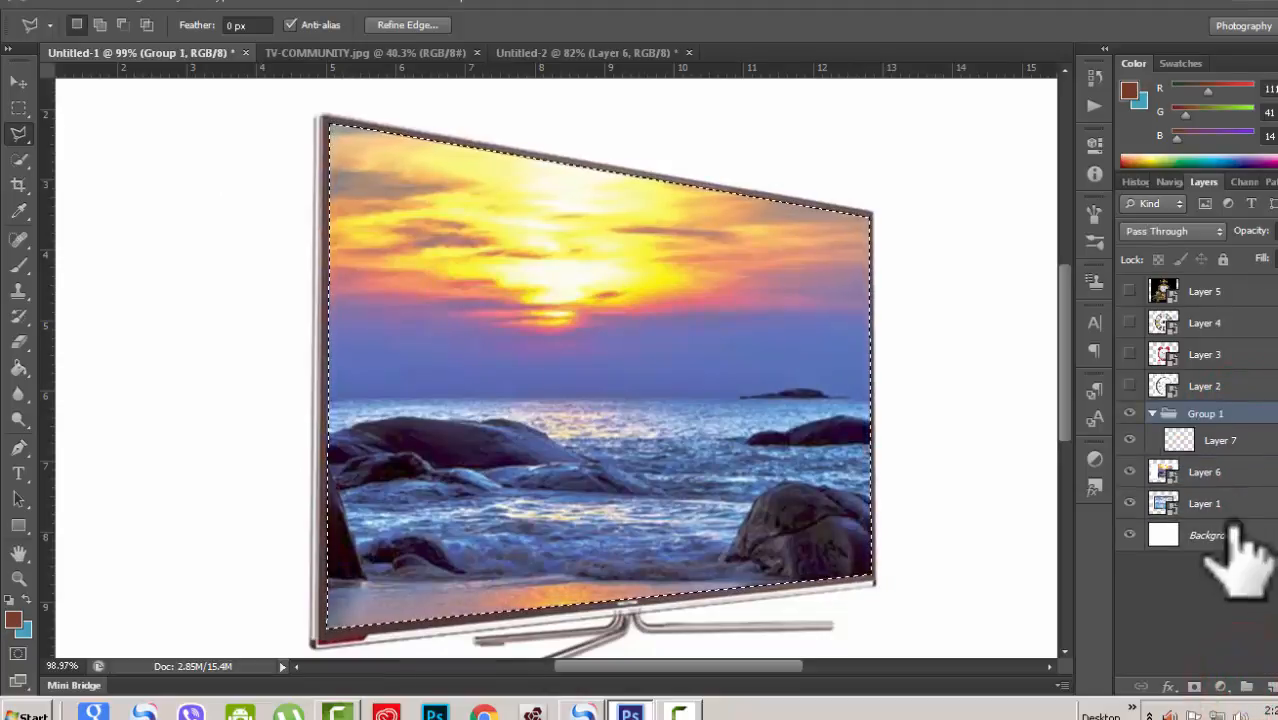
Step: Mask the group with the TV screen selection and select the layer inside the group
{"action": "left_click", "coordinate": [1195, 687]}
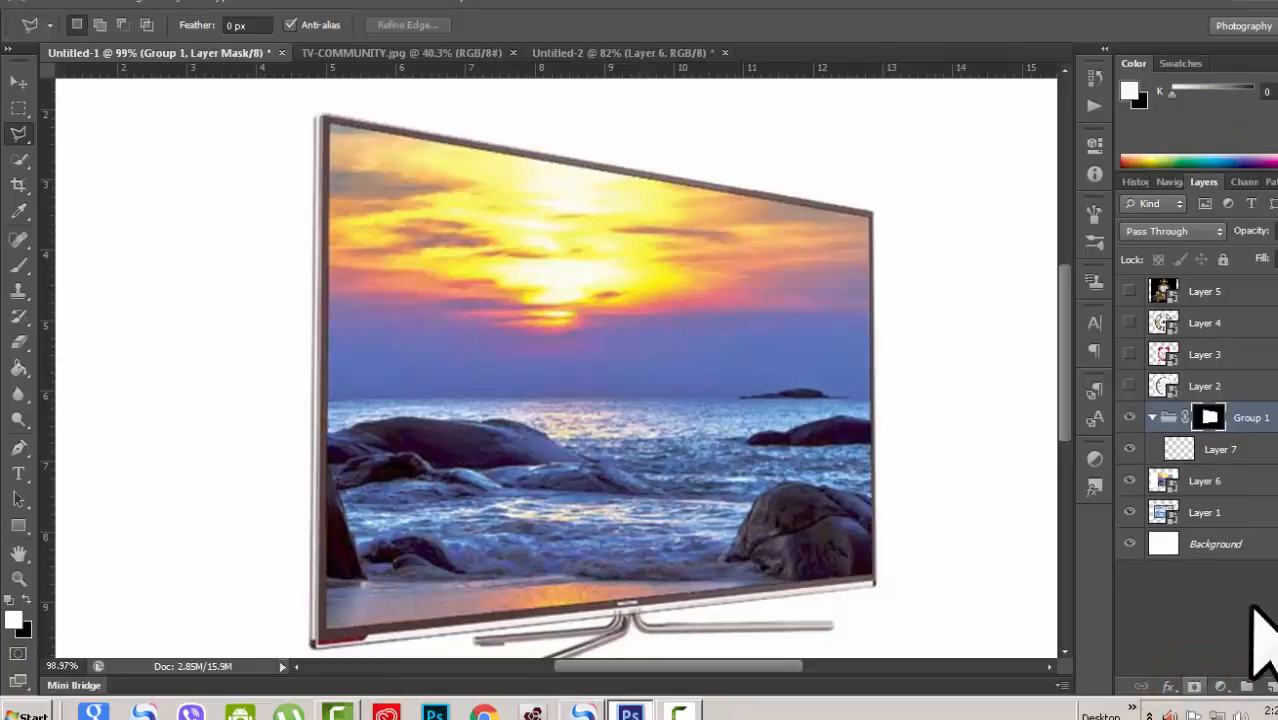
{"action": "left_click", "coordinate": [1258, 449]}
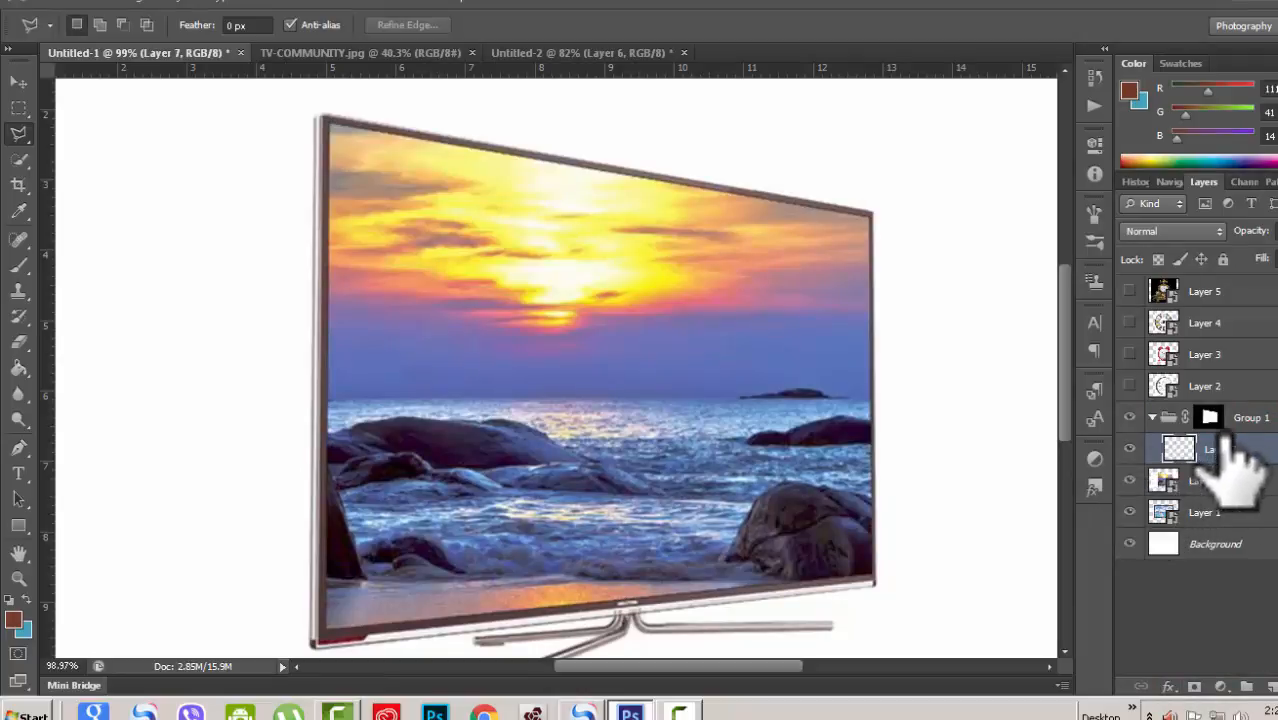
Step: Copy the TV-COMMUNITY artwork and paste it into Layer 7 inside the masked group
{"action": "left_click", "coordinate": [376, 52]}
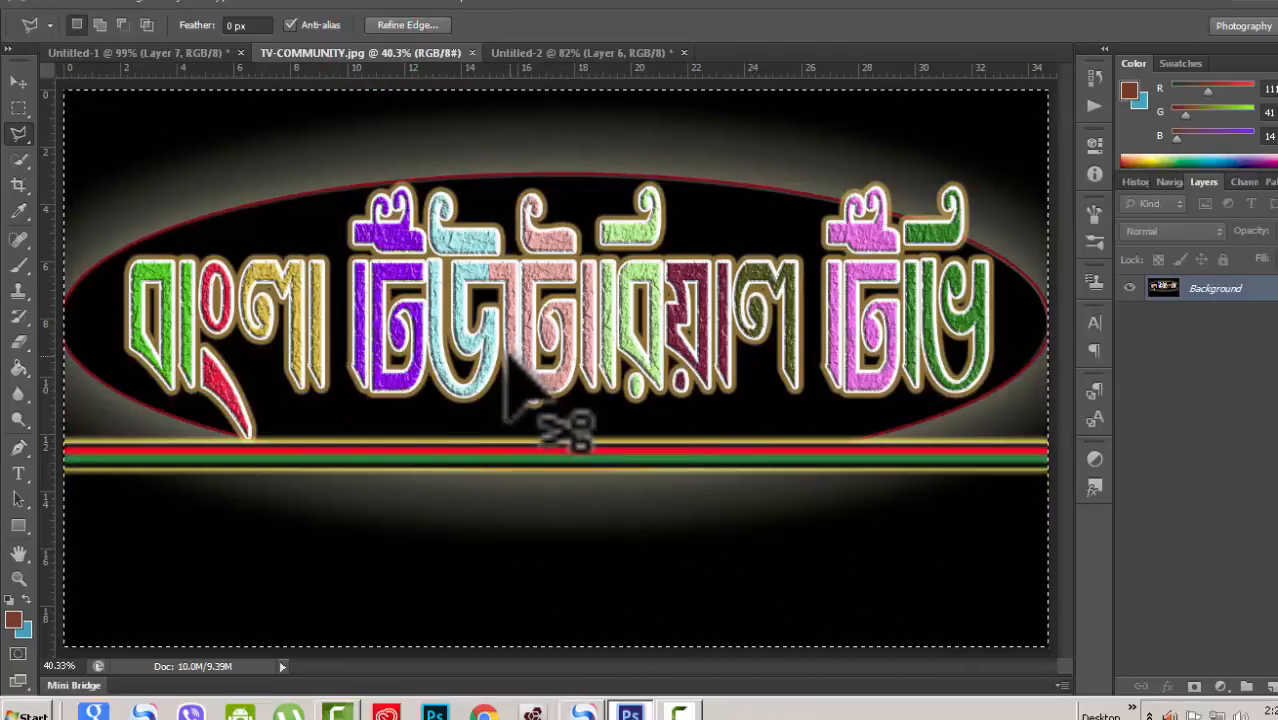
{"action": "left_click", "coordinate": [197, 53]}
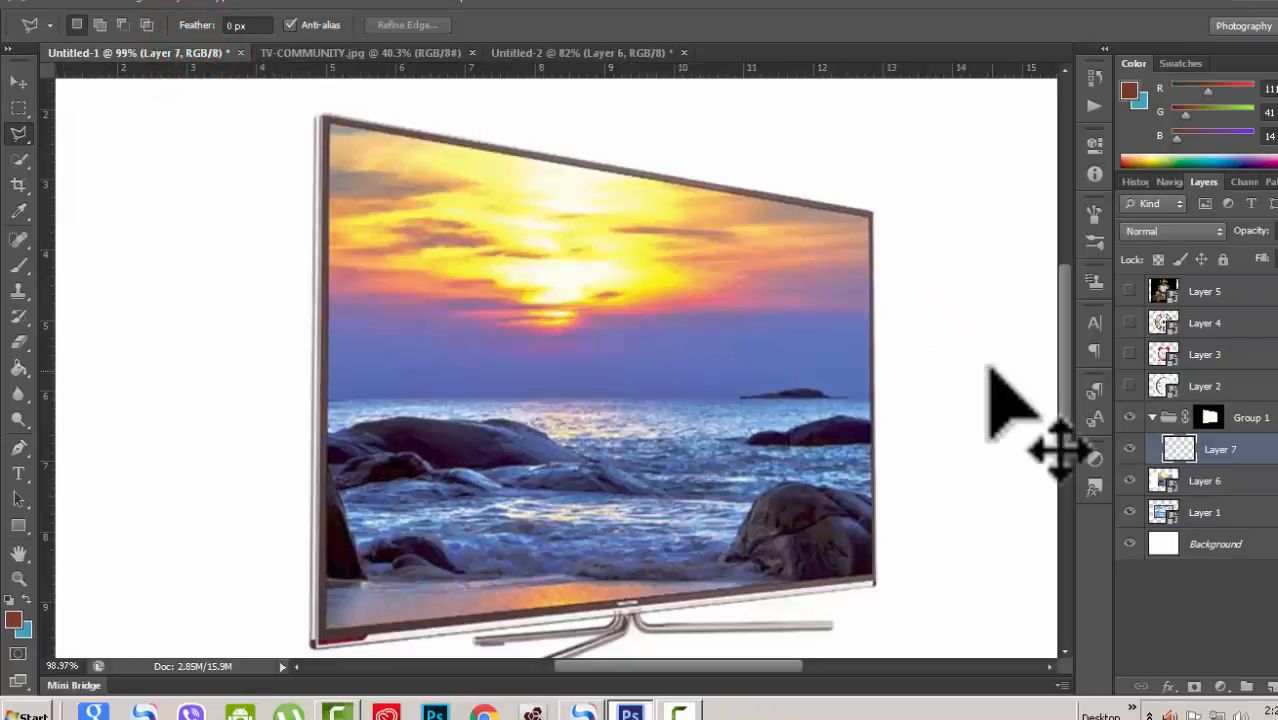
{"action": "key", "text": "ctrl+v"}
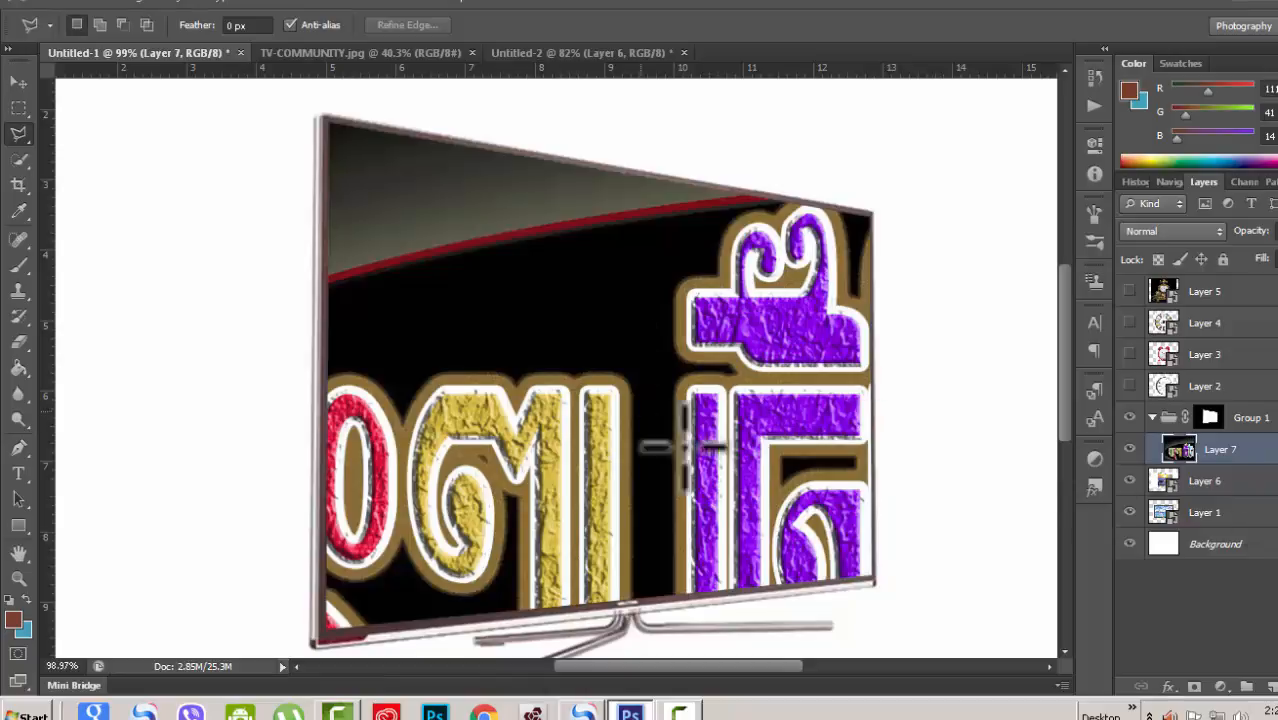
Step: Convert Layer 7 with the pasted artwork to a Smart Object
{"action": "key", "text": "ctrl+t"}
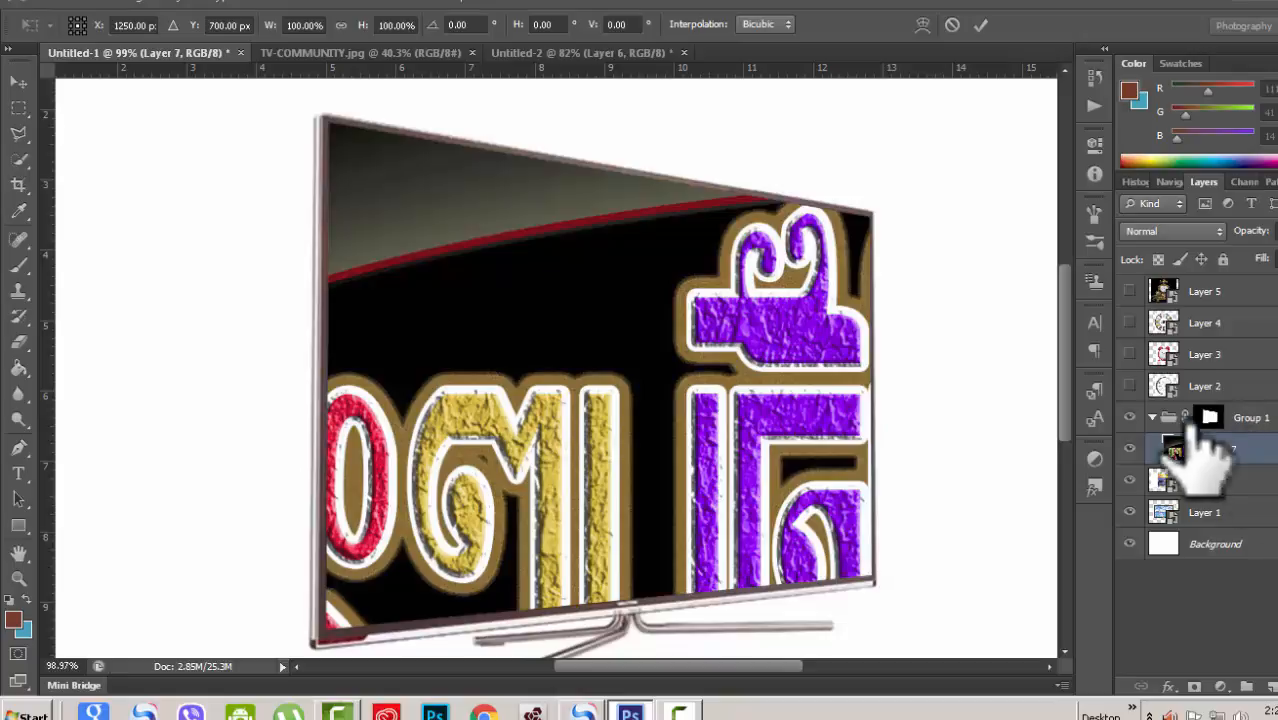
{"action": "left_click", "coordinate": [981, 24]}
{"action": "right_click", "coordinate": [1262, 450]}
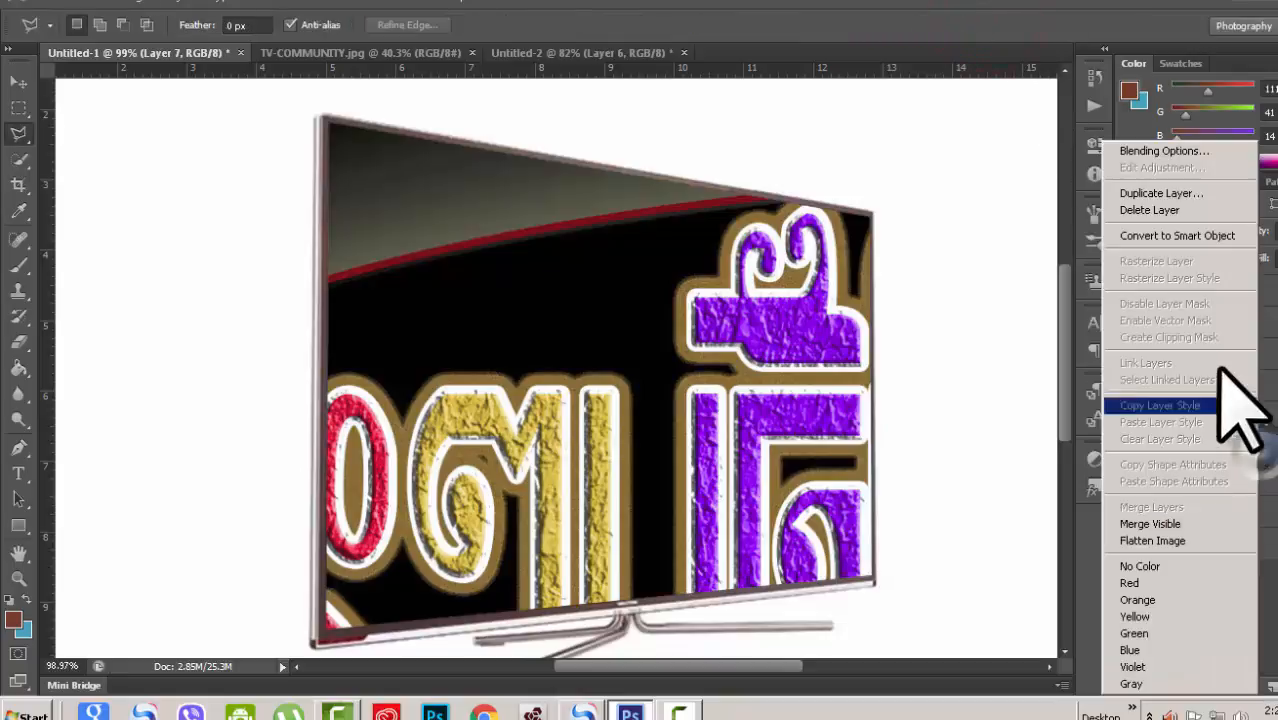
{"action": "left_click", "coordinate": [1180, 234]}
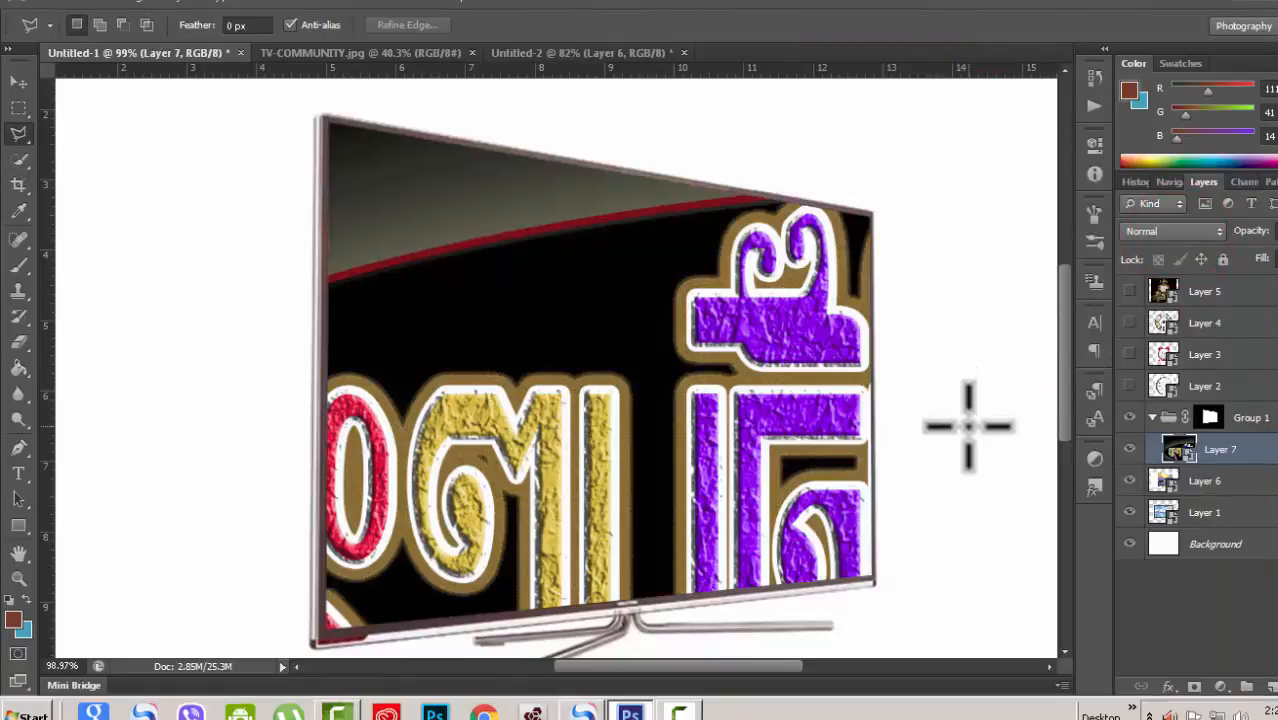
Step: Free-transform the artwork, scaling, skewing and distorting its corners to fit the angled TV screen, then commit
{"action": "key", "text": "ctrl+t"}
{"action": "key", "text": "ctrl+0"}
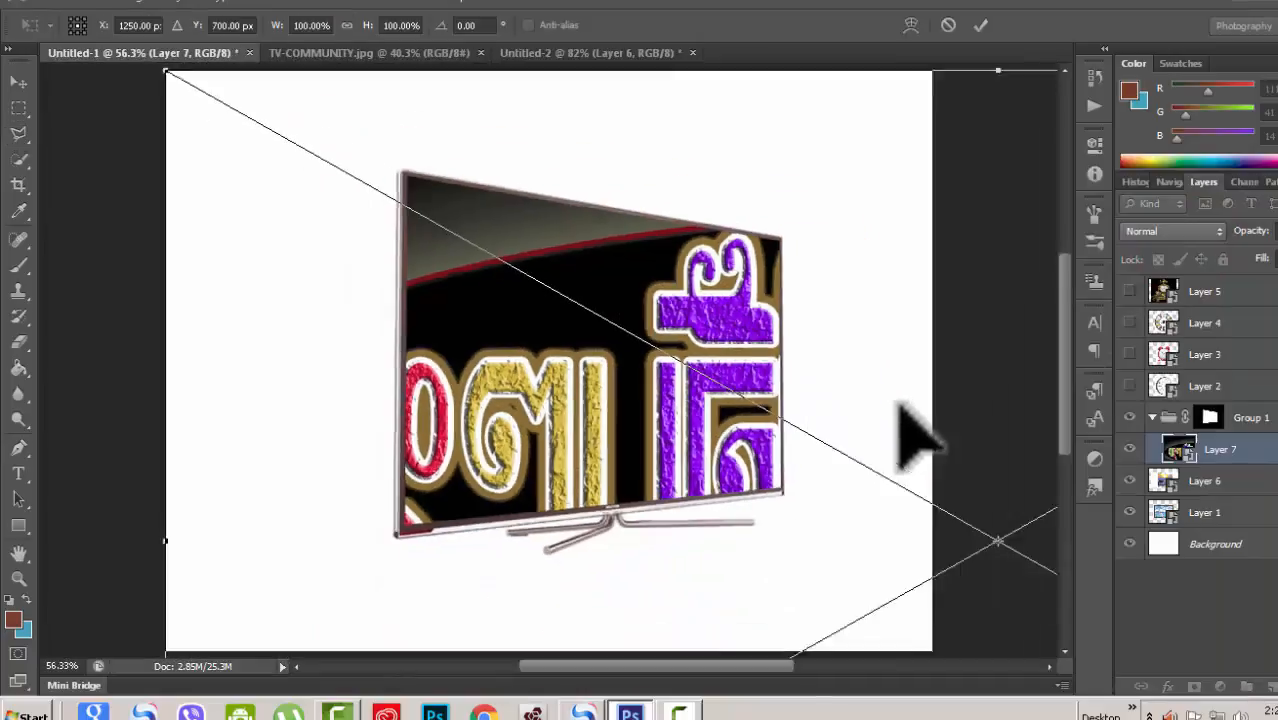
{"action": "key", "text": "ctrl+0"}
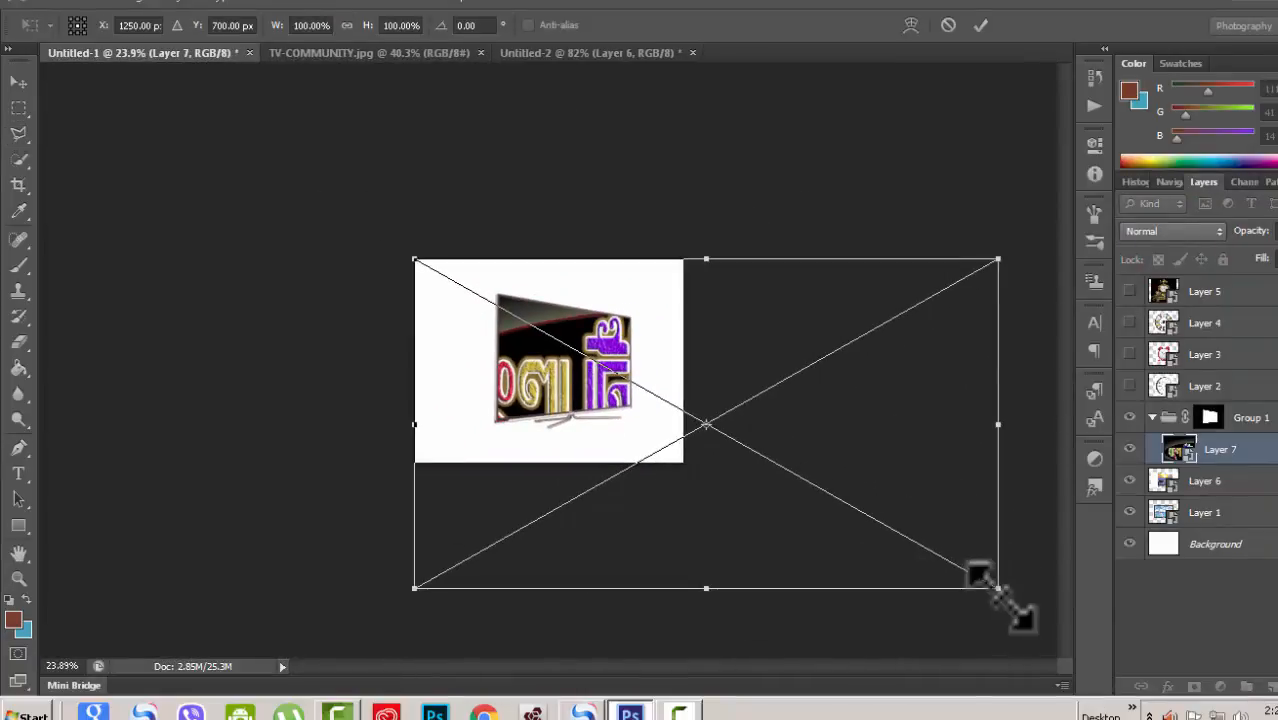
{"action": "left_click_drag", "start_coordinate": [414, 261], "coordinate": [498, 294]}
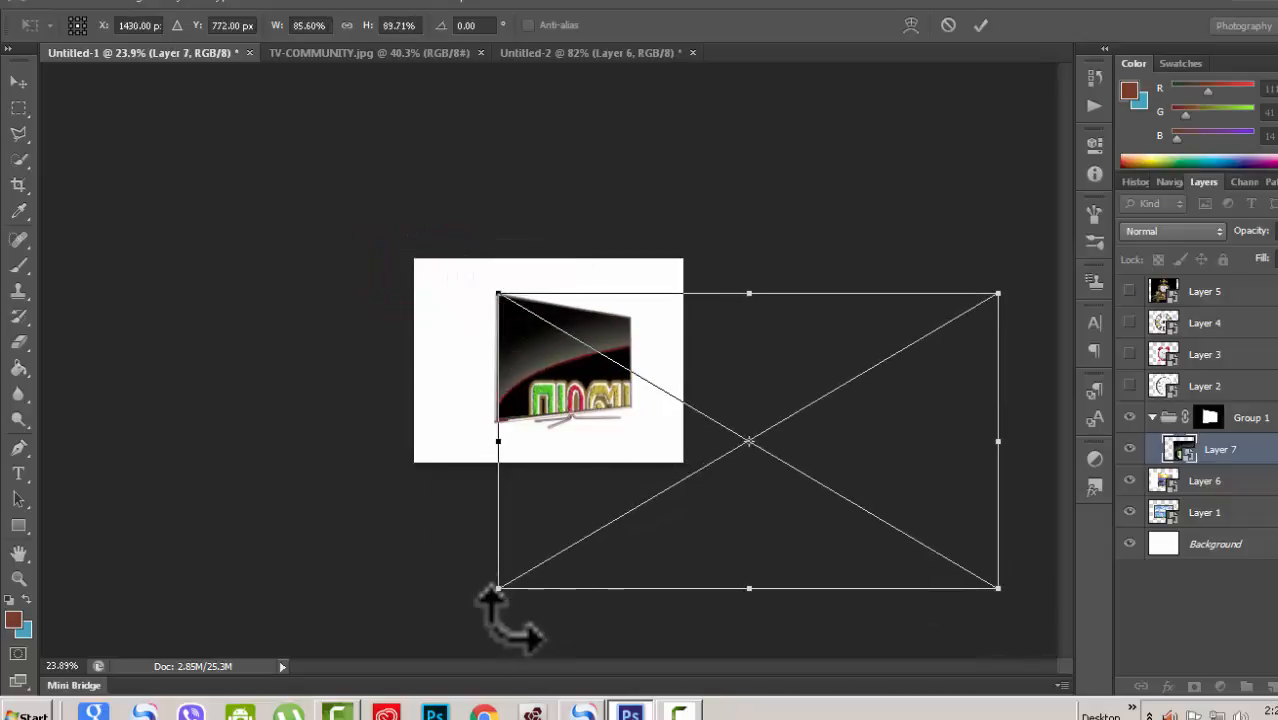
{"action": "left_click_drag", "start_coordinate": [498, 588], "coordinate": [498, 462]}
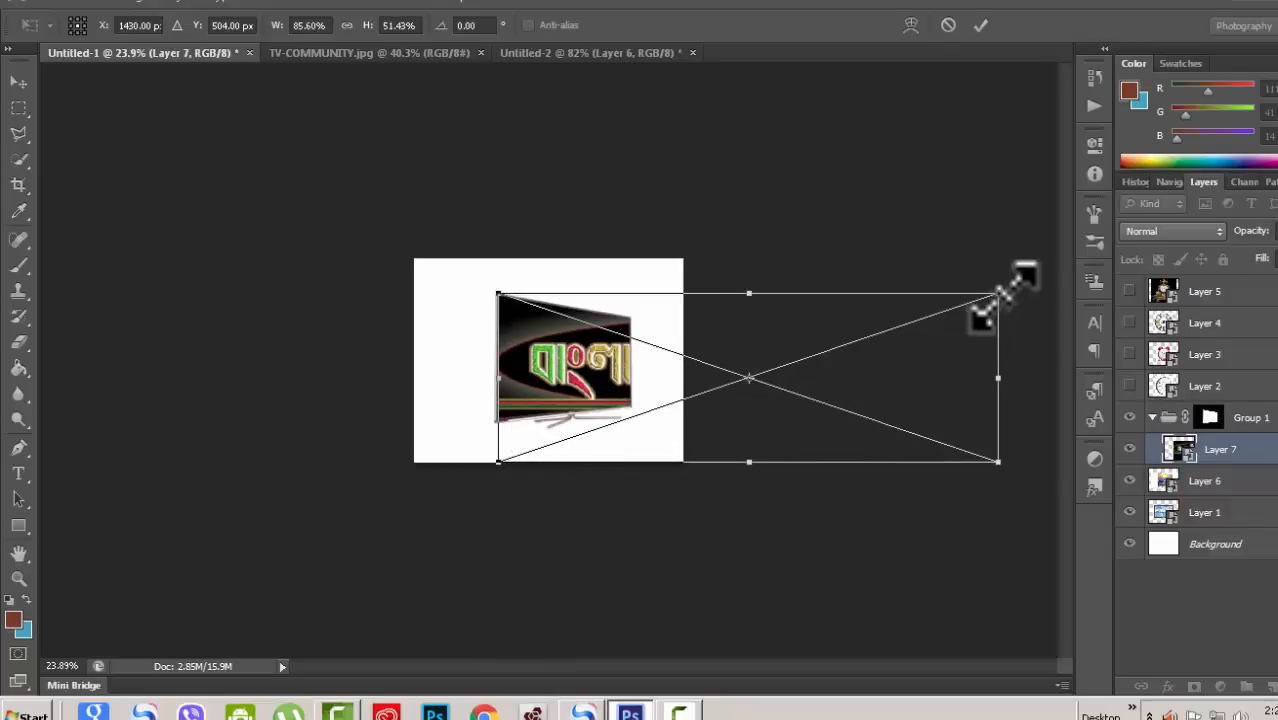
{"action": "left_click_drag", "start_coordinate": [996, 290], "coordinate": [979, 370]}
{"action": "mouse_move", "coordinate": [996, 458]}
{"action": "left_mouse_down"}
{"action": "mouse_move", "coordinate": [980, 433]}
{"action": "mouse_move", "coordinate": [981, 446]}
{"action": "left_mouse_up"}
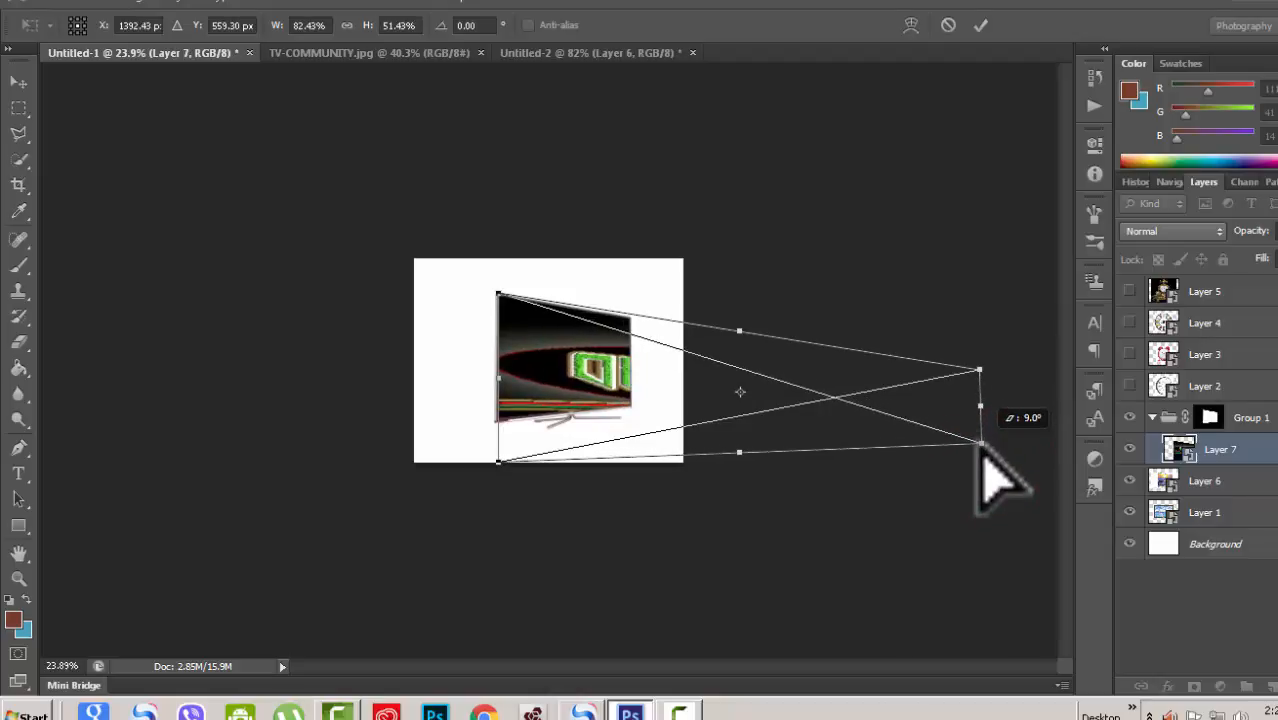
{"action": "left_click_drag", "start_coordinate": [979, 371], "coordinate": [979, 344]}
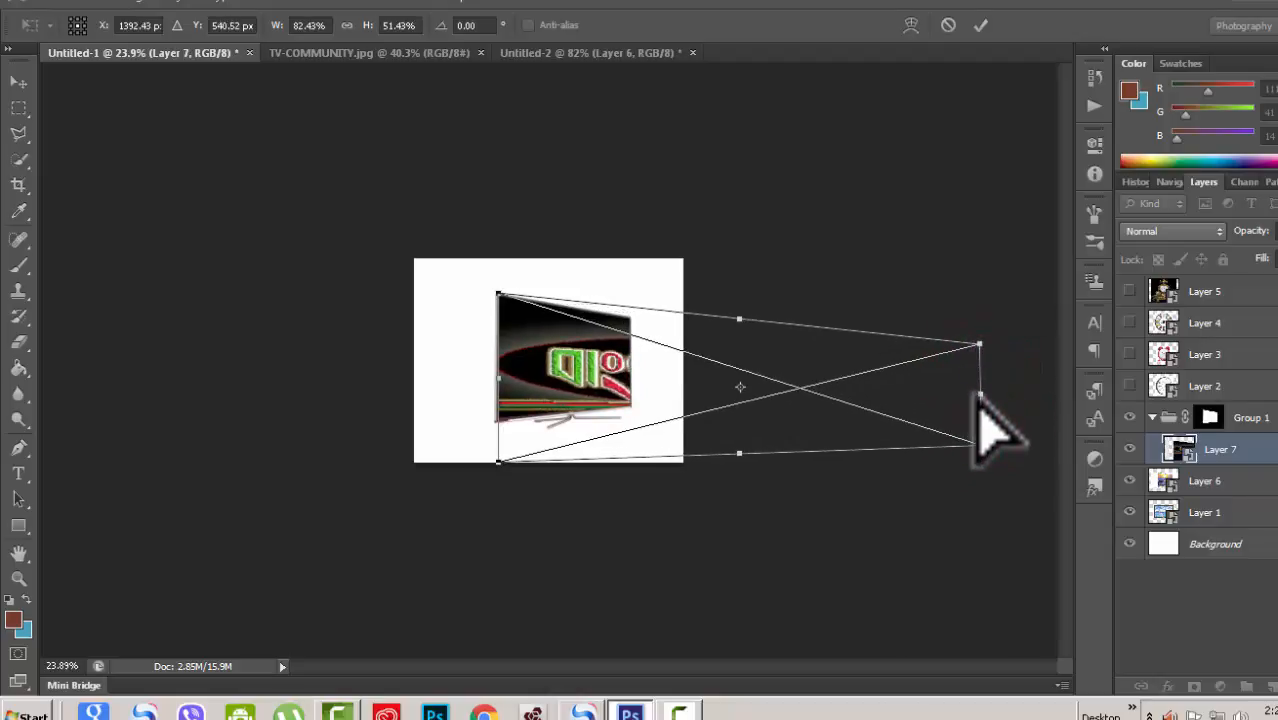
{"action": "left_click_drag", "start_coordinate": [983, 394], "coordinate": [668, 349]}
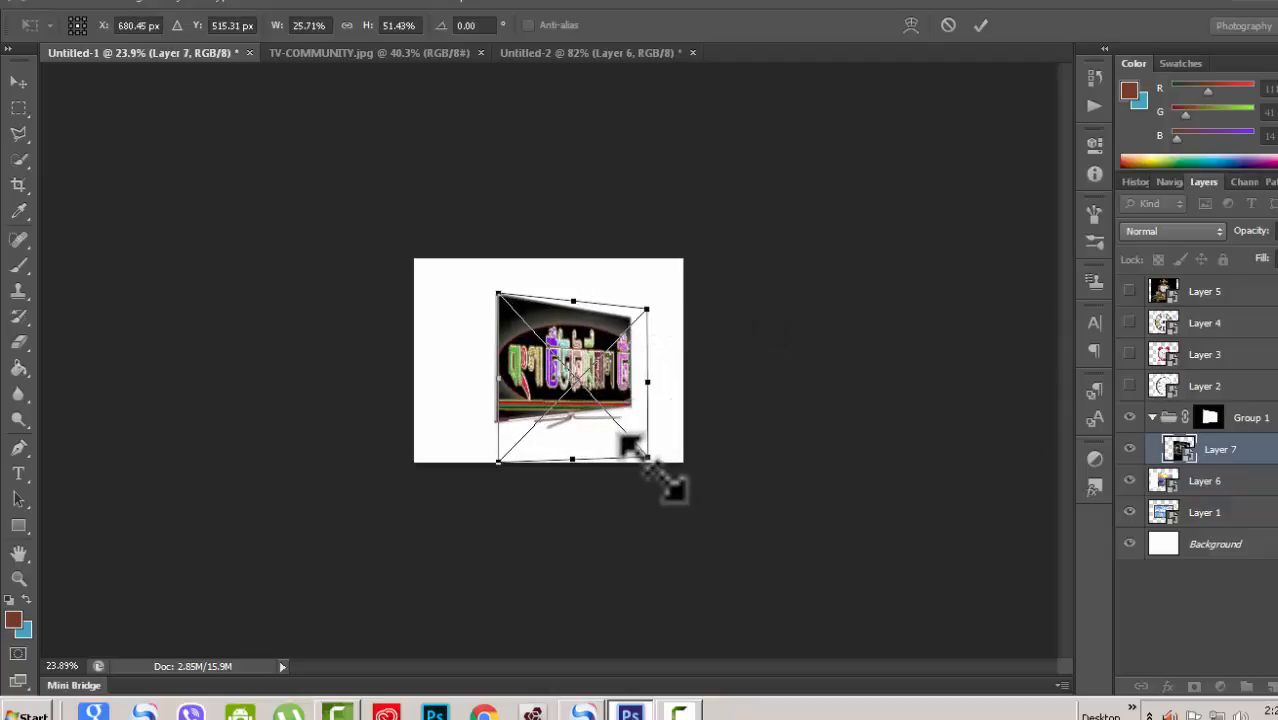
{"action": "left_click_drag", "start_coordinate": [649, 452], "coordinate": [645, 436]}
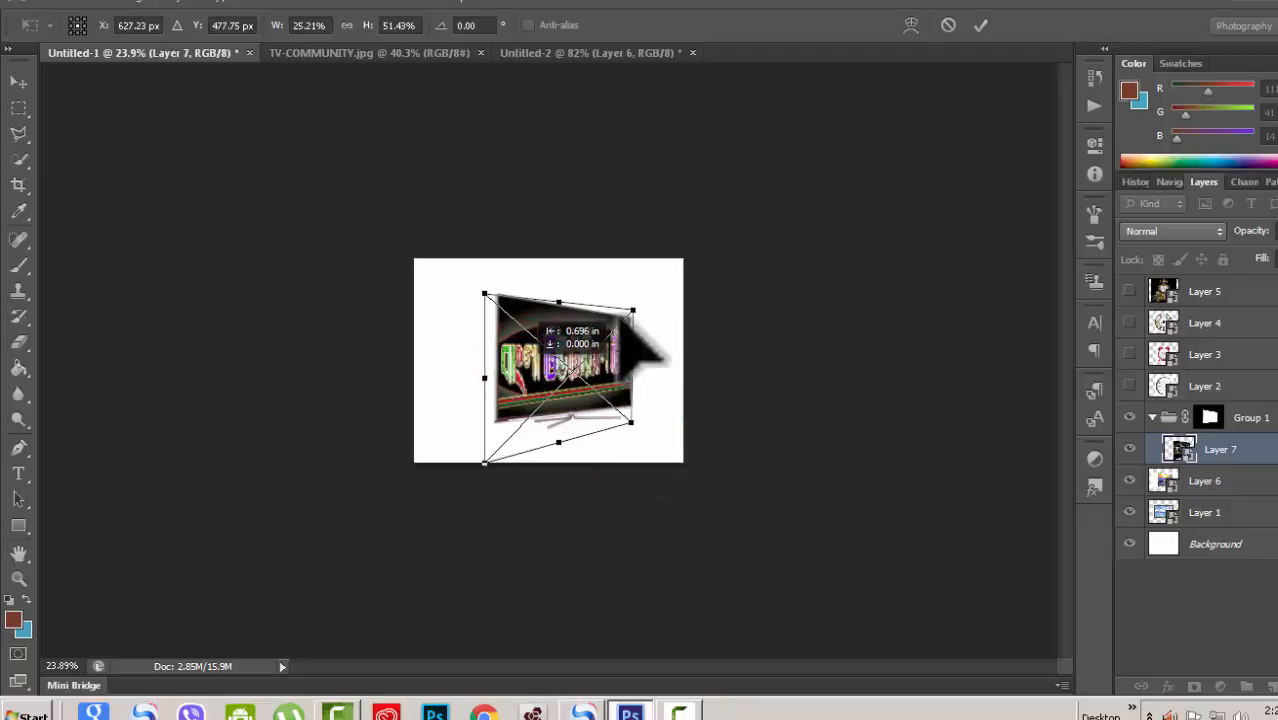
{"action": "left_click_drag", "start_coordinate": [619, 316], "coordinate": [616, 317]}
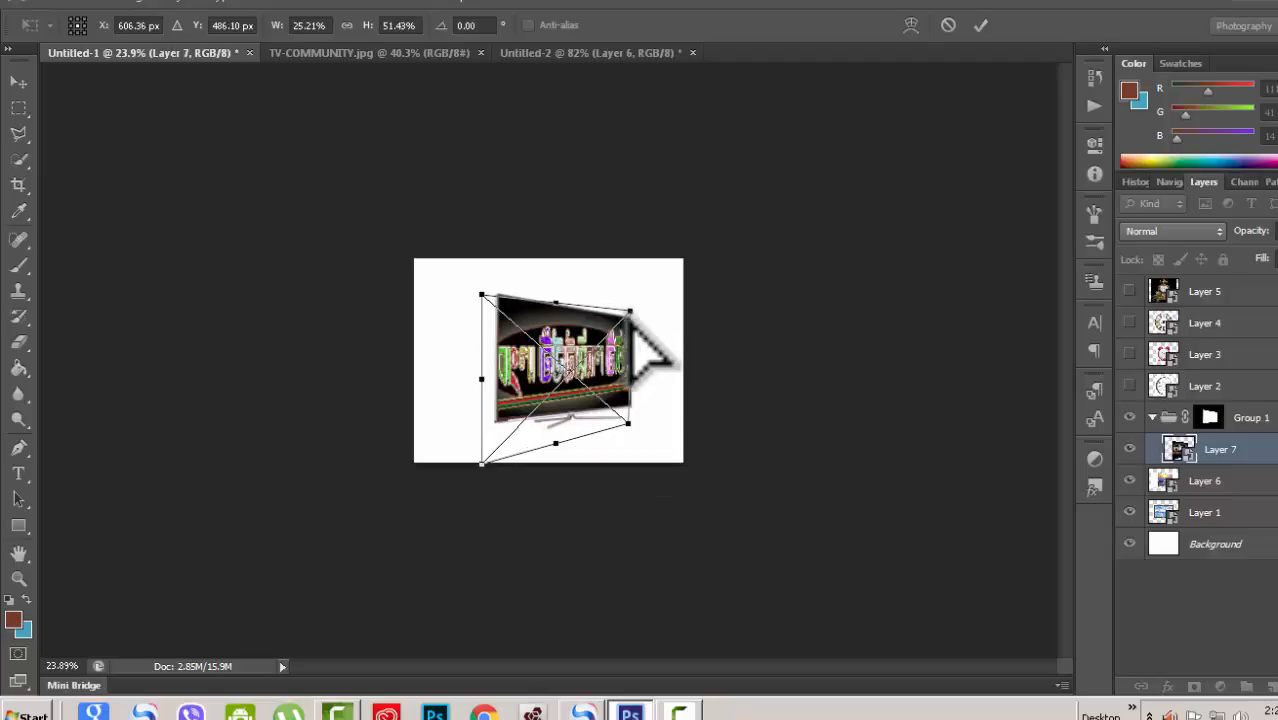
{"action": "left_click_drag", "start_coordinate": [480, 464], "coordinate": [483, 445]}
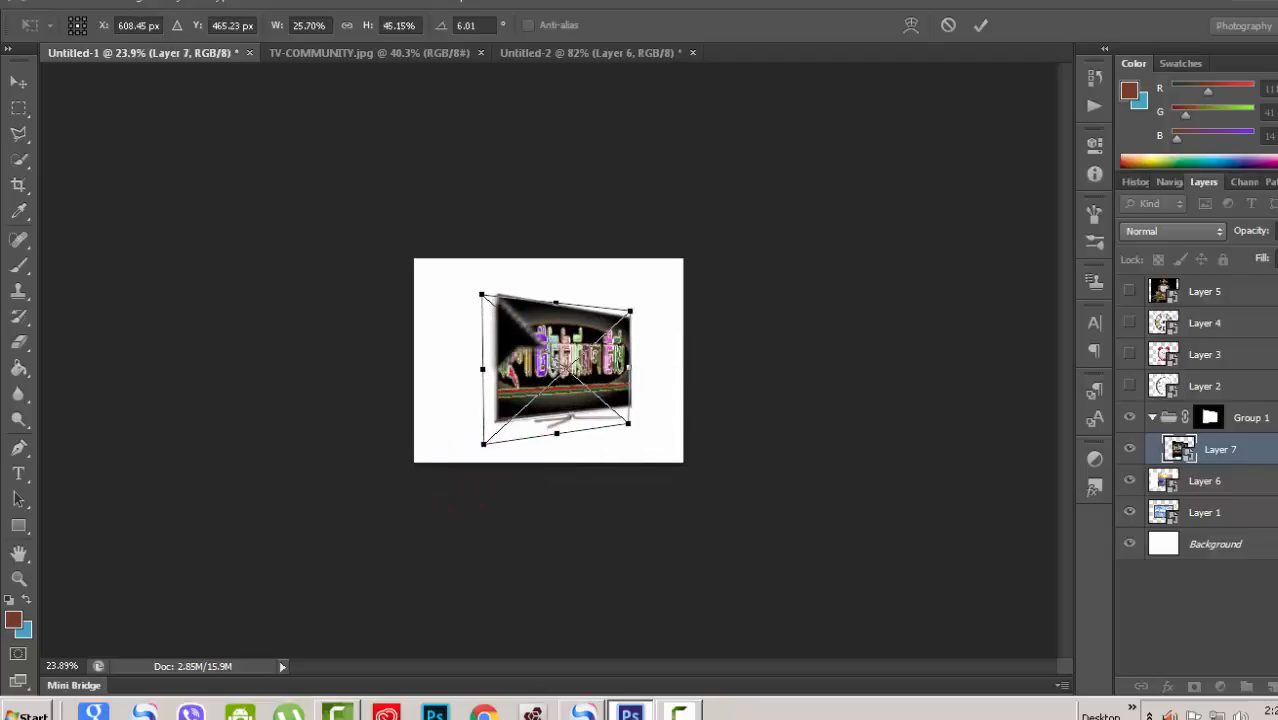
{"action": "left_click_drag", "start_coordinate": [480, 293], "coordinate": [488, 288]}
{"action": "left_click_drag", "start_coordinate": [626, 426], "coordinate": [632, 424]}
{"action": "left_click", "coordinate": [980, 25]}
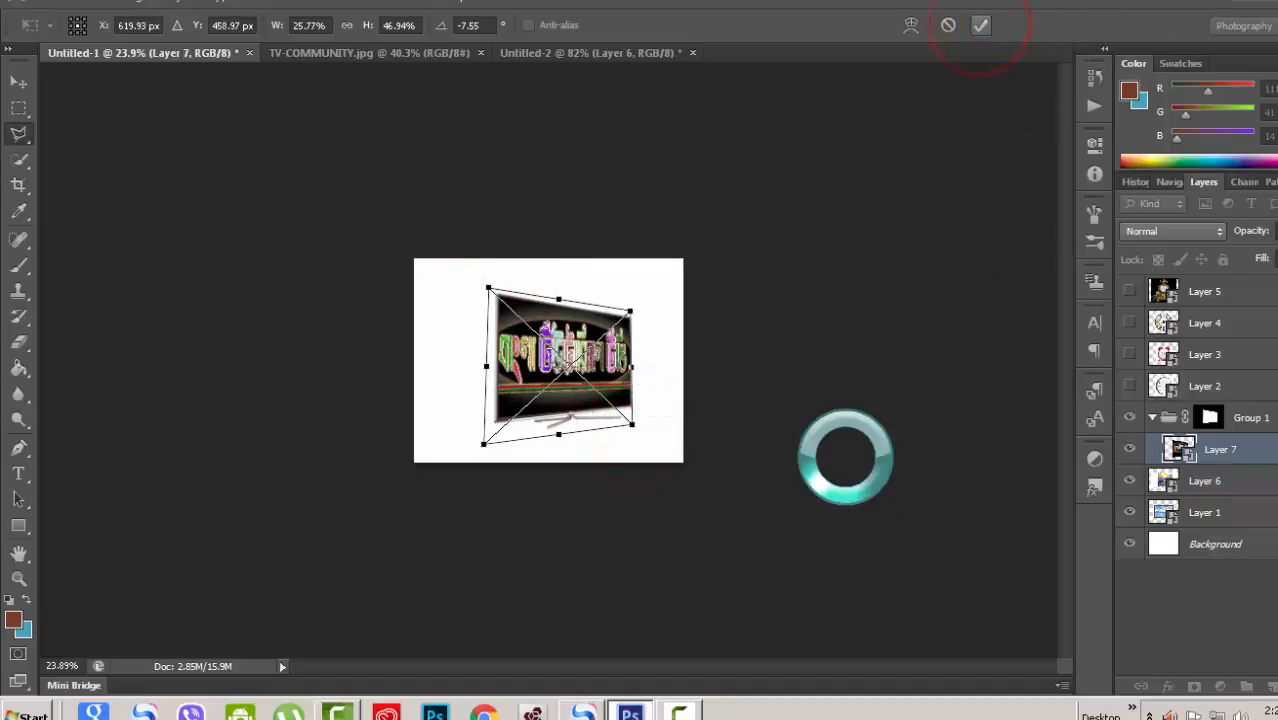
Step: Zoom in to examine the artwork fitted inside the TV screen
{"action": "key", "text": "ctrl+plus"}
{"action": "key", "text": "ctrl+plus"}
{"action": "key", "text": "ctrl+plus"}
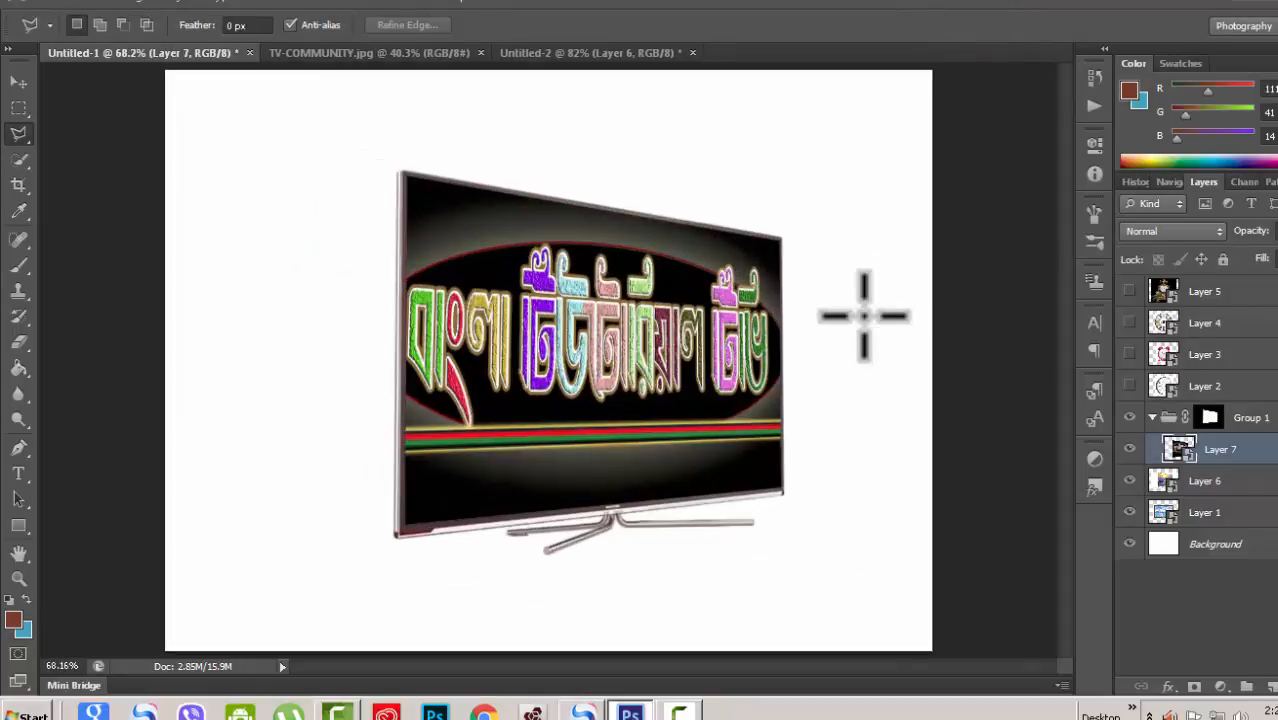
{"action": "scroll", "coordinate": [864, 318], "scroll_direction": "up", "scroll_amount": 1}
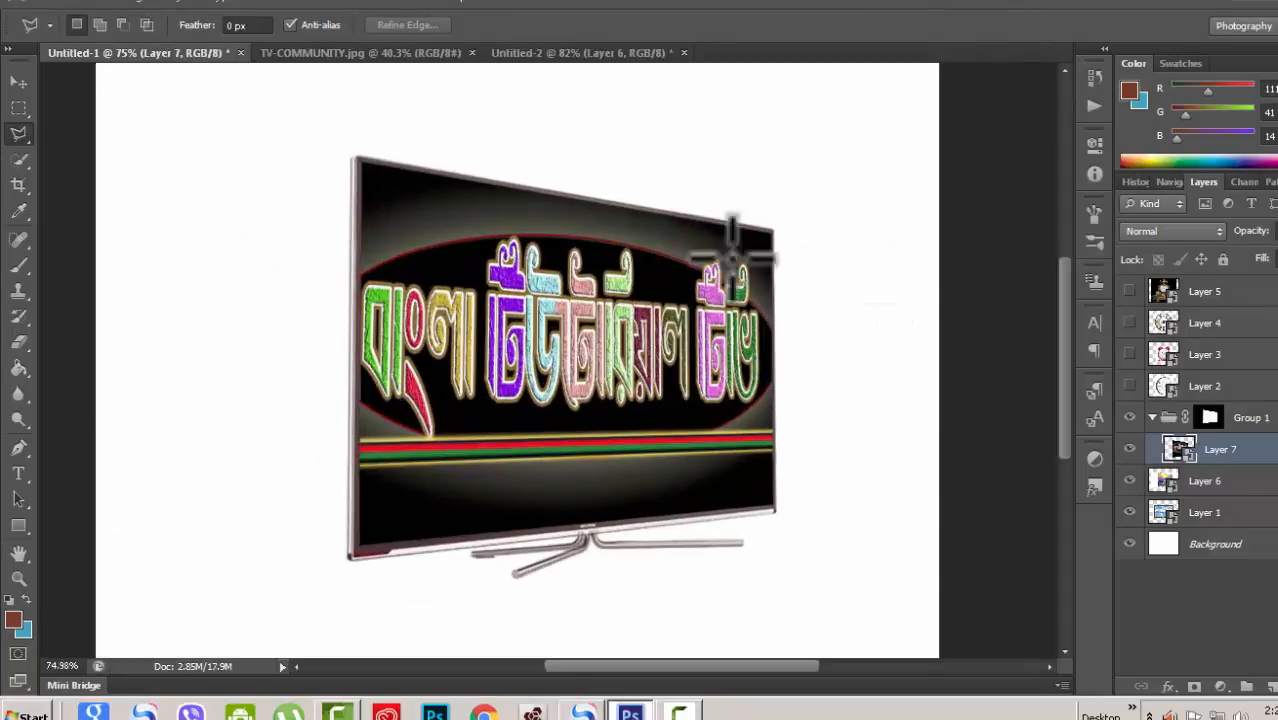
{"action": "right_click", "coordinate": [20, 135]}
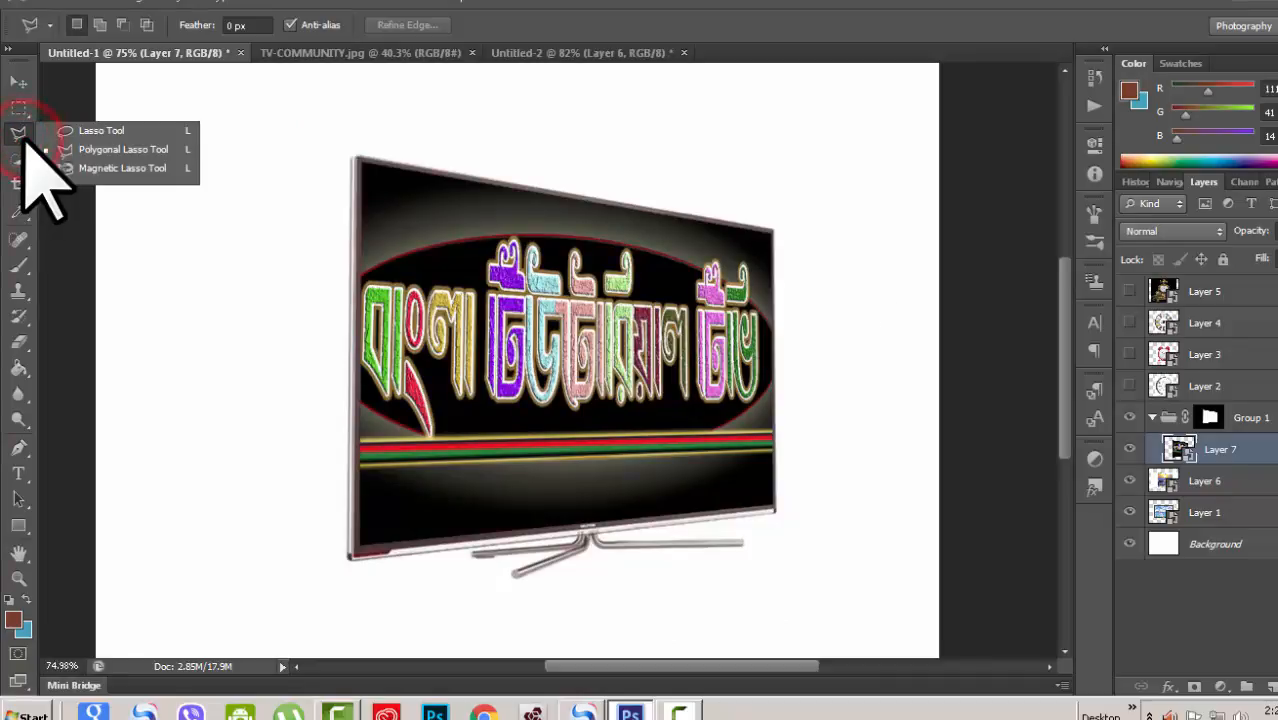
{"action": "left_click", "coordinate": [100, 150]}
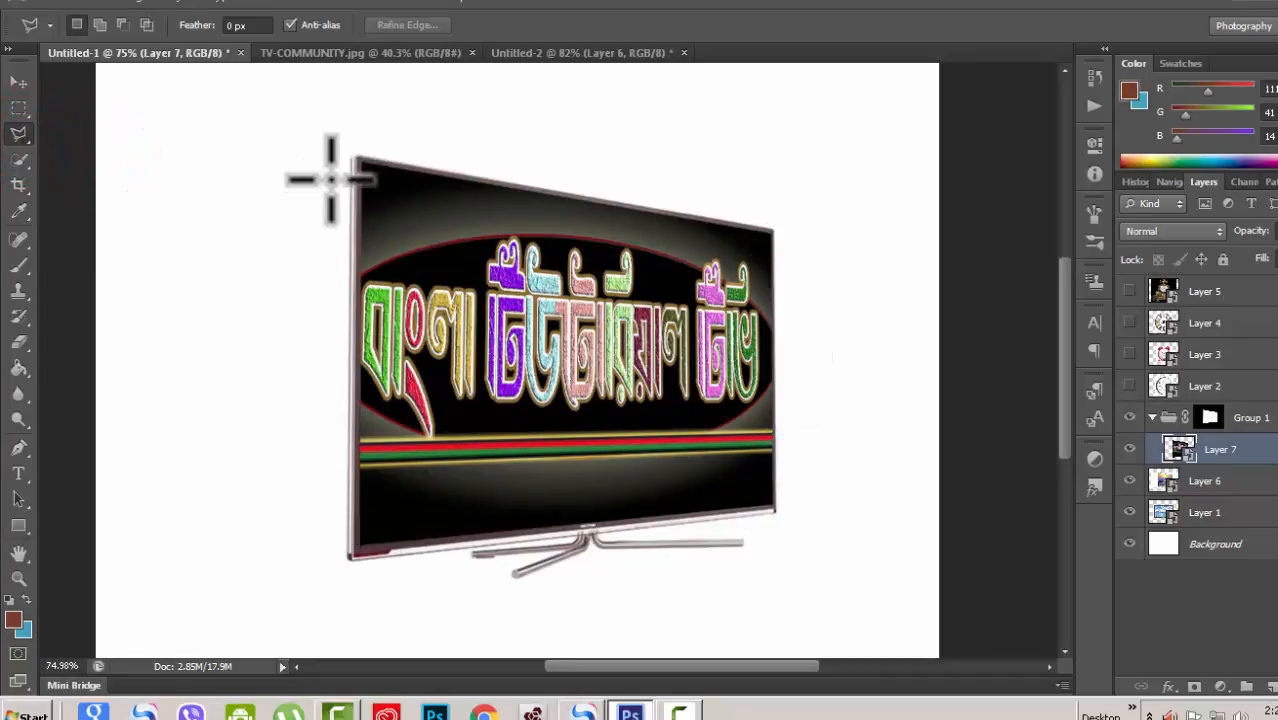
{"action": "scroll", "coordinate": [765, 430], "scroll_direction": "up", "scroll_amount": 2}
{"action": "scroll", "coordinate": [765, 430], "scroll_direction": "down", "scroll_amount": 1}
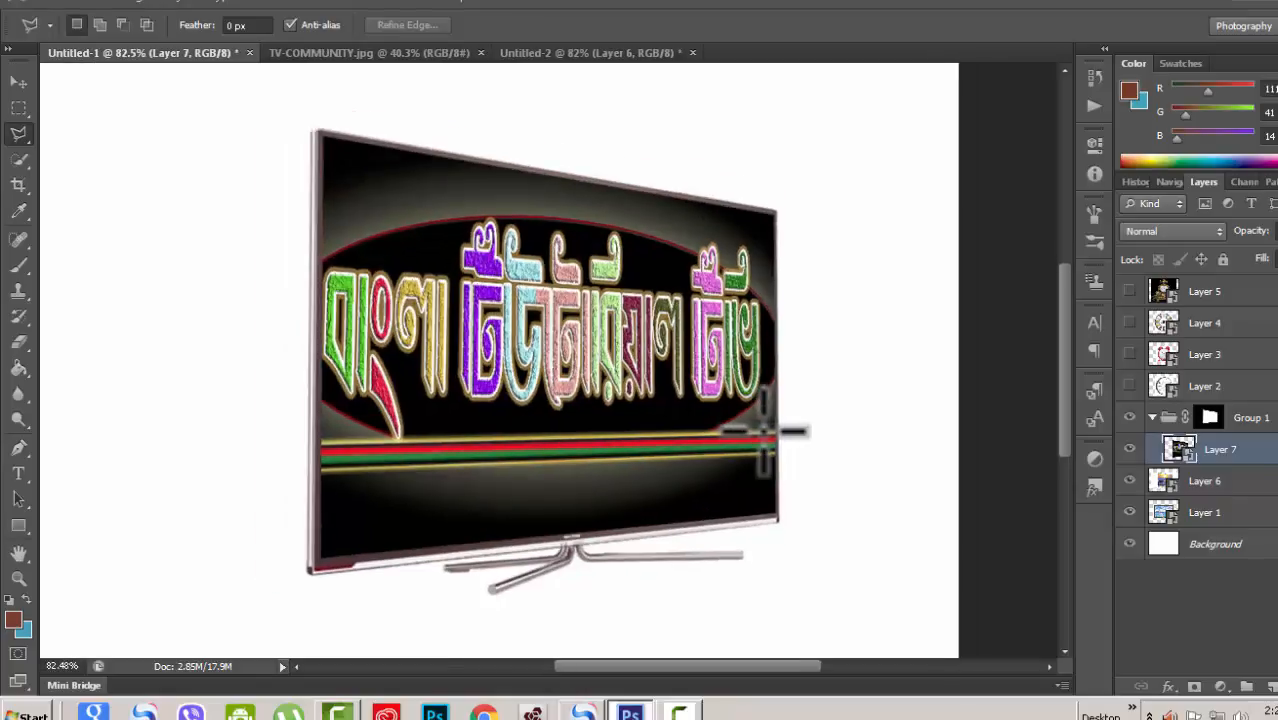
Step: Switch to the Untitled-2 document and draw a rectangular marquee selection in the middle of the canvas
{"action": "left_click", "coordinate": [19, 107]}
{"action": "right_click", "coordinate": [19, 107]}
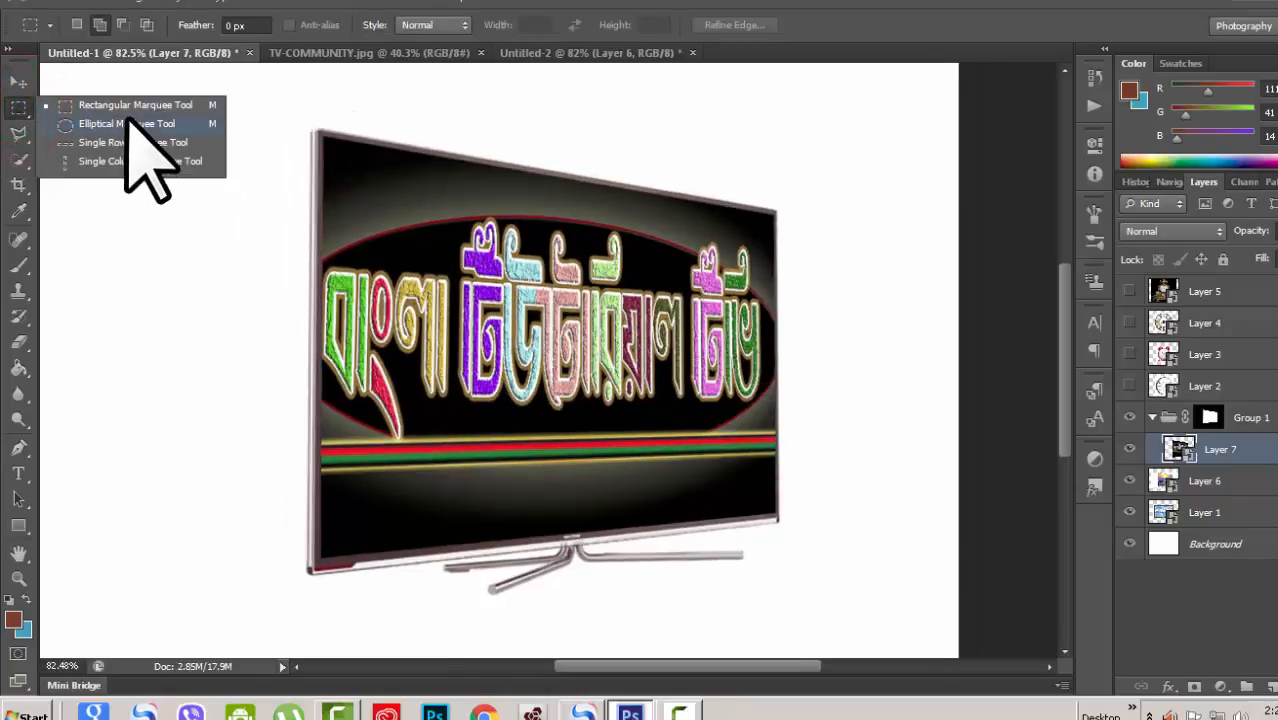
{"action": "left_click", "coordinate": [105, 105]}
{"action": "scroll", "coordinate": [690, 340], "scroll_direction": "down", "scroll_amount": 4}
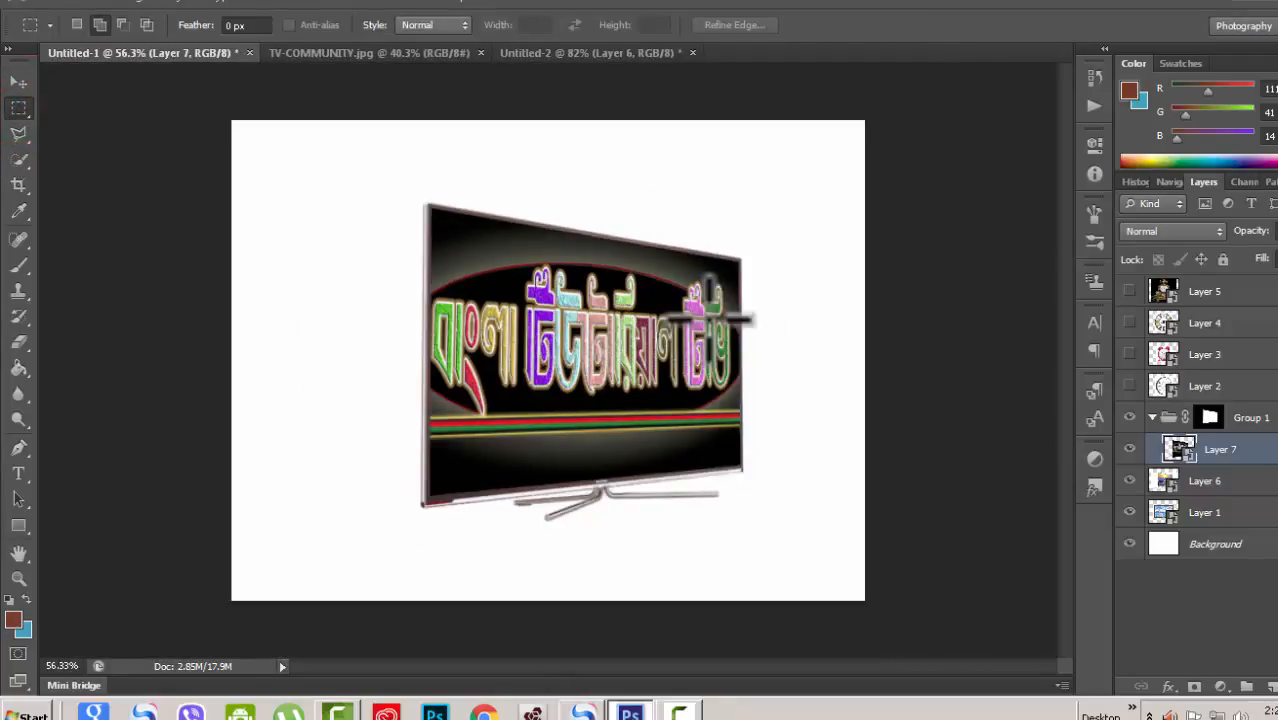
{"action": "scroll", "coordinate": [709, 319], "scroll_direction": "up", "scroll_amount": 2}
{"action": "key", "text": "ctrl+shift+Tab"}
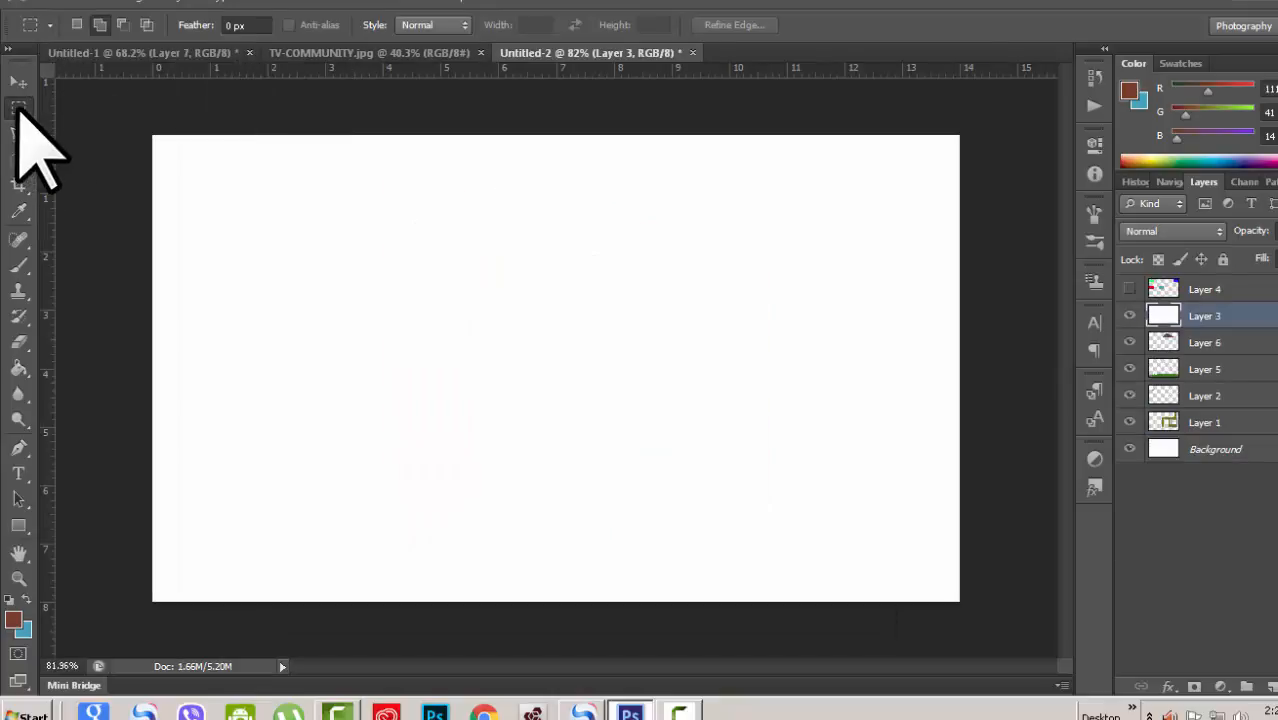
{"action": "left_click", "coordinate": [77, 24]}
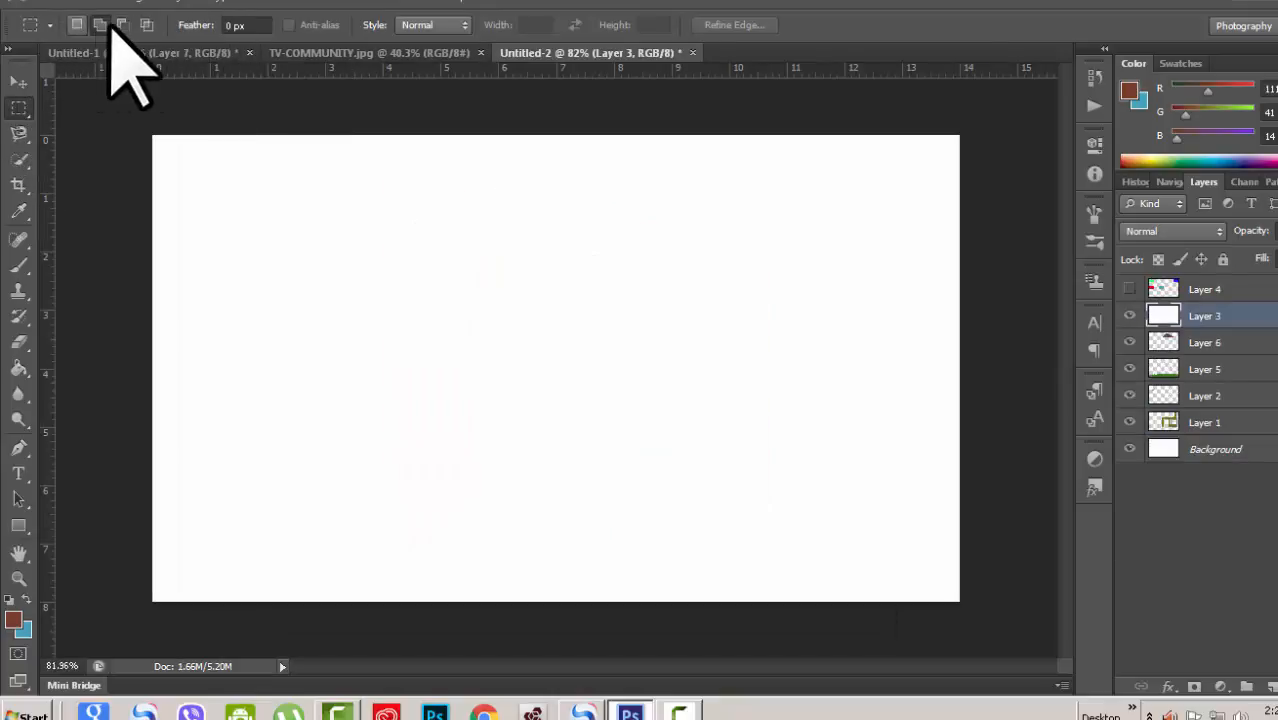
{"action": "left_click", "coordinate": [101, 25]}
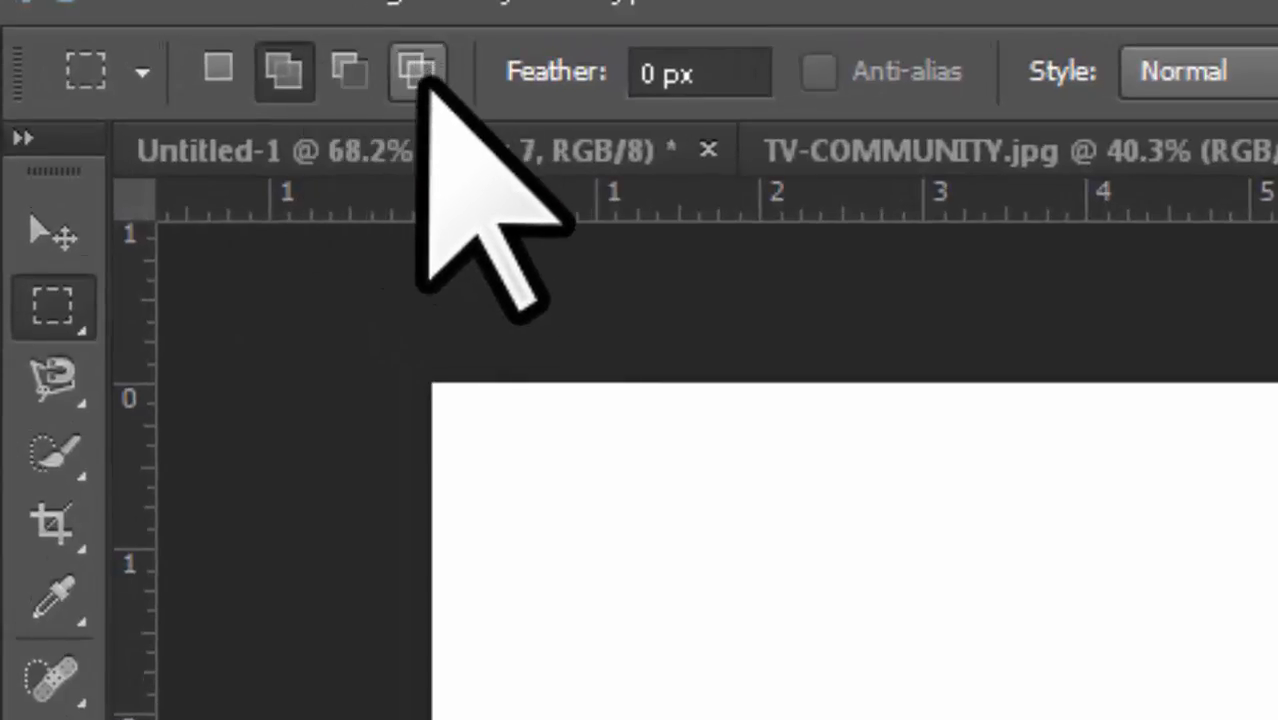
{"action": "left_click", "coordinate": [418, 70]}
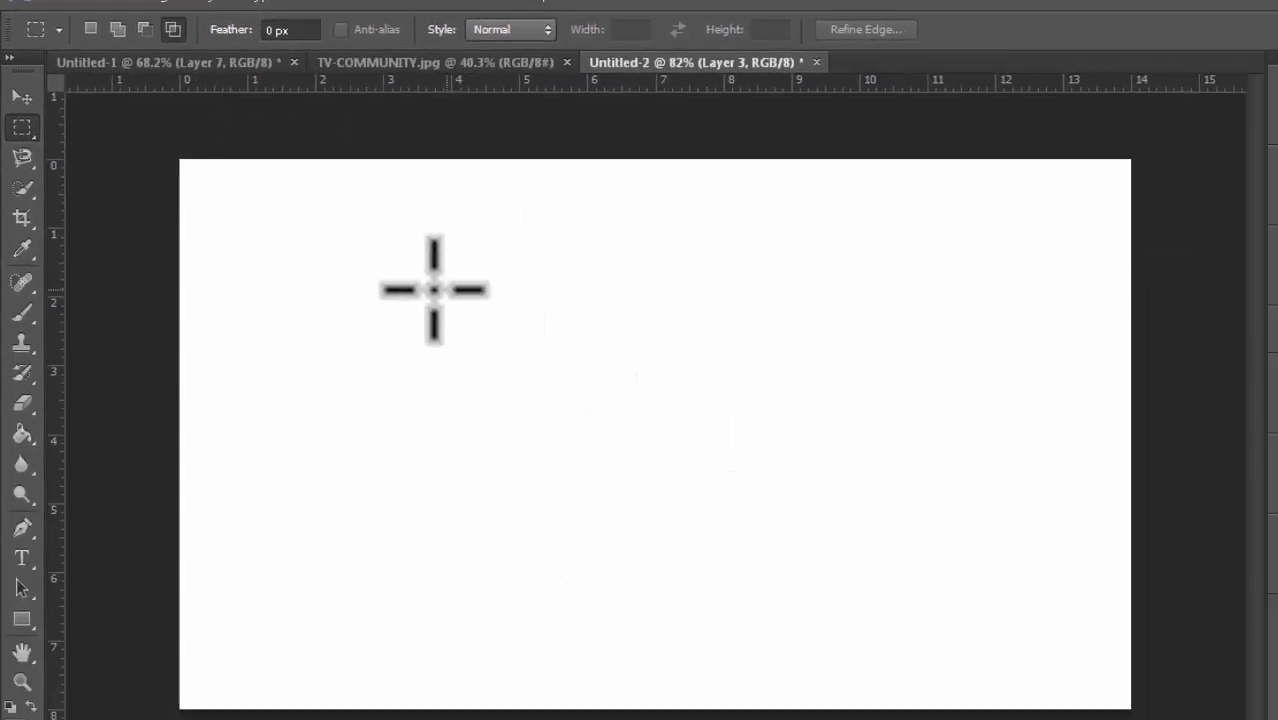
{"action": "left_click_drag", "start_coordinate": [440, 272], "coordinate": [744, 486]}
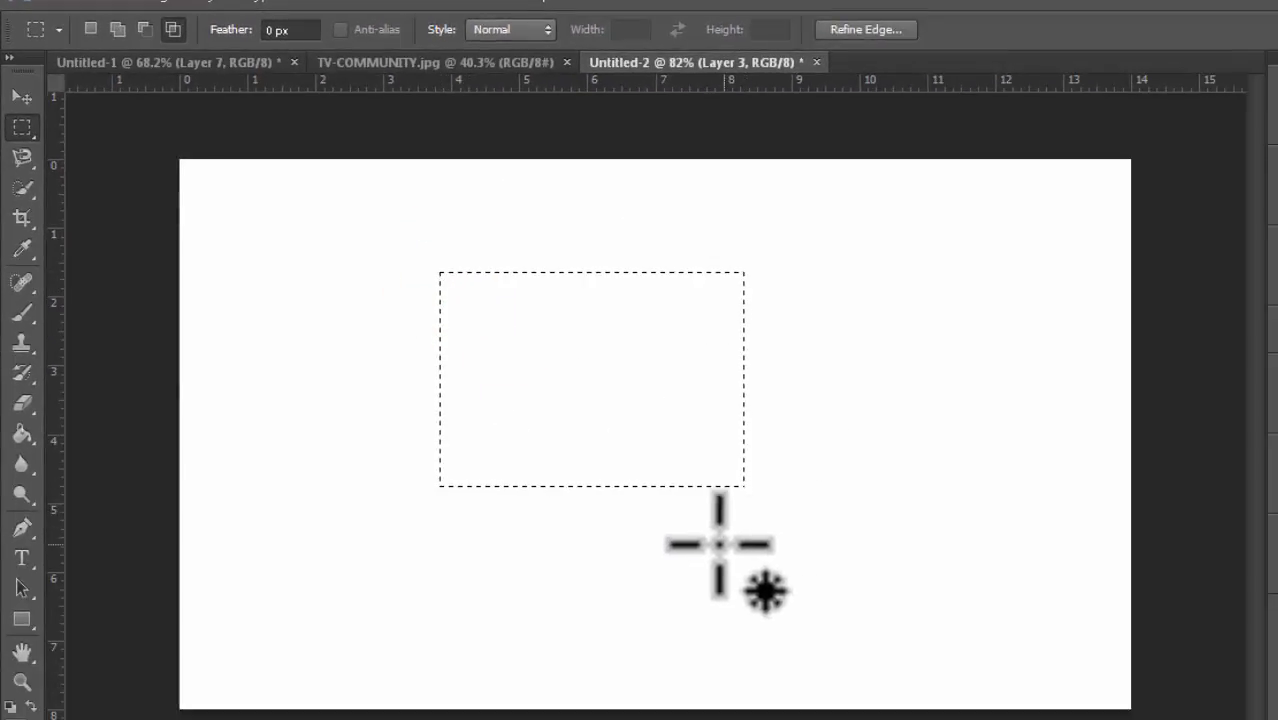
Step: In Add to selection mode, add a small rectangle above the selection and an ellipse at its lower right
{"action": "left_click", "coordinate": [117, 29]}
{"action": "left_click_drag", "start_coordinate": [555, 204], "coordinate": [650, 364]}
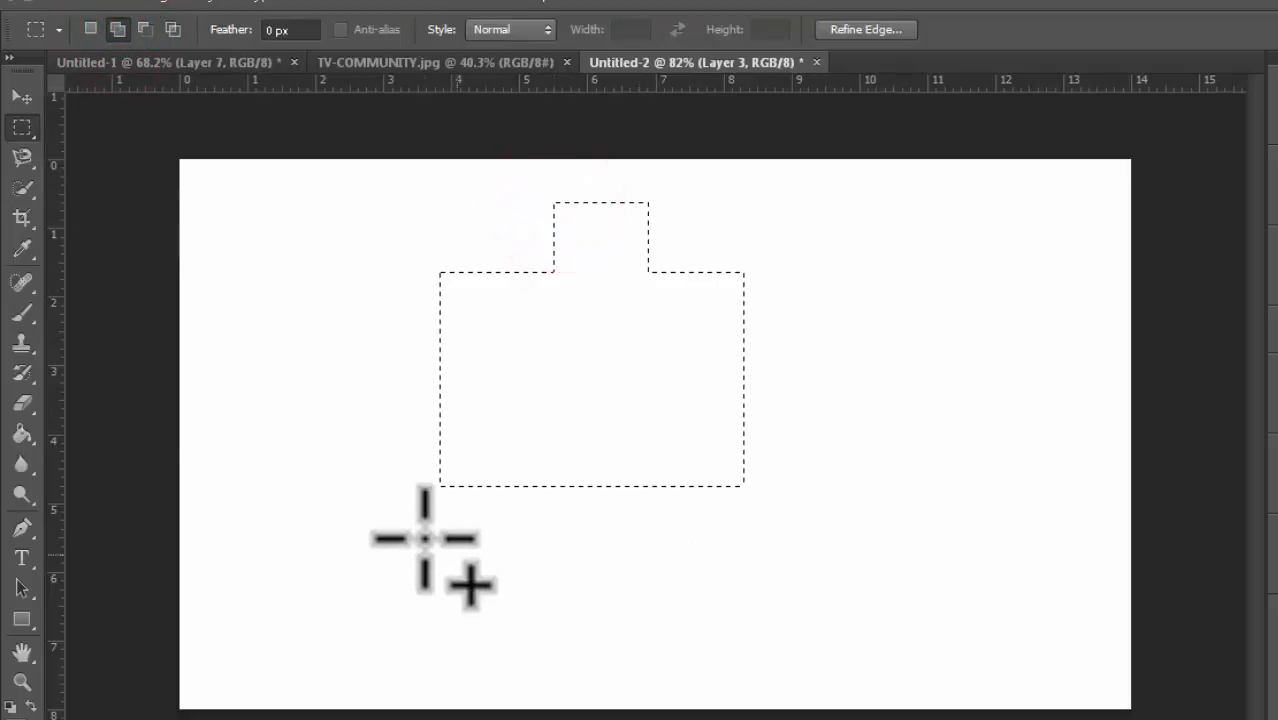
{"action": "right_click", "coordinate": [22, 127]}
{"action": "left_click", "coordinate": [130, 145]}
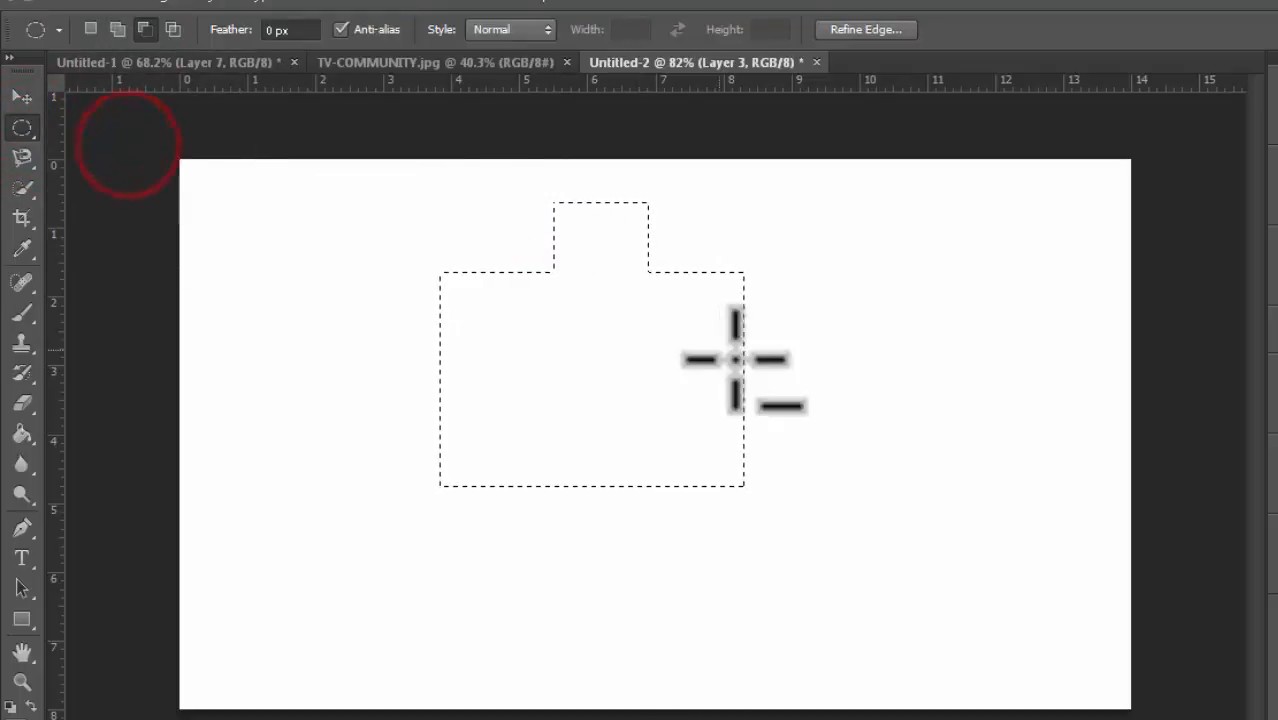
{"action": "left_click", "coordinate": [117, 29]}
{"action": "left_click_drag", "start_coordinate": [648, 358], "coordinate": [897, 578]}
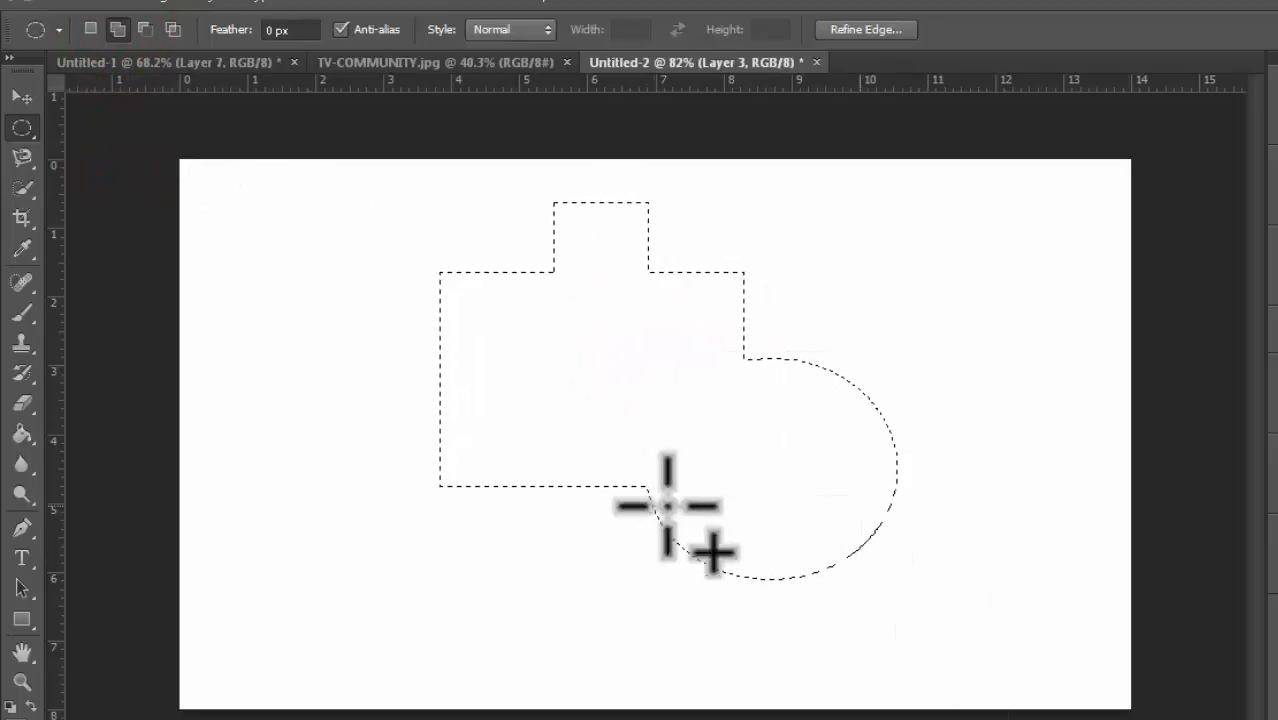
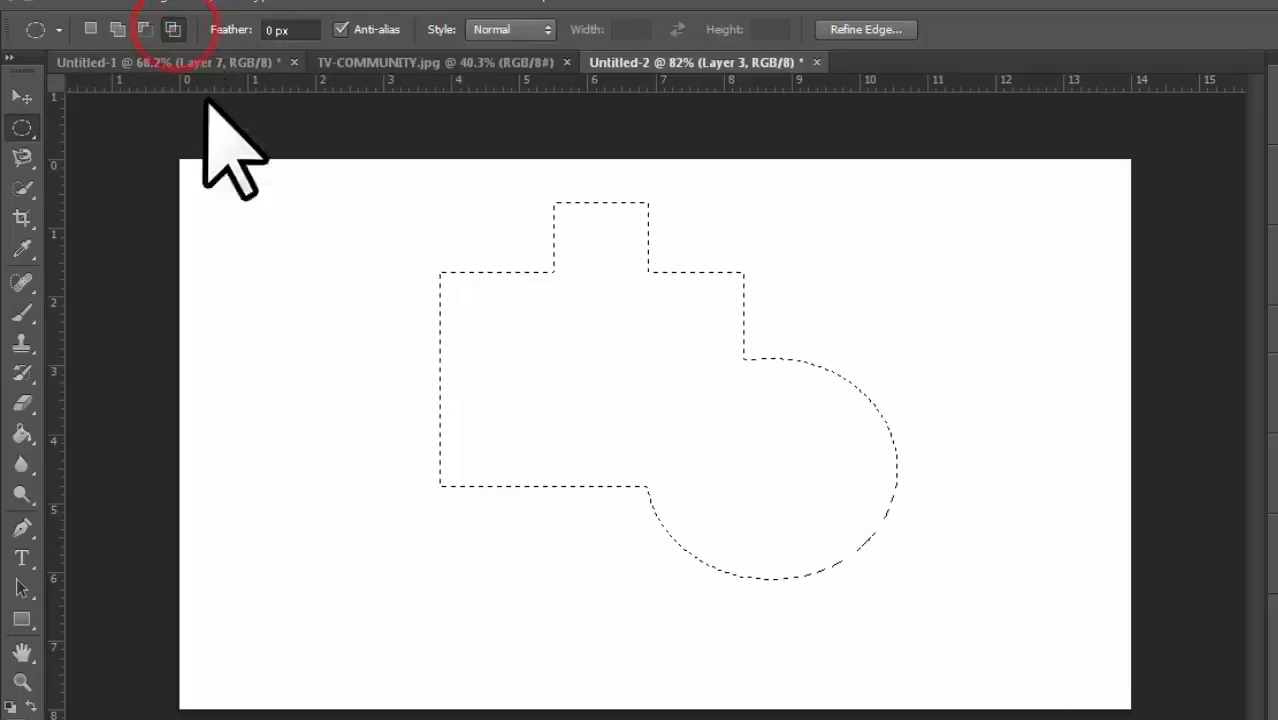
Step: Switch to the Rectangular Marquee Tool and intersect the combined selection with a rectangle over its right part, then undo the intersection
{"action": "left_click", "coordinate": [30, 126]}
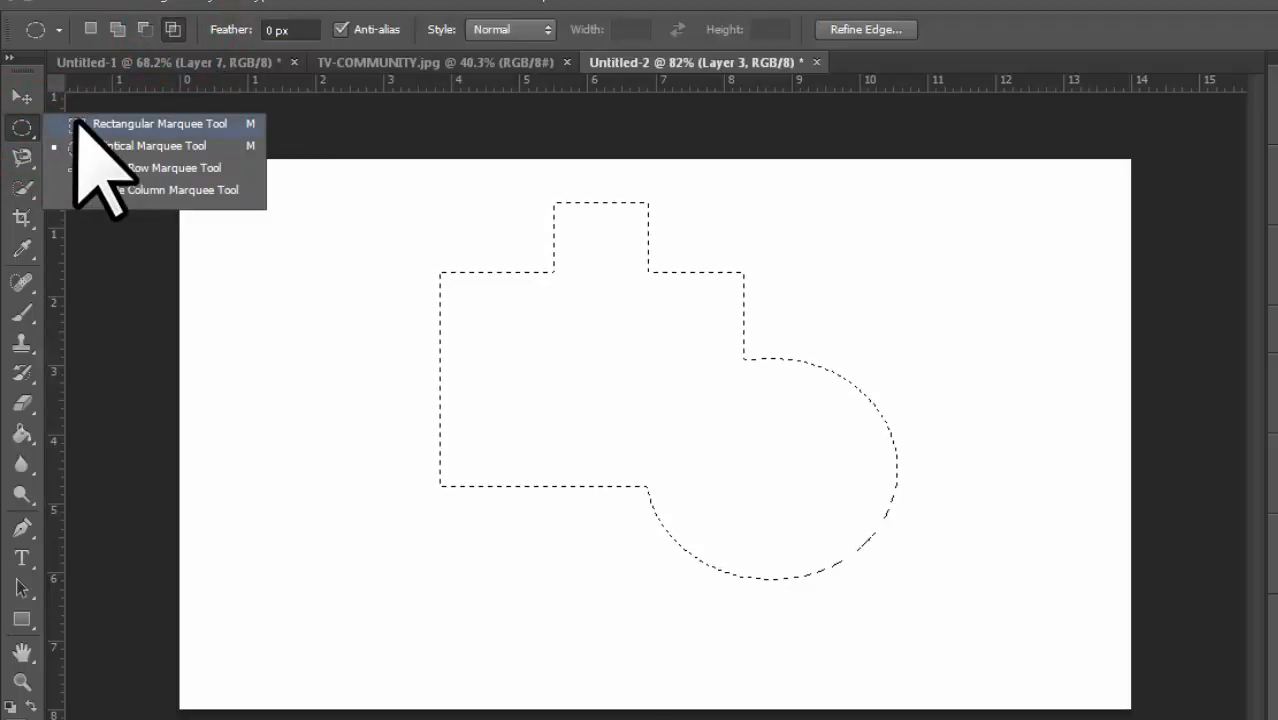
{"action": "left_click", "coordinate": [77, 121]}
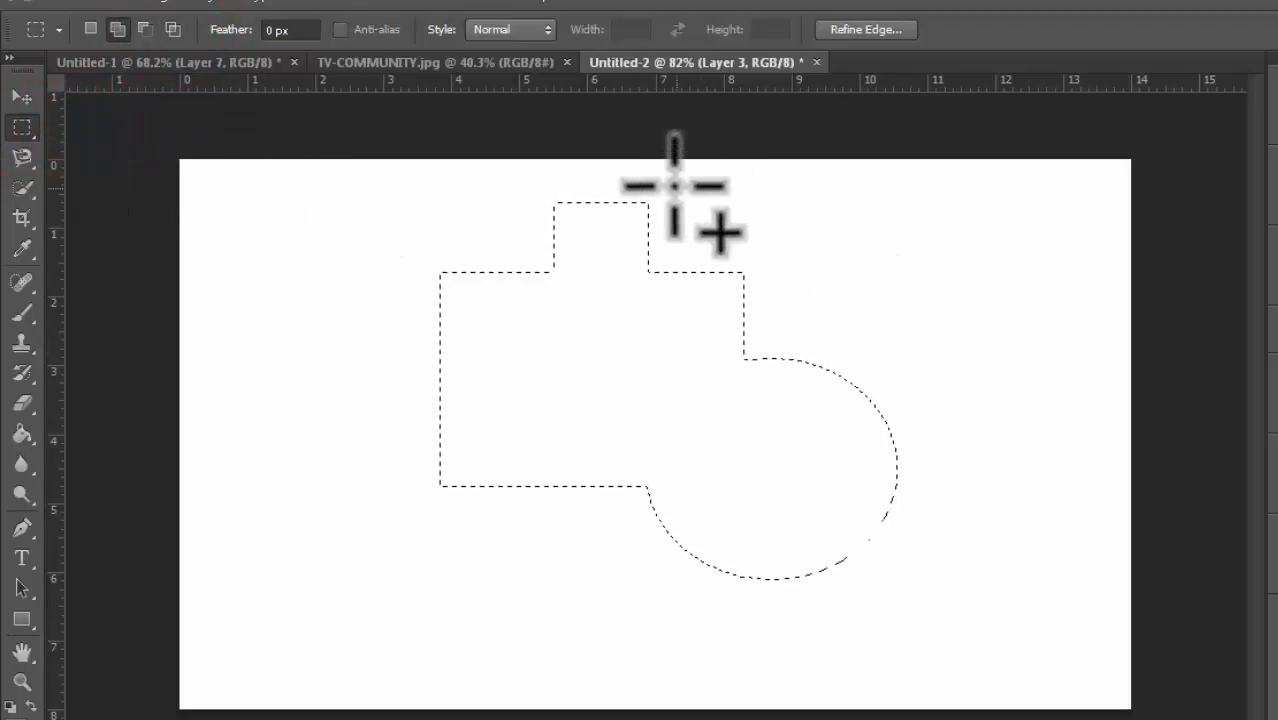
{"action": "left_click", "coordinate": [642, 163]}
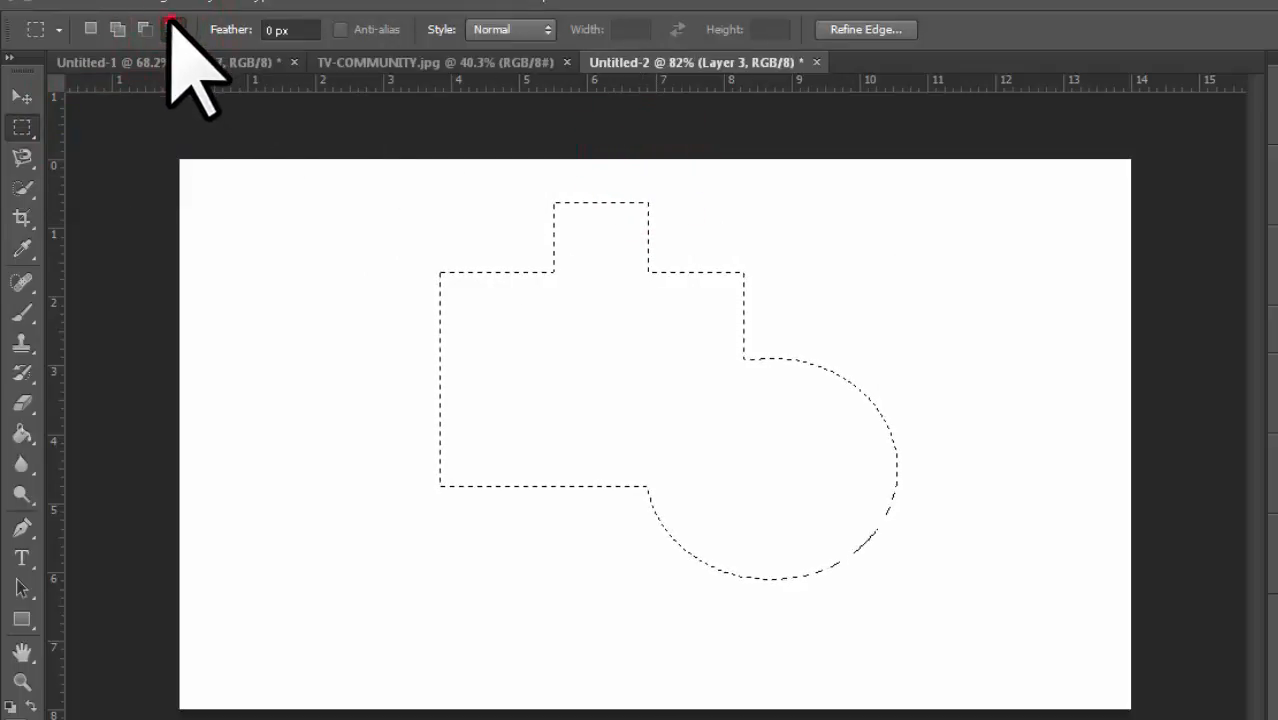
{"action": "left_click", "coordinate": [170, 26]}
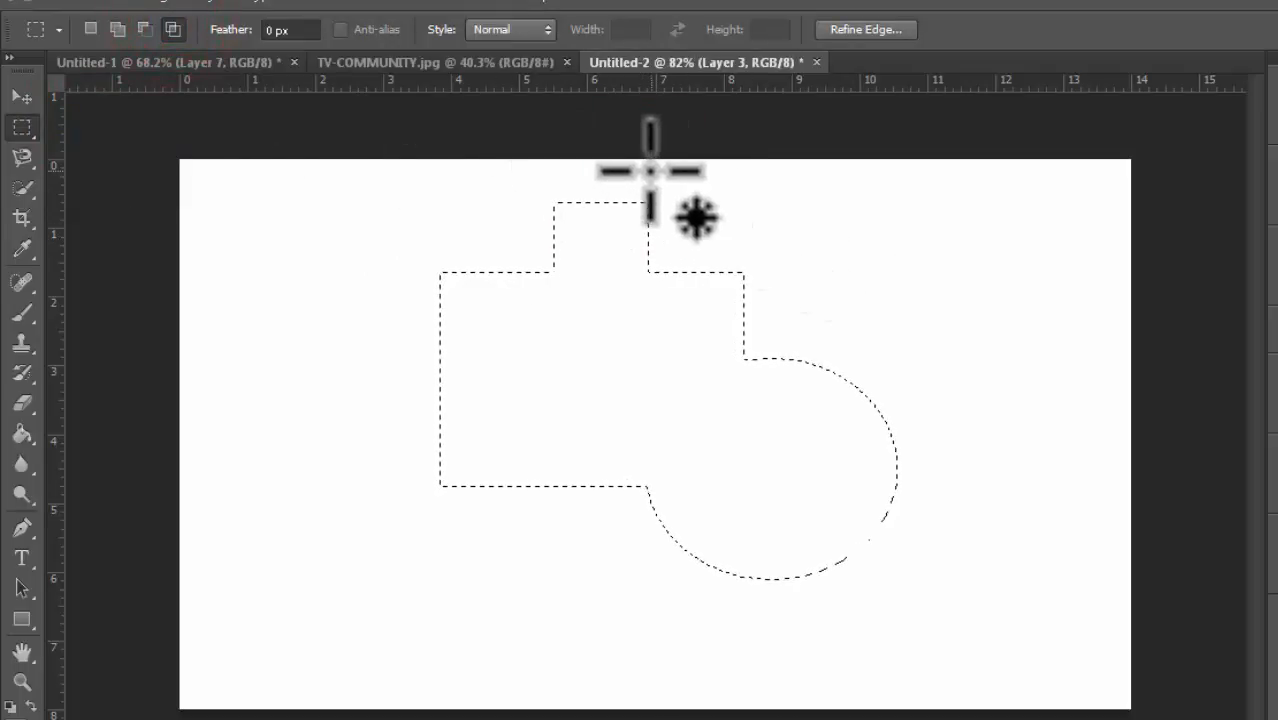
{"action": "left_click_drag", "start_coordinate": [642, 163], "coordinate": [975, 662]}
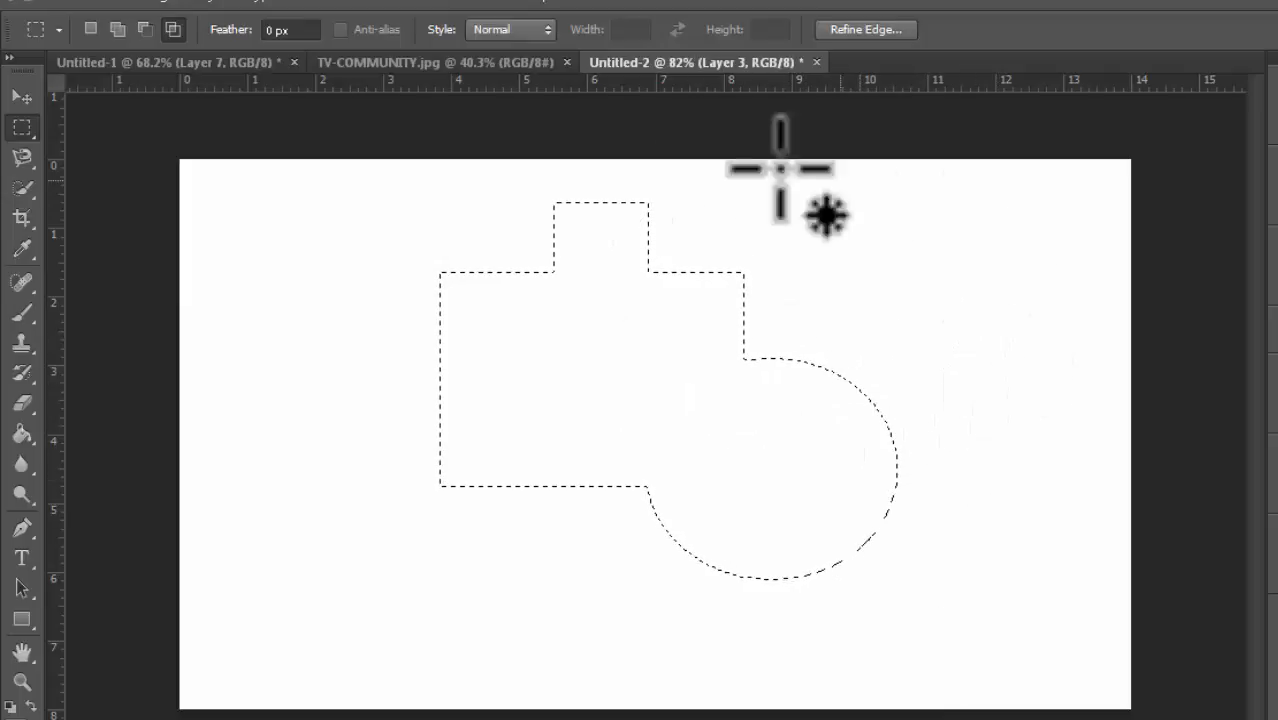
{"action": "left_click", "coordinate": [170, 29]}
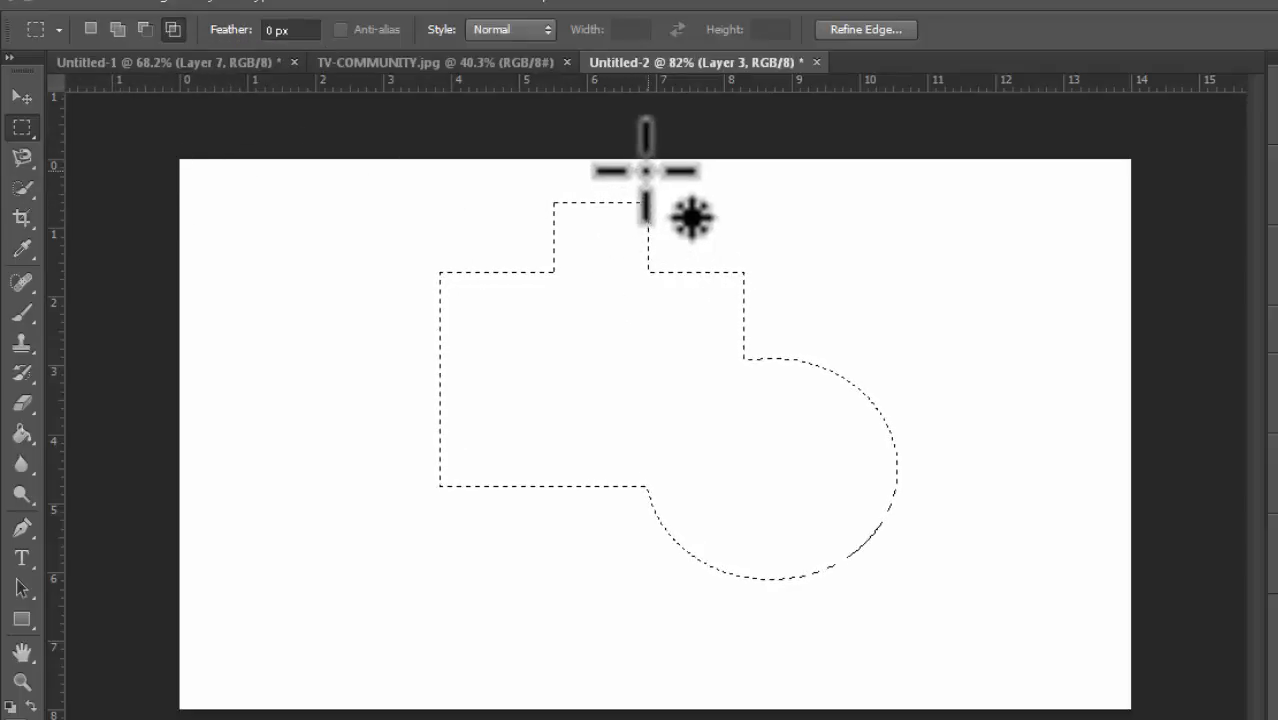
{"action": "left_click_drag", "start_coordinate": [750, 279], "coordinate": [981, 658]}
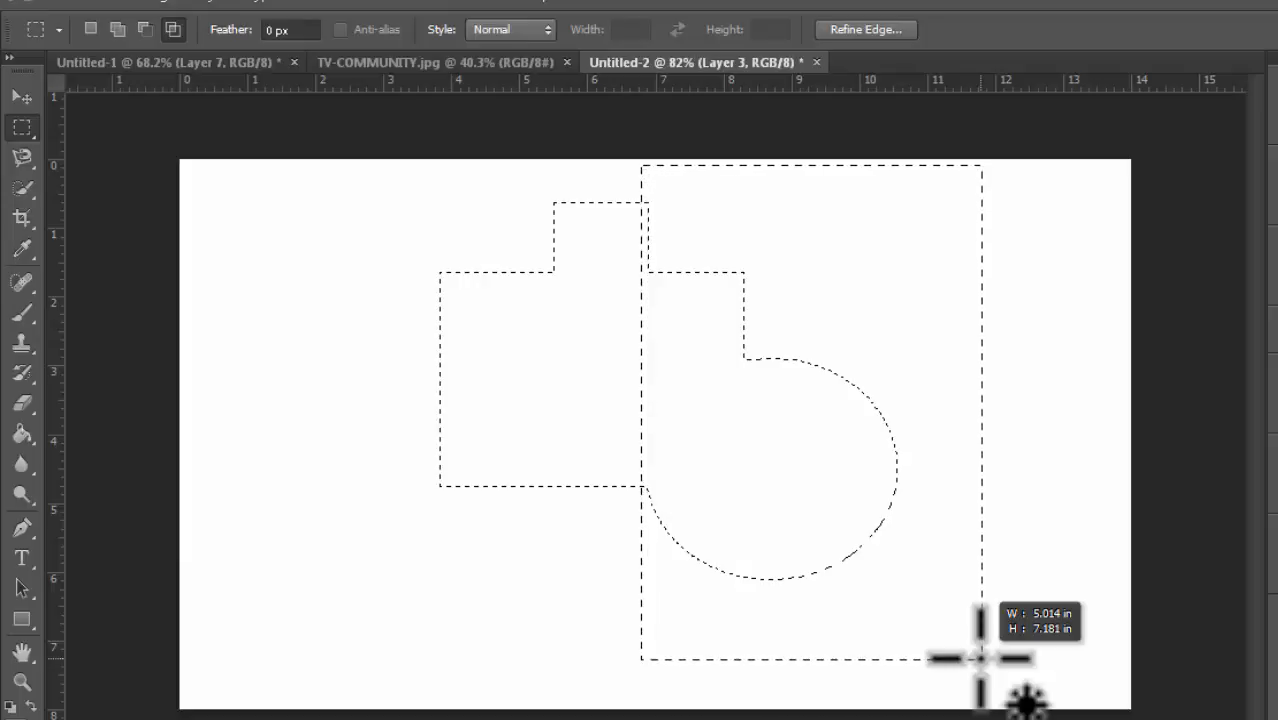
{"action": "left_click_drag", "start_coordinate": [982, 659], "coordinate": [958, 648]}
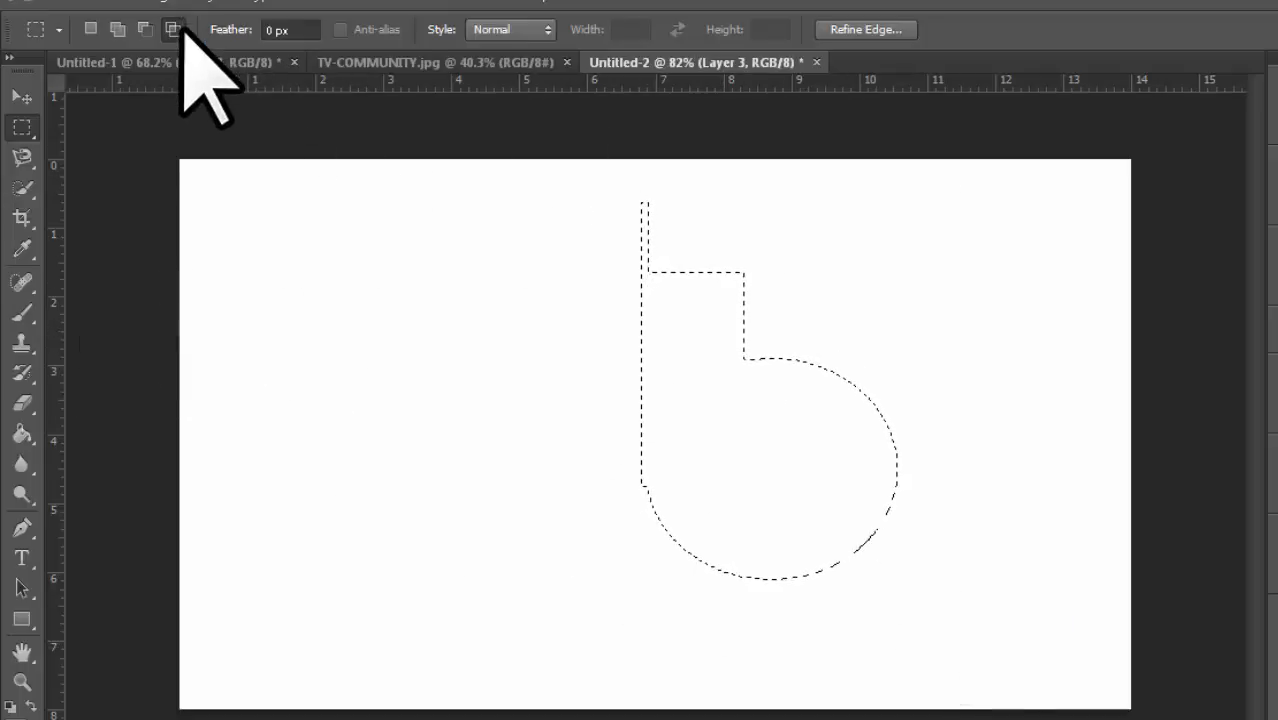
{"action": "left_click", "coordinate": [172, 29]}
{"action": "key", "text": "ctrl+z"}
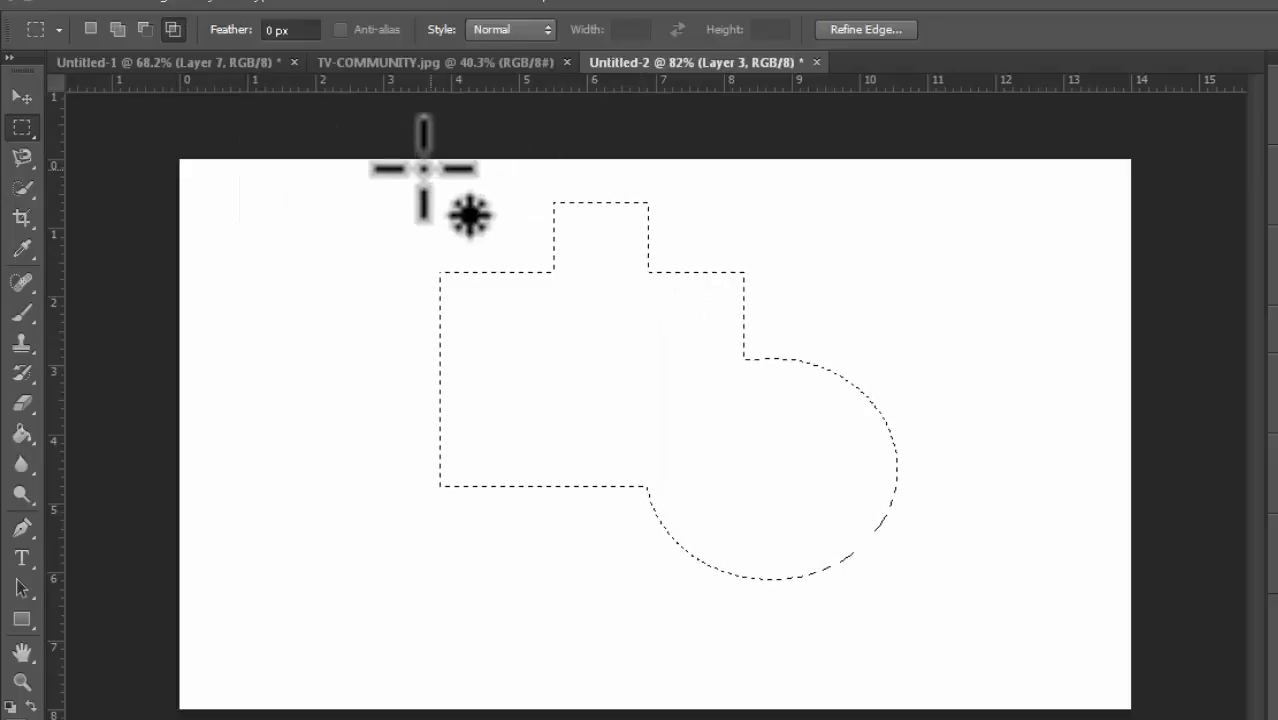
Step: Draw a rectangular selection in the middle of the canvas, fill it with the blue foreground colour and deselect
{"action": "left_click_drag", "start_coordinate": [333, 162], "coordinate": [921, 276]}
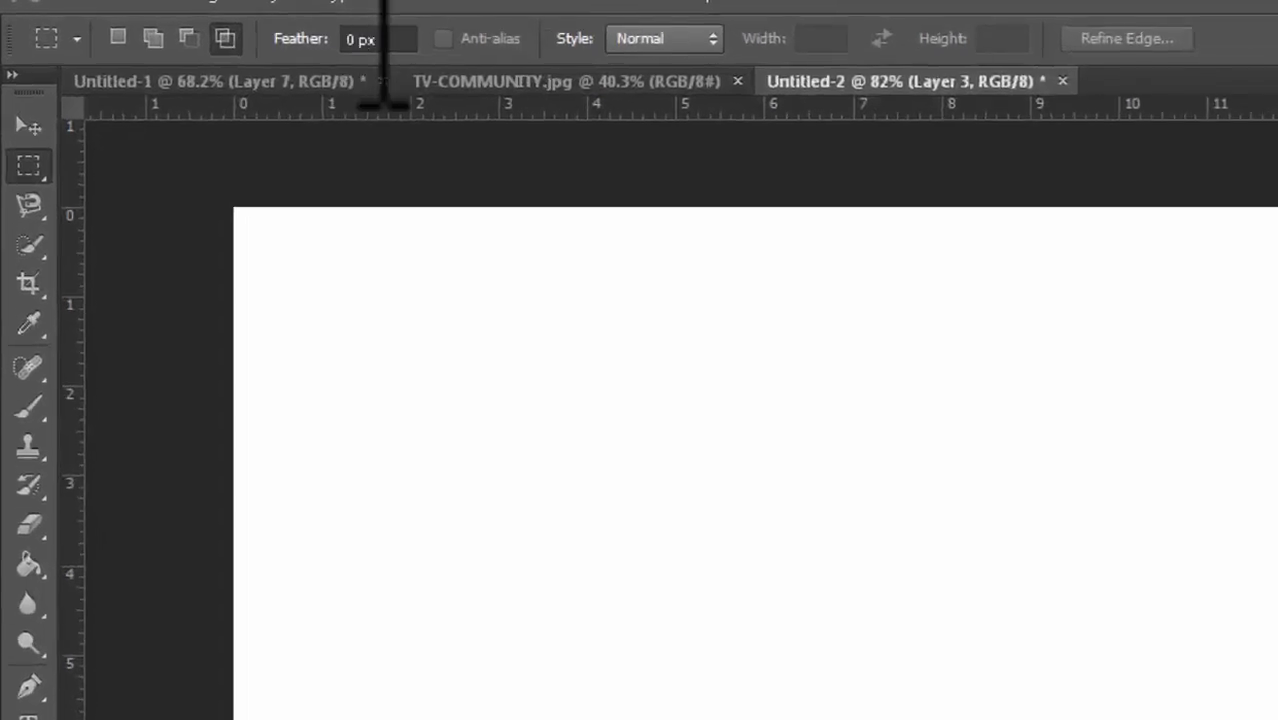
{"action": "left_click_drag", "start_coordinate": [776, 452], "coordinate": [1277, 719]}
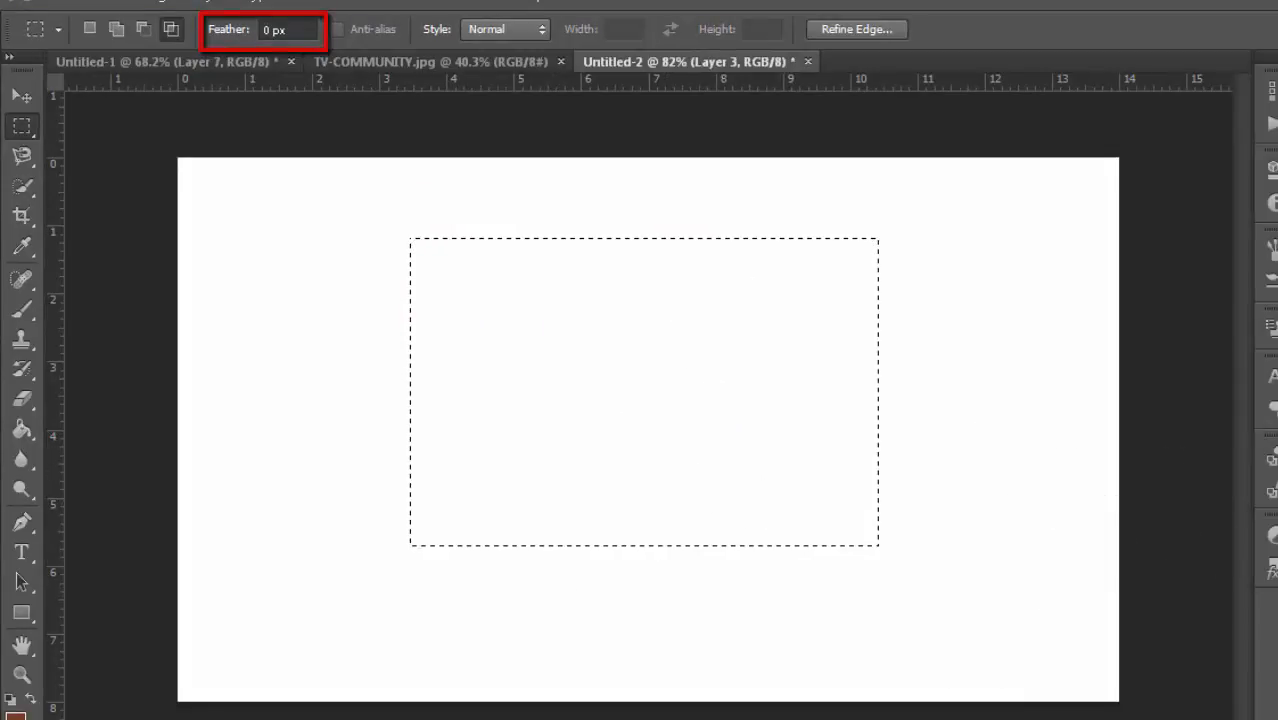
{"action": "key", "text": "alt+BackSpace"}
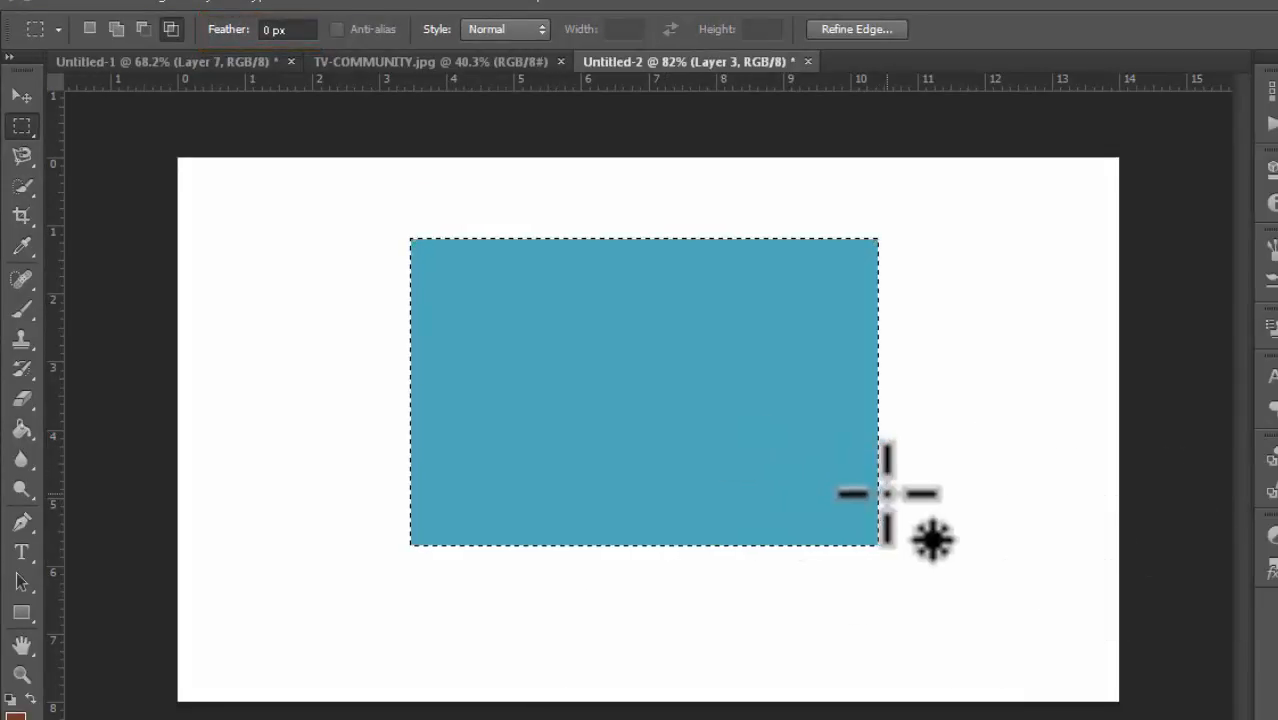
{"action": "key", "text": "ctrl+d"}
Step: Delete the blue rectangle's fill
{"action": "scroll", "coordinate": [882, 498], "scroll_direction": "up", "scroll_amount": 4}
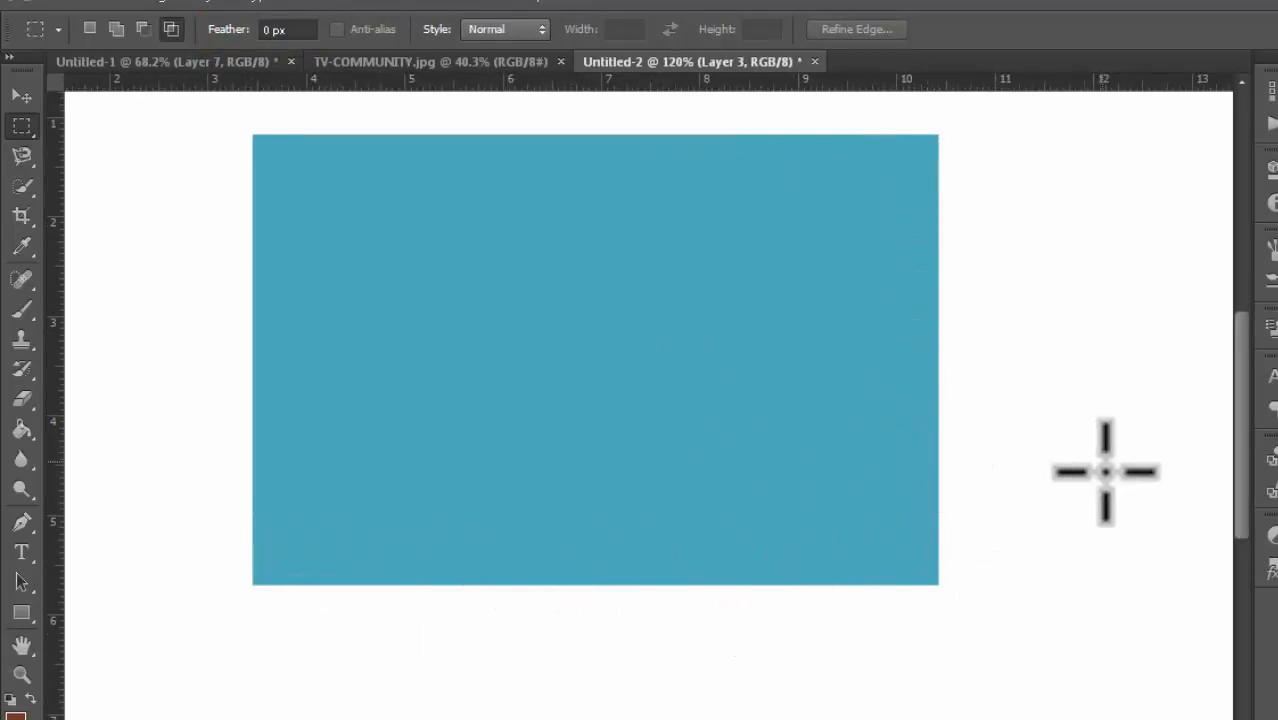
{"action": "scroll", "coordinate": [1113, 451], "scroll_direction": "down", "scroll_amount": 4}
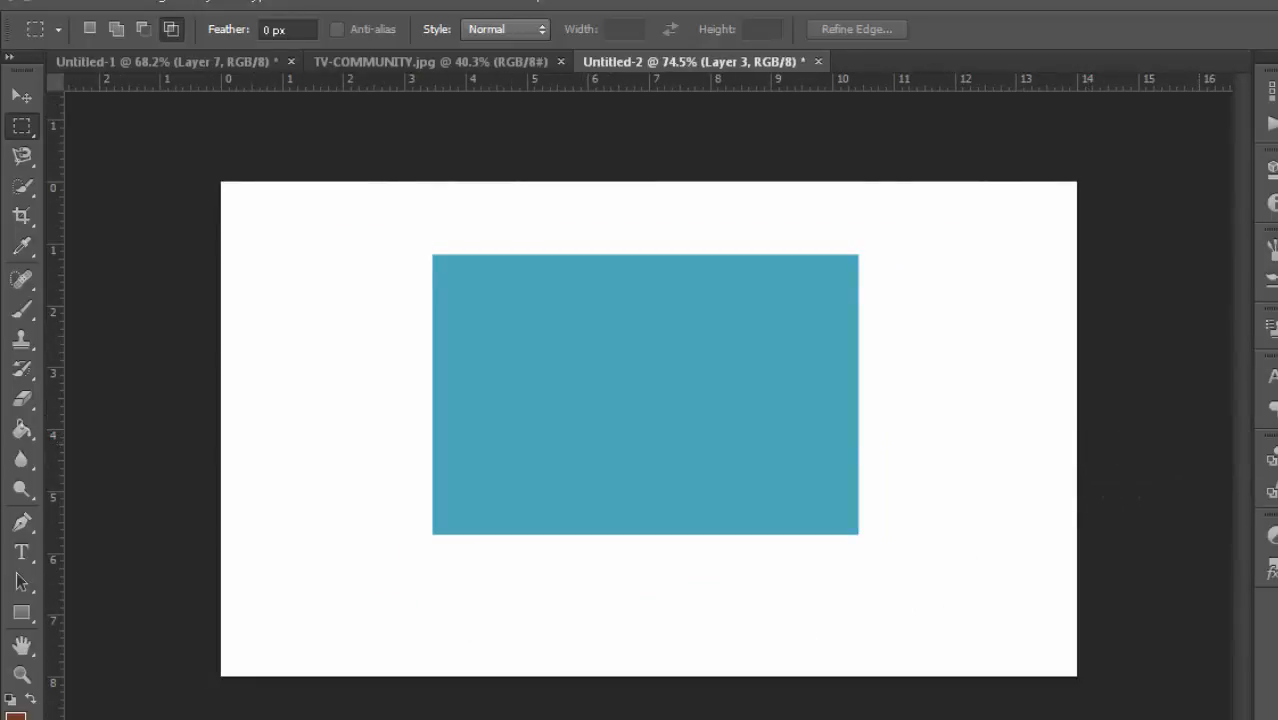
{"action": "key", "text": "Delete"}
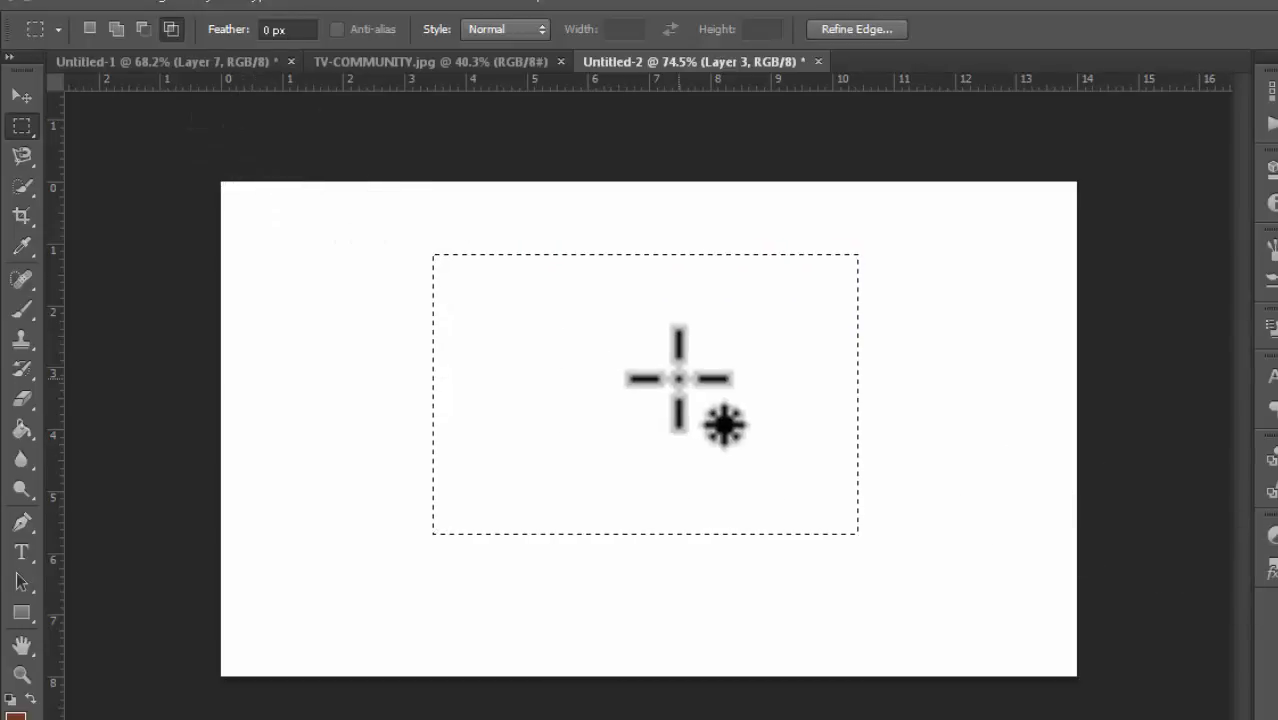
Step: Set Feather to 40 px and draw a rectangular selection about 8.2 by 4.8 inches in the canvas middle
{"action": "left_click", "coordinate": [272, 29]}
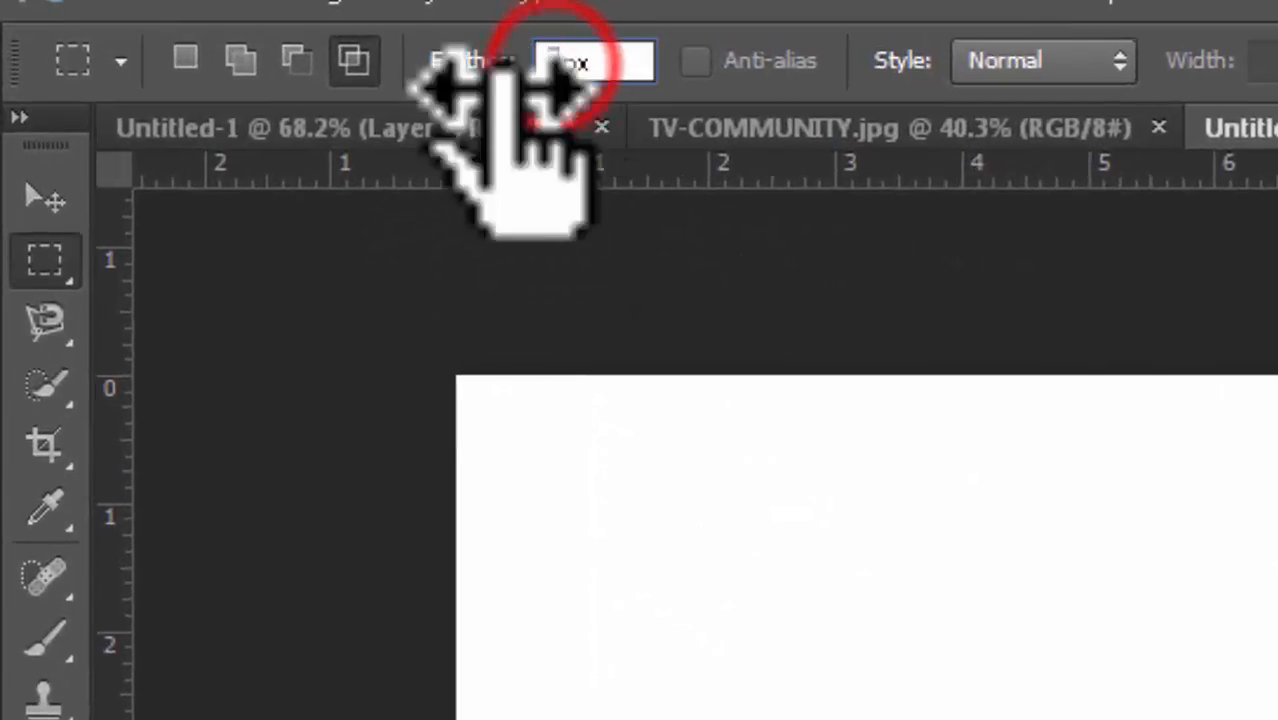
{"action": "type", "text": "40"}
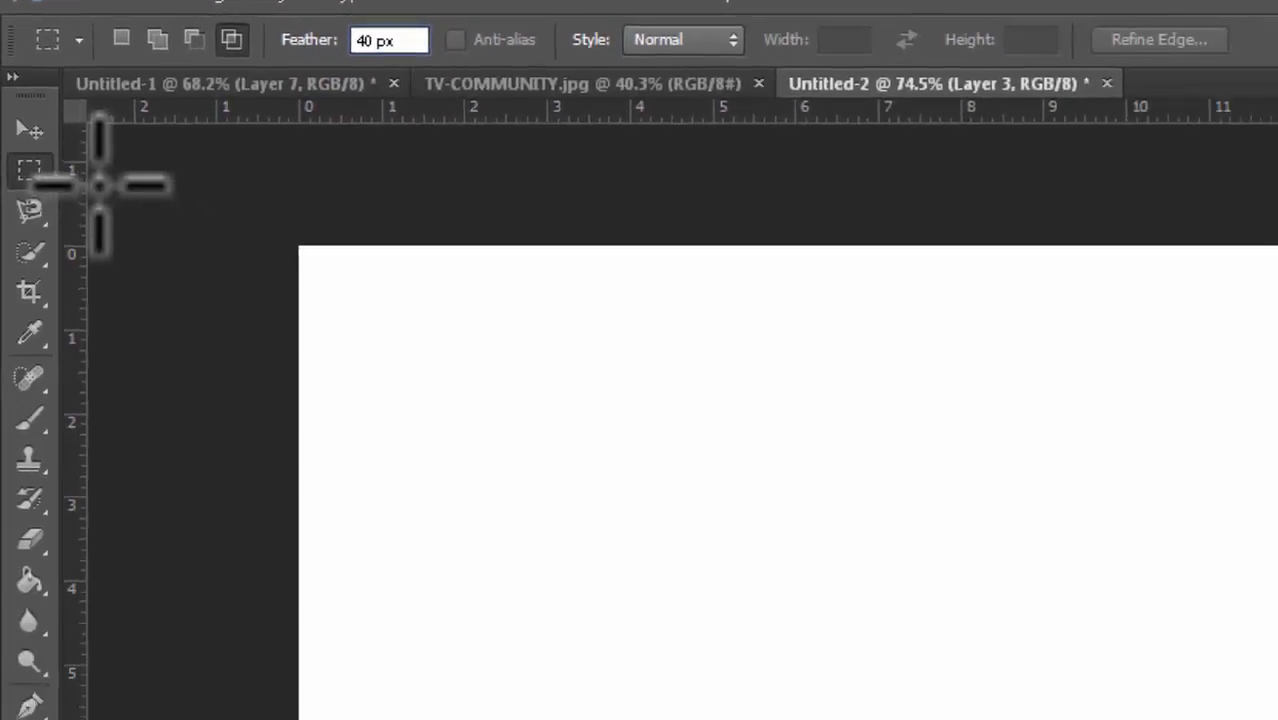
{"action": "left_click_drag", "start_coordinate": [541, 339], "coordinate": [1225, 719]}
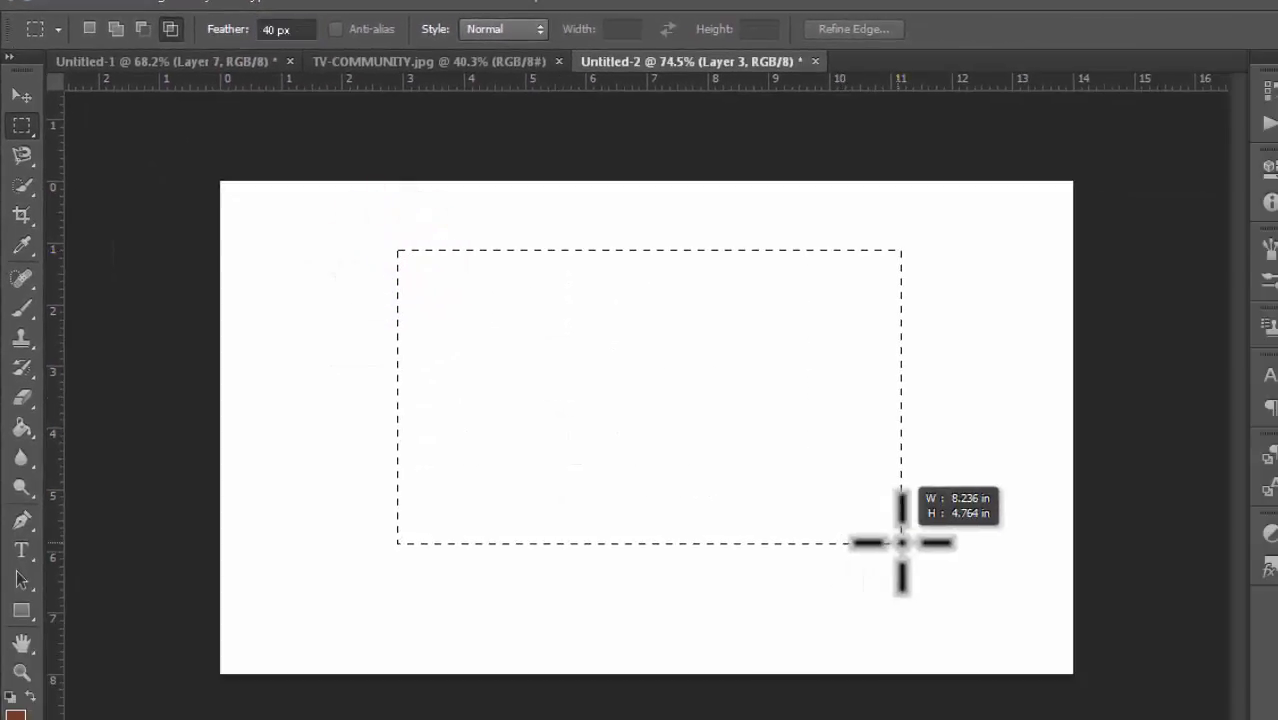
{"action": "left_click_drag", "start_coordinate": [901, 542], "coordinate": [903, 545]}
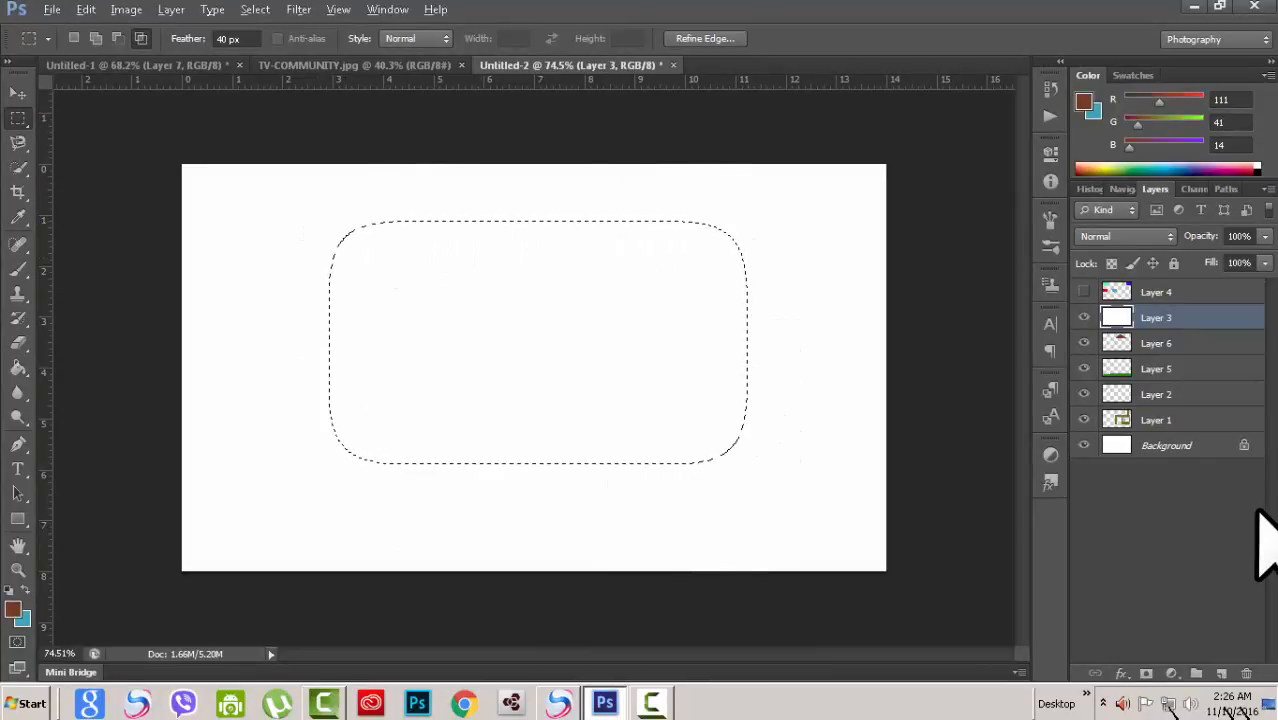
Step: Fill the feathered selection with the foreground colour, undo it, and fill it with the background colour instead
{"action": "key", "text": "alt+BackSpace"}
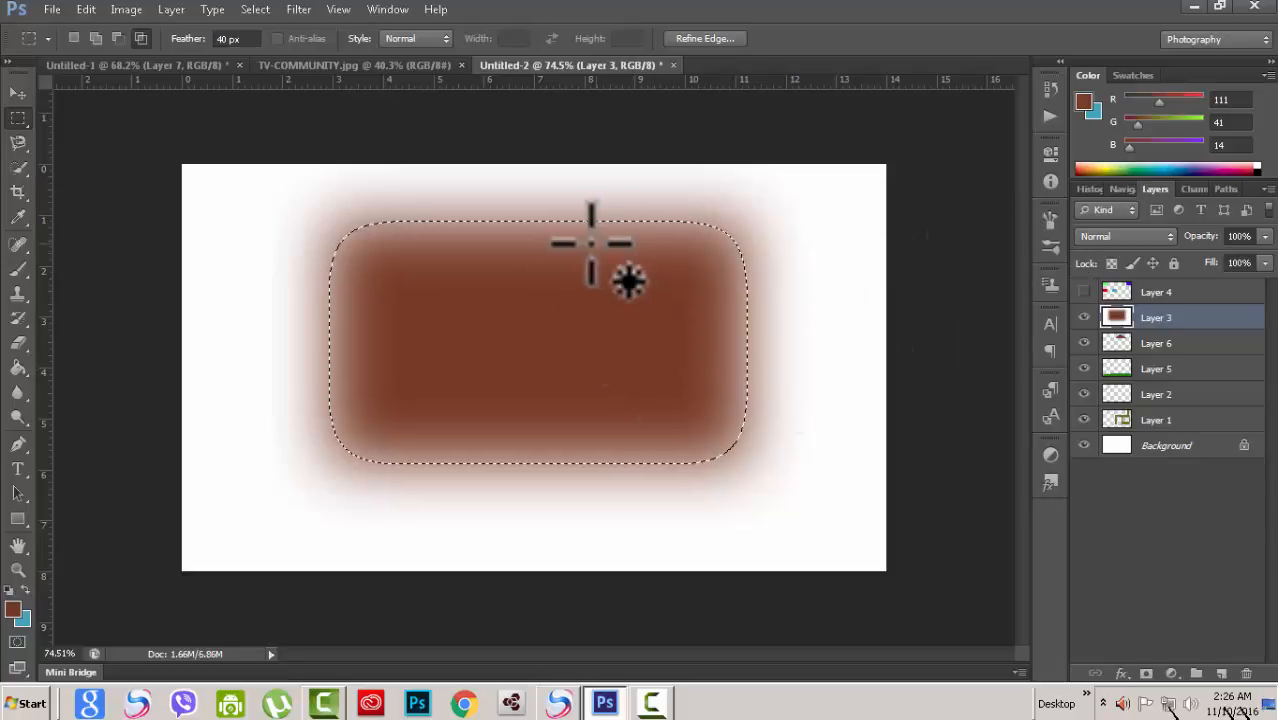
{"action": "key", "text": "ctrl+z"}
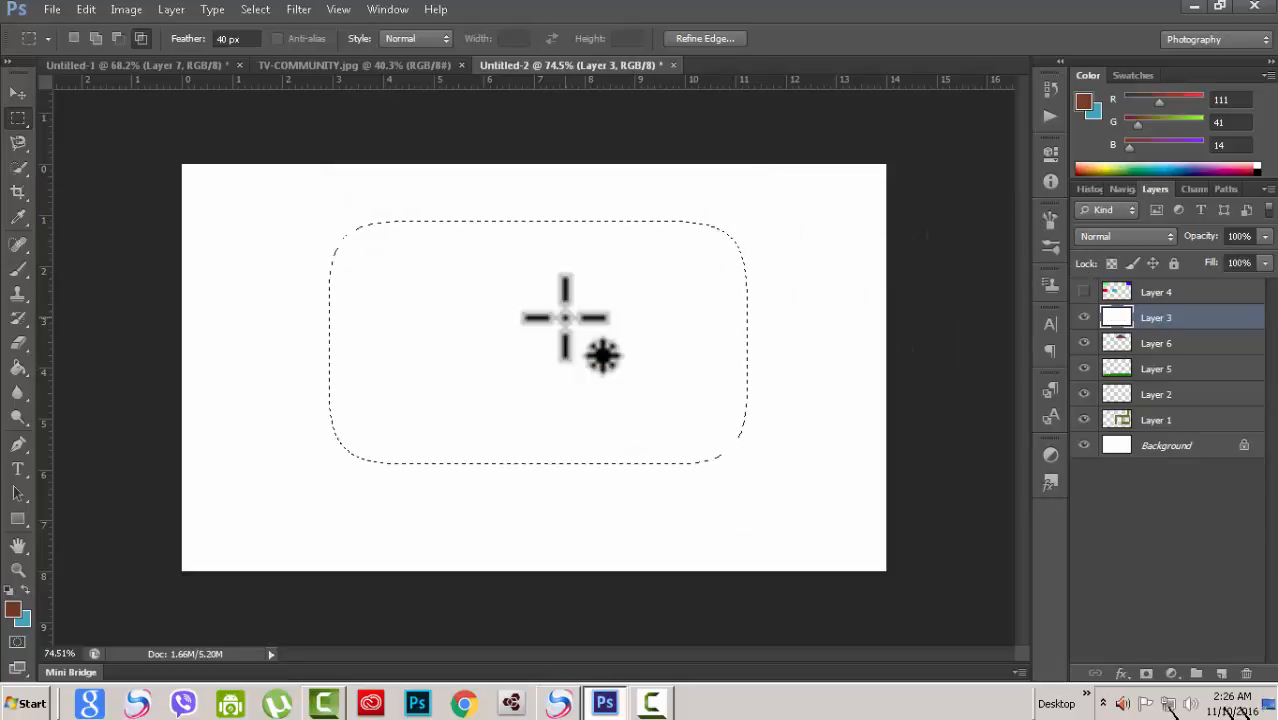
{"action": "key", "text": "ctrl+BackSpace"}
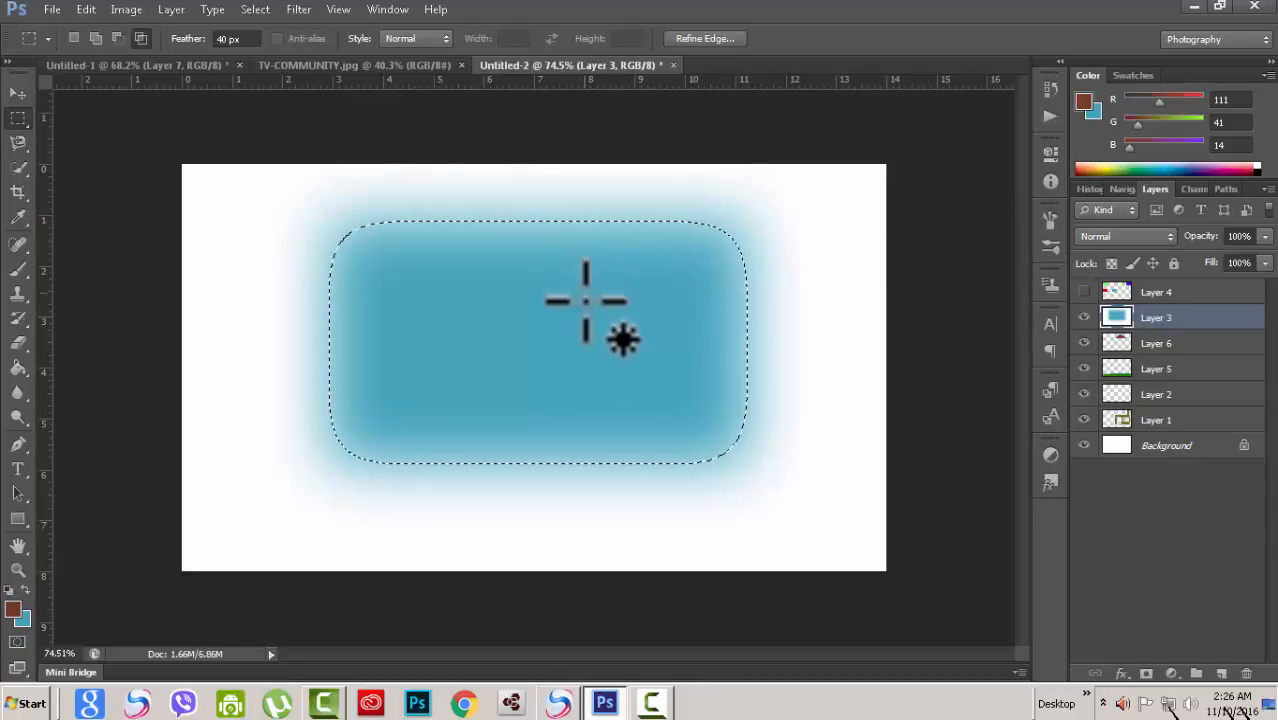
{"action": "key", "text": "ctrl+BackSpace"}
Step: Deselect and zoom to examine the soft feathered edges of the fill
{"action": "key", "text": "ctrl+d"}
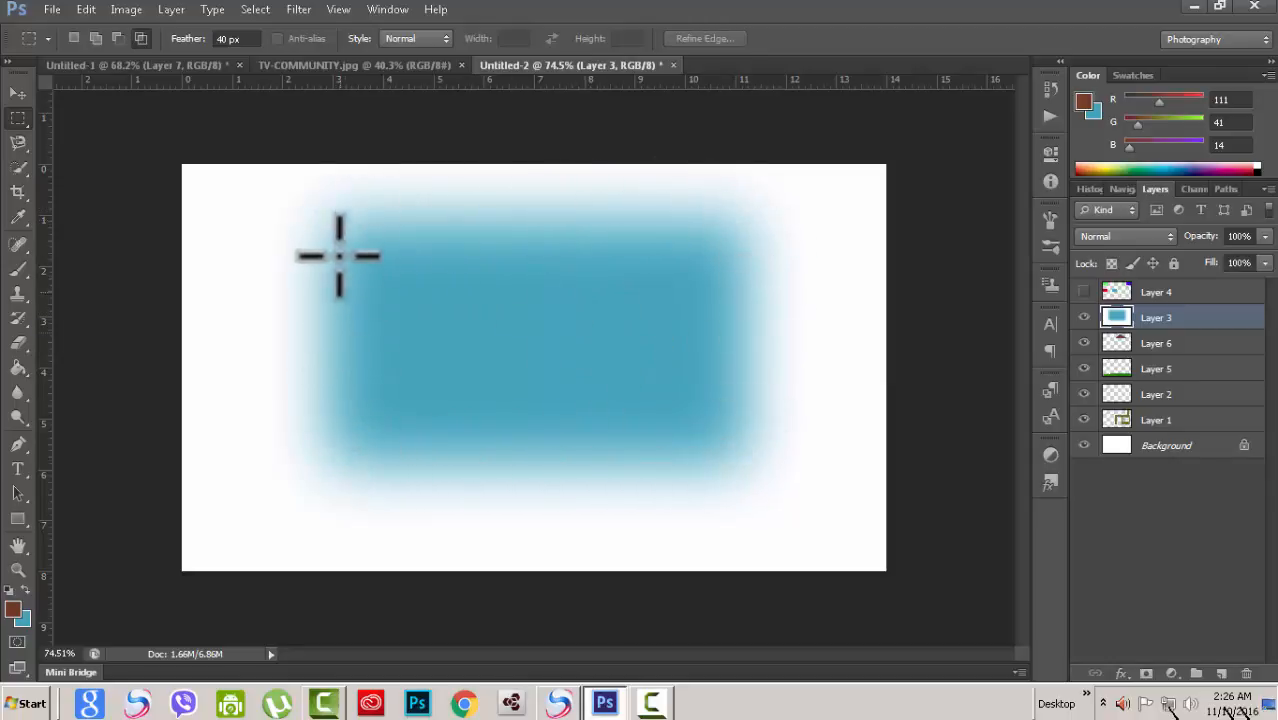
{"action": "scroll", "coordinate": [780, 272], "scroll_direction": "up", "scroll_amount": 3}
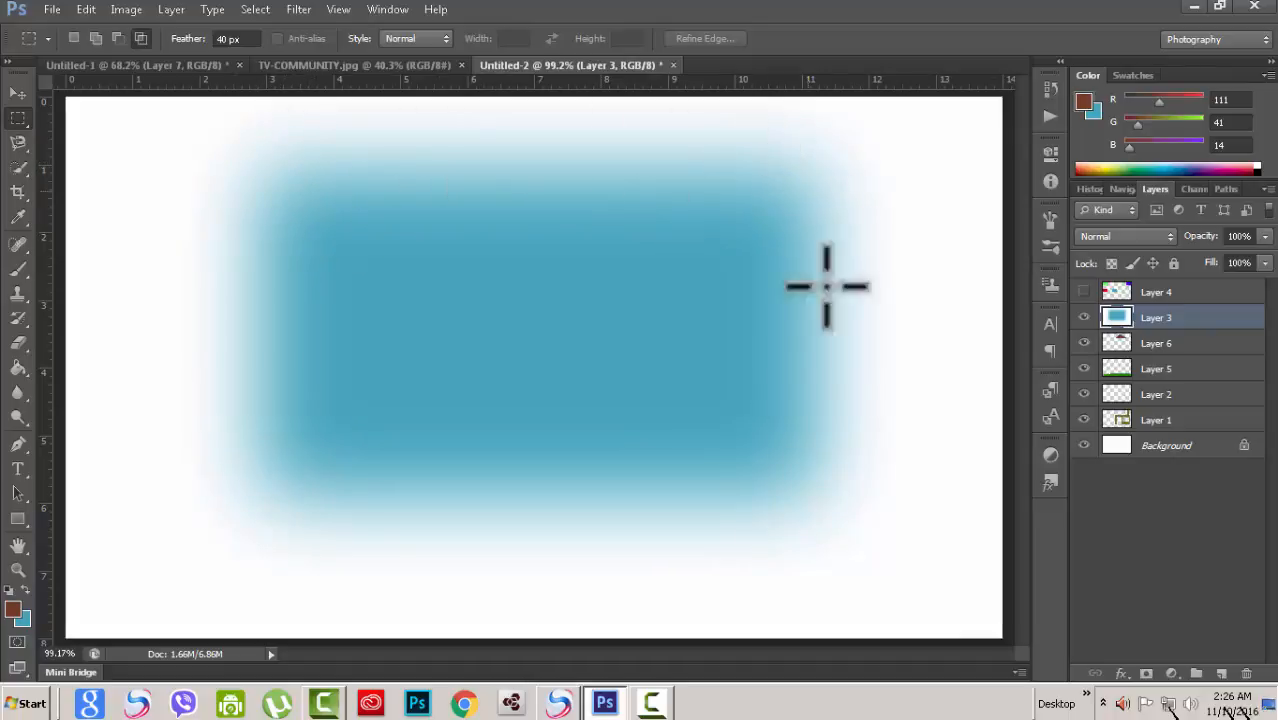
{"action": "scroll", "coordinate": [834, 382], "scroll_direction": "down", "scroll_amount": 2}
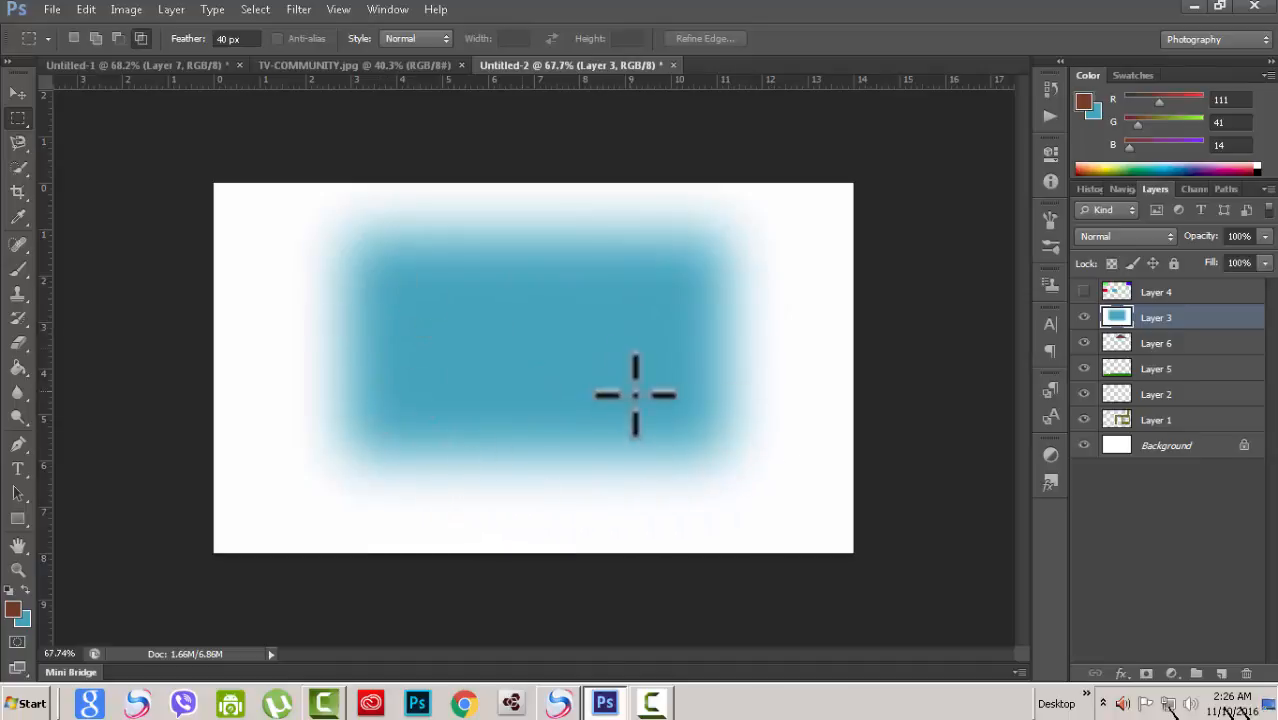
Step: Restore the feathered selection and delete its fill
{"action": "key", "text": "ctrl+z"}
{"action": "key", "text": "ctrl+alt+z"}
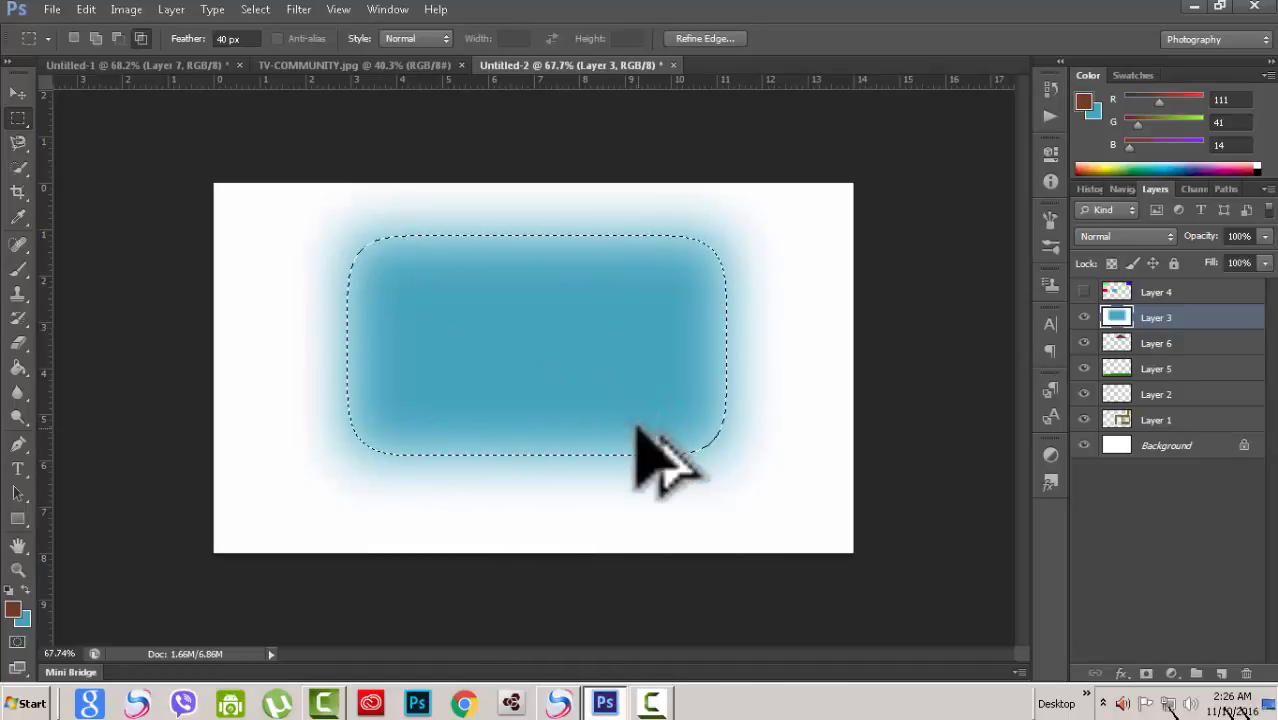
{"action": "key", "text": "Delete"}
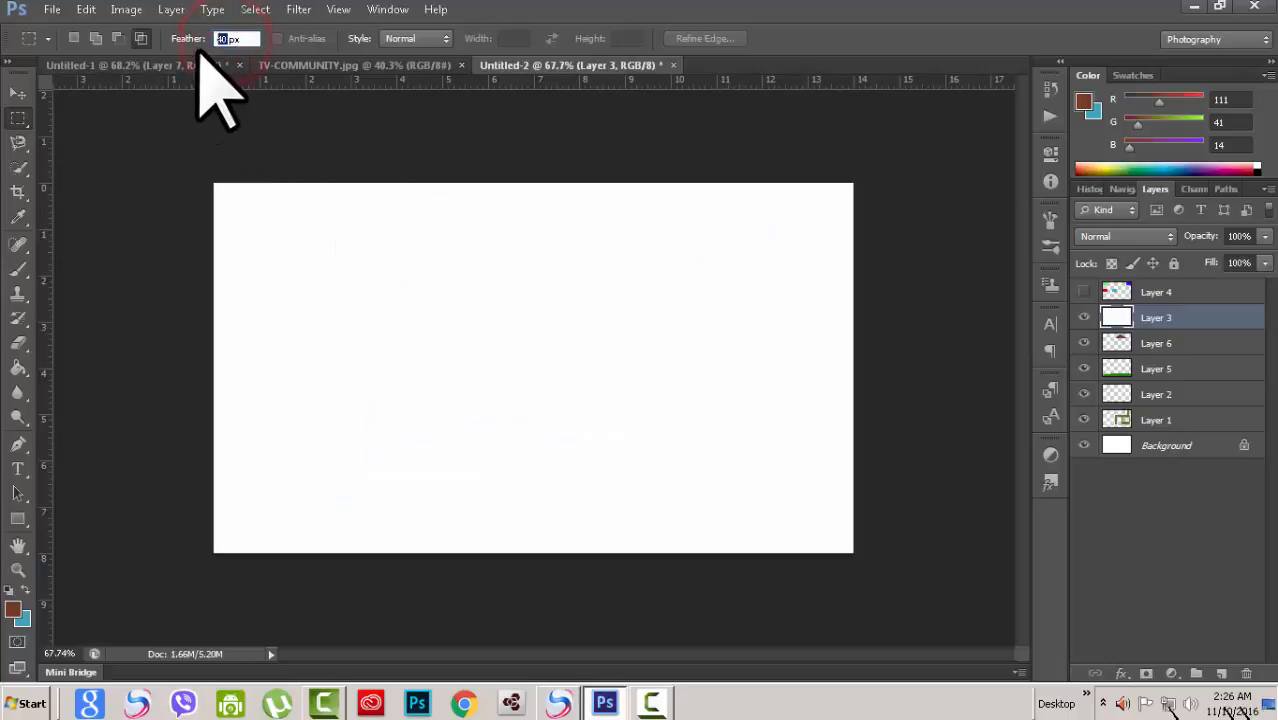
Step: Set Feather back to 0 px and keep the marquee style at Normal
{"action": "type", "text": "0"}
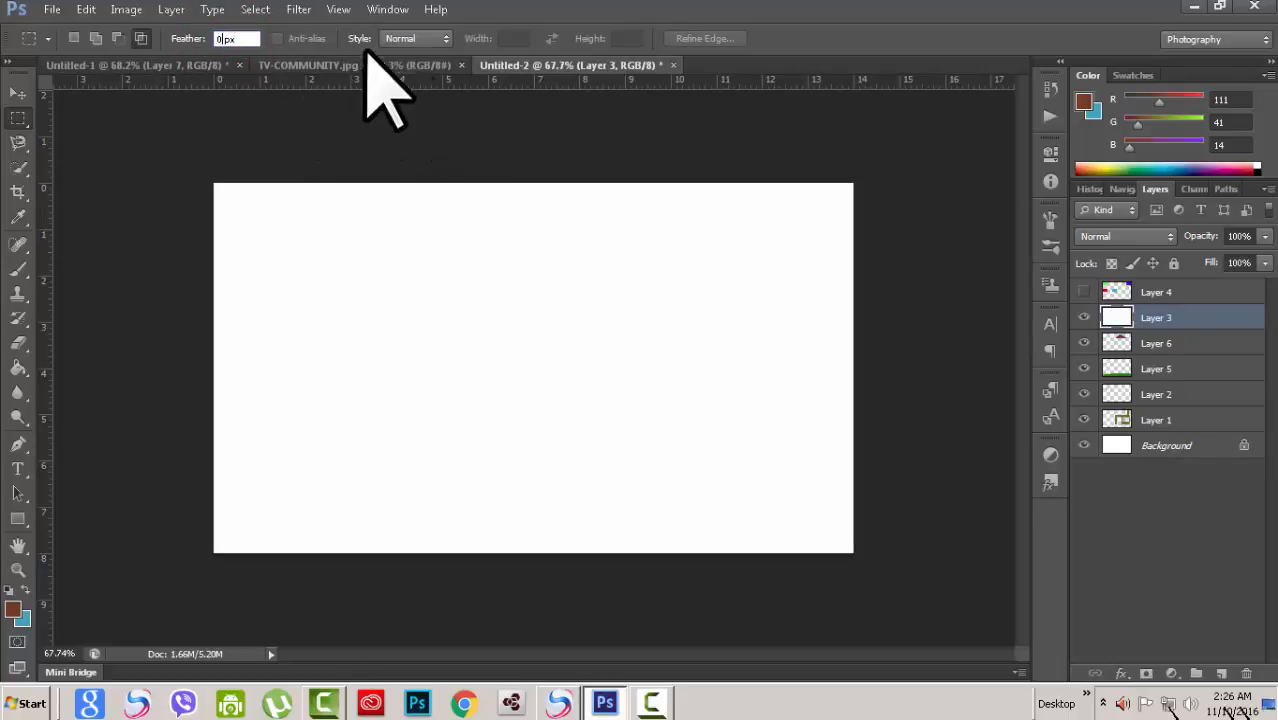
{"action": "left_click", "coordinate": [438, 39]}
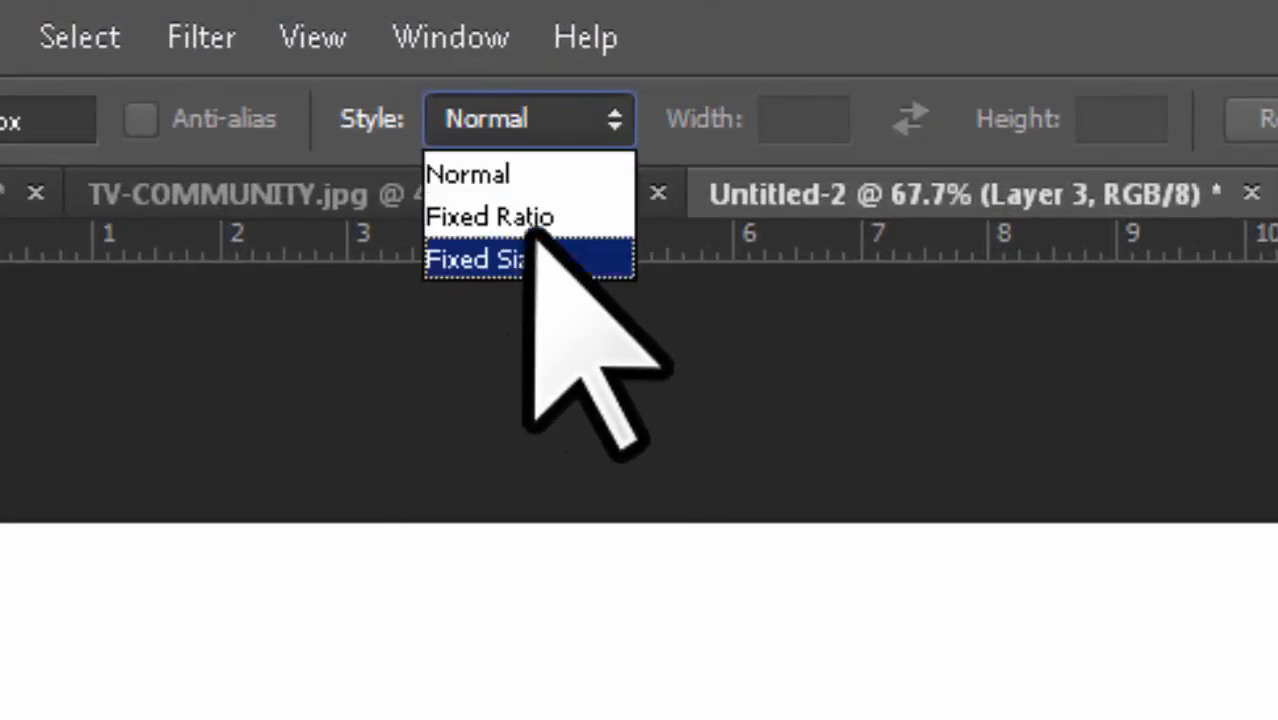
{"action": "left_click", "coordinate": [591, 120]}
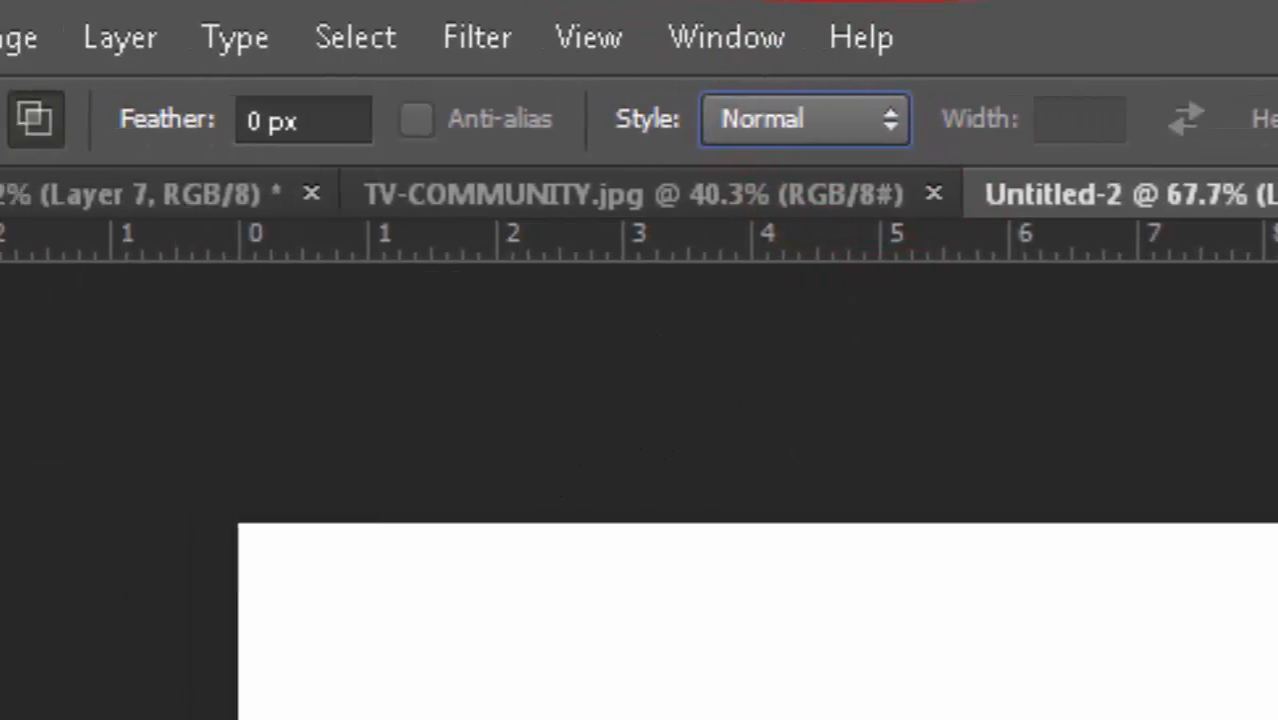
Step: Draw a plain rectangular selection on the canvas with the Rectangular Marquee Tool
{"action": "left_click", "coordinate": [66, 338]}
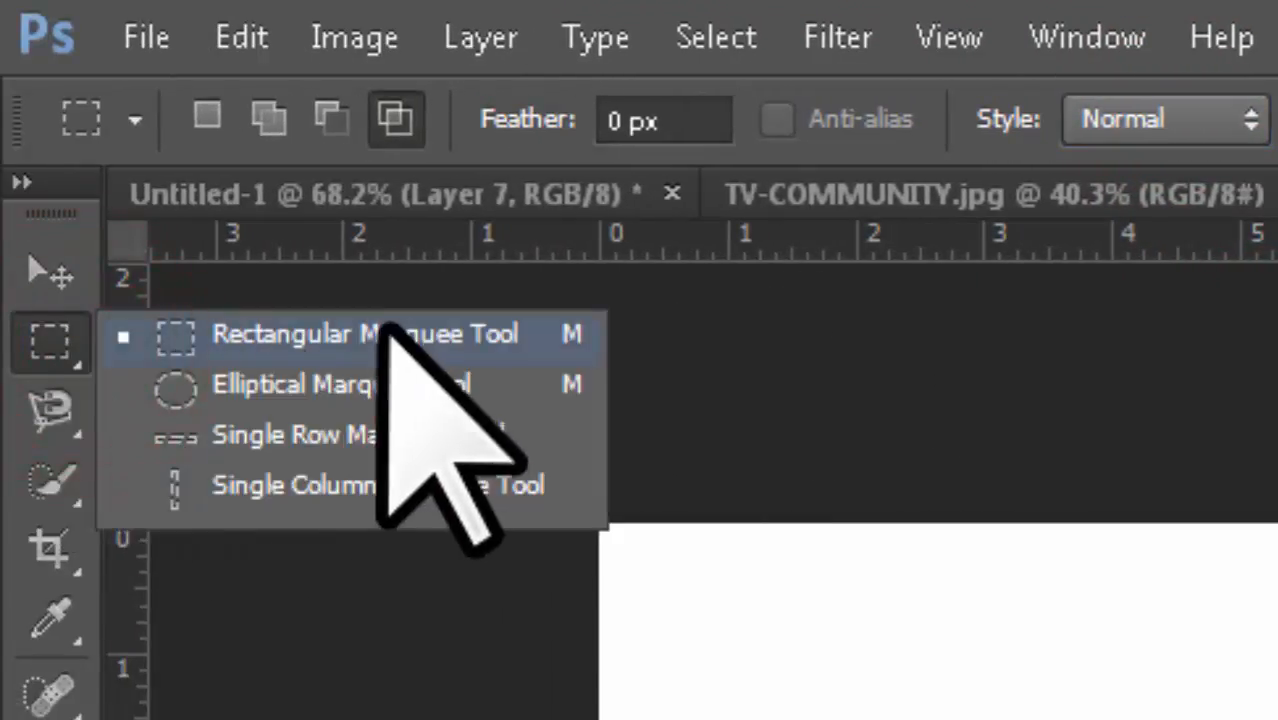
{"action": "left_click", "coordinate": [337, 330]}
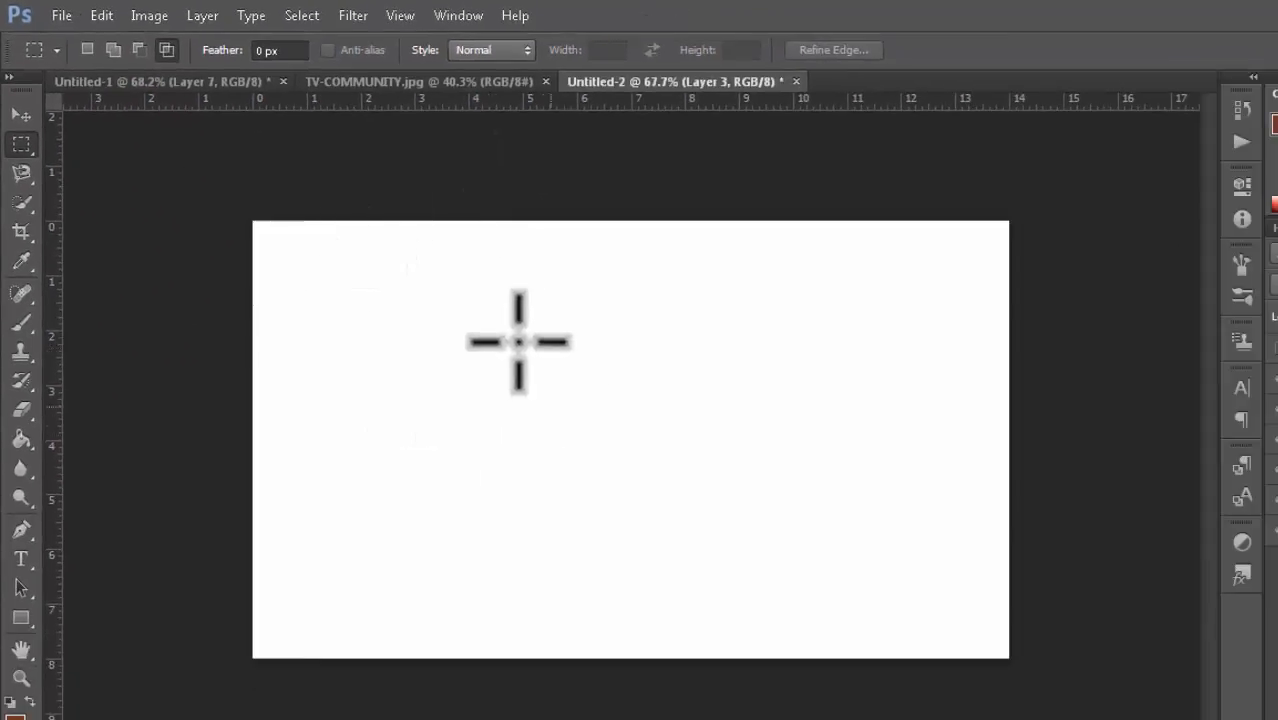
{"action": "left_click_drag", "start_coordinate": [412, 290], "coordinate": [738, 584]}
{"action": "key", "text": "ctrl+d"}
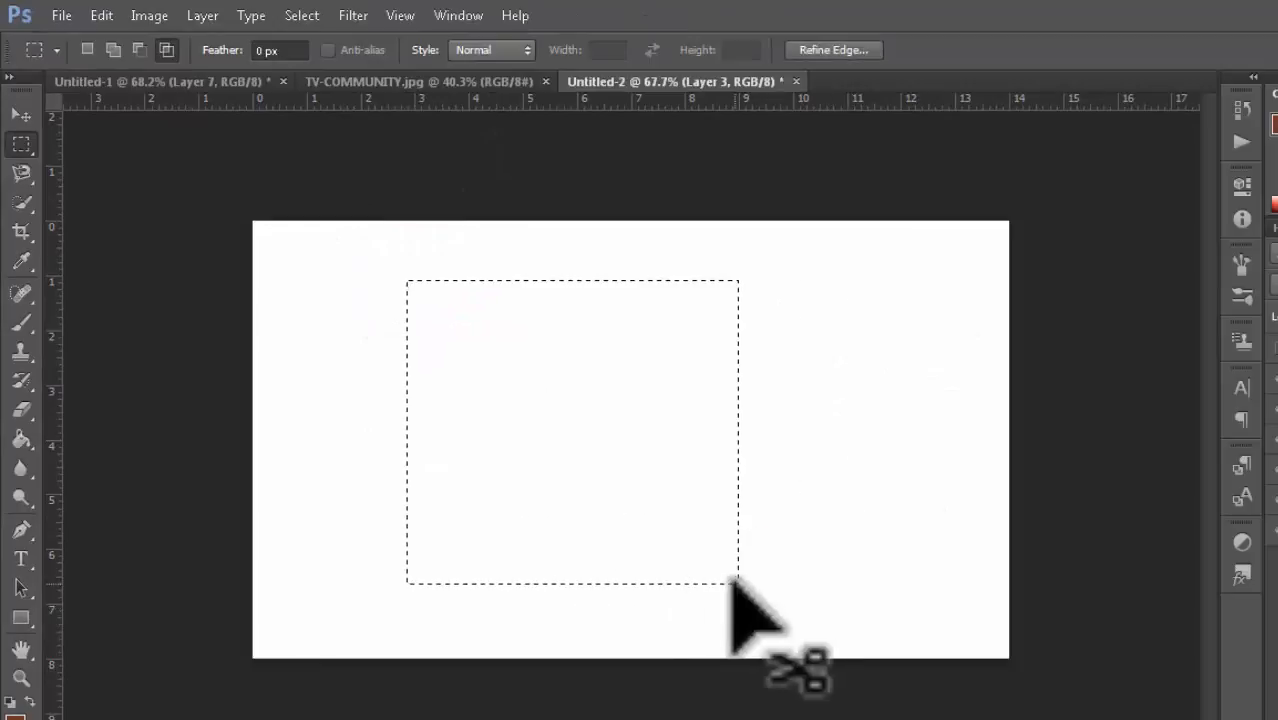
Step: Deselect and set the marquee style to Fixed Ratio
{"action": "key", "text": "ctrl+d"}
{"action": "left_click", "coordinate": [523, 49]}
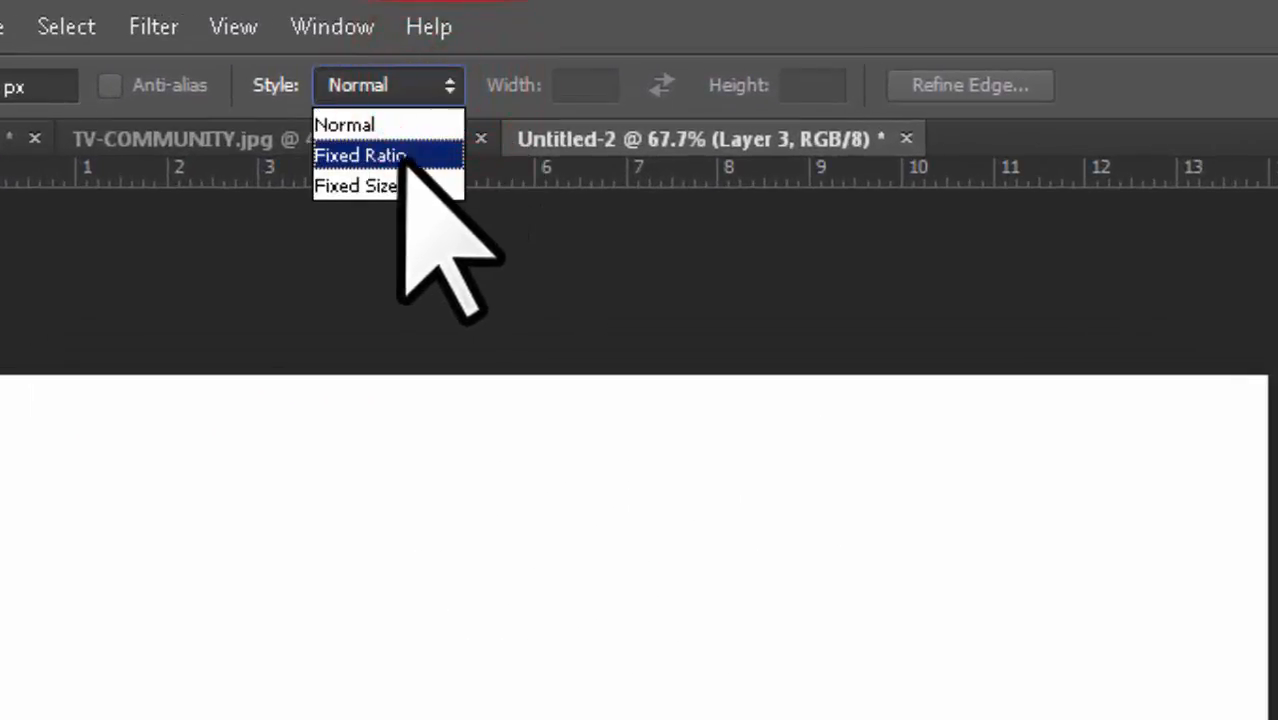
{"action": "left_click", "coordinate": [400, 155]}
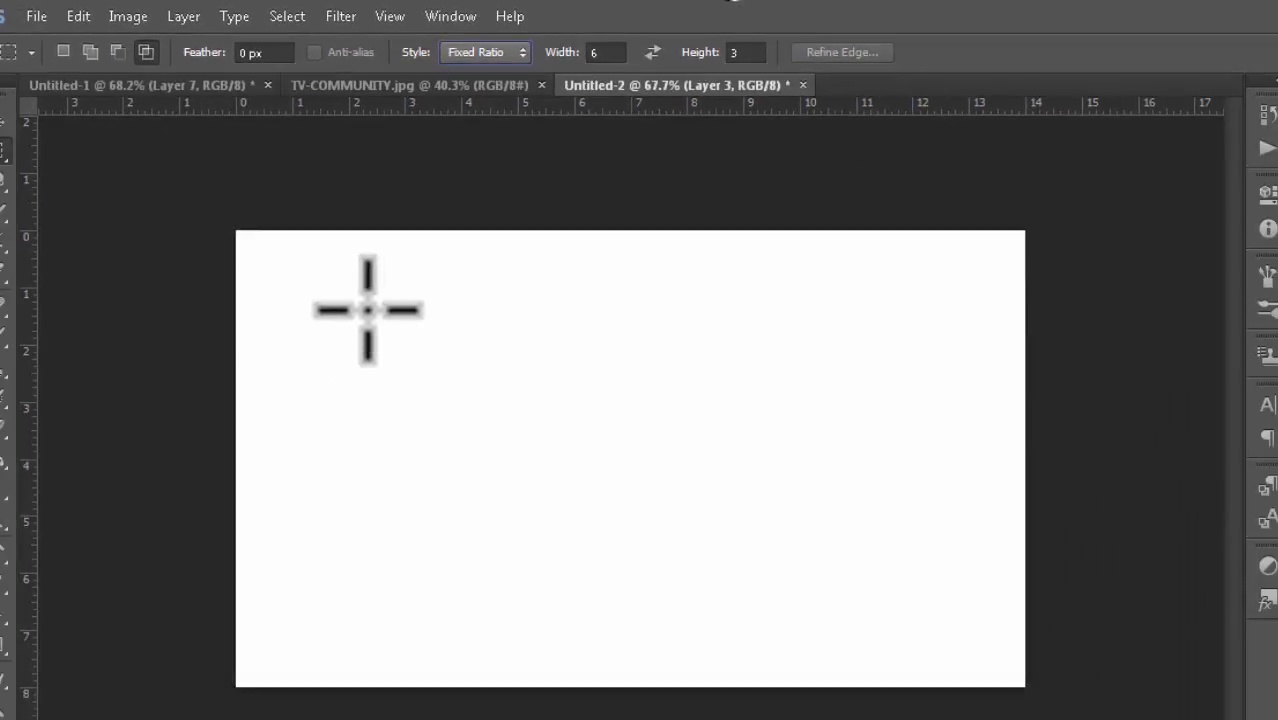
Step: Draw a rectangular selection constrained to the 6:3 fixed ratio on the canvas
{"action": "left_click_drag", "start_coordinate": [557, 341], "coordinate": [1270, 445]}
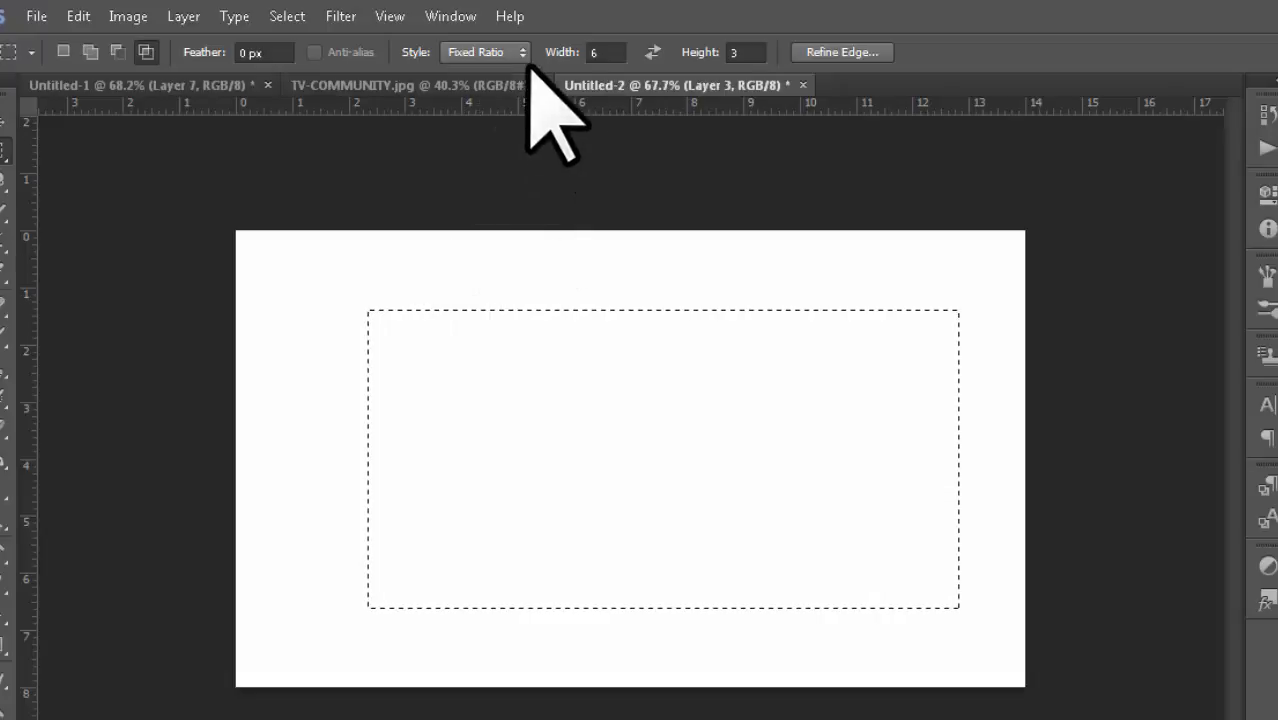
Step: Set the fixed ratio to width 8 and height 2, deselect, and draw a new constrained rectangular selection
{"action": "double_click", "coordinate": [600, 52]}
{"action": "type", "text": "8"}
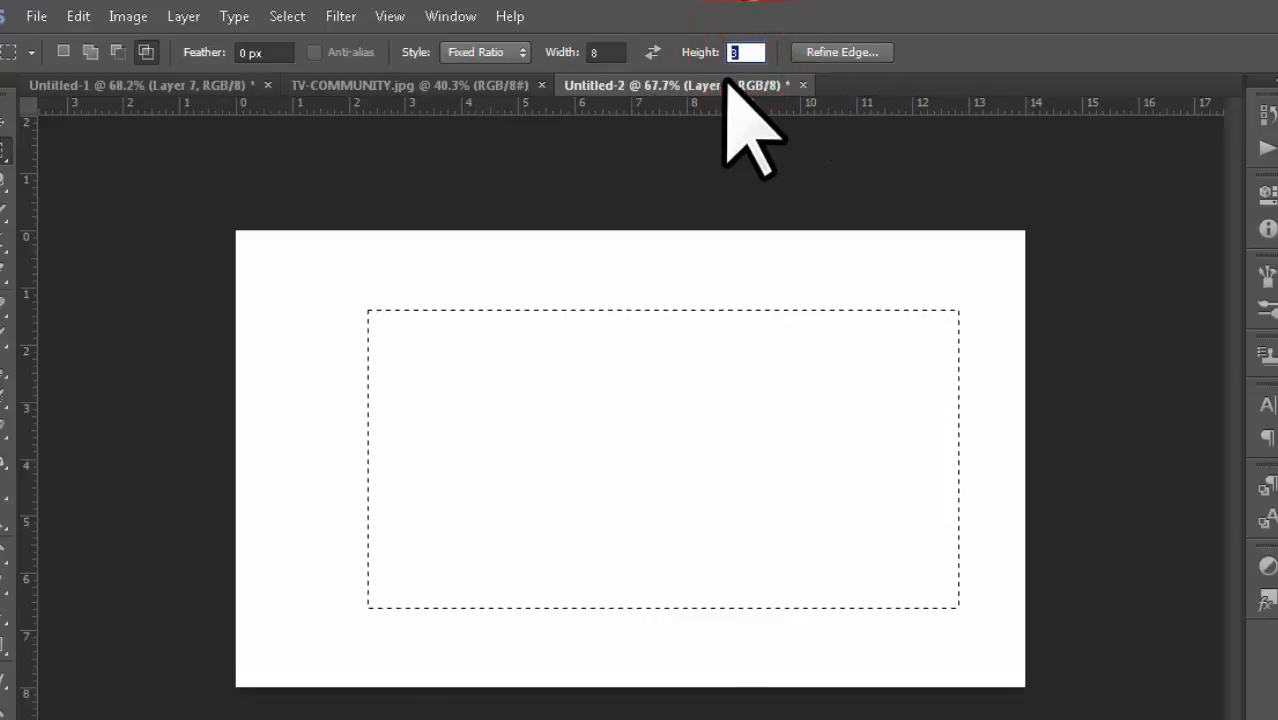
{"action": "type", "text": "2"}
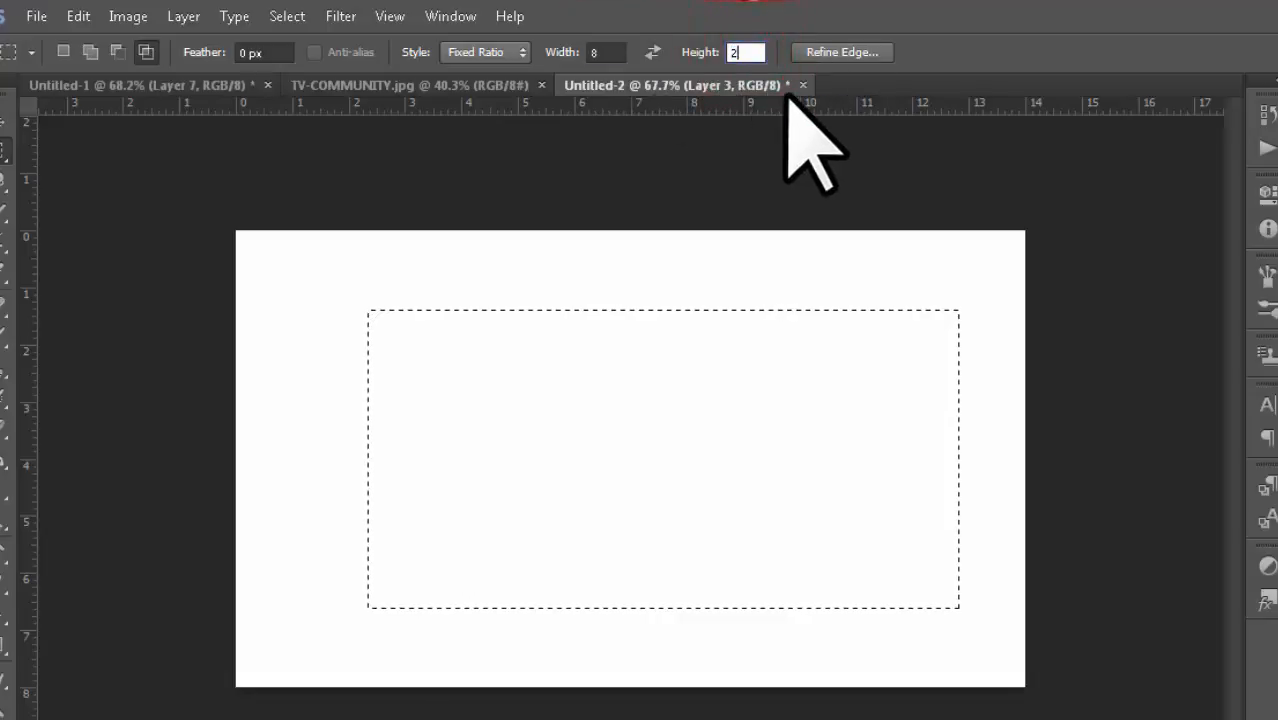
{"action": "left_click", "coordinate": [543, 290]}
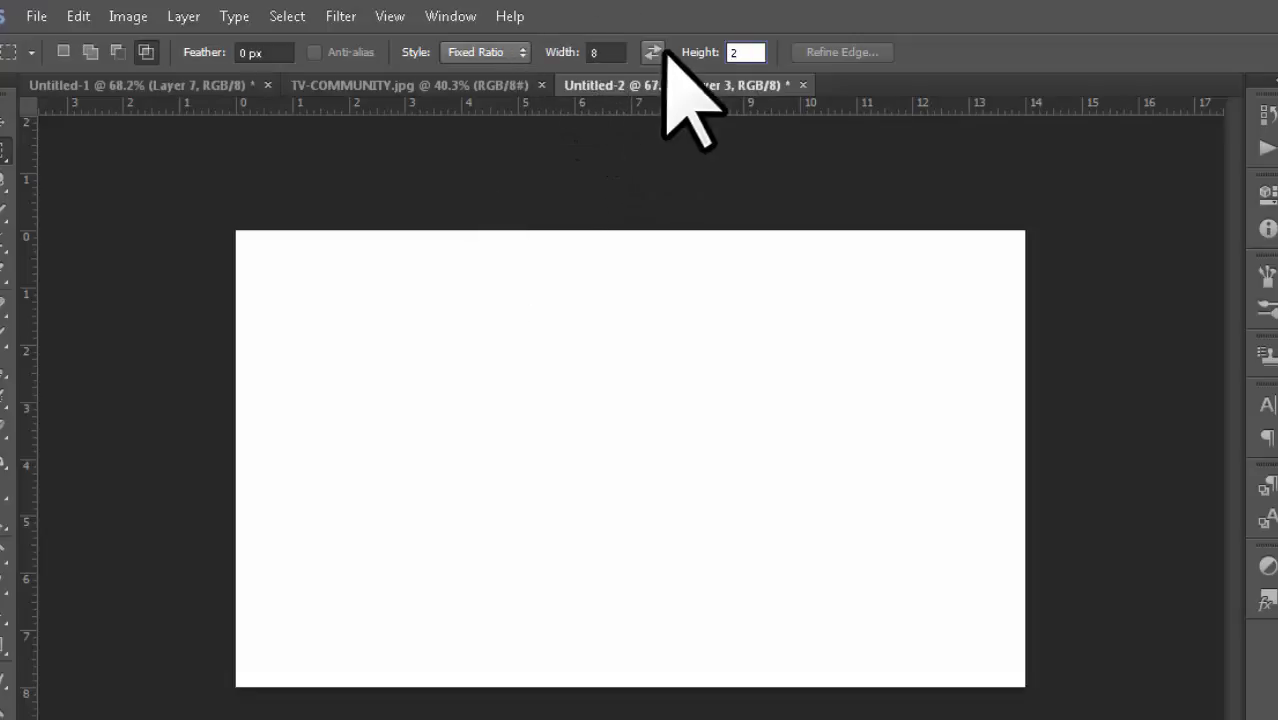
{"action": "left_click_drag", "start_coordinate": [325, 281], "coordinate": [835, 630]}
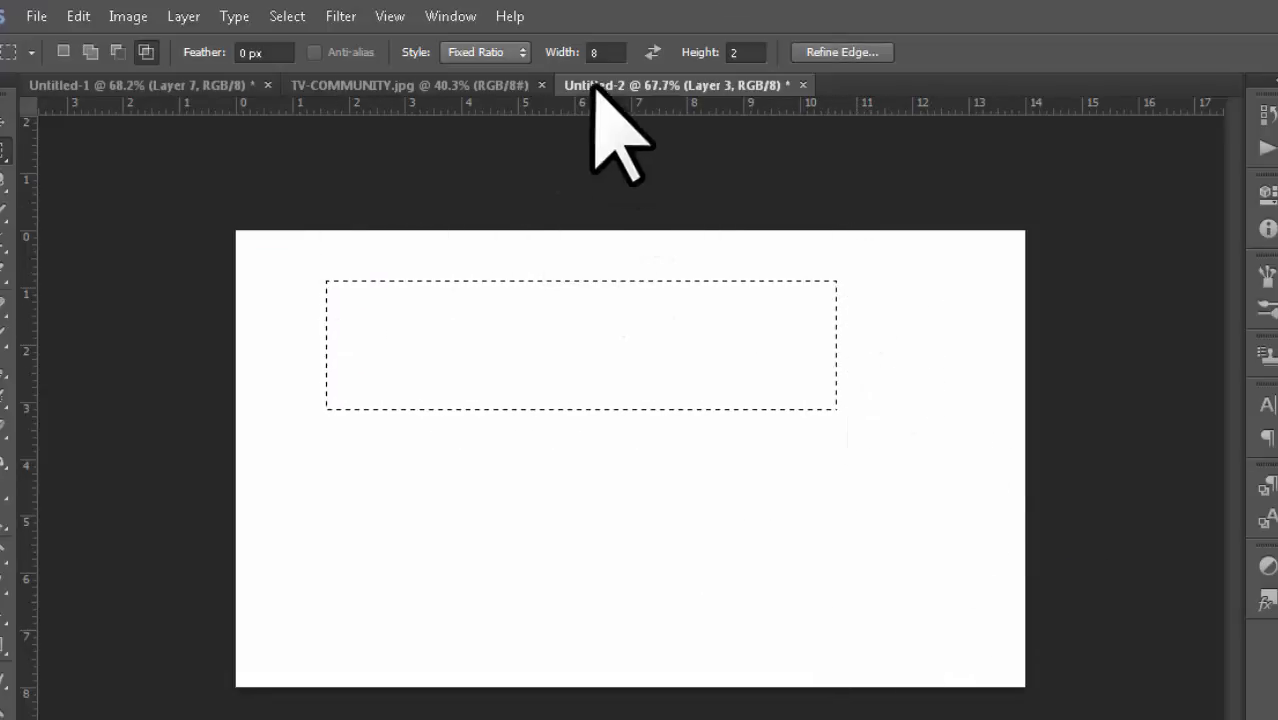
Step: Re-enter 2 as the ratio height and deselect the current selection
{"action": "left_click", "coordinate": [738, 50]}
{"action": "type", "text": "2"}
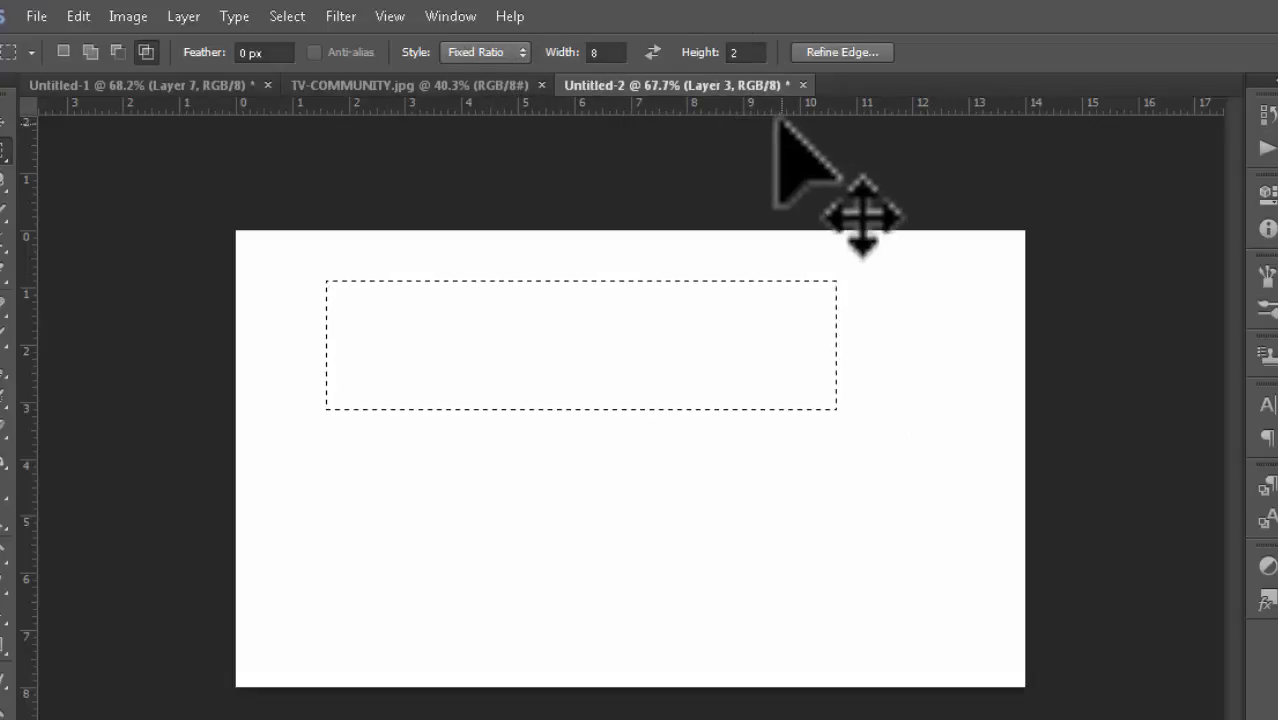
{"action": "left_click", "coordinate": [750, 127]}
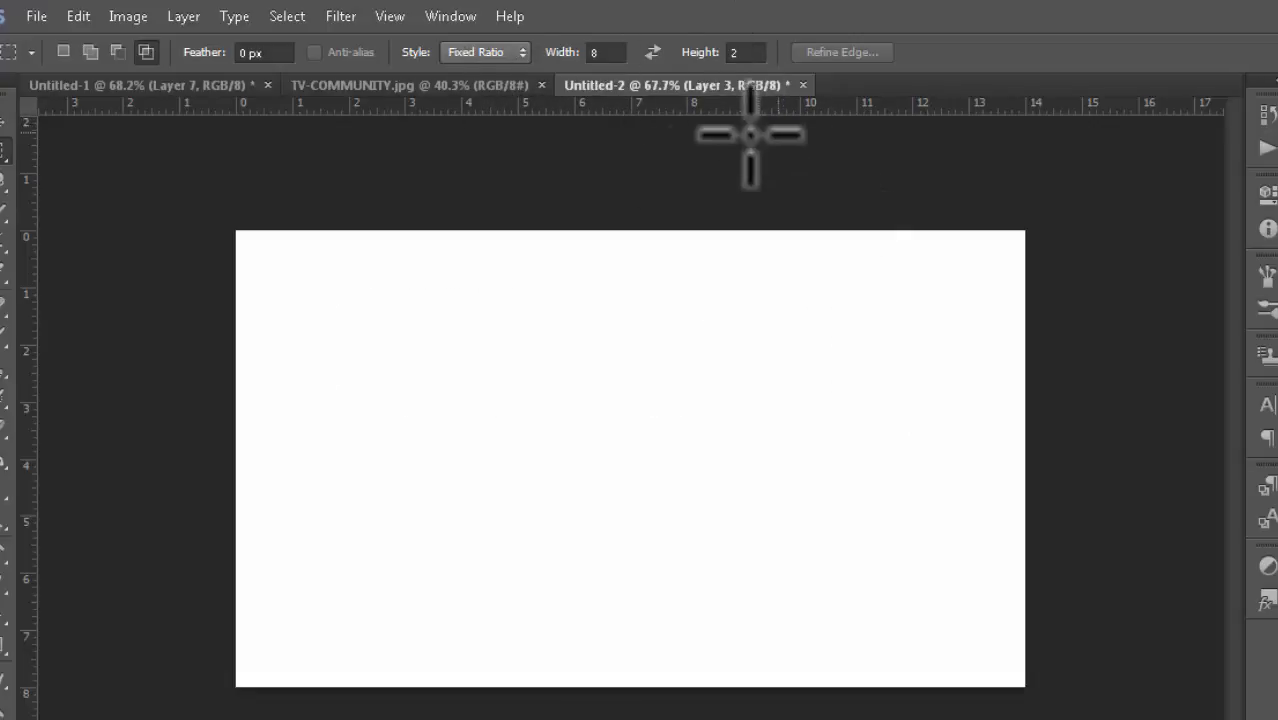
Step: Switch to the Elliptical Marquee Tool
{"action": "left_click", "coordinate": [522, 52]}
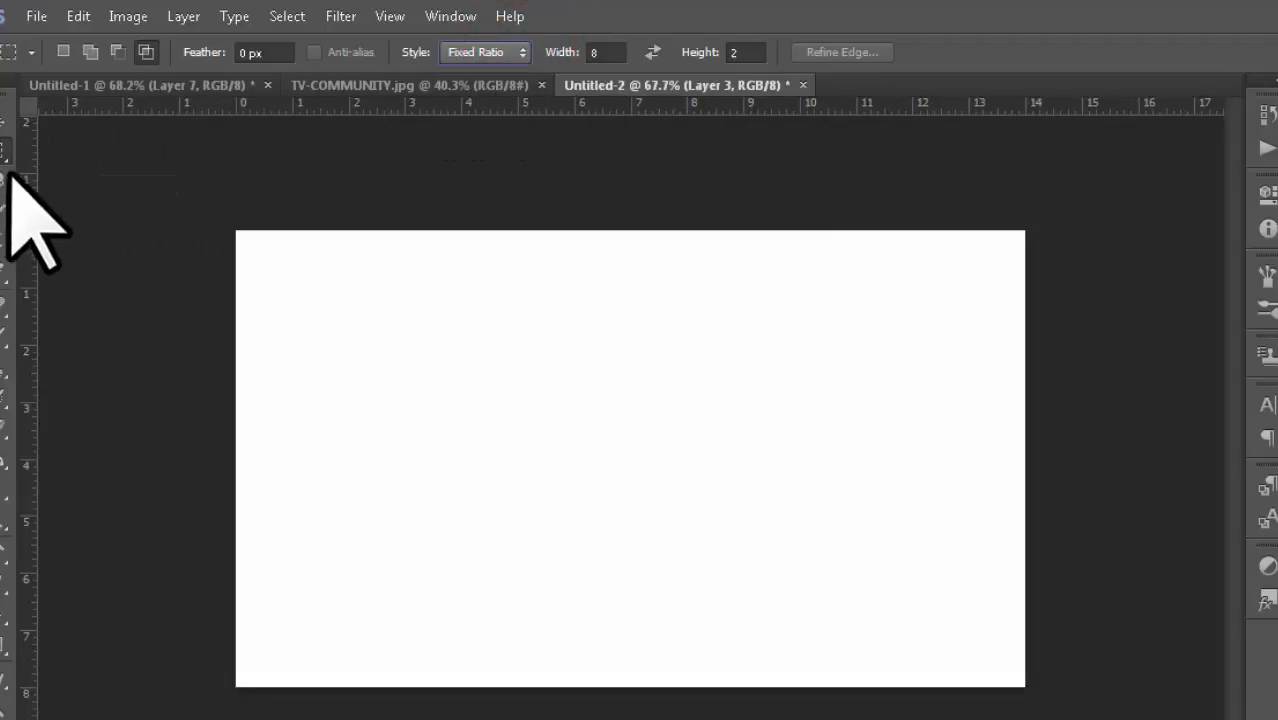
{"action": "left_click_drag", "start_coordinate": [5, 138], "coordinate": [70, 157]}
{"action": "left_click", "coordinate": [88, 170]}
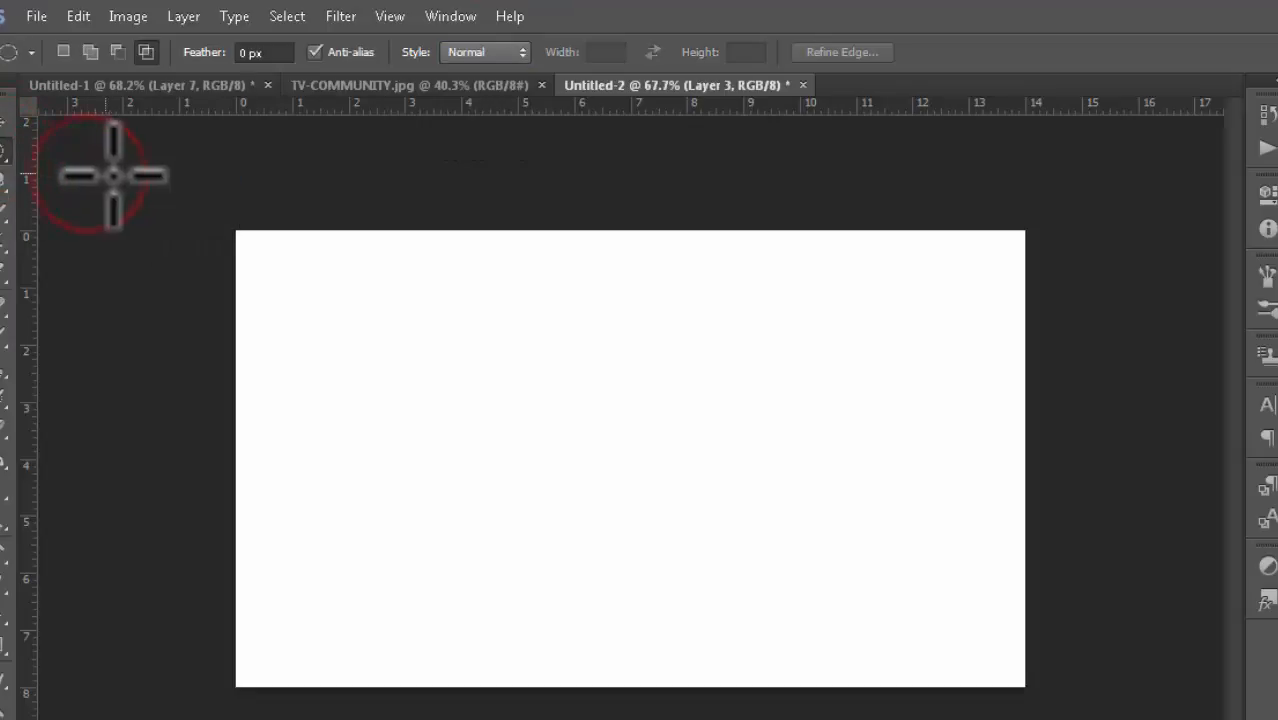
Step: Set the Elliptical Marquee's style to Fixed Size
{"action": "left_click", "coordinate": [516, 52]}
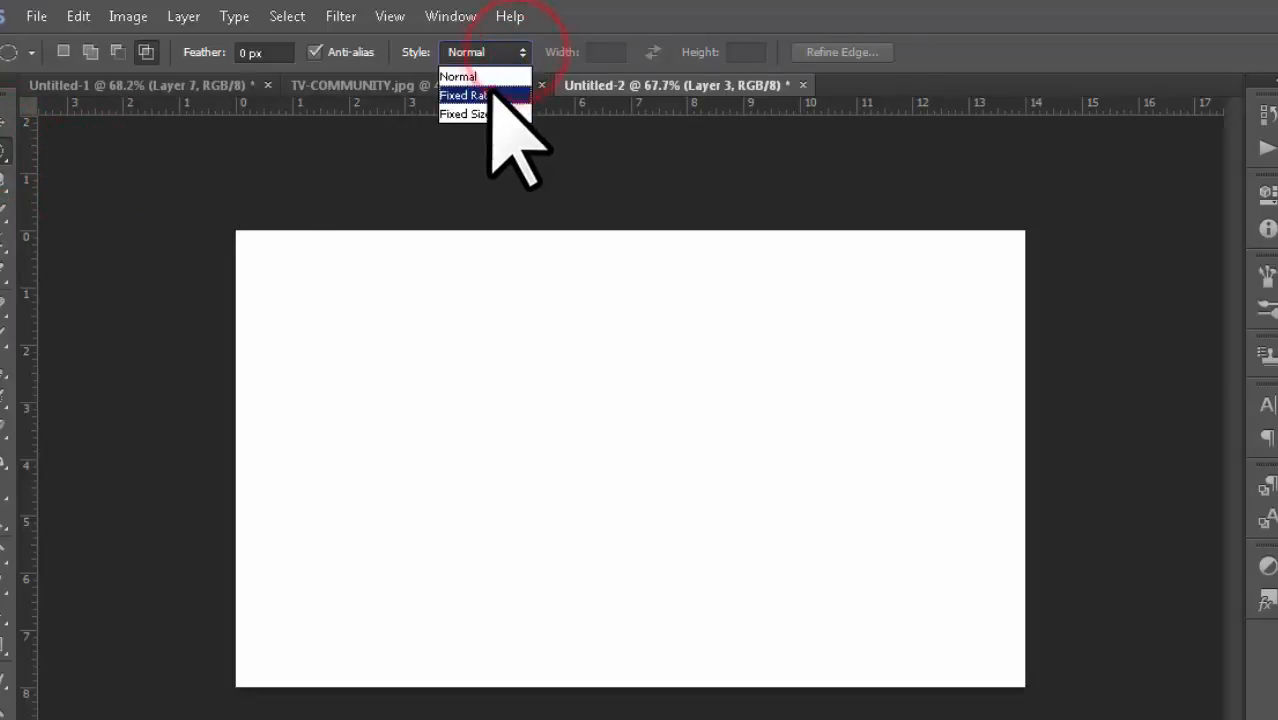
{"action": "left_click", "coordinate": [475, 95]}
{"action": "left_click", "coordinate": [515, 52]}
{"action": "left_click", "coordinate": [503, 113]}
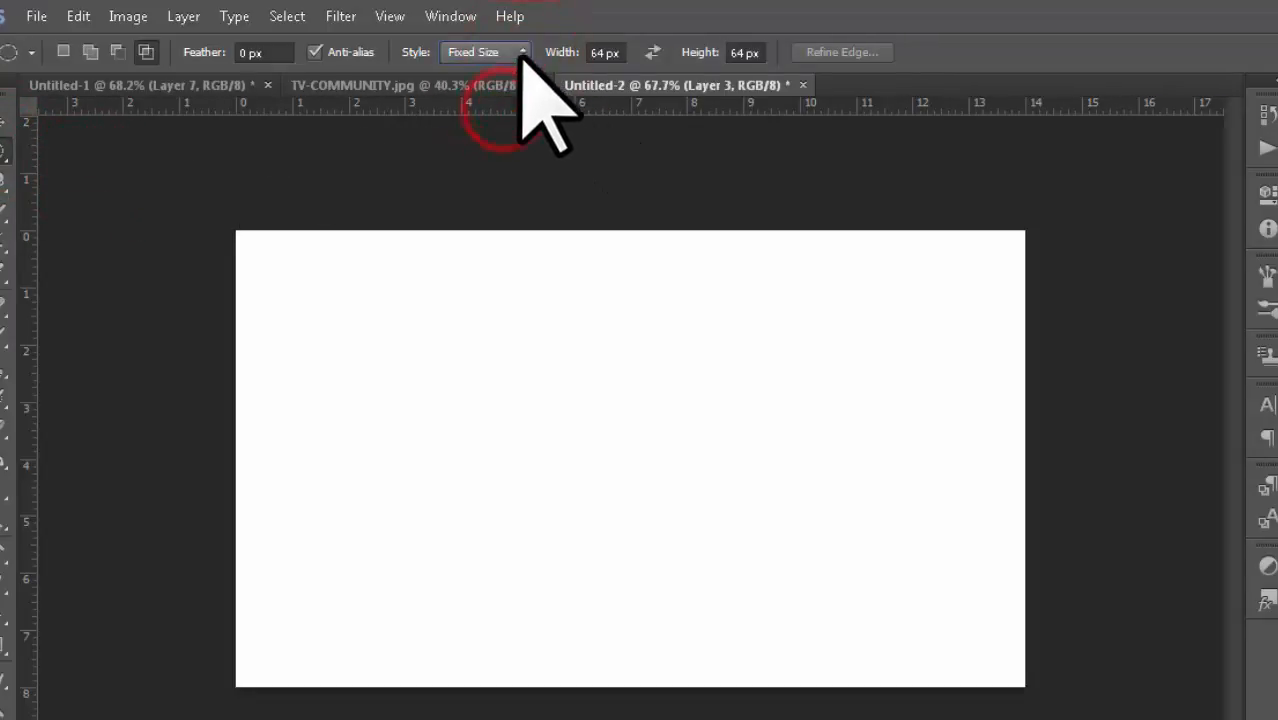
Step: Switch to the Rectangular Marquee Tool, set its style to Fixed Size, place a 64 px square selection and deselect
{"action": "left_click", "coordinate": [4, 150]}
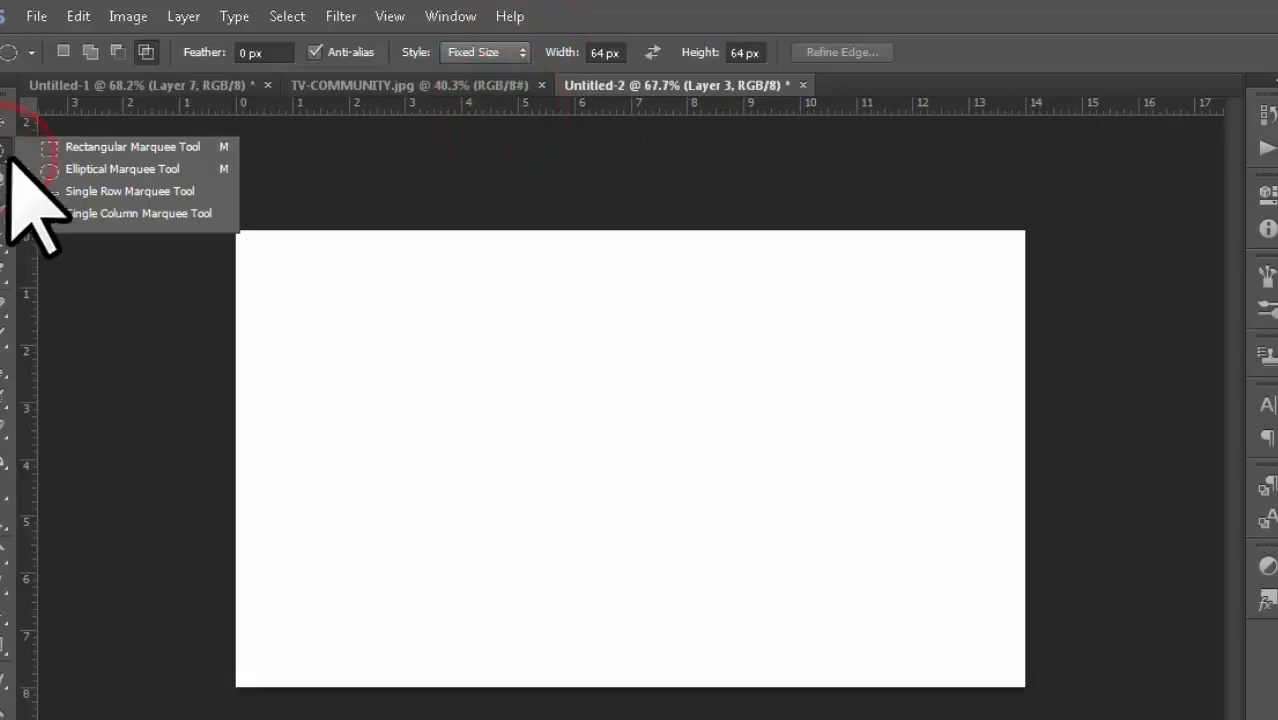
{"action": "left_click", "coordinate": [121, 147]}
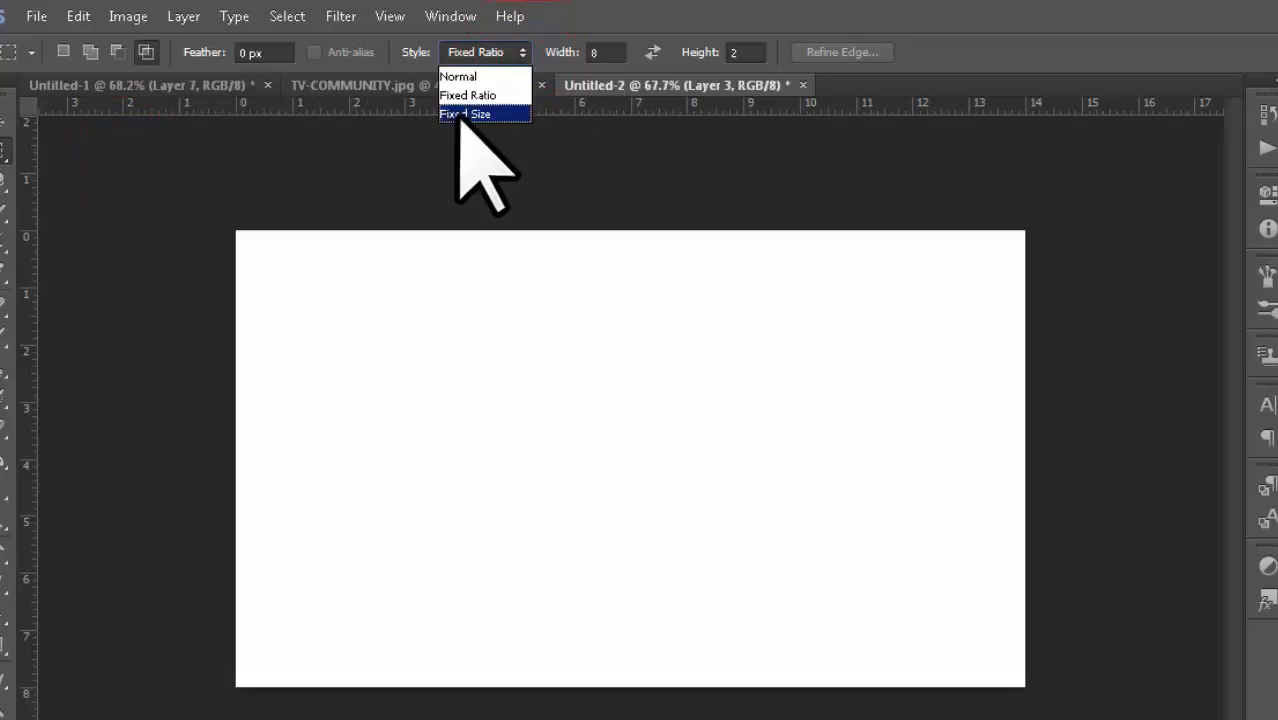
{"action": "left_click", "coordinate": [468, 114]}
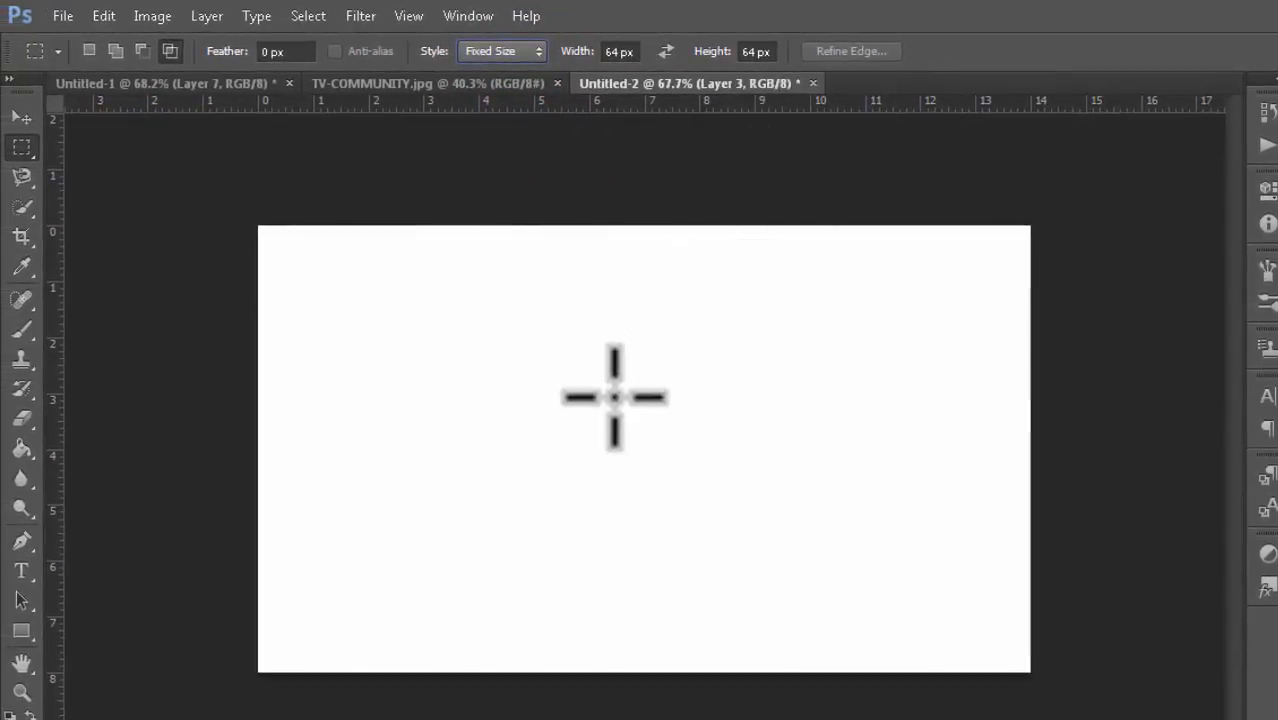
{"action": "mouse_move", "coordinate": [613, 397]}
{"action": "left_mouse_down"}
{"action": "mouse_move", "coordinate": [956, 625]}
{"action": "mouse_move", "coordinate": [609, 384]}
{"action": "left_mouse_up"}
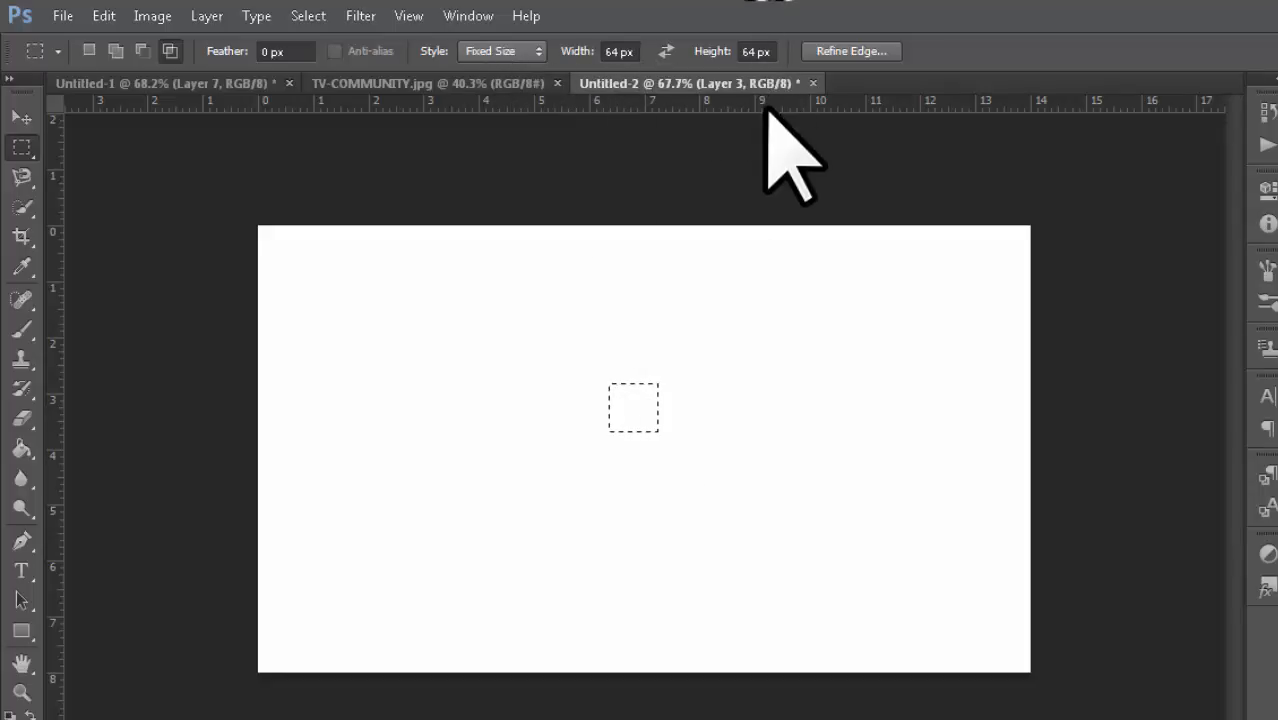
{"action": "key", "text": "ctrl+d"}
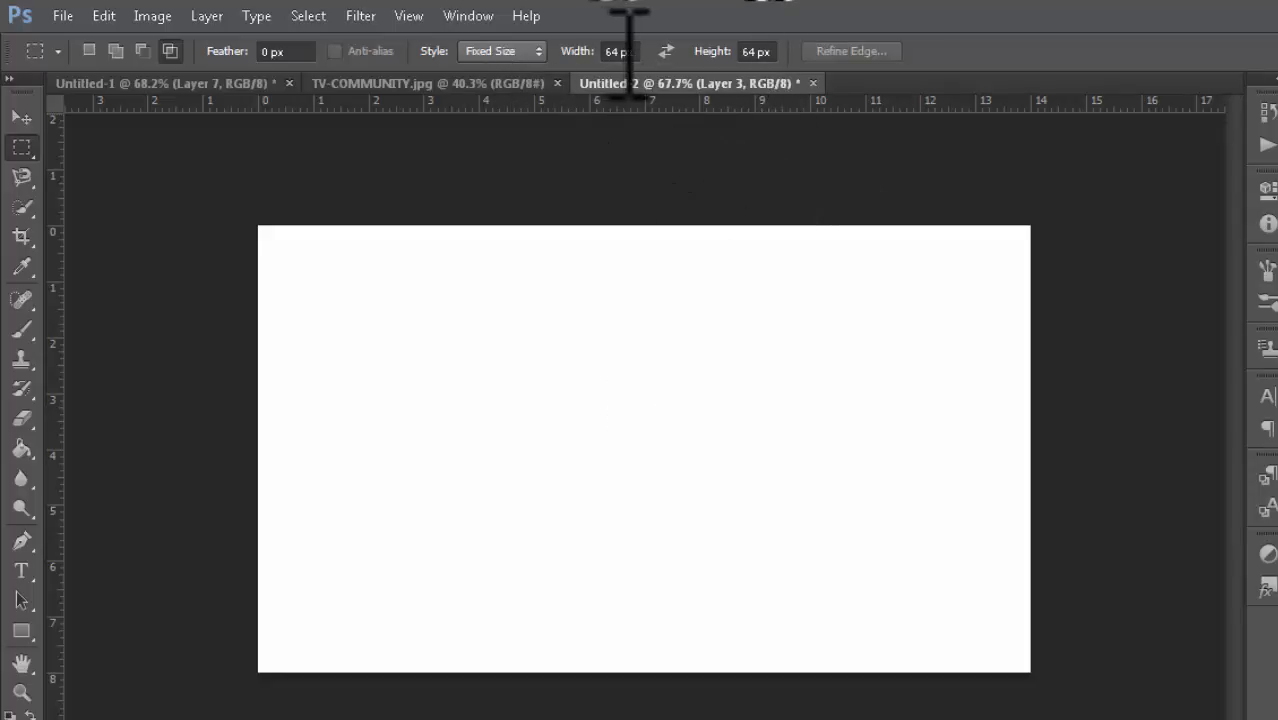
Step: Set the fixed width and height to 200 px and place a 200 px square selection
{"action": "type", "text": "00"}
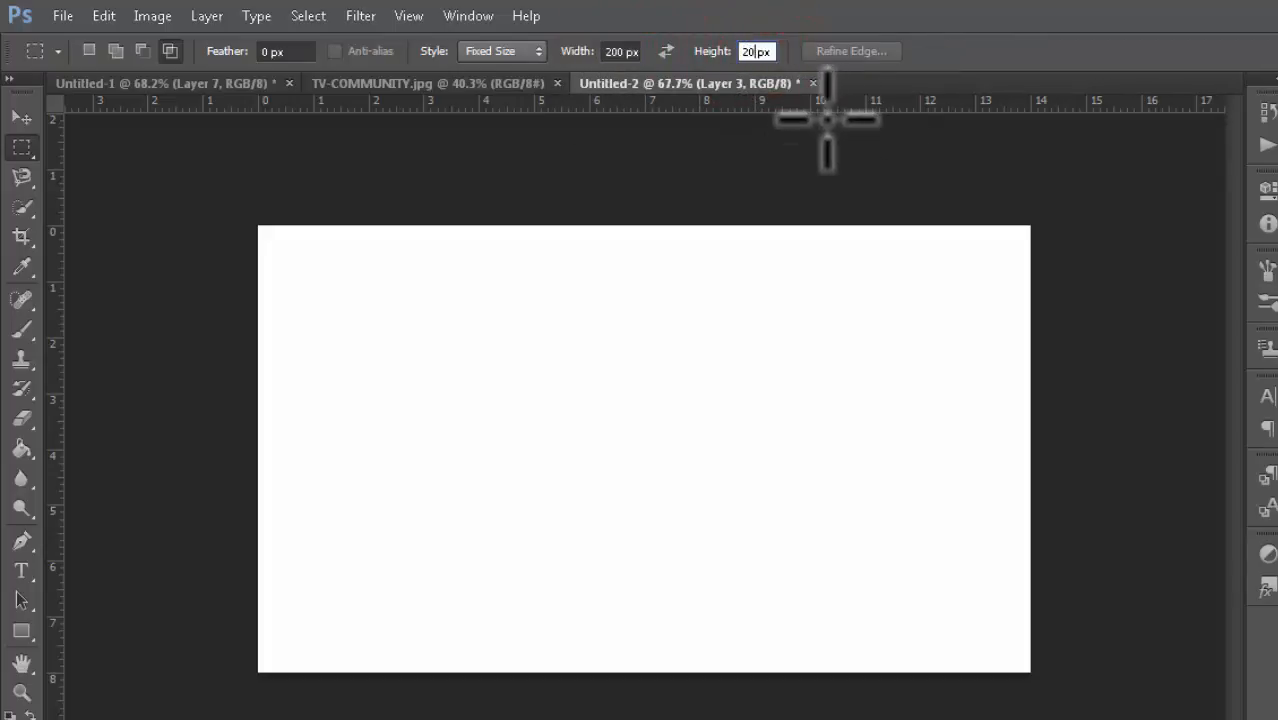
{"action": "left_click_drag", "start_coordinate": [482, 303], "coordinate": [542, 322]}
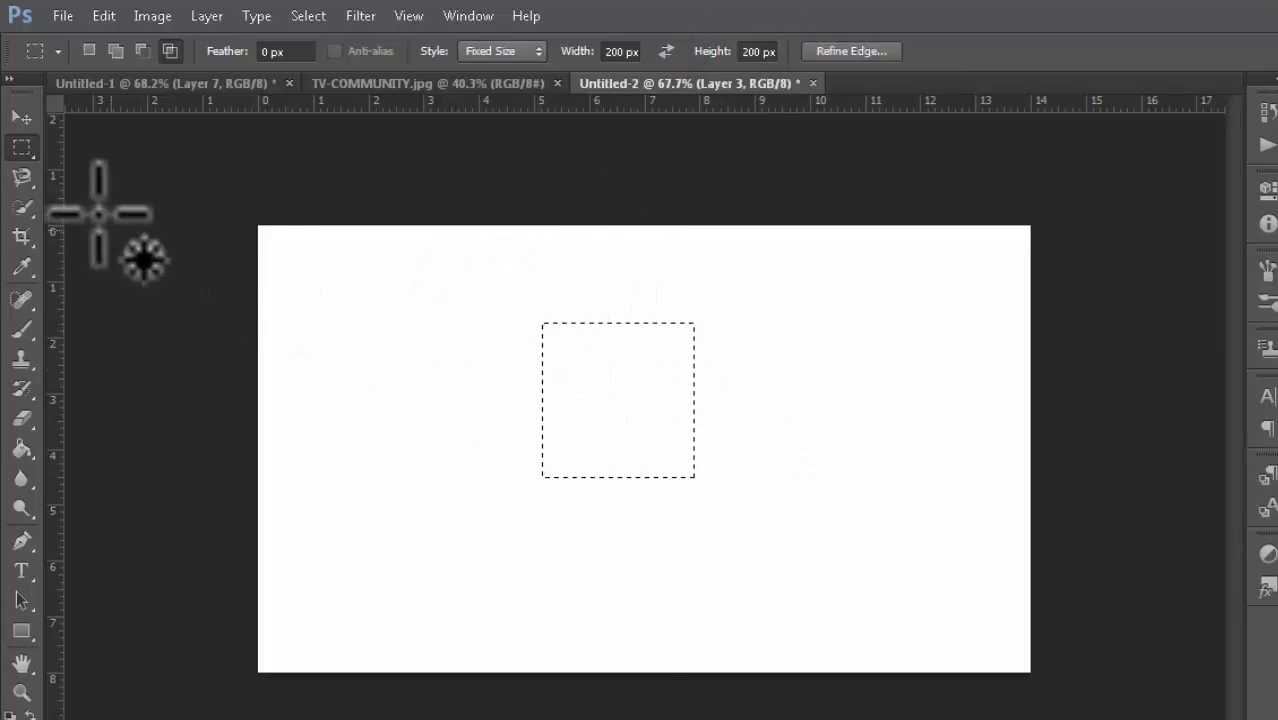
Step: Switch to the Elliptical Marquee Tool, place a 64 px circular selection, and deselect it
{"action": "left_click", "coordinate": [27, 148]}
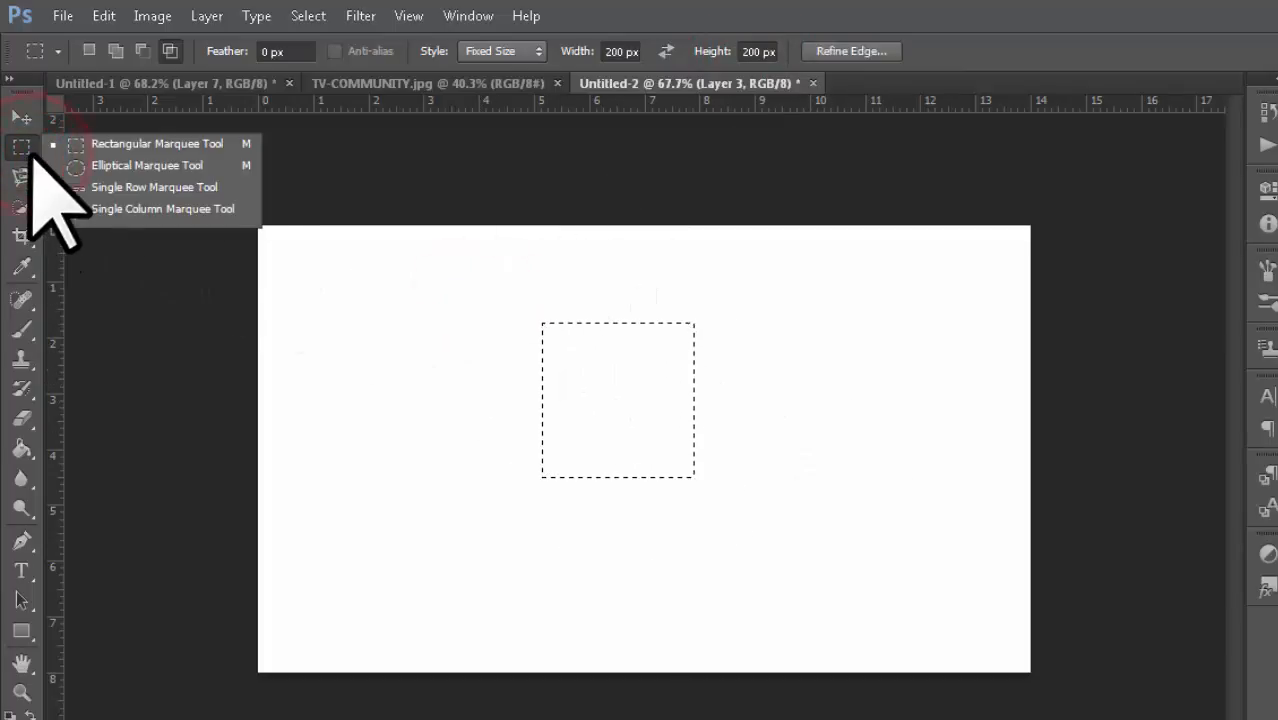
{"action": "left_click", "coordinate": [125, 166]}
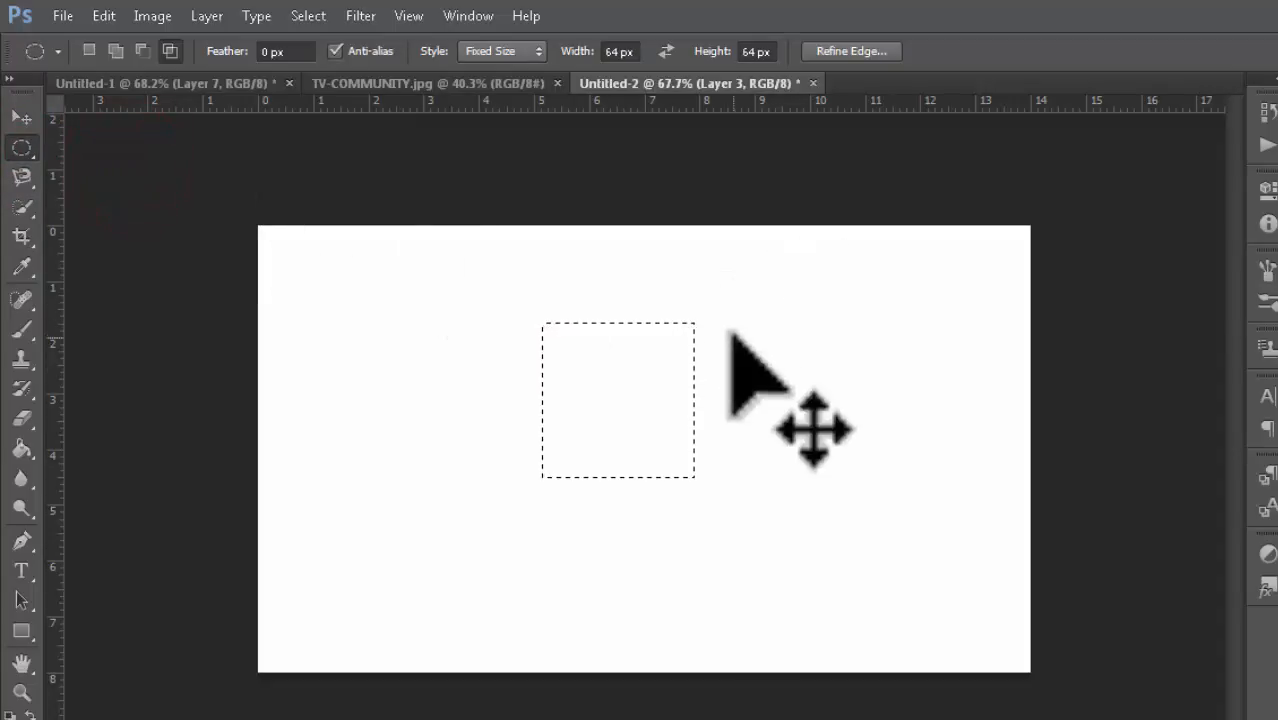
{"action": "left_click", "coordinate": [664, 261]}
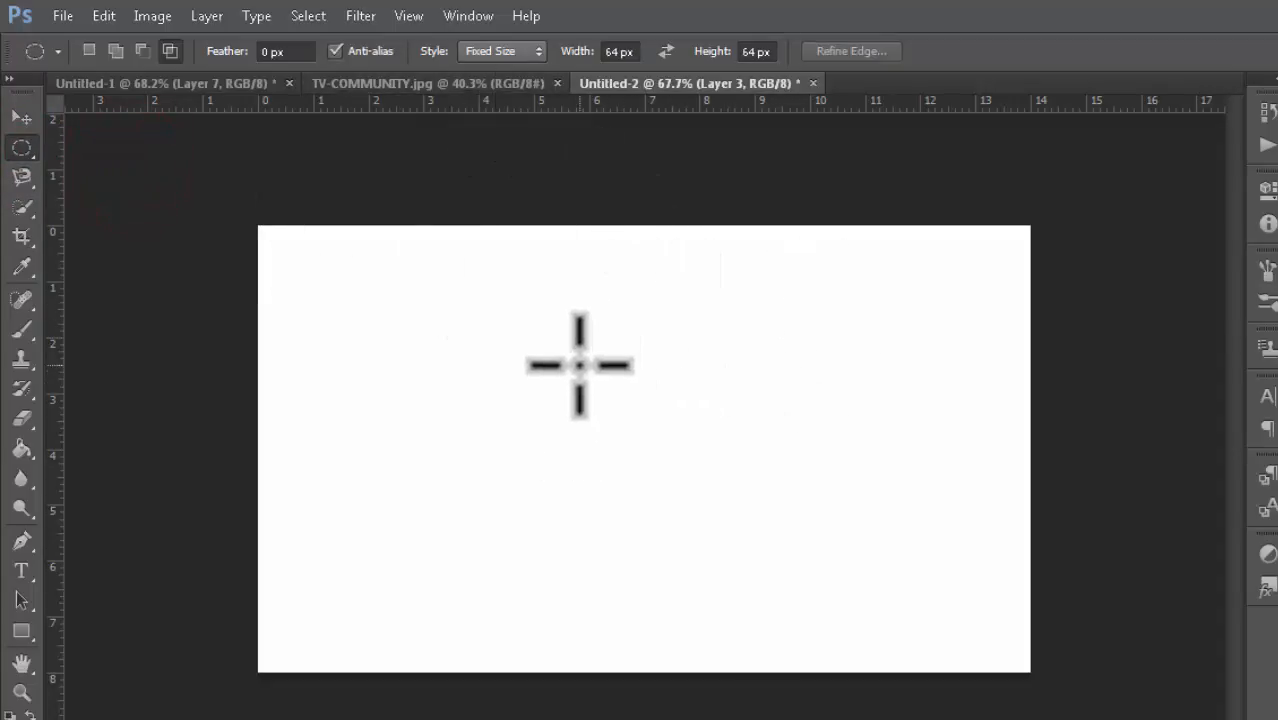
{"action": "mouse_move", "coordinate": [577, 362]}
{"action": "left_mouse_down"}
{"action": "mouse_move", "coordinate": [744, 460]}
{"action": "mouse_move", "coordinate": [587, 358]}
{"action": "left_mouse_up"}
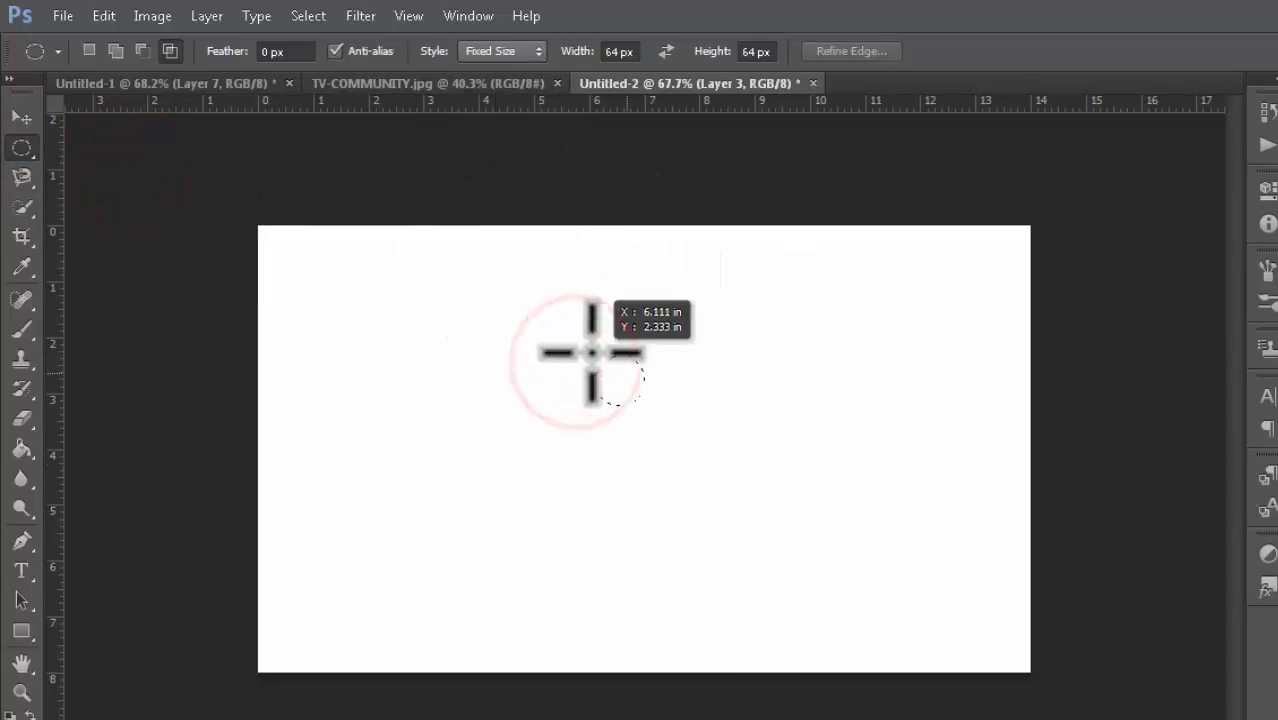
{"action": "key", "text": "ctrl+d"}
Step: Set the ellipse width to 200 px, place a 200 by 64 px elliptical selection, and deselect
{"action": "double_click", "coordinate": [618, 51]}
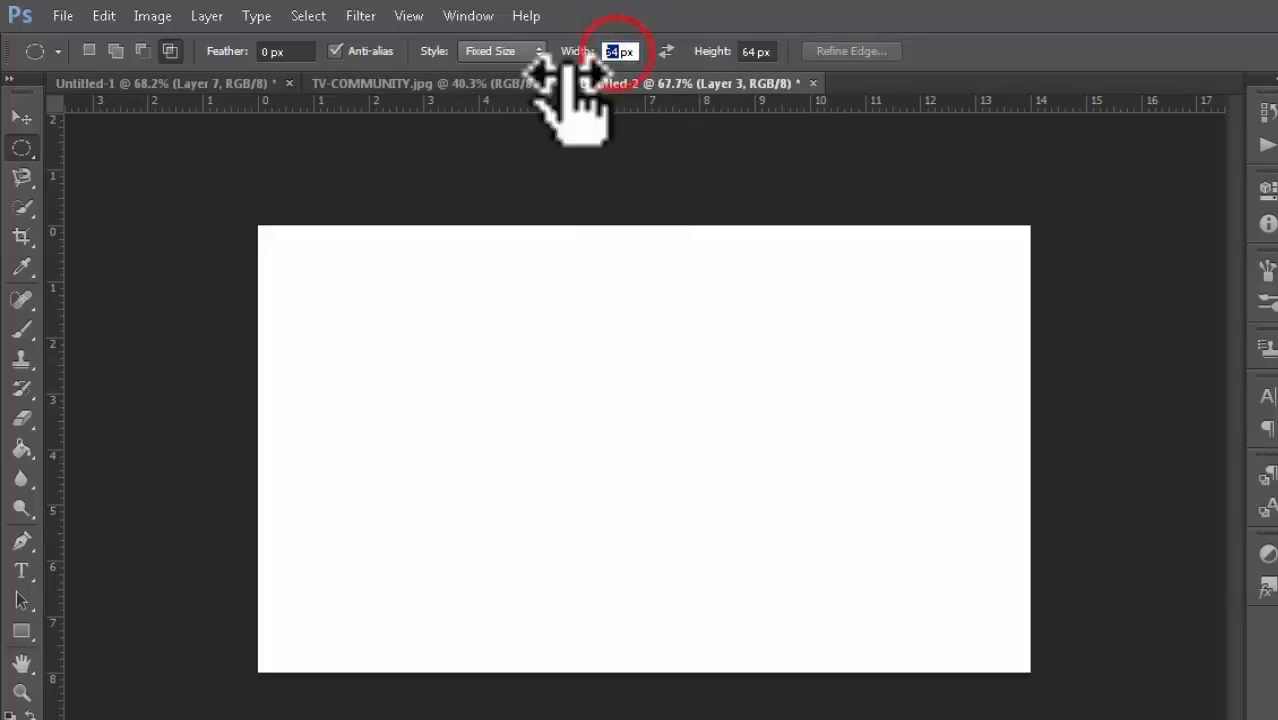
{"action": "type", "text": "200"}
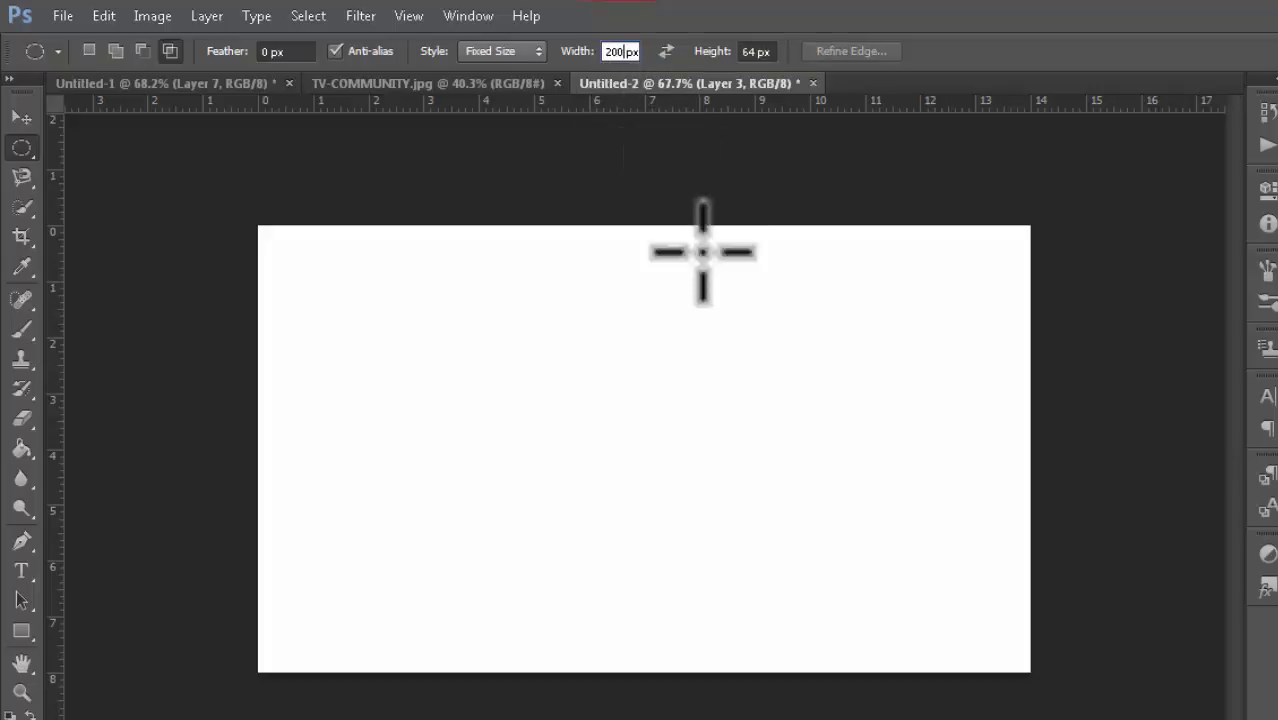
{"action": "left_click_drag", "start_coordinate": [637, 418], "coordinate": [552, 351]}
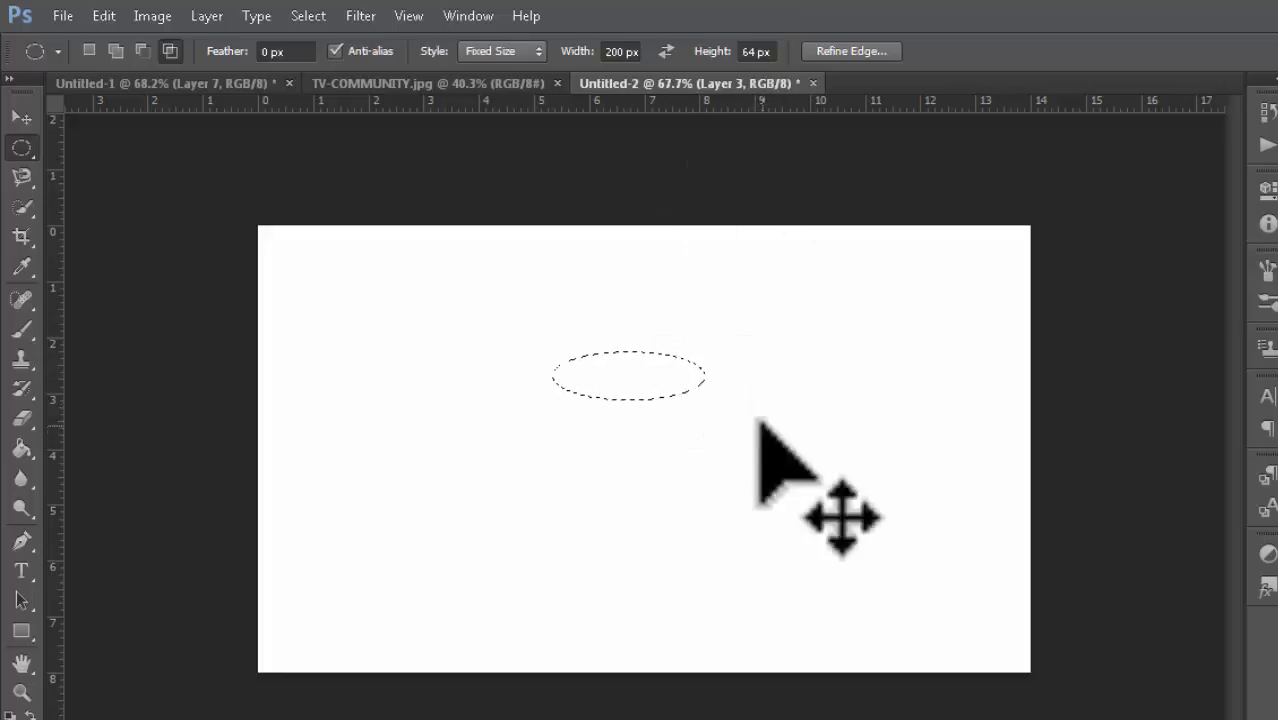
{"action": "key", "text": "ctrl+d"}
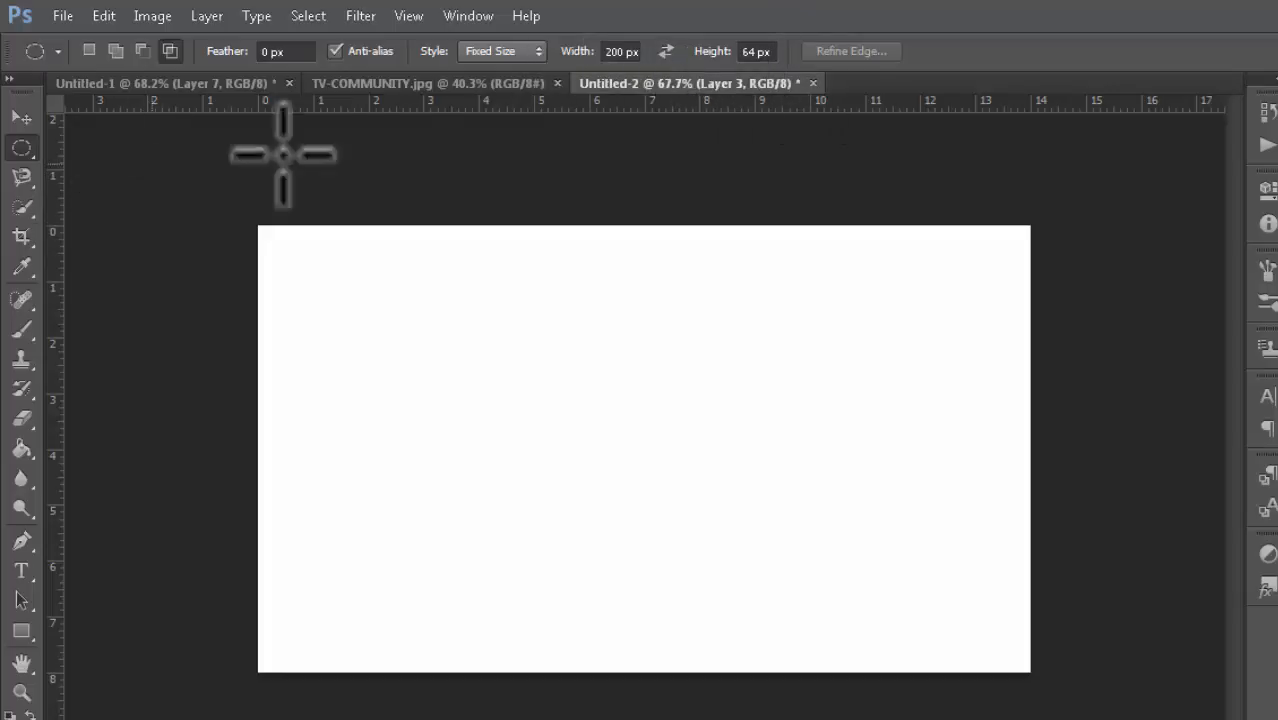
Step: Toggle the Anti-alias option and switch to the Untitled-3 photo document
{"action": "left_click", "coordinate": [333, 50]}
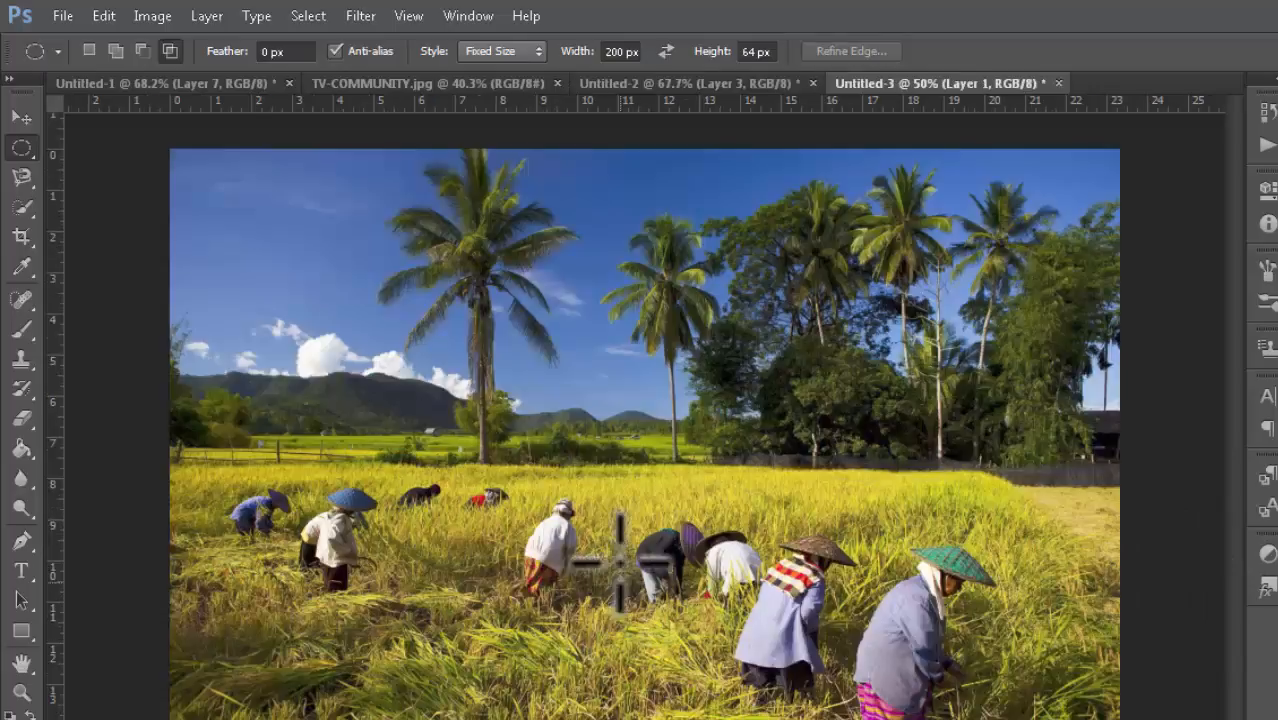
{"action": "scroll", "coordinate": [624, 545], "scroll_direction": "down", "scroll_amount": 2}
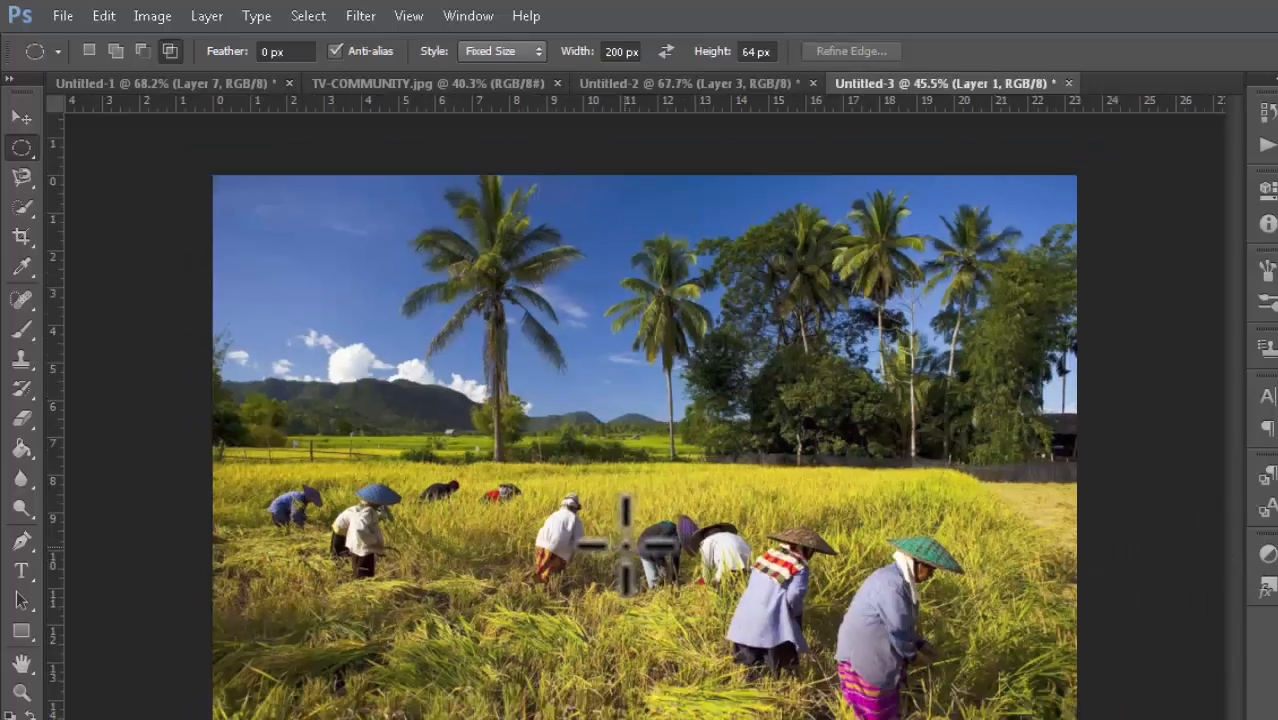
{"action": "scroll", "coordinate": [628, 543], "scroll_direction": "up", "scroll_amount": 3}
{"action": "scroll", "coordinate": [631, 538], "scroll_direction": "down", "scroll_amount": 1}
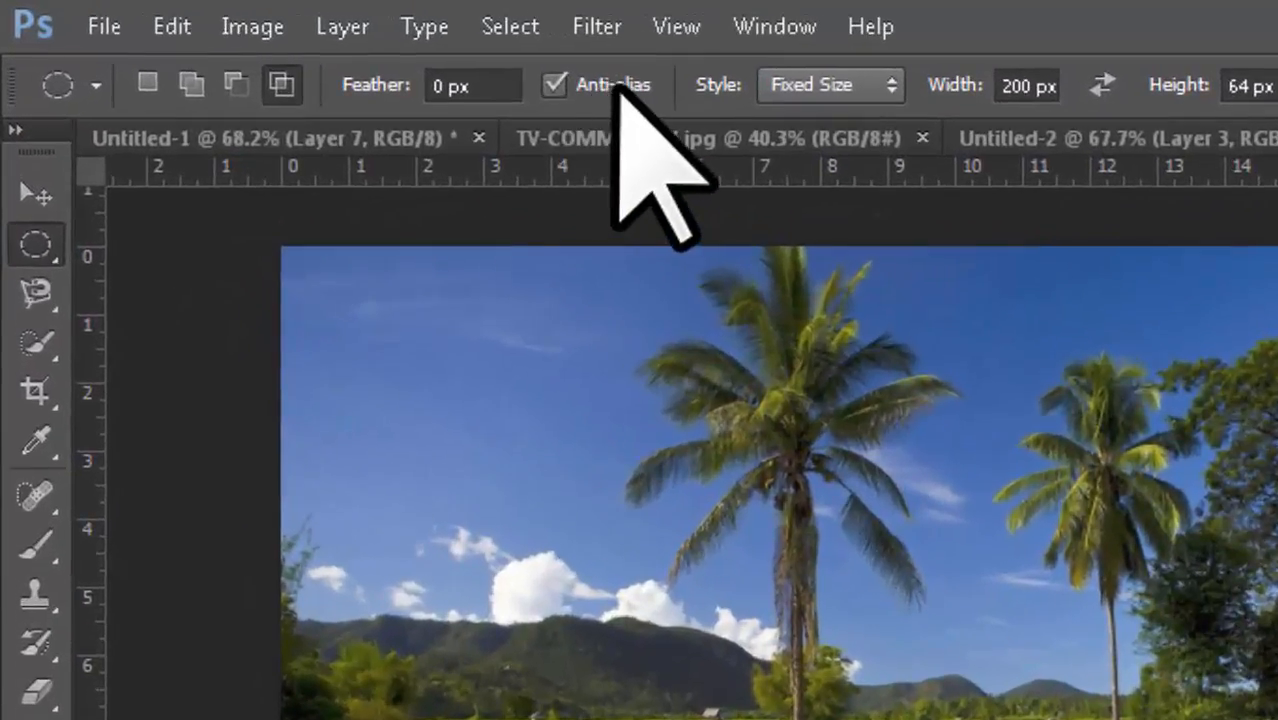
Step: Examine the photo document with the Elliptical Marquee Tool active
{"action": "right_click", "coordinate": [45, 243]}
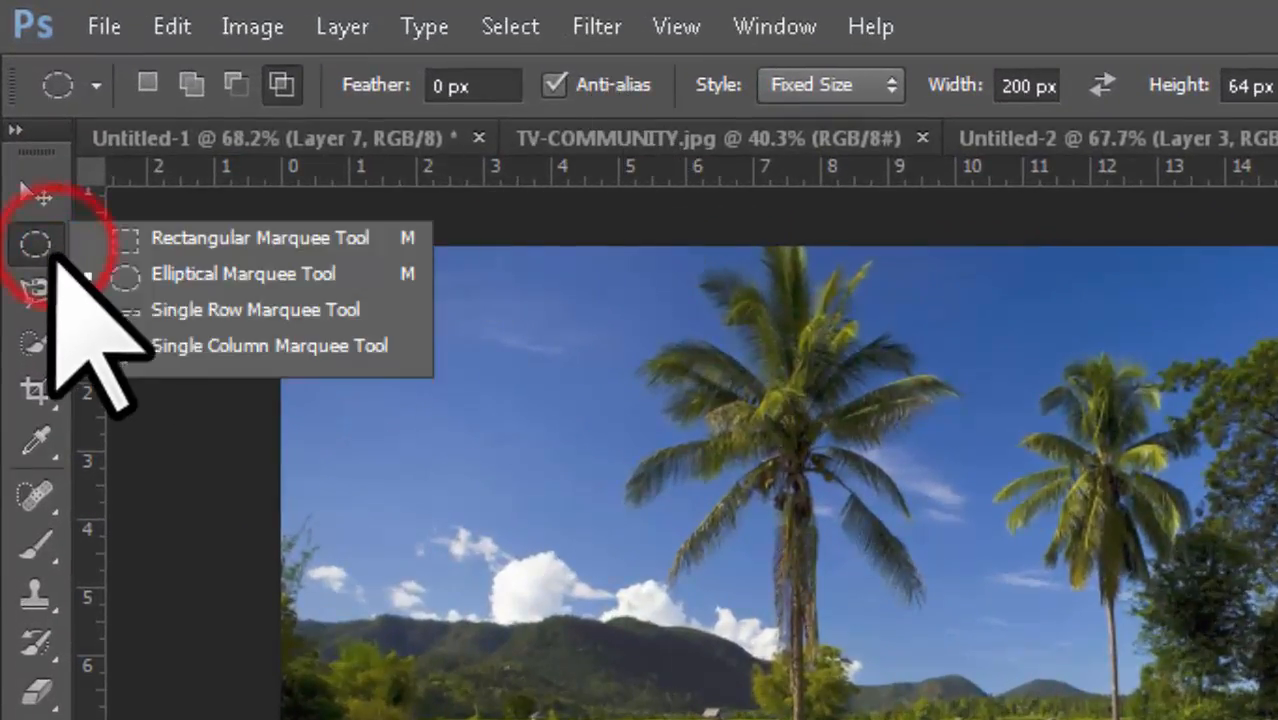
{"action": "left_click", "coordinate": [177, 264]}
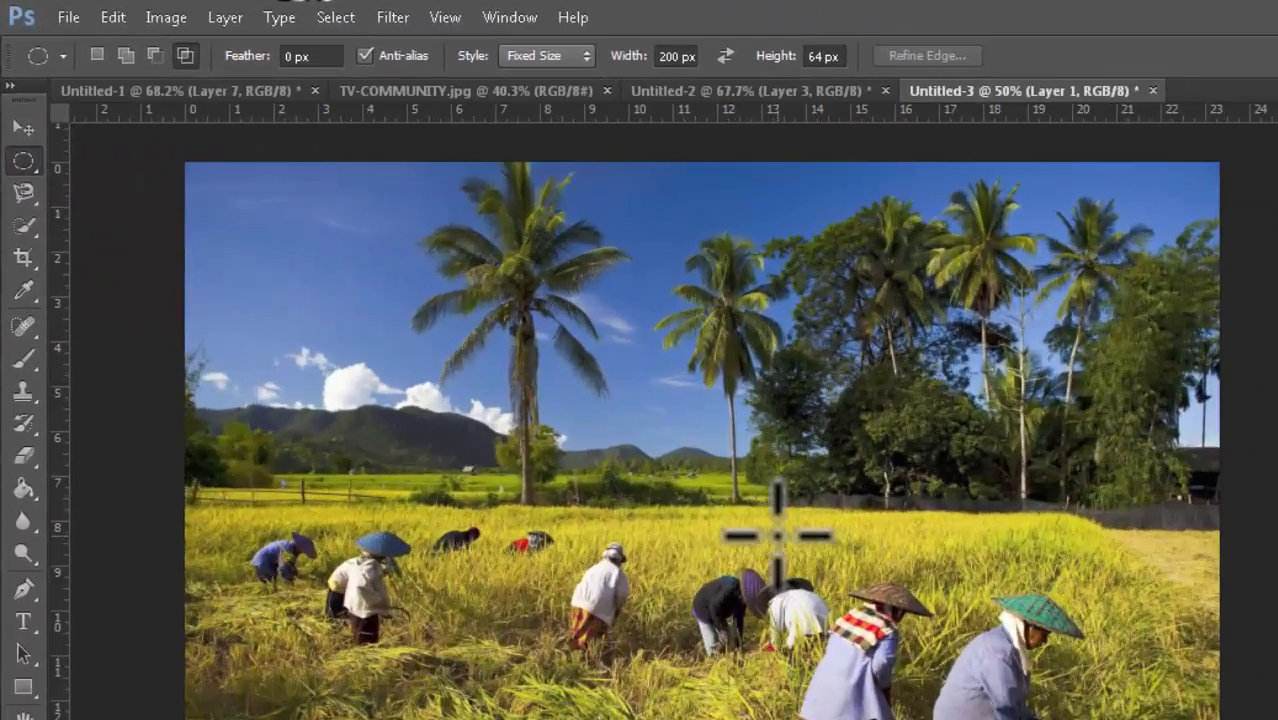
{"action": "scroll", "coordinate": [778, 535], "scroll_direction": "up", "scroll_amount": 2}
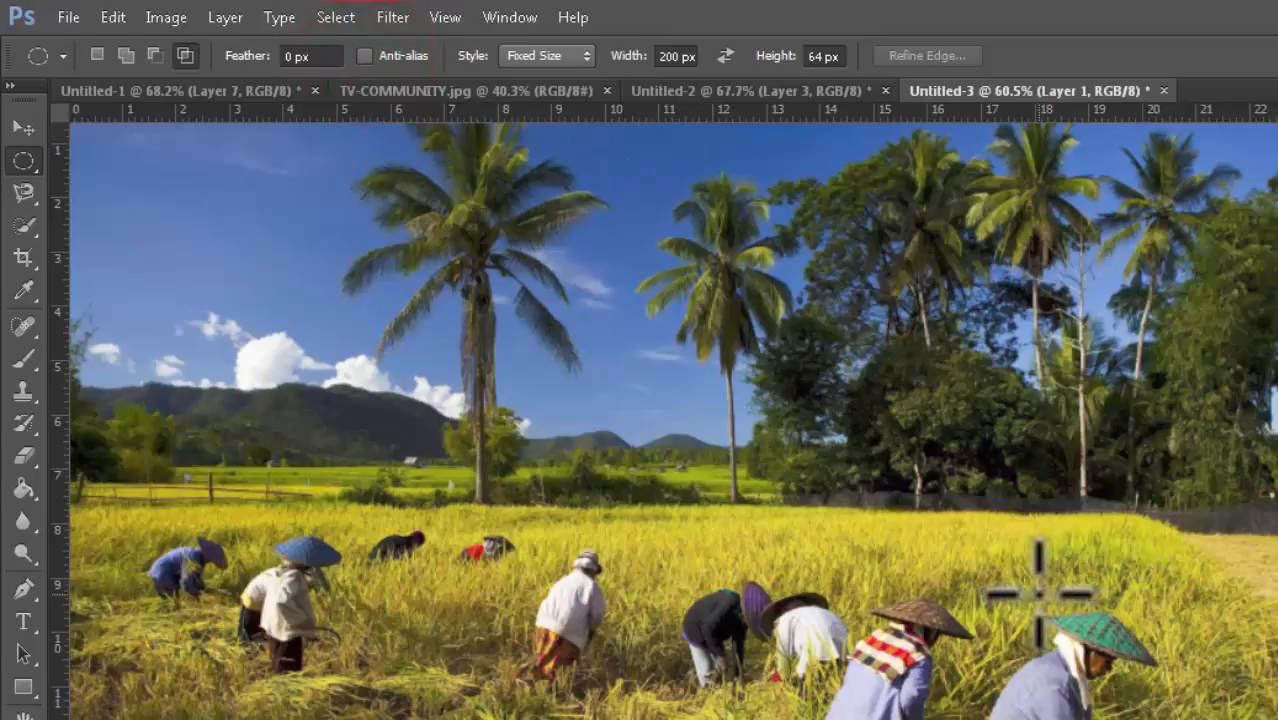
{"action": "scroll", "coordinate": [1040, 595], "scroll_direction": "up", "scroll_amount": 1}
{"action": "scroll", "coordinate": [1035, 592], "scroll_direction": "down", "scroll_amount": 1}
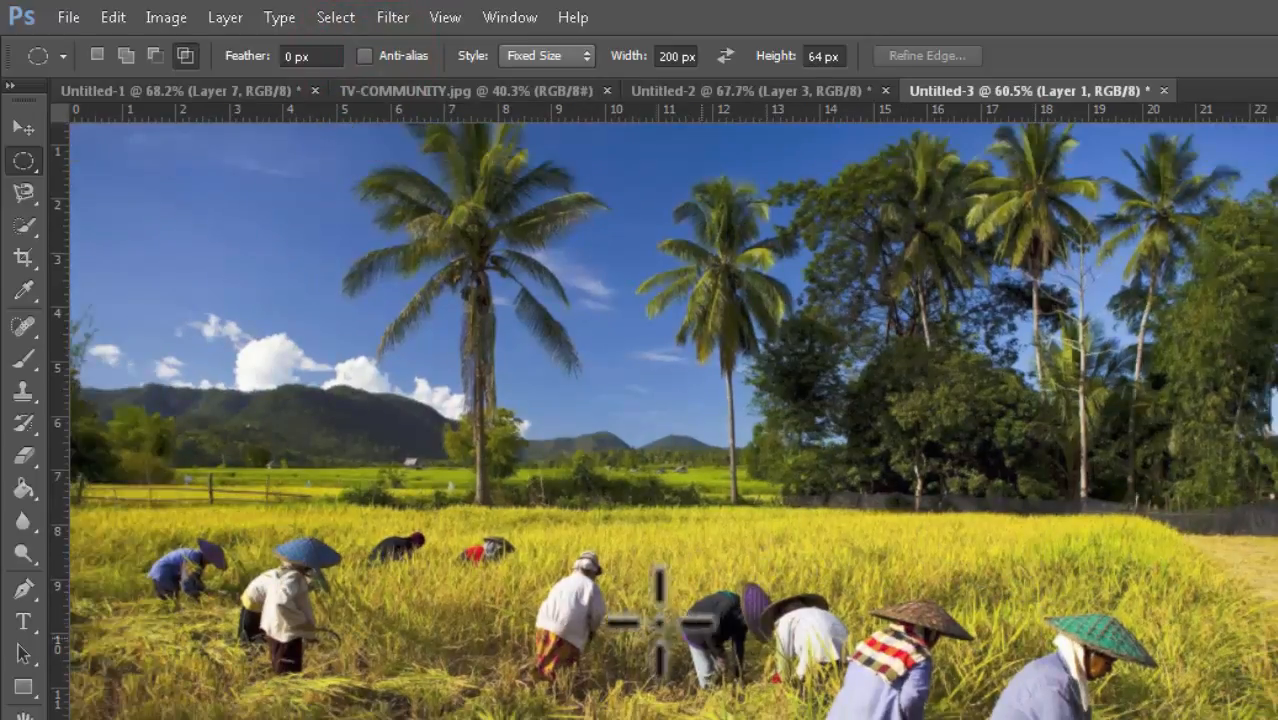
{"action": "scroll", "coordinate": [1013, 643], "scroll_direction": "down", "scroll_amount": 1}
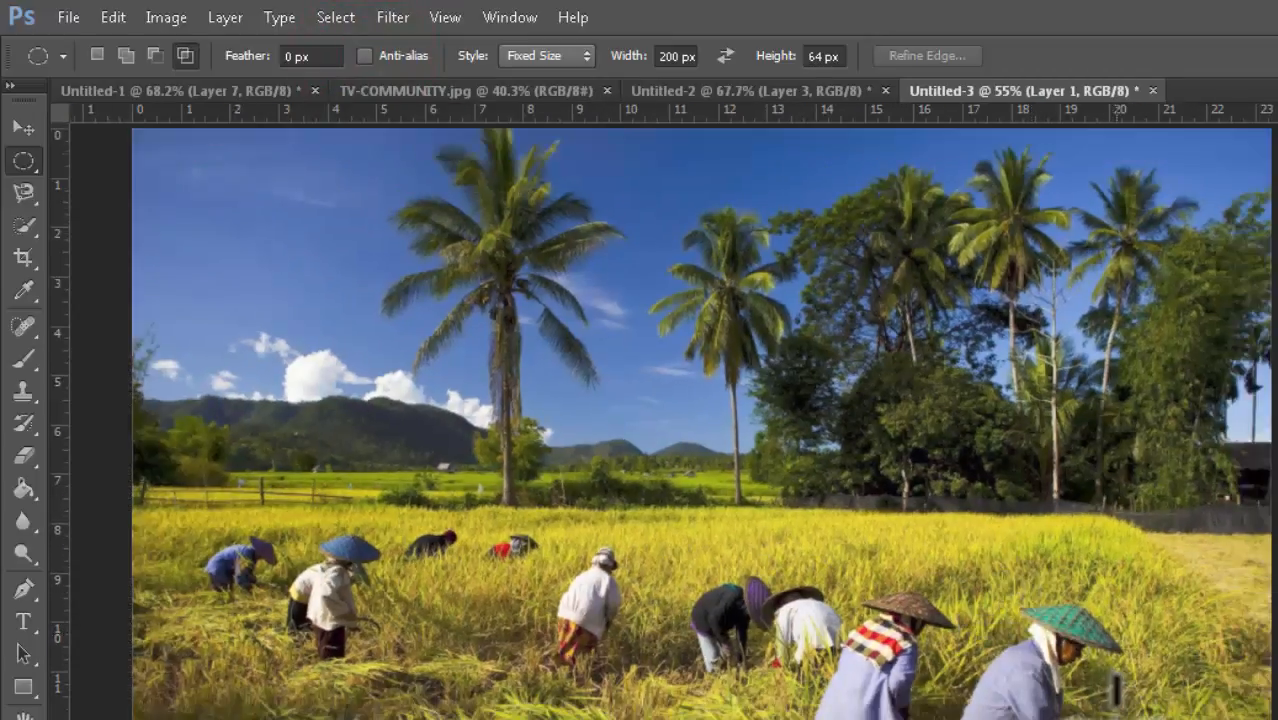
{"action": "scroll", "coordinate": [1114, 688], "scroll_direction": "down", "scroll_amount": 1}
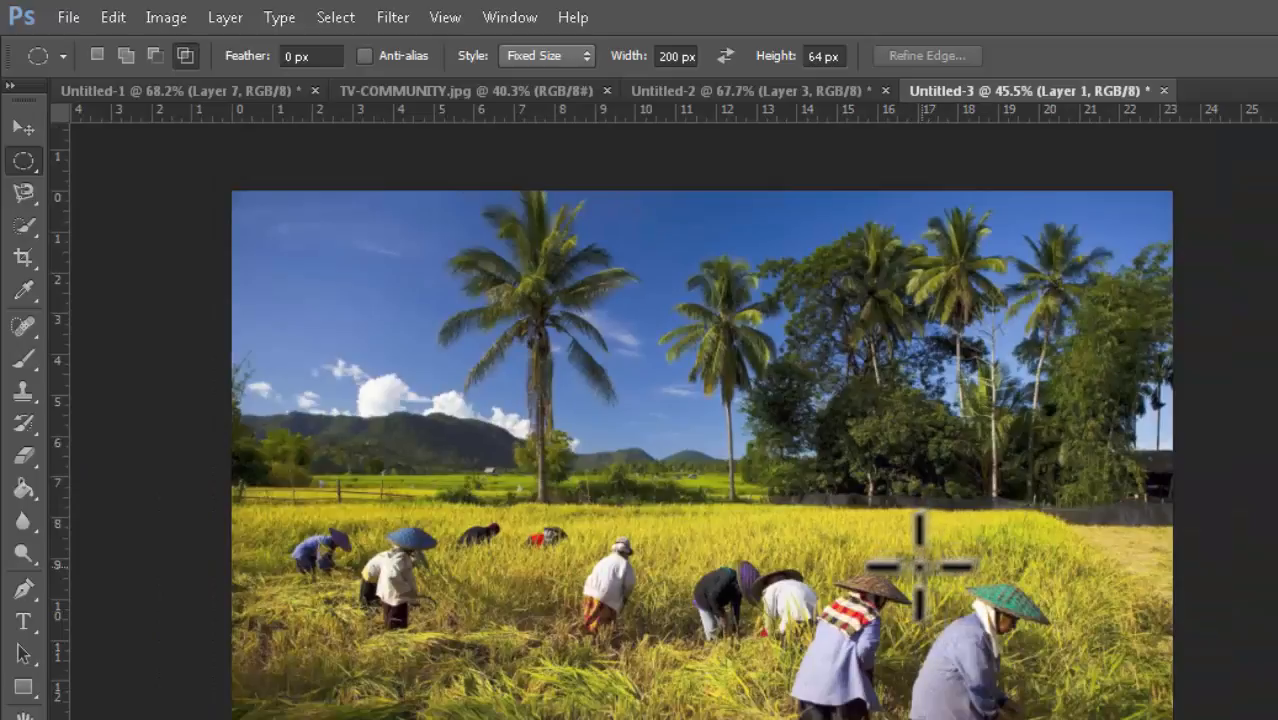
Step: Place a 200 by 64 px elliptical selection on the photo and switch the marquee style back to Normal
{"action": "left_click_drag", "start_coordinate": [900, 547], "coordinate": [966, 646]}
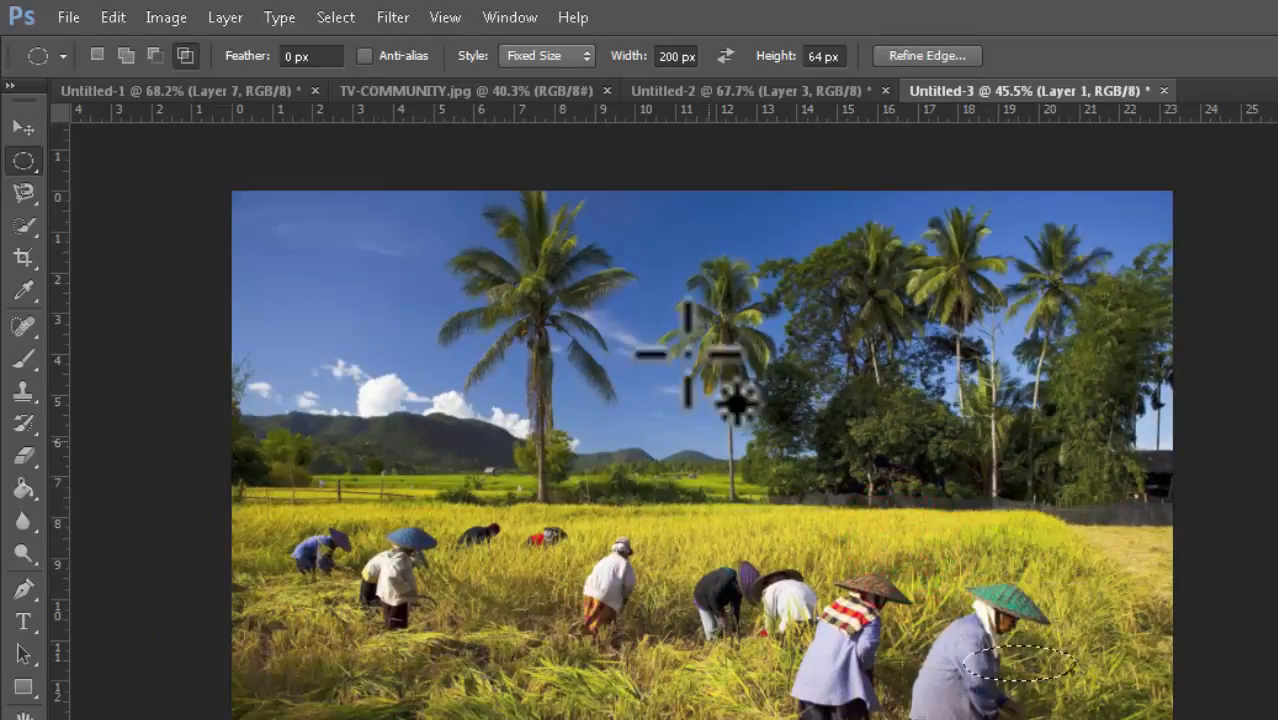
{"action": "left_click", "coordinate": [582, 55]}
{"action": "left_click", "coordinate": [555, 83]}
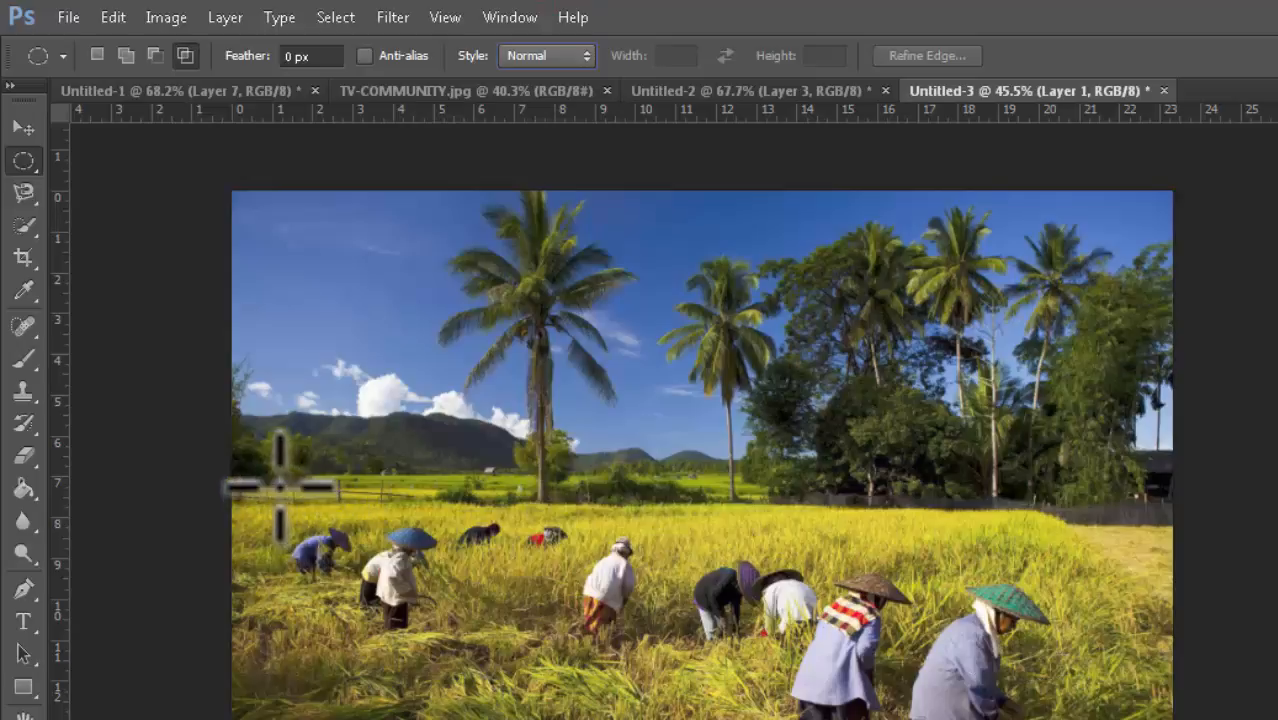
Step: Copy a circular selection of the two workers on the left to a new layer and hide Layer 1
{"action": "left_click_drag", "start_coordinate": [280, 487], "coordinate": [448, 650]}
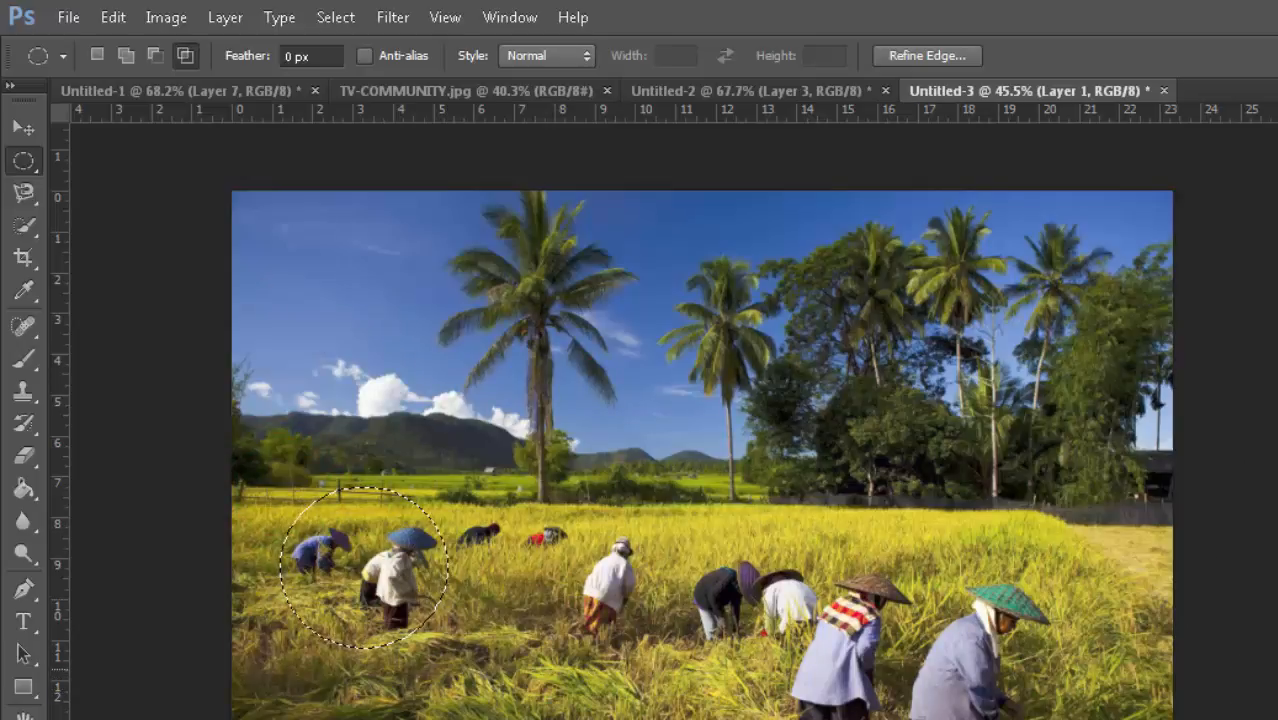
{"action": "key", "text": "ctrl+j"}
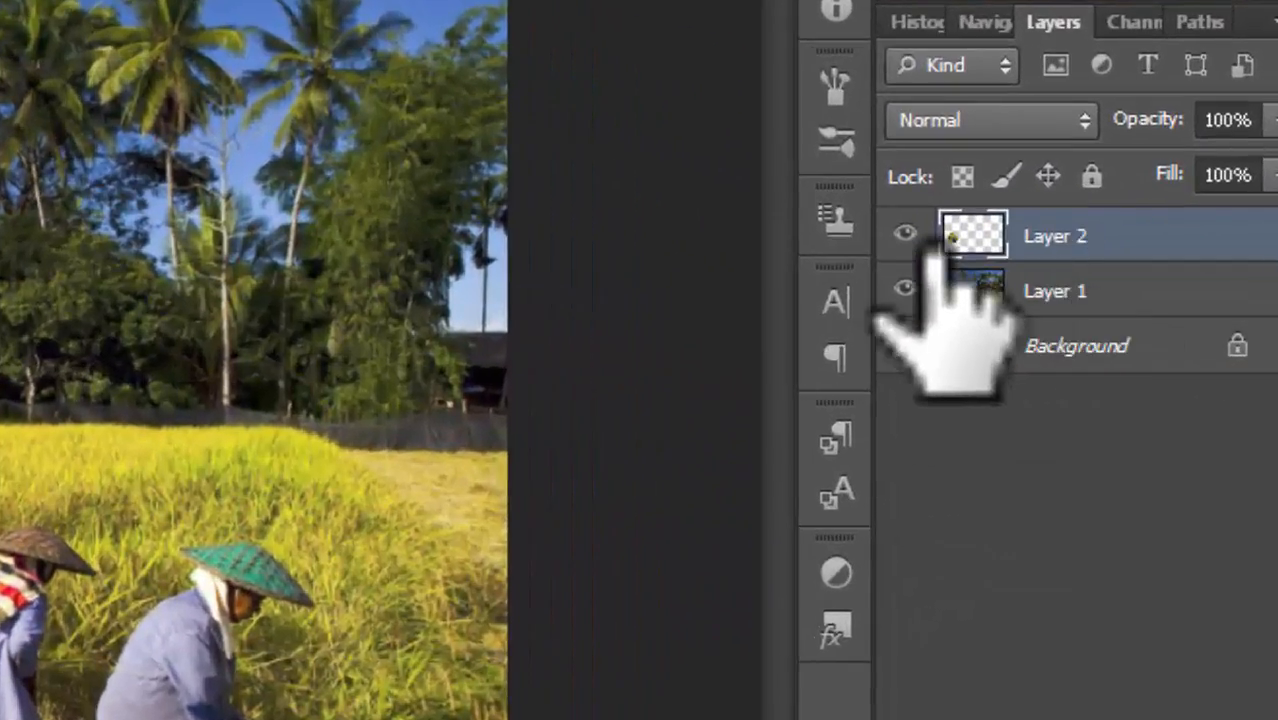
{"action": "left_click", "coordinate": [905, 289]}
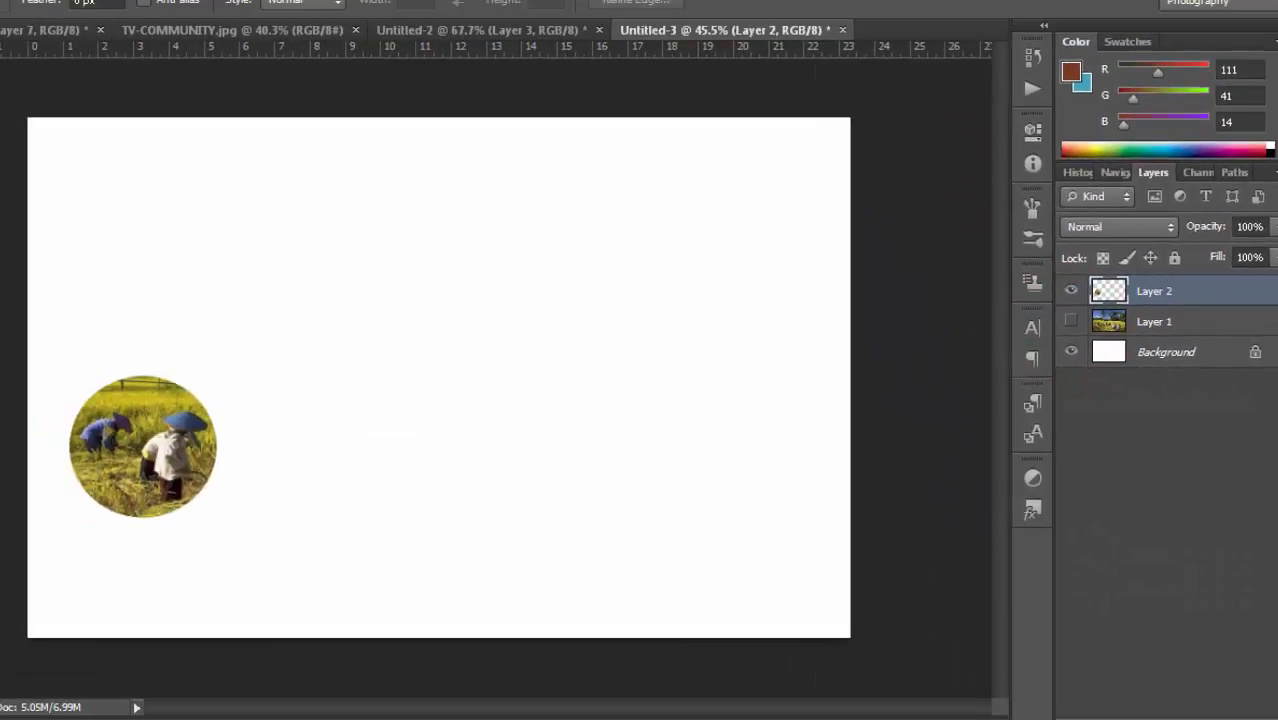
Step: Move the copied circle toward the centre and zoom in to inspect its edge
{"action": "left_click_drag", "start_coordinate": [130, 430], "coordinate": [428, 348]}
{"action": "scroll", "coordinate": [707, 500], "scroll_direction": "up", "scroll_amount": 6}
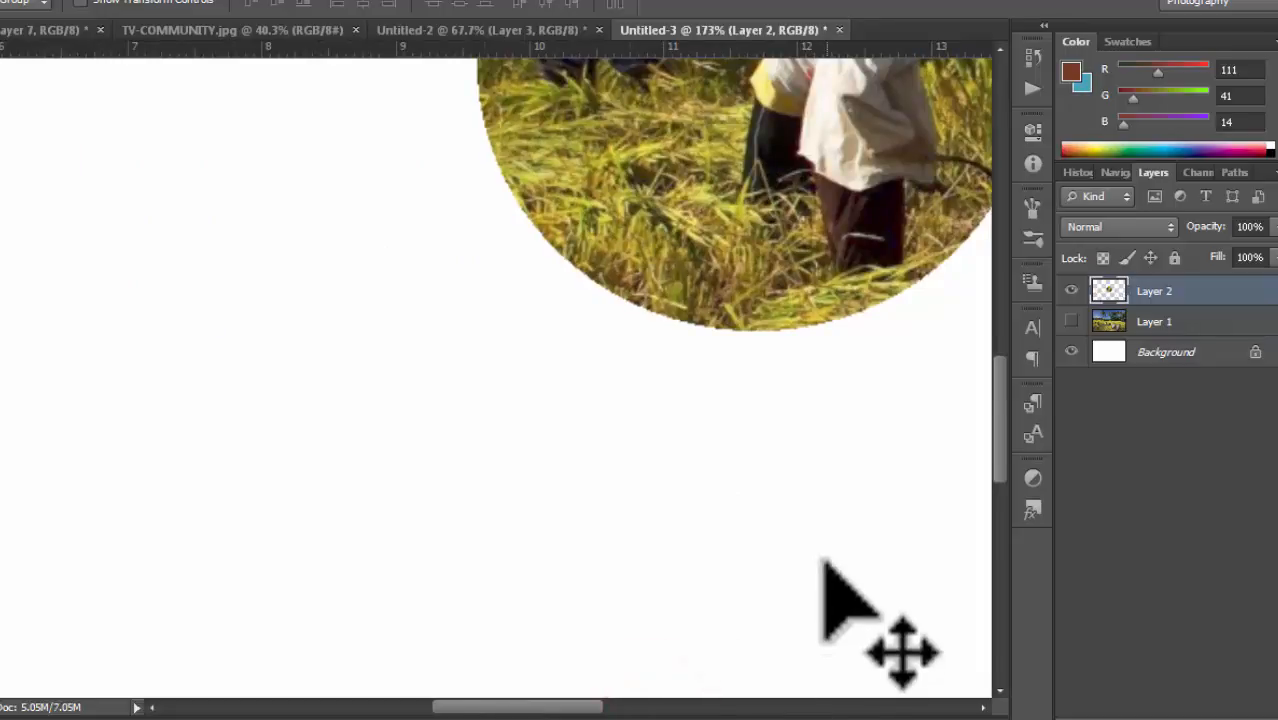
{"action": "scroll", "coordinate": [822, 556], "scroll_direction": "up", "scroll_amount": 3}
{"action": "left_click_drag", "start_coordinate": [998, 467], "coordinate": [998, 388]}
{"action": "left_click_drag", "start_coordinate": [766, 532], "coordinate": [643, 403]}
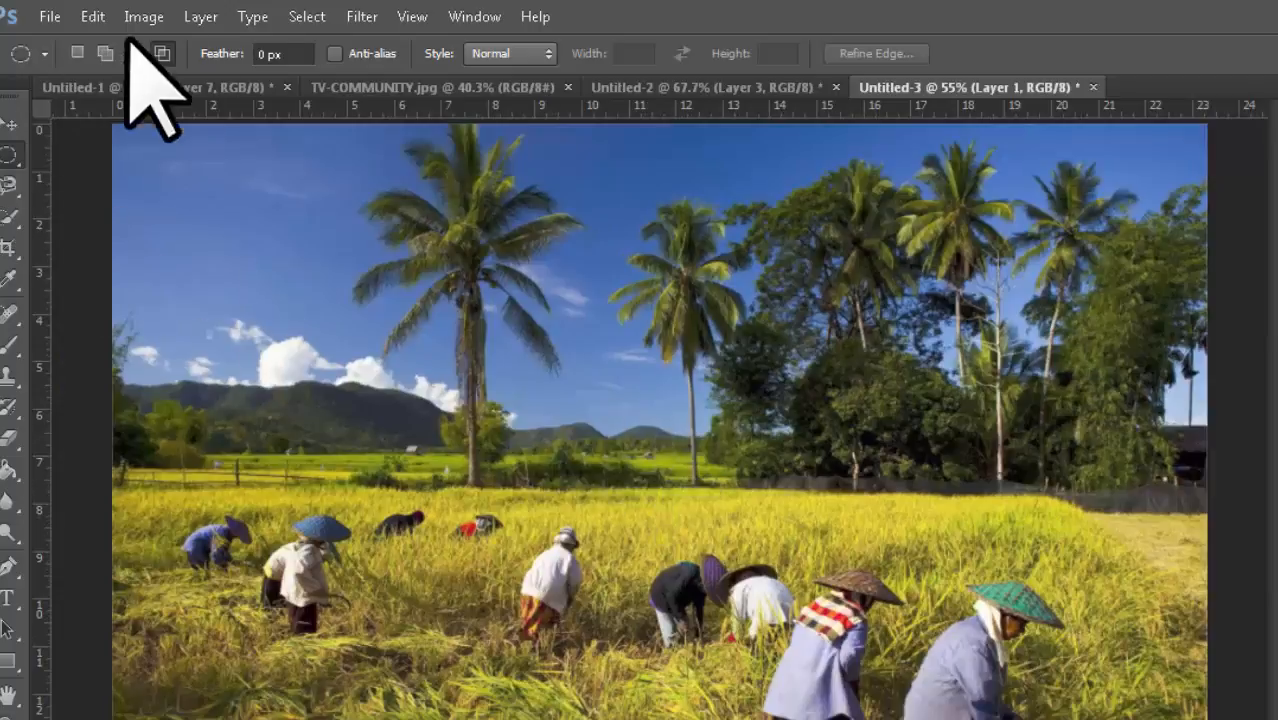
Step: Enable Anti-alias, select the same two workers with a circle, and copy them to a new layer
{"action": "left_click", "coordinate": [334, 53]}
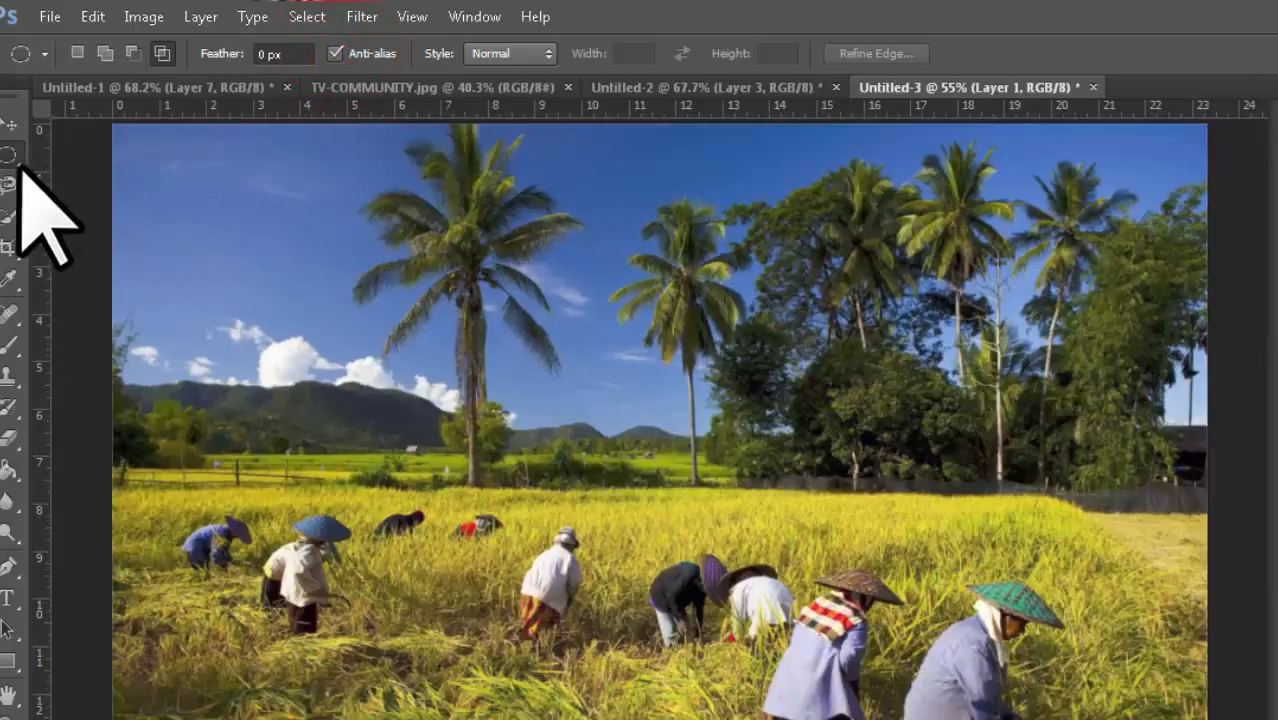
{"action": "left_click_drag", "start_coordinate": [156, 468], "coordinate": [377, 659]}
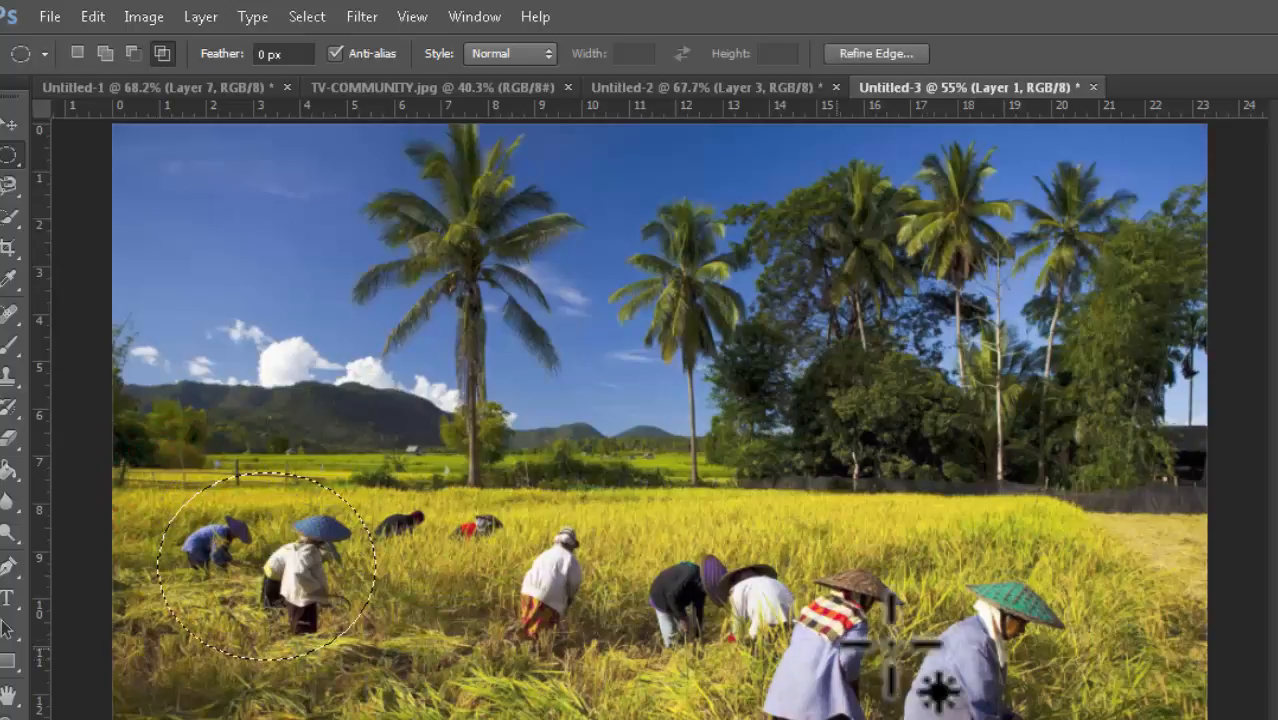
{"action": "key", "text": "ctrl+j"}
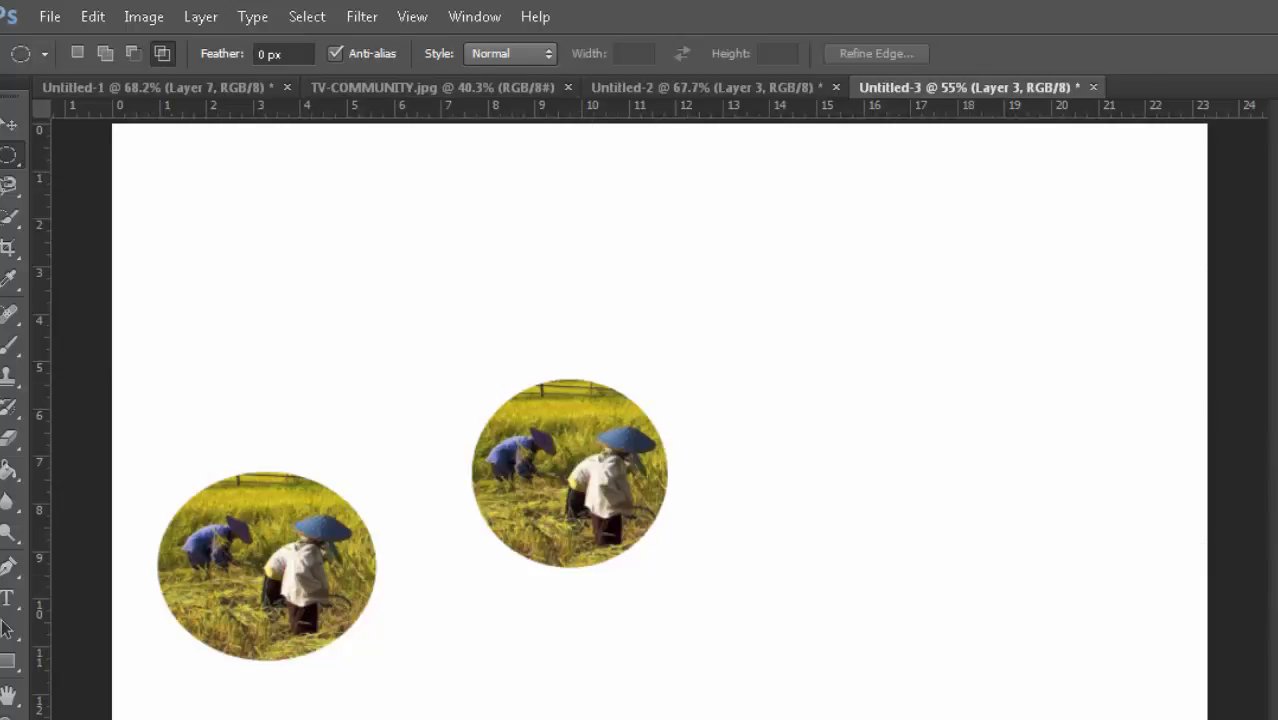
Step: Move the anti-aliased circle up beside the first circle so they overlap
{"action": "left_click", "coordinate": [10, 124]}
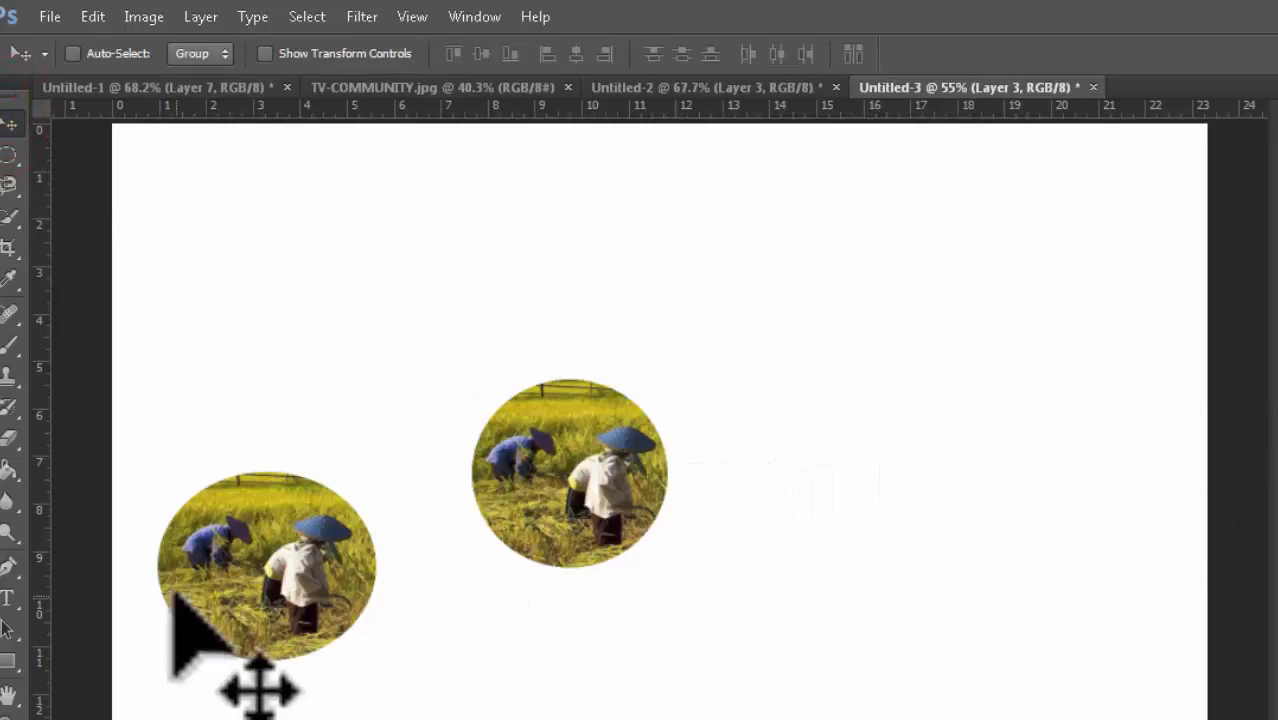
{"action": "left_click_drag", "start_coordinate": [249, 600], "coordinate": [530, 402]}
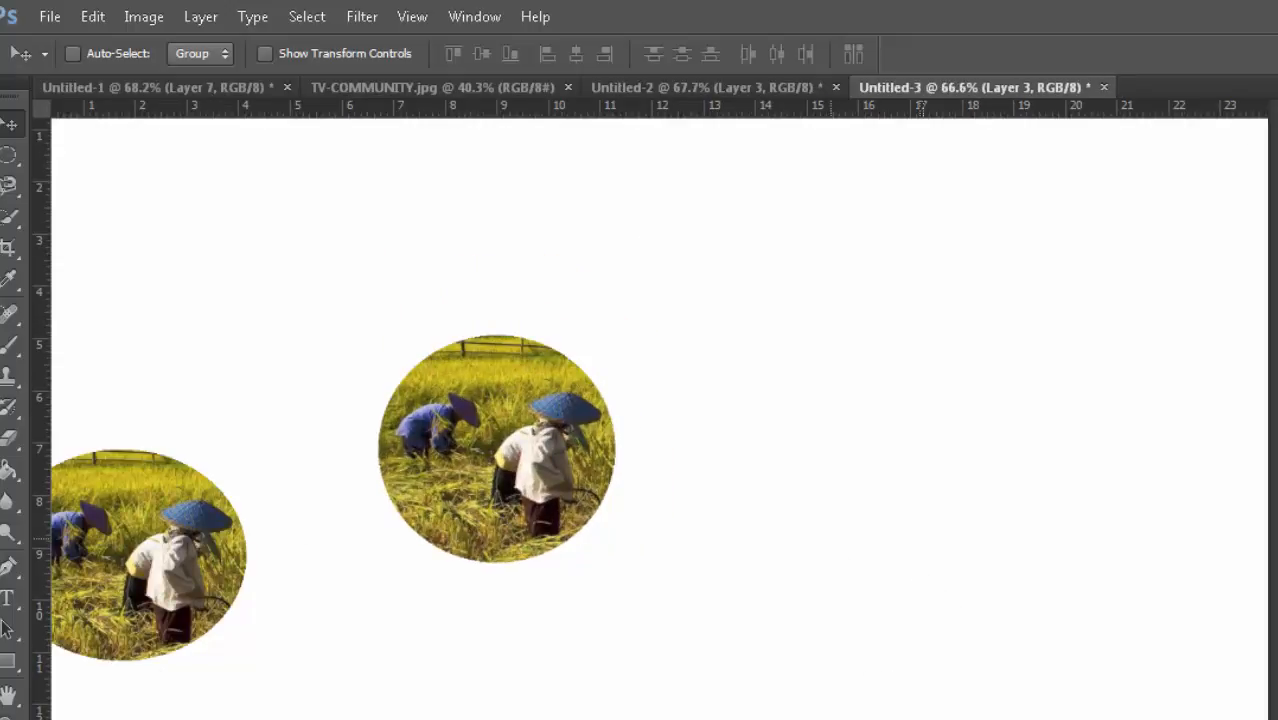
Step: Zoom in and scroll to compare the edges of the two copied circles
{"action": "scroll", "coordinate": [921, 560], "scroll_direction": "up", "scroll_amount": 7}
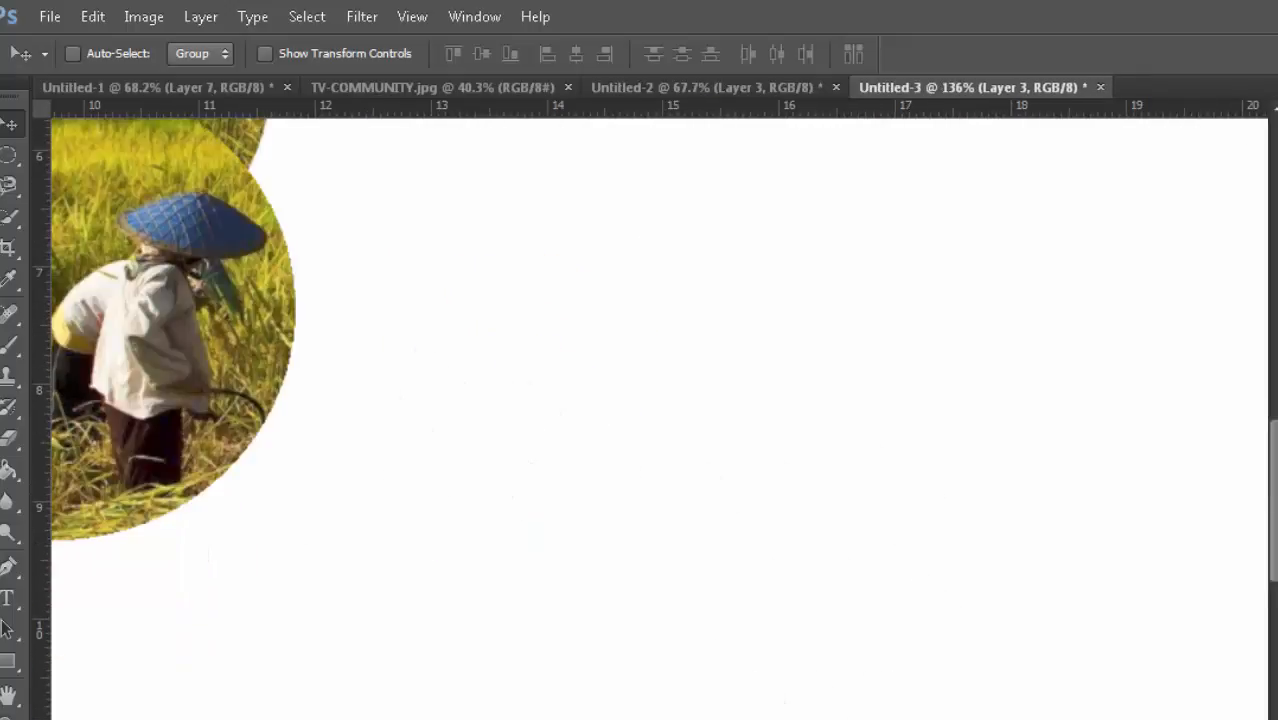
{"action": "scroll", "coordinate": [714, 420], "scroll_direction": "left", "scroll_amount": 5}
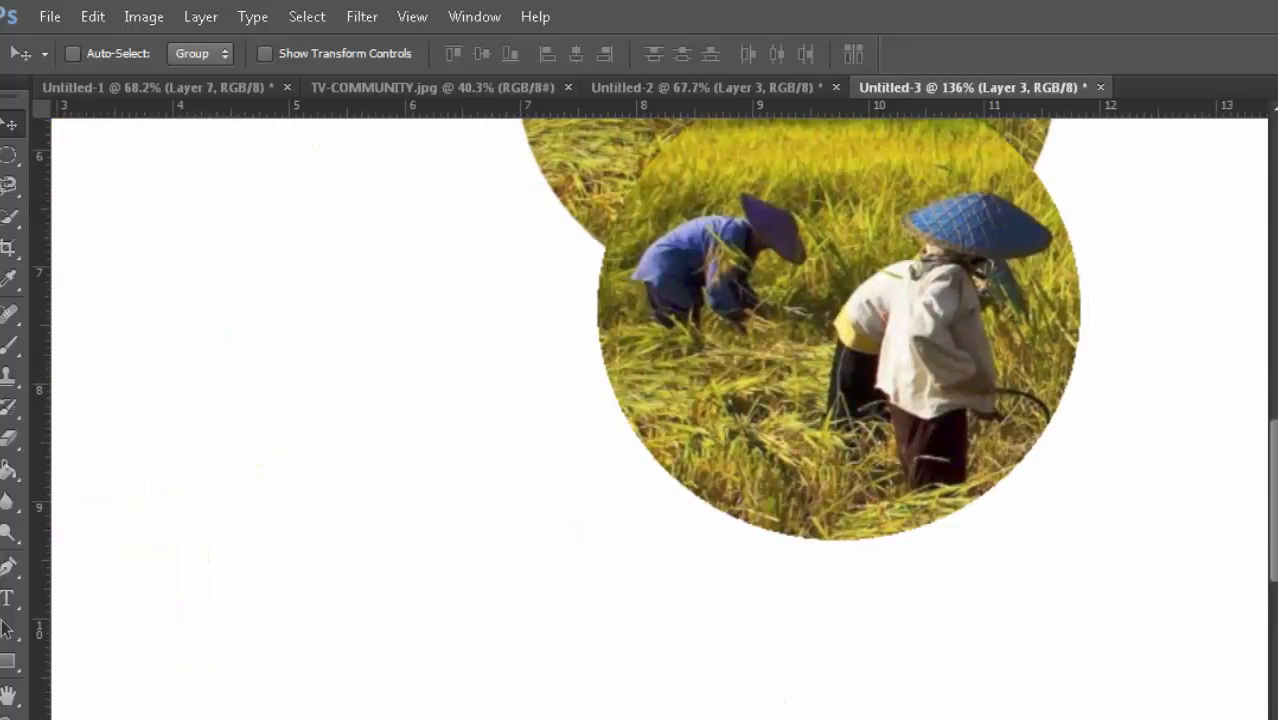
{"action": "scroll", "coordinate": [1268, 580], "scroll_direction": "up", "scroll_amount": 3}
{"action": "scroll", "coordinate": [1110, 610], "scroll_direction": "up", "scroll_amount": 6}
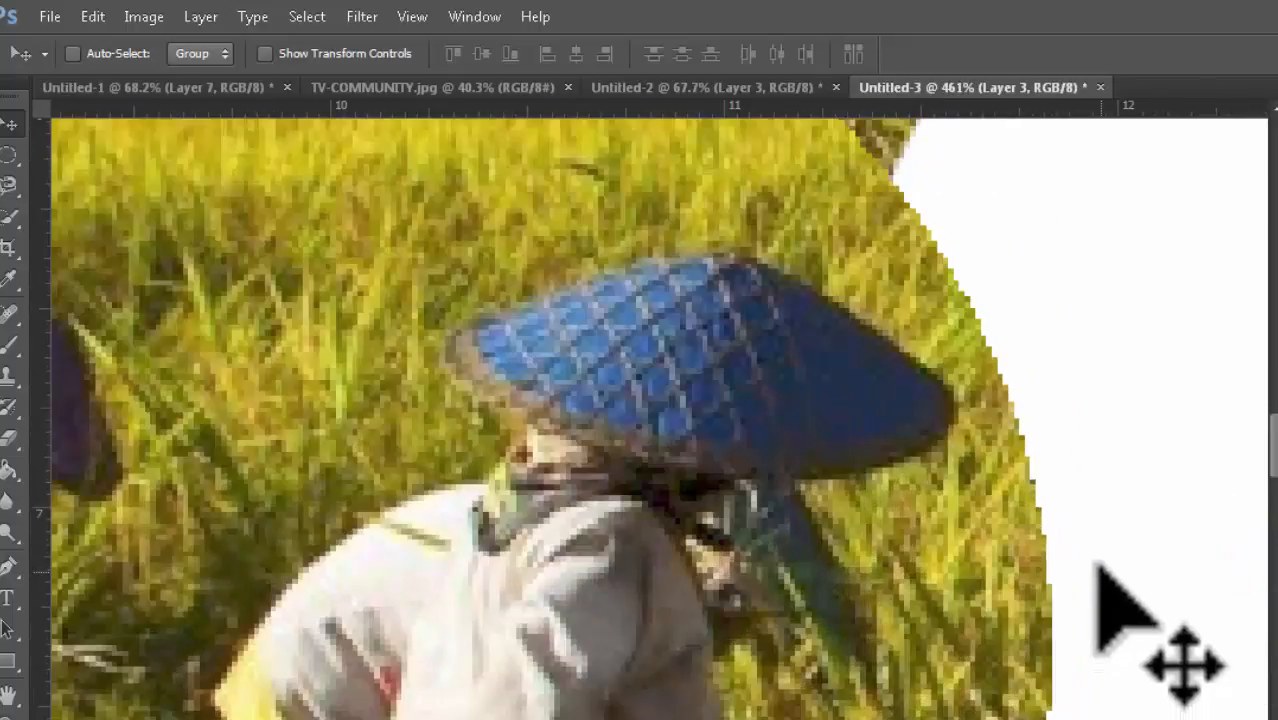
{"action": "left_click_drag", "start_coordinate": [1273, 465], "coordinate": [1273, 405]}
{"action": "scroll", "coordinate": [1099, 492], "scroll_direction": "up", "scroll_amount": 3}
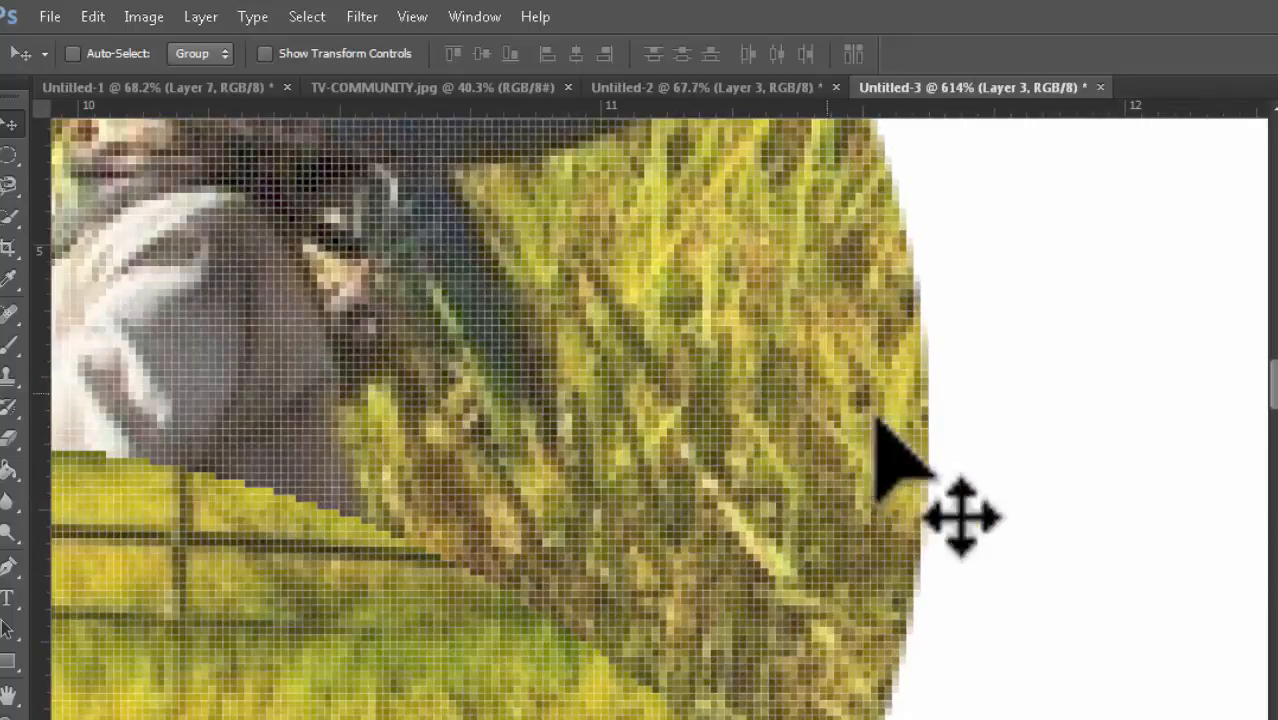
{"action": "left_click_drag", "start_coordinate": [1272, 385], "coordinate": [1270, 470]}
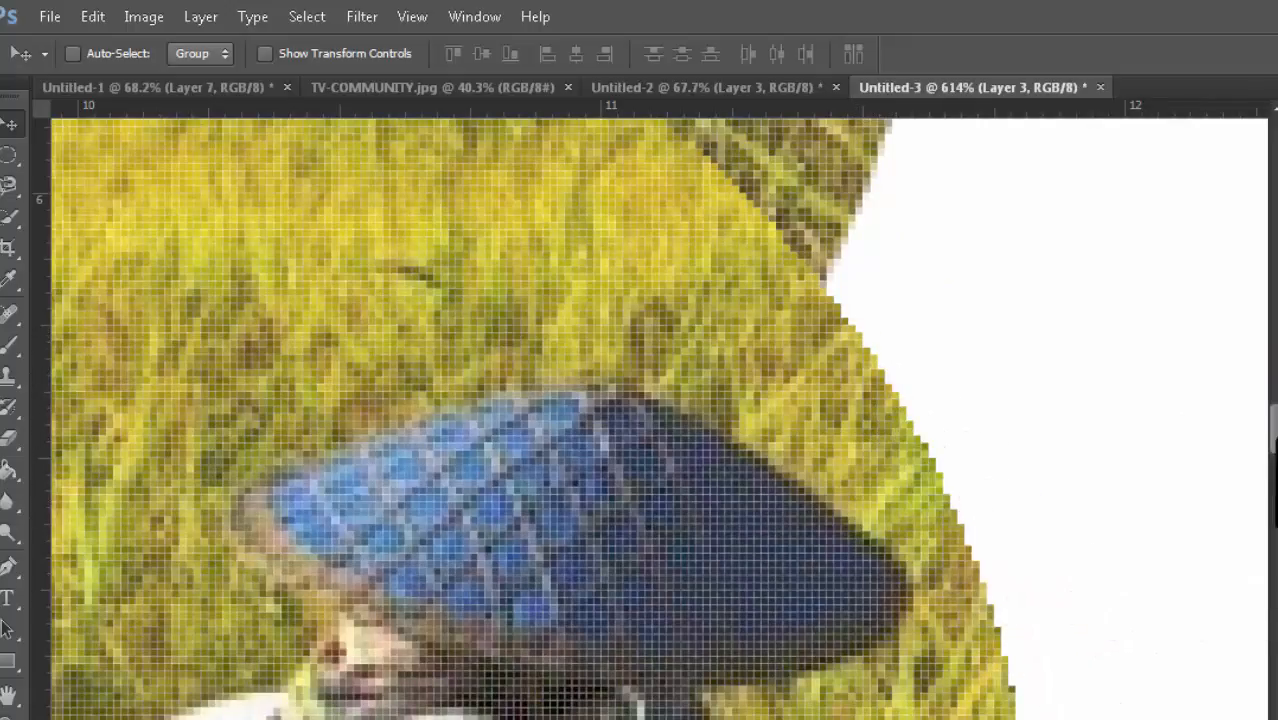
{"action": "left_click_drag", "start_coordinate": [1274, 438], "coordinate": [1273, 399]}
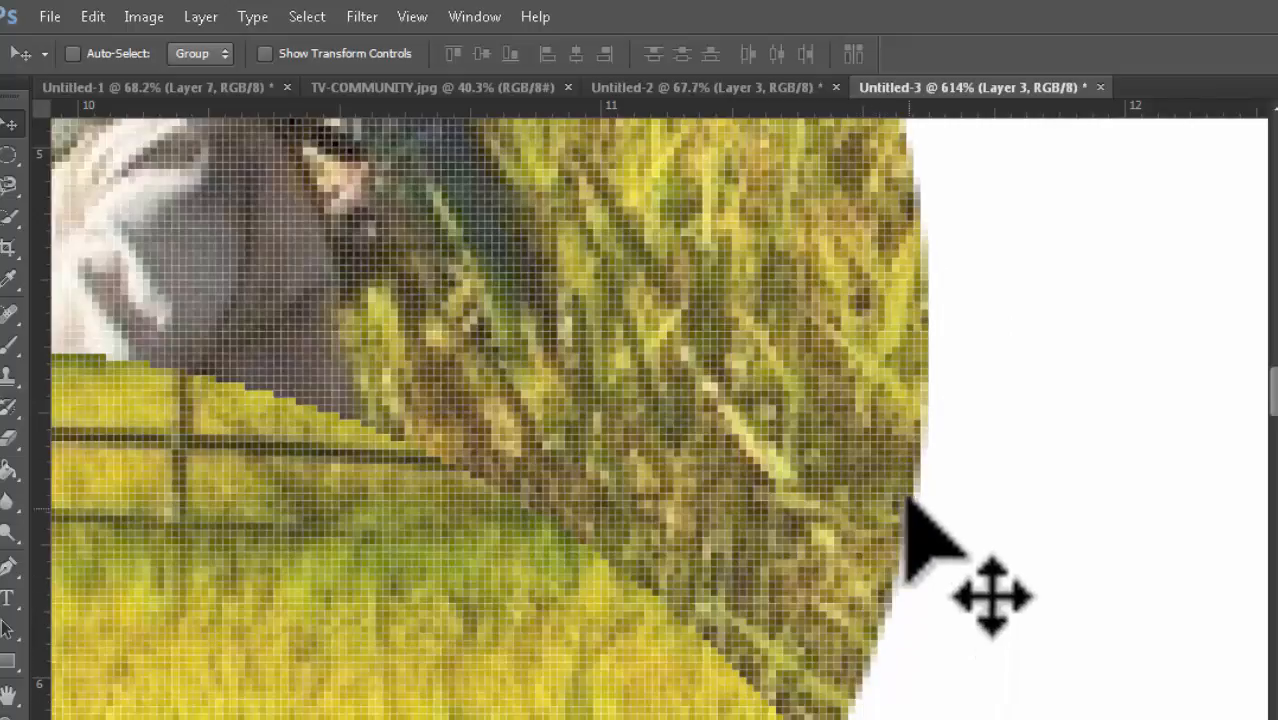
{"action": "left_click_drag", "start_coordinate": [1275, 385], "coordinate": [1275, 427]}
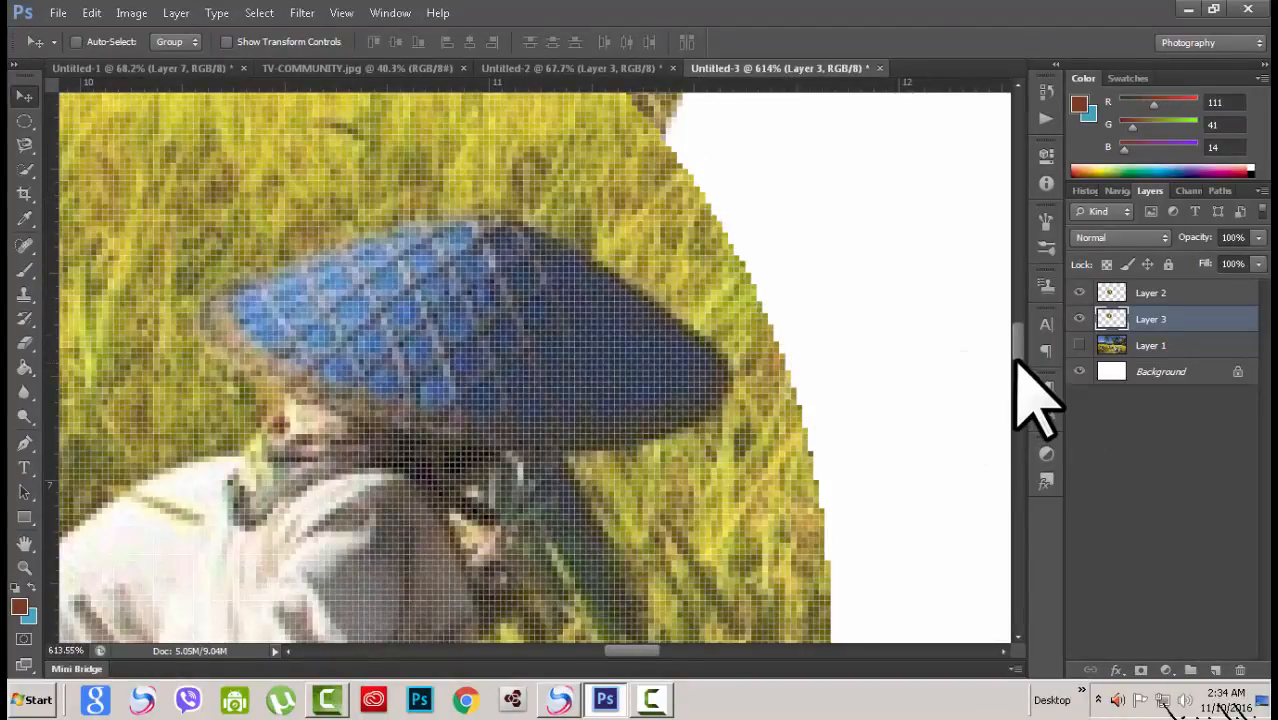
{"action": "left_click_drag", "start_coordinate": [1016, 351], "coordinate": [1010, 285]}
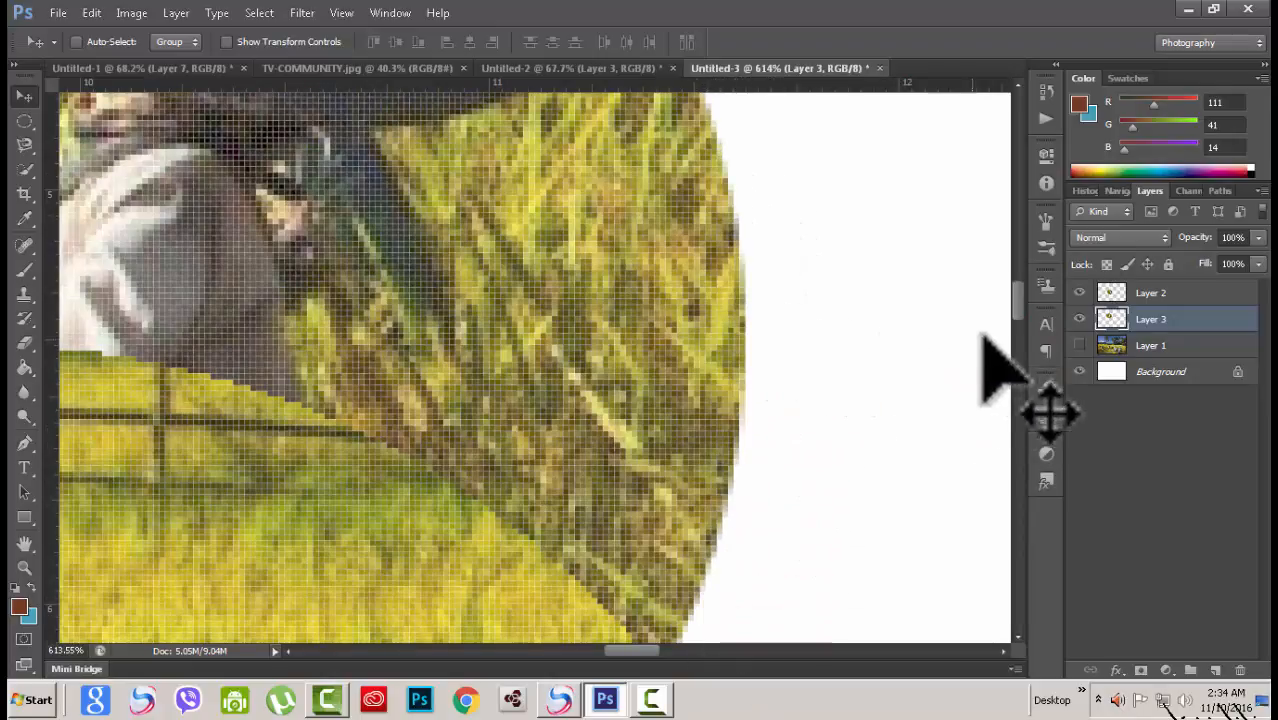
{"action": "left_click_drag", "start_coordinate": [1017, 308], "coordinate": [1008, 350]}
{"action": "scroll", "coordinate": [693, 362], "scroll_direction": "down", "scroll_amount": 8}
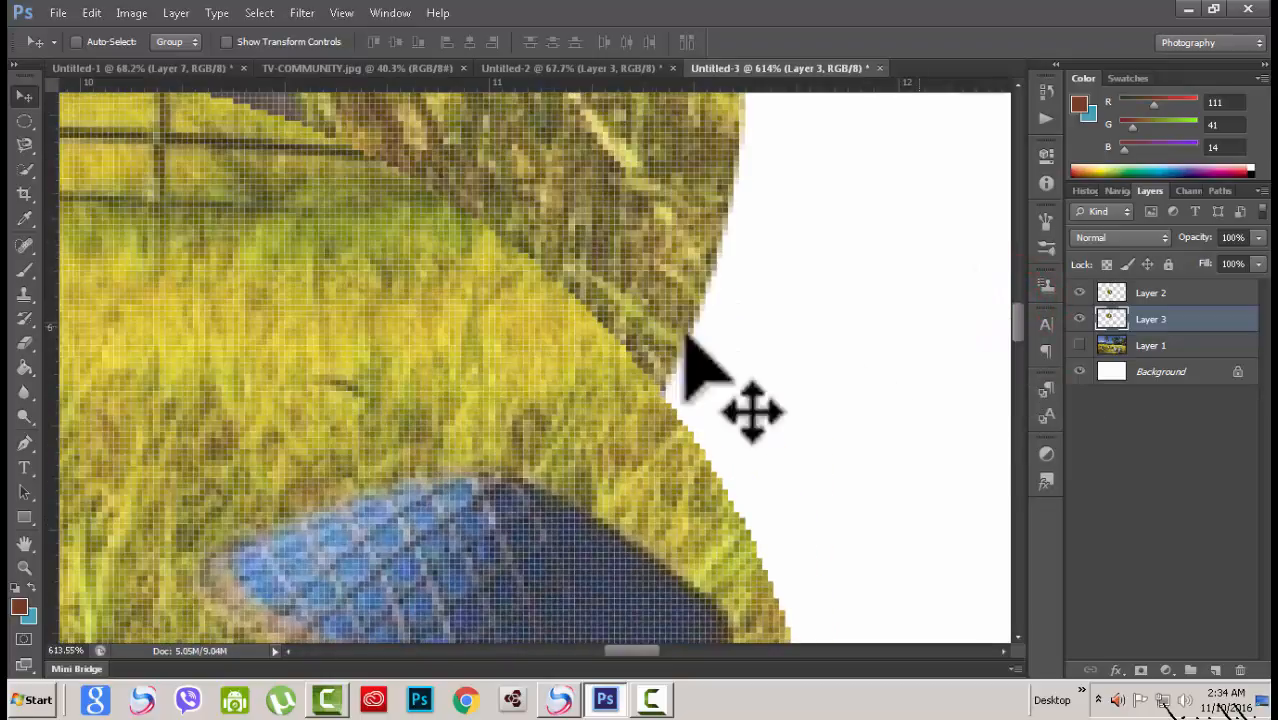
{"action": "scroll", "coordinate": [479, 385], "scroll_direction": "down", "scroll_amount": 5}
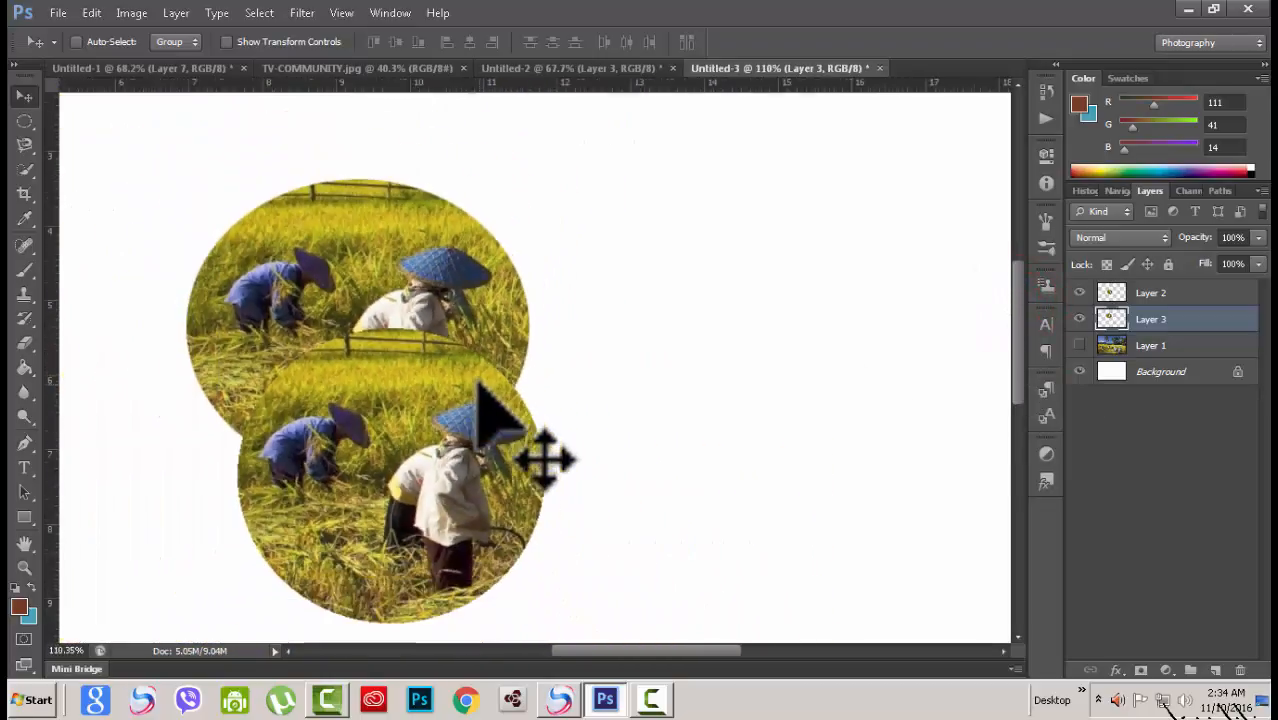
{"action": "scroll", "coordinate": [479, 385], "scroll_direction": "up", "scroll_amount": 3}
Step: Show Layer 1 again and switch to the Untitled-2 document
{"action": "left_click", "coordinate": [1079, 345]}
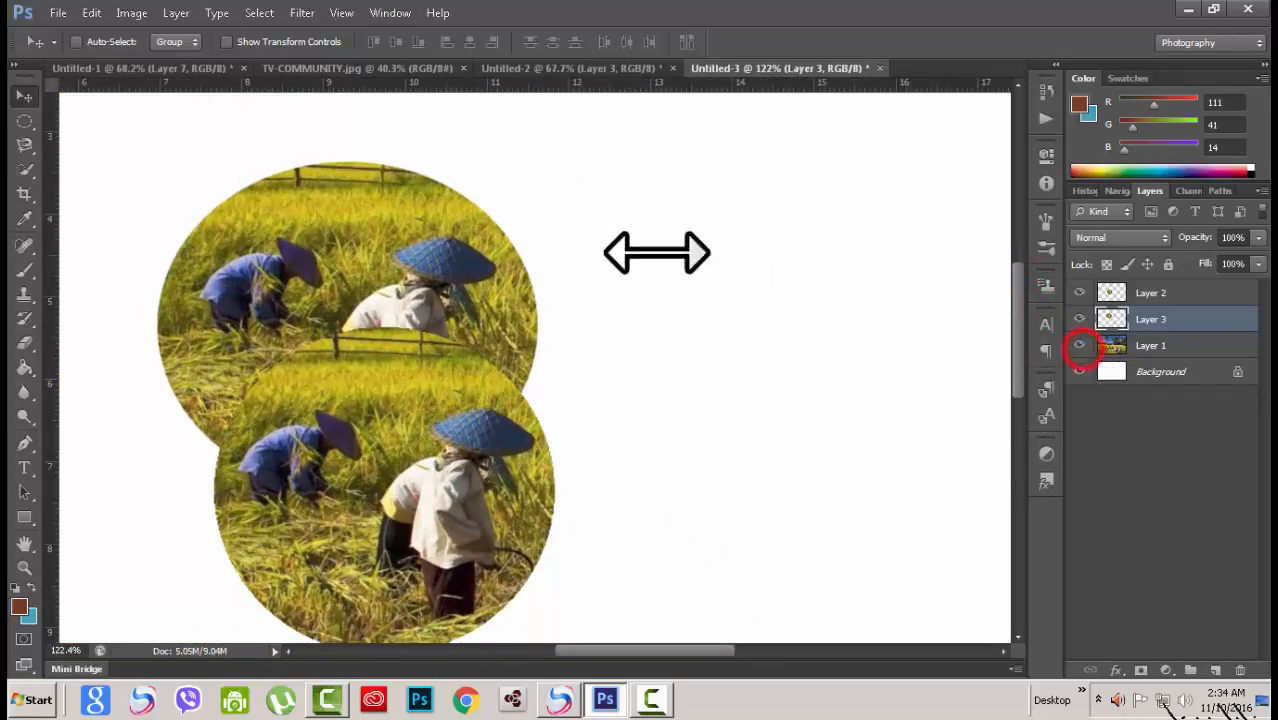
{"action": "left_click", "coordinate": [545, 68]}
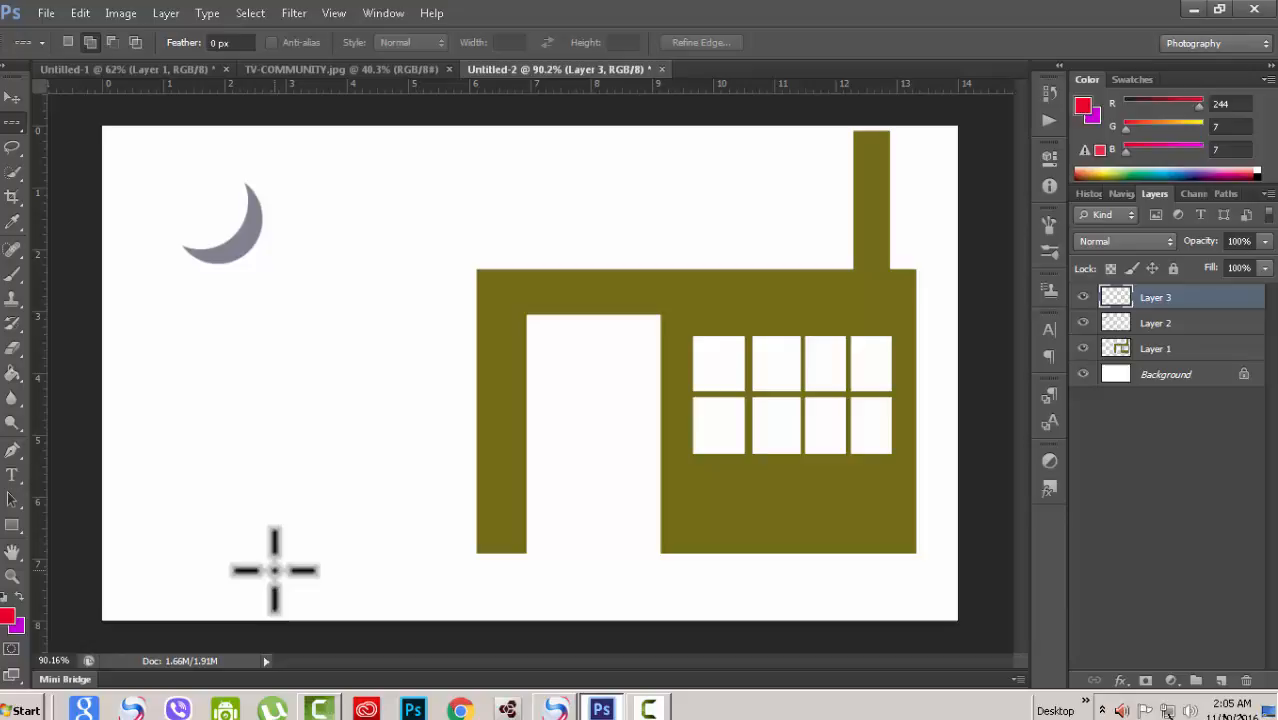
Step: Reset the default colours and fill the top layer with the white background colour
{"action": "key", "text": "d"}
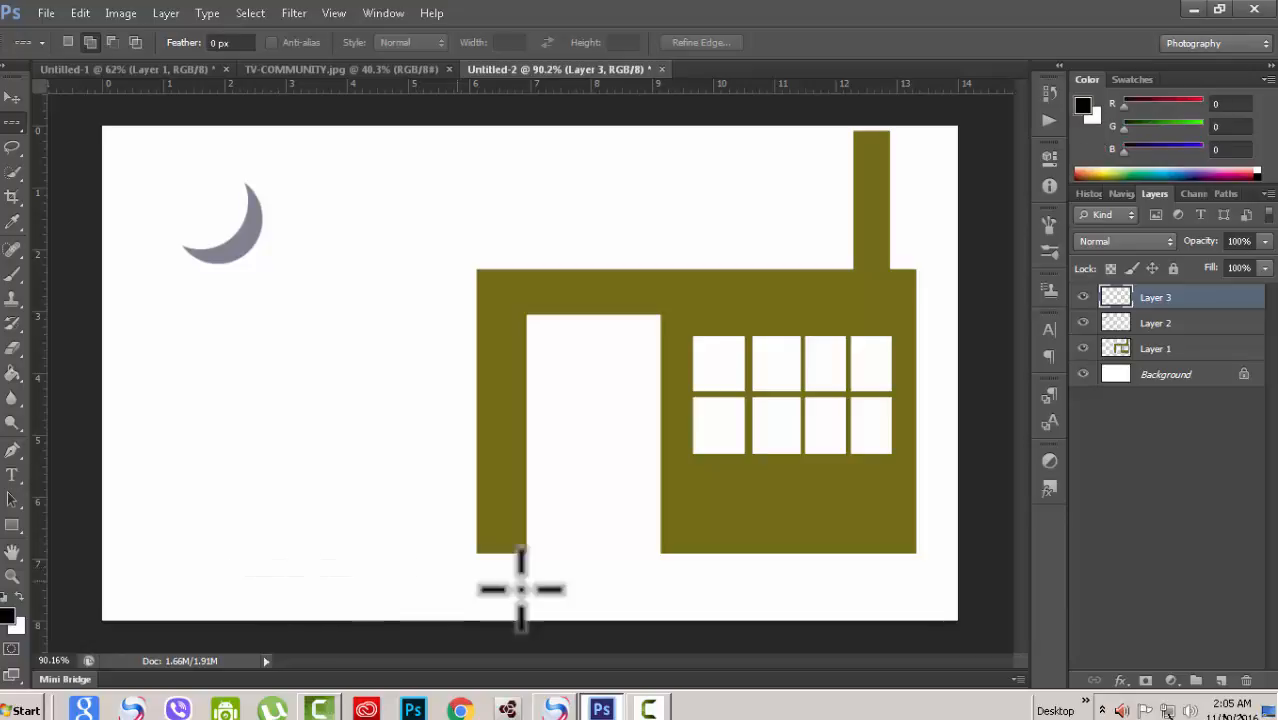
{"action": "key", "text": "ctrl+BackSpace"}
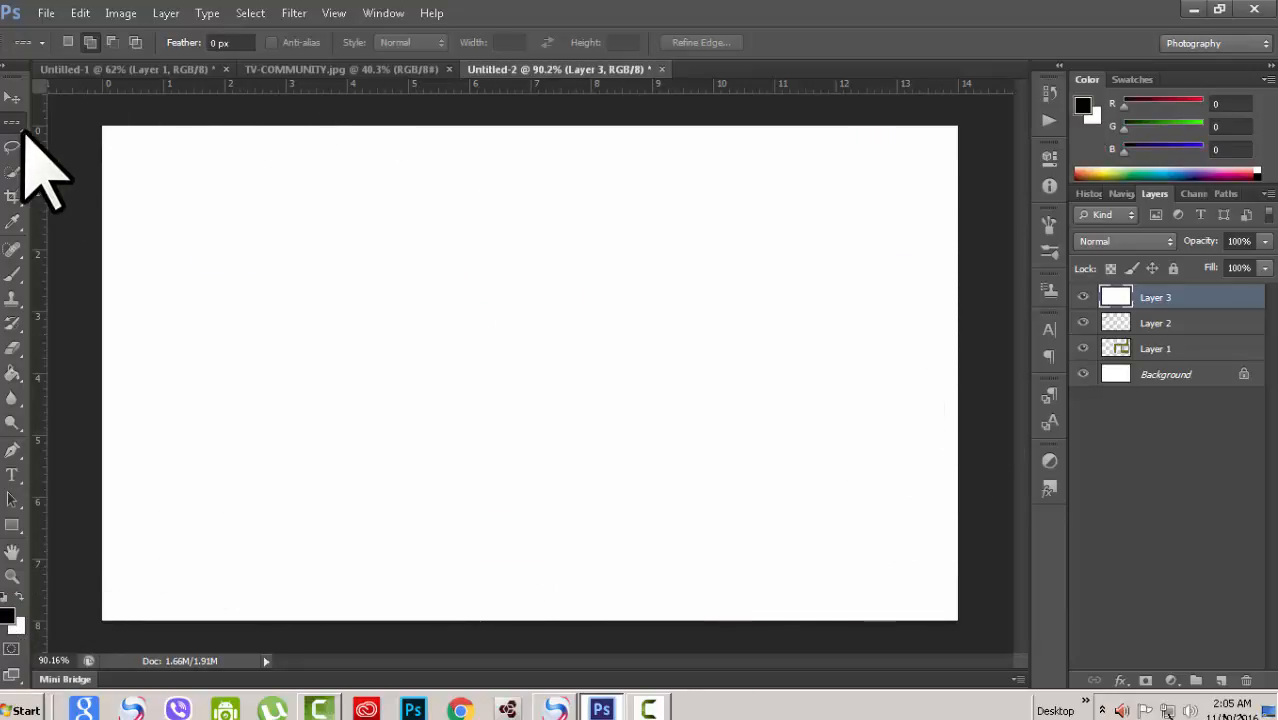
Step: Switch to the Single Row Marquee Tool and add several horizontal single-row selections across the canvas
{"action": "right_click", "coordinate": [14, 124]}
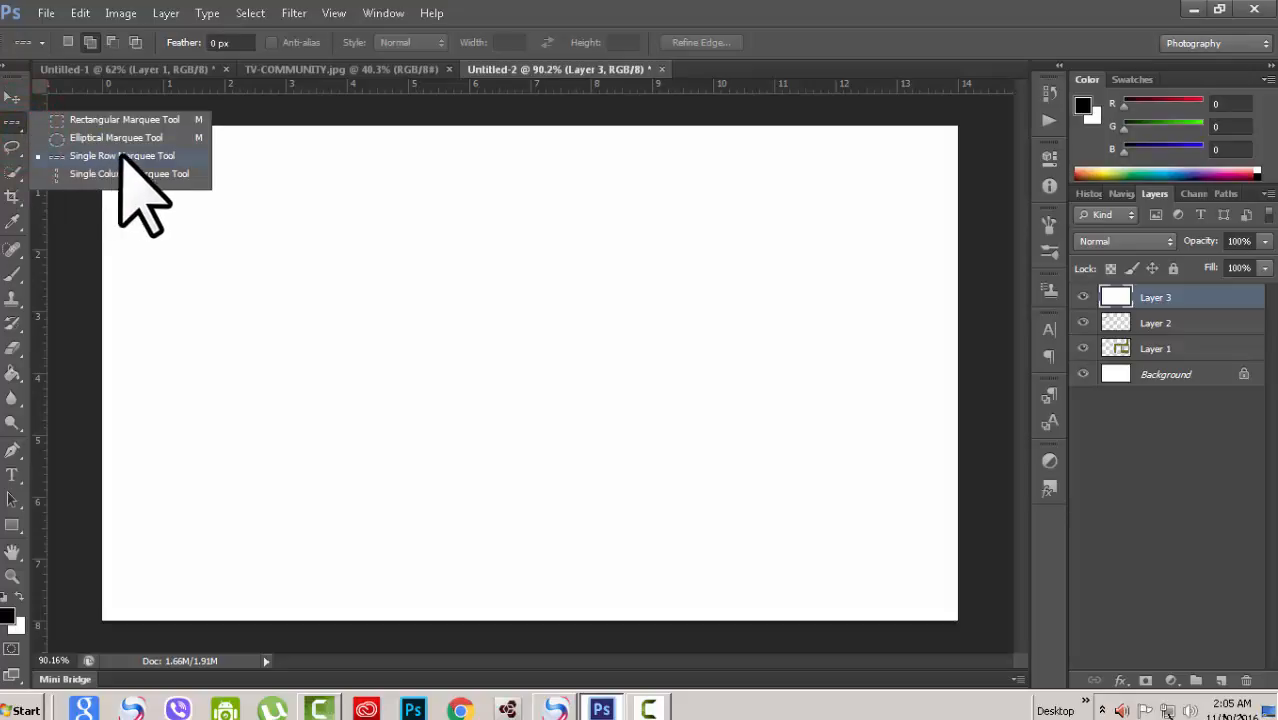
{"action": "left_click", "coordinate": [122, 156]}
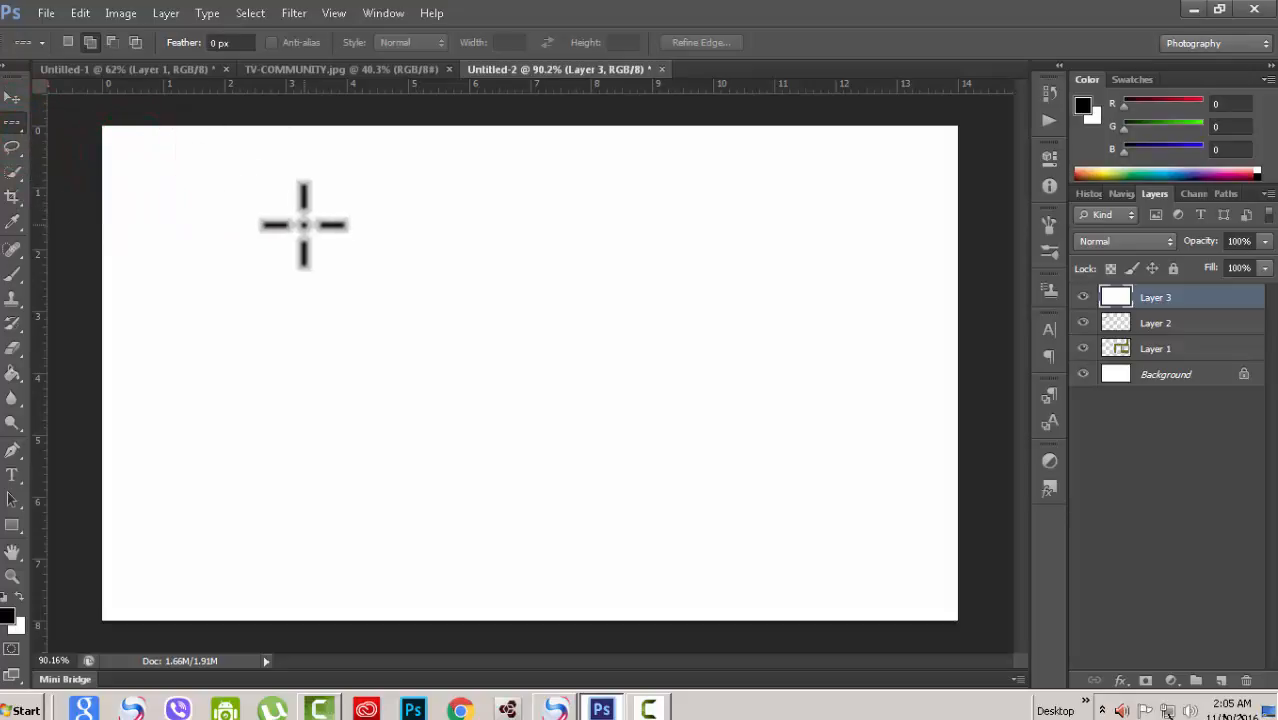
{"action": "left_click", "coordinate": [304, 223]}
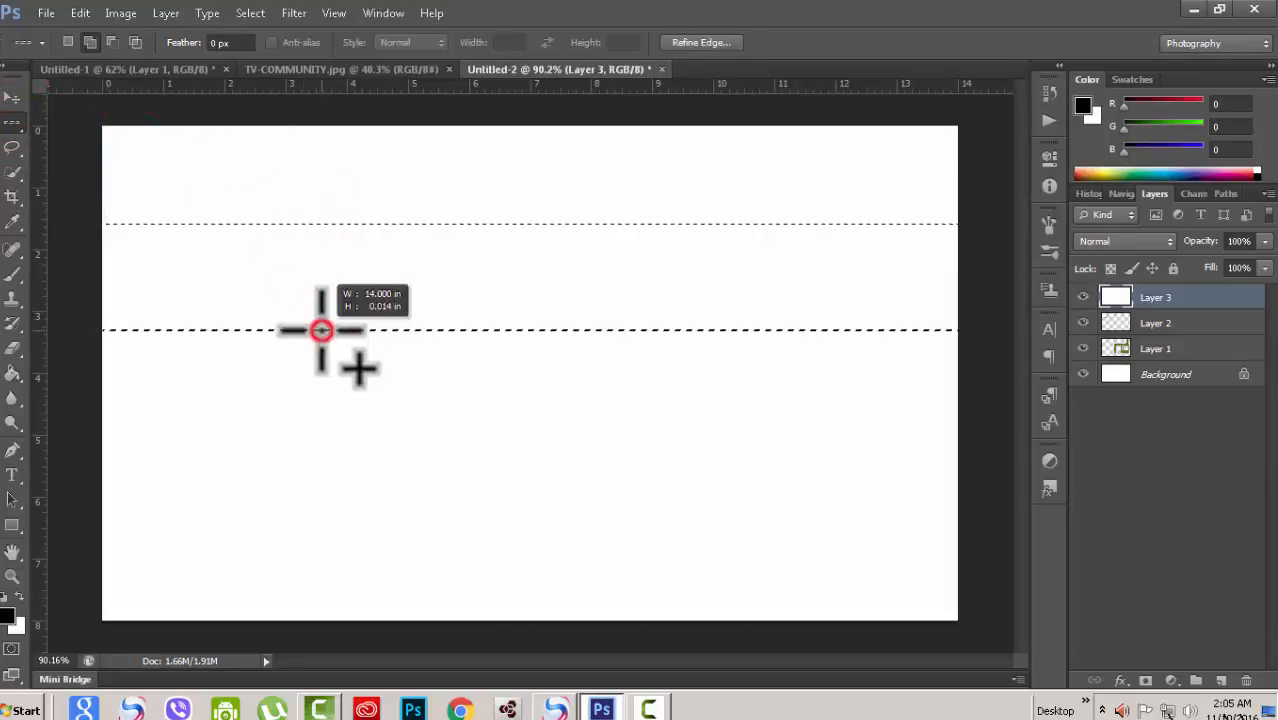
{"action": "left_click", "coordinate": [334, 414]}
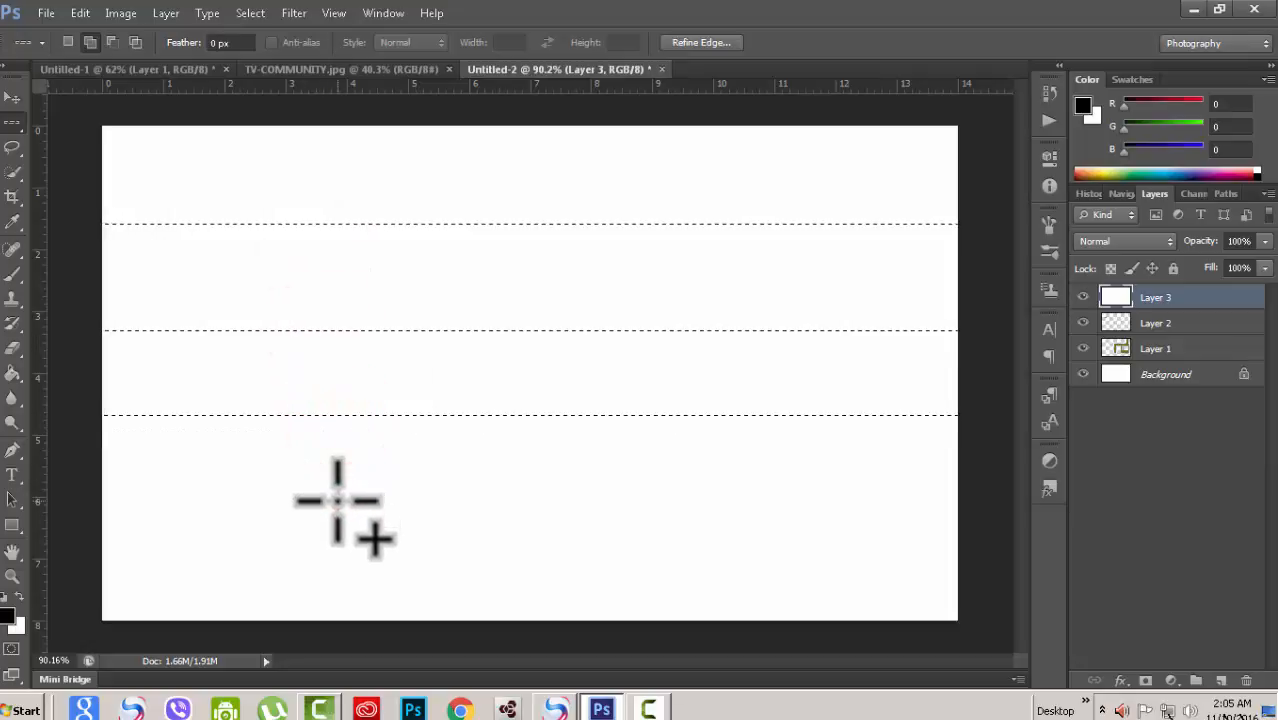
{"action": "left_click", "coordinate": [334, 500]}
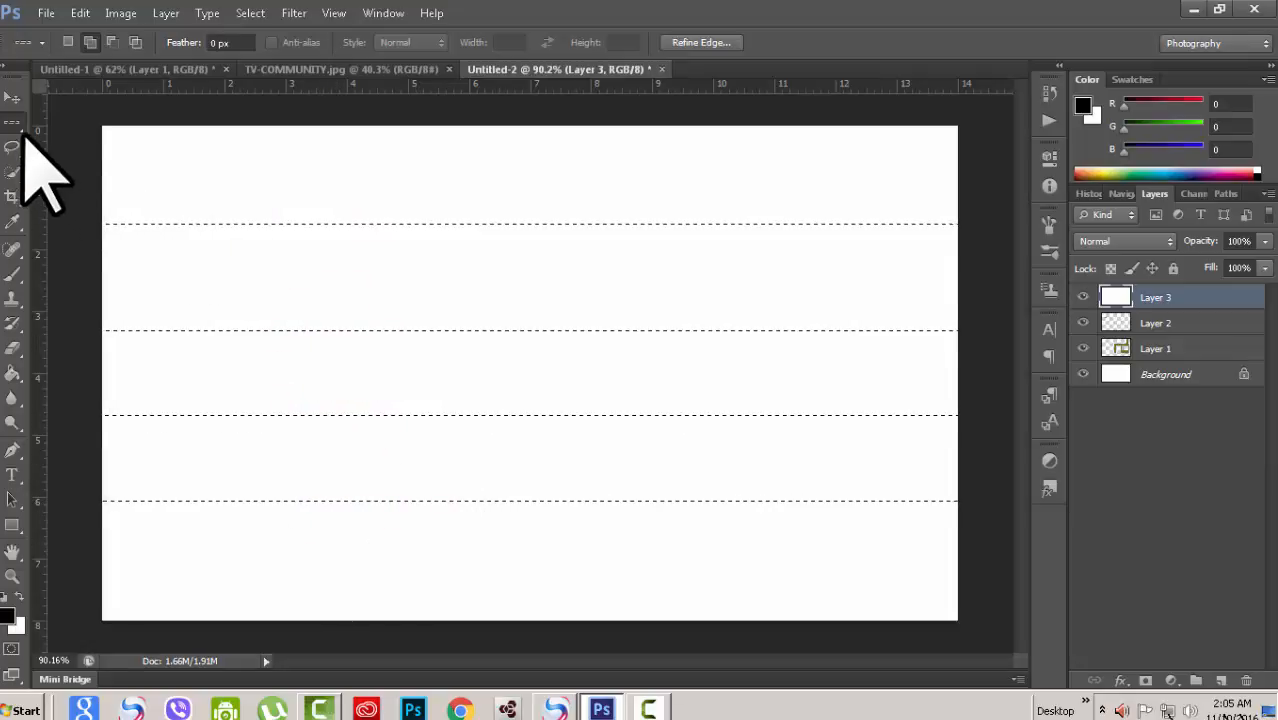
Step: Switch to the Single Column Marquee Tool for adding vertical single-column selections
{"action": "left_click", "coordinate": [24, 126]}
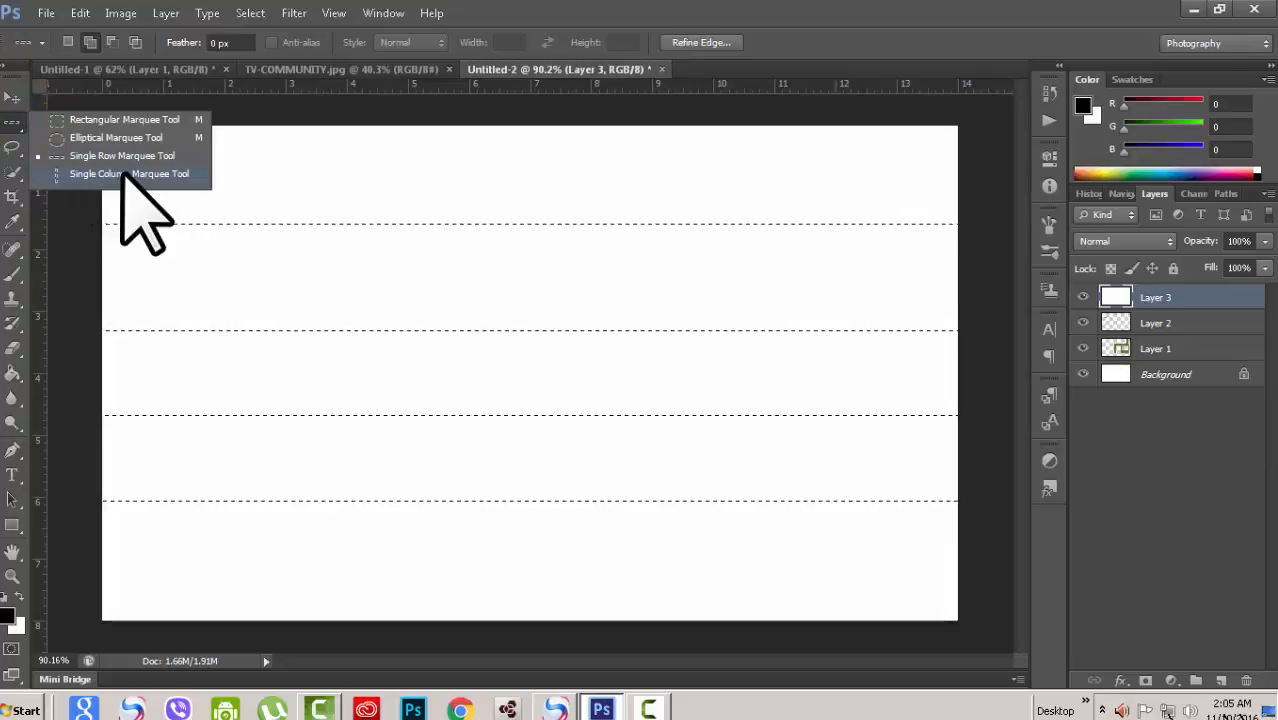
{"action": "left_click", "coordinate": [128, 174]}
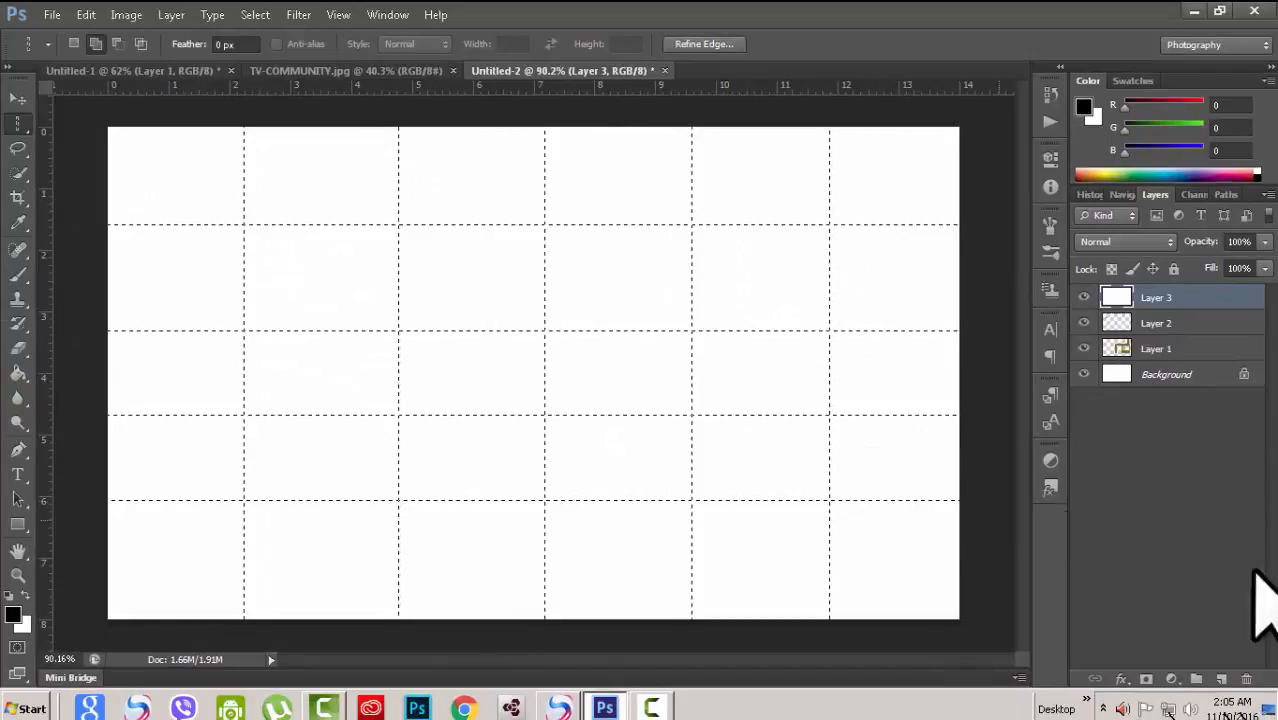
Step: Create a new layer and set the foreground colour to green (R 9, G 249, B 94)
{"action": "left_click", "coordinate": [1221, 679]}
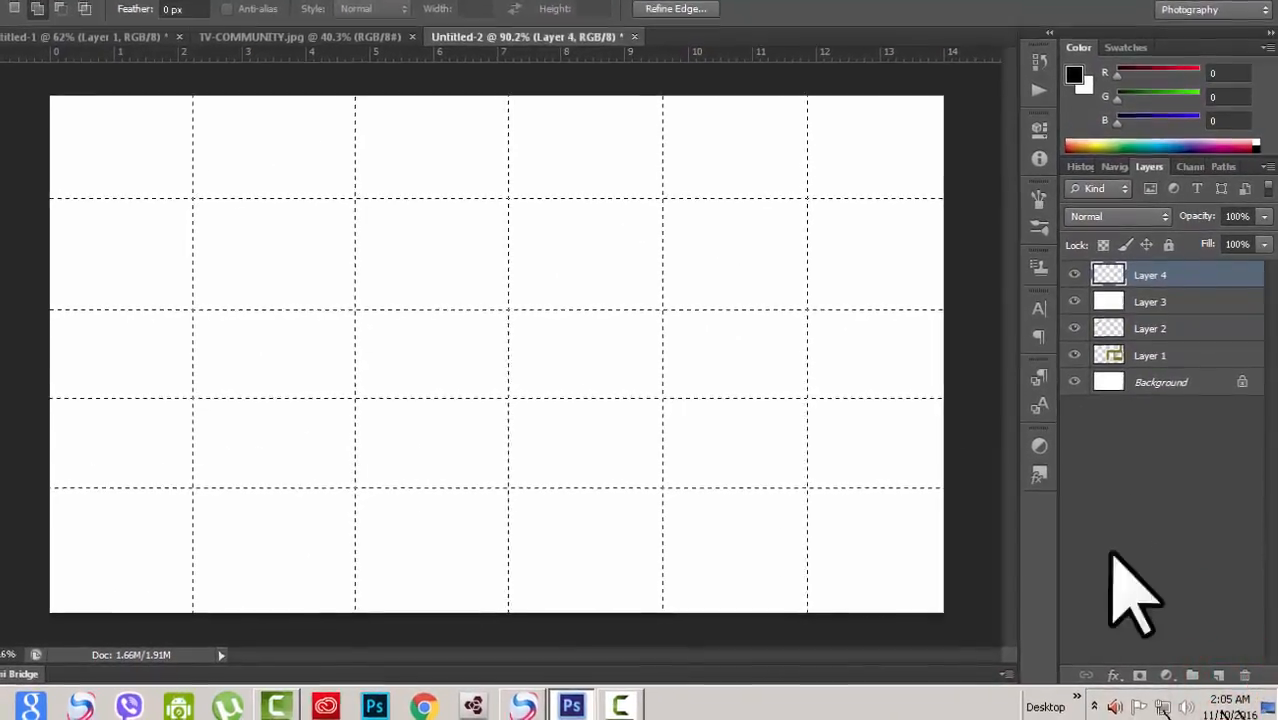
{"action": "left_click", "coordinate": [13, 605]}
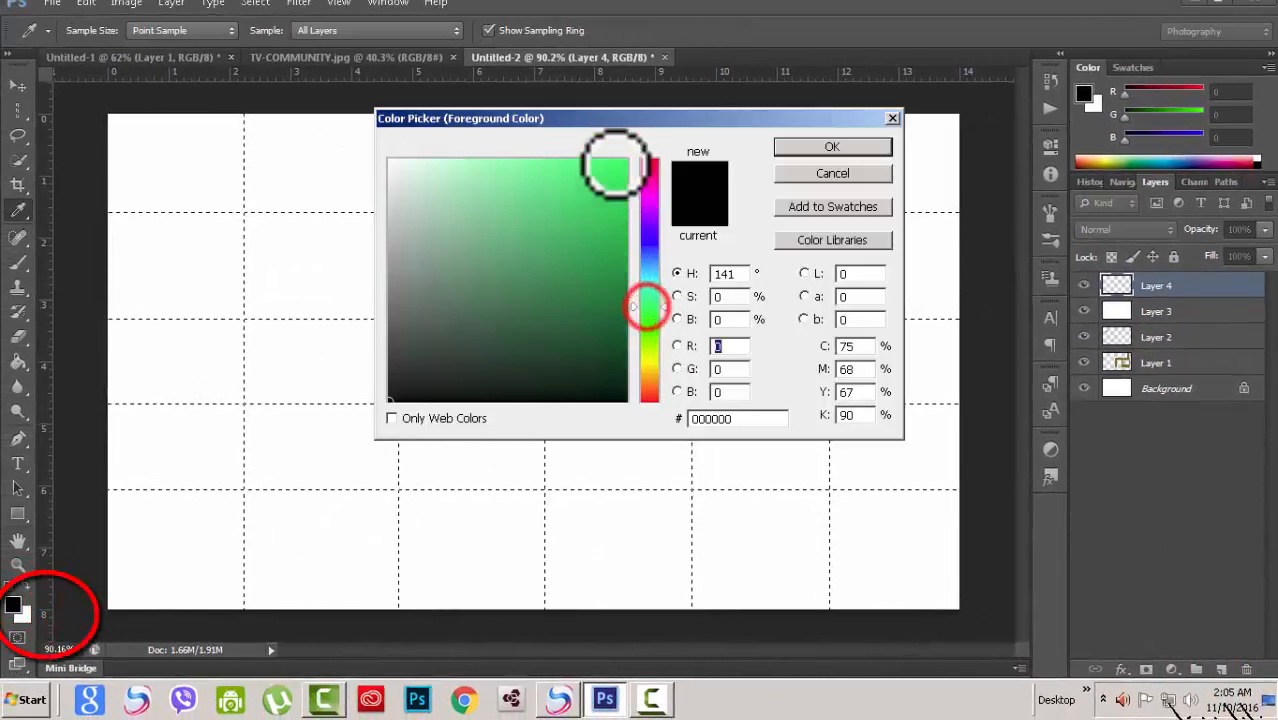
{"action": "left_click", "coordinate": [808, 147]}
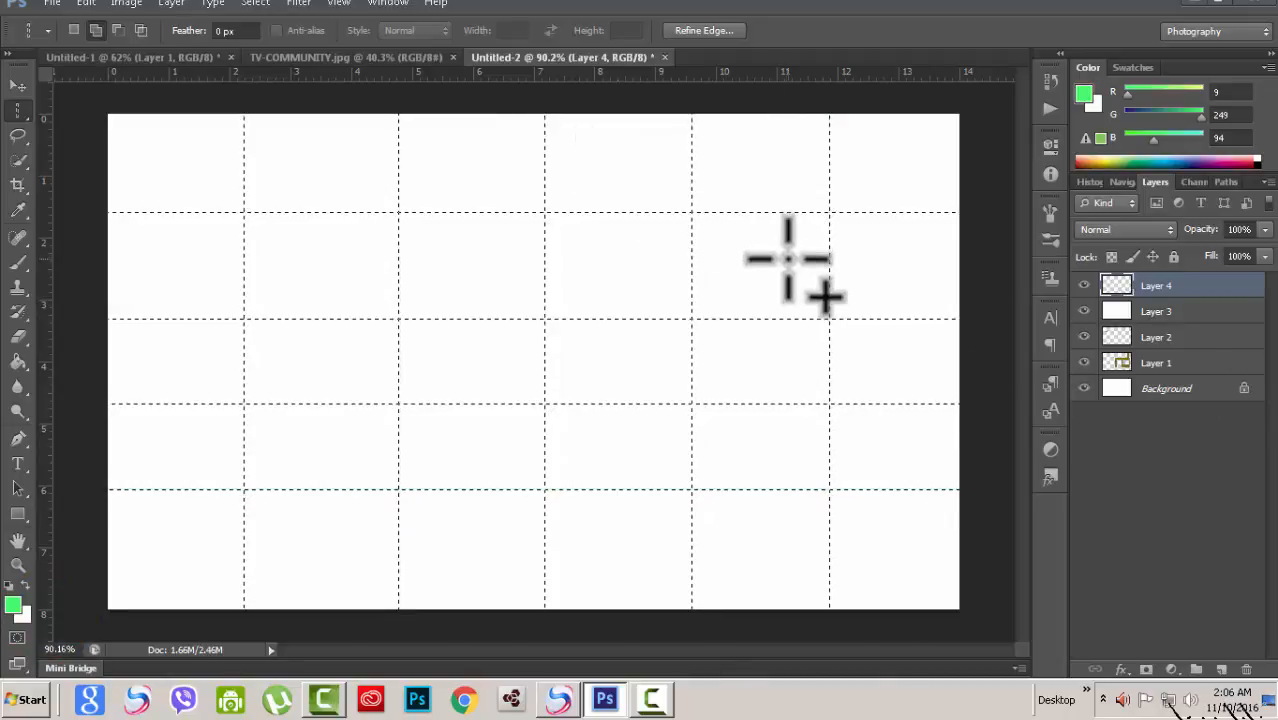
Step: Deselect the grid and fill the top-left cell with green using the Paint Bucket Tool
{"action": "key", "text": "ctrl+d"}
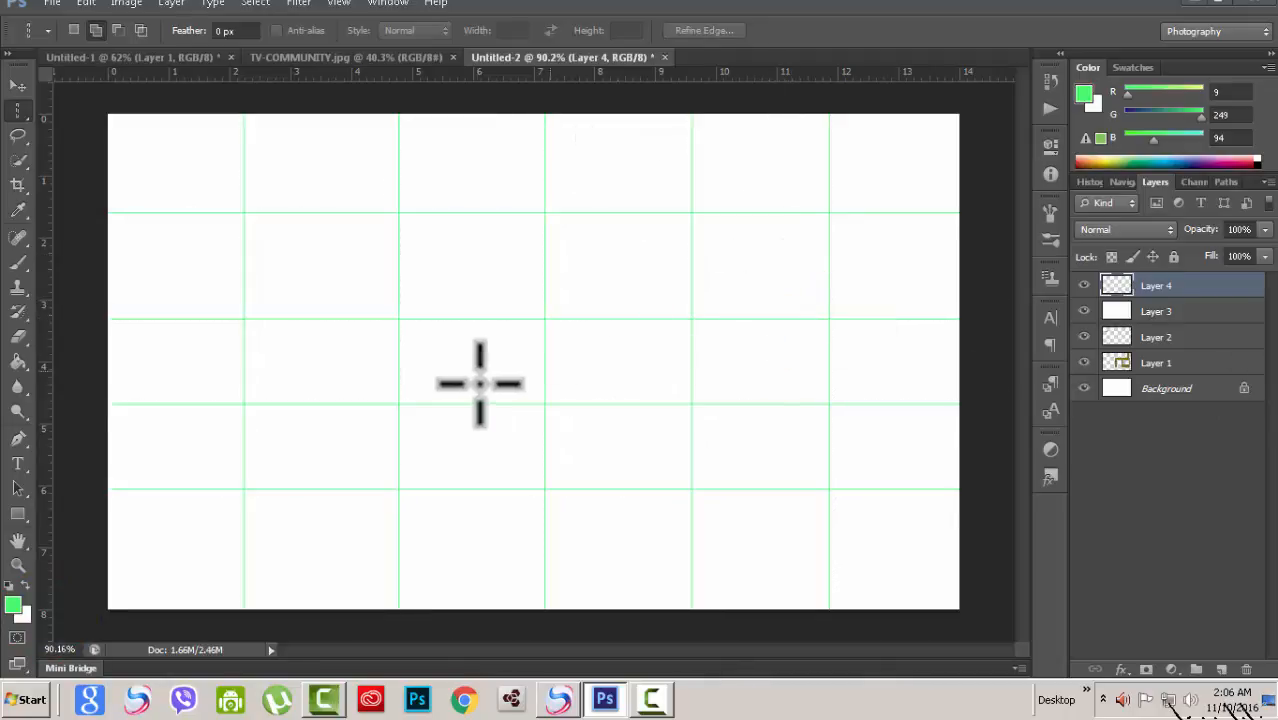
{"action": "scroll", "coordinate": [479, 383], "scroll_direction": "up", "scroll_amount": 2}
{"action": "scroll", "coordinate": [467, 380], "scroll_direction": "down", "scroll_amount": 2}
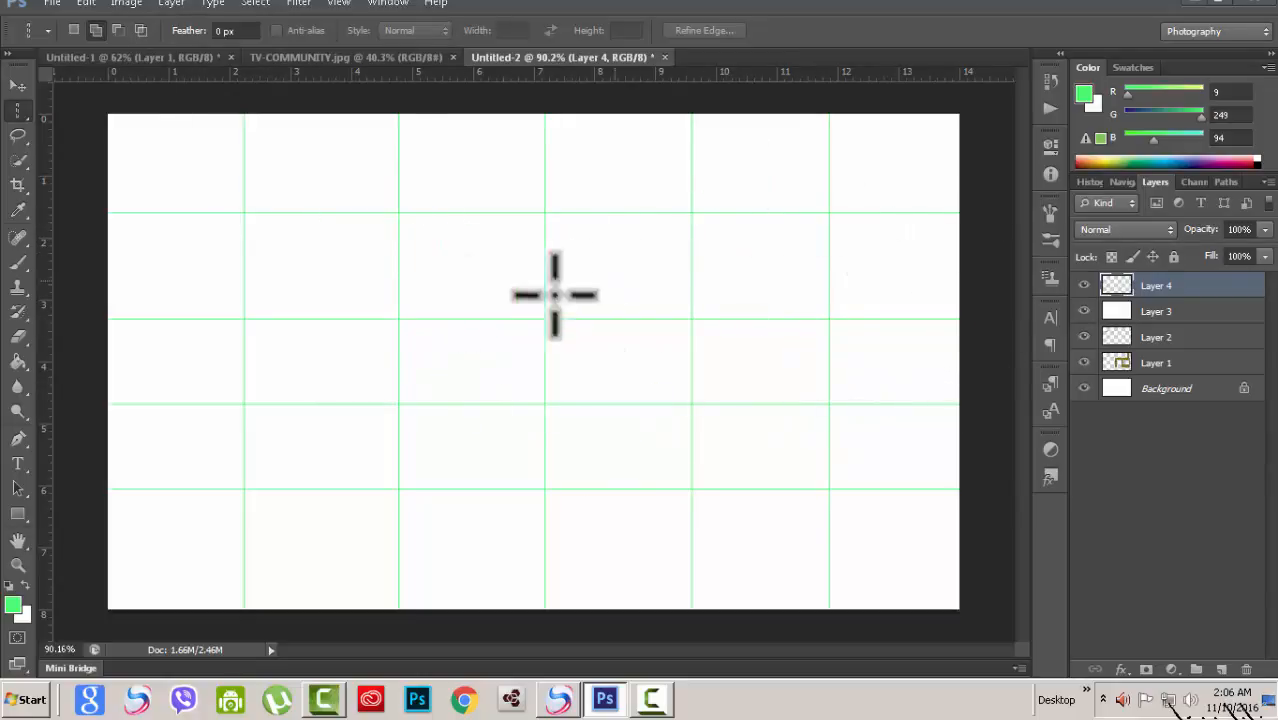
{"action": "left_click", "coordinate": [17, 360]}
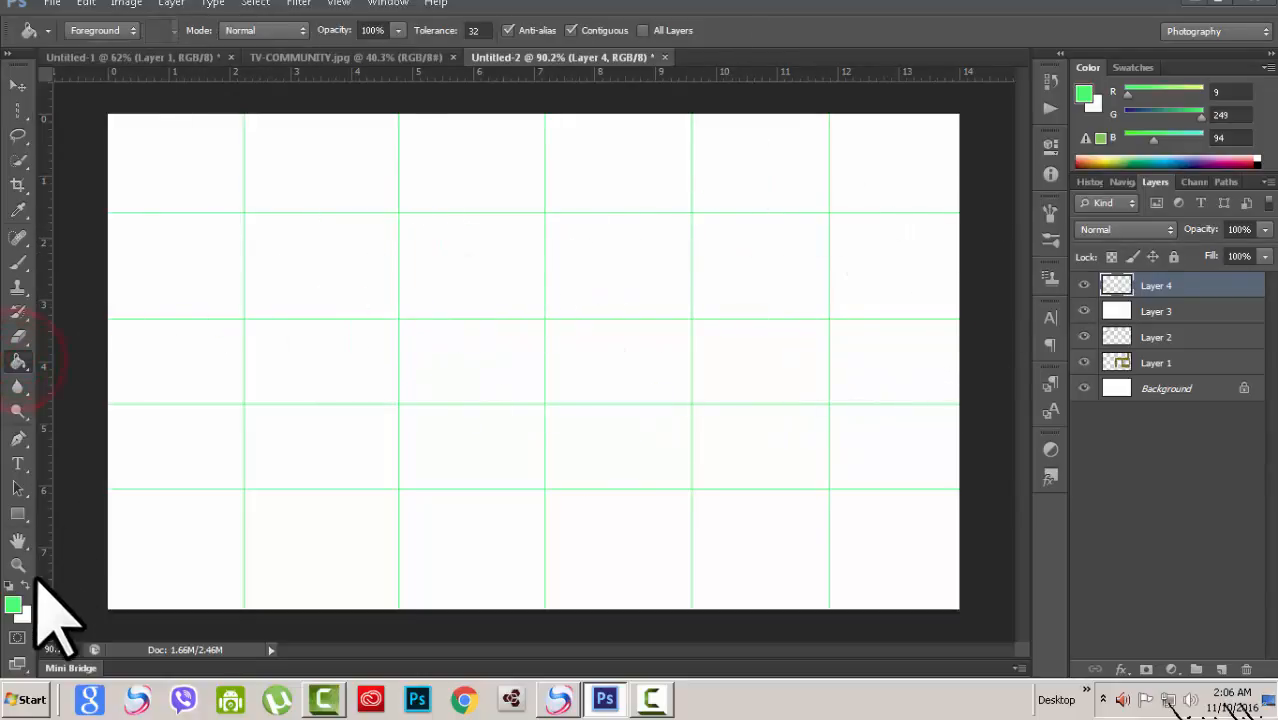
{"action": "left_click", "coordinate": [167, 169]}
Step: Set the foreground colour to purple (R 60, G 9, B 249) and fill the top-right grid cell
{"action": "left_click", "coordinate": [13, 604]}
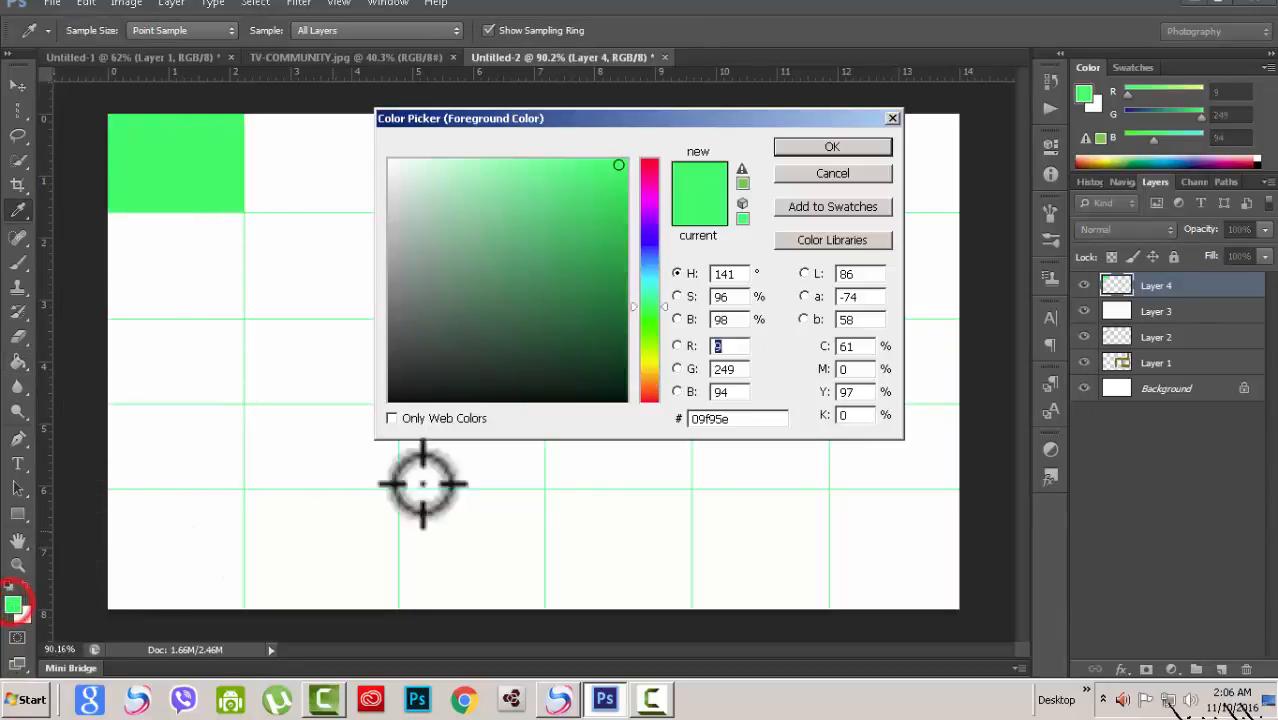
{"action": "left_click", "coordinate": [645, 231]}
{"action": "left_click", "coordinate": [800, 148]}
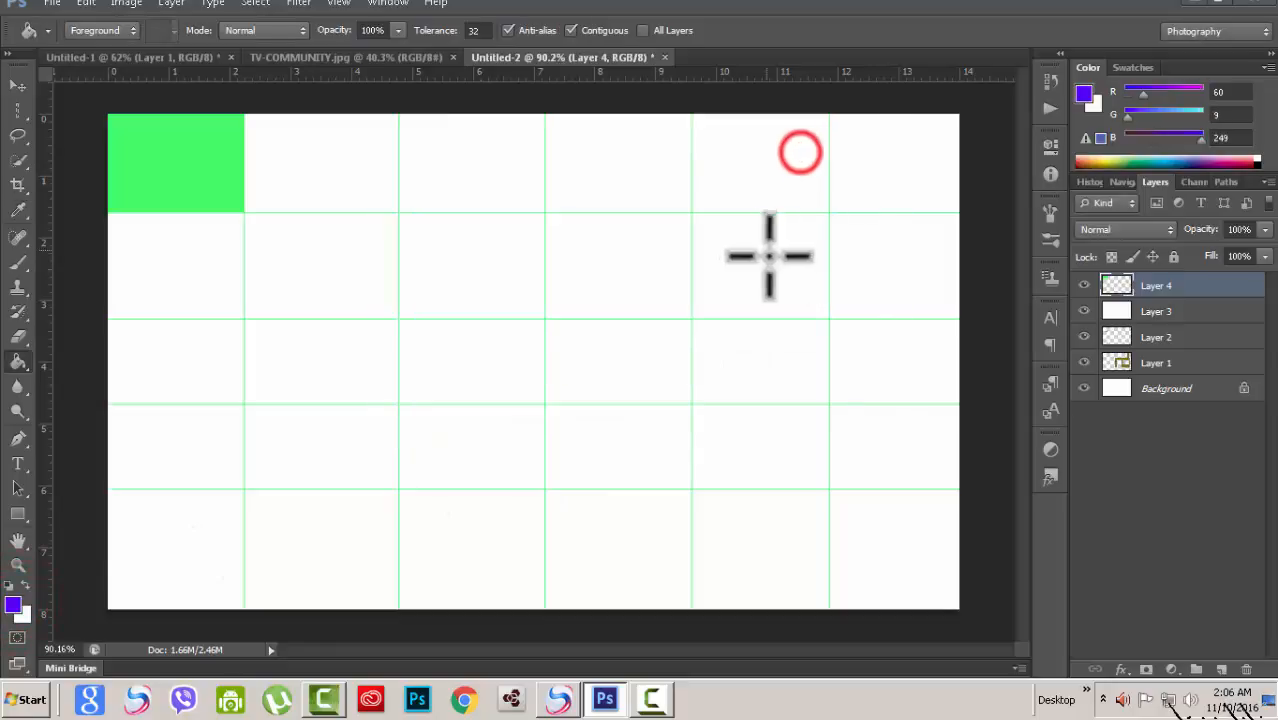
{"action": "left_click", "coordinate": [872, 176]}
Step: Pick a teal foreground colour (R 27, G 156, B 184) and fill the centre cell of the third row
{"action": "left_click", "coordinate": [13, 604]}
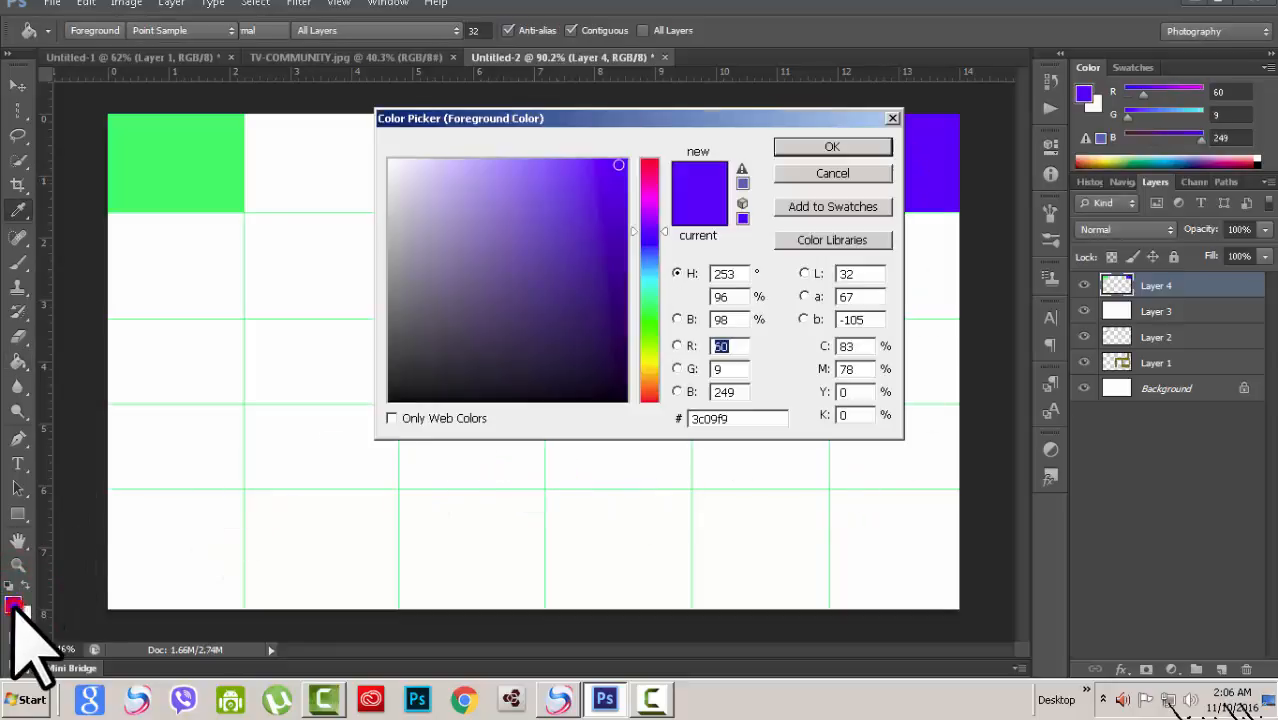
{"action": "left_click", "coordinate": [649, 271]}
{"action": "left_click", "coordinate": [591, 223]}
{"action": "left_click", "coordinate": [832, 146]}
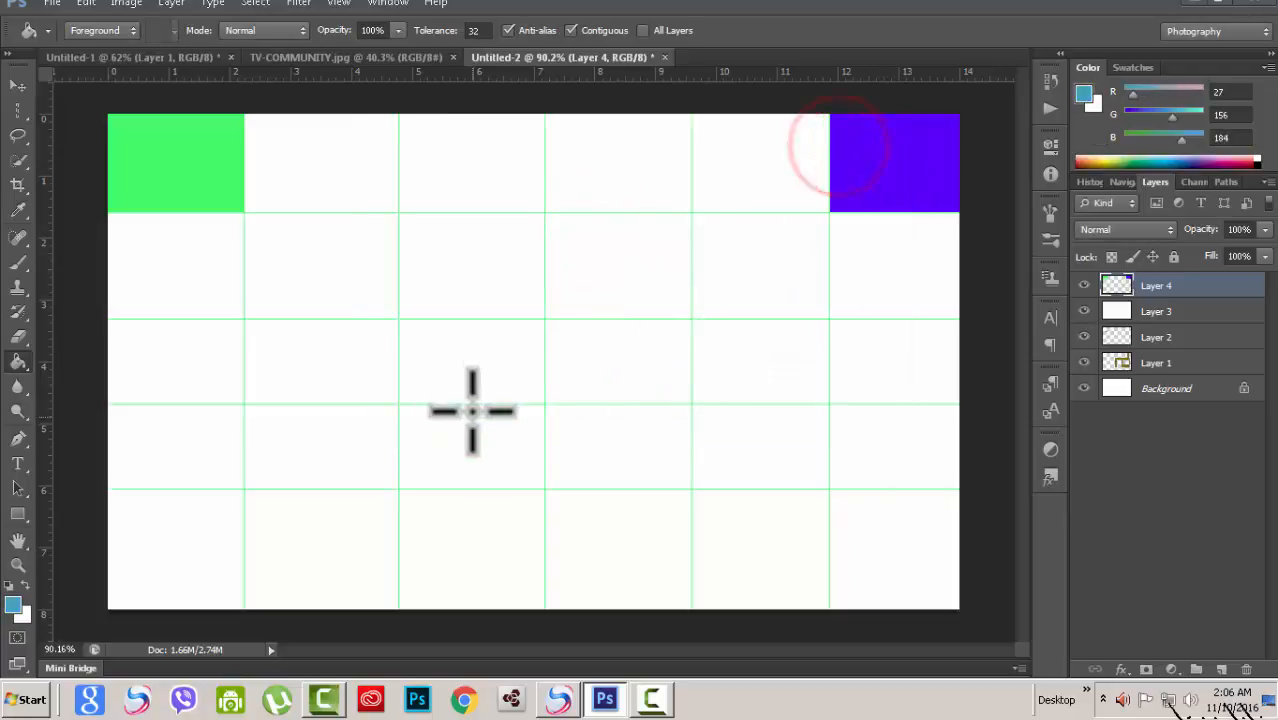
{"action": "left_click", "coordinate": [474, 371]}
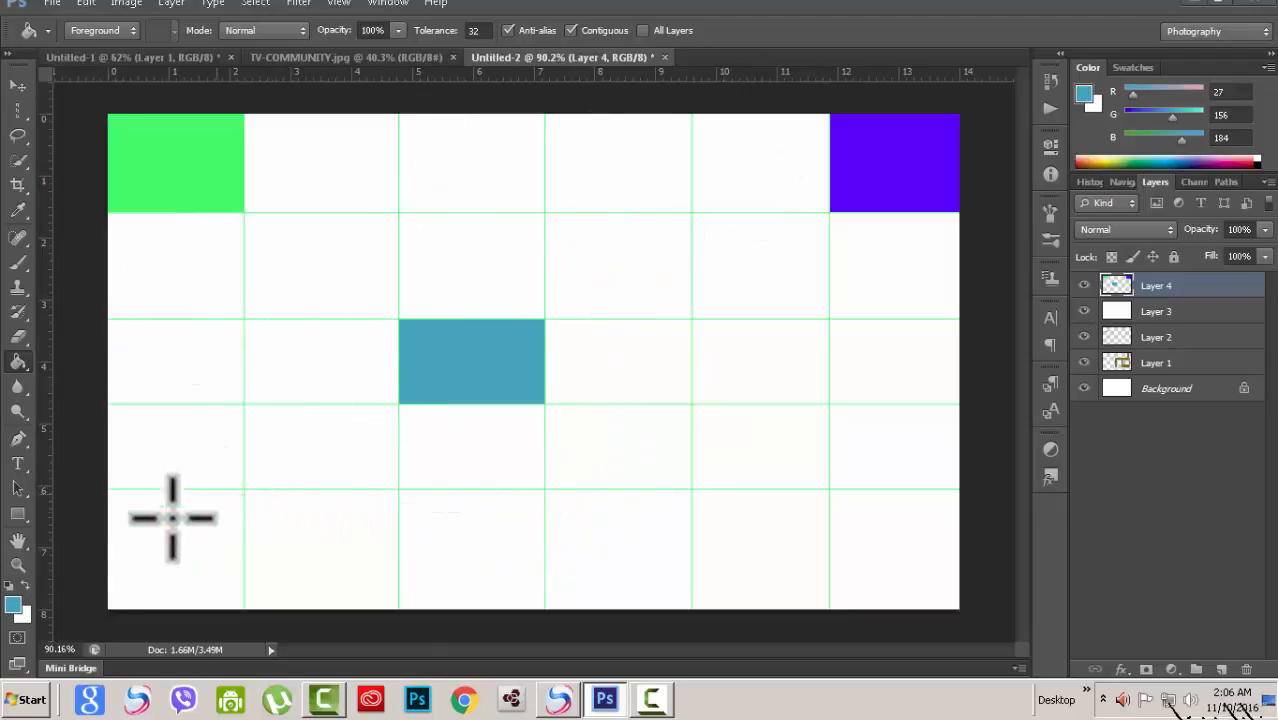
Step: Pick a red foreground colour (R 244, G 5, B 5) and fill the leftmost cell of the third row
{"action": "left_click", "coordinate": [13, 603]}
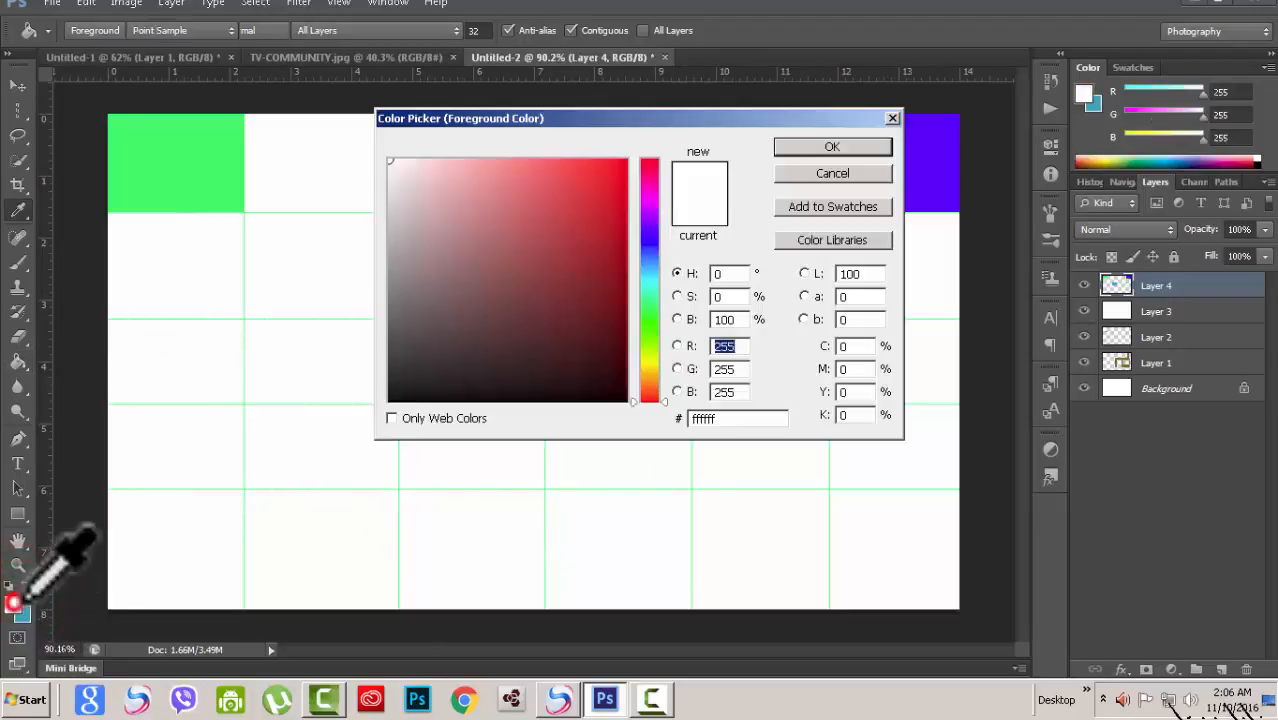
{"action": "left_click", "coordinate": [624, 166]}
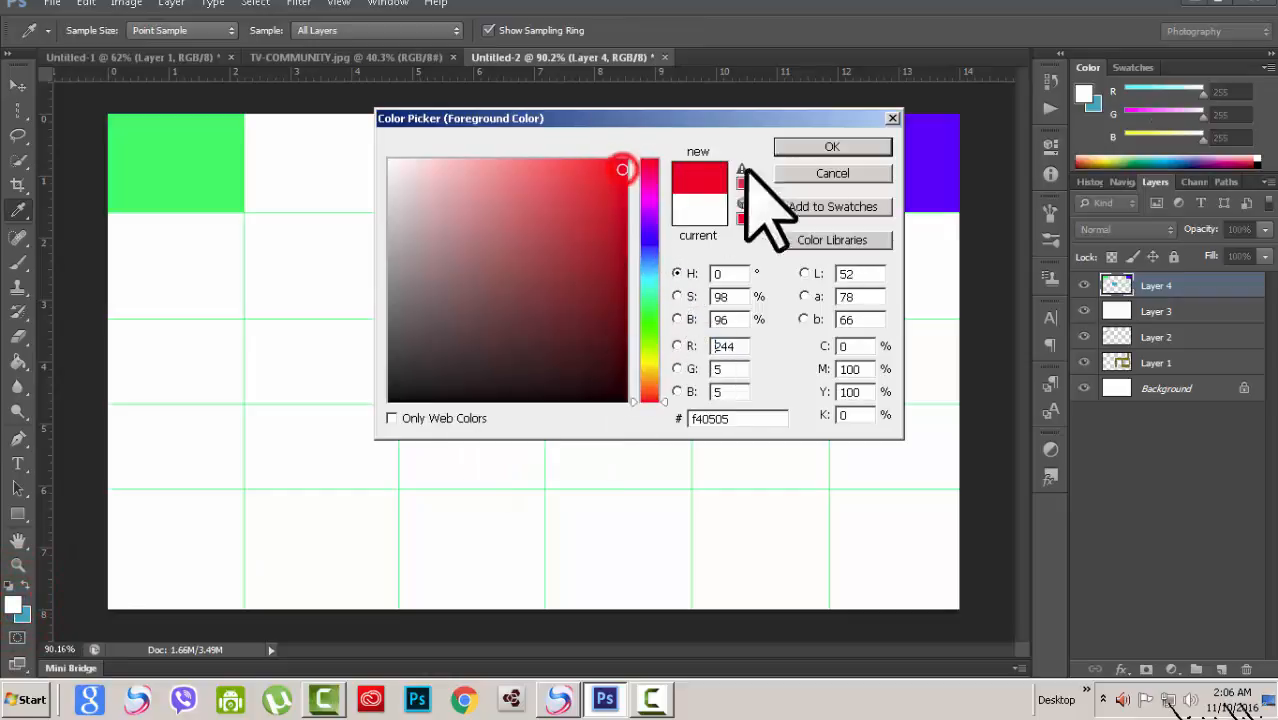
{"action": "left_click", "coordinate": [829, 146]}
{"action": "key", "text": "g"}
{"action": "left_click", "coordinate": [197, 366]}
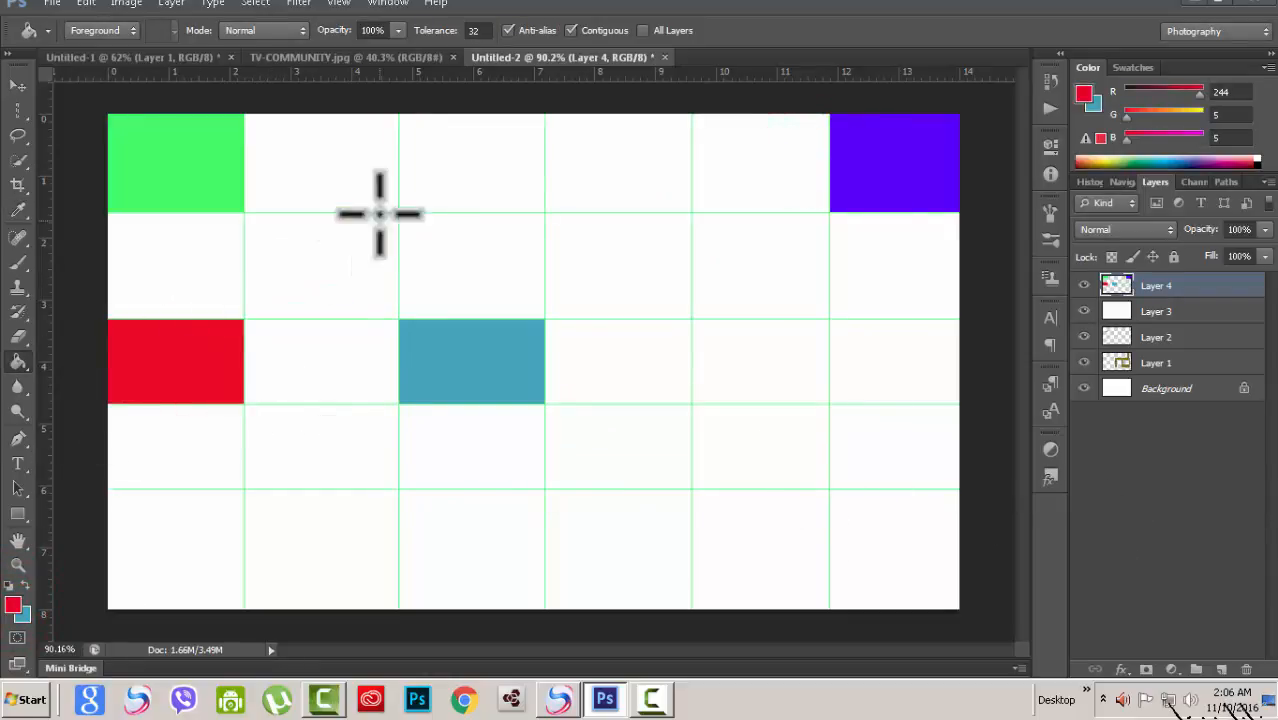
{"action": "left_click", "coordinate": [1247, 669]}
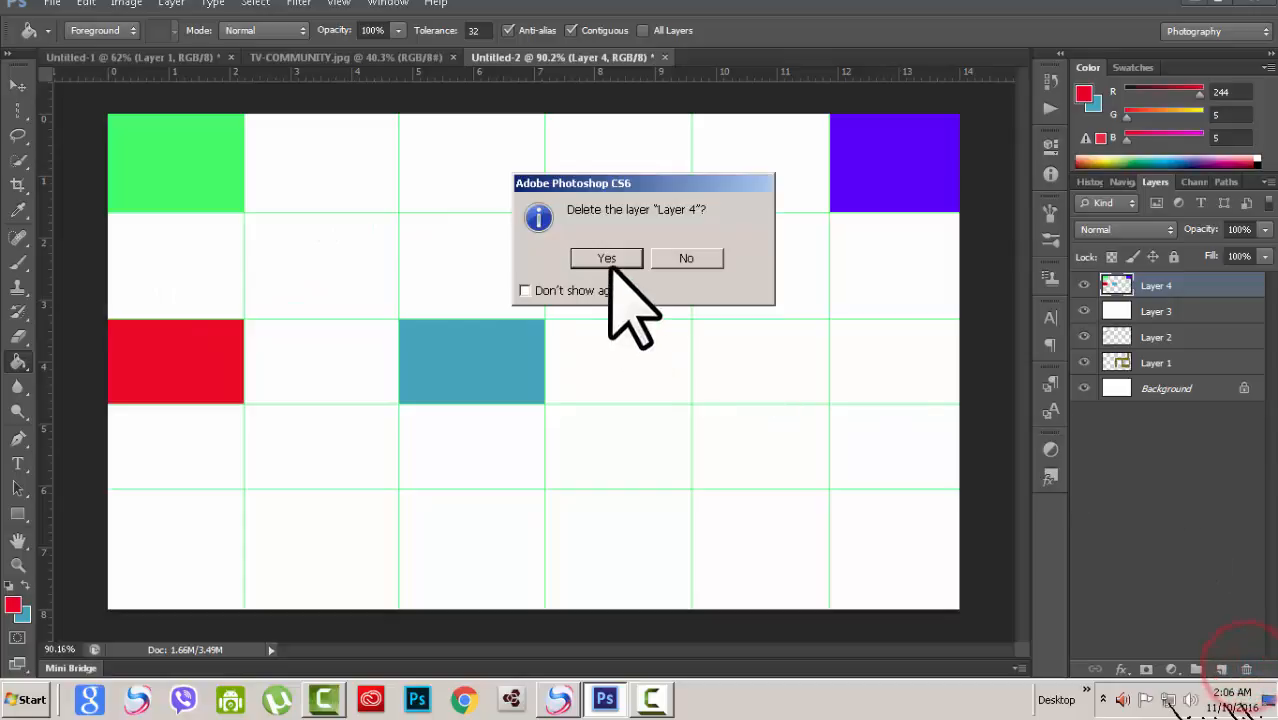
{"action": "left_click", "coordinate": [605, 253]}
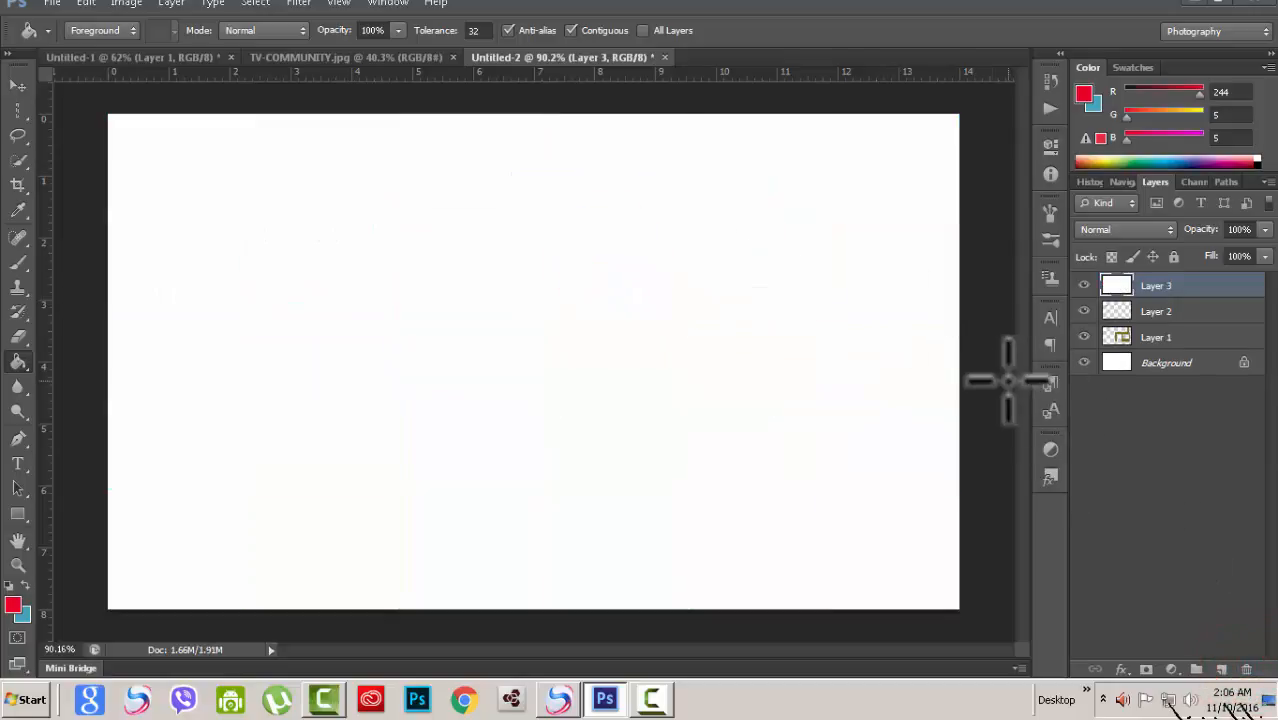
{"action": "key", "text": "ctrl+z"}
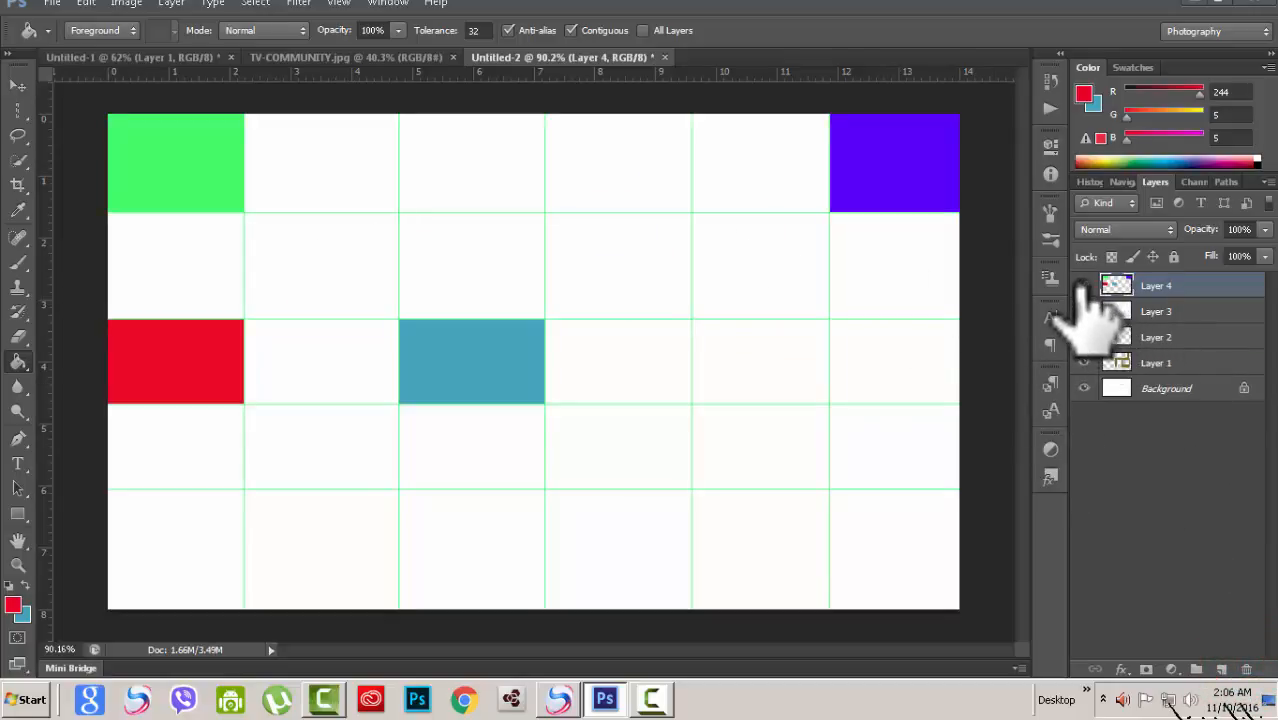
Step: Toggle Layer 4's visibility and switch to the Untitled-1 clock document
{"action": "left_click", "coordinate": [1084, 285]}
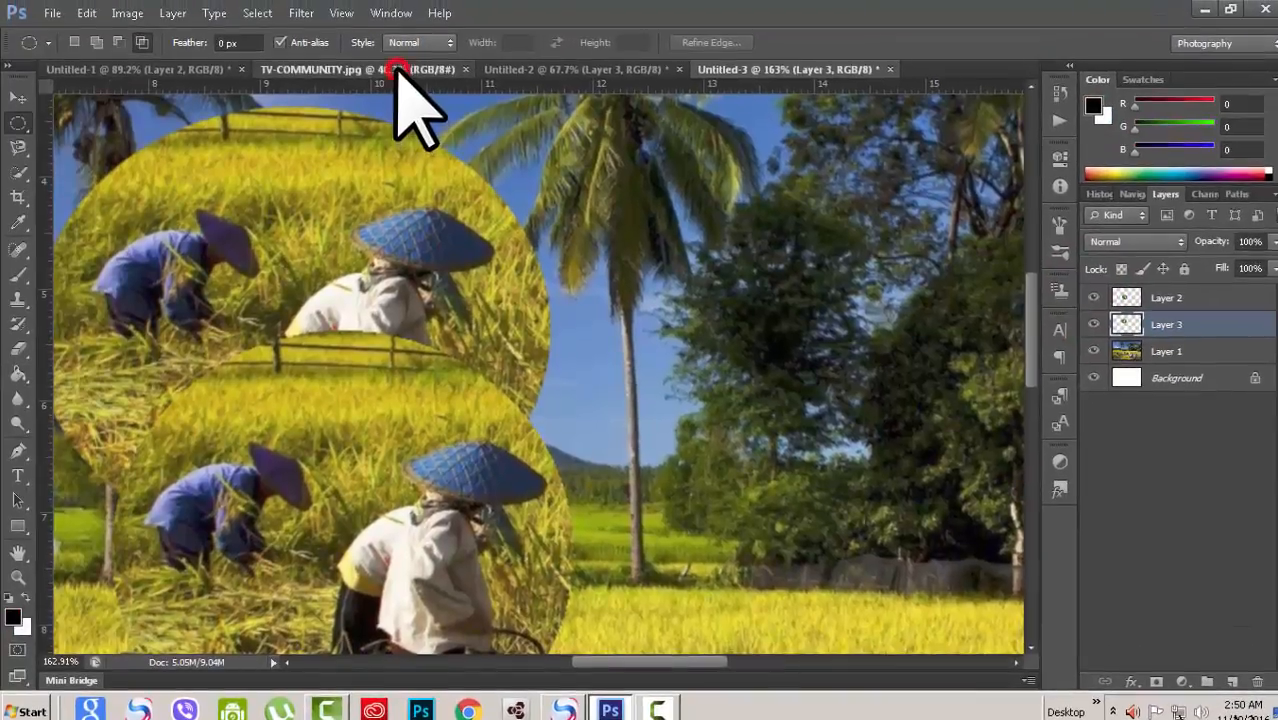
{"action": "left_click", "coordinate": [397, 70]}
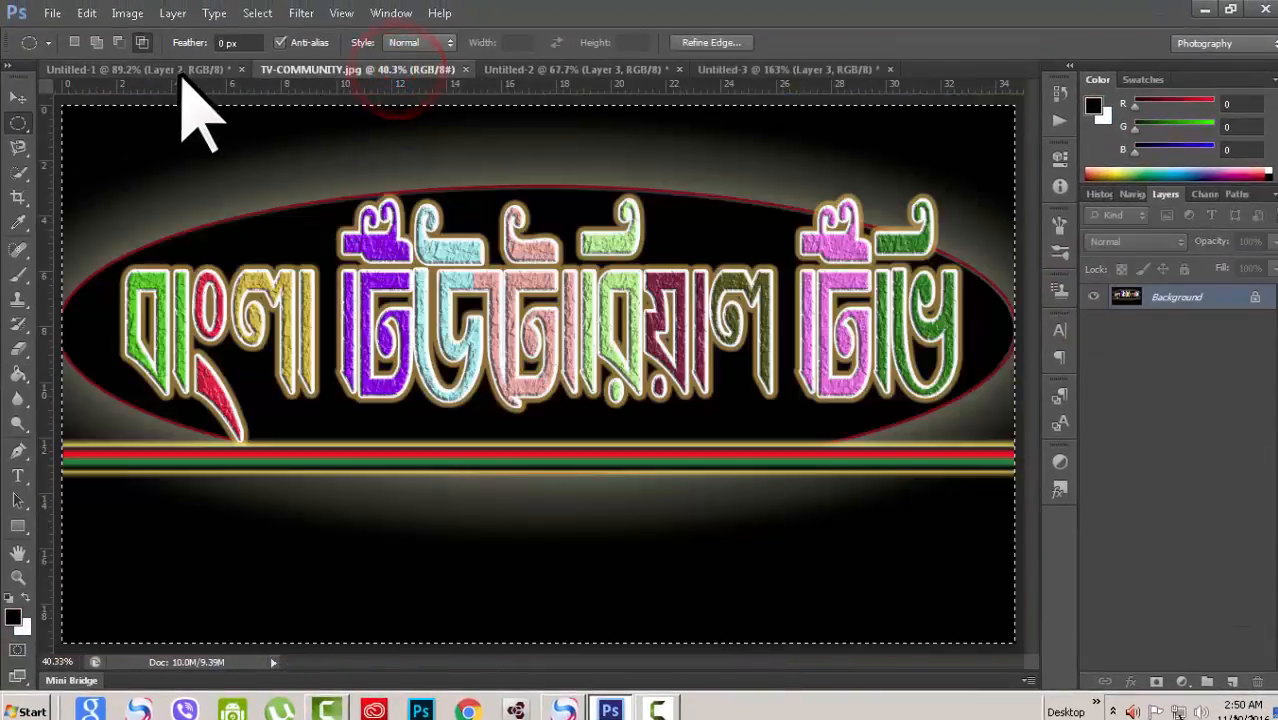
{"action": "left_click", "coordinate": [180, 70]}
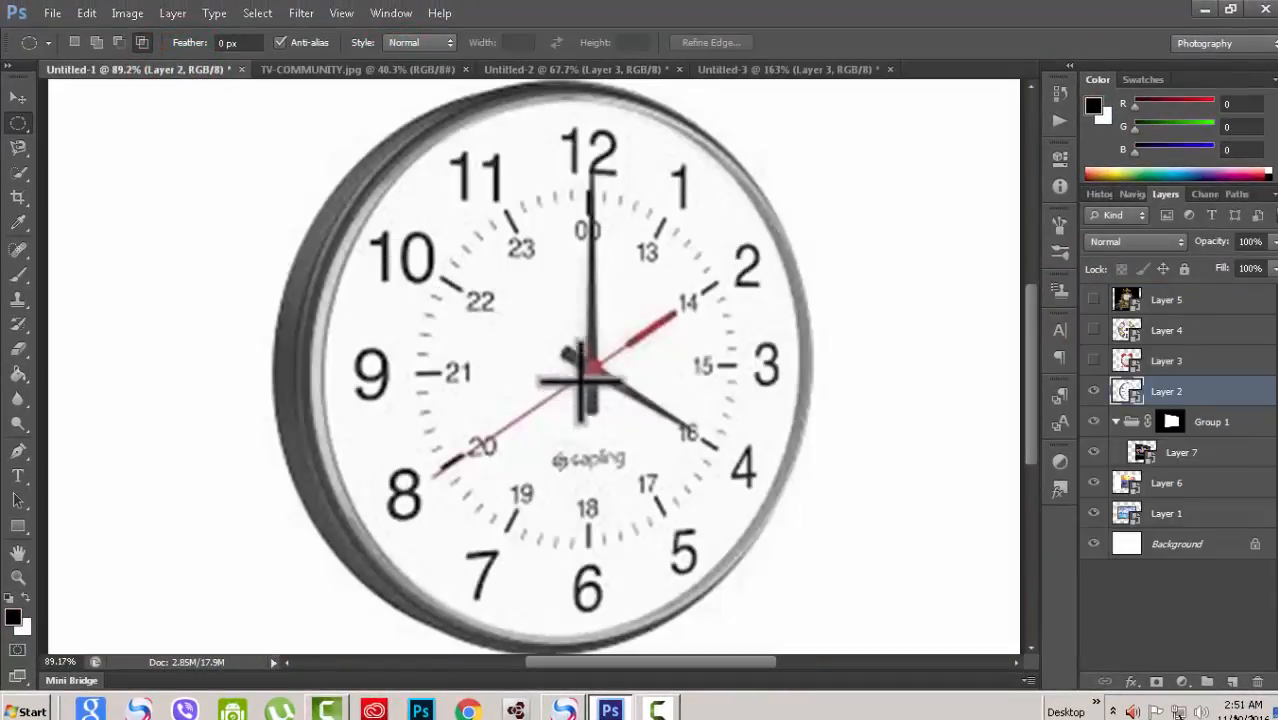
{"action": "key", "text": "ctrl+minus"}
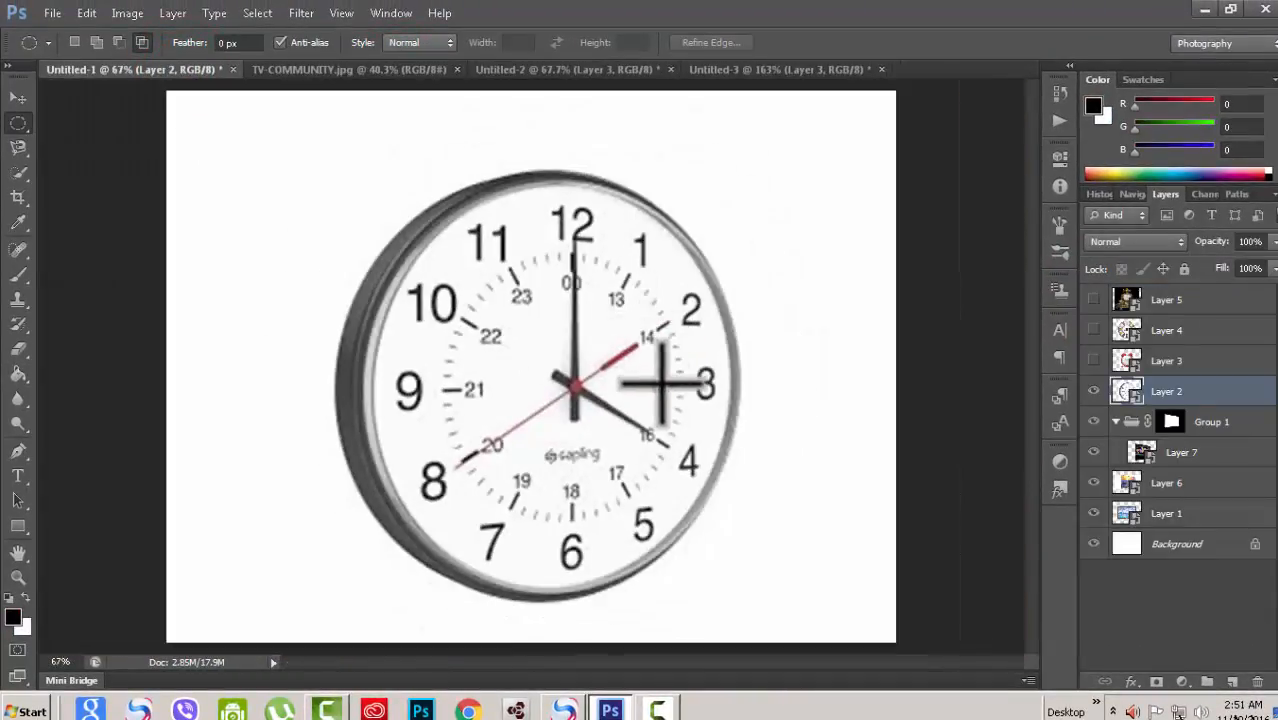
{"action": "scroll", "coordinate": [625, 385], "scroll_direction": "up", "scroll_amount": 1}
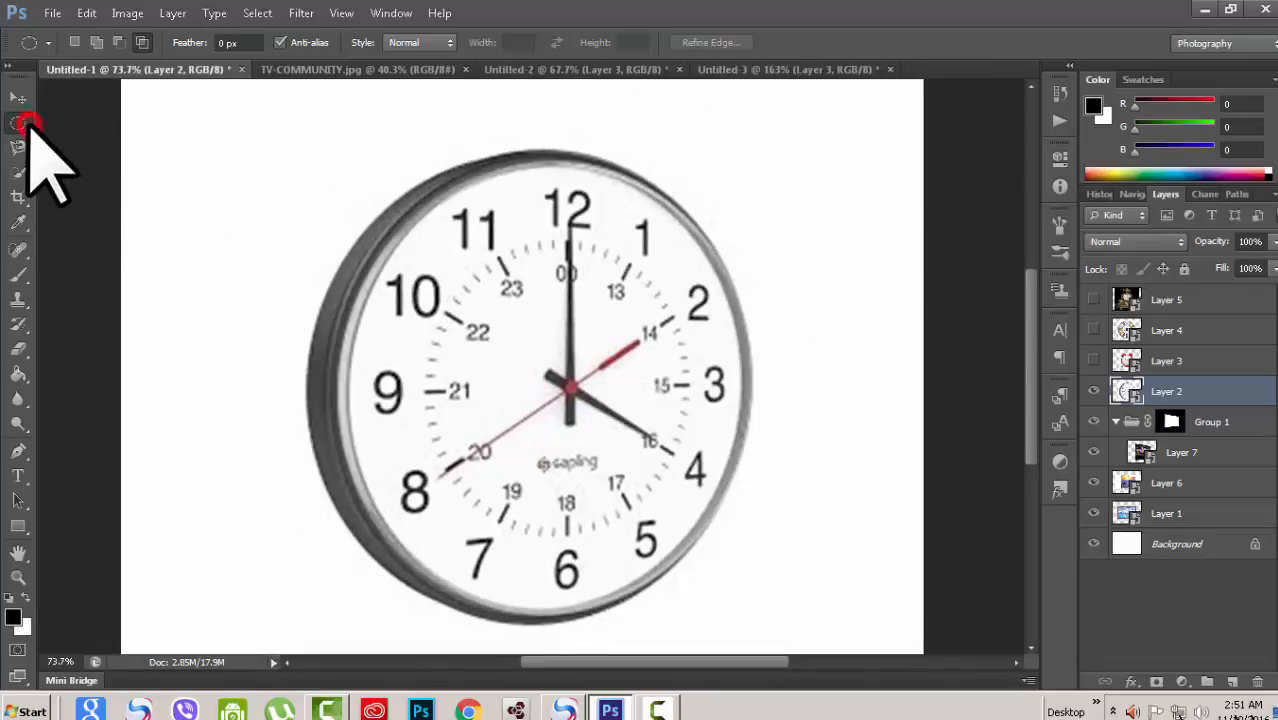
Step: Select the Rectangular Marquee Tool from the marquee tool group
{"action": "left_click", "coordinate": [28, 120]}
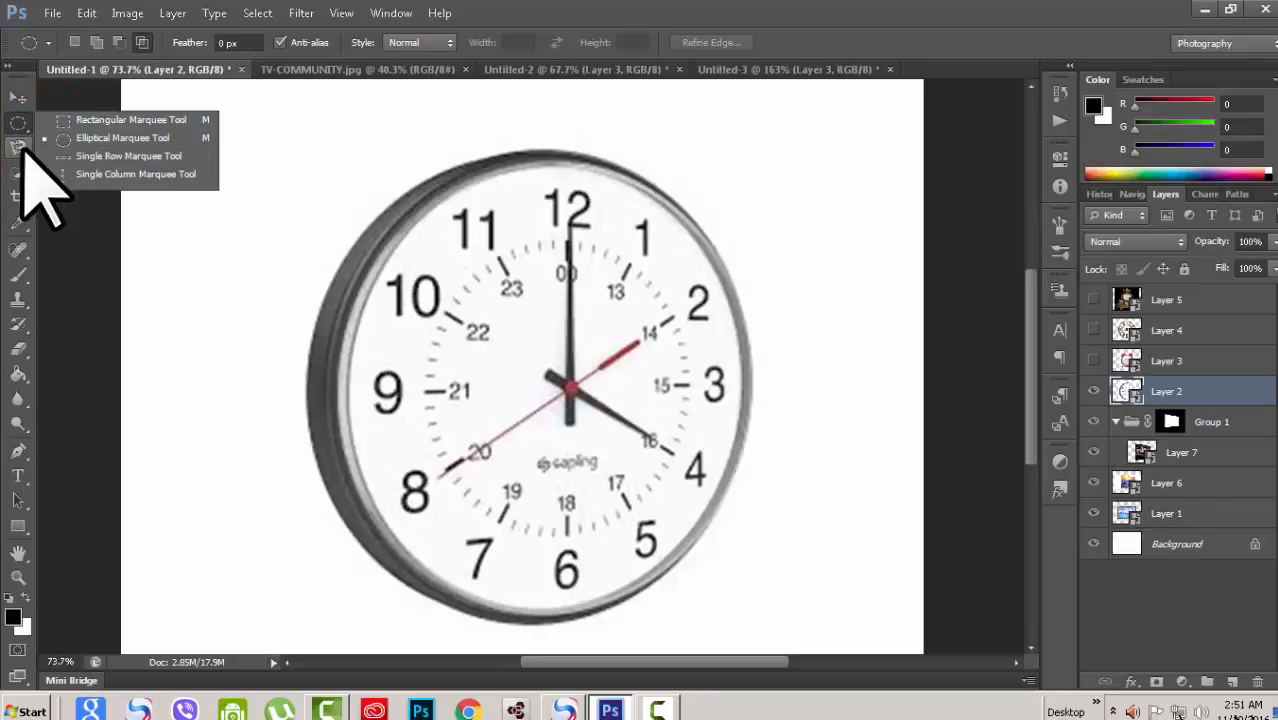
{"action": "left_click", "coordinate": [60, 119]}
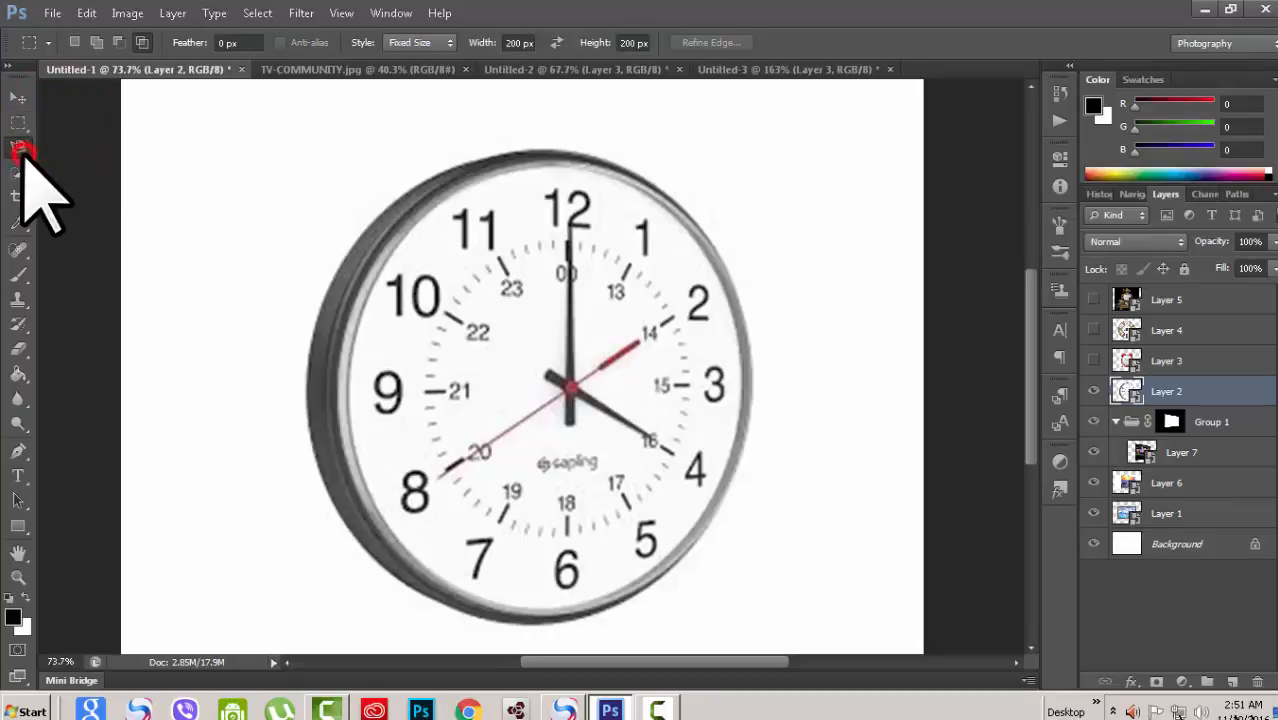
Step: Switch through the Lasso Tool and the Quick Selection Tool groups, ending on the Quick Selection Tool
{"action": "left_click", "coordinate": [20, 148]}
{"action": "left_click", "coordinate": [22, 148]}
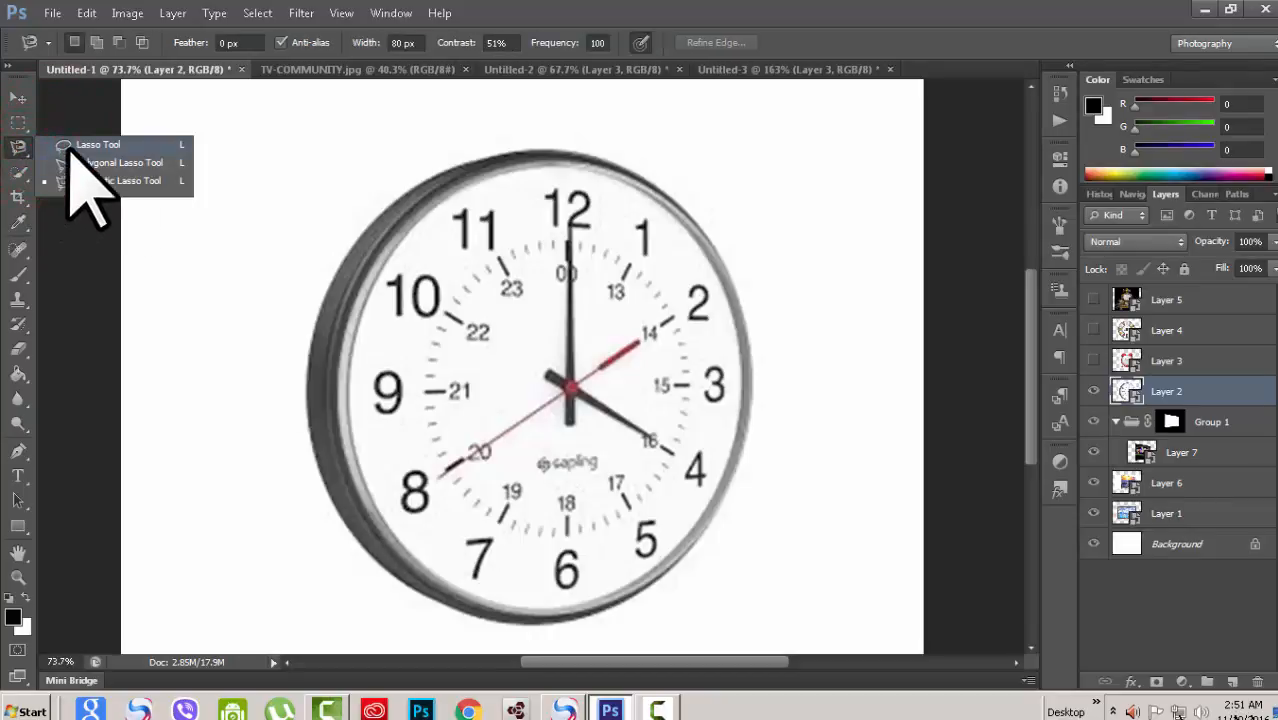
{"action": "left_click", "coordinate": [95, 145]}
{"action": "left_click", "coordinate": [20, 172]}
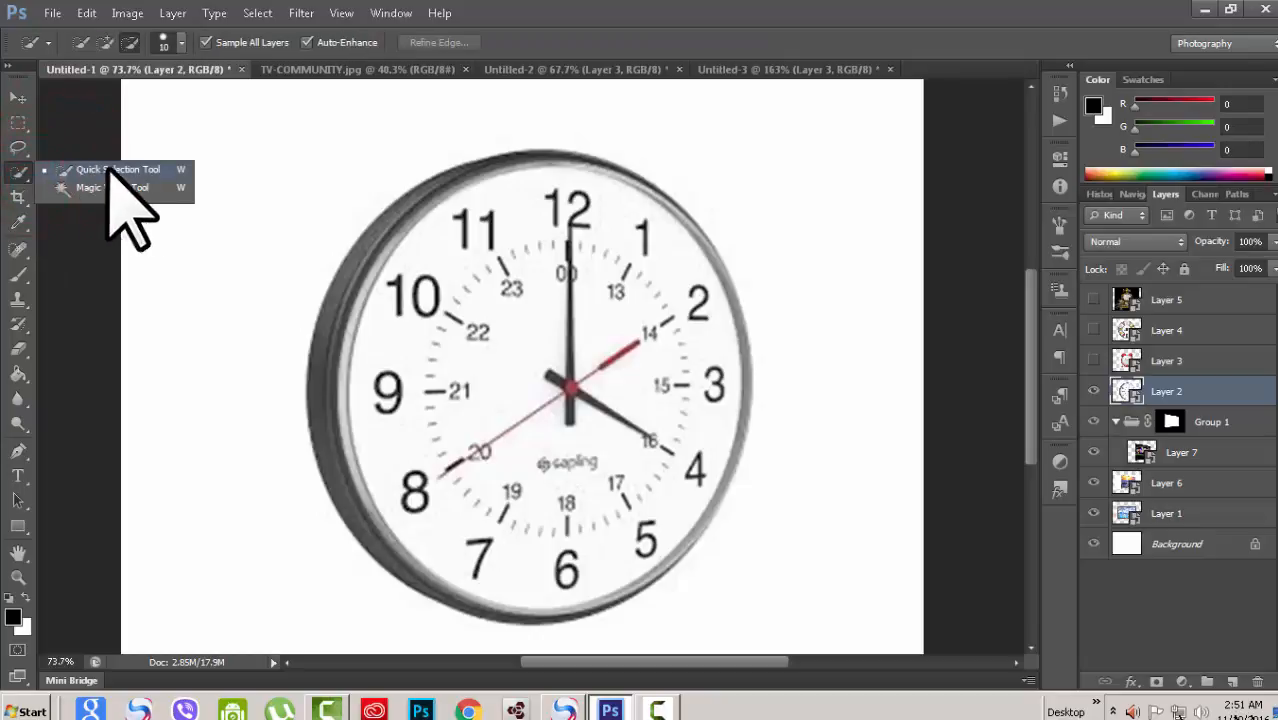
{"action": "left_click", "coordinate": [23, 173]}
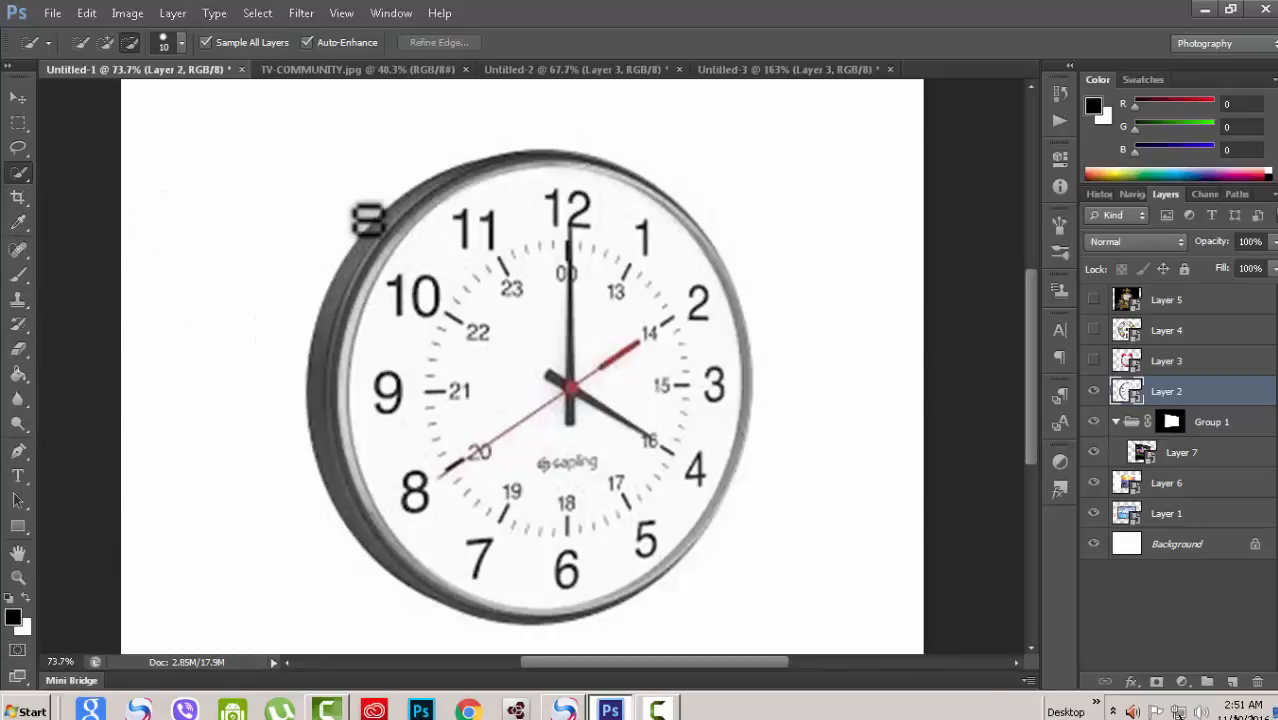
{"action": "scroll", "coordinate": [374, 228], "scroll_direction": "down", "scroll_amount": 1}
{"action": "scroll", "coordinate": [372, 232], "scroll_direction": "up", "scroll_amount": 1}
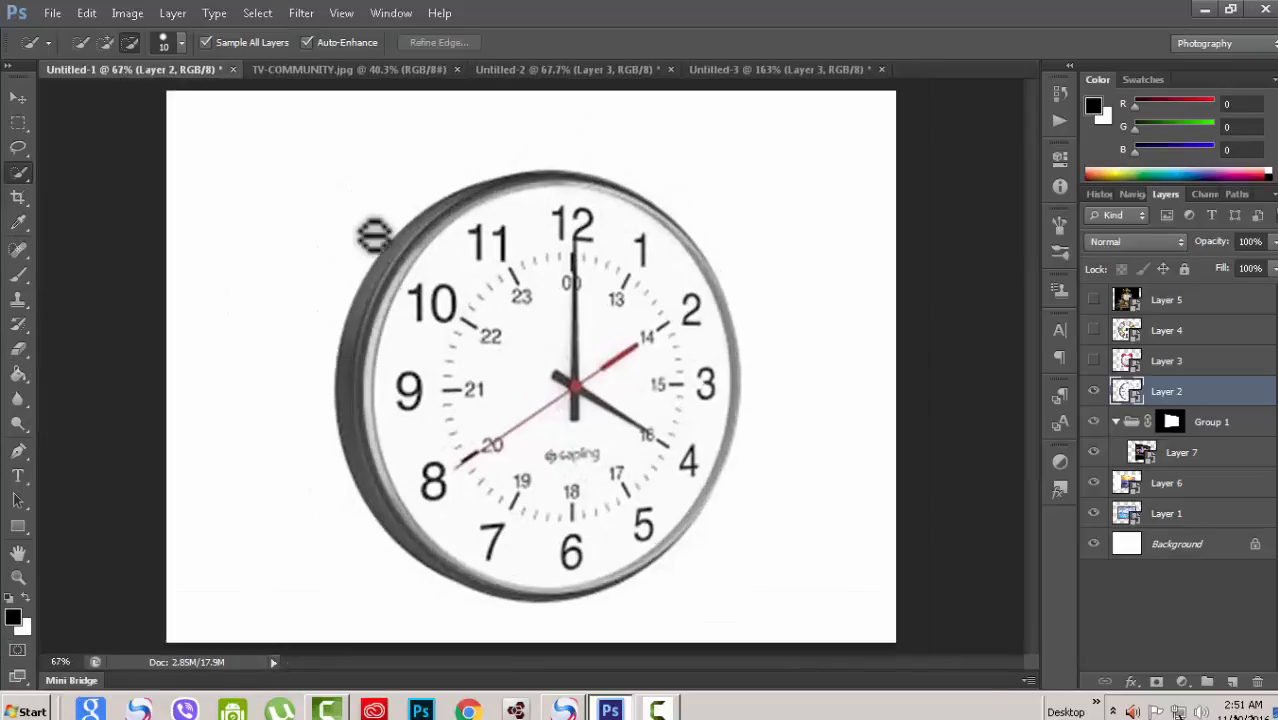
{"action": "scroll", "coordinate": [527, 330], "scroll_direction": "up", "scroll_amount": 1}
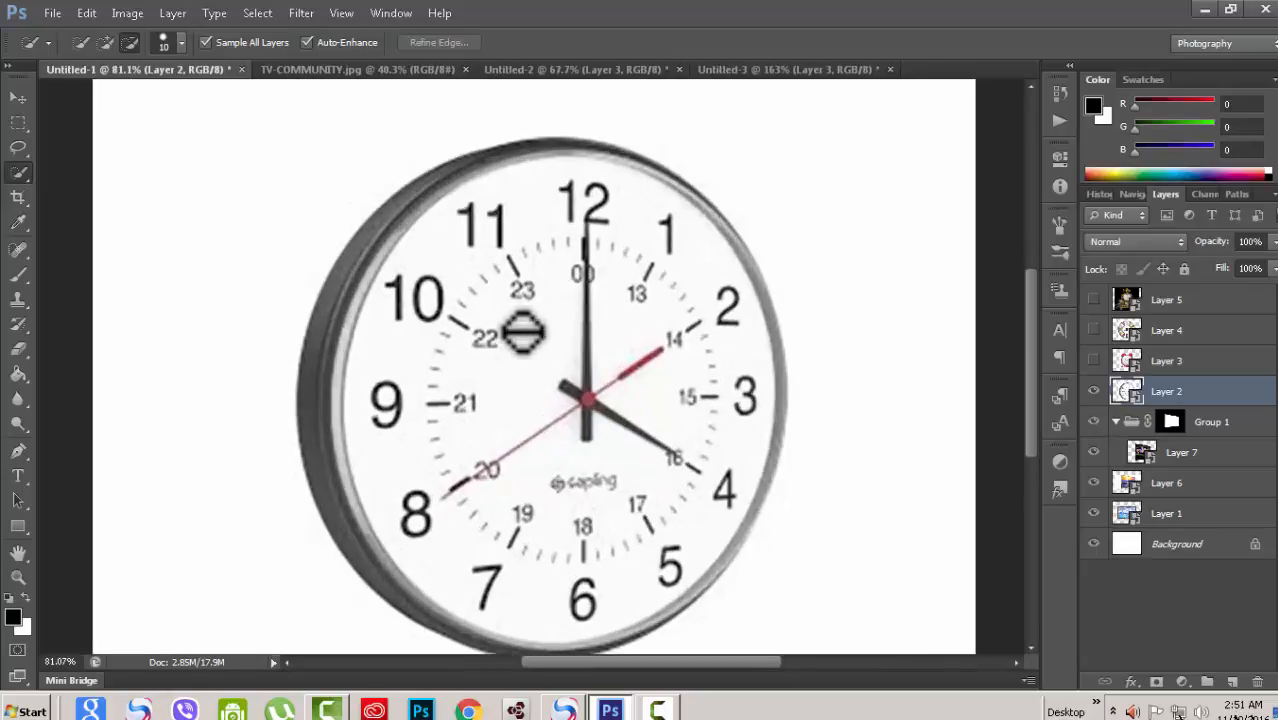